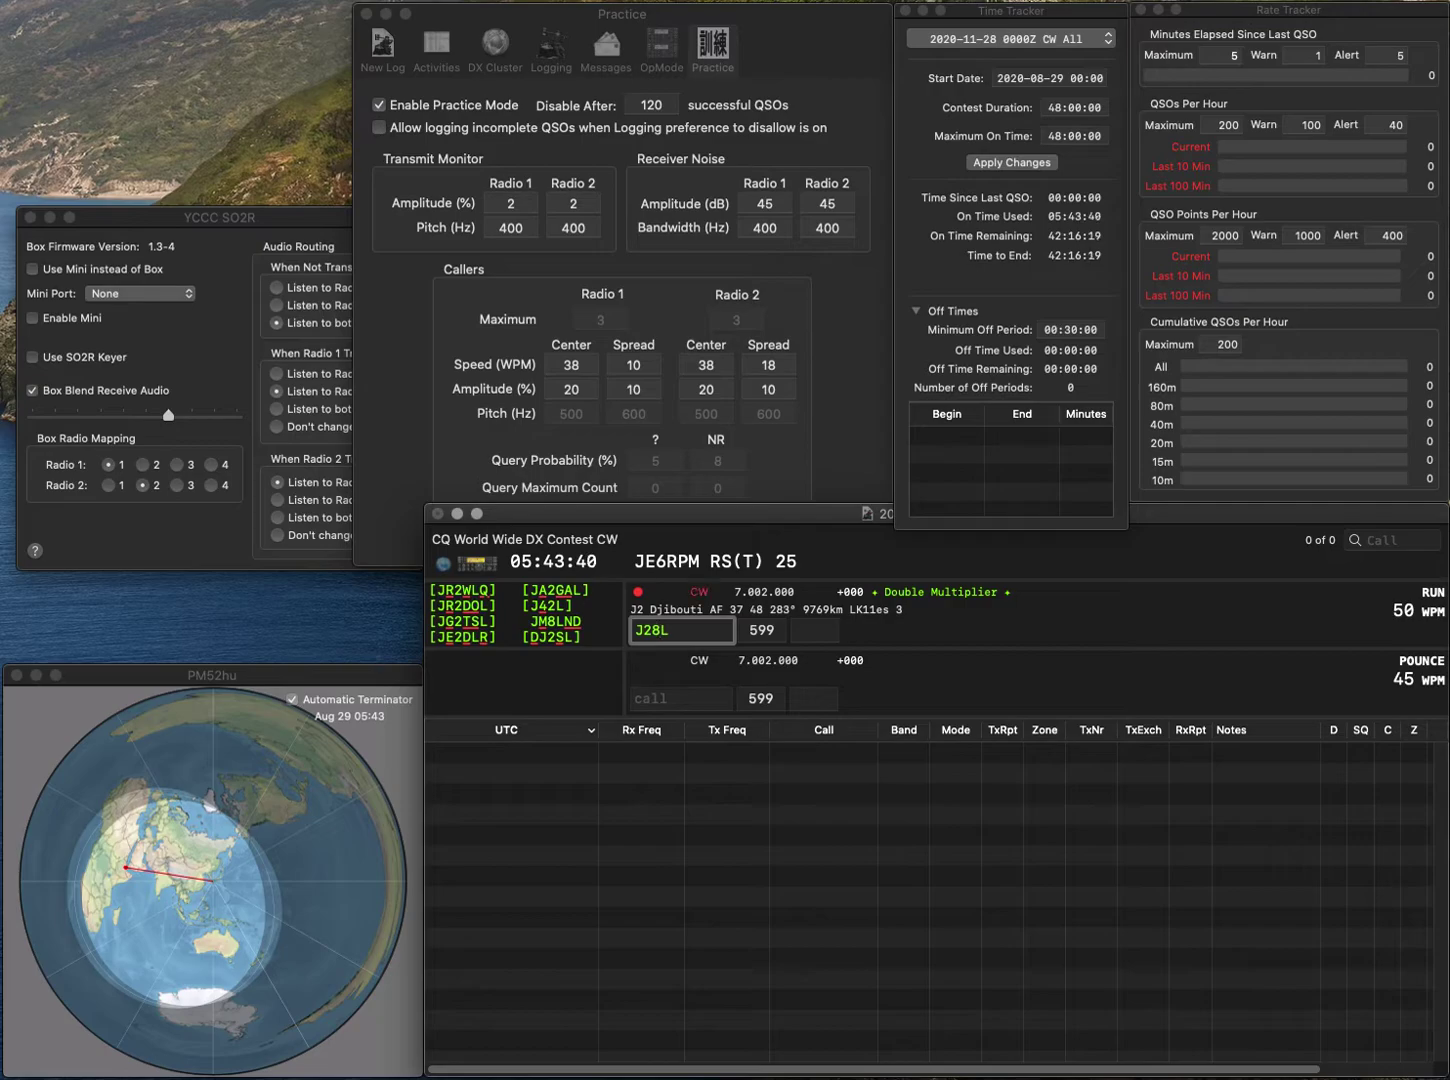
# - Correct the run radio's call to J42L and log the contact with report 599 and zone 20
pyautogui.press('BackSpace')
pyautogui.press('BackSpace')
pyautogui.write('42')
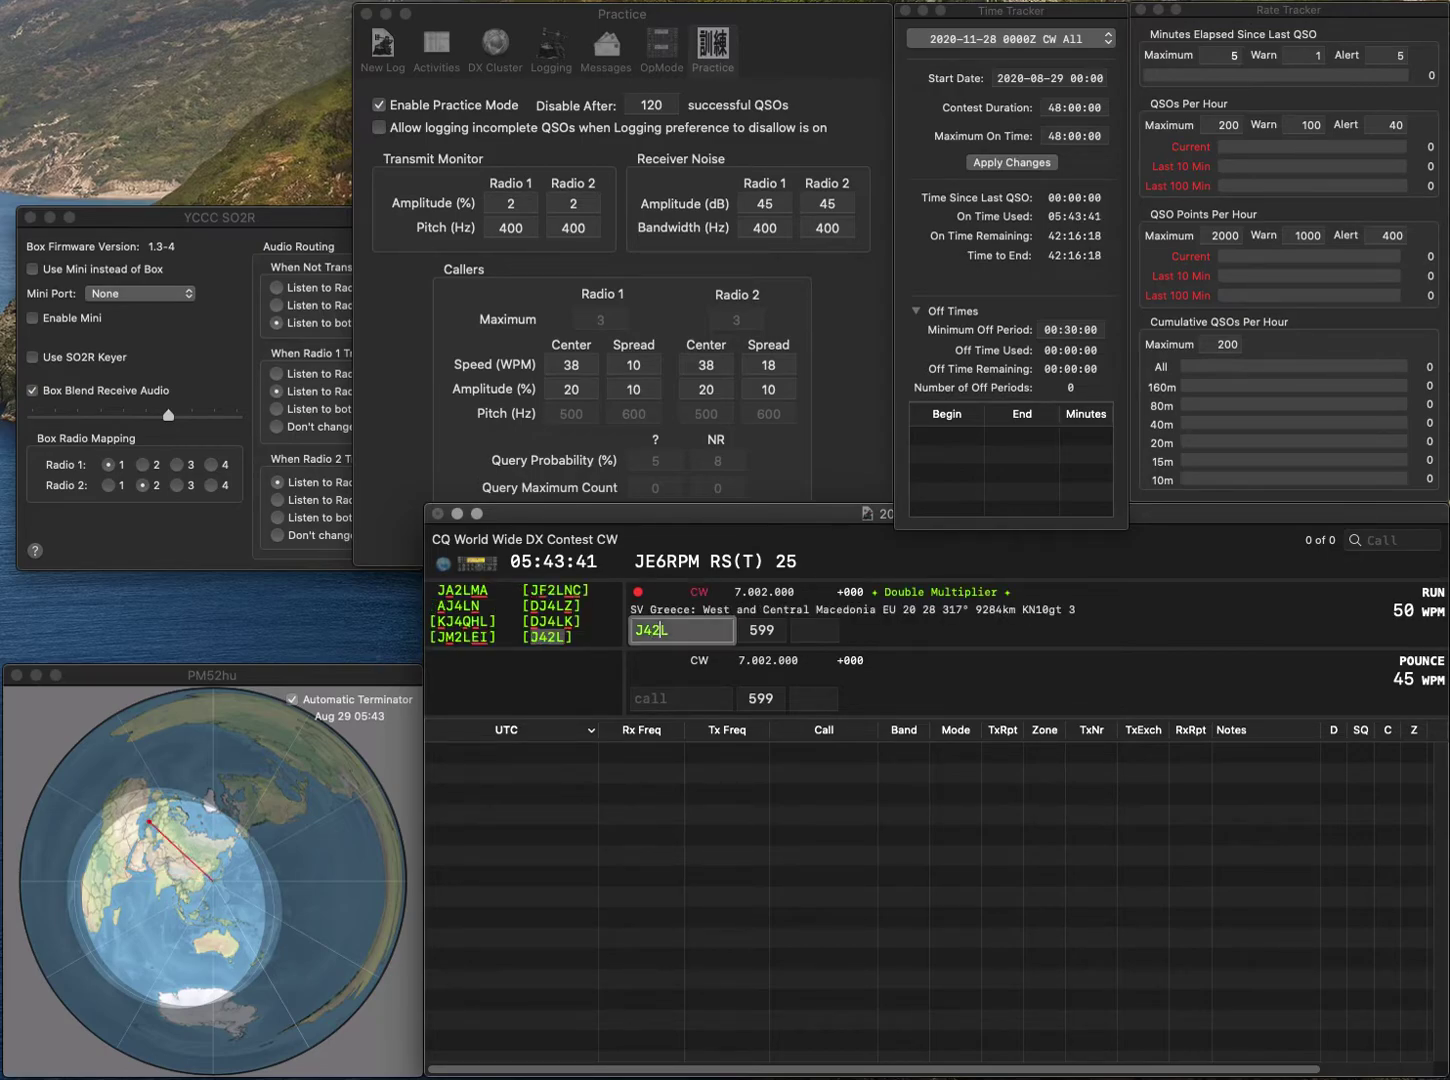
pyautogui.press('Tab')
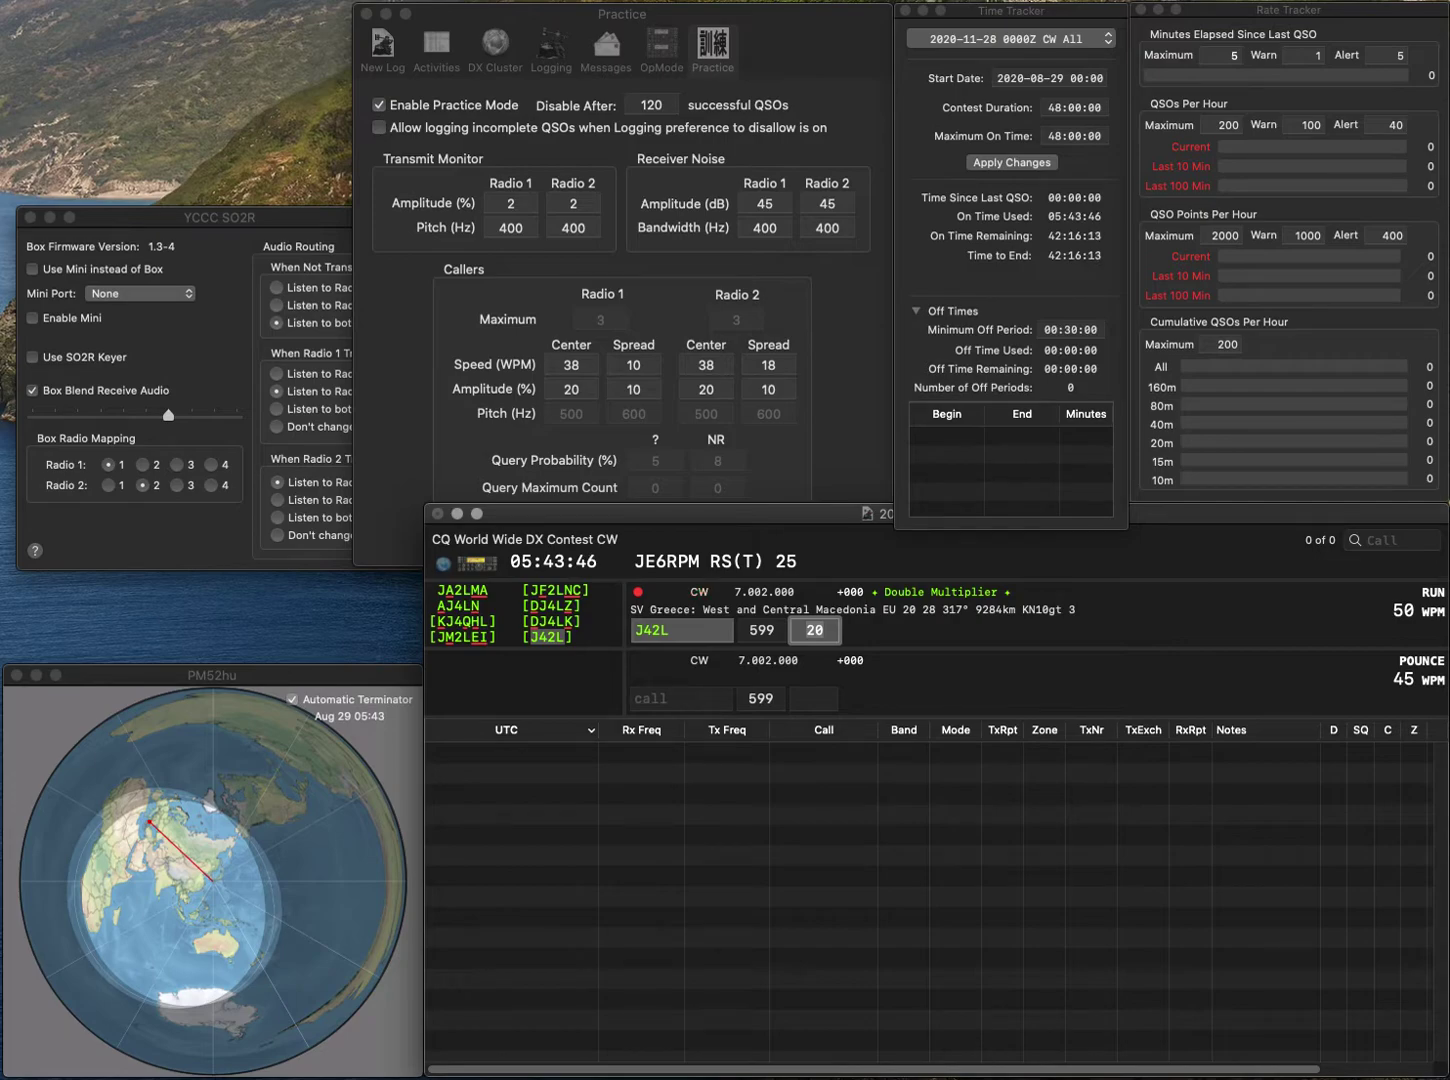
pyautogui.press('Return')
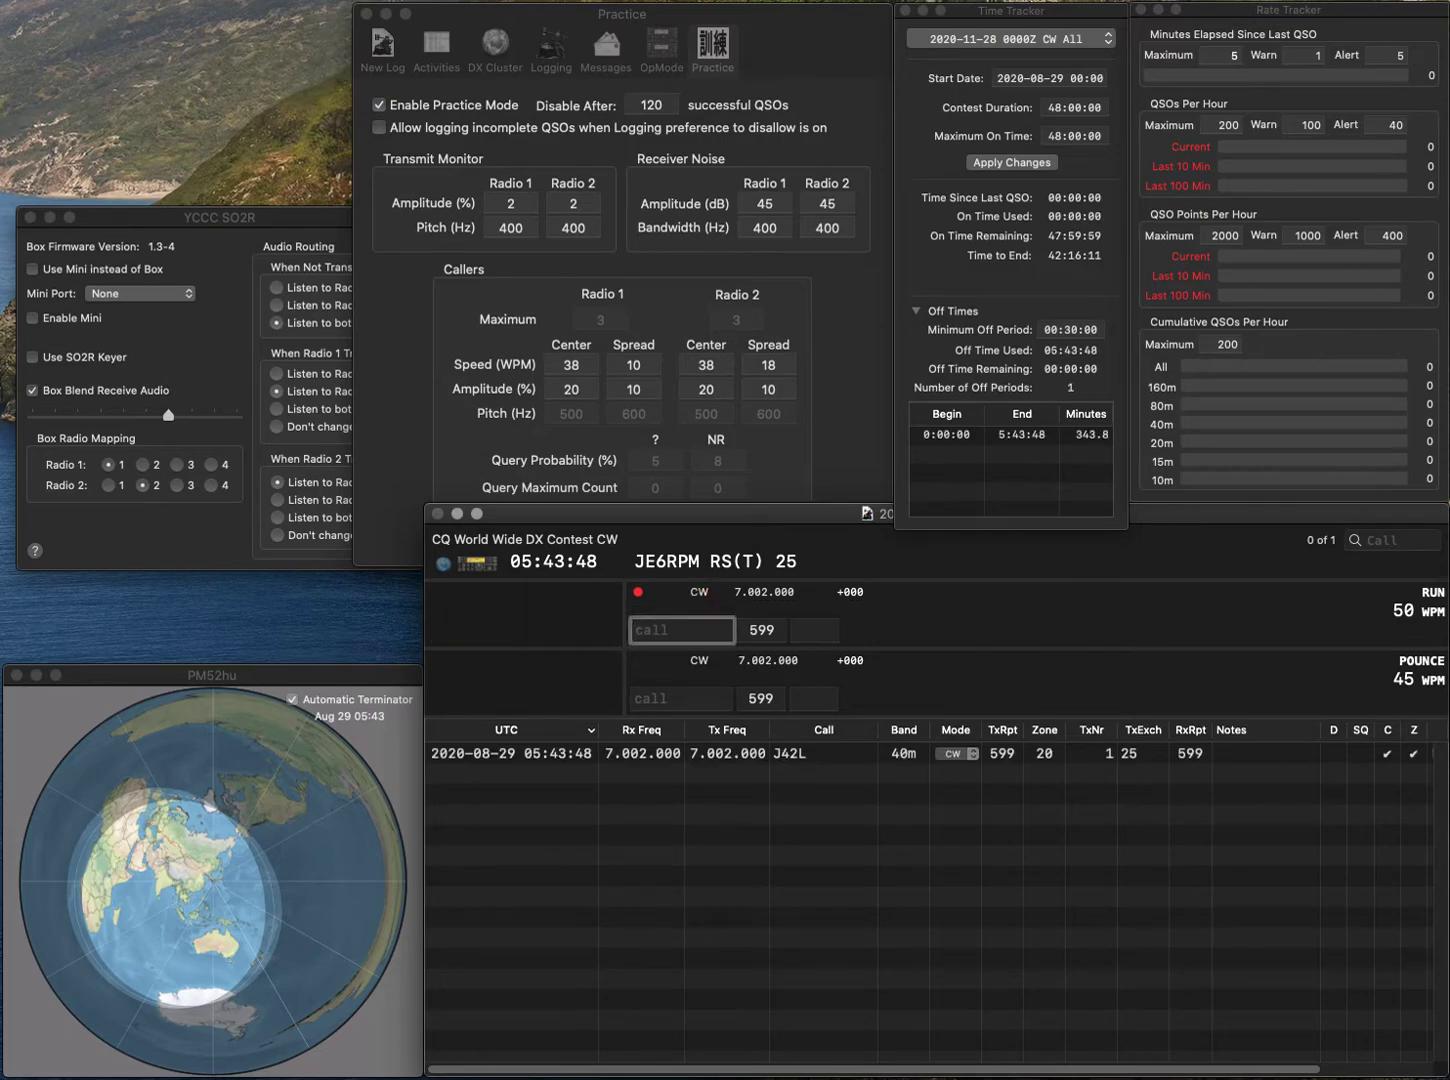
# - Log run-radio contacts with PP8ZAC in zone 11 and CR6A in zone 14, both with report 599
pyautogui.write('PP8ZAC')
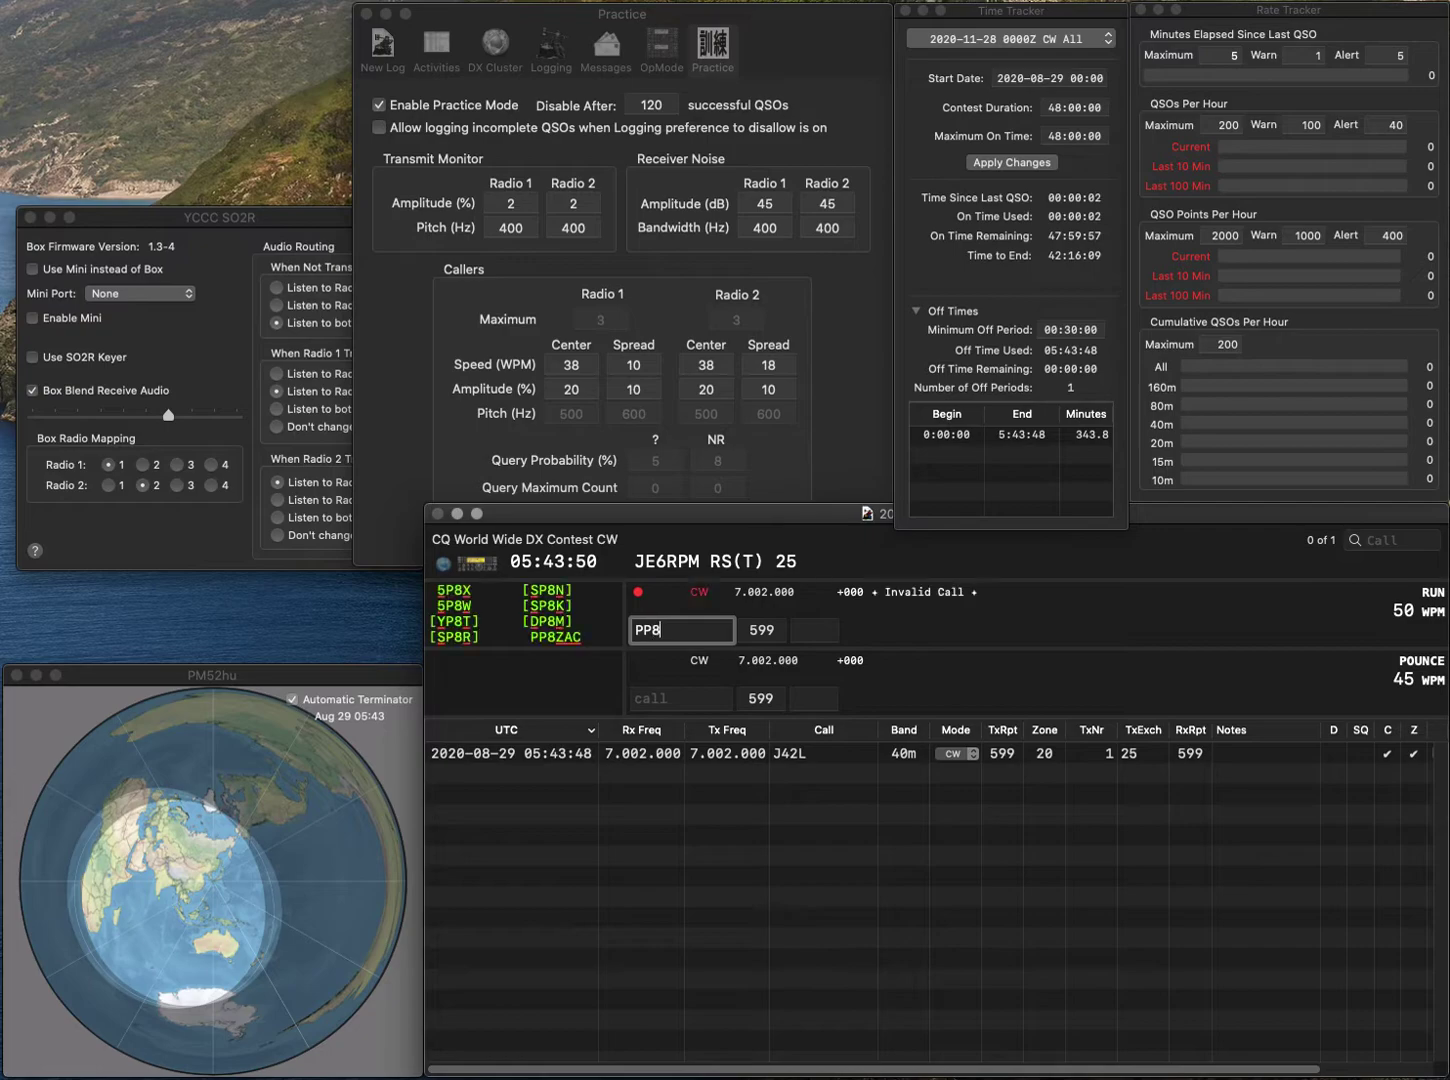
pyautogui.press('Return')
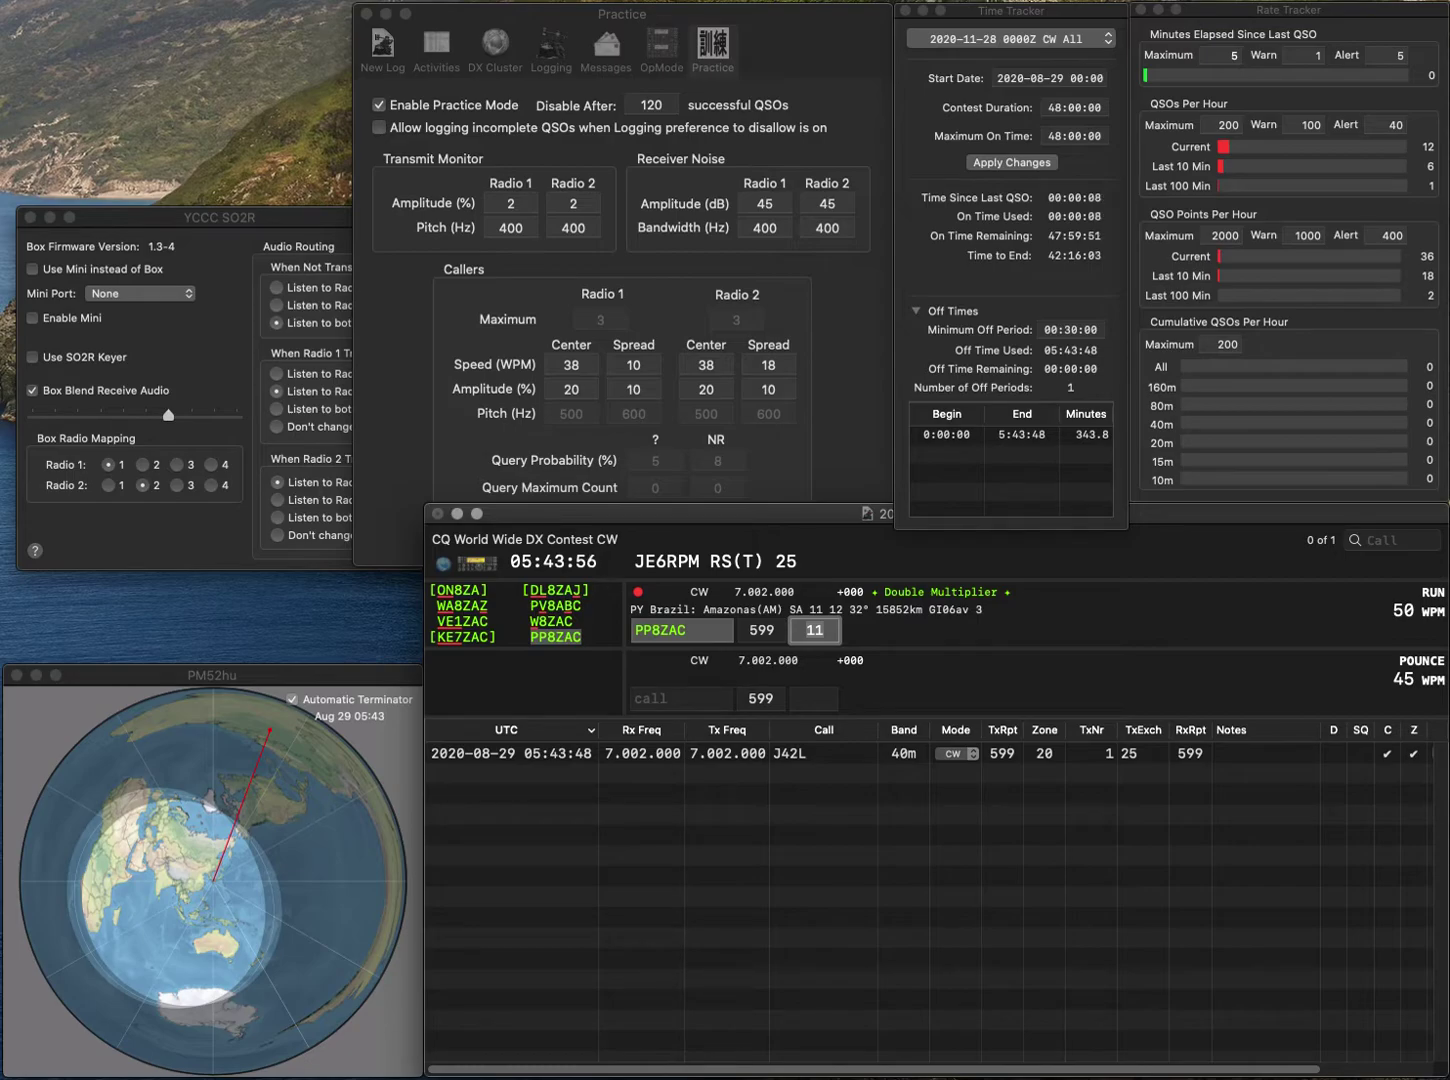
pyautogui.press('Return')
pyautogui.write('CR6A')
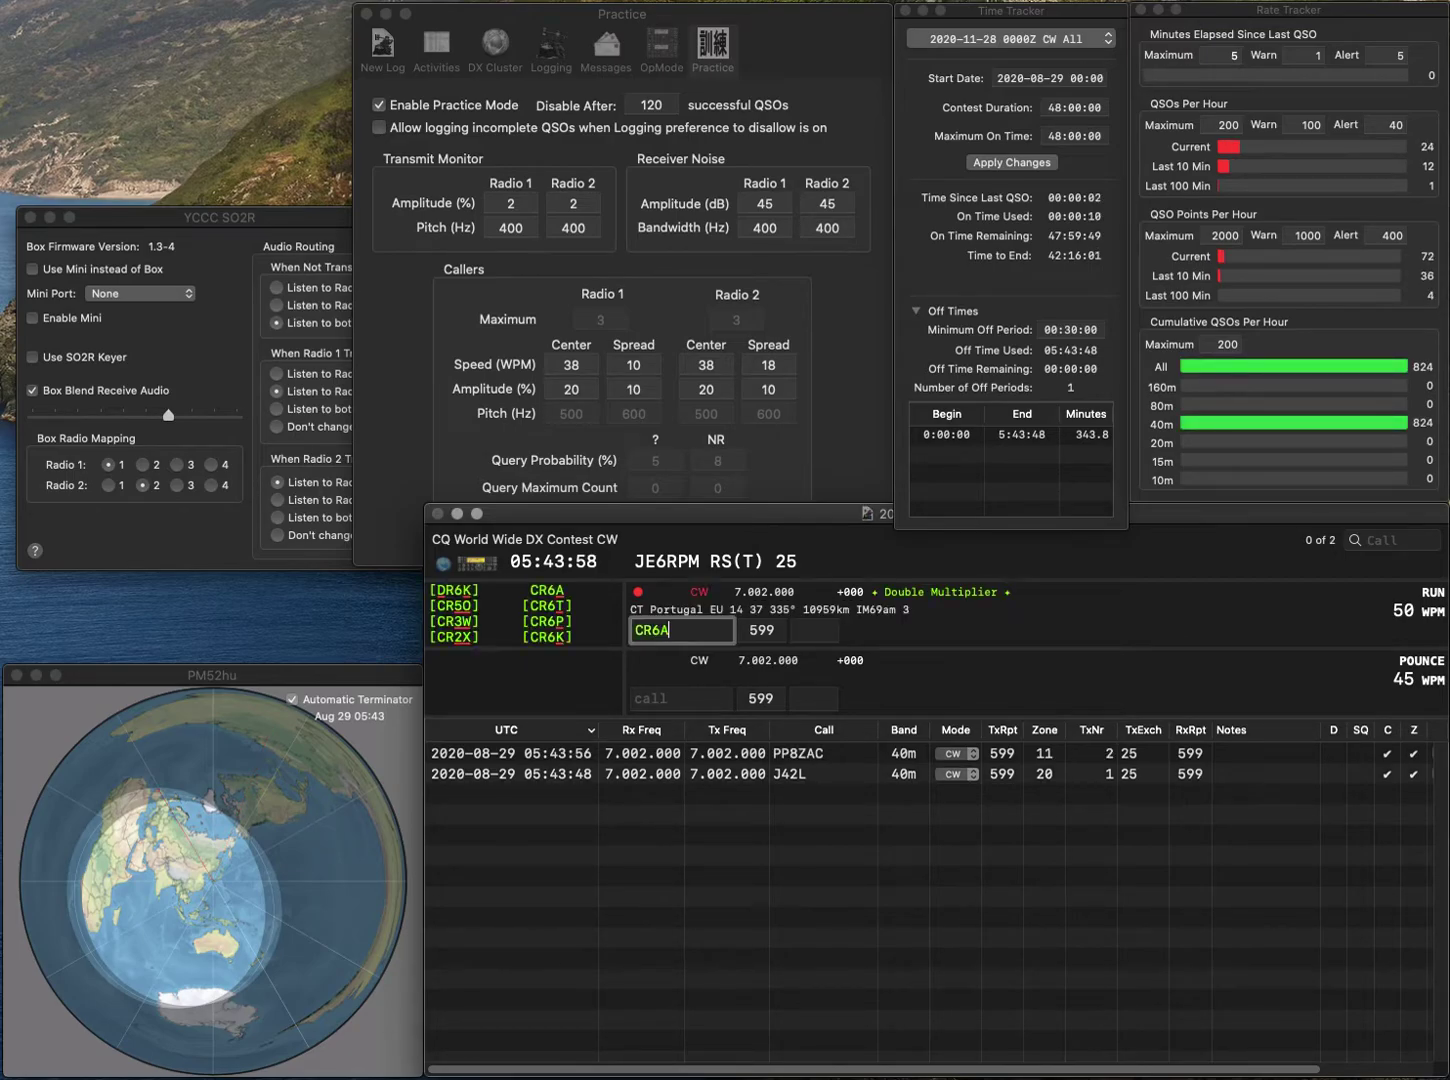
pyautogui.press('space')
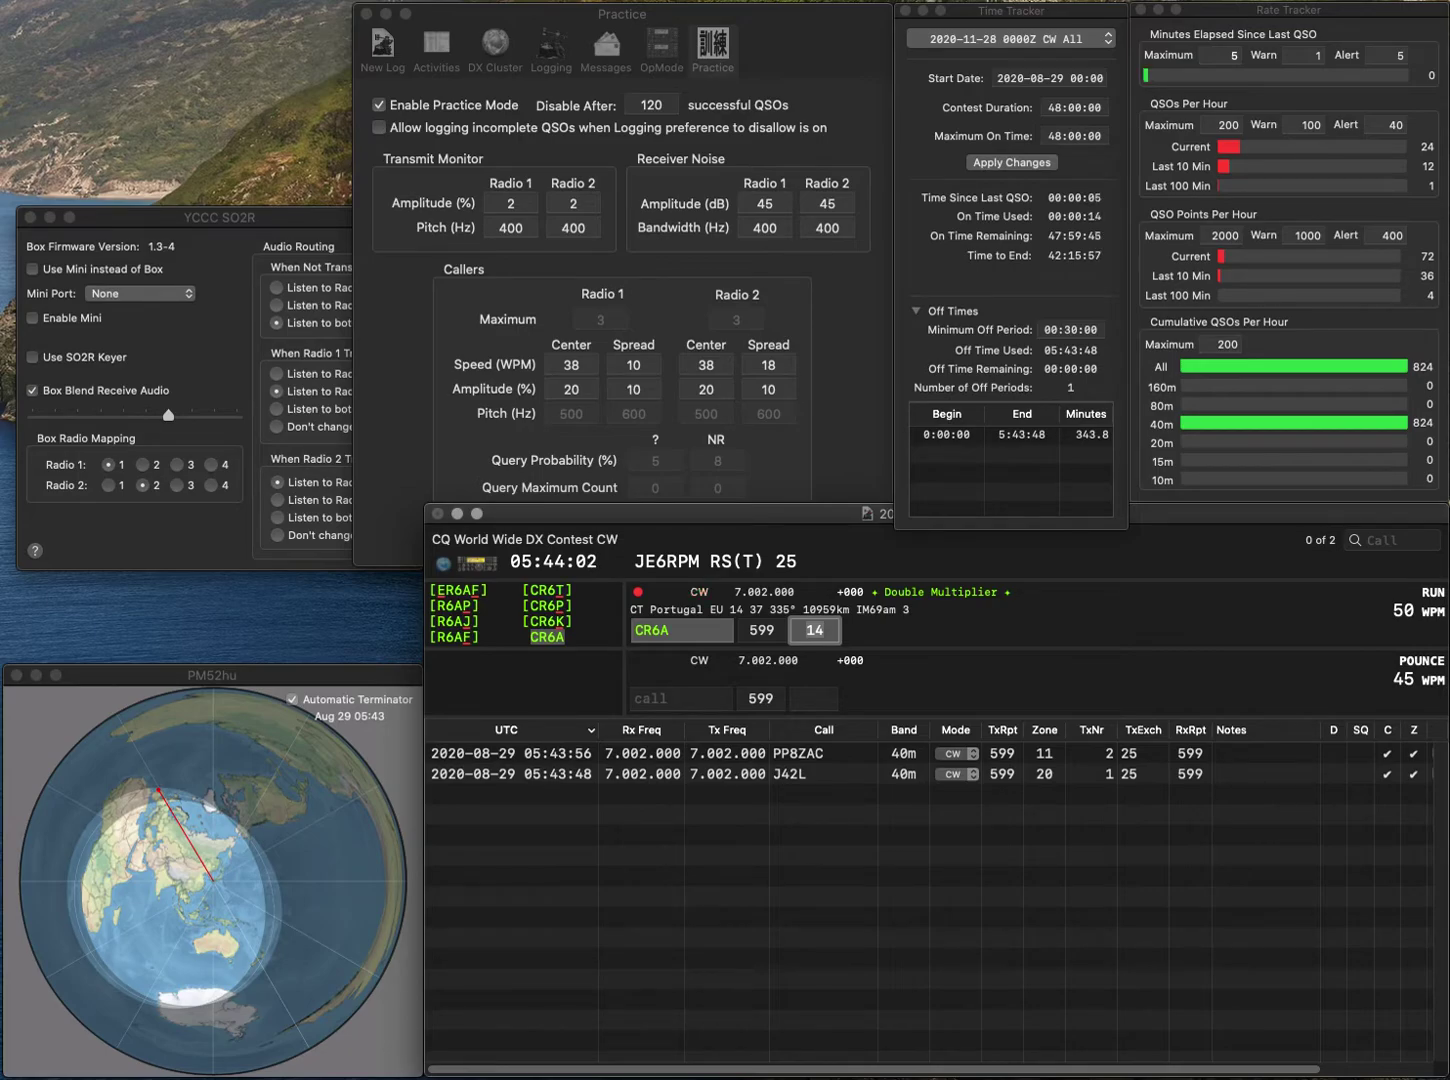
pyautogui.press('Return')
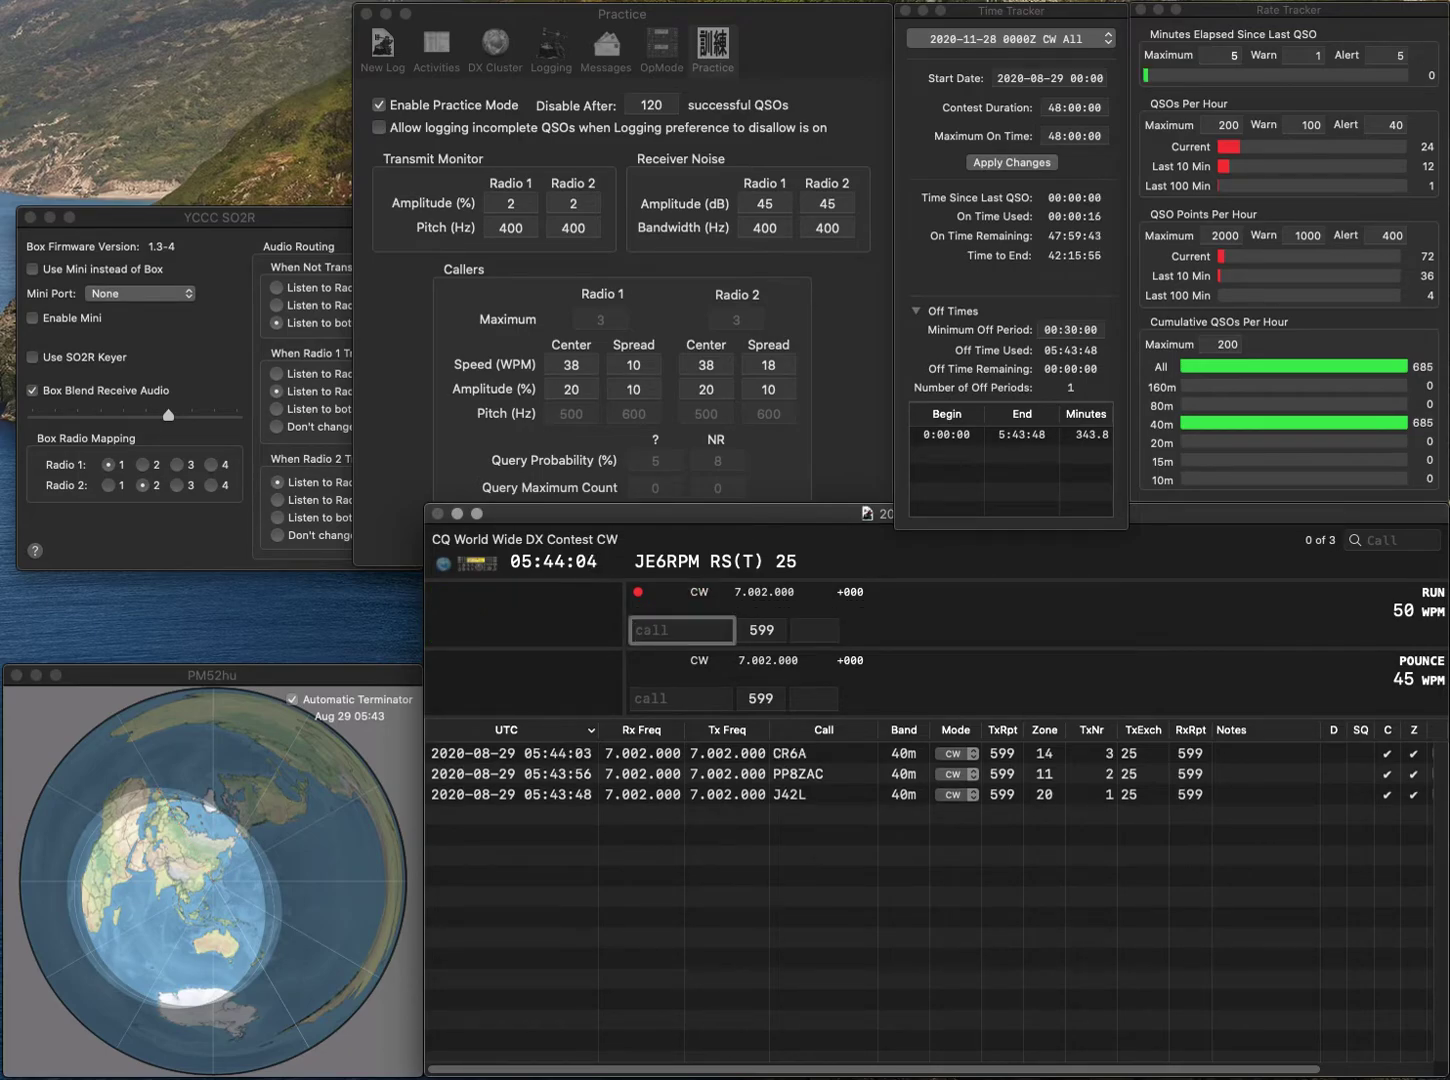
pyautogui.write('WA0Q')
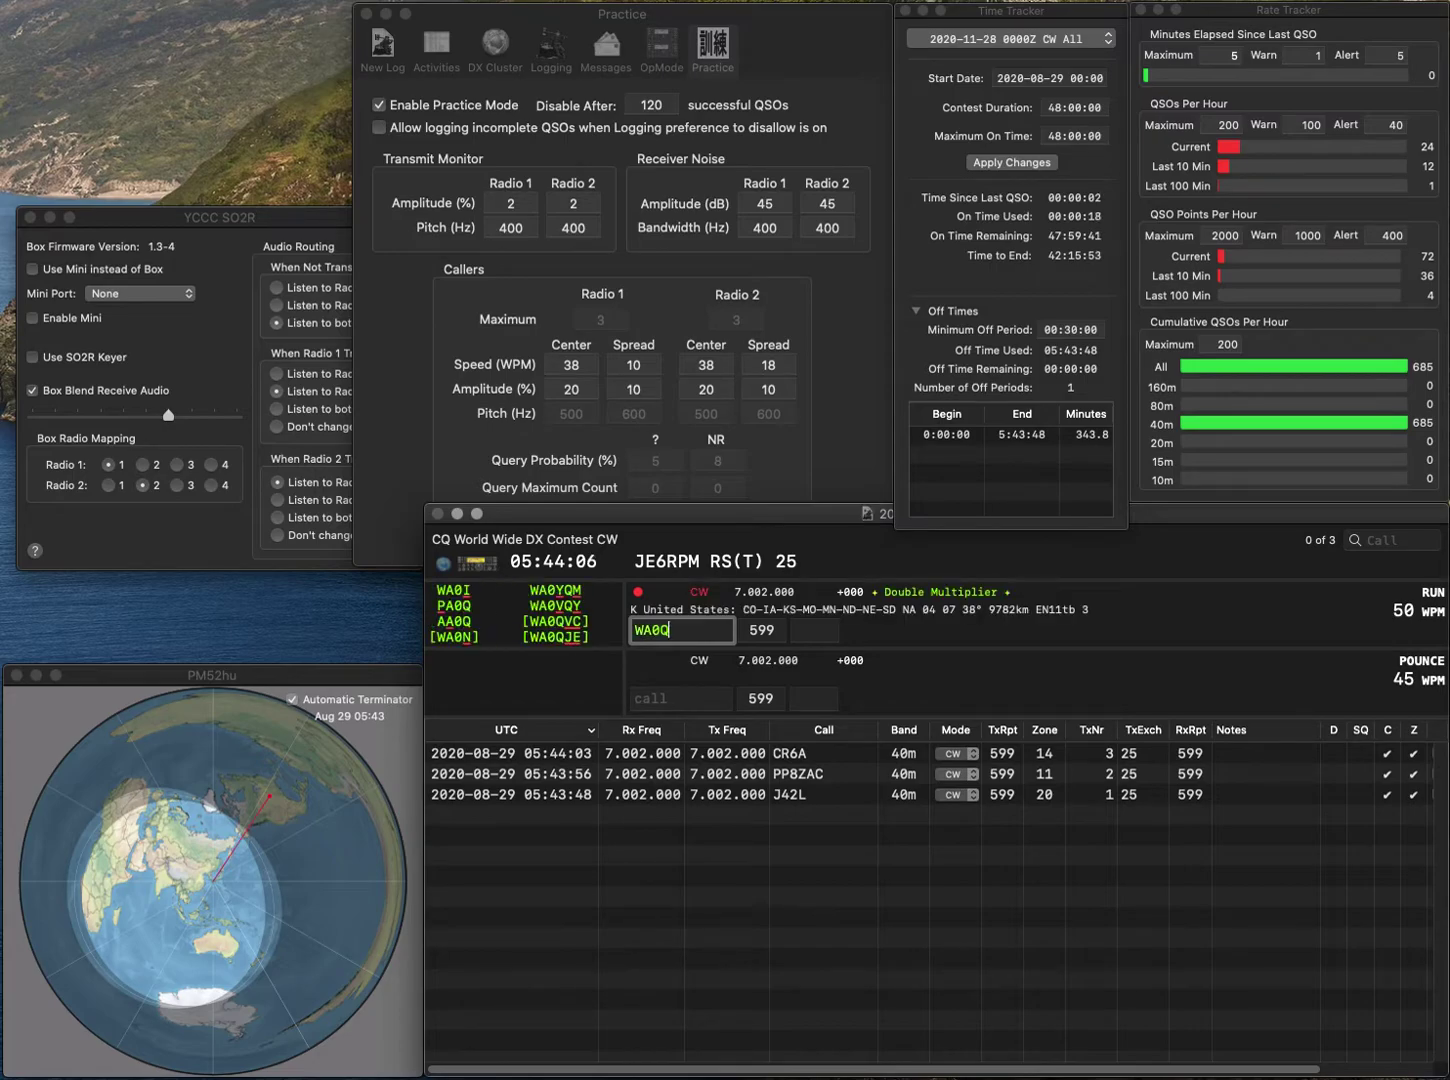
pyautogui.write('JE')
pyautogui.press('space')
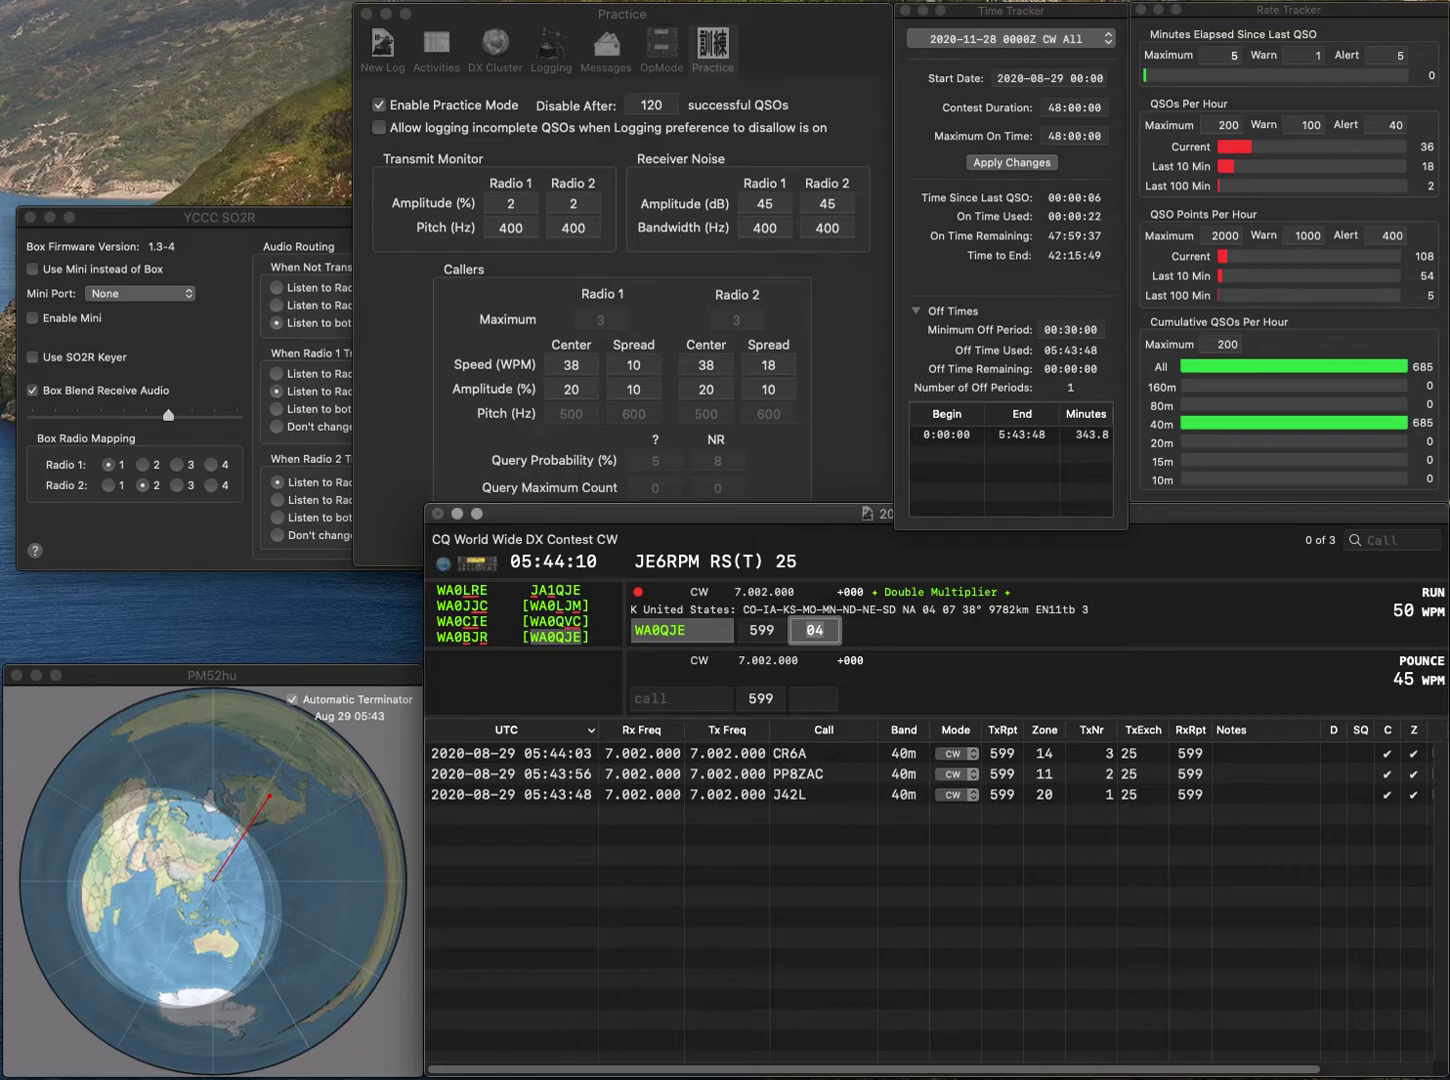
pyautogui.press('Return')
pyautogui.write('KE2SX')
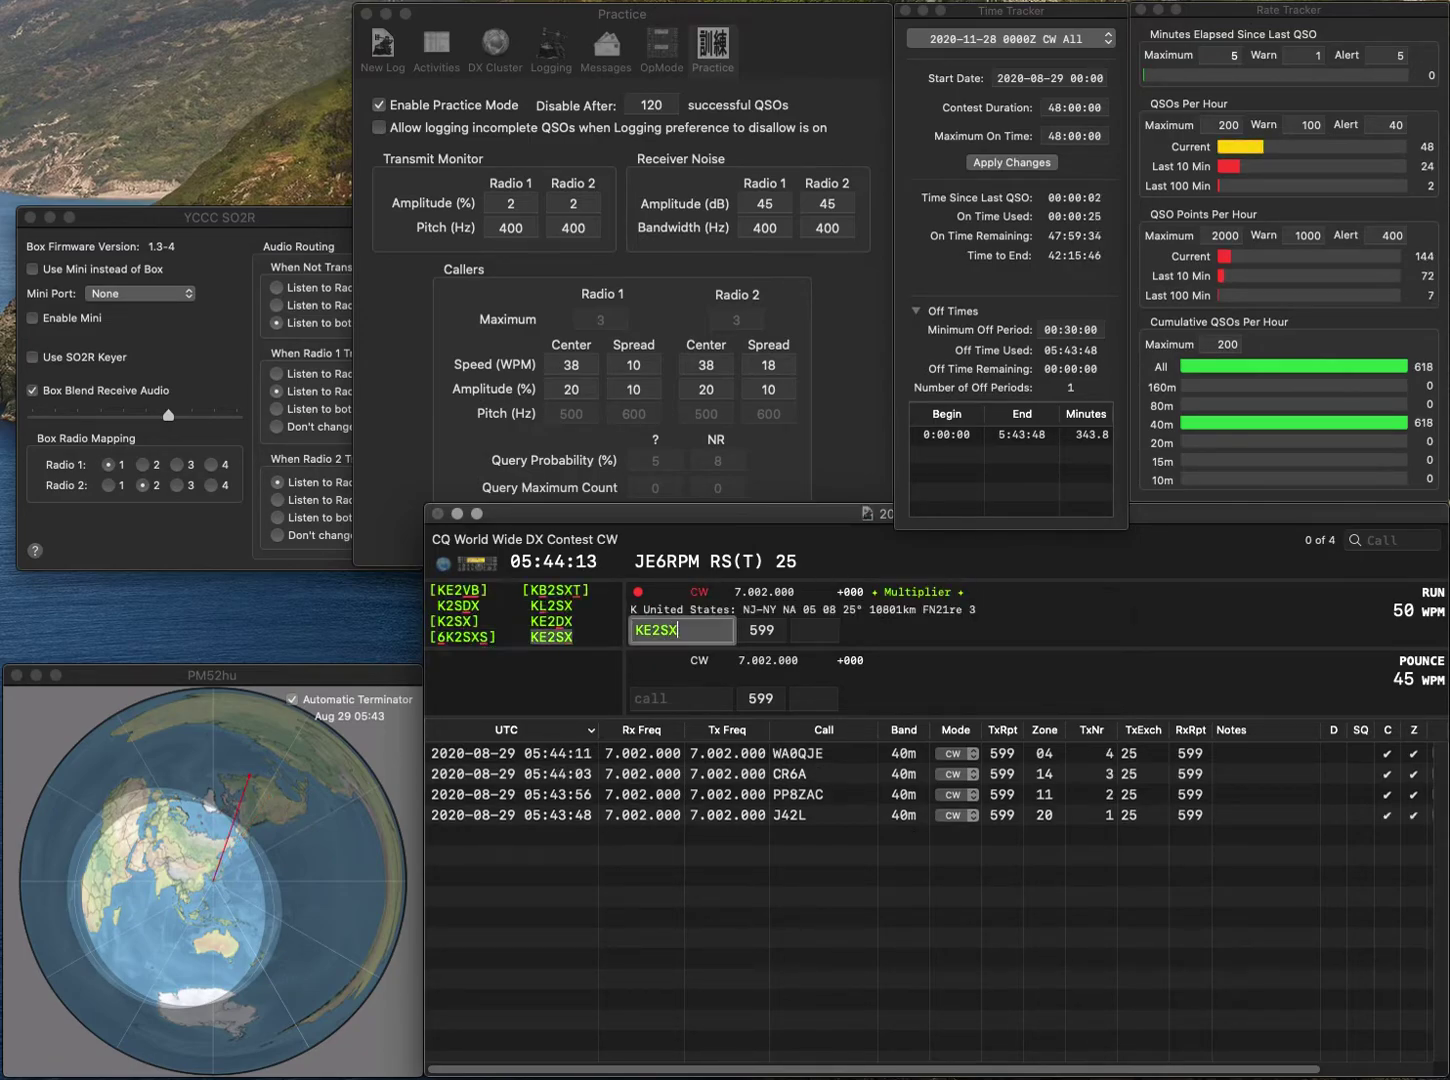
pyautogui.press('space')
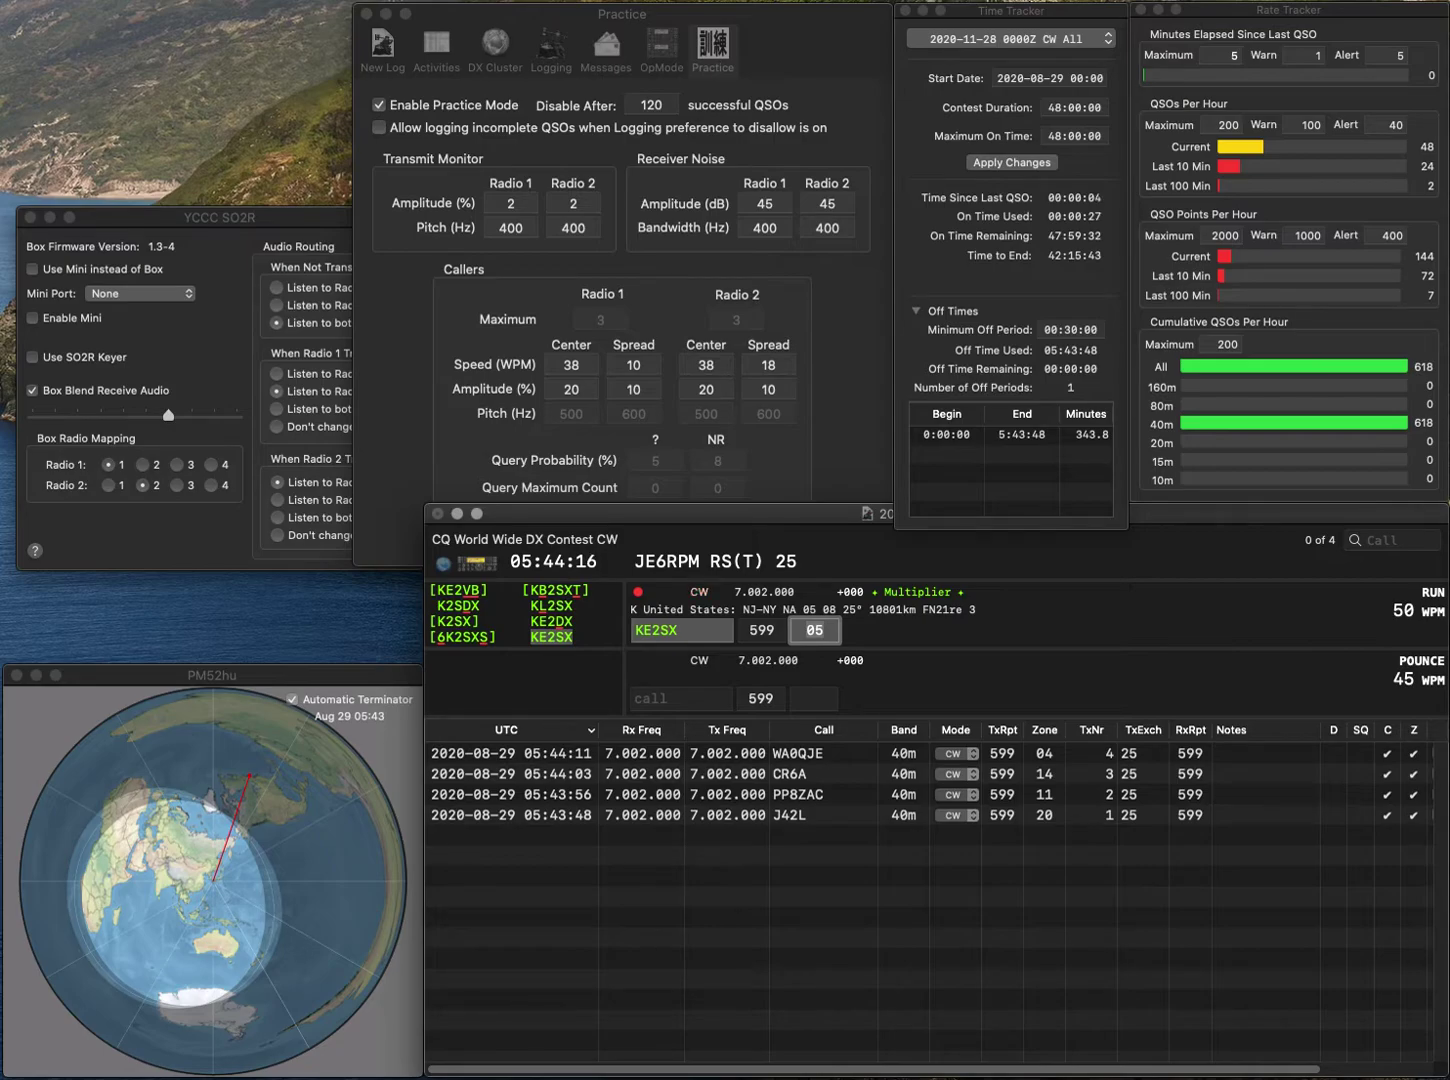
pyautogui.press('Return')
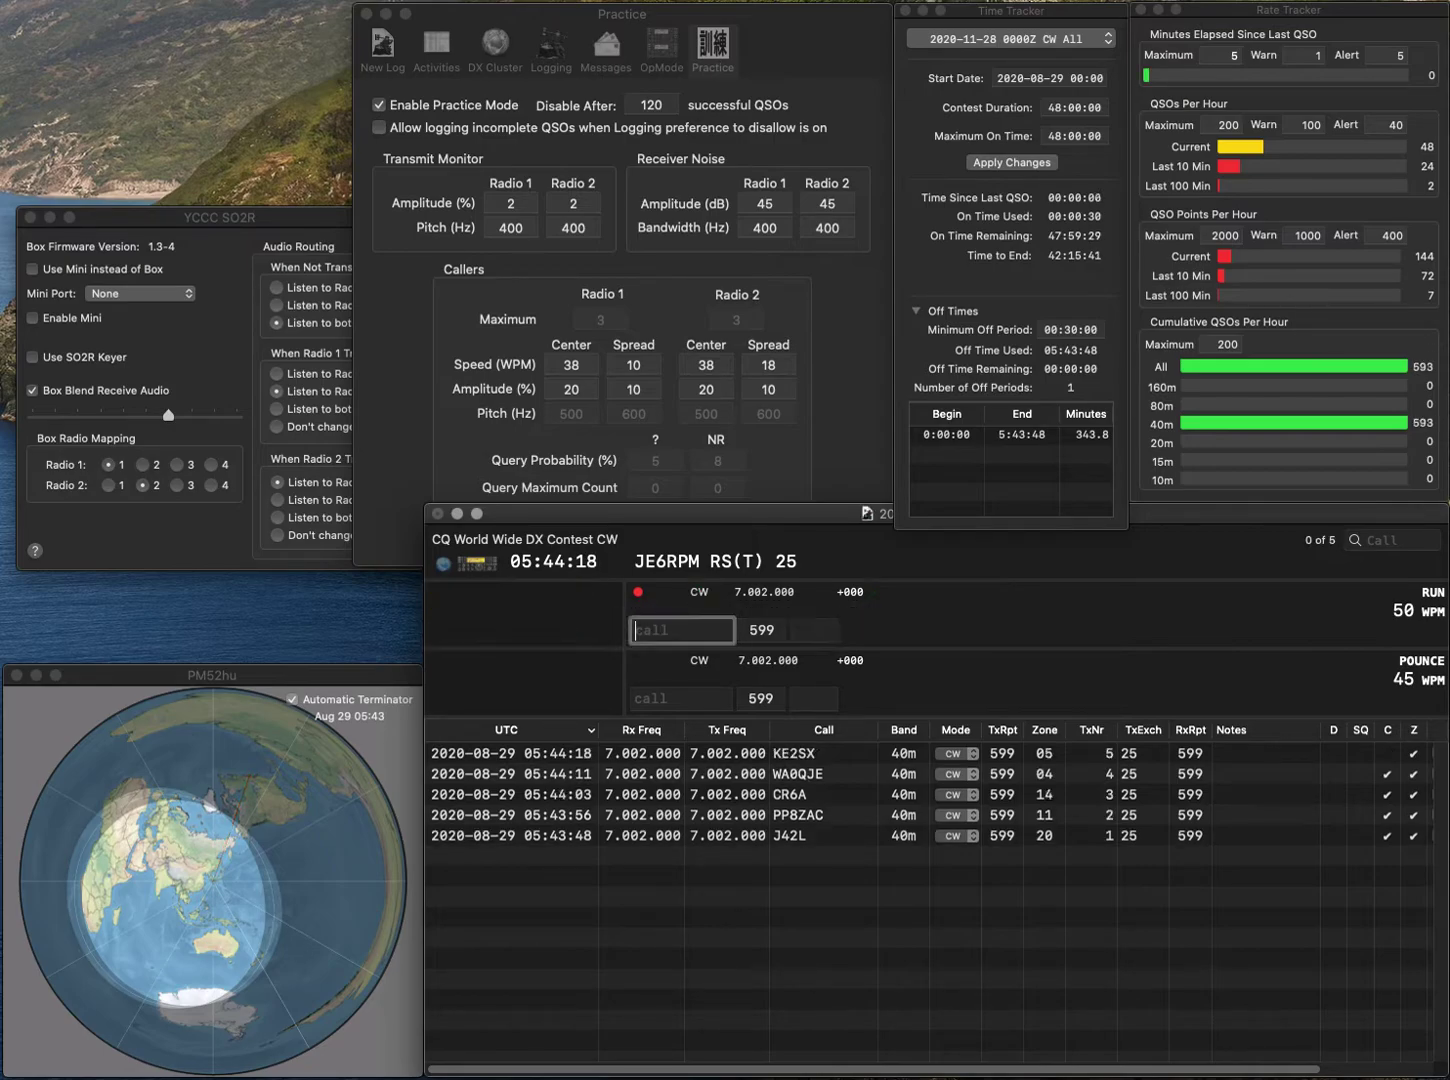
# - Enter the call PD7CJ on the run radio, complete it to PD7CJT, and log the contact with zone 14
pyautogui.write('PD7CJ')
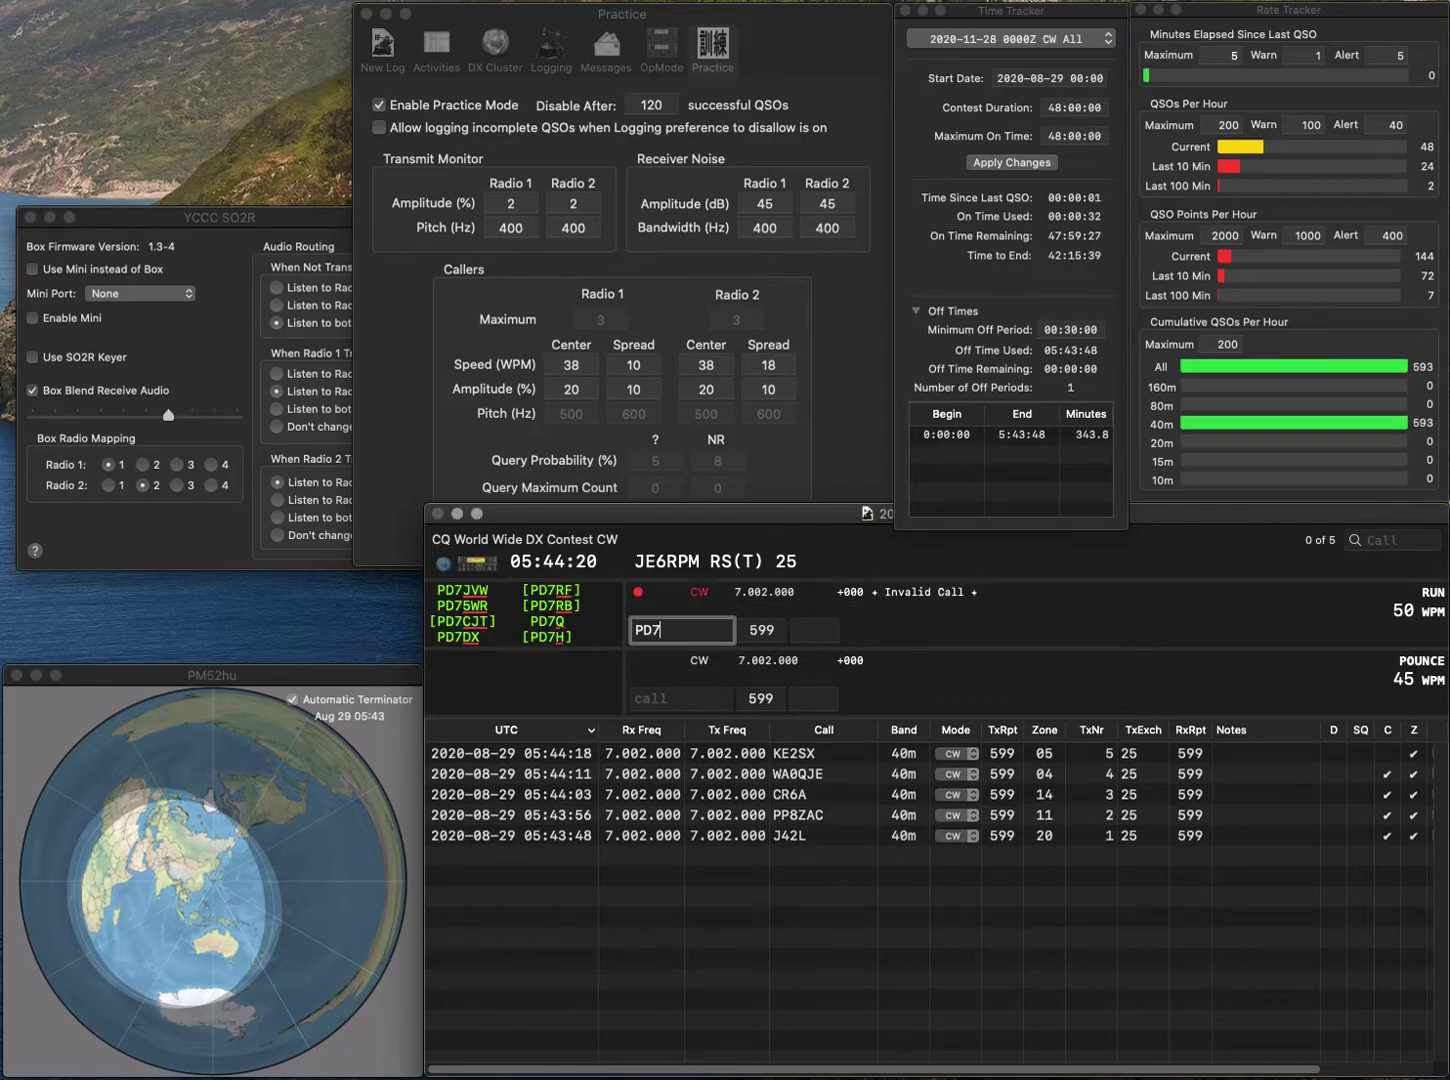
pyautogui.press('space')
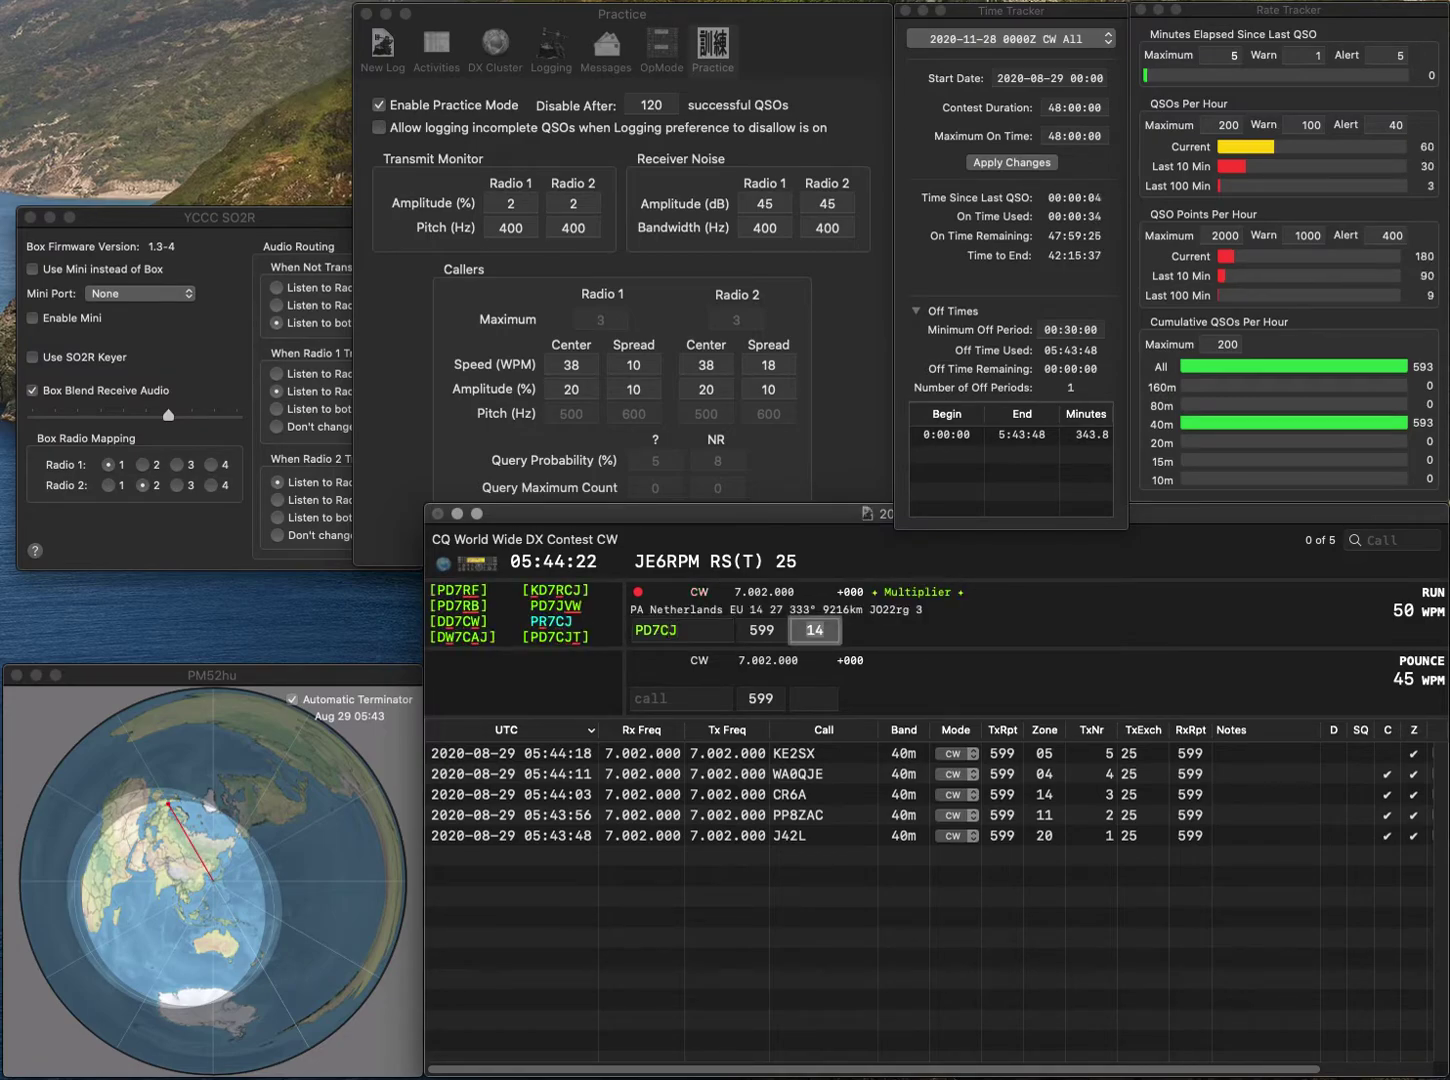
pyautogui.press('space')
pyautogui.write('T')
pyautogui.press('space')
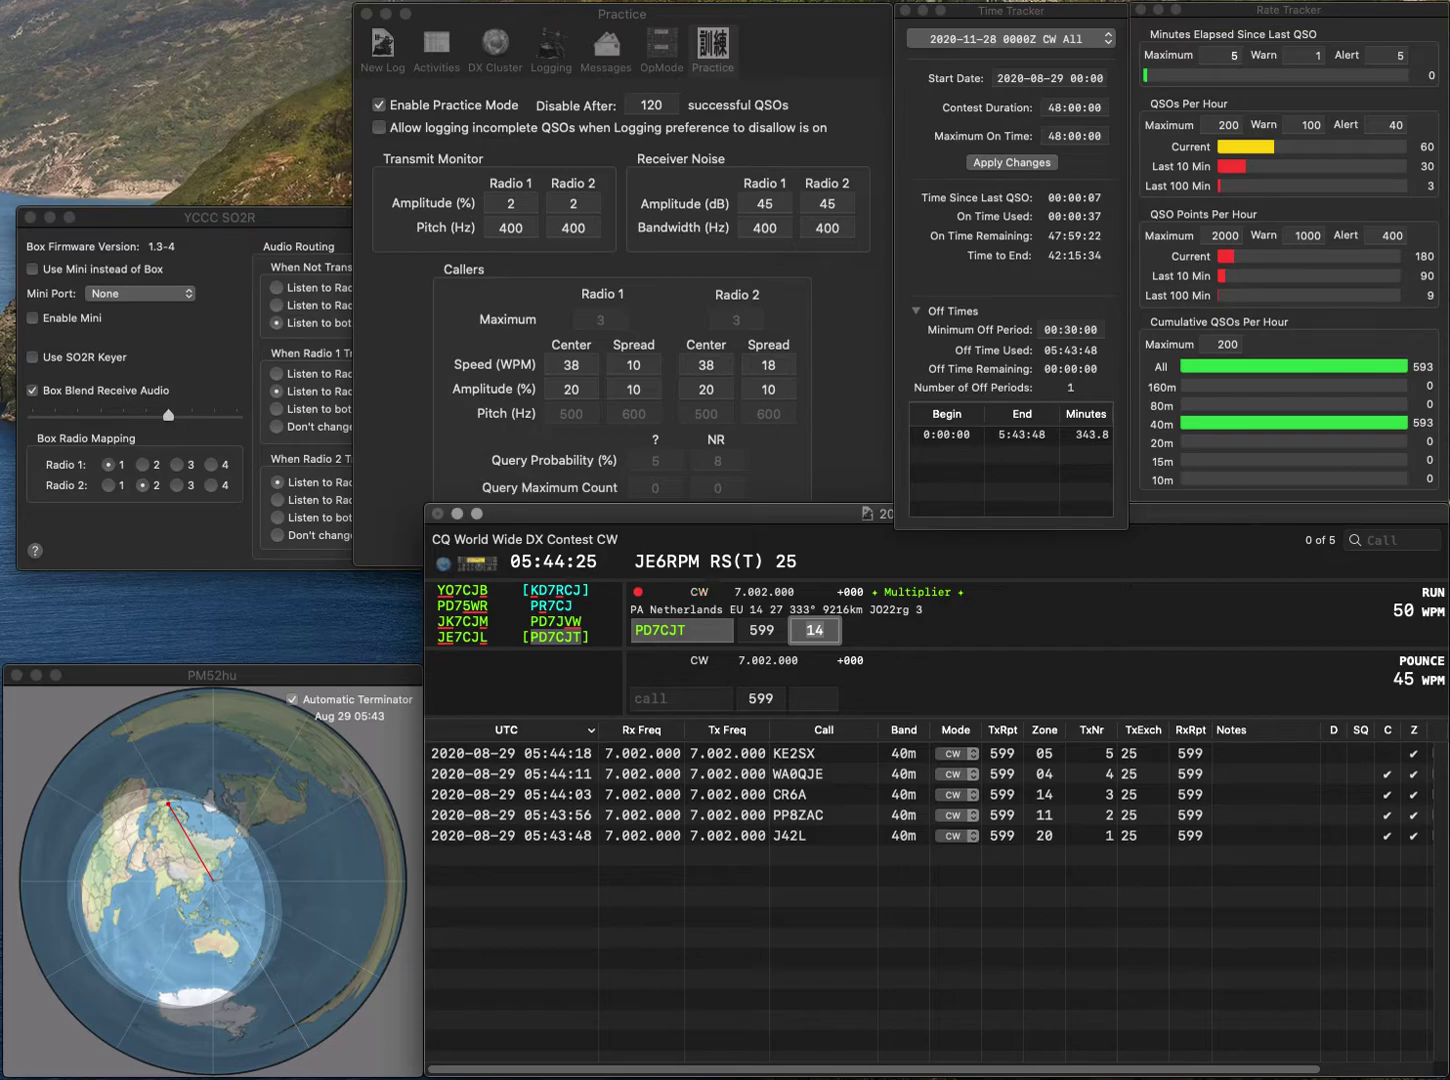
pyautogui.press('Return')
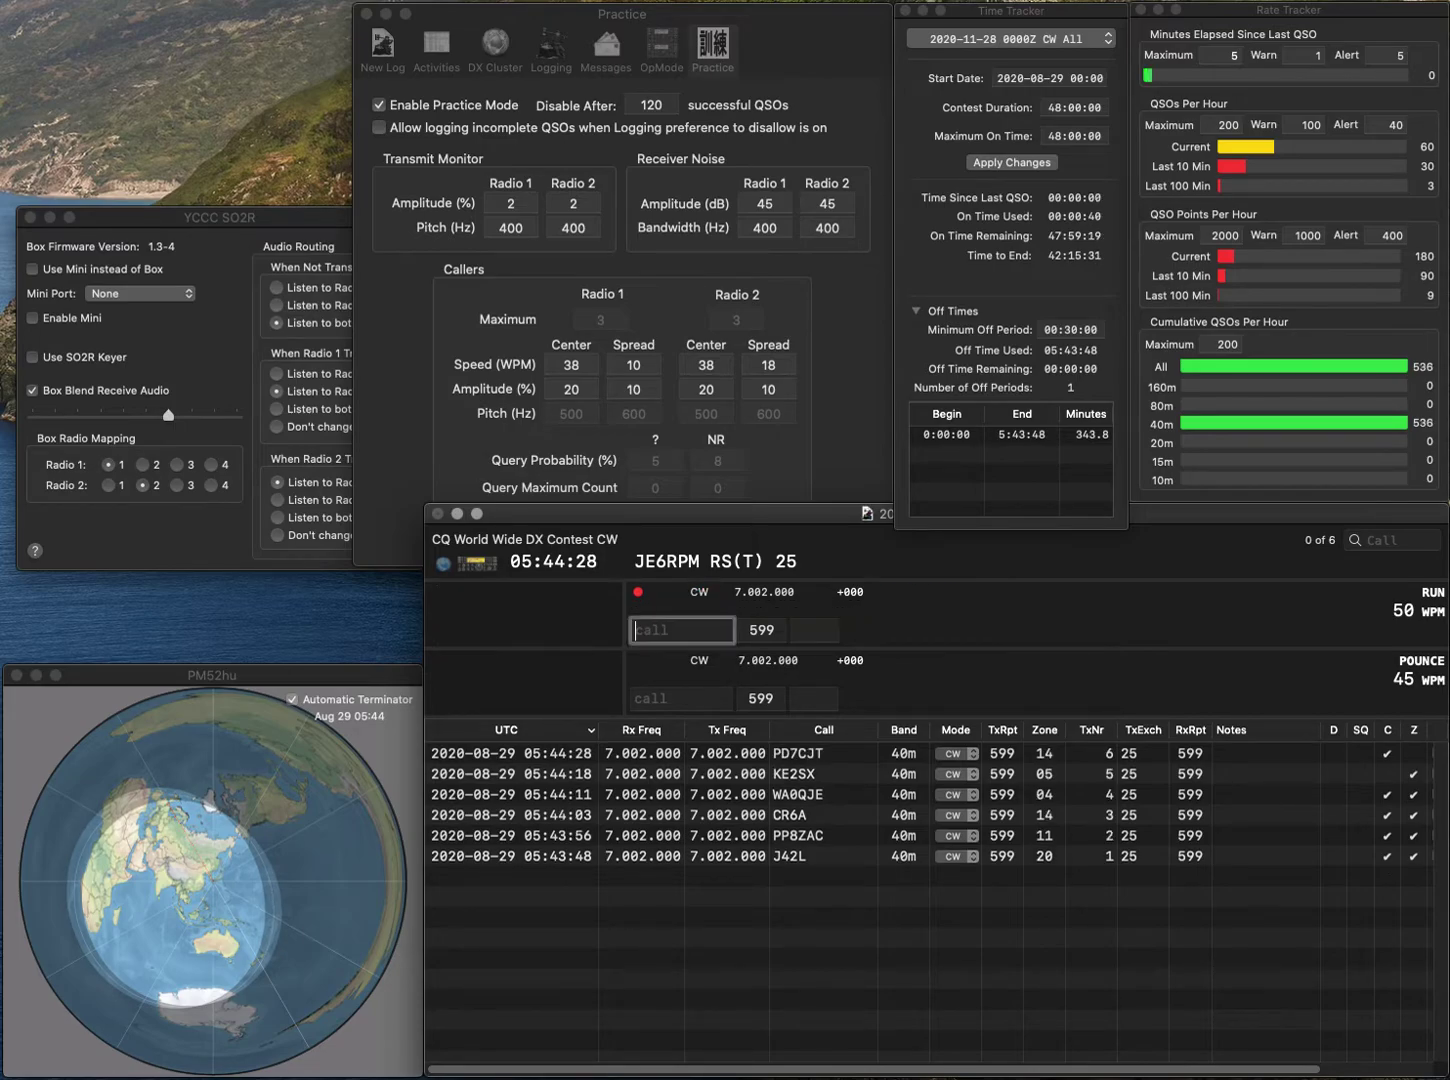
# - Log run-radio contacts with WA1LAD in zone 05 and 2M0SEG in zone 14, both with report 599
pyautogui.write('WA1LAD')
pyautogui.press('space')
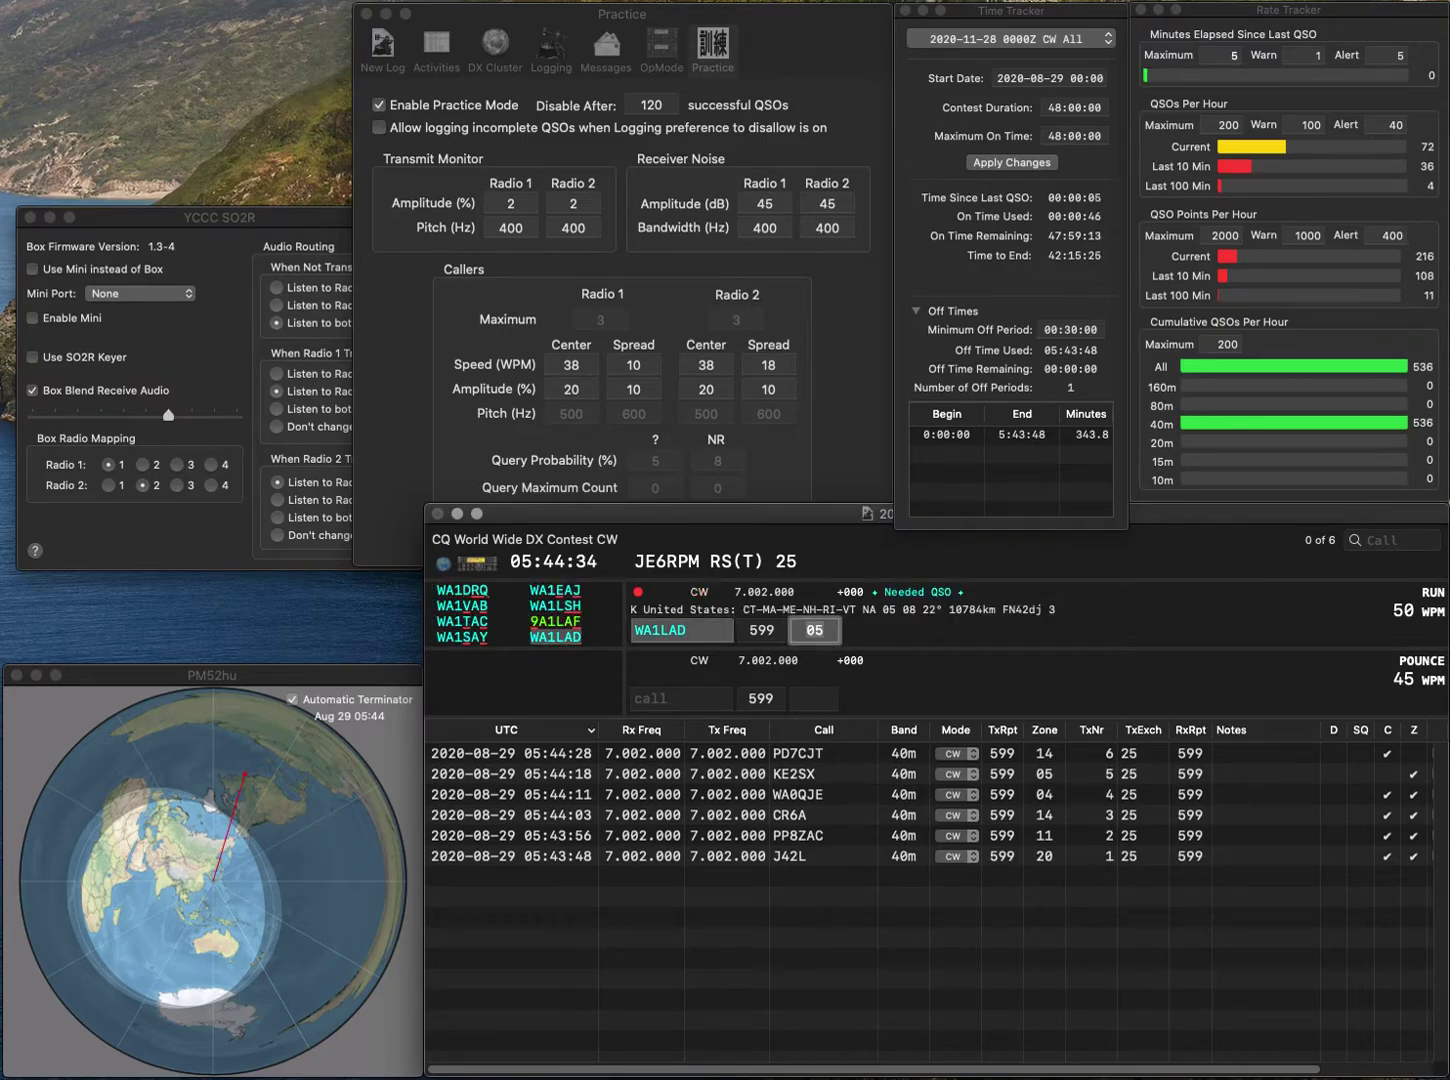
pyautogui.press('Return')
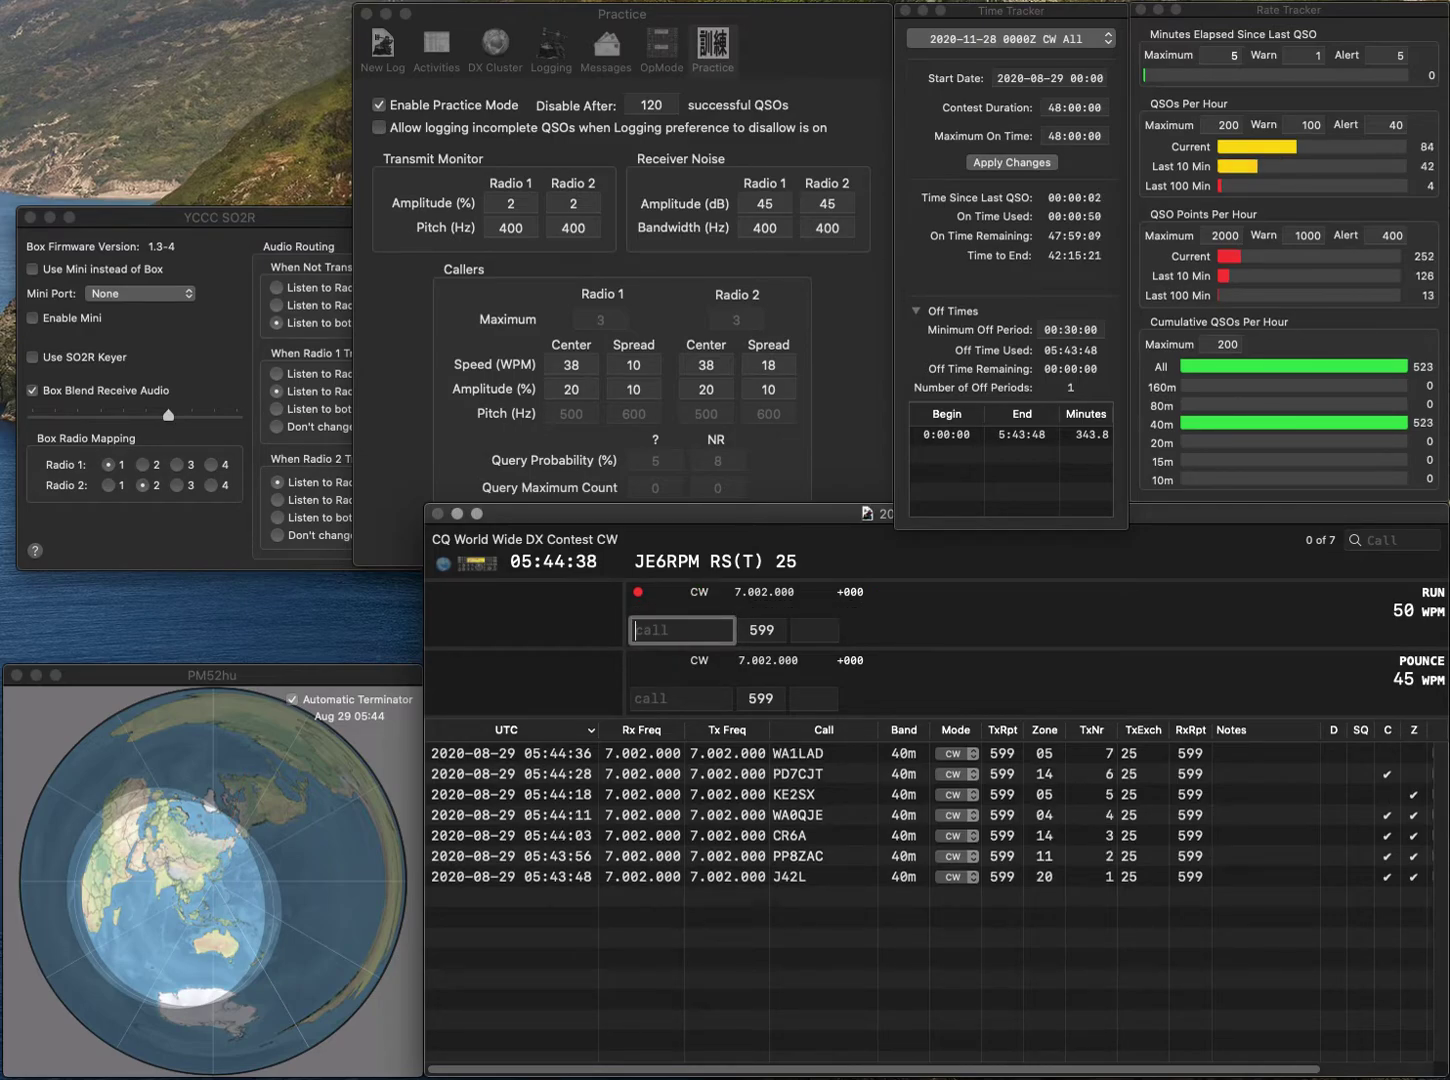
pyautogui.write('SEG')
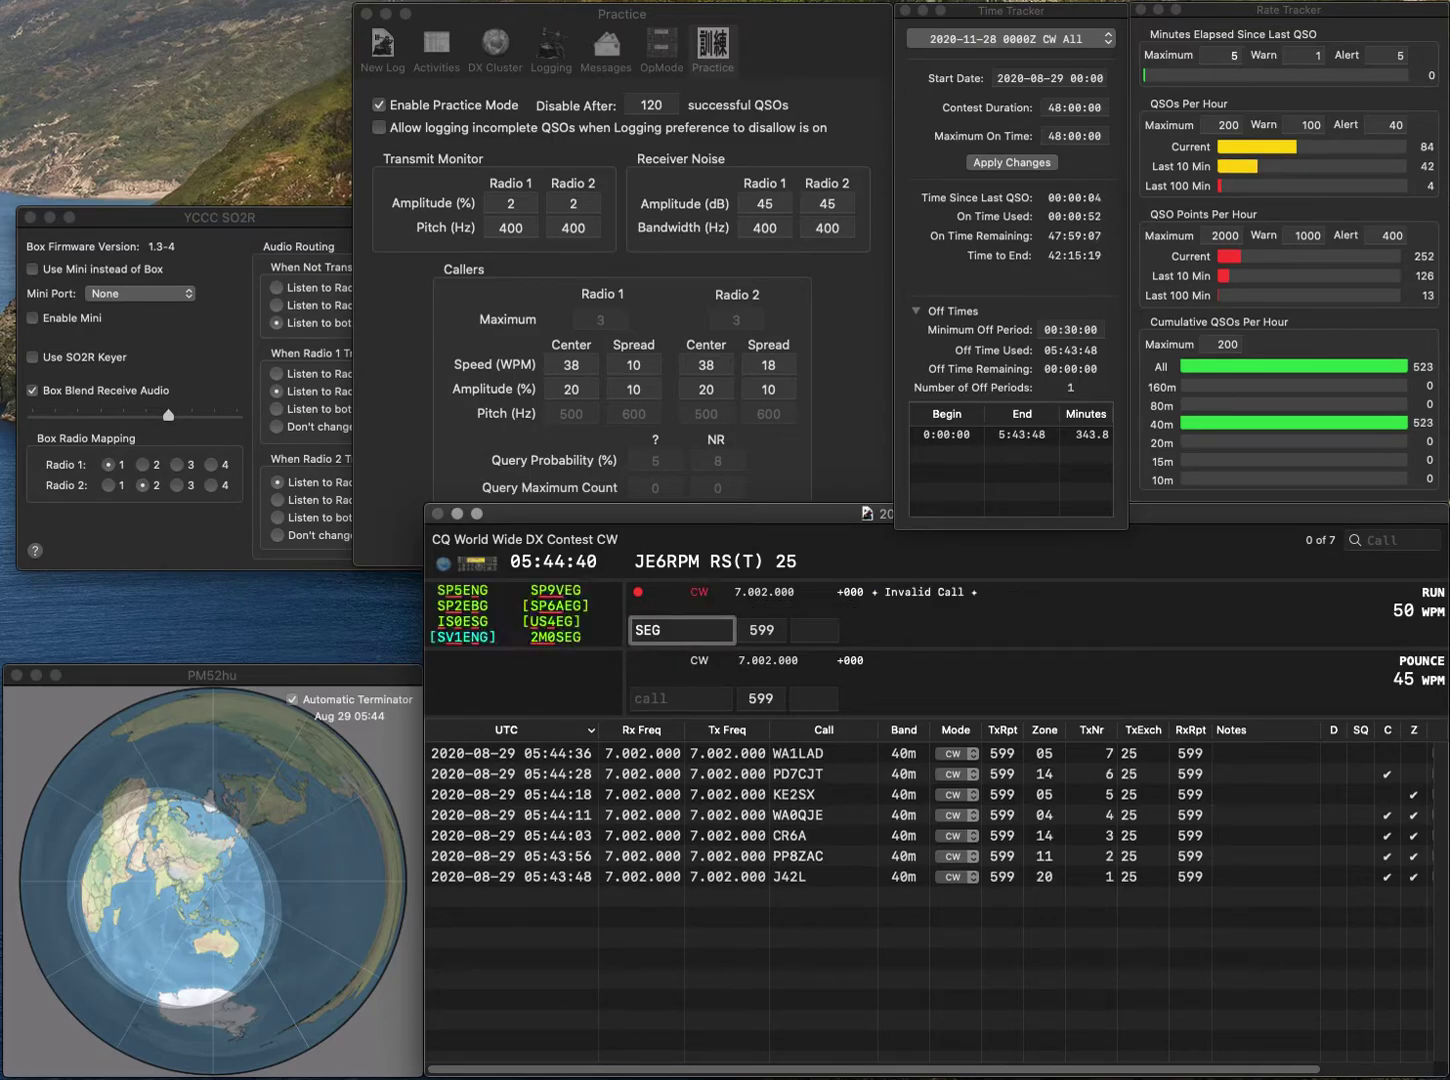
pyautogui.write('2M0')
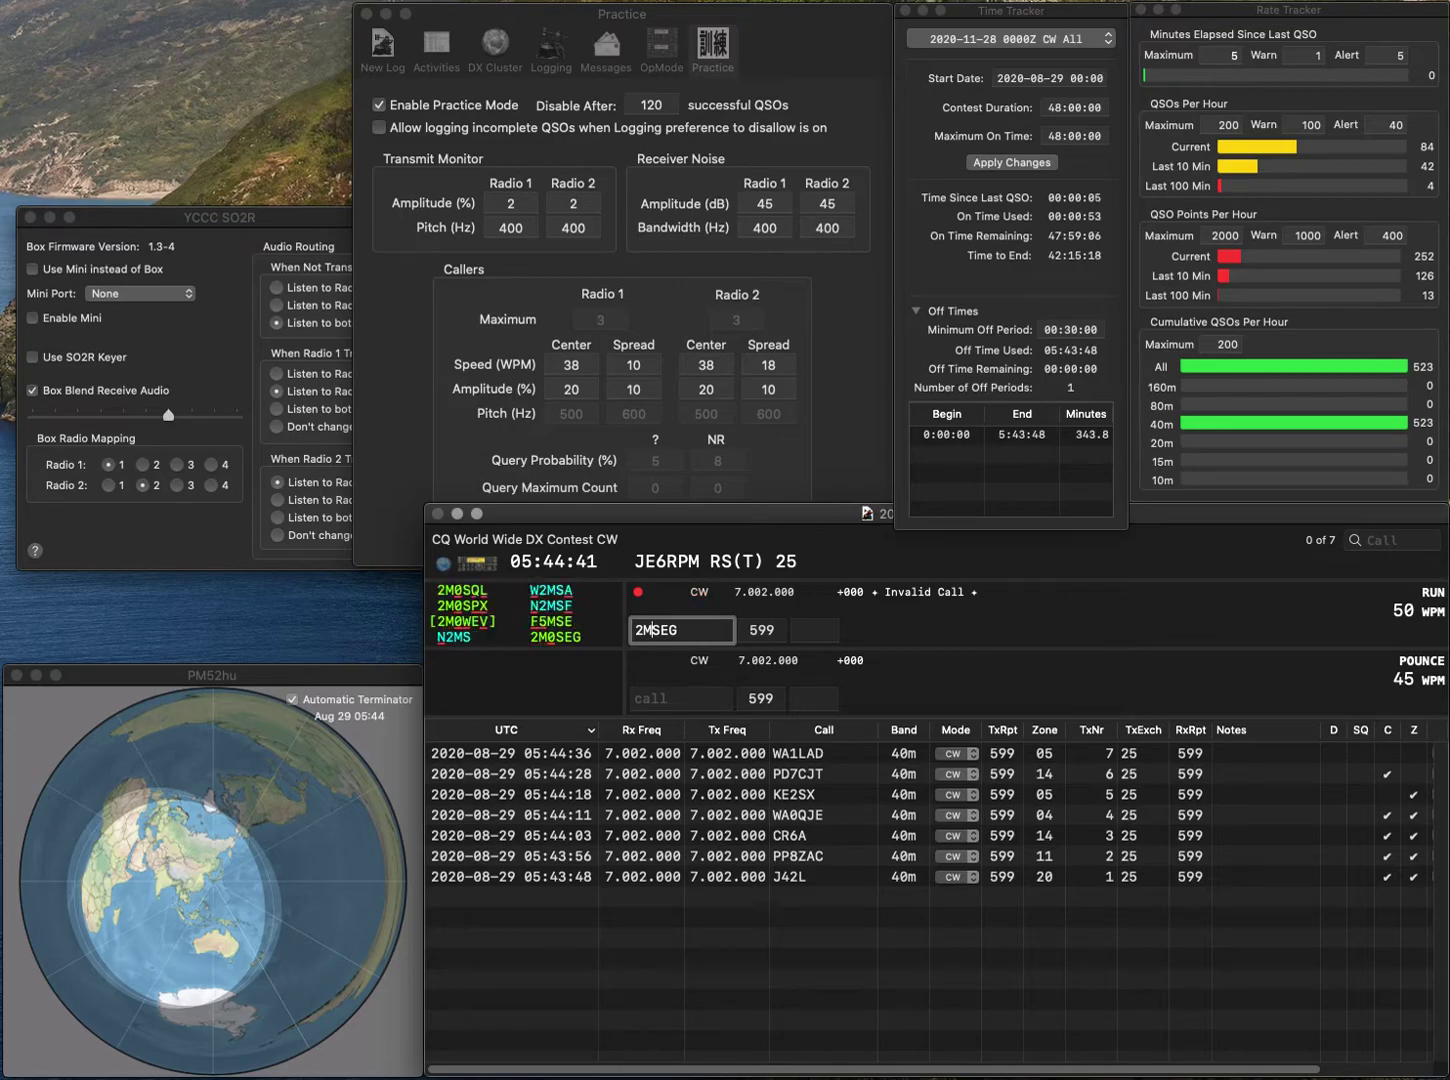
pyautogui.press('Tab')
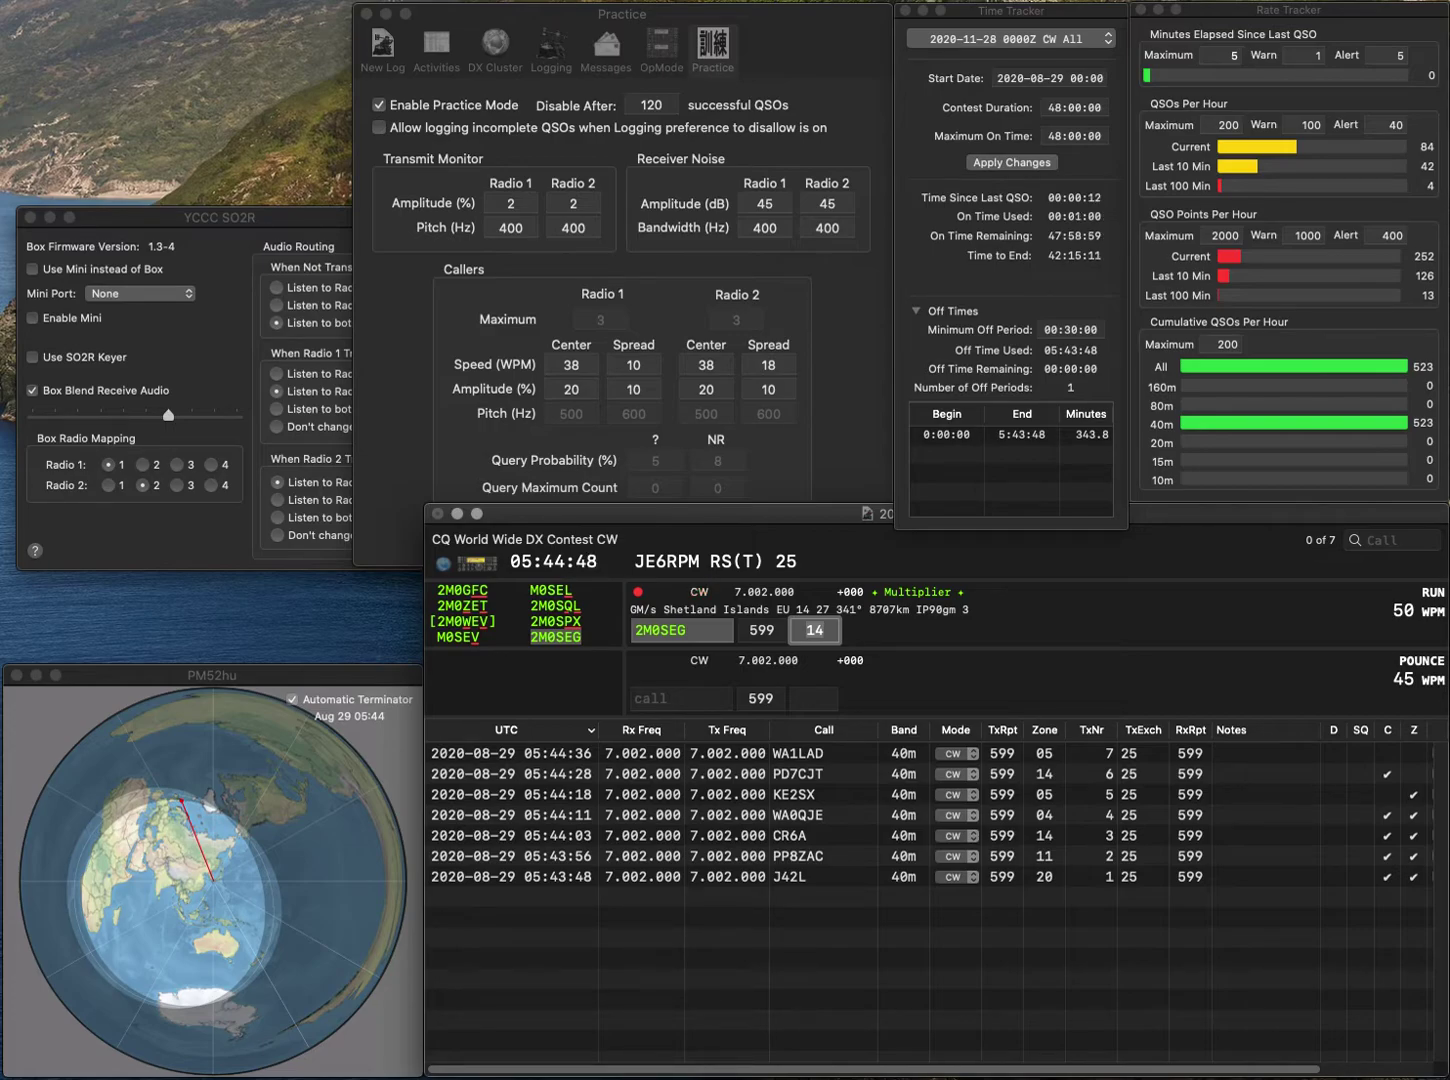
pyautogui.press('Return')
pyautogui.write('KE5PE')
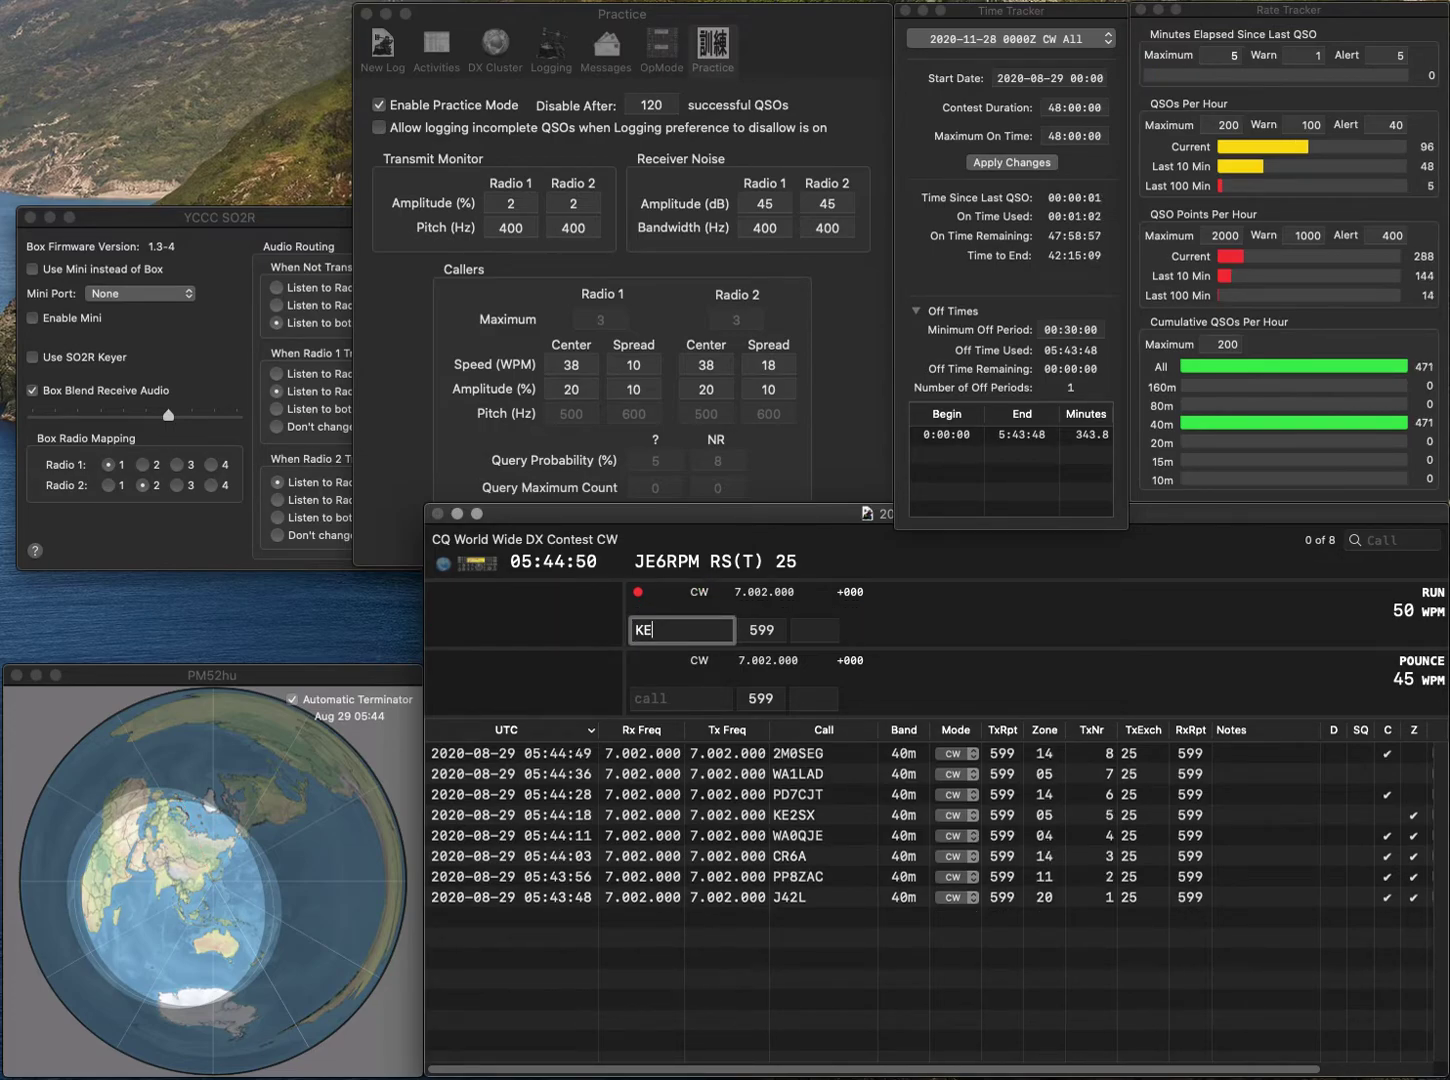
pyautogui.press('Left')
pyautogui.press('Left')
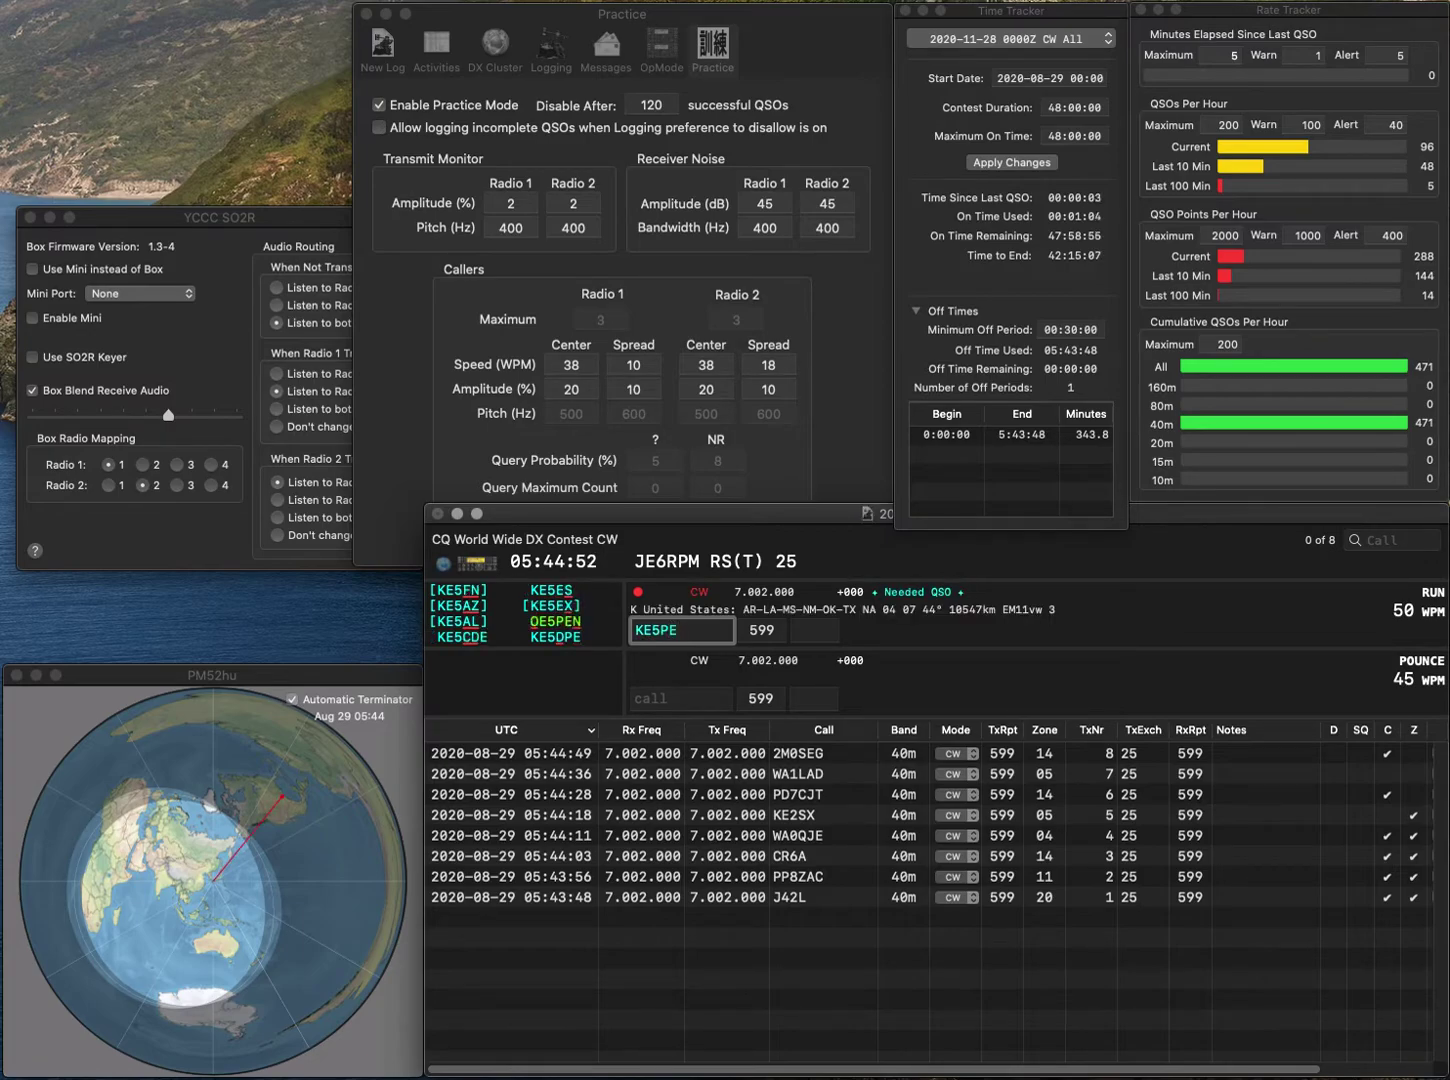
pyautogui.write('D')
pyautogui.press('Return')
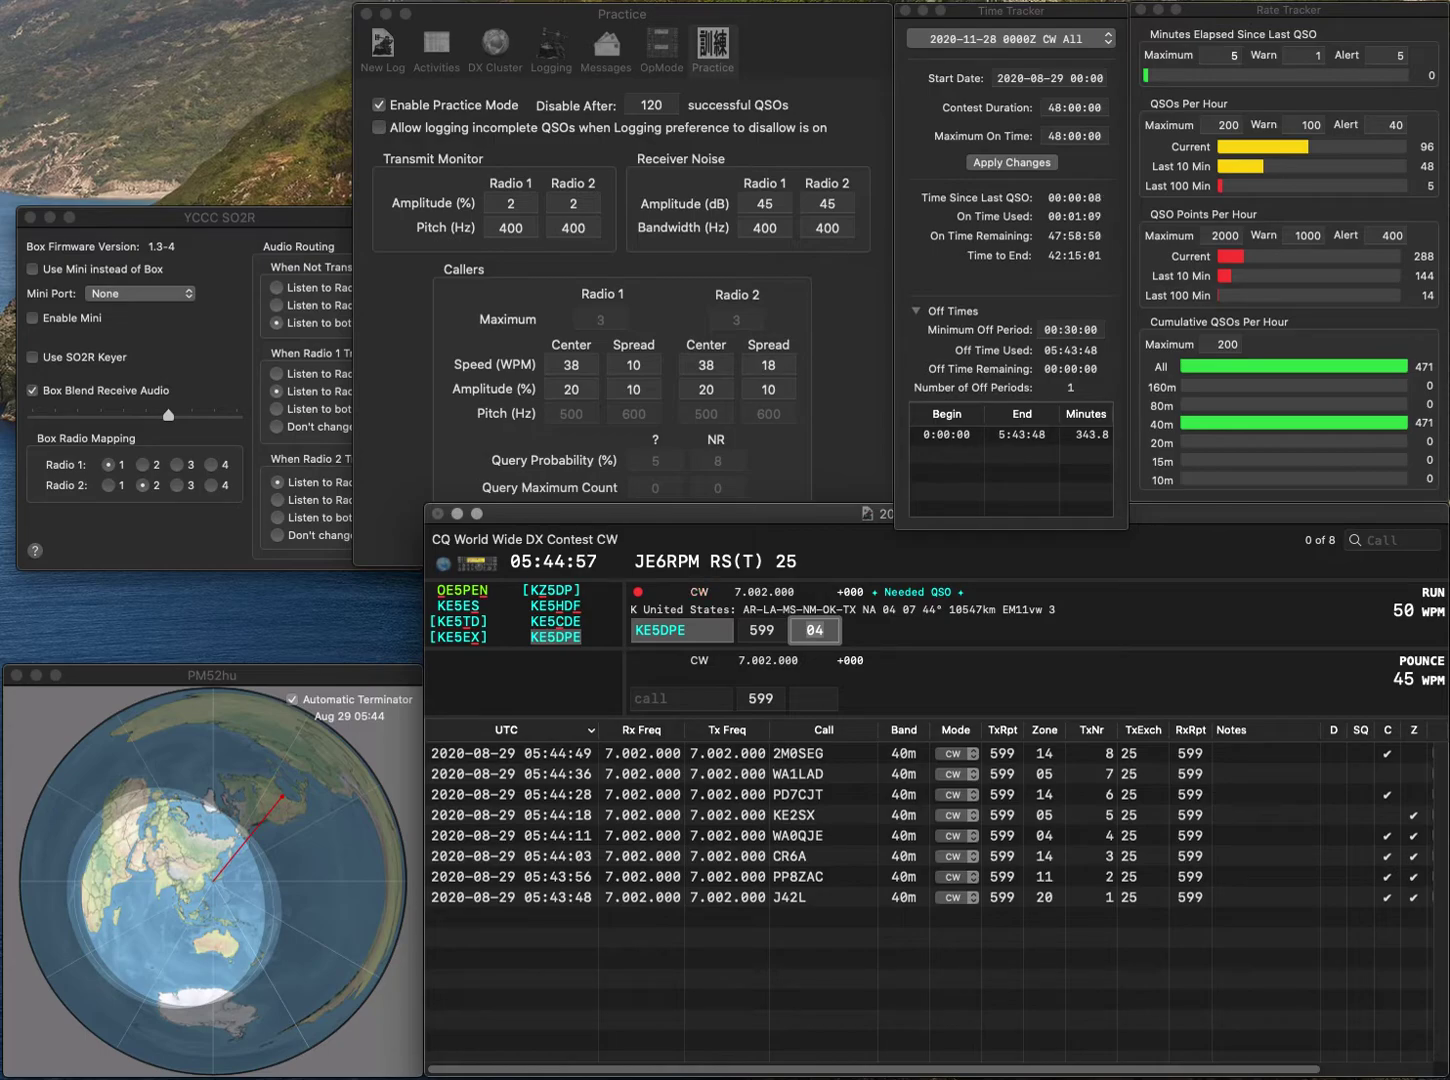
pyautogui.press('Return')
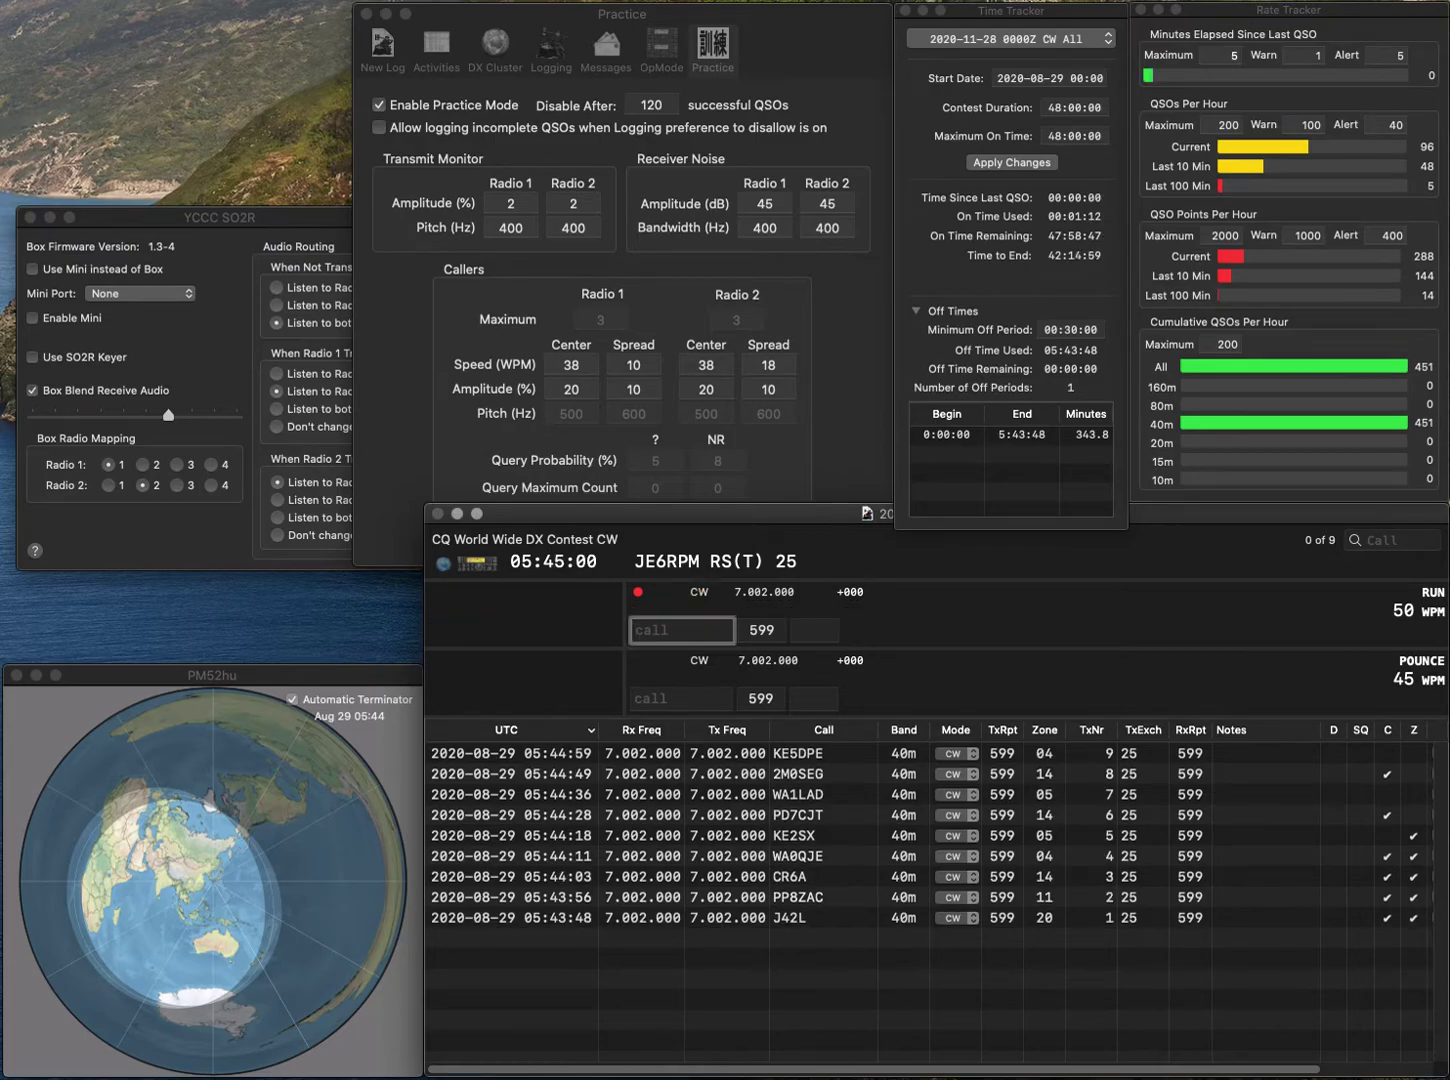
# - Enter the call EE4E on the run radio, correct it to EE3E, and log the contact with zone 14
pyautogui.write('EE4E')
pyautogui.press('space')
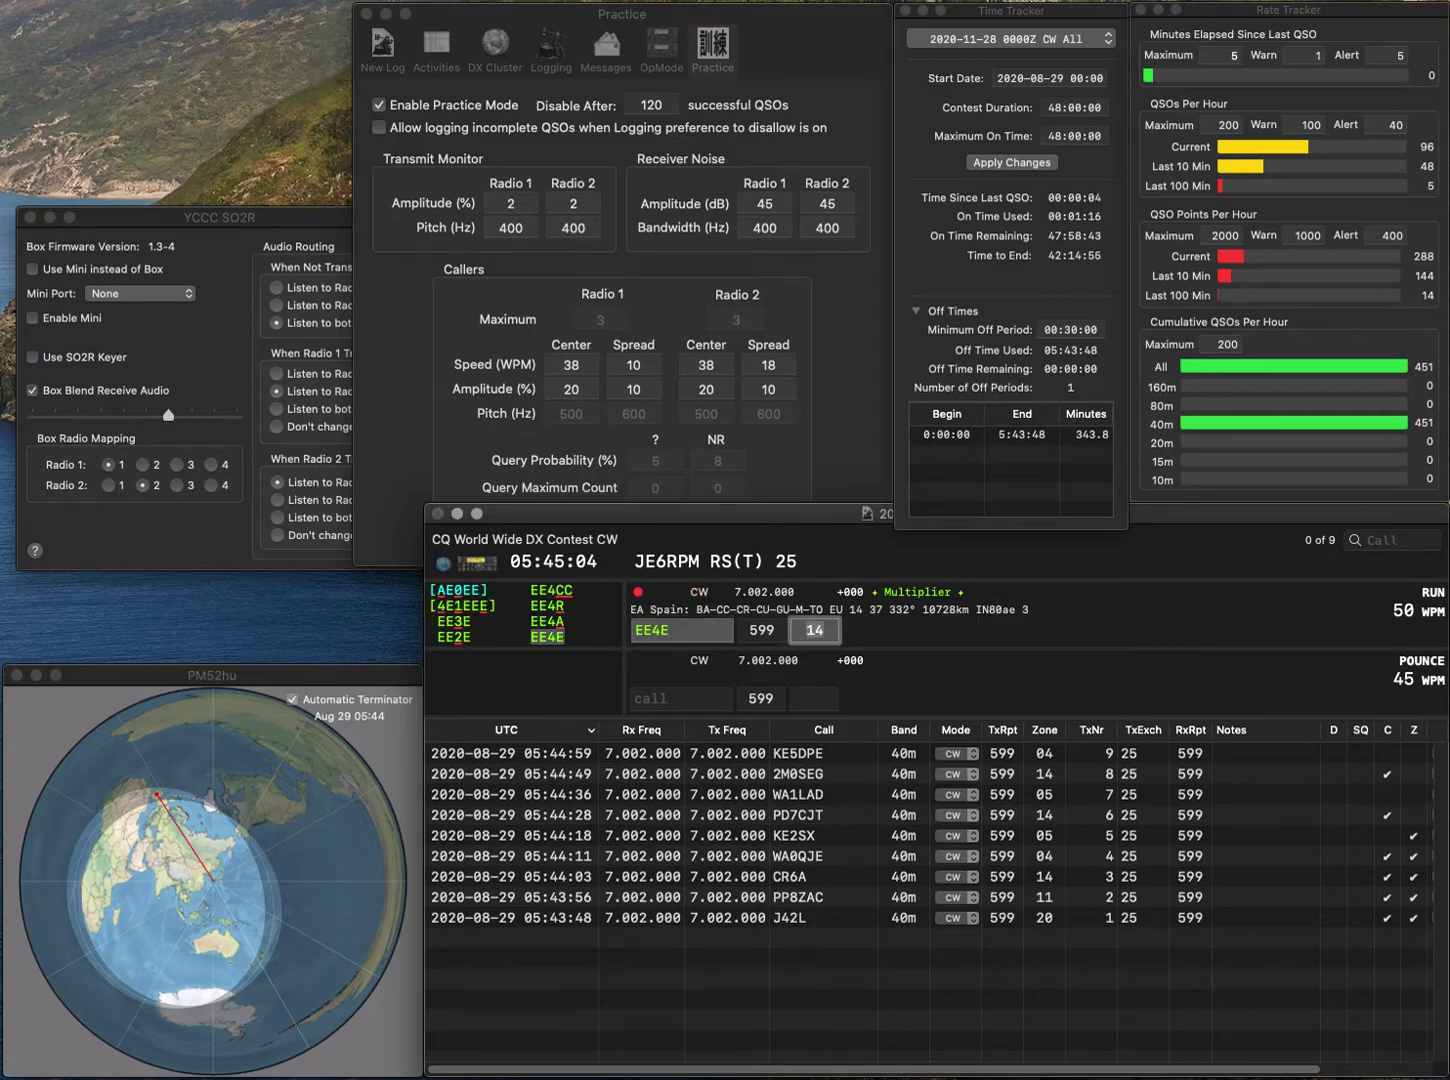
pyautogui.click(660, 630)
pyautogui.press('BackSpace')
pyautogui.write('3')
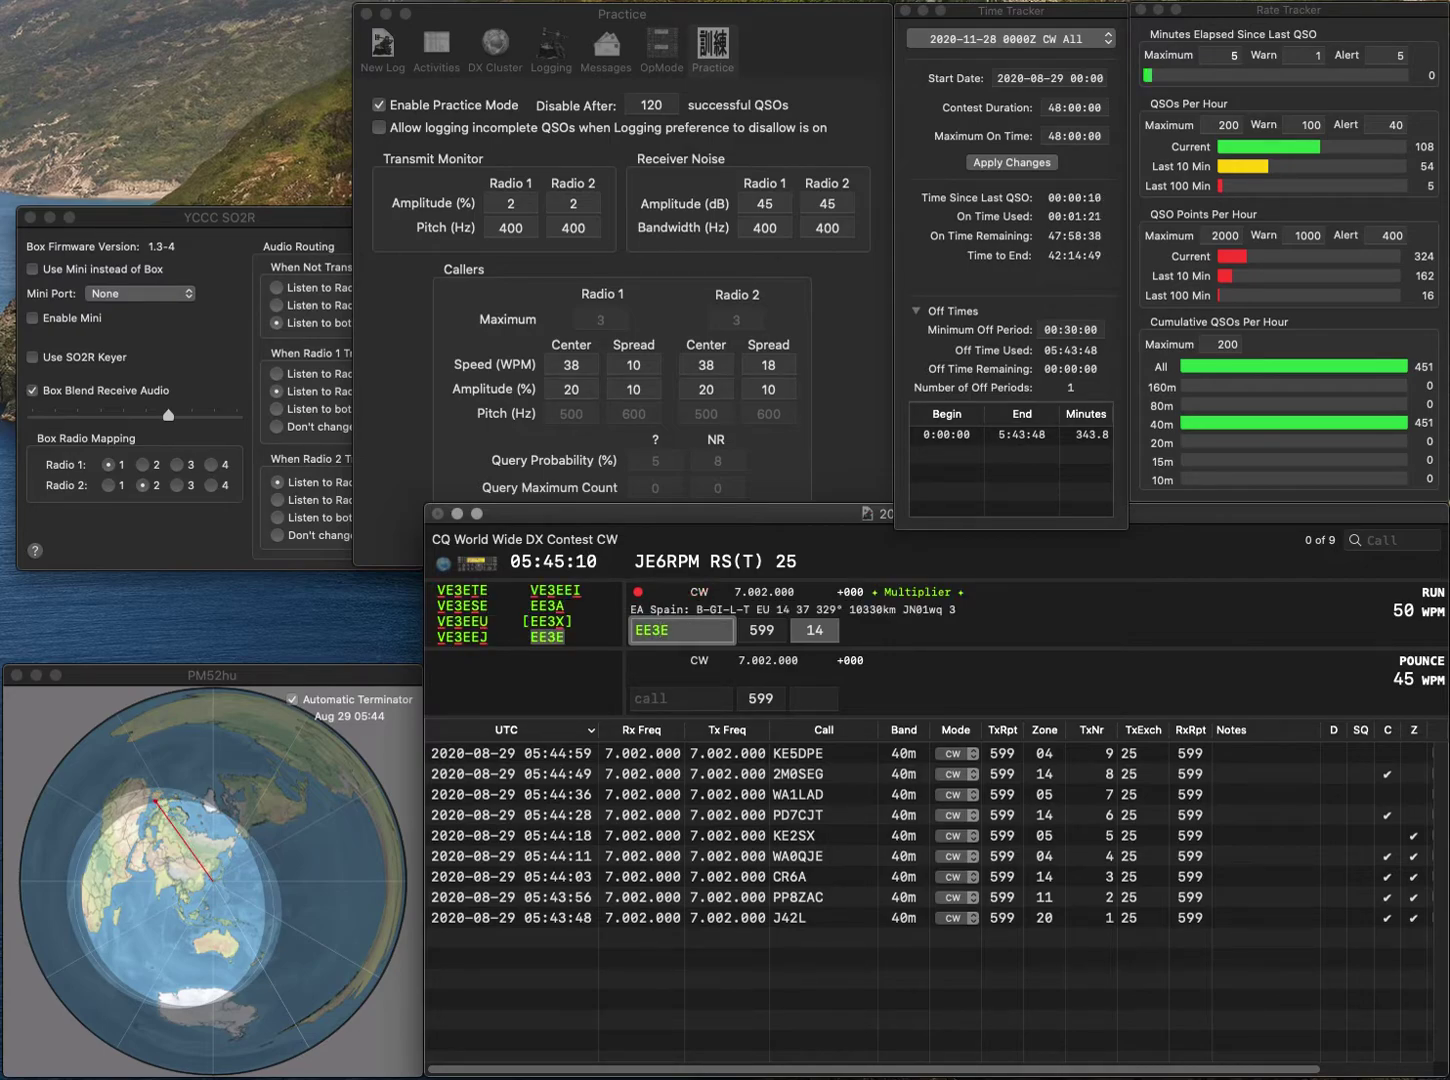
pyautogui.press('Return')
pyautogui.write('VE3')
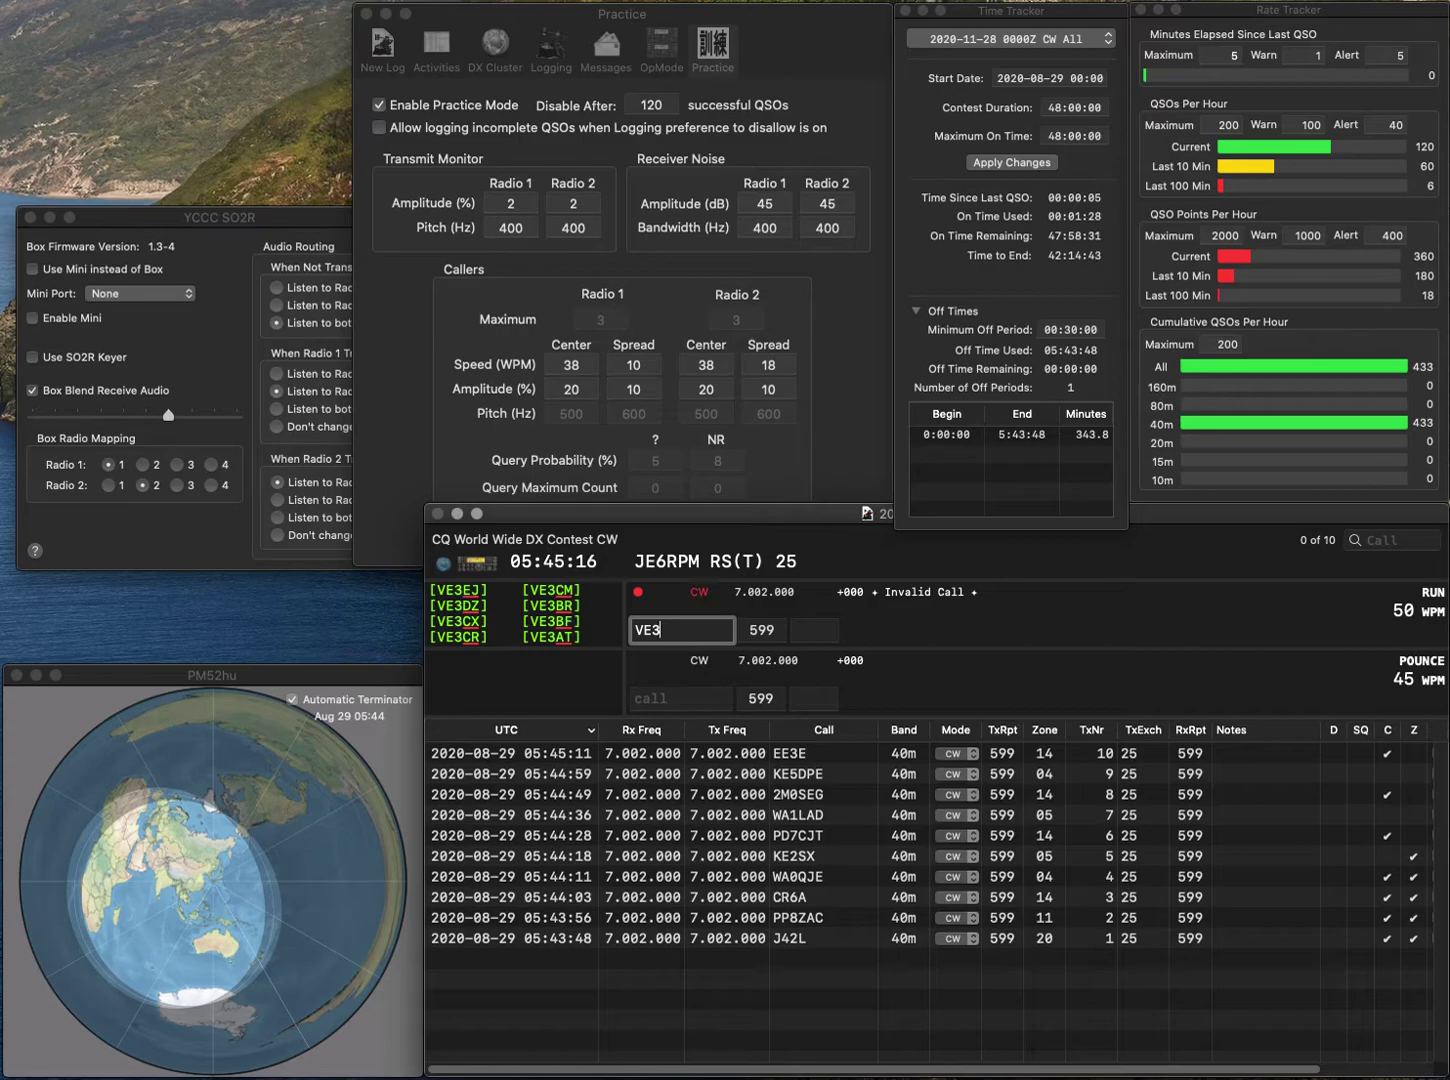
pyautogui.write('XBO')
pyautogui.press('space')
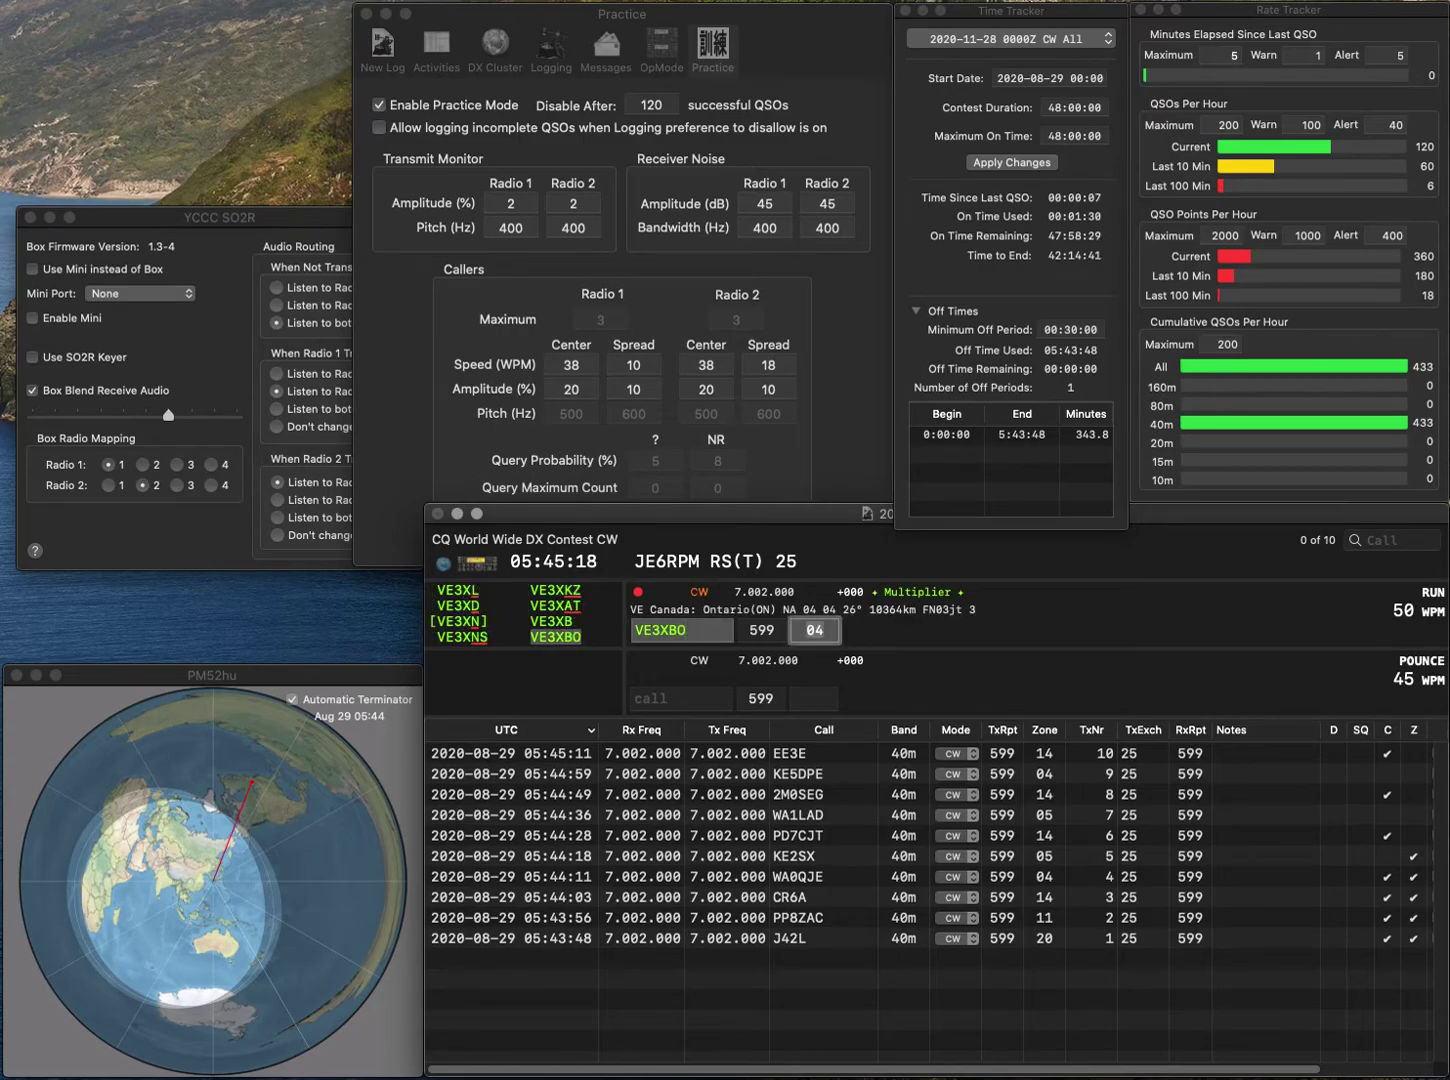
pyautogui.press('Return')
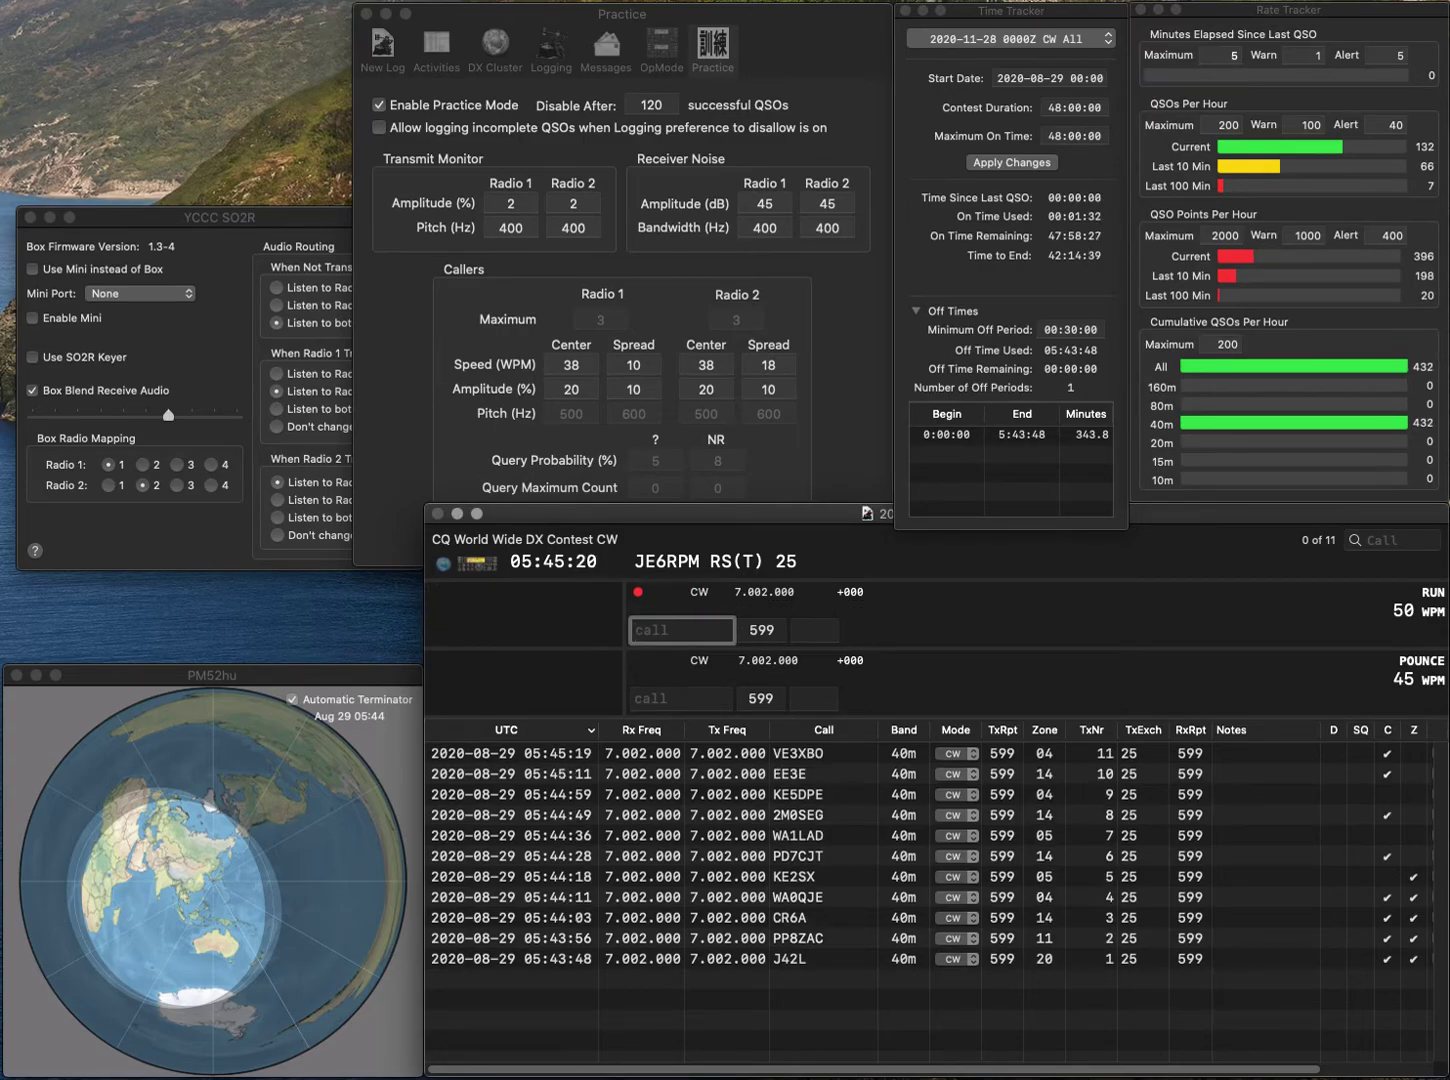
pyautogui.write('K7TQ')
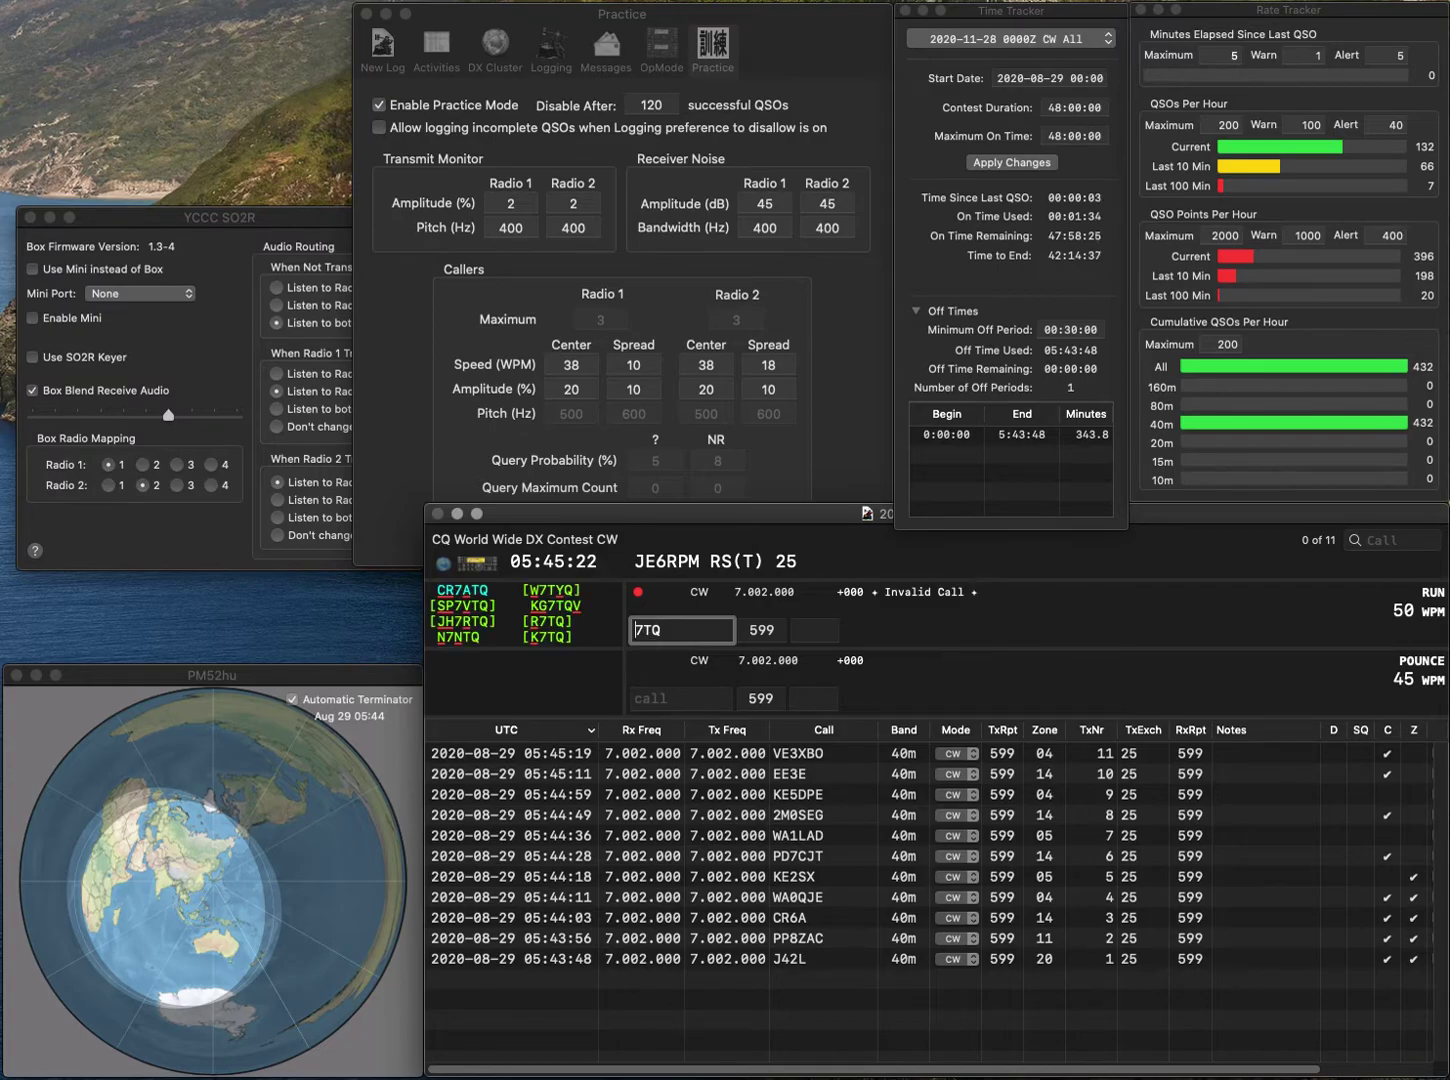
pyautogui.press('space')
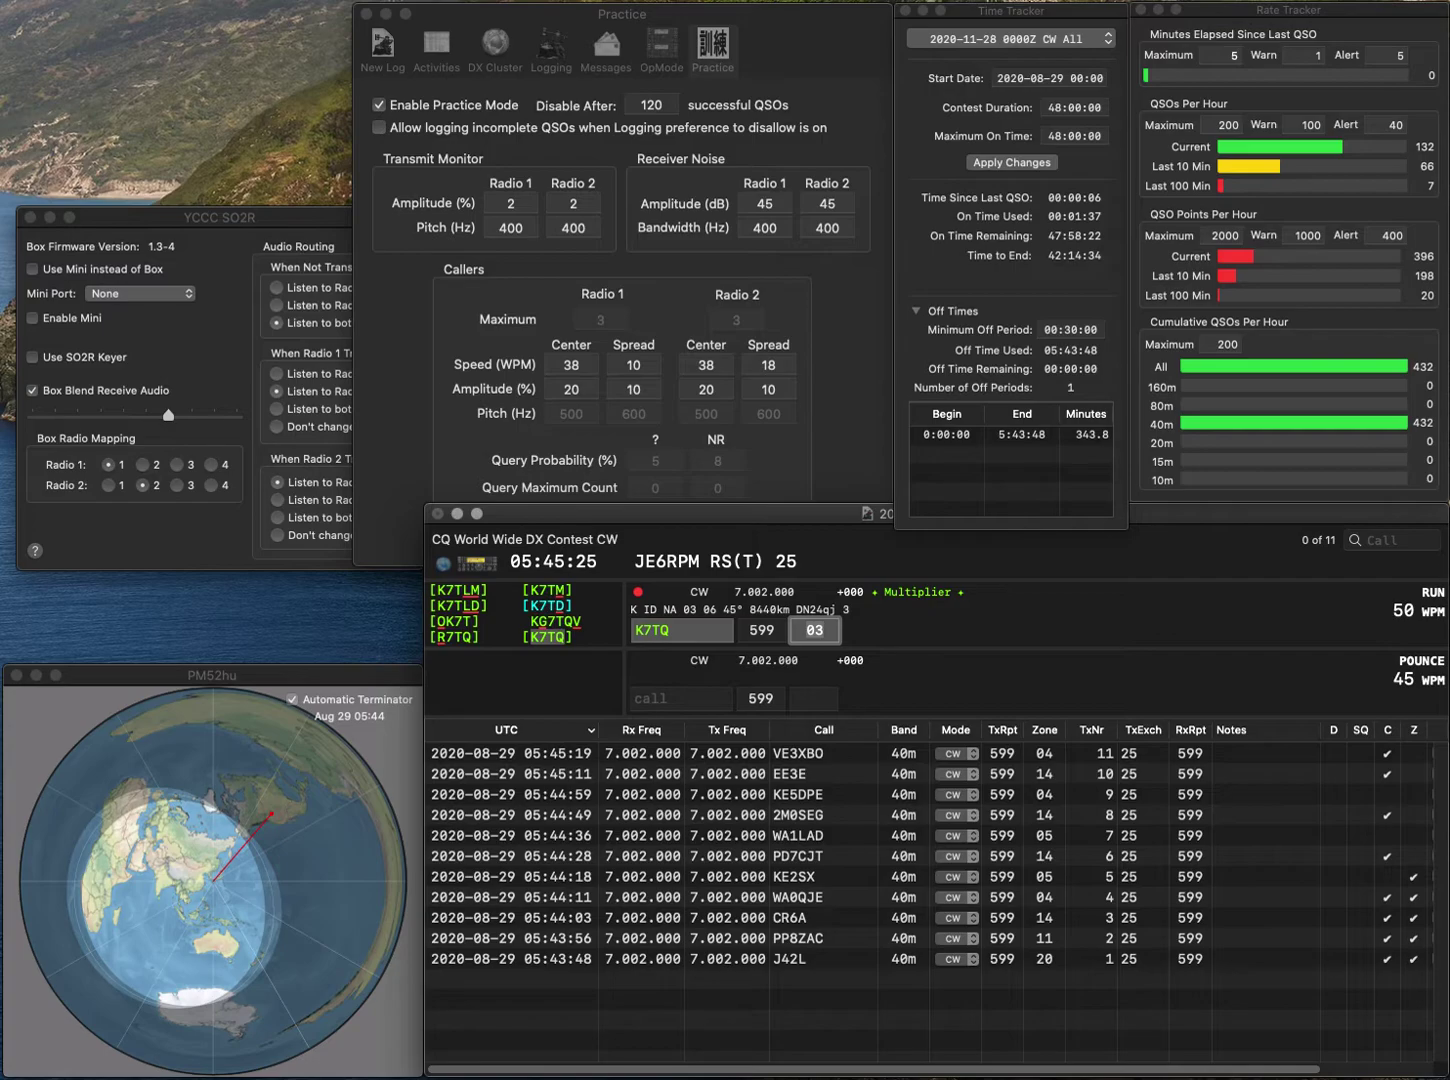
pyautogui.press('Return')
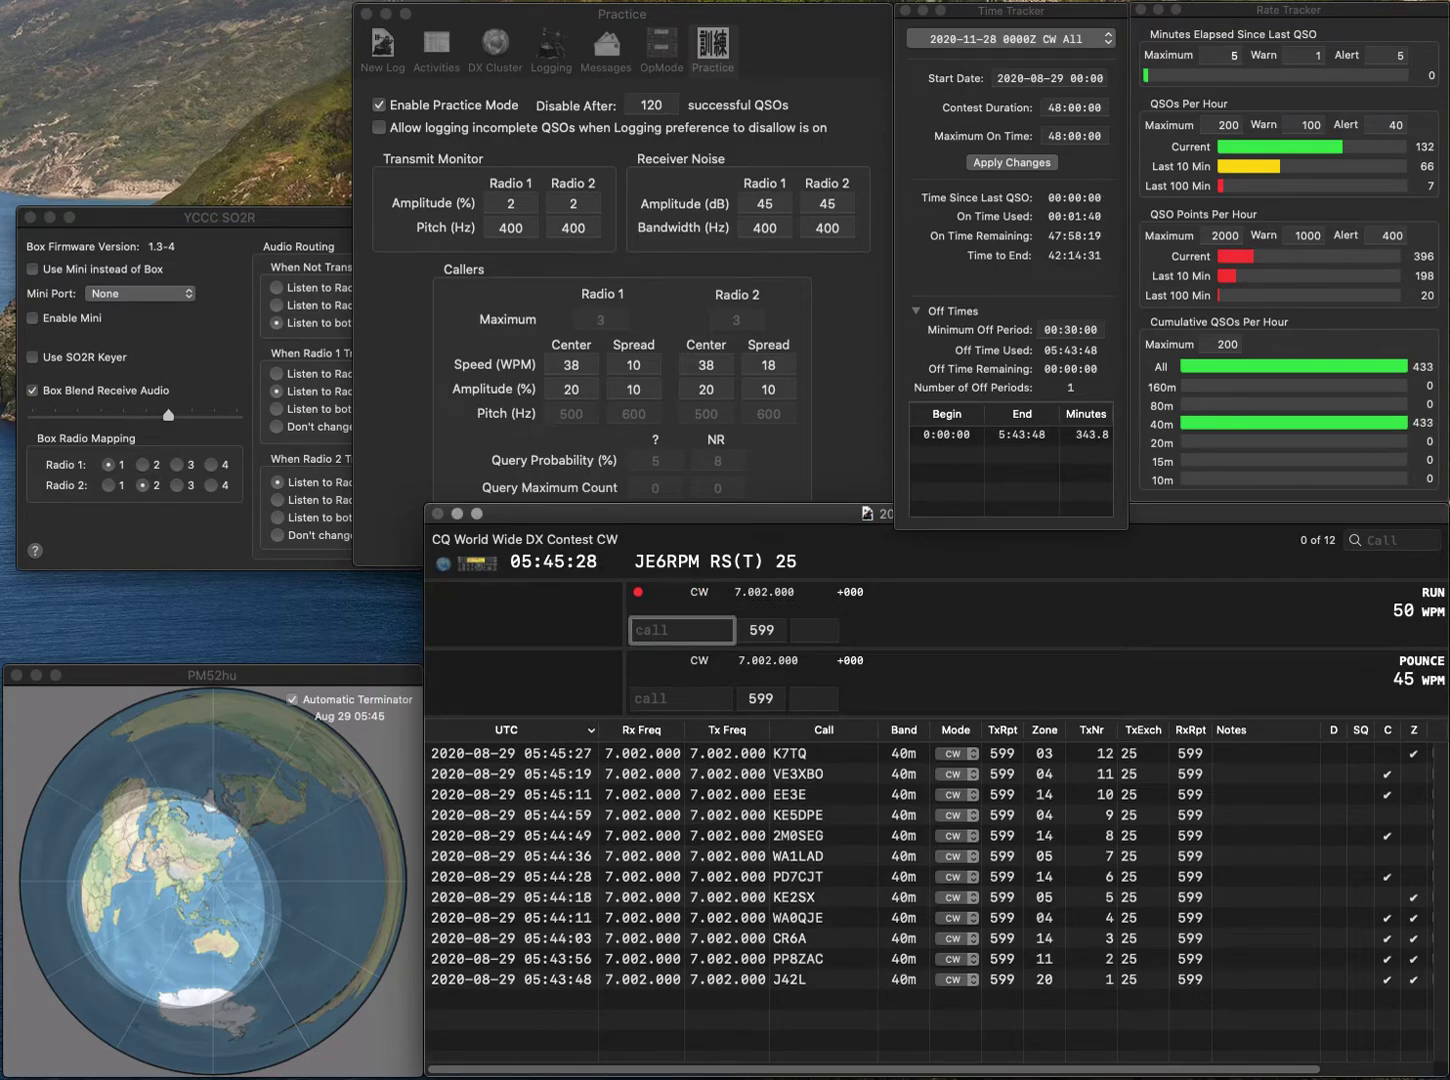
# - Enter the call N8N on the run radio, correct it to N8IVN, and log the contact with zone 04
pyautogui.write('N8N')
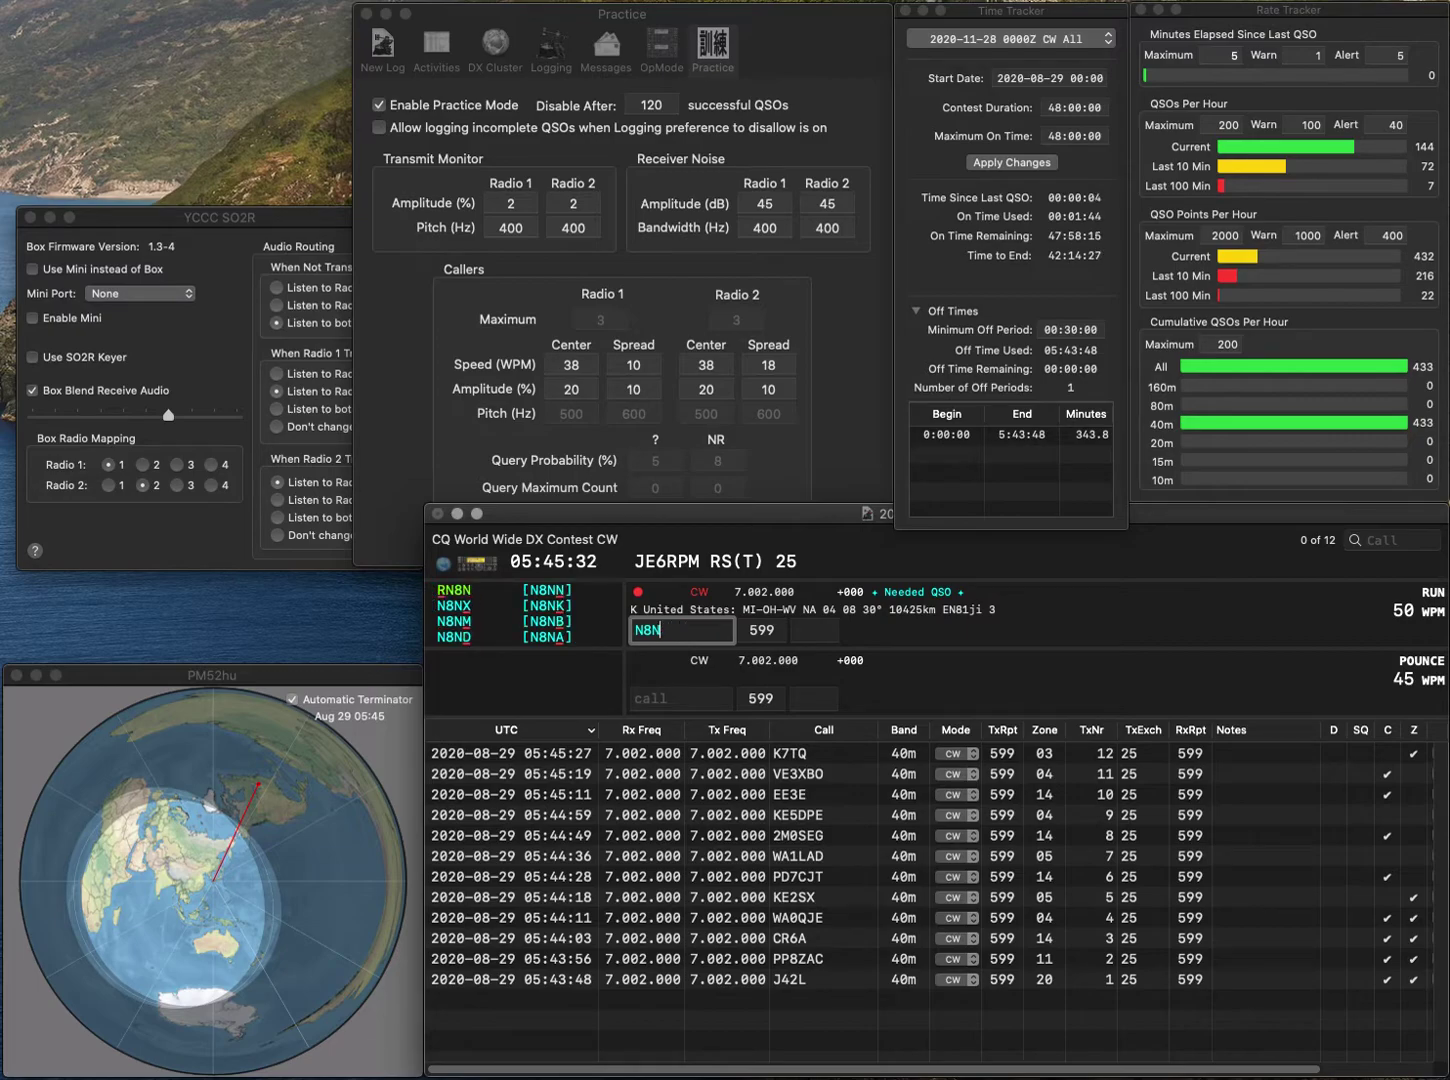
pyautogui.press('BackSpace')
pyautogui.write('IVN')
pyautogui.press('space')
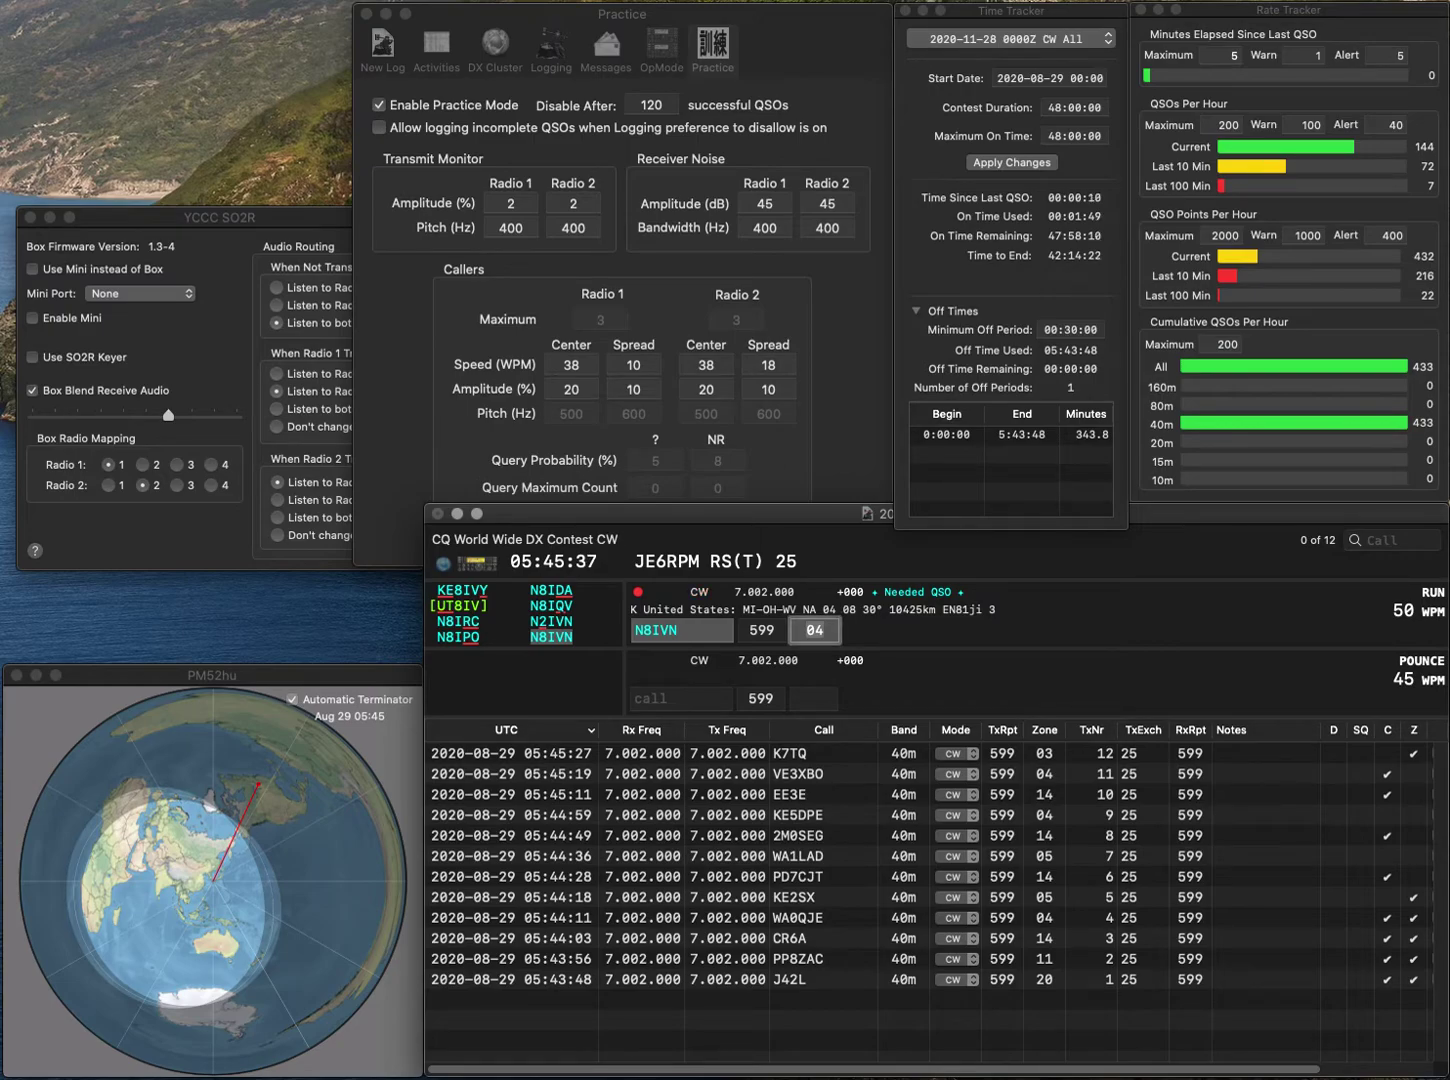
pyautogui.press('Return')
pyautogui.write('DO1PE')
pyautogui.press('space')
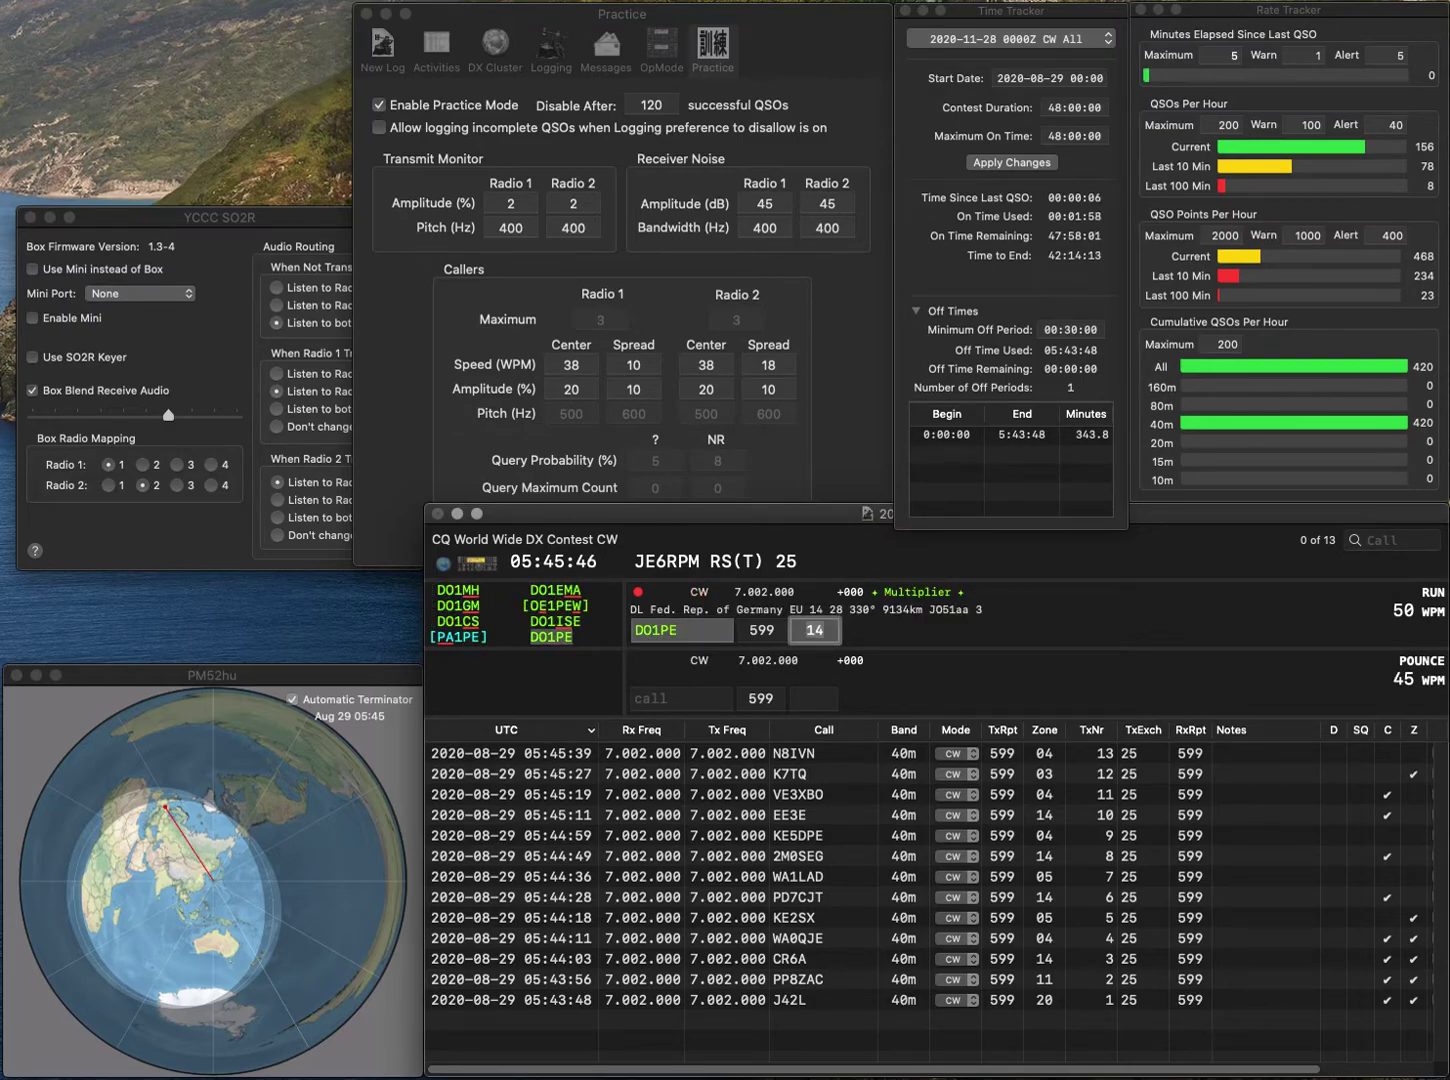
pyautogui.press('Return')
pyautogui.write('W1EZ')
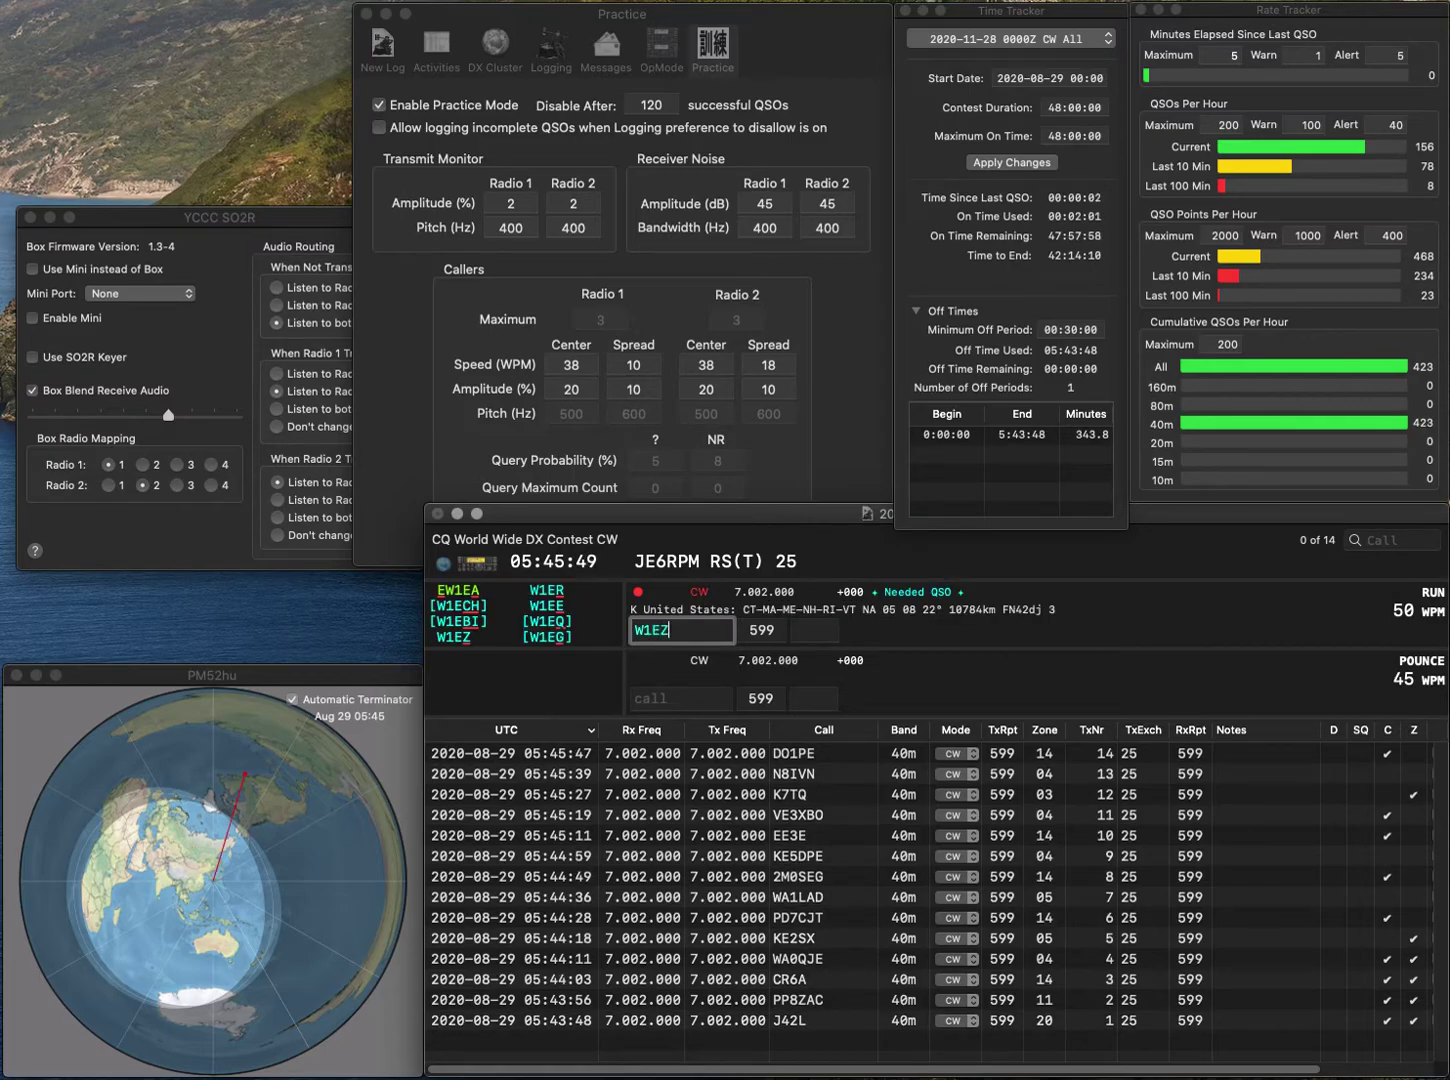
pyautogui.press('space')
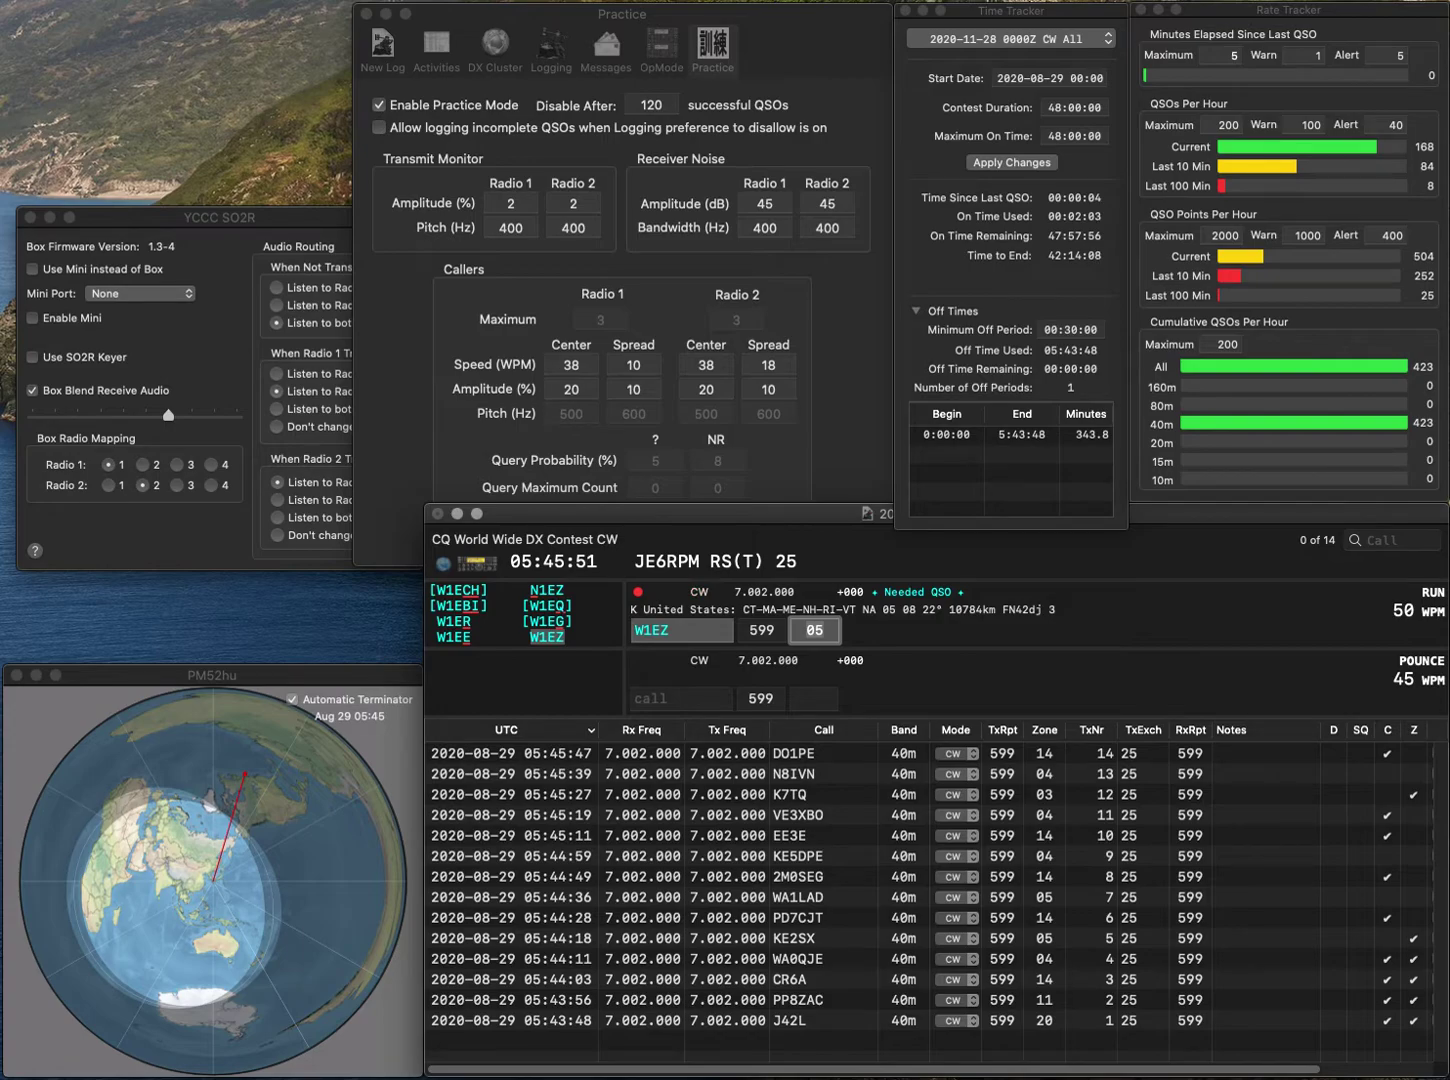
pyautogui.press('Return')
pyautogui.write('LZ1HM')
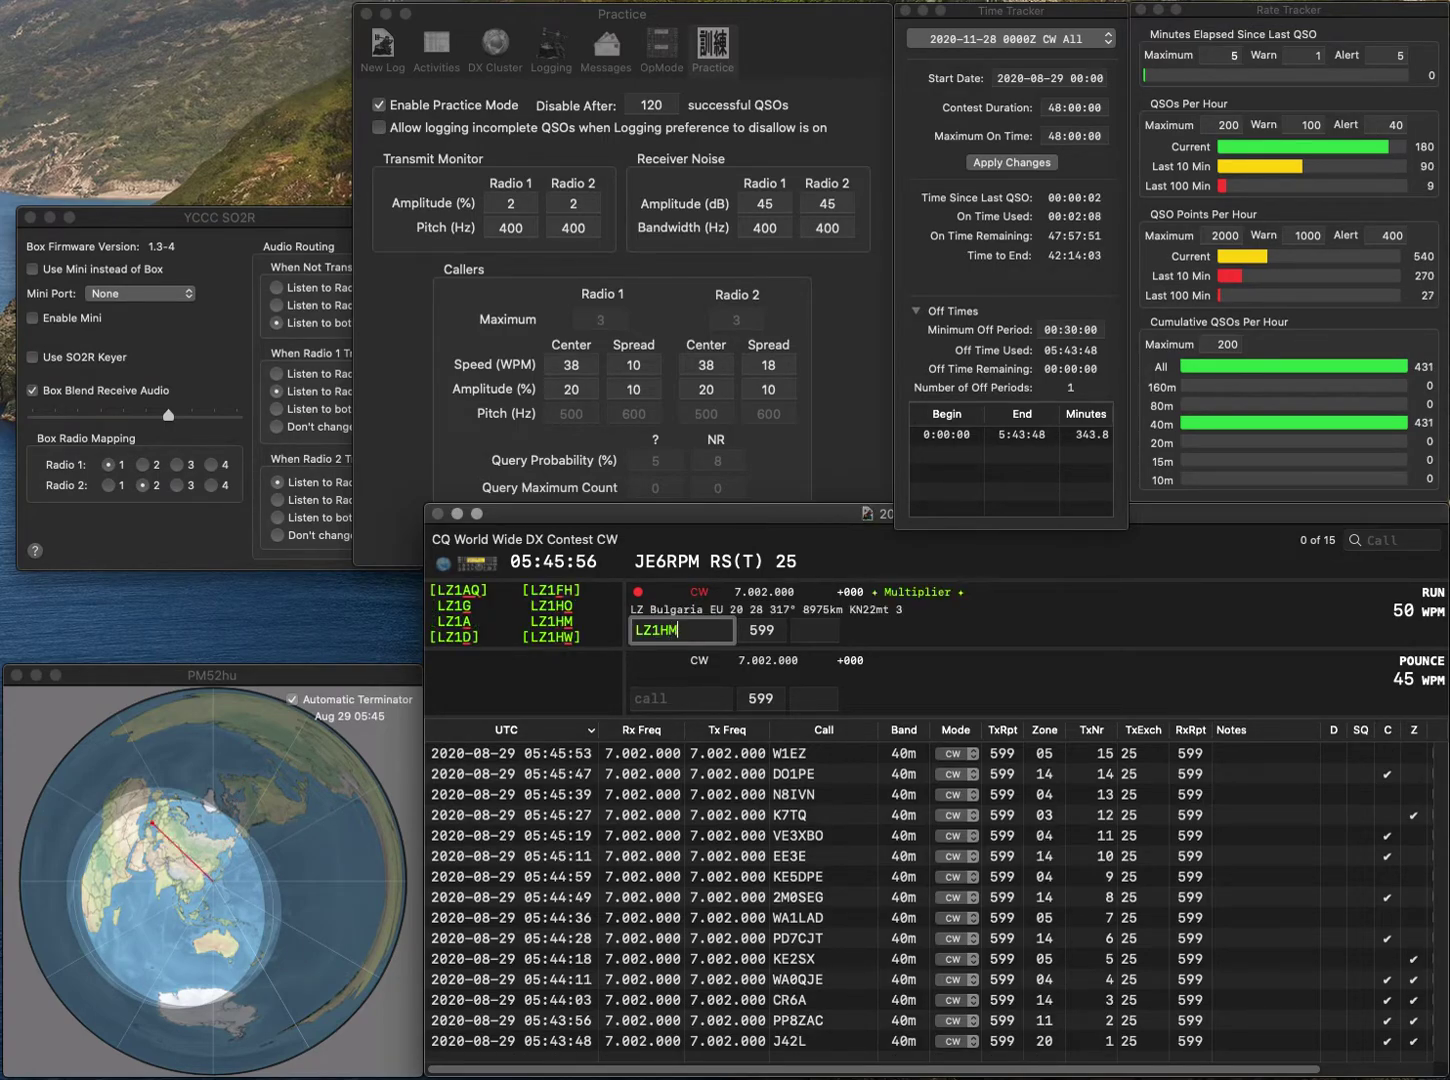
pyautogui.press('Return')
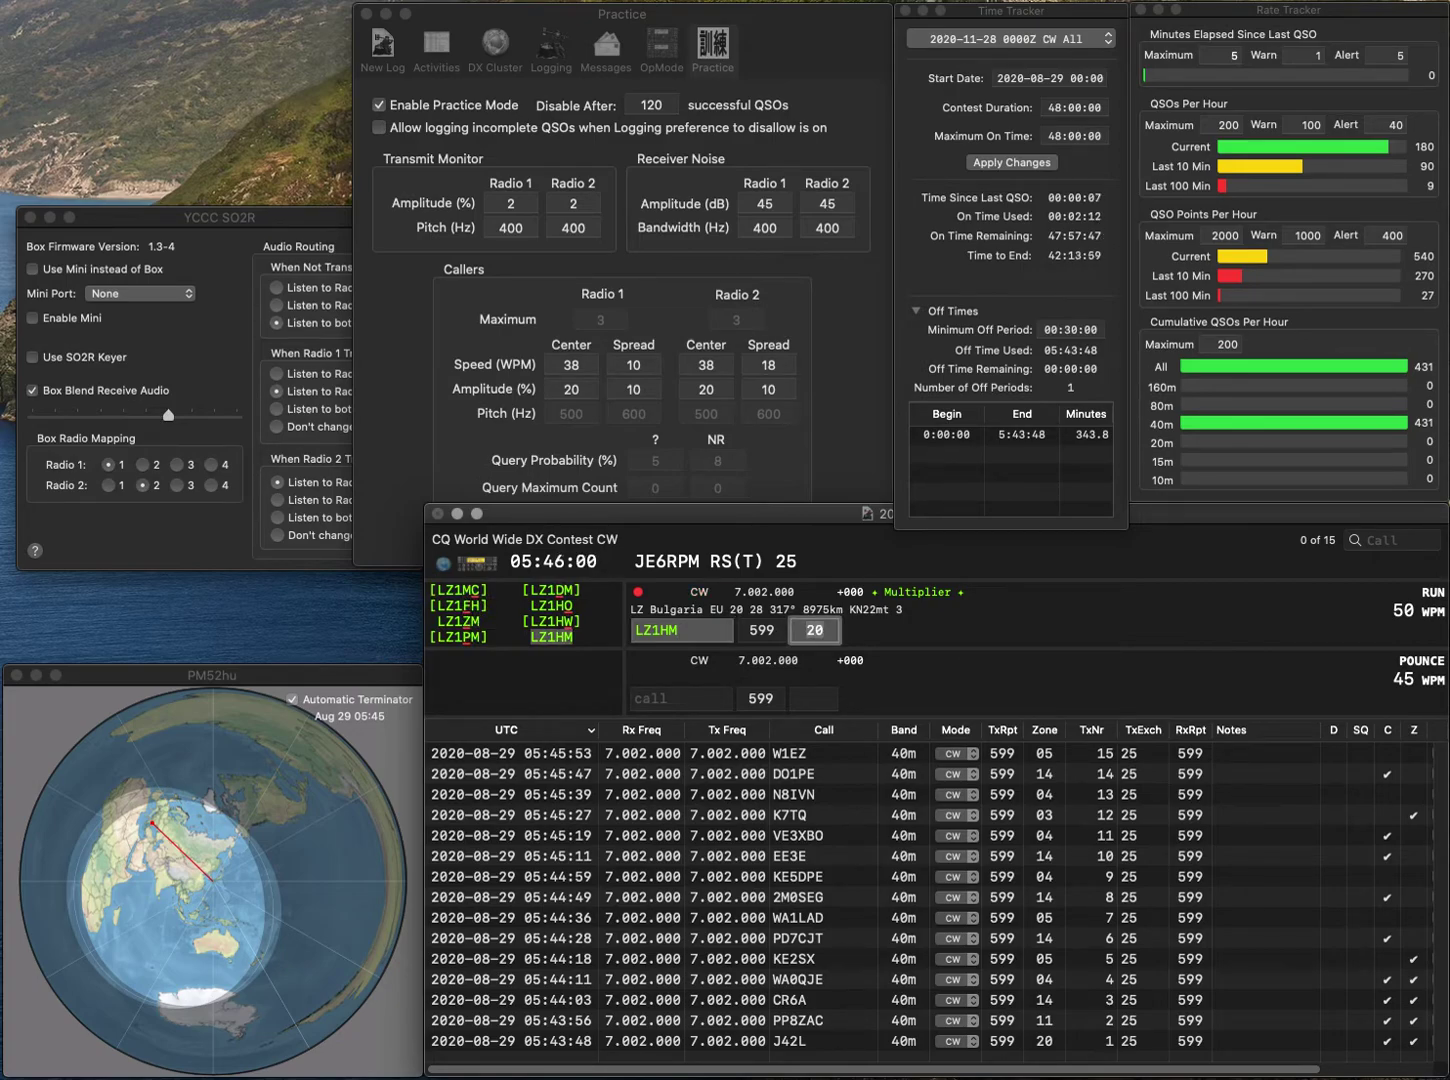
pyautogui.press('Return')
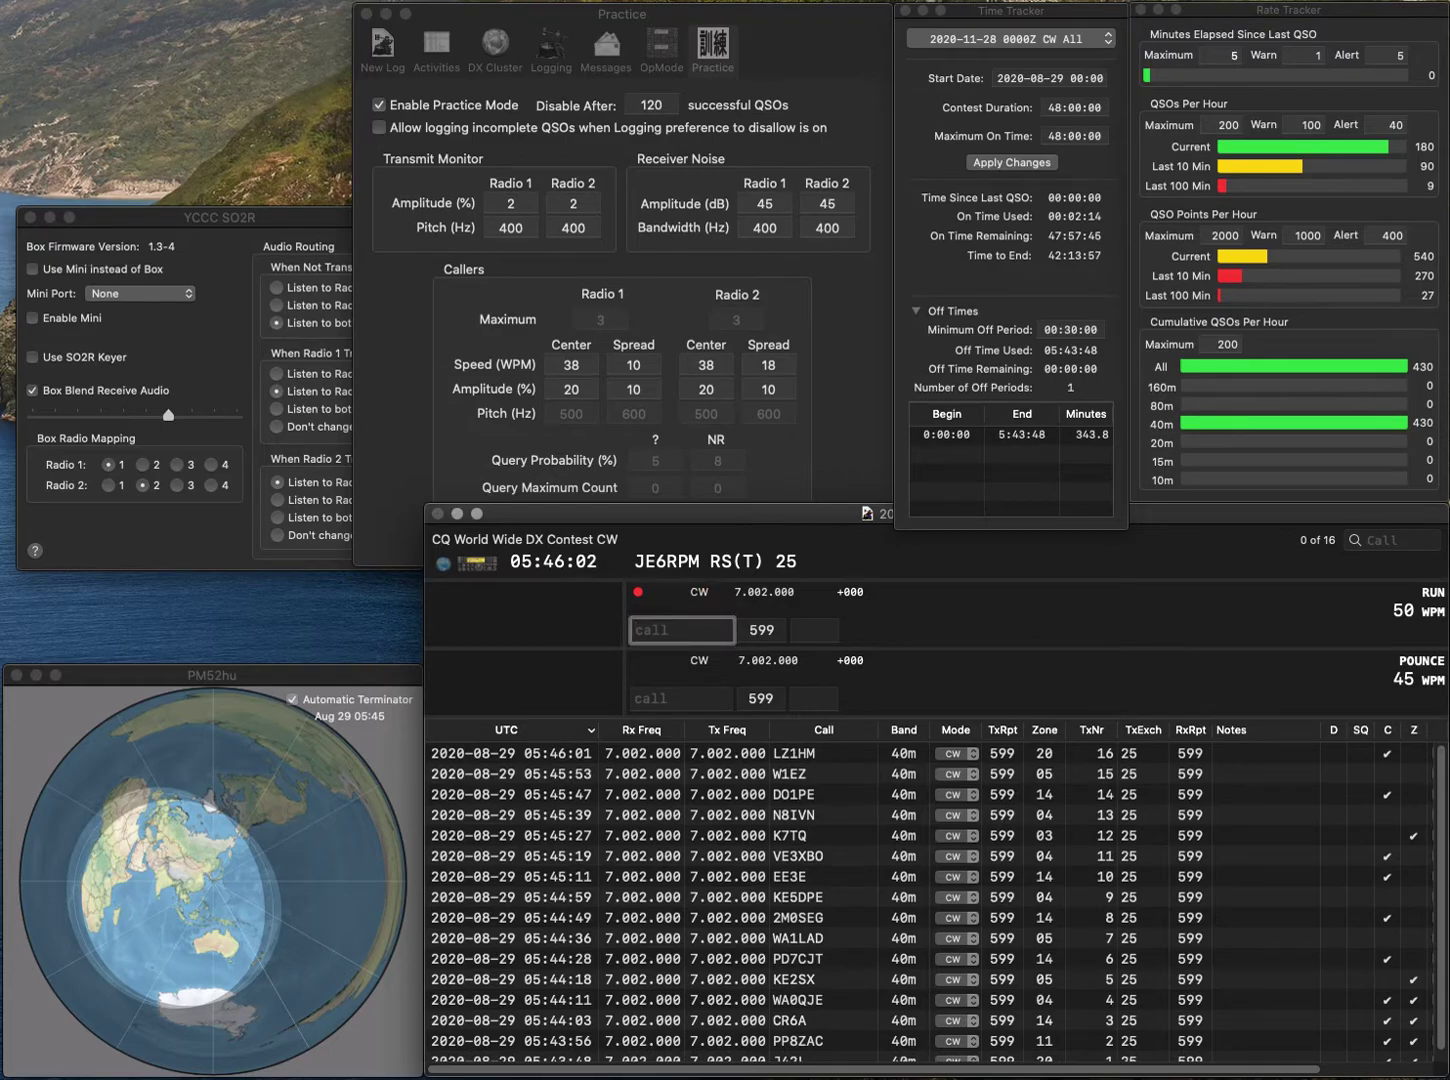
pyautogui.write('NR7DX')
pyautogui.press('Return')
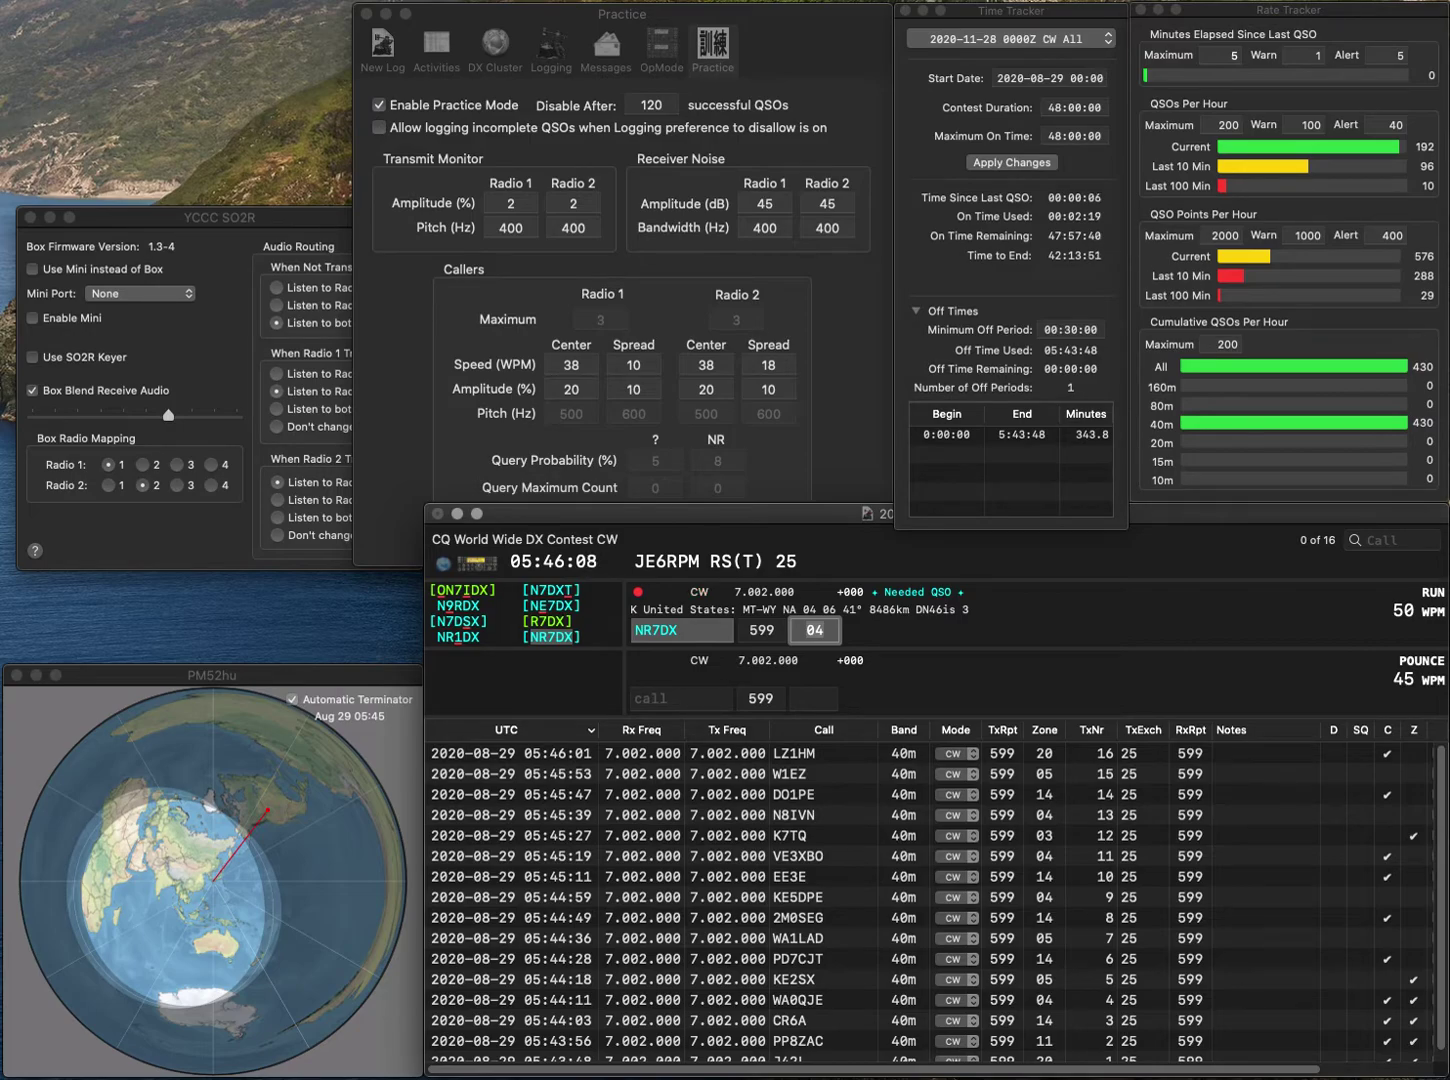
pyautogui.press('Return')
pyautogui.write('WB')
pyautogui.press('BackSpace')
pyautogui.write('6PB')
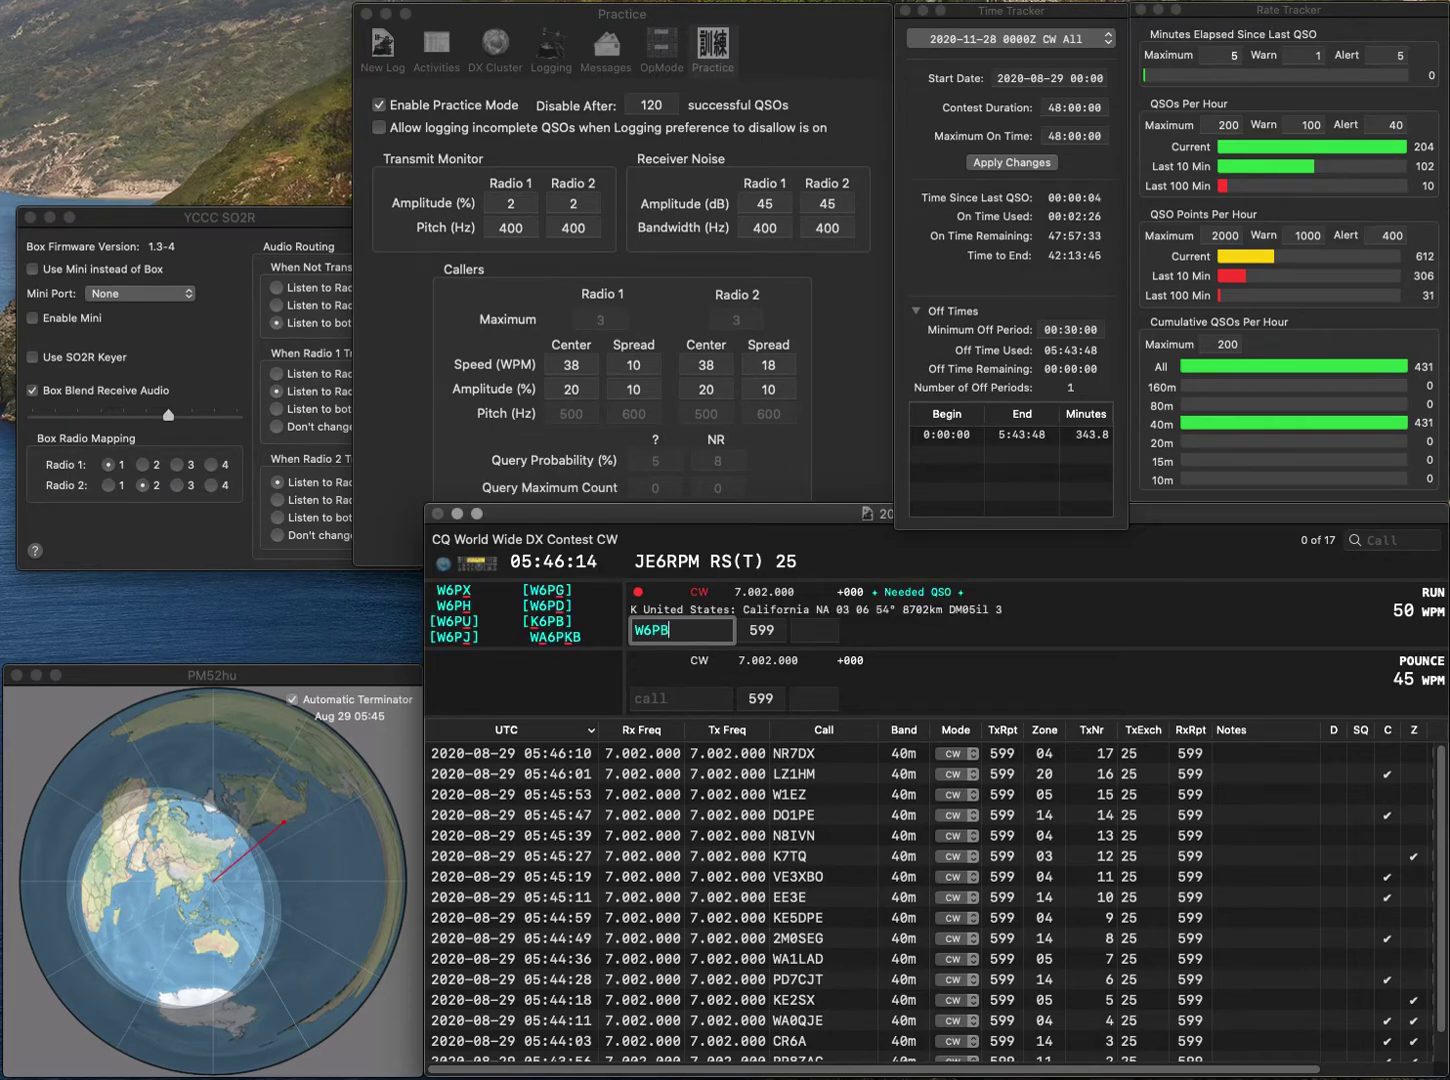
pyautogui.click(652, 630)
pyautogui.press('Delete')
pyautogui.write('W')
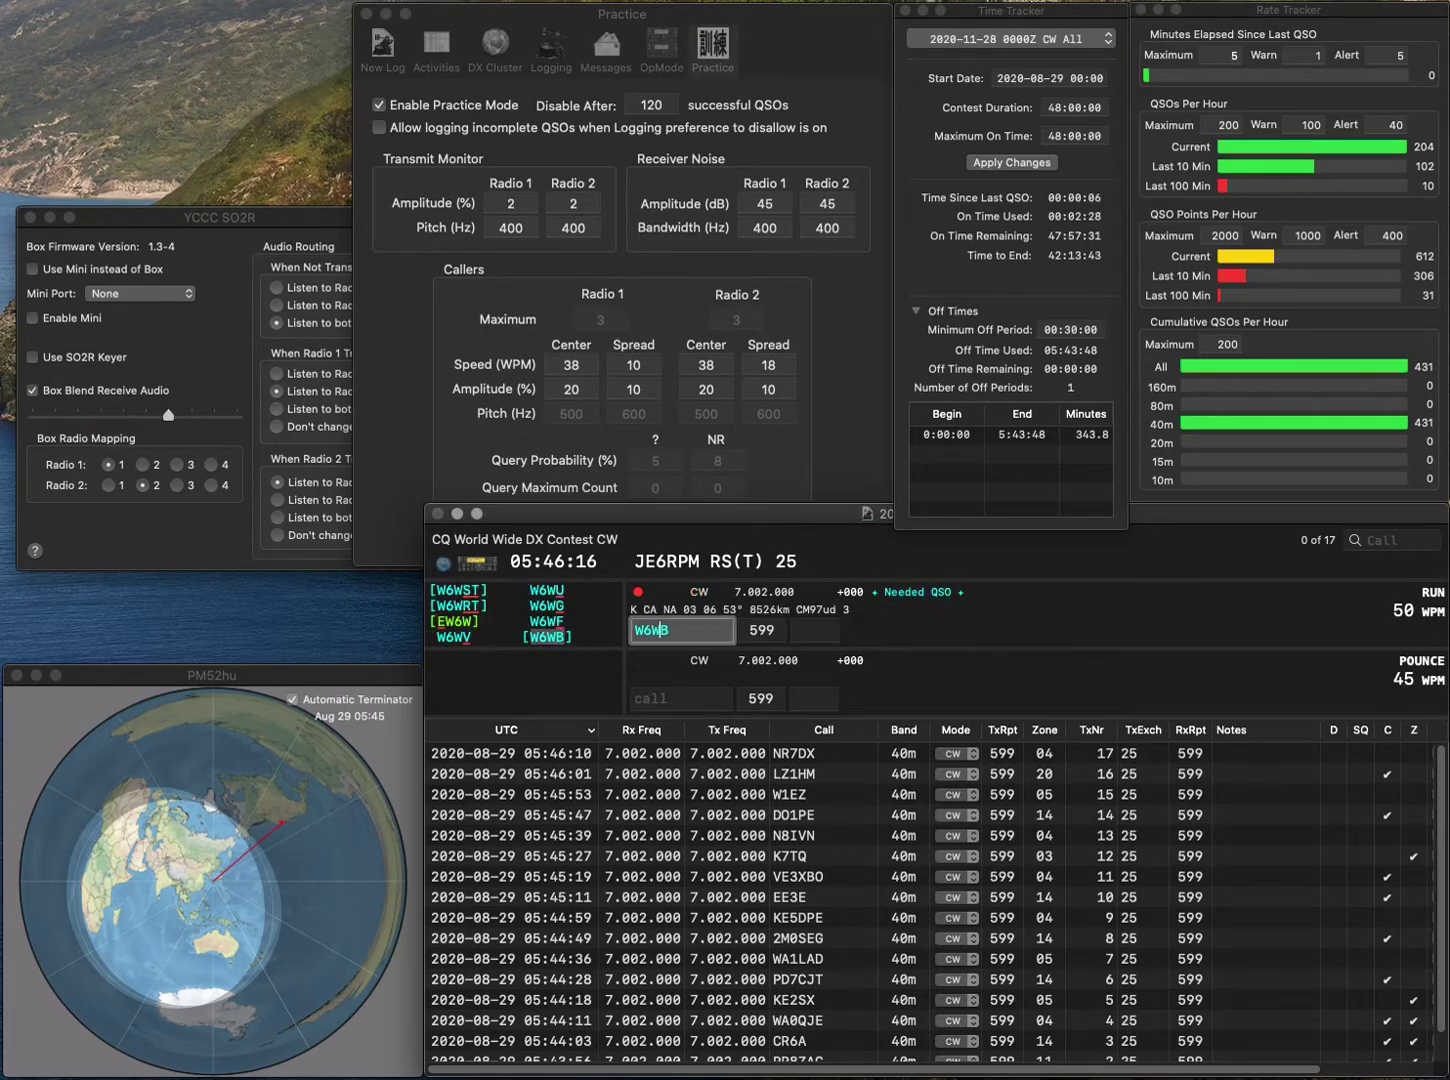
pyautogui.press('BackSpace')
pyautogui.write('V')
pyautogui.press('Delete')
pyautogui.write('P')
pyautogui.press('Tab')
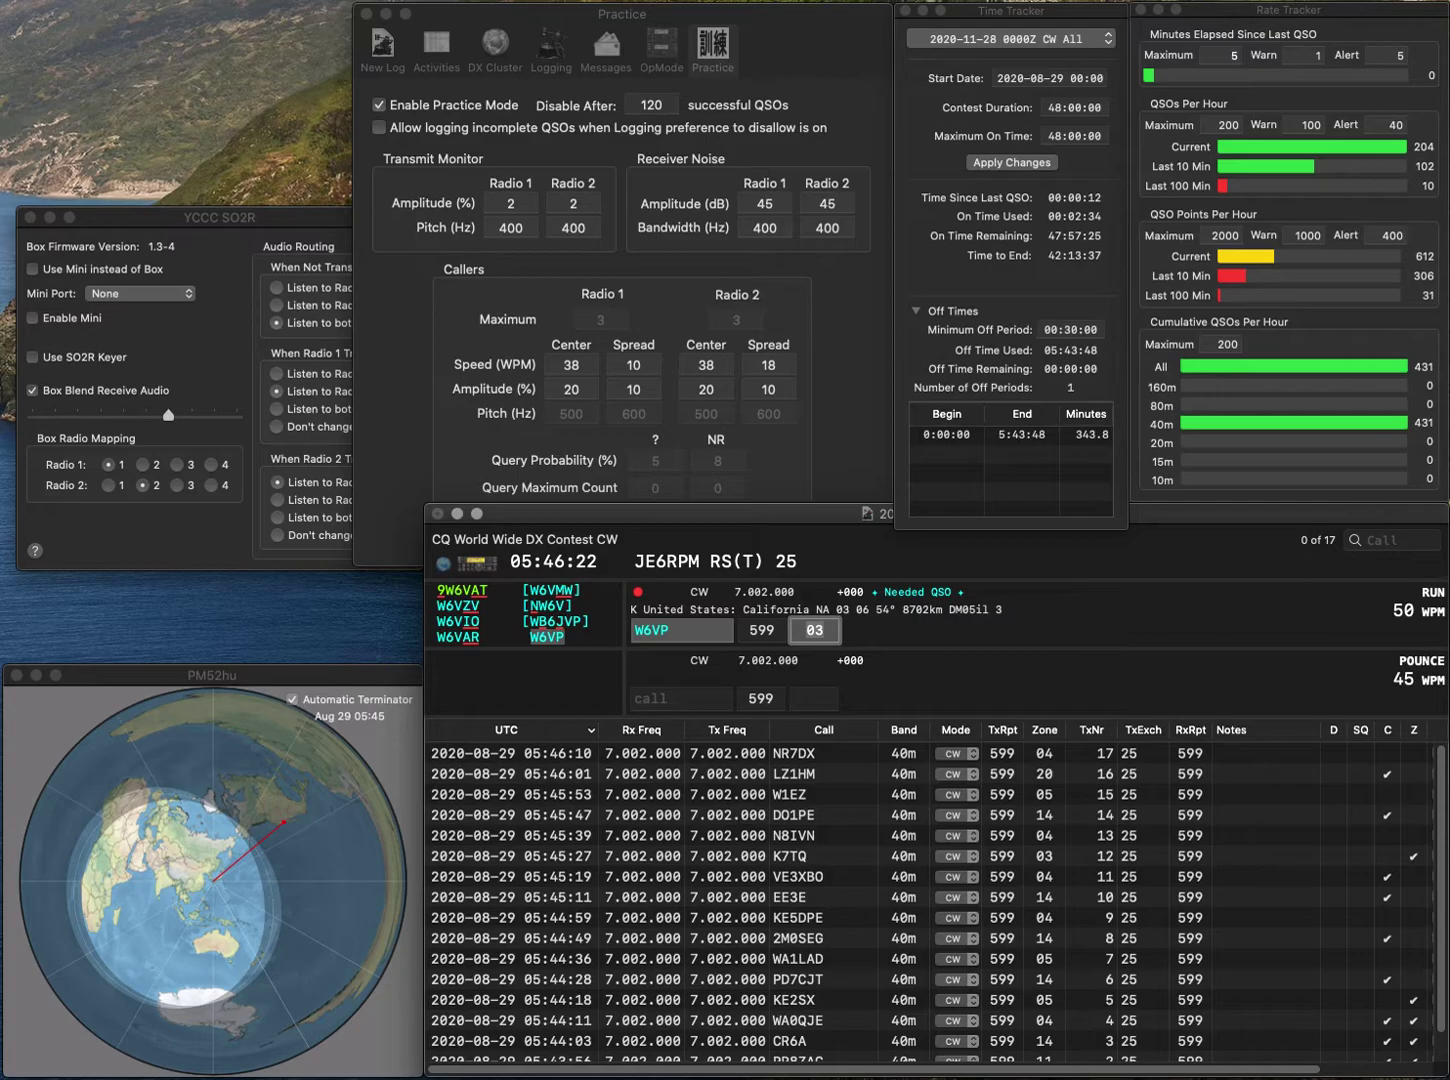
pyautogui.press('Return')
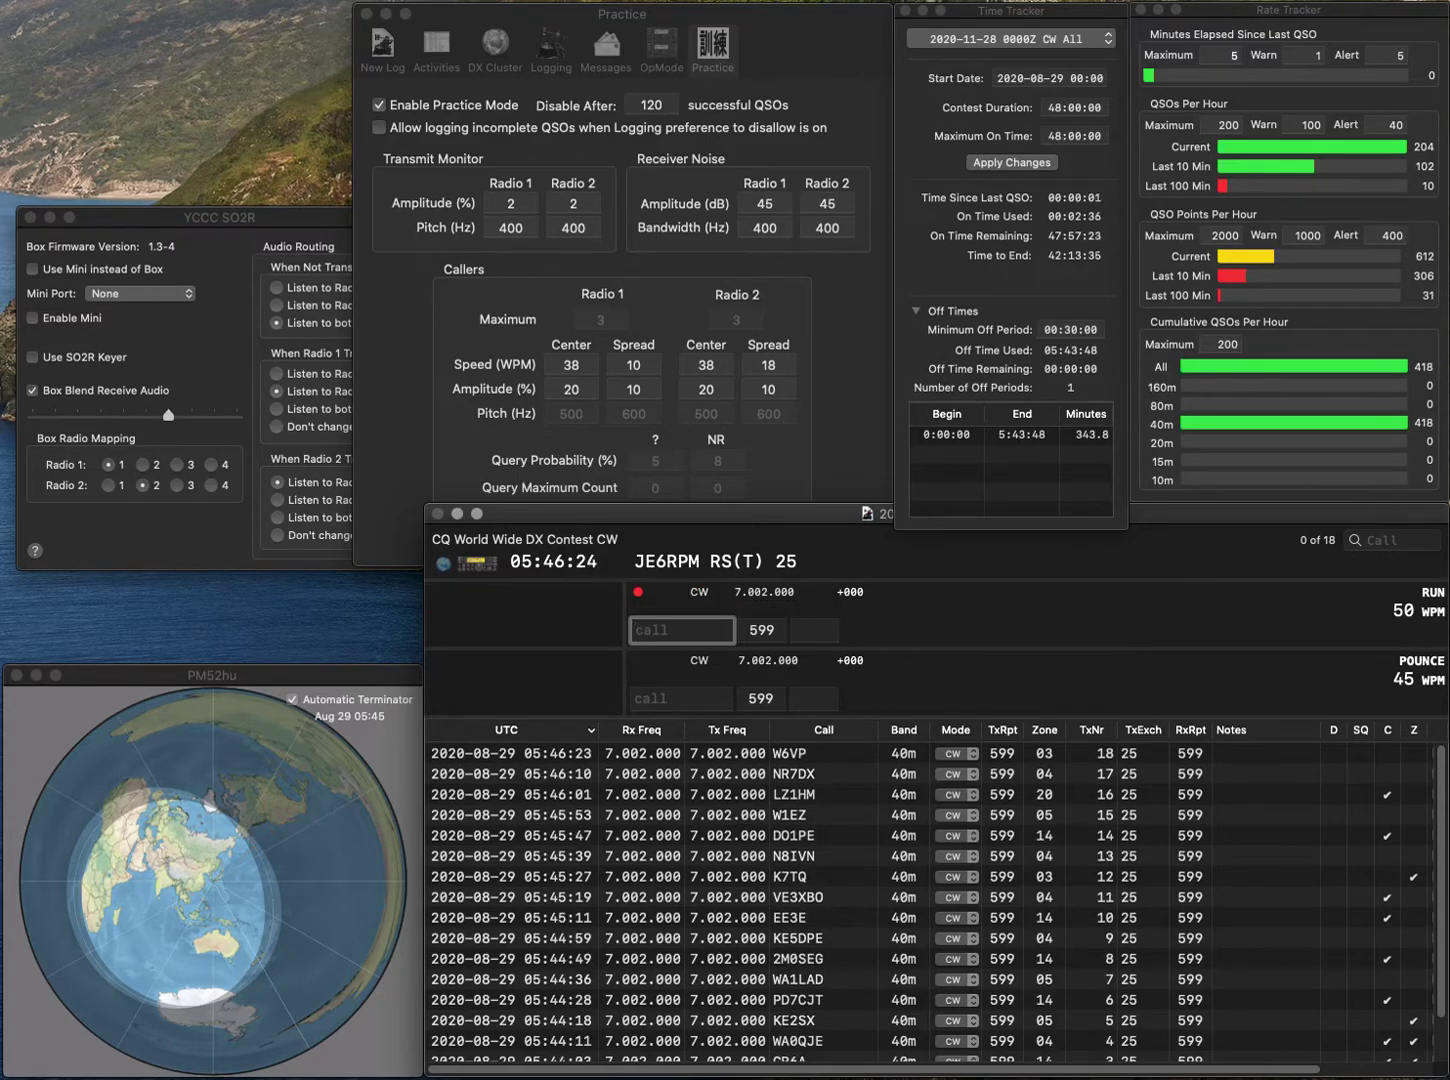
pyautogui.write('0JLS')
pyautogui.press('Home')
pyautogui.write('PA')
pyautogui.press('Tab')
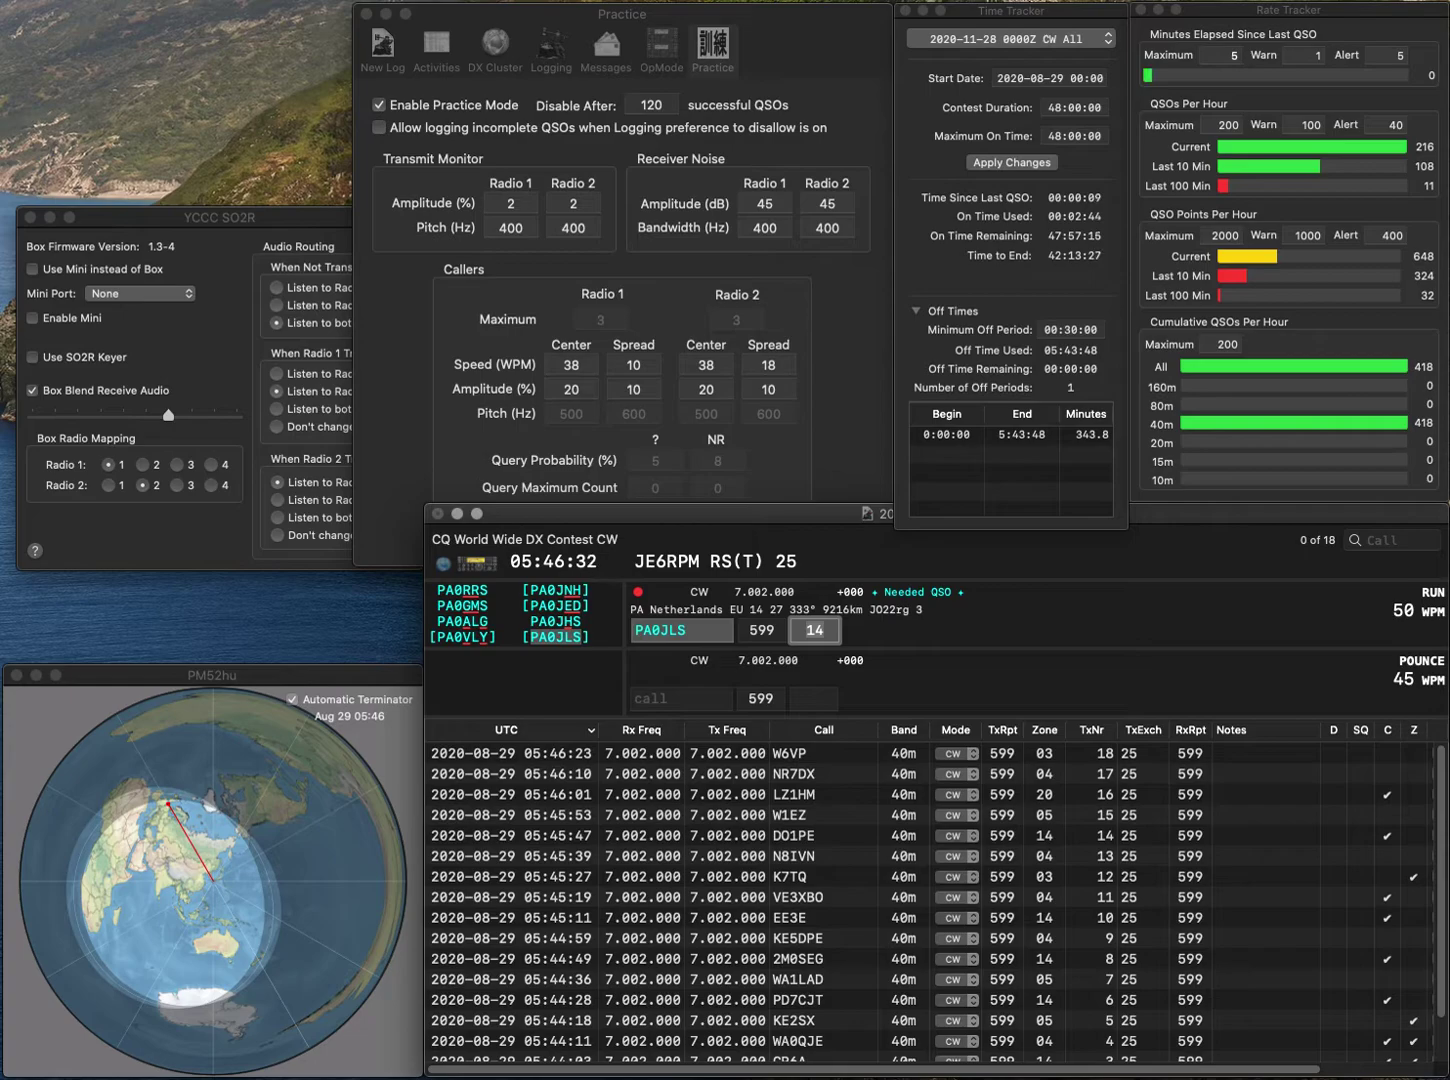
pyautogui.press('Return')
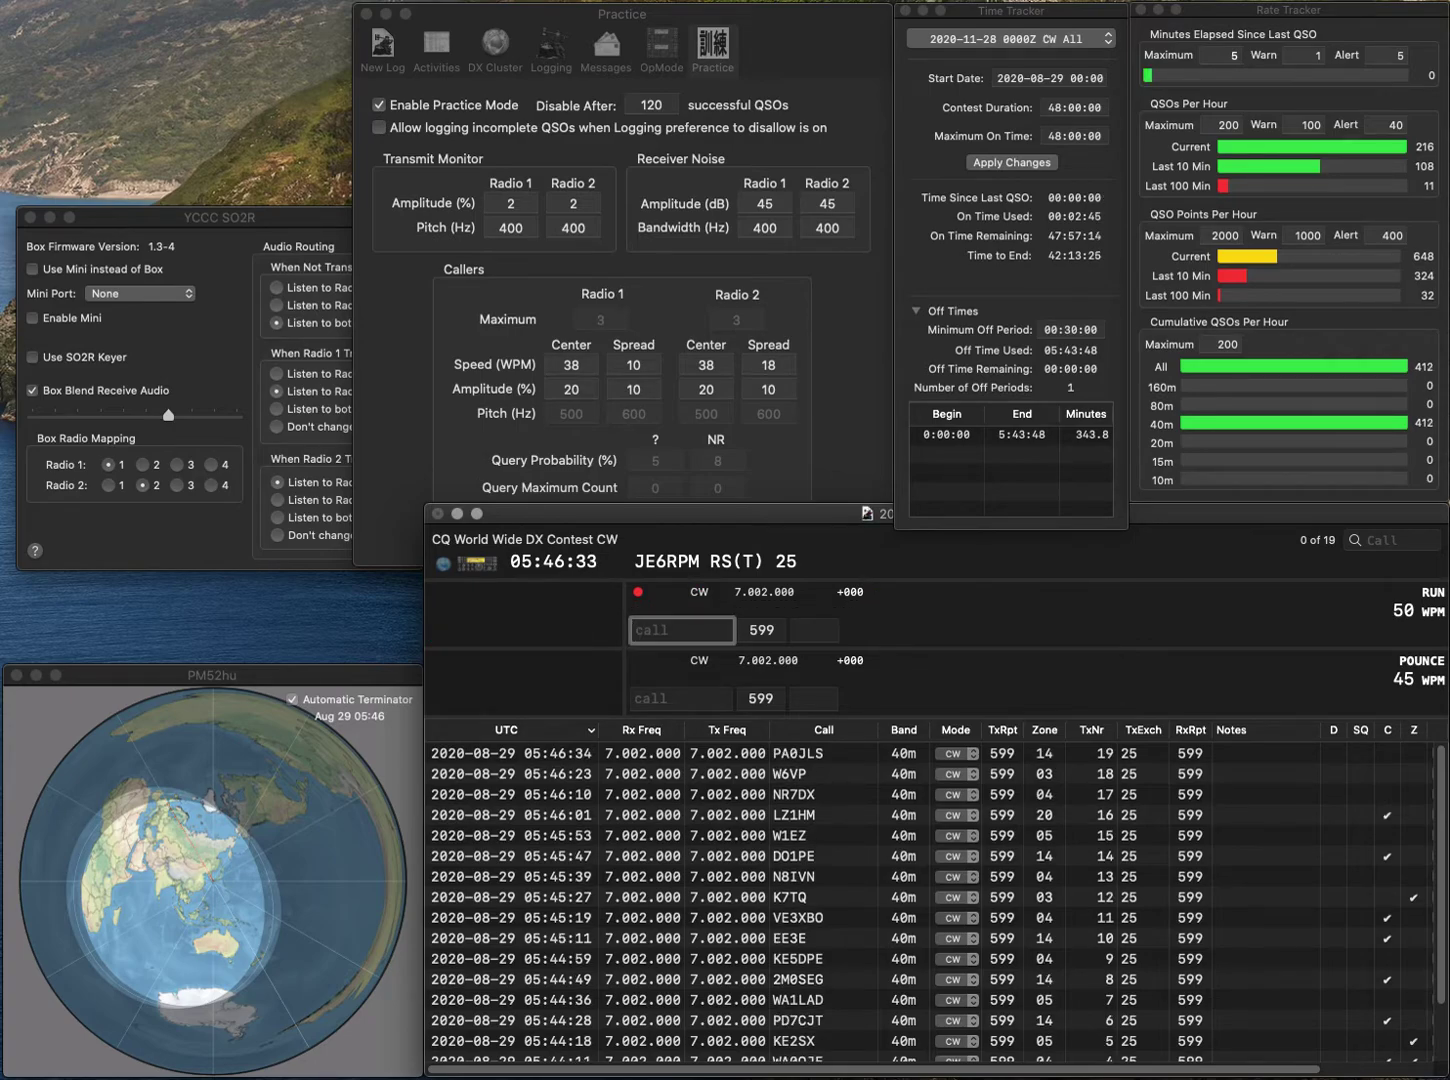
pyautogui.write('KJ4PV')
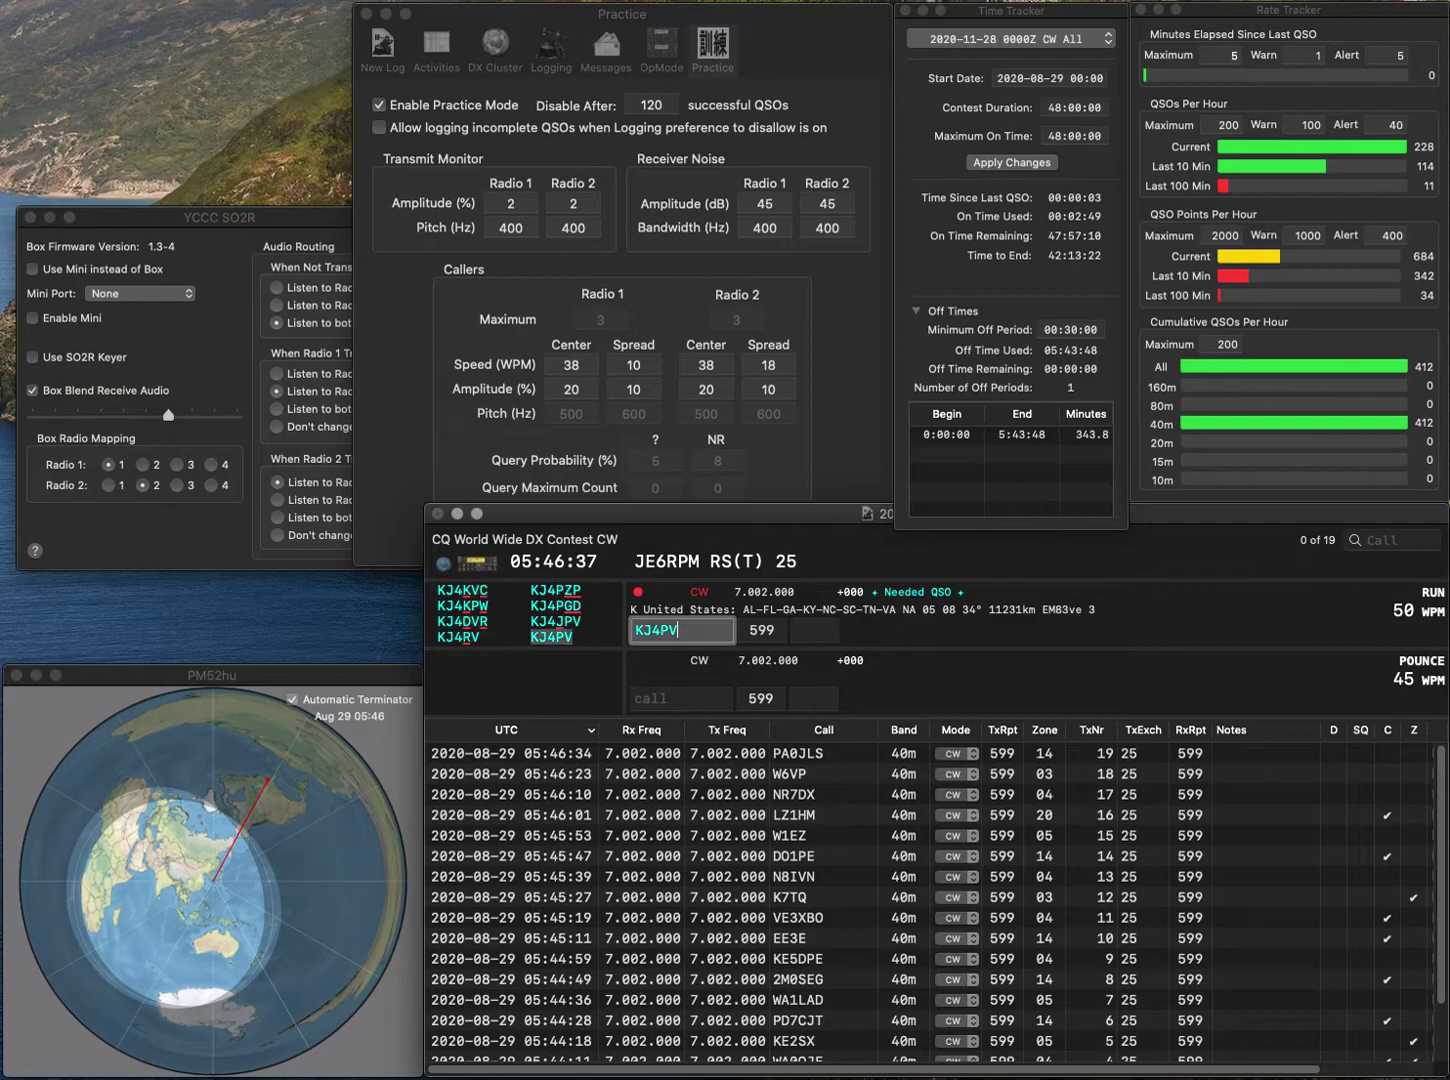
pyautogui.press('Return')
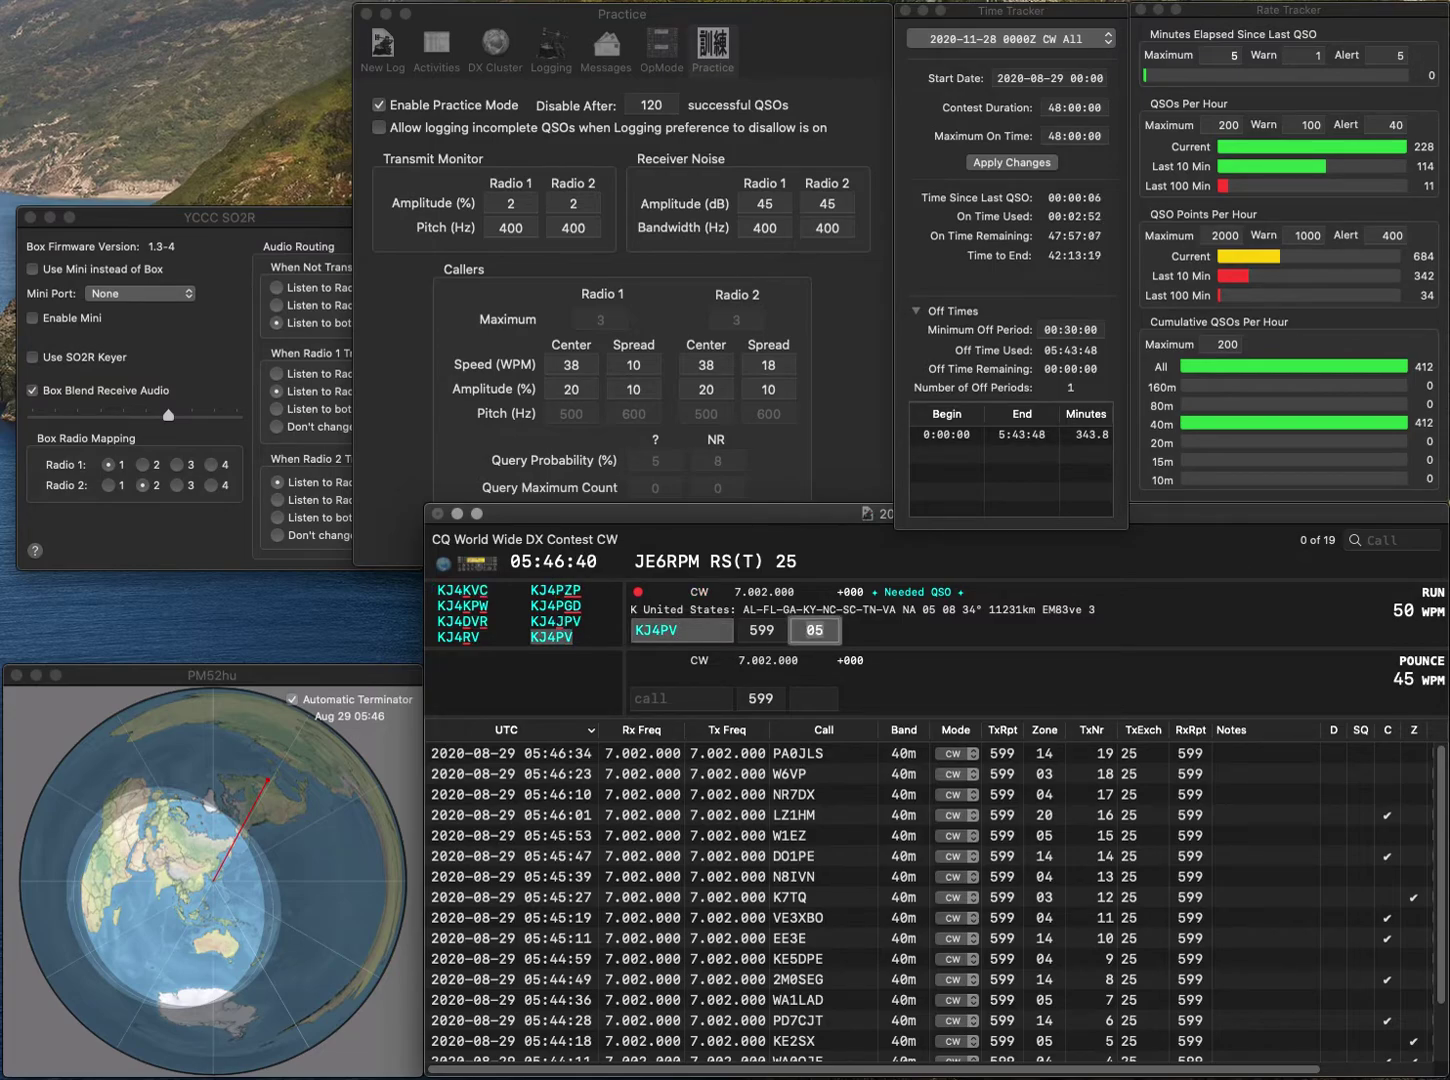
pyautogui.press('Return')
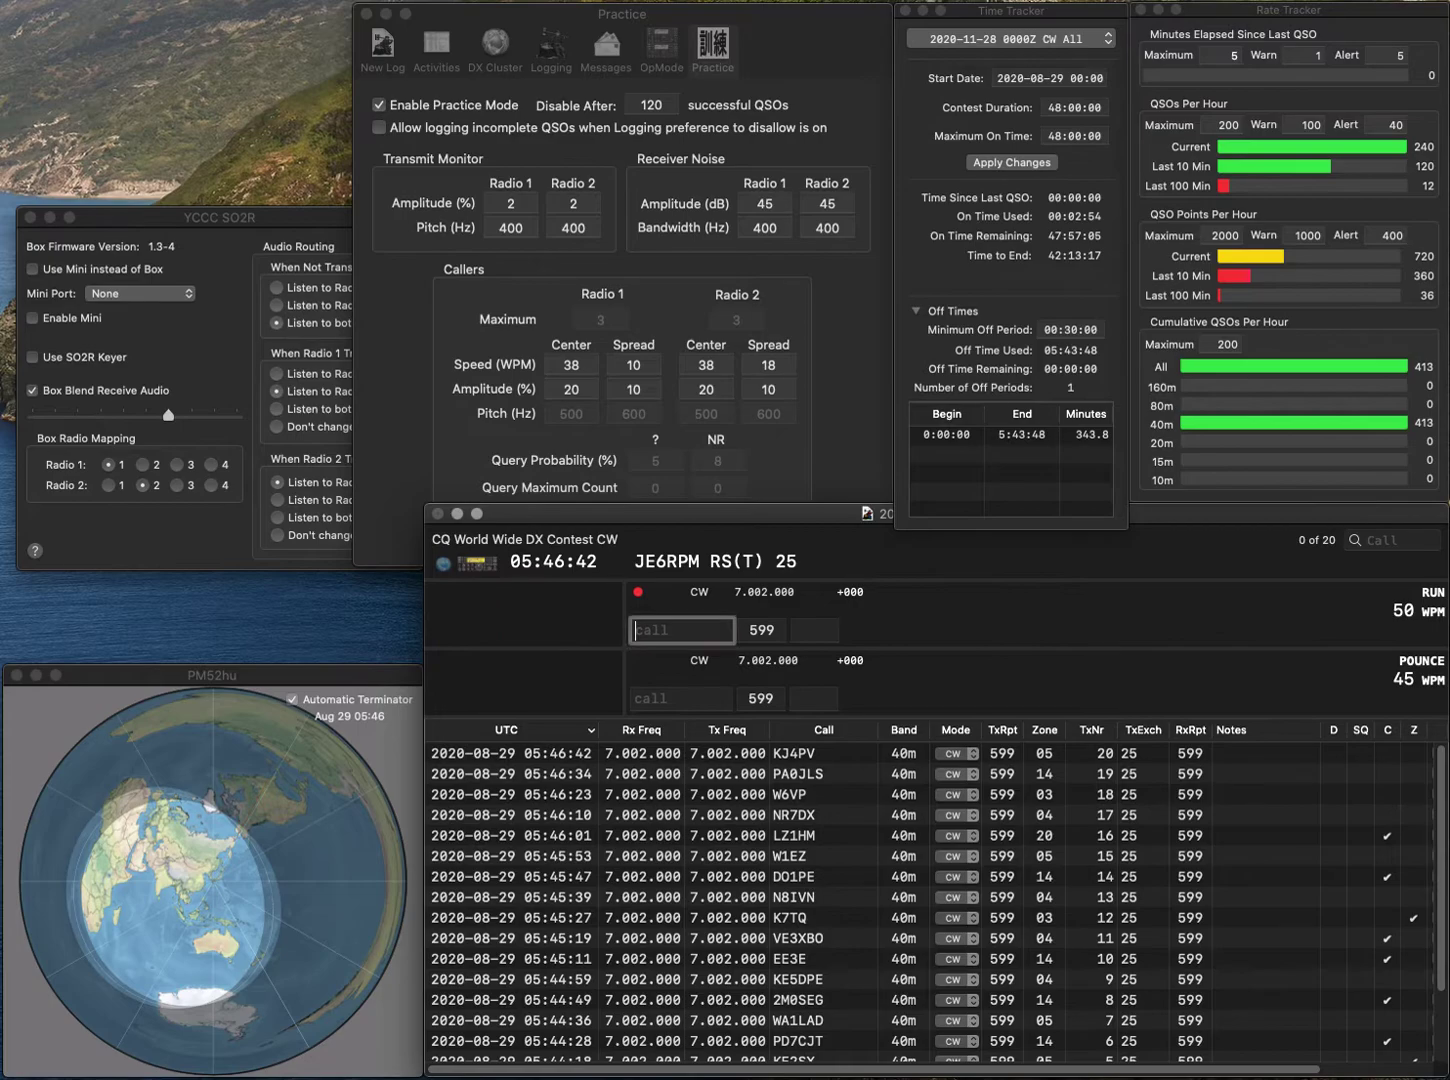
pyautogui.write('RX3ASQ')
pyautogui.press('Return')
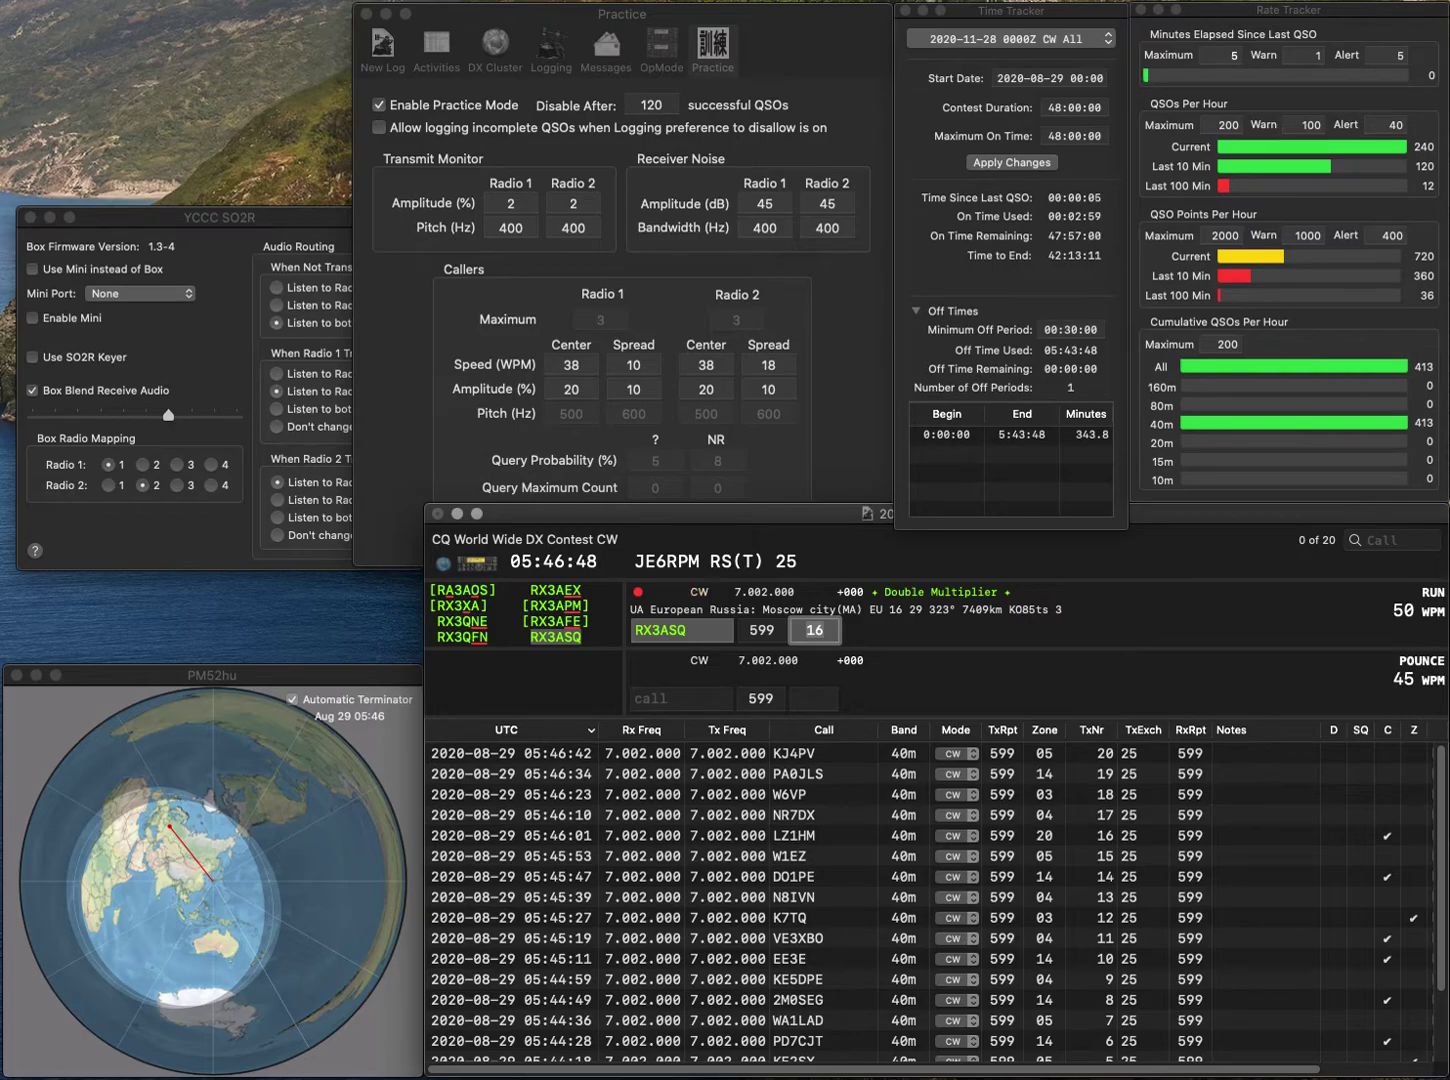
pyautogui.press('Return')
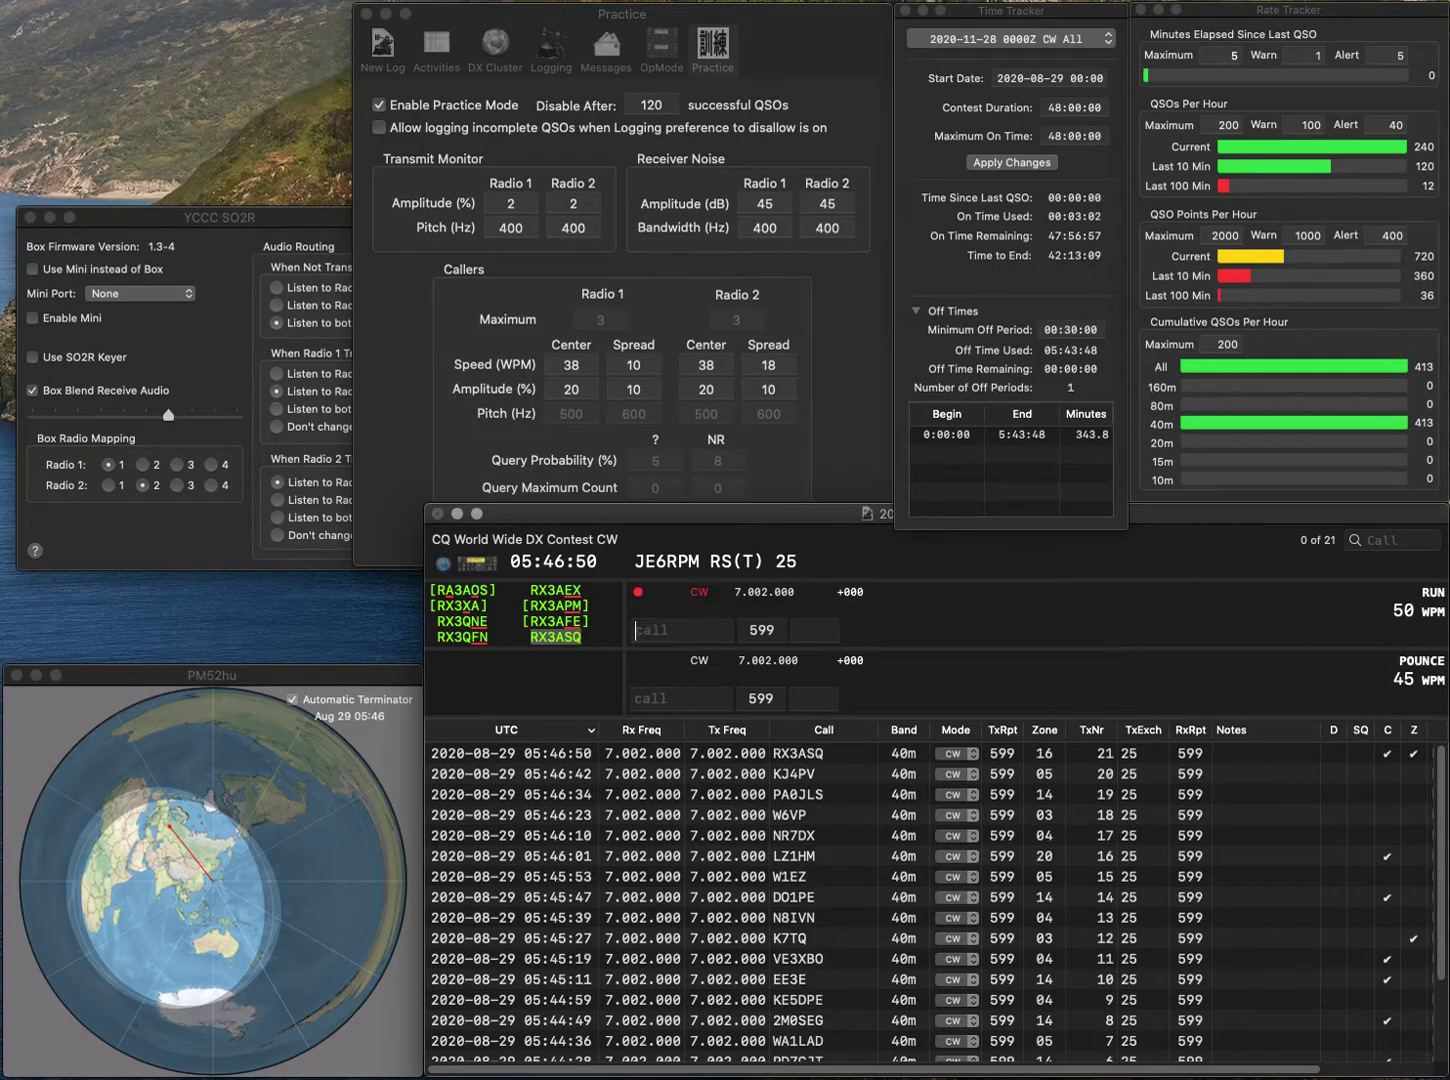
pyautogui.write('W7')
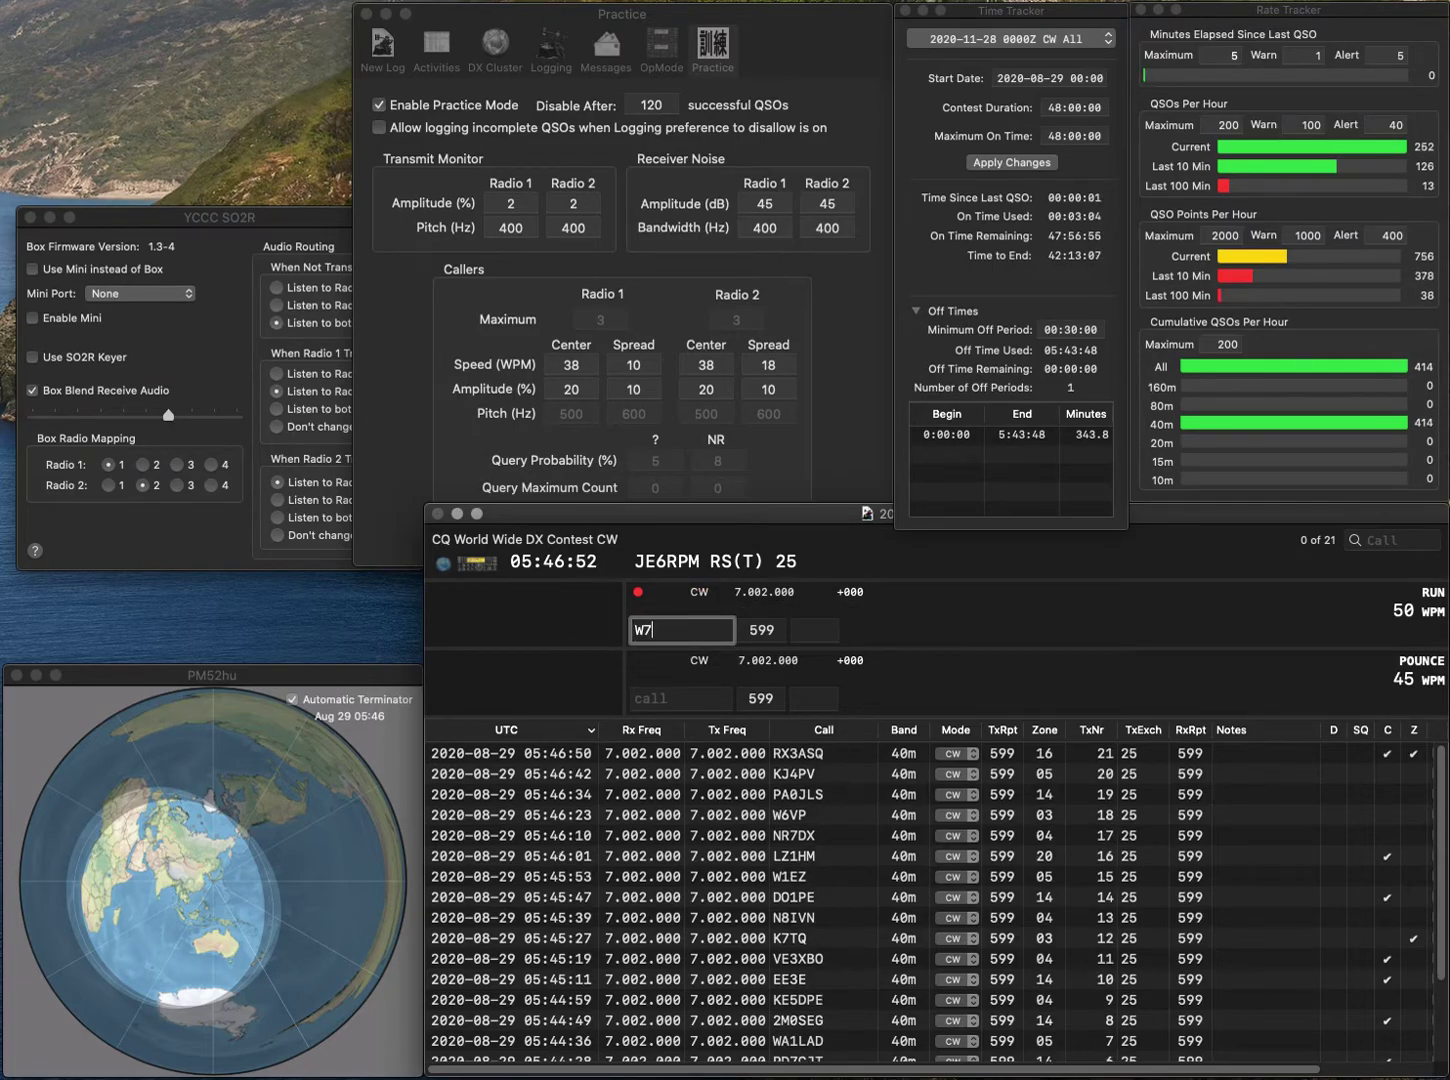
pyautogui.write('AZY')
pyautogui.press('space')
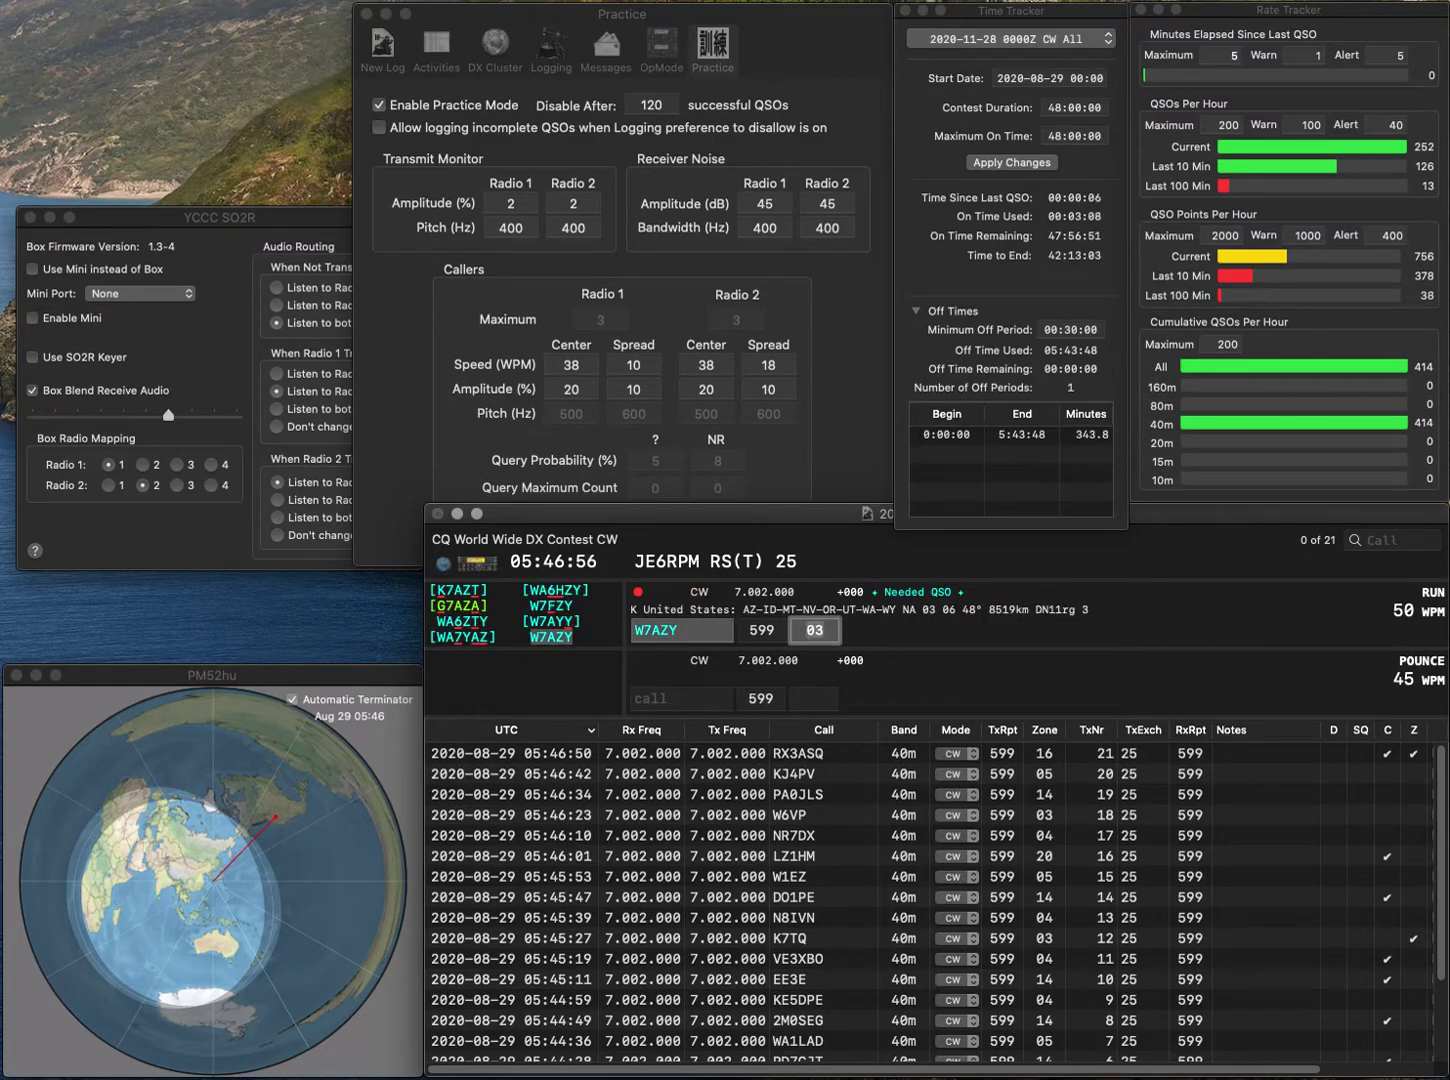
pyautogui.press('Return')
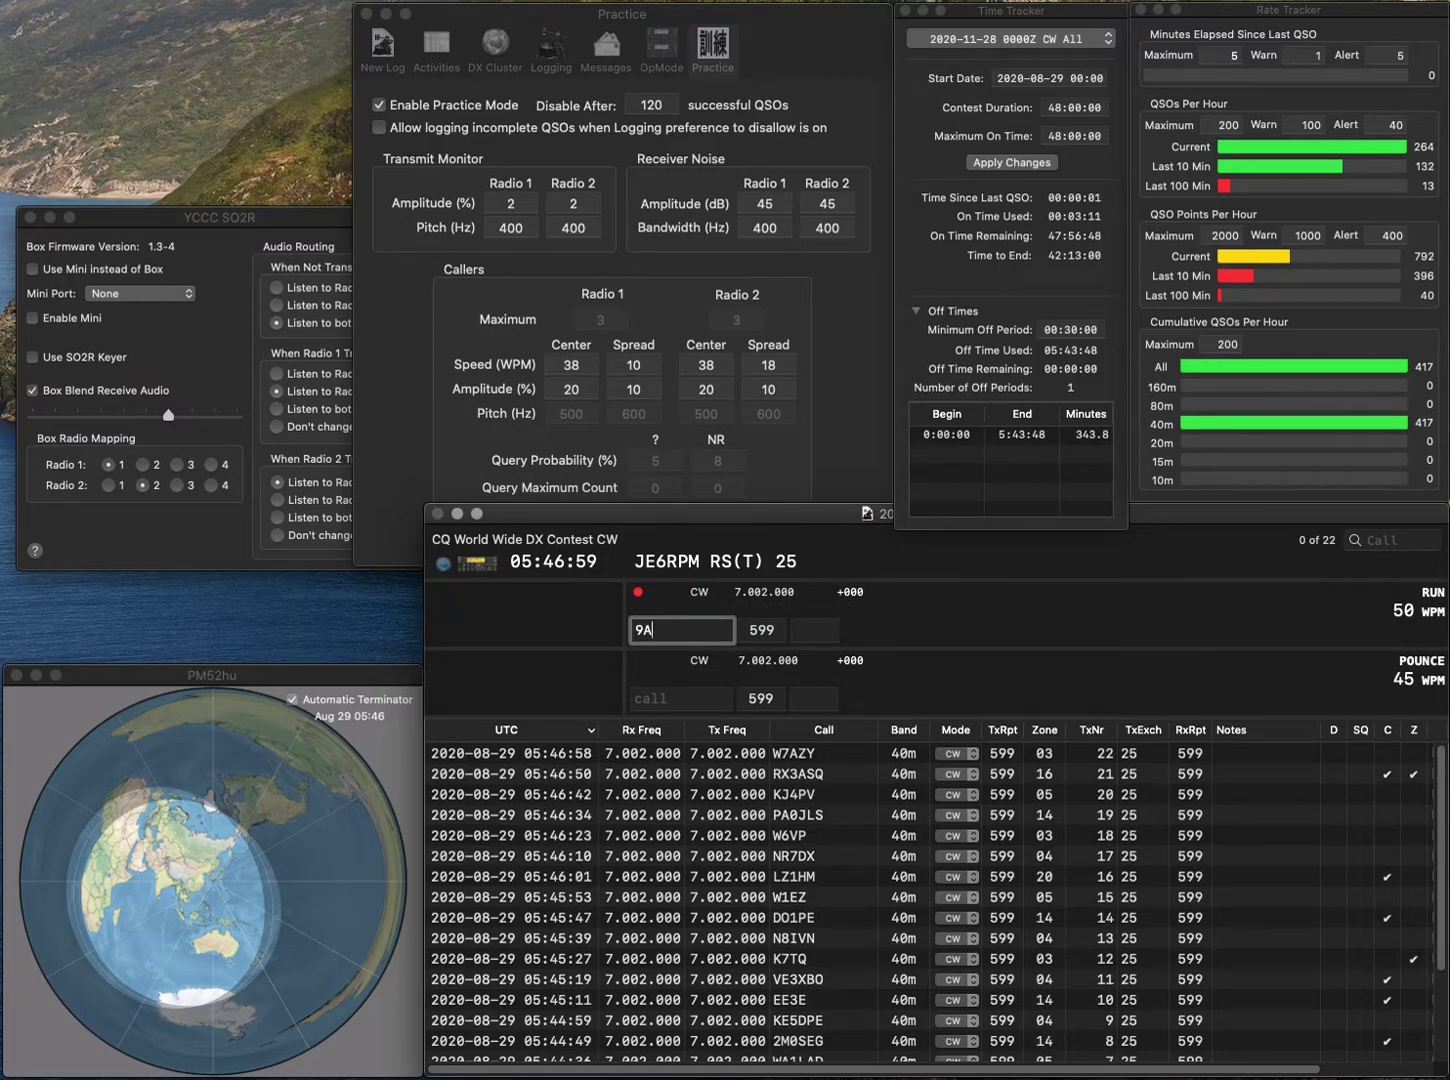
pyautogui.write('3KG')
pyautogui.press('space')
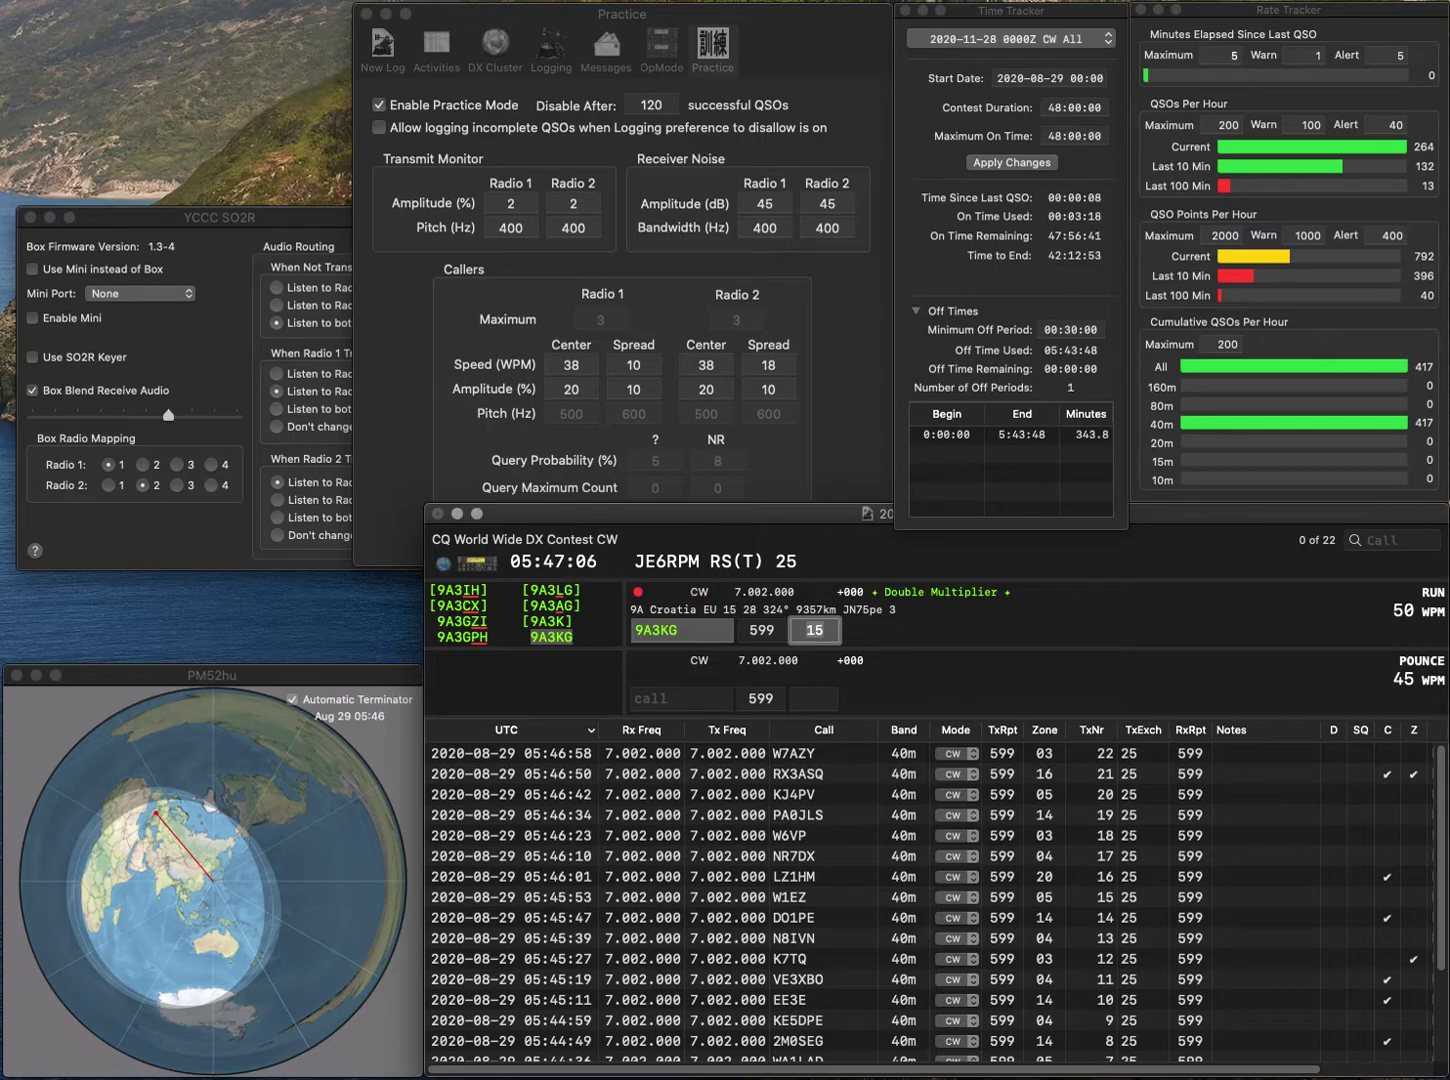
pyautogui.press('Return')
# - Log a run-radio contact with PY2DV in zone 11 with report 599
pyautogui.write('PY2DV')
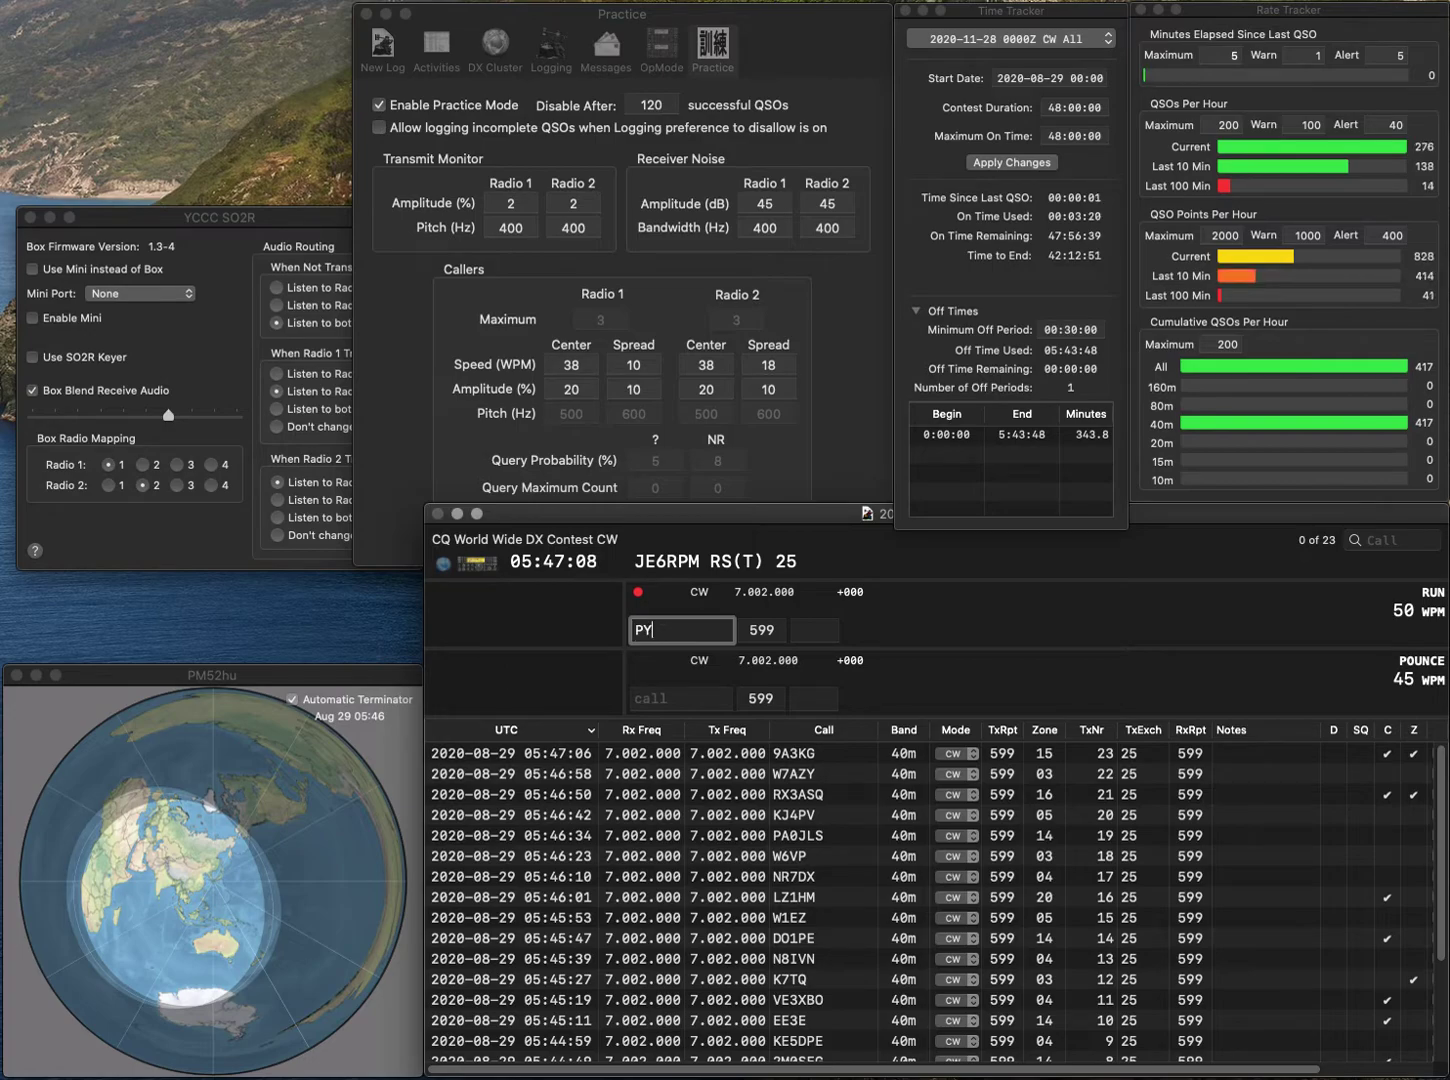
pyautogui.press('space')
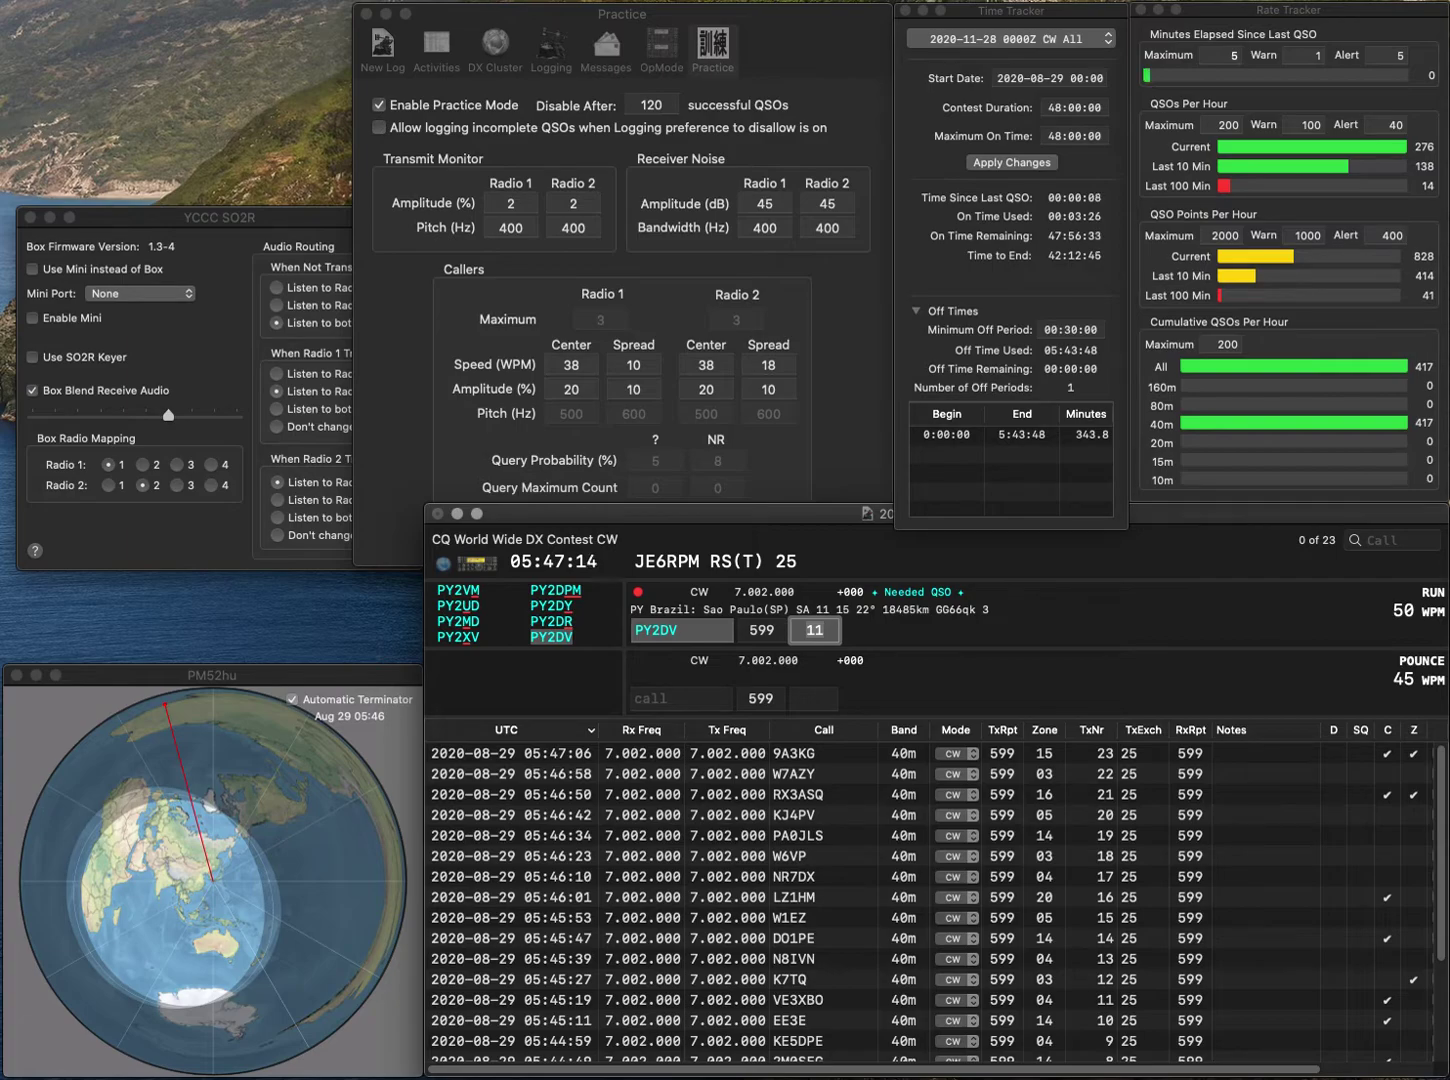
pyautogui.press('Return')
# - Enter the call N9BK on the run radio, correct it to N9DK, and log the contact with zone 04
pyautogui.write('N')
pyautogui.write('9BK')
pyautogui.press('BackSpace')
pyautogui.press('BackSpace')
pyautogui.write('DK')
pyautogui.press('space')
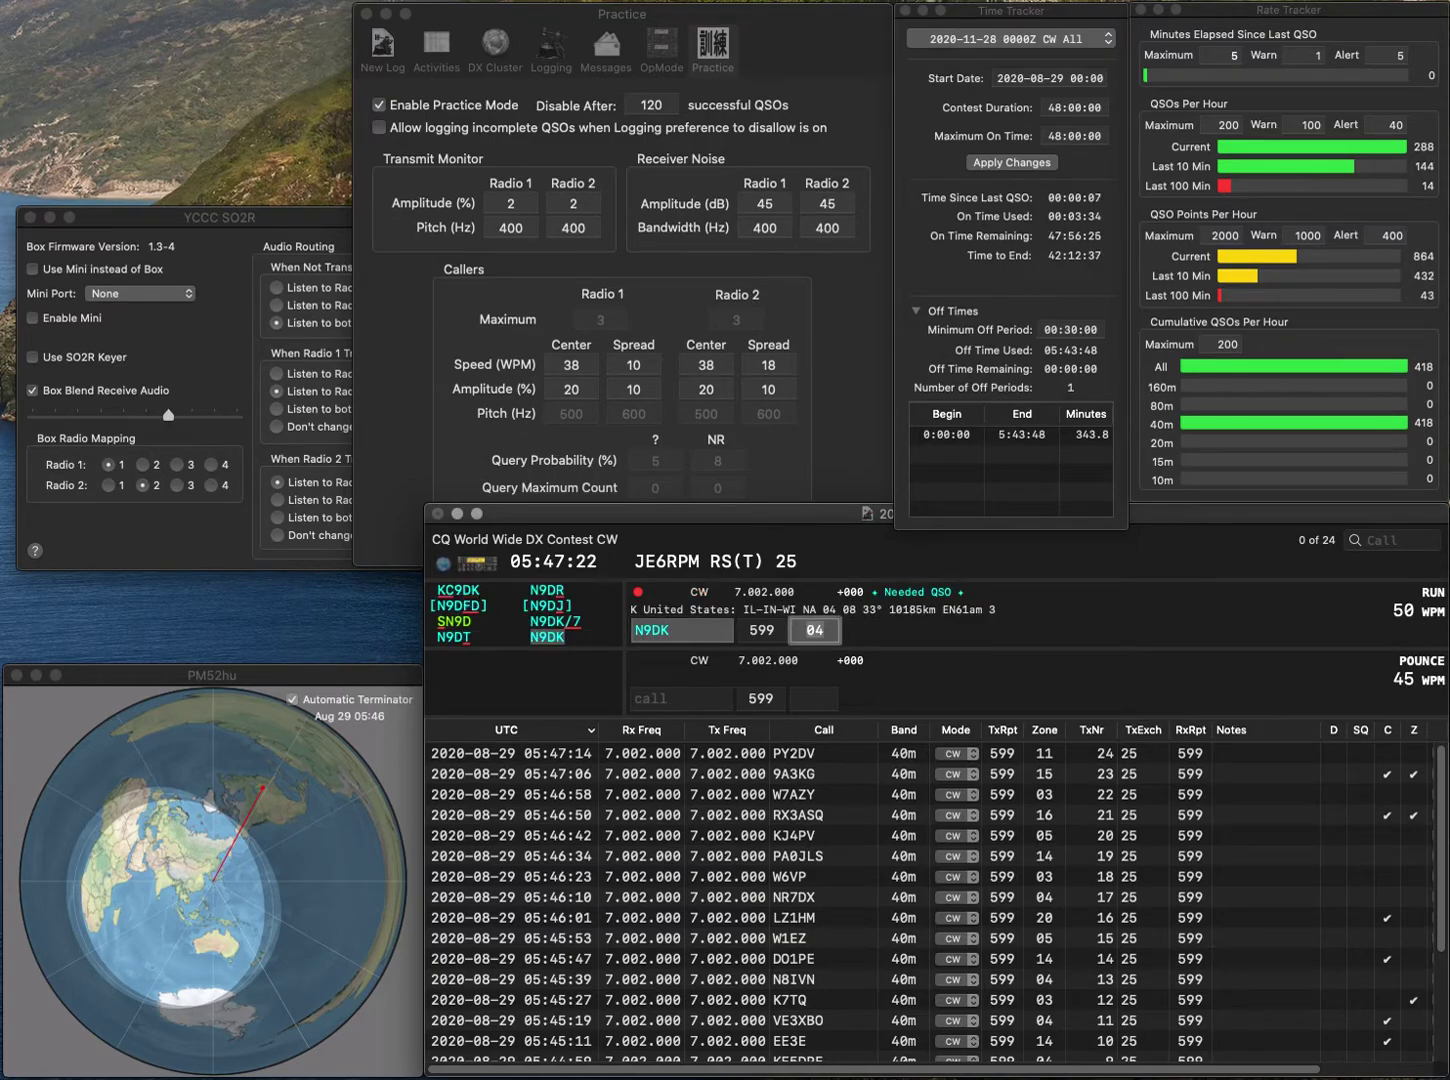
pyautogui.press('Return')
pyautogui.write('DL6WT')
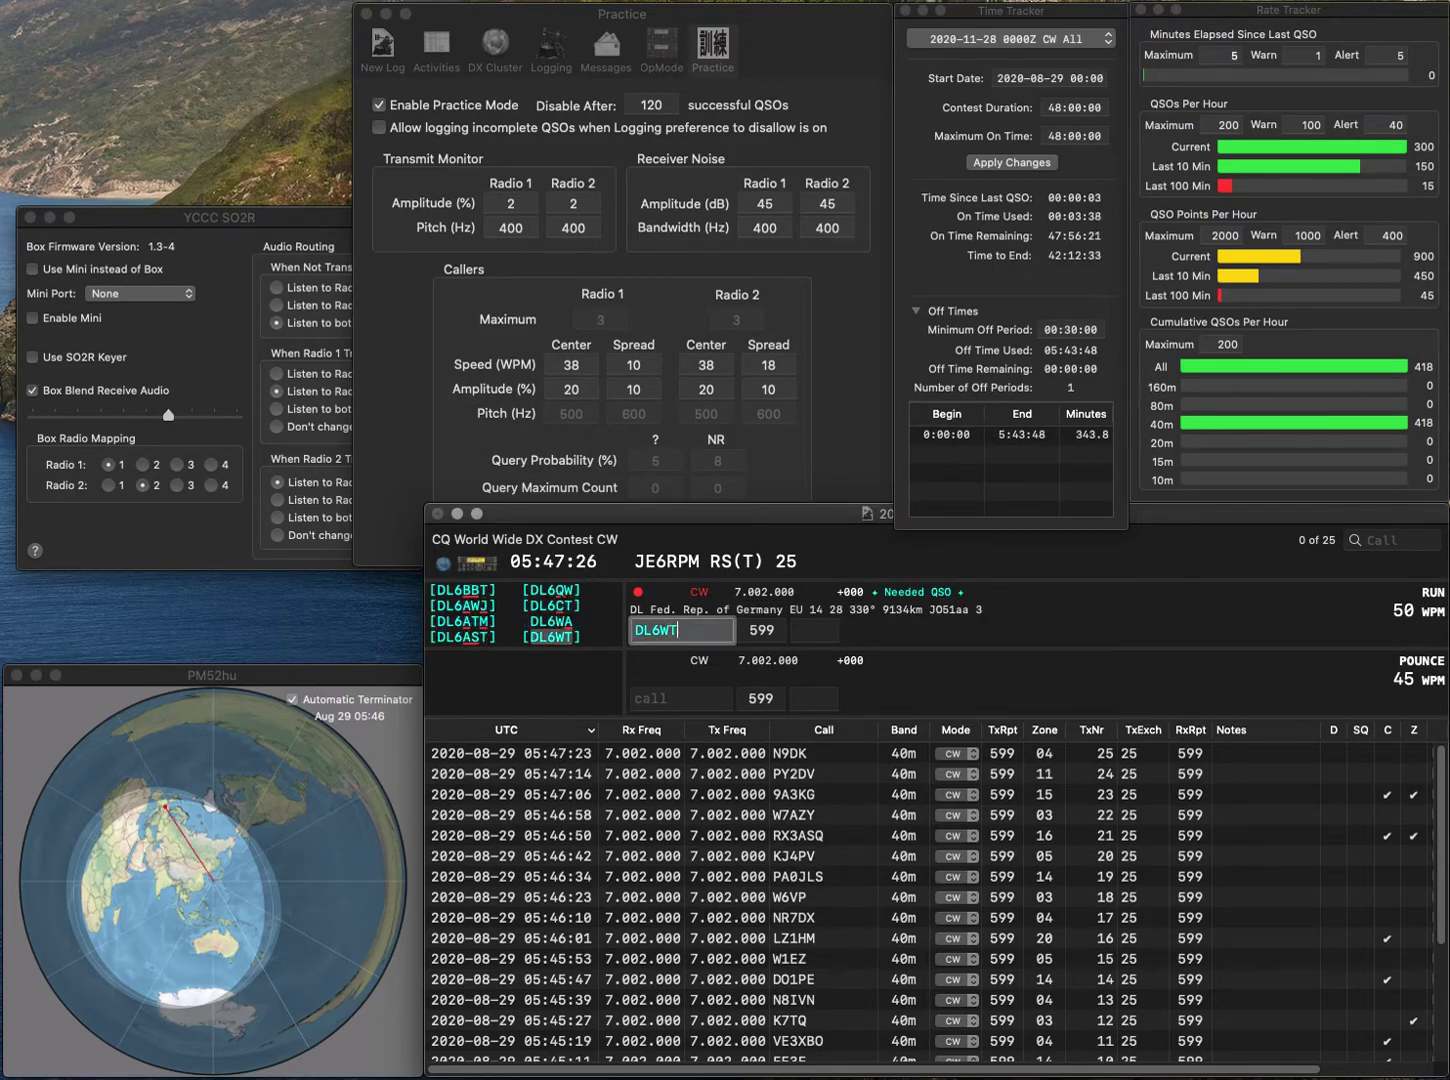
pyautogui.press('space')
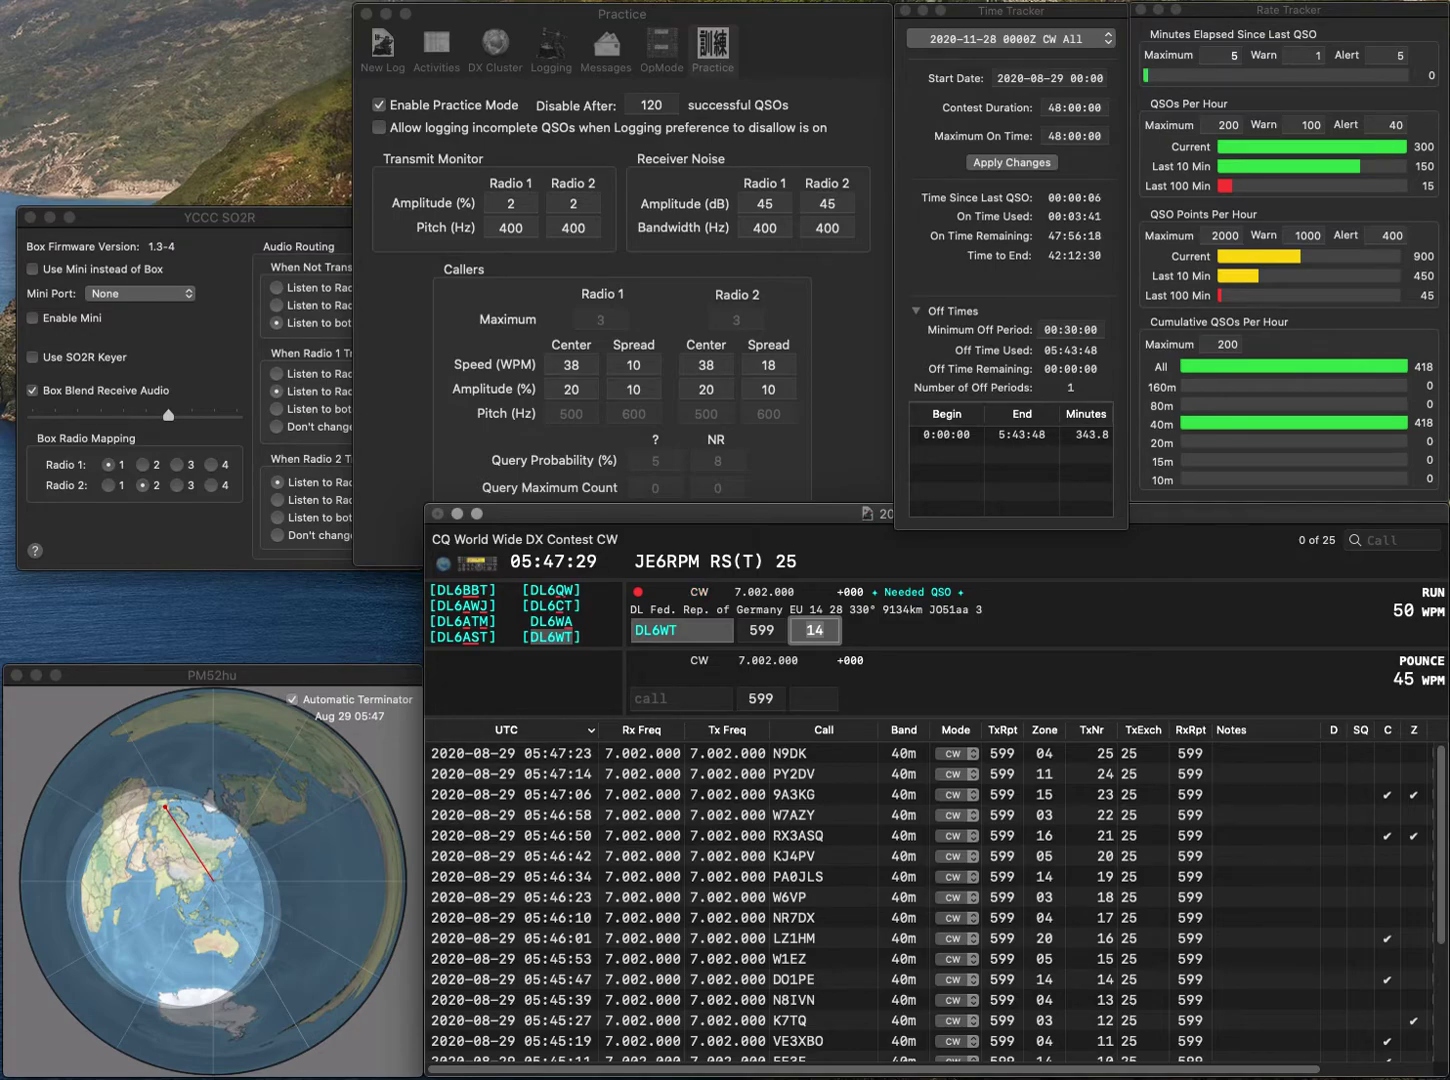
pyautogui.press('Return')
pyautogui.write('PA')
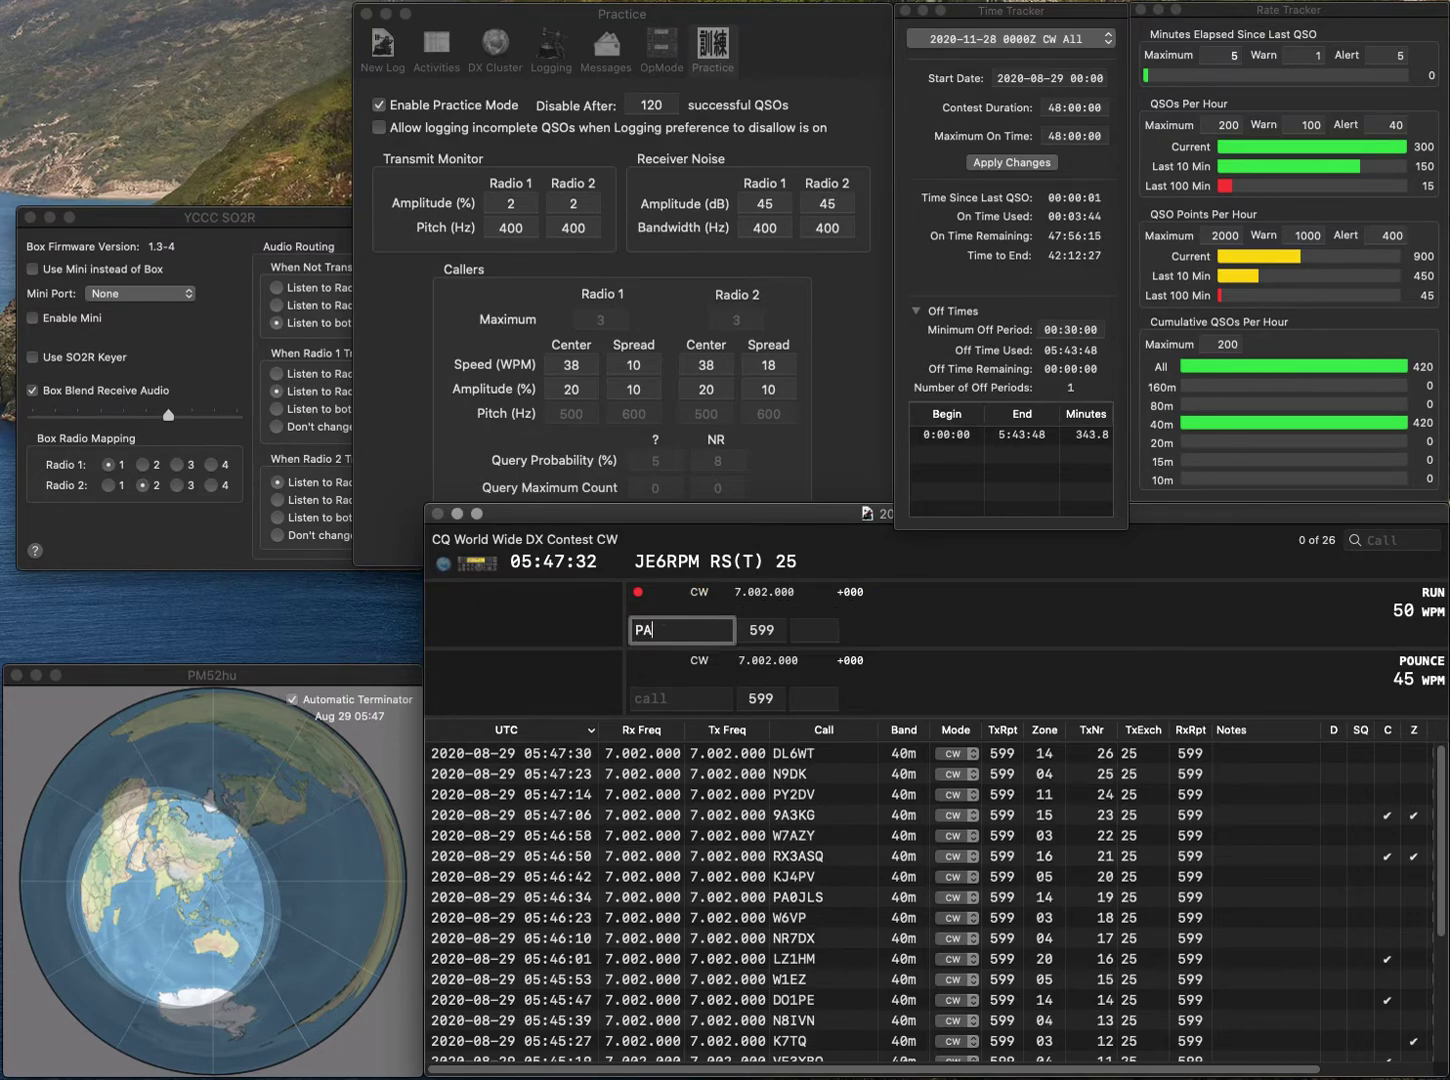
pyautogui.write('0CMU')
pyautogui.press('space')
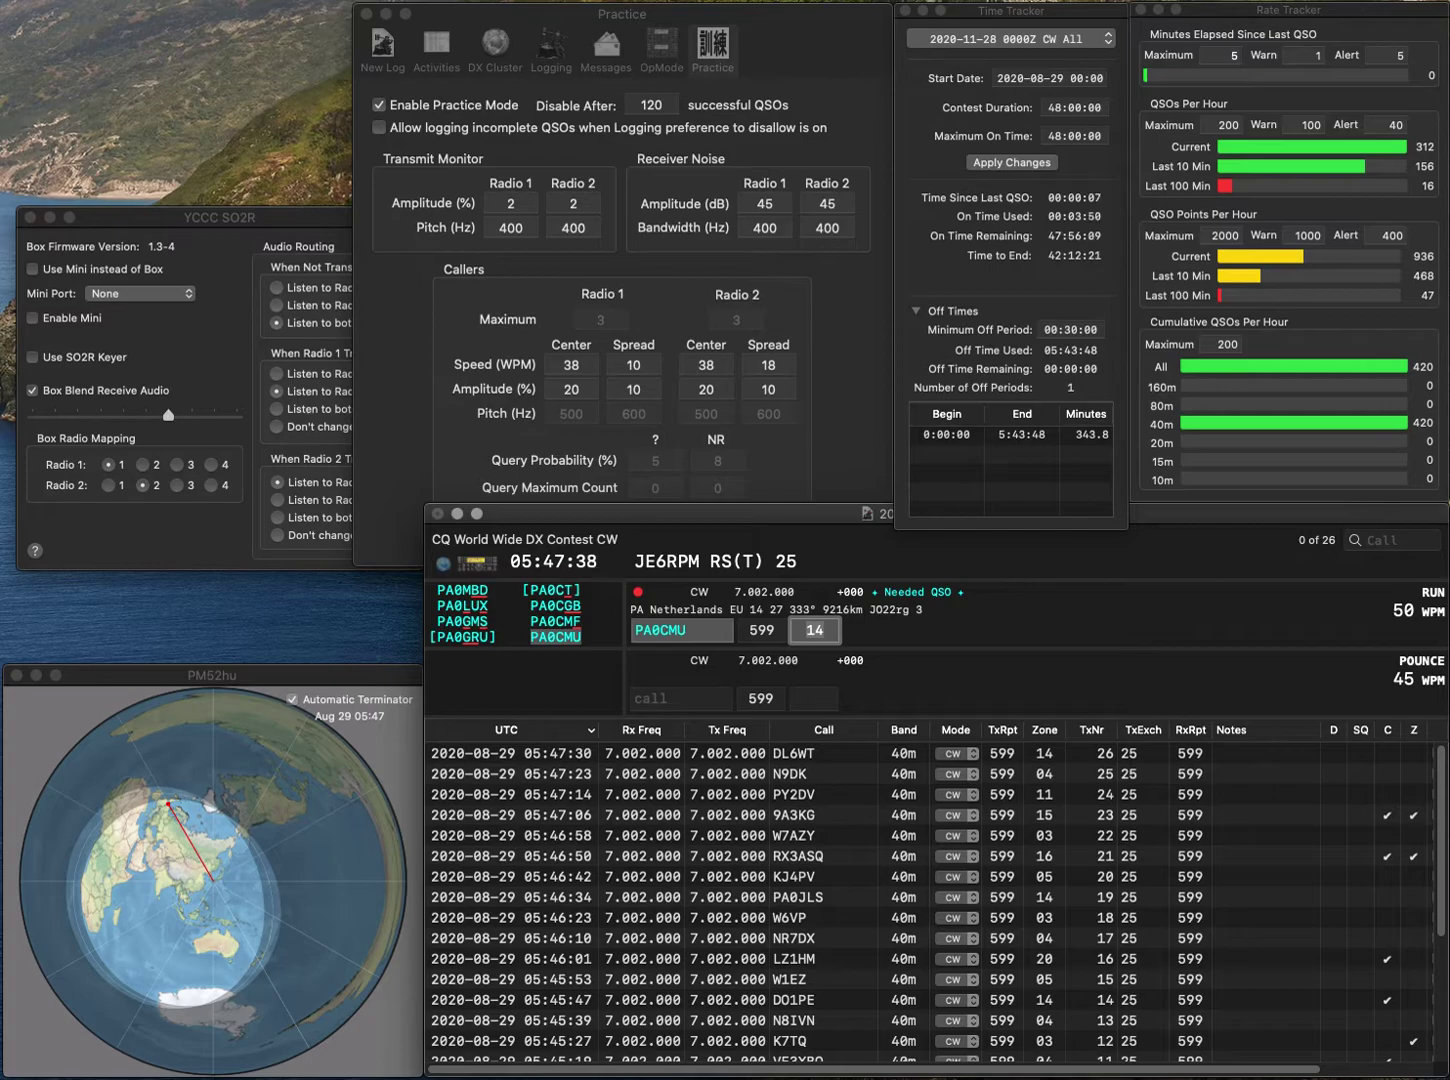
pyautogui.press('Return')
pyautogui.write('AG7QL')
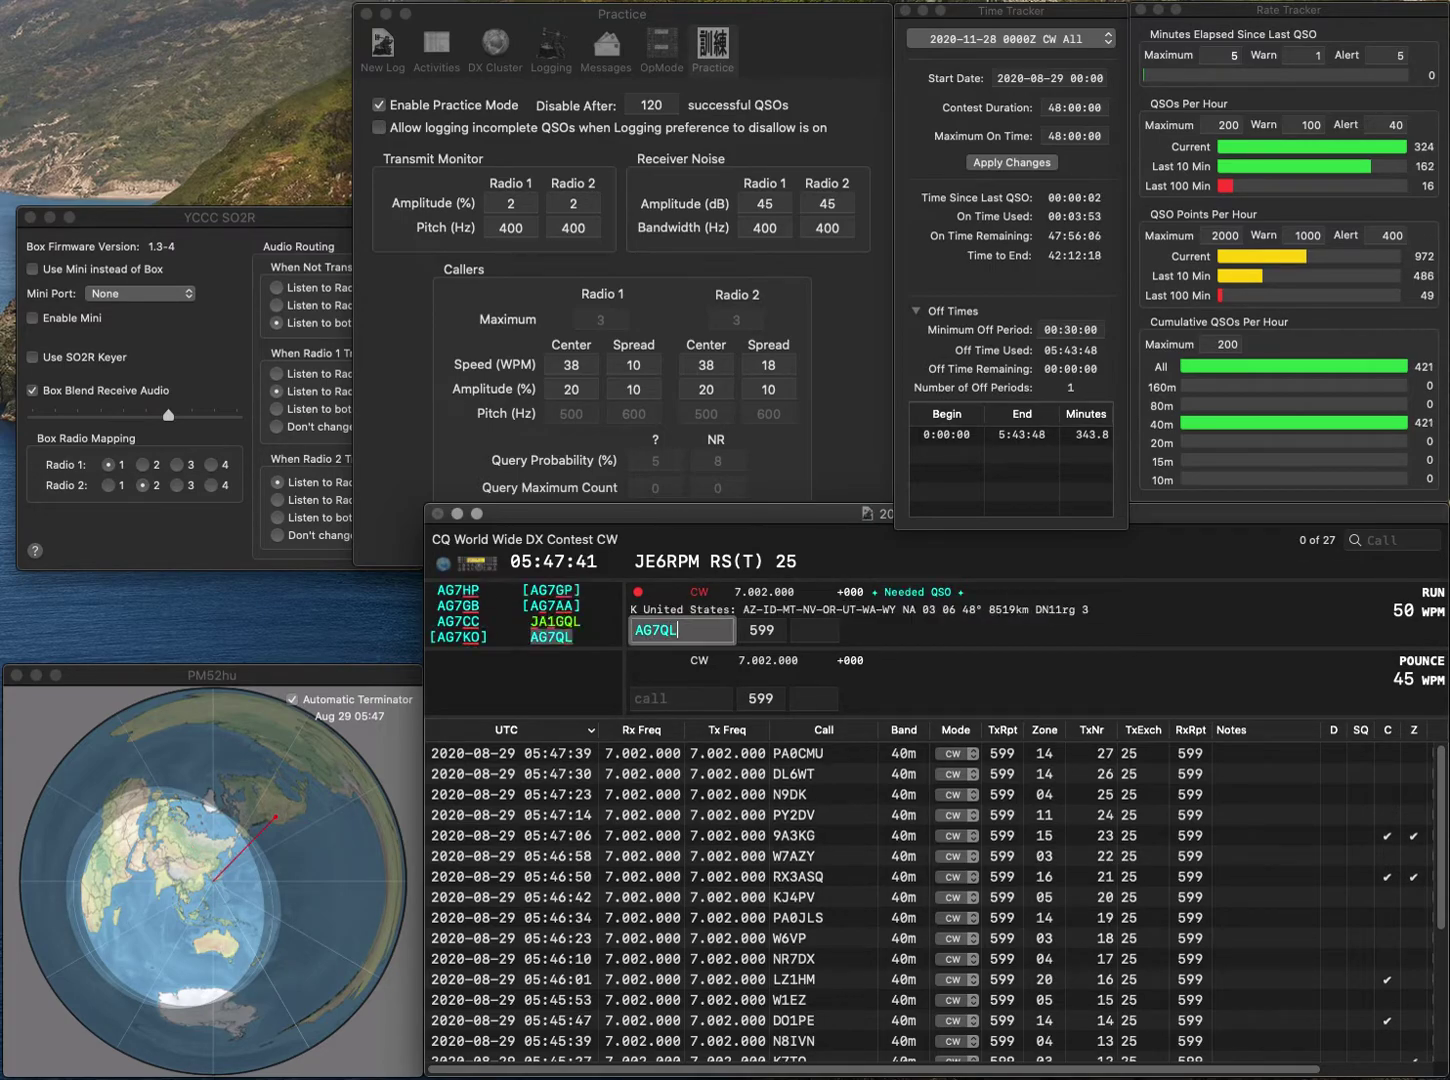
pyautogui.press('Return')
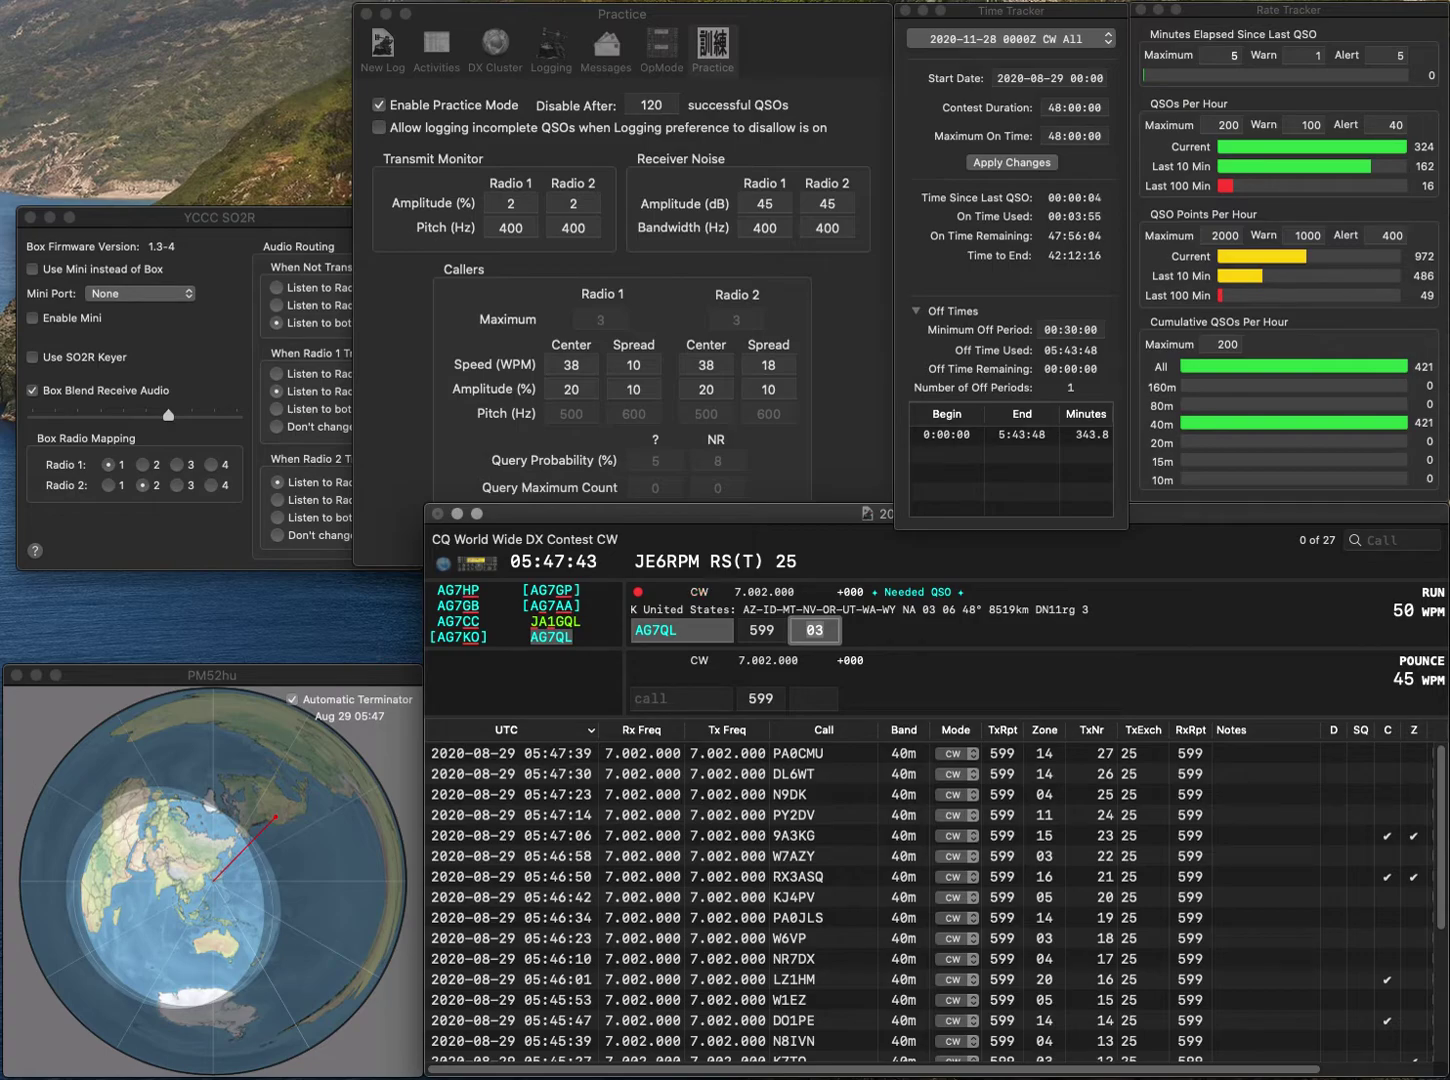
pyautogui.press('Return')
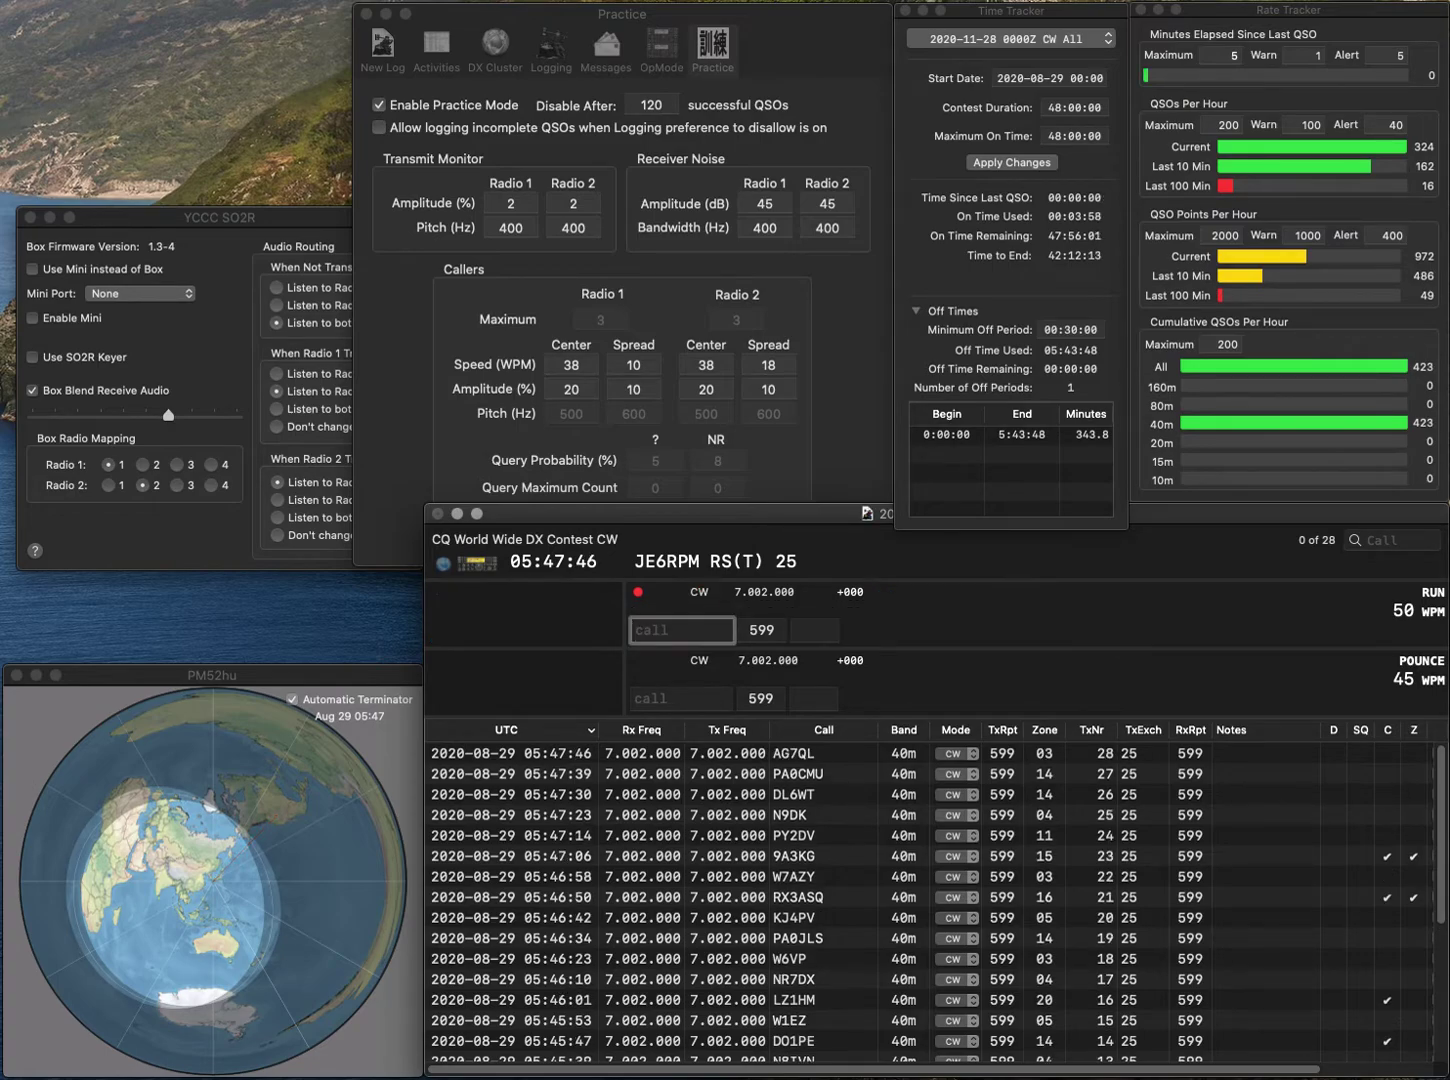
pyautogui.write('LZ1PJ')
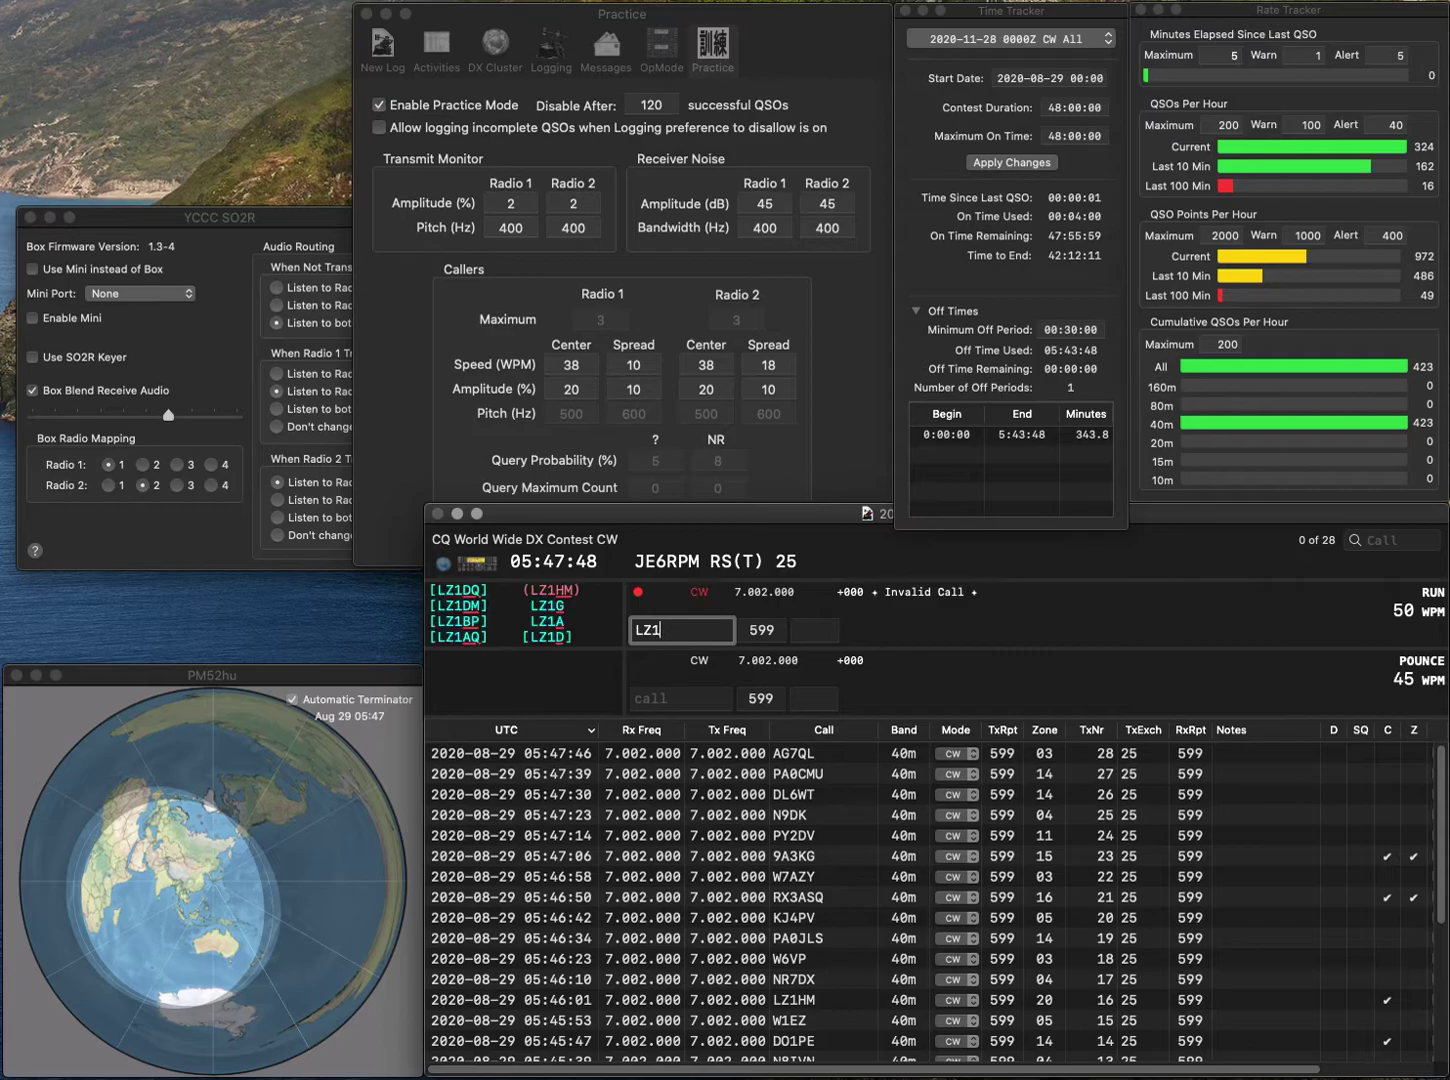
pyautogui.press('Return')
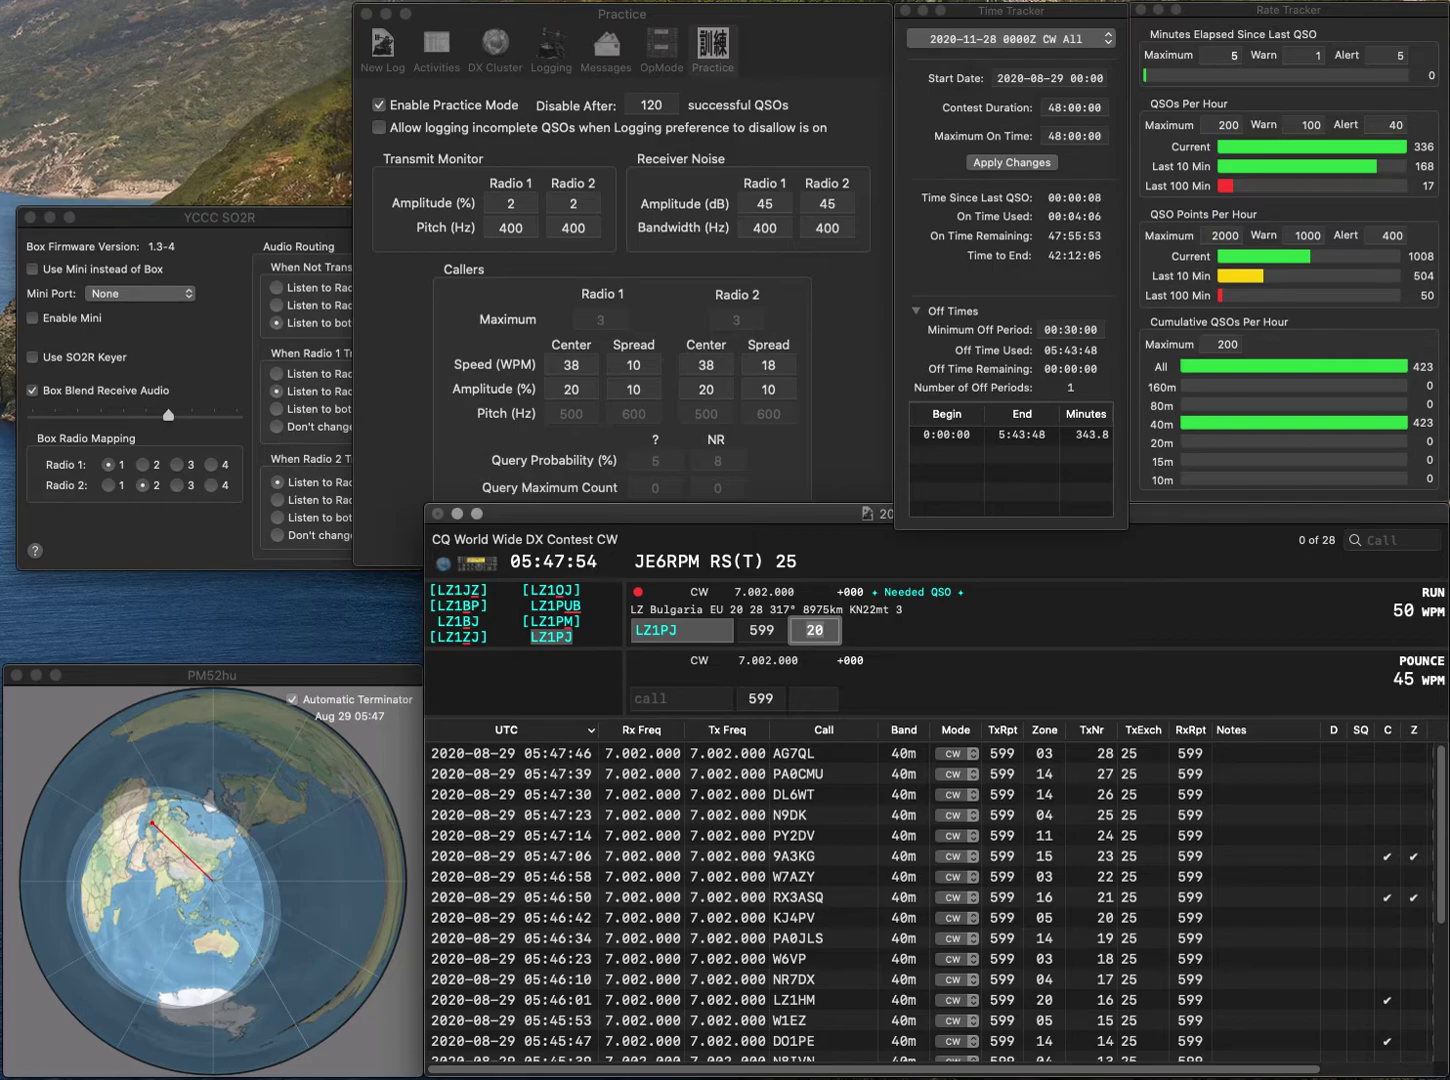
pyautogui.press('Return')
pyautogui.write('DO')
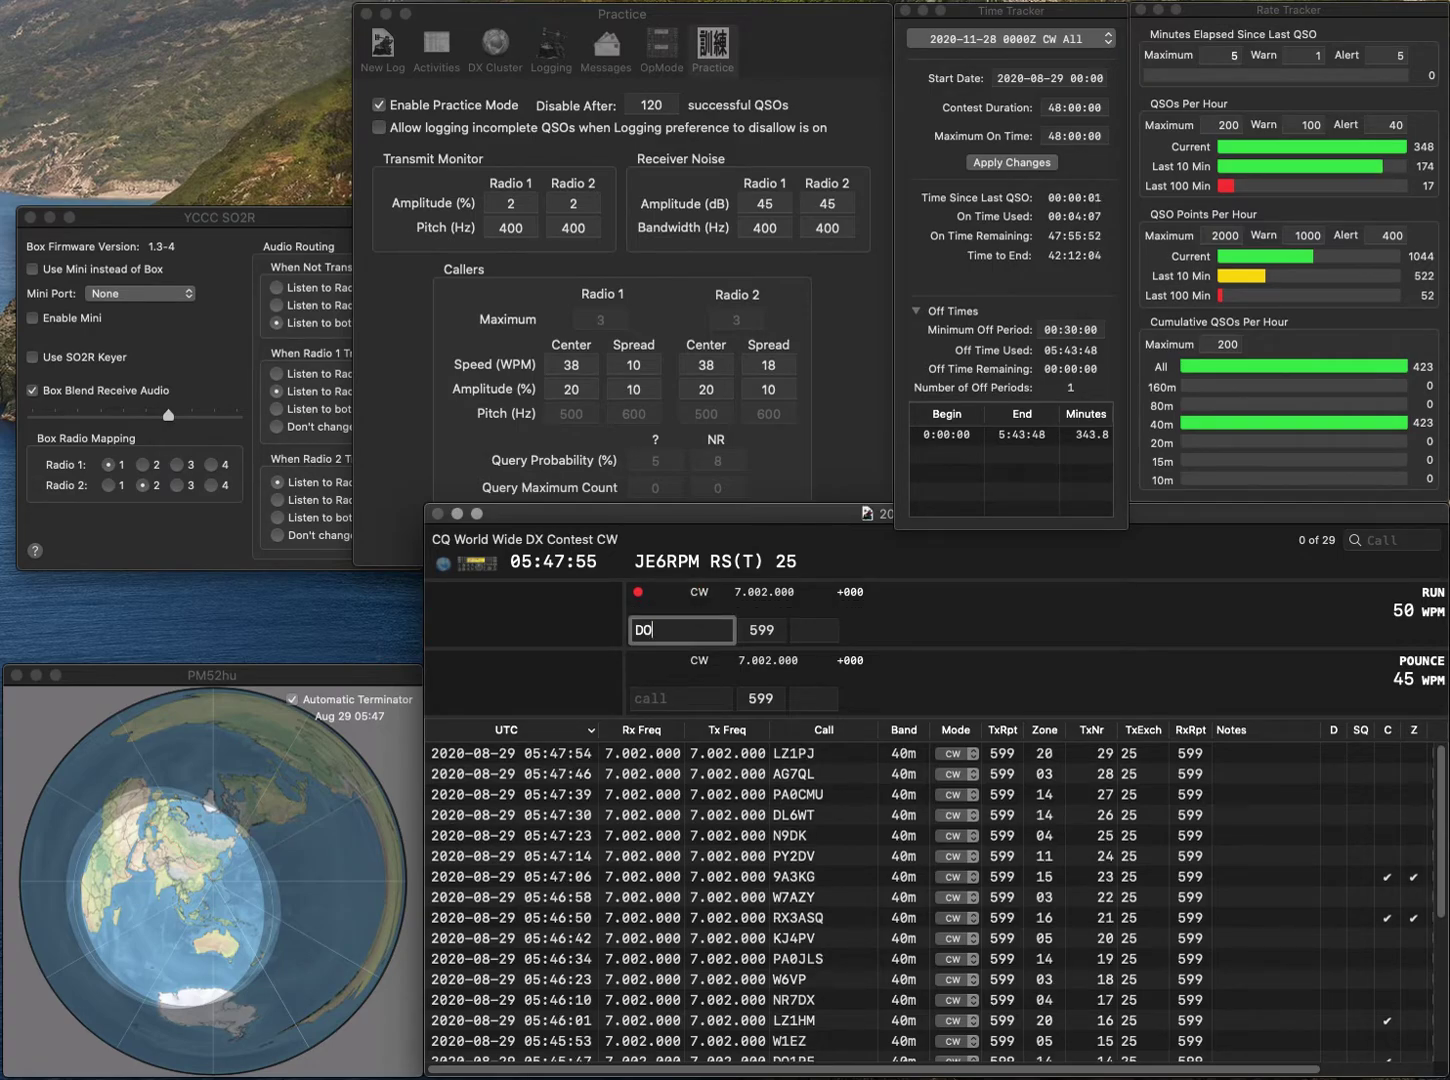
pyautogui.write('2UDX')
pyautogui.press('space')
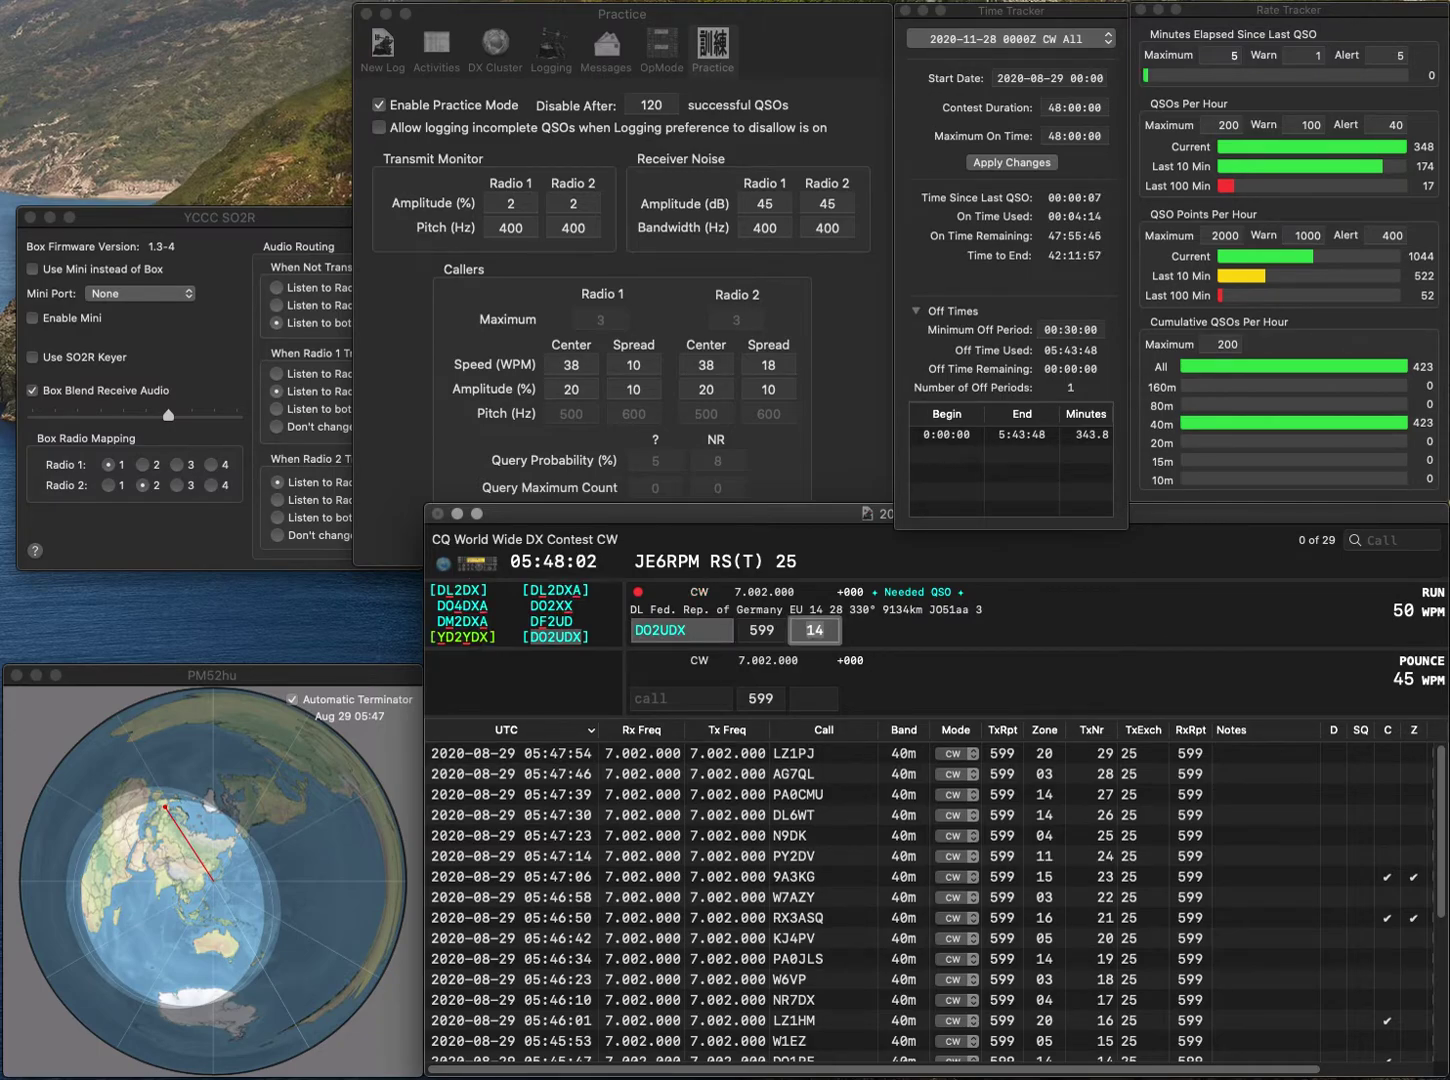
pyautogui.press('Return')
pyautogui.write('W')
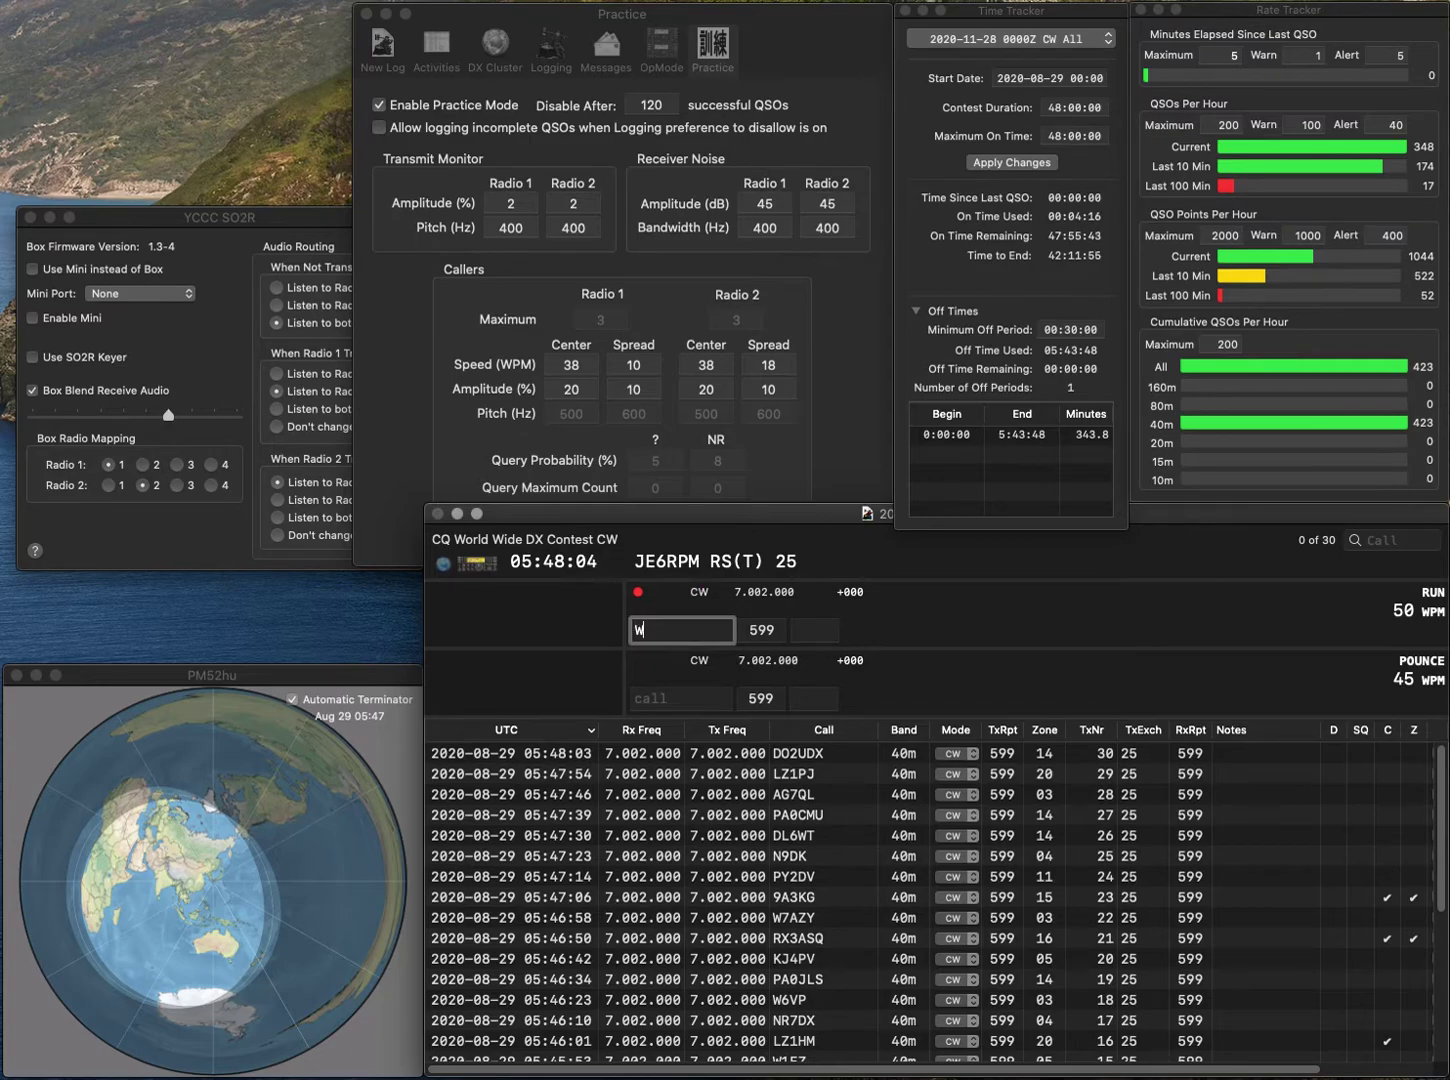
pyautogui.write('5FN')
pyautogui.press('Tab')
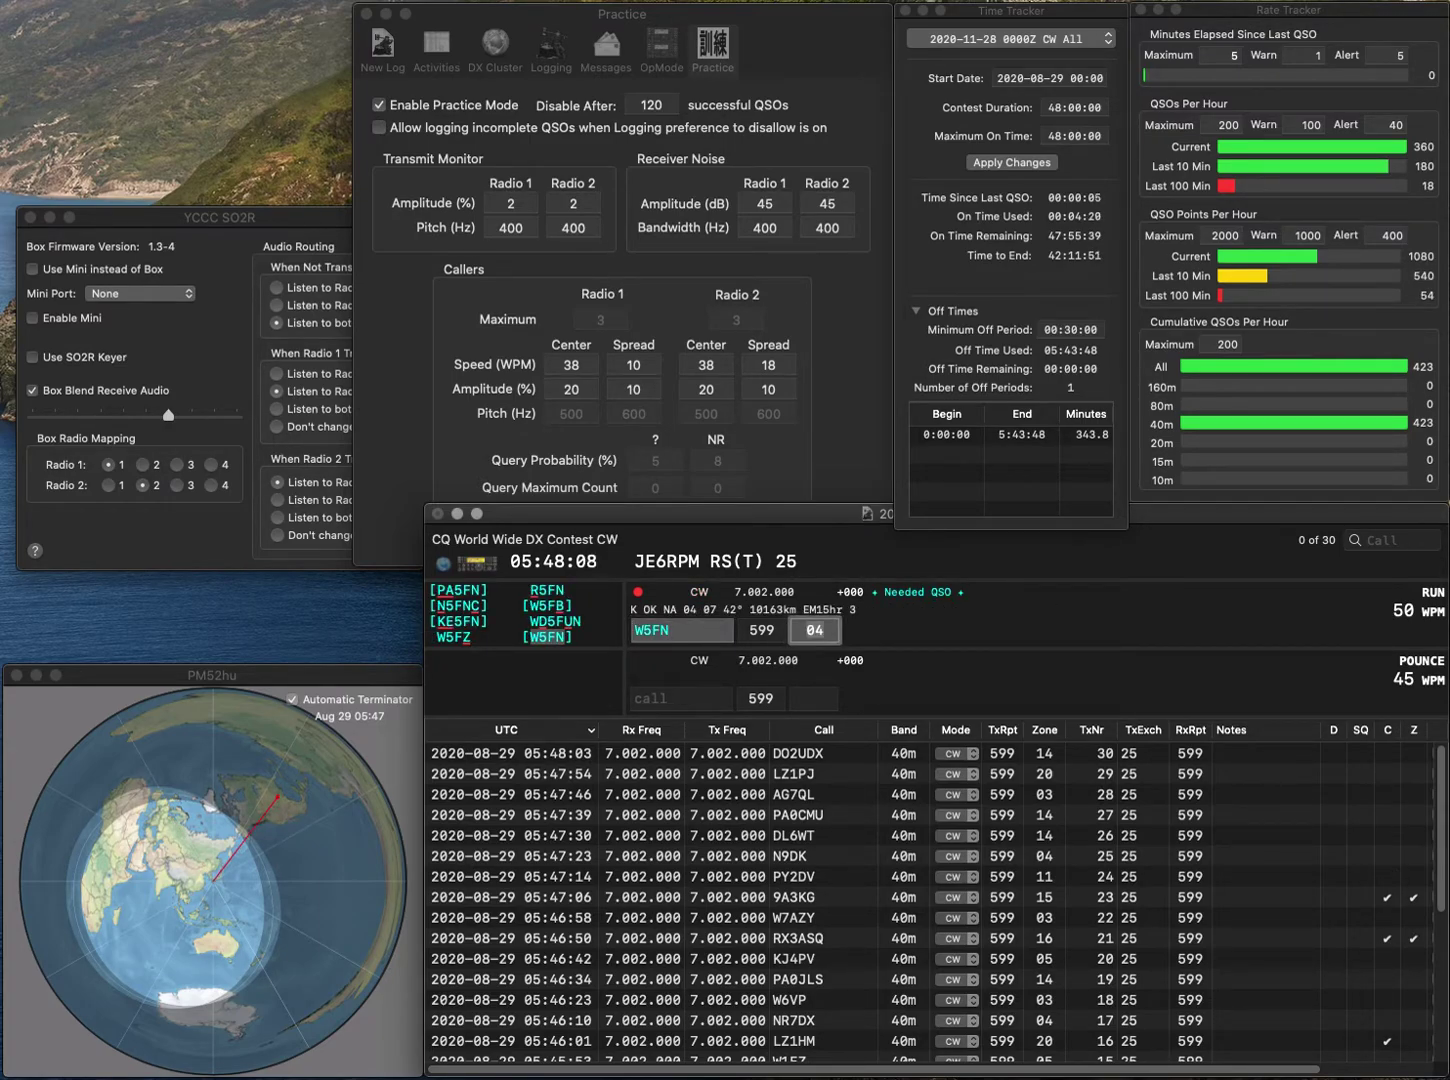
pyautogui.press('Return')
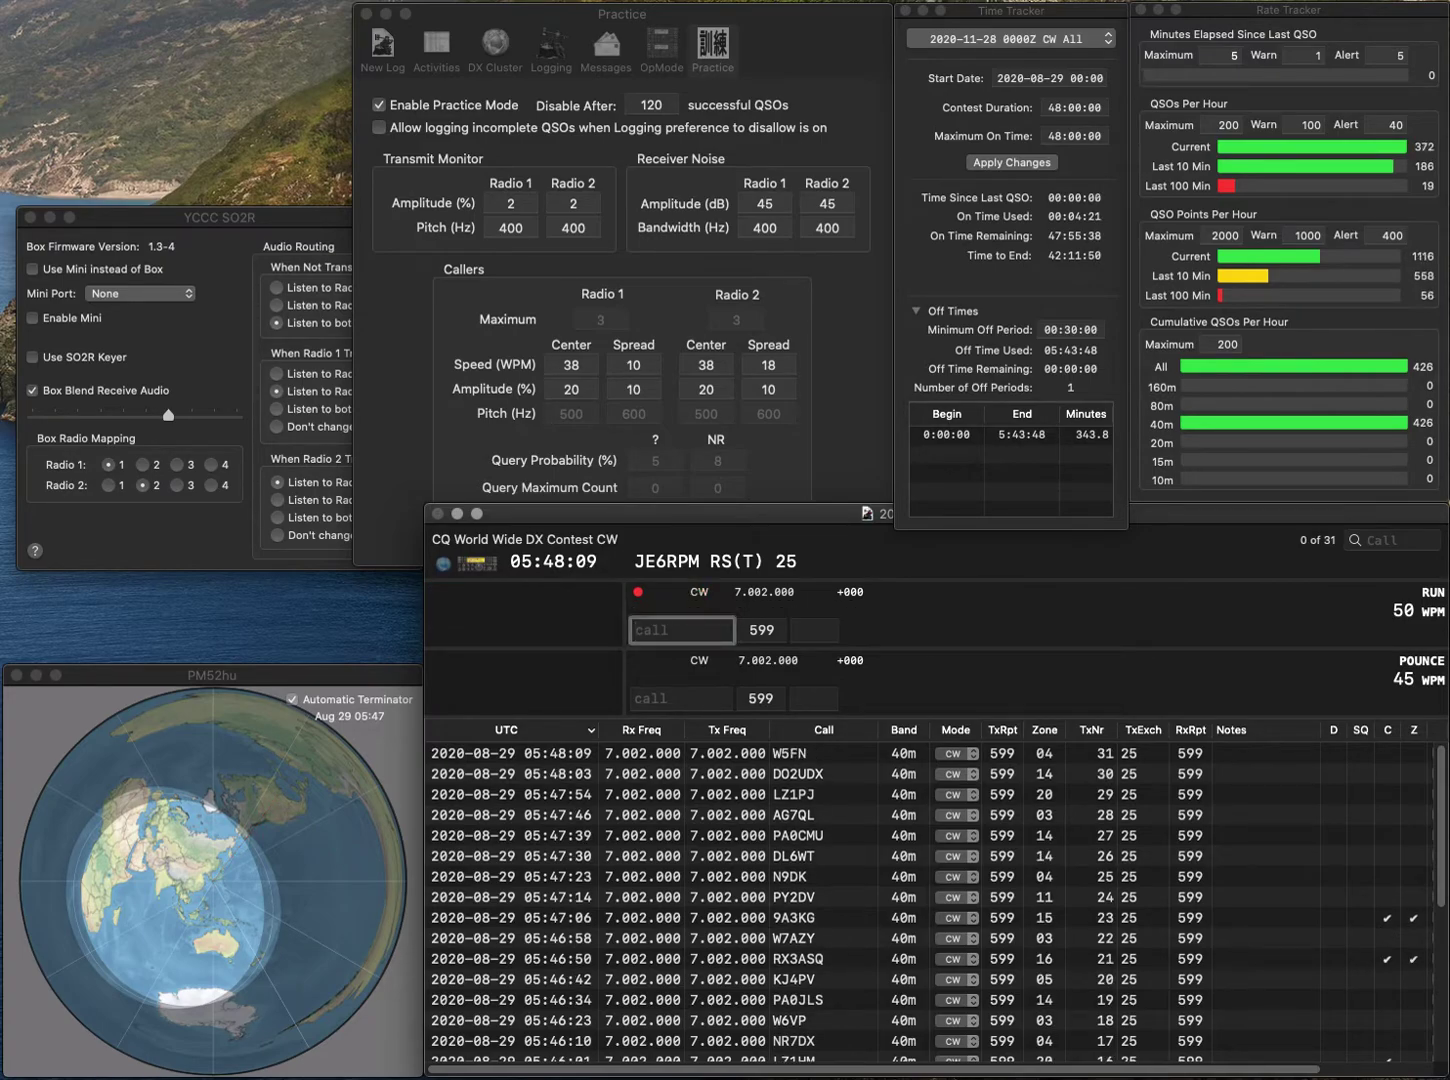
pyautogui.write('YBOYB5')
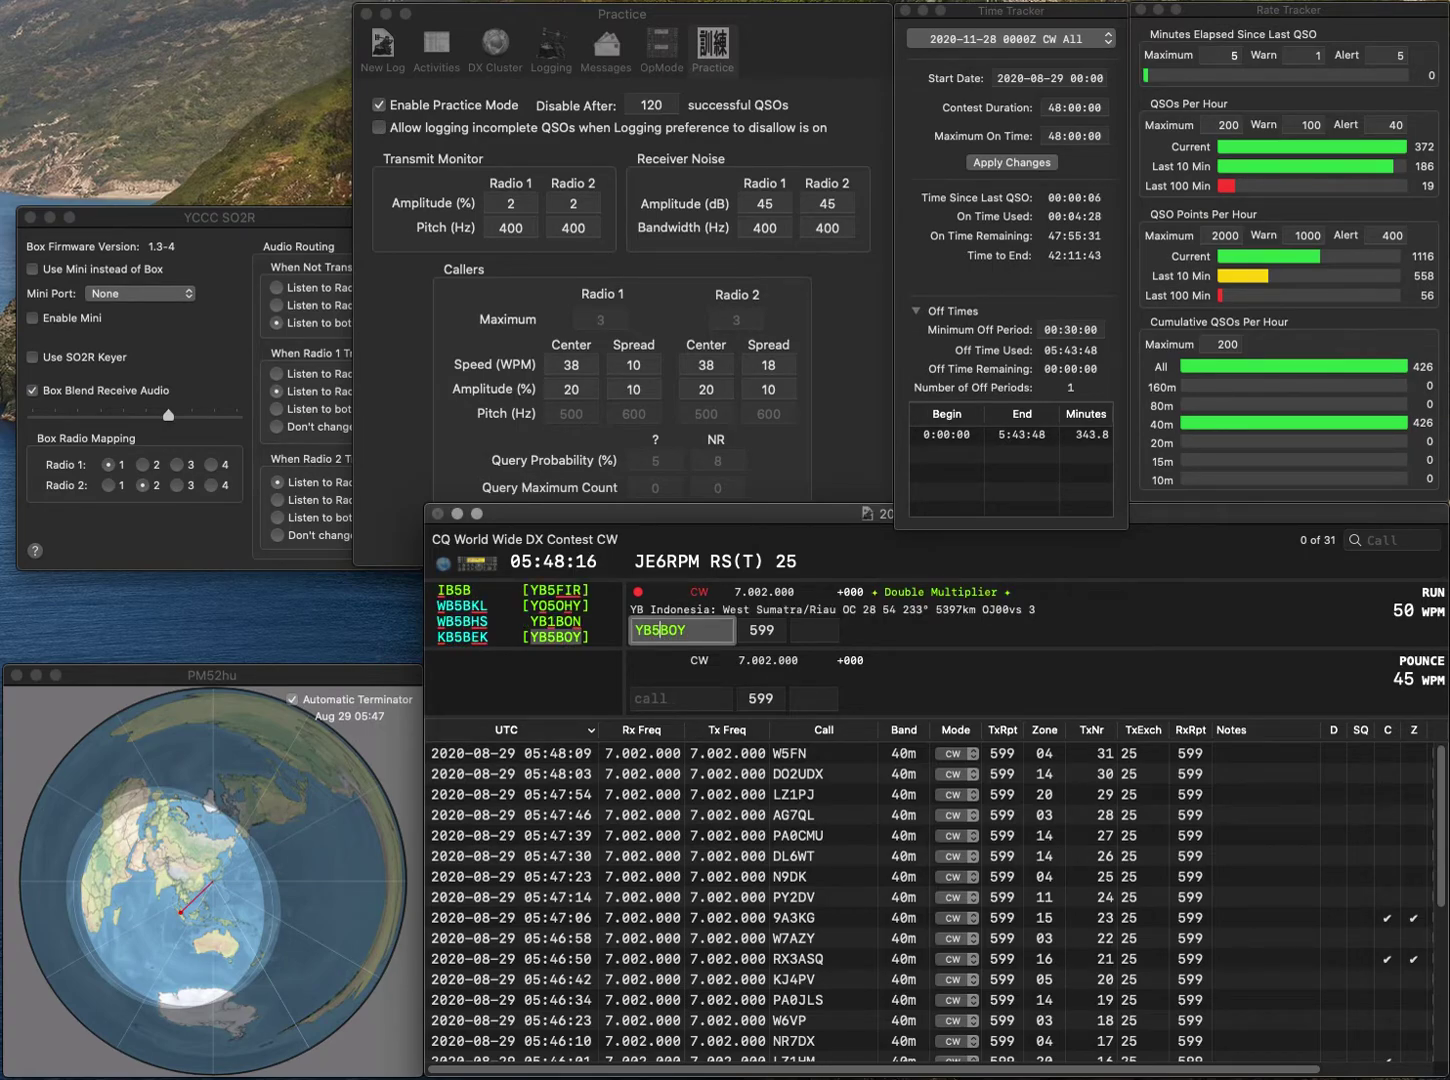
pyautogui.press('space')
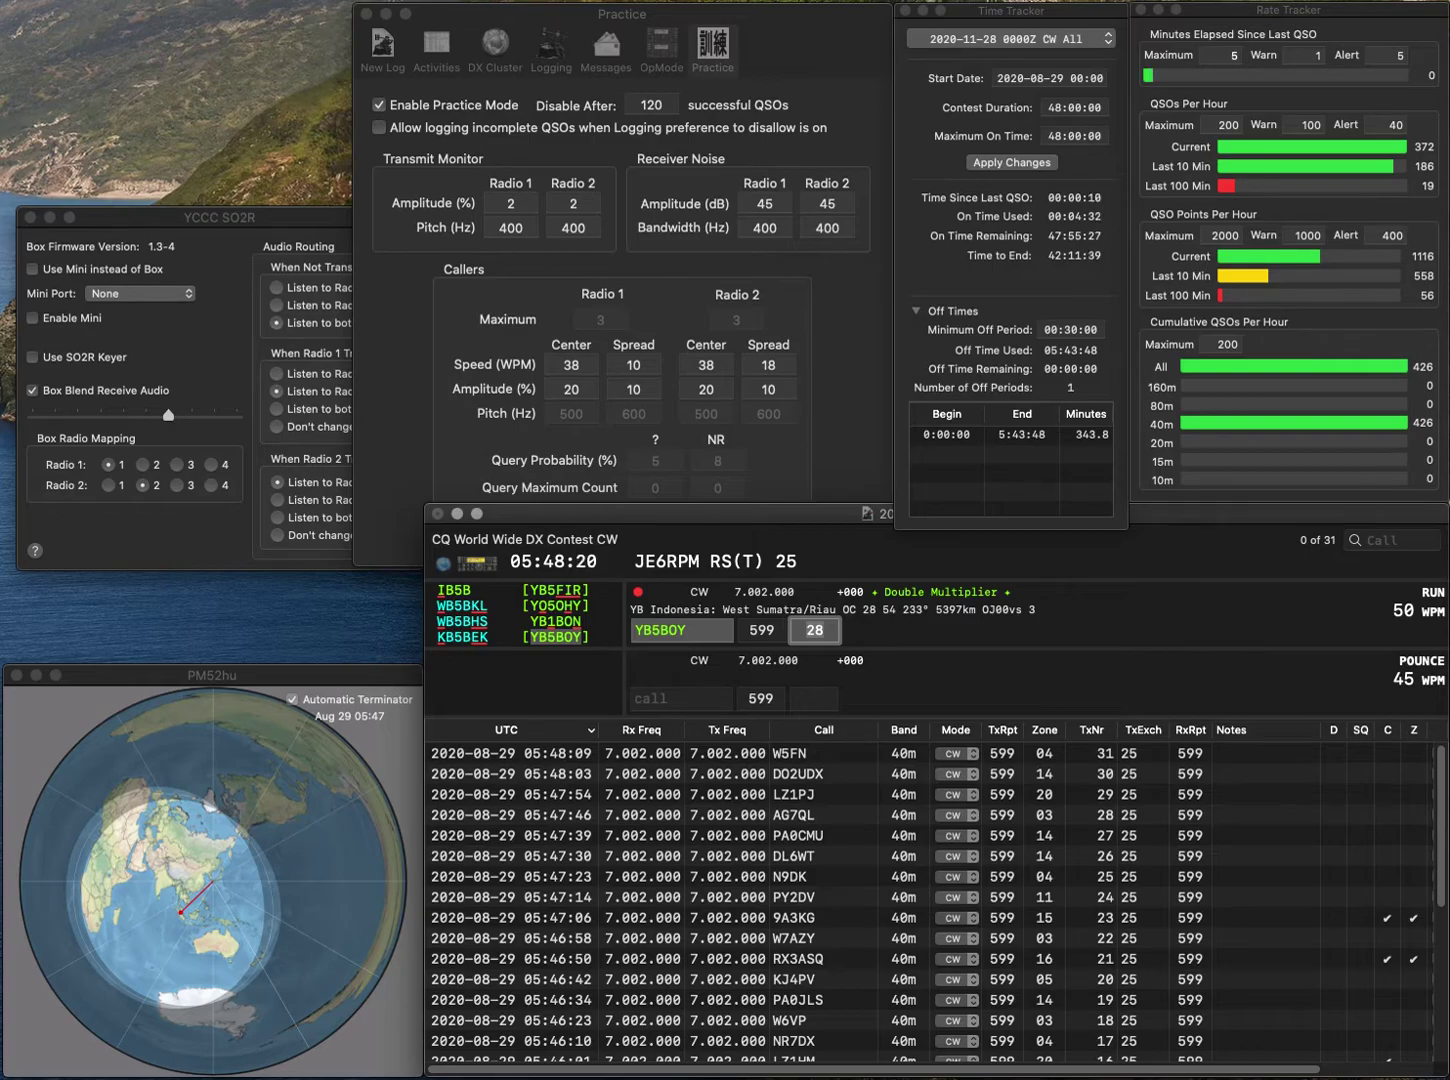
pyautogui.press('Return')
pyautogui.write('UW4U')
pyautogui.press('space')
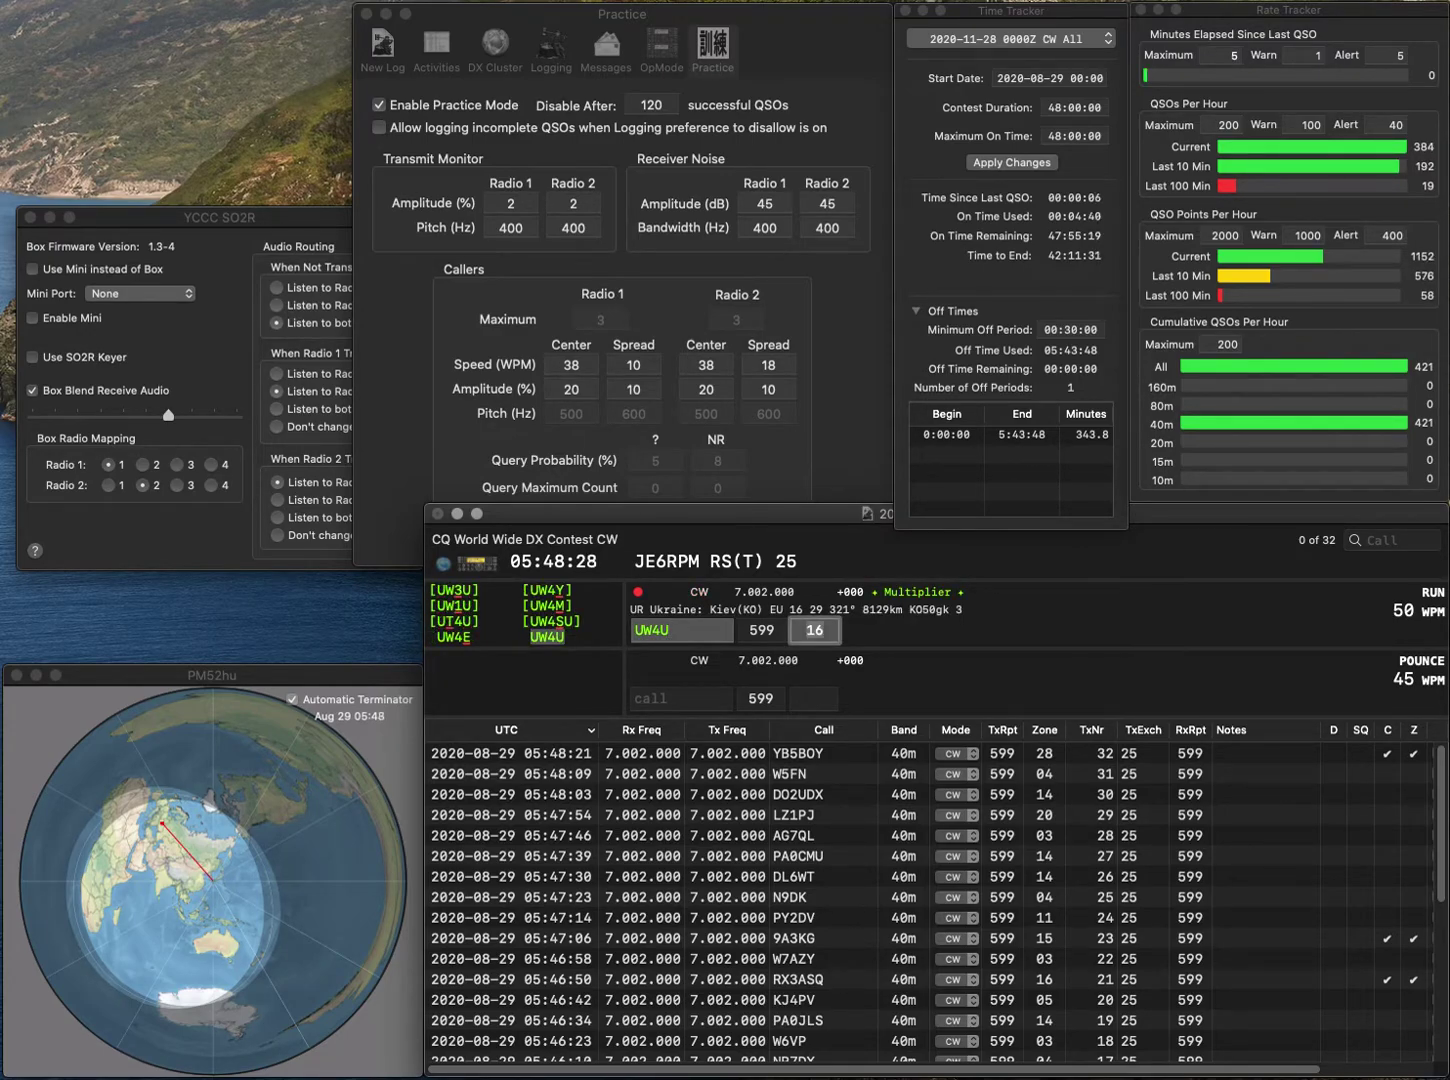
pyautogui.press('Return')
pyautogui.write('PA2')
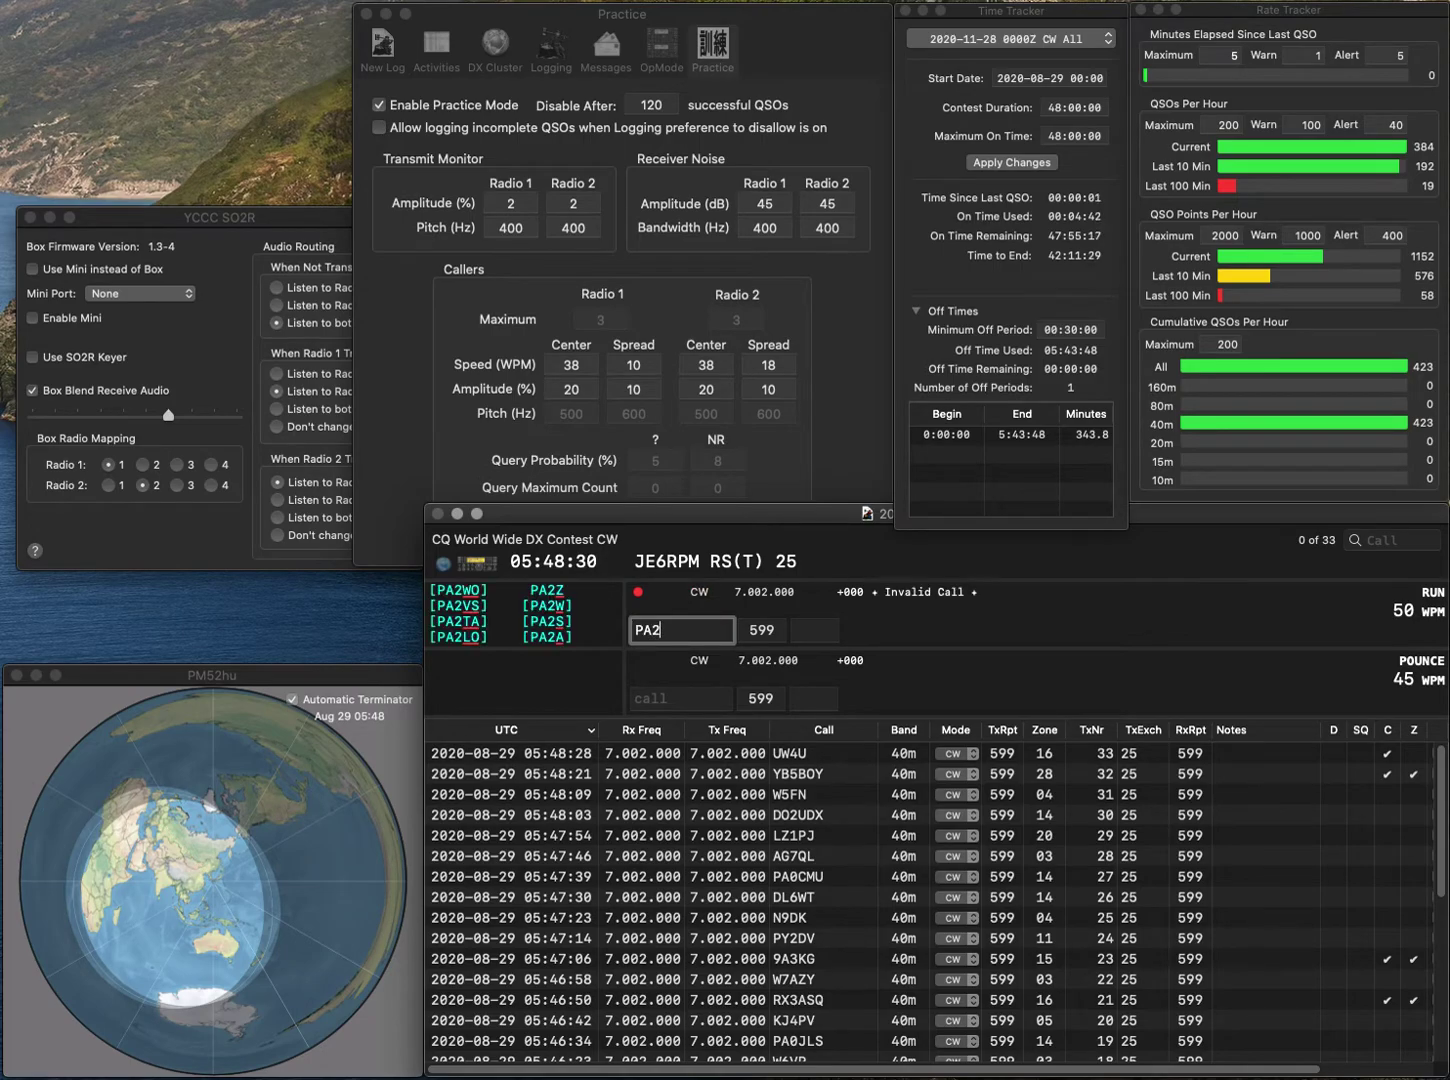
pyautogui.write('DKW')
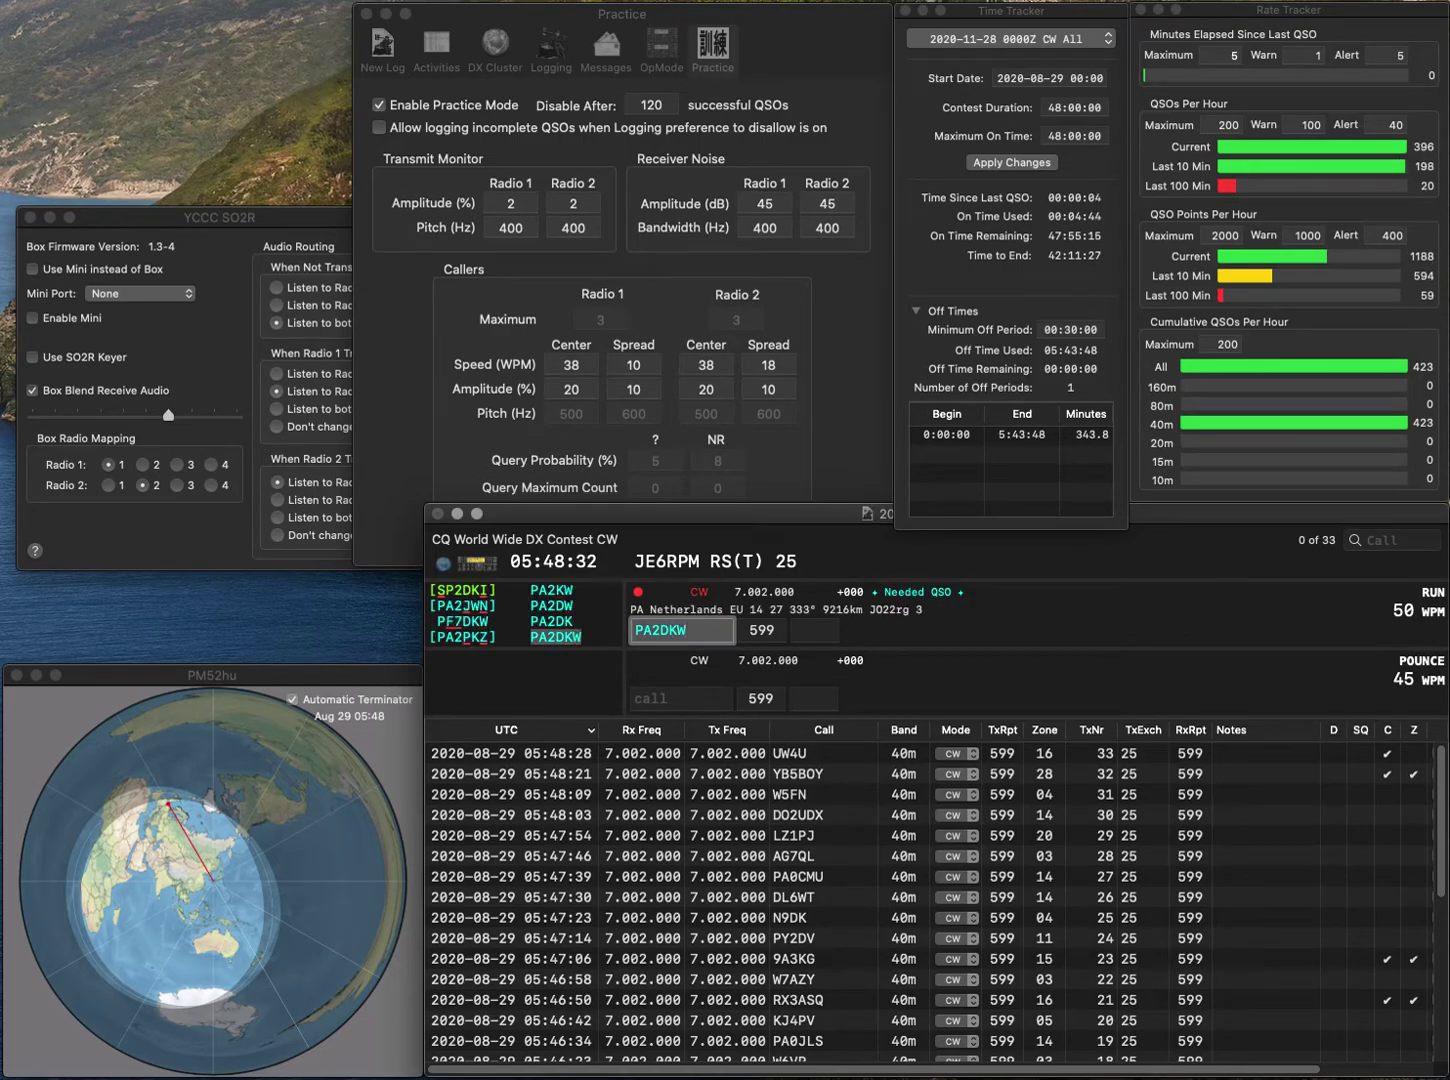
pyautogui.press('Tab')
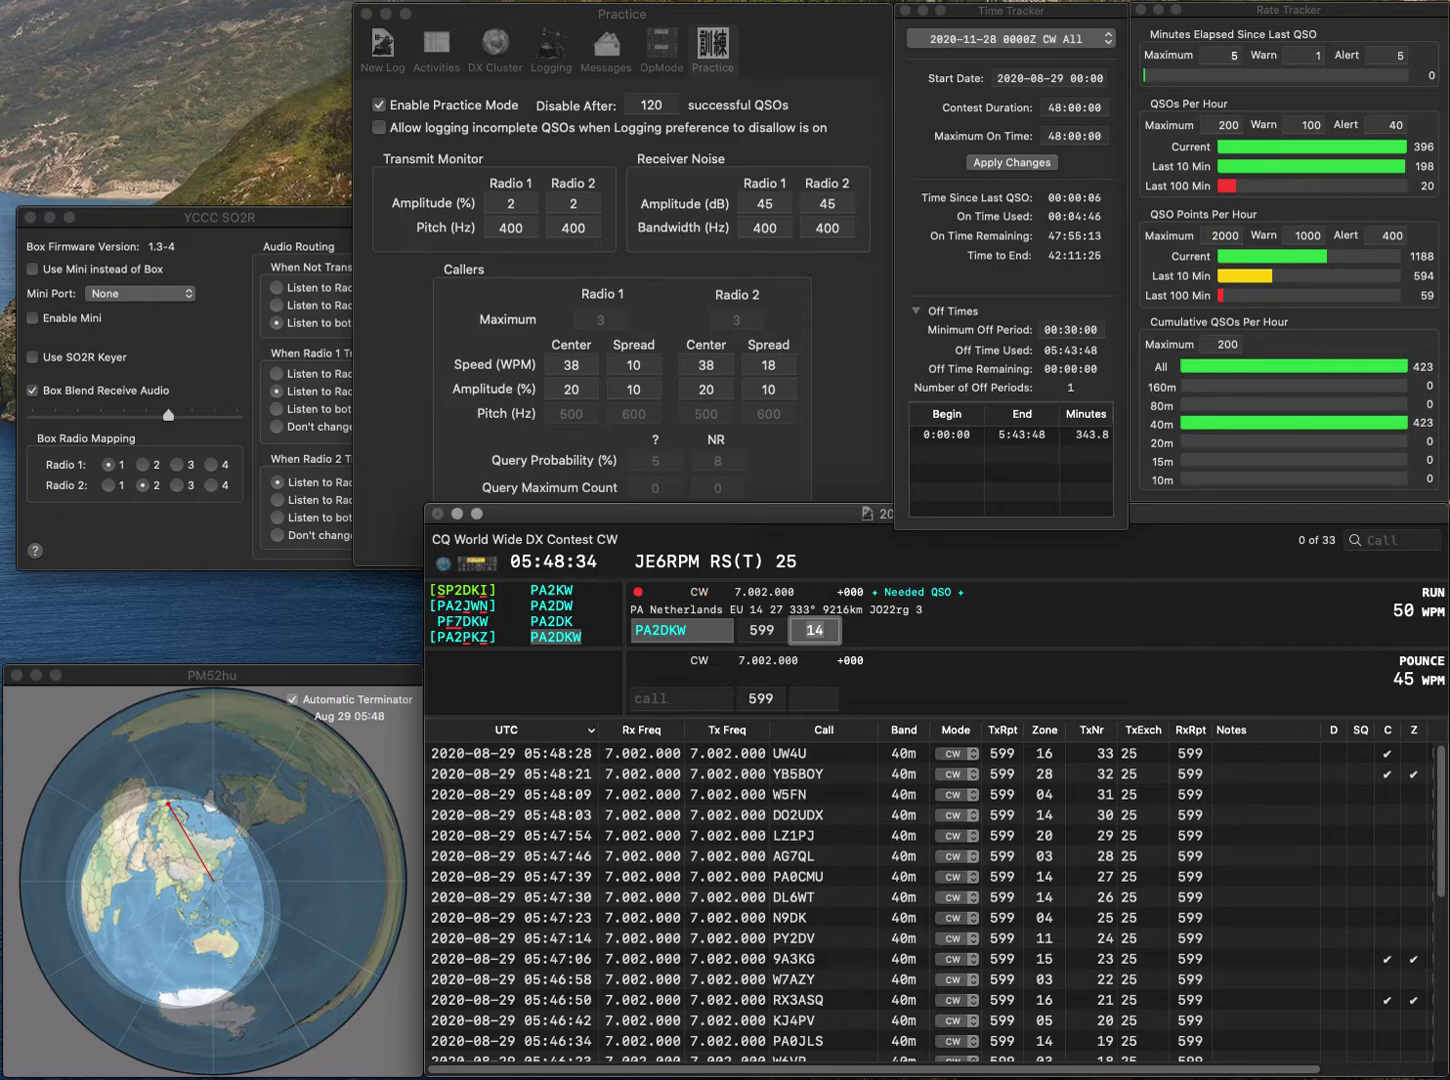
pyautogui.press('Return')
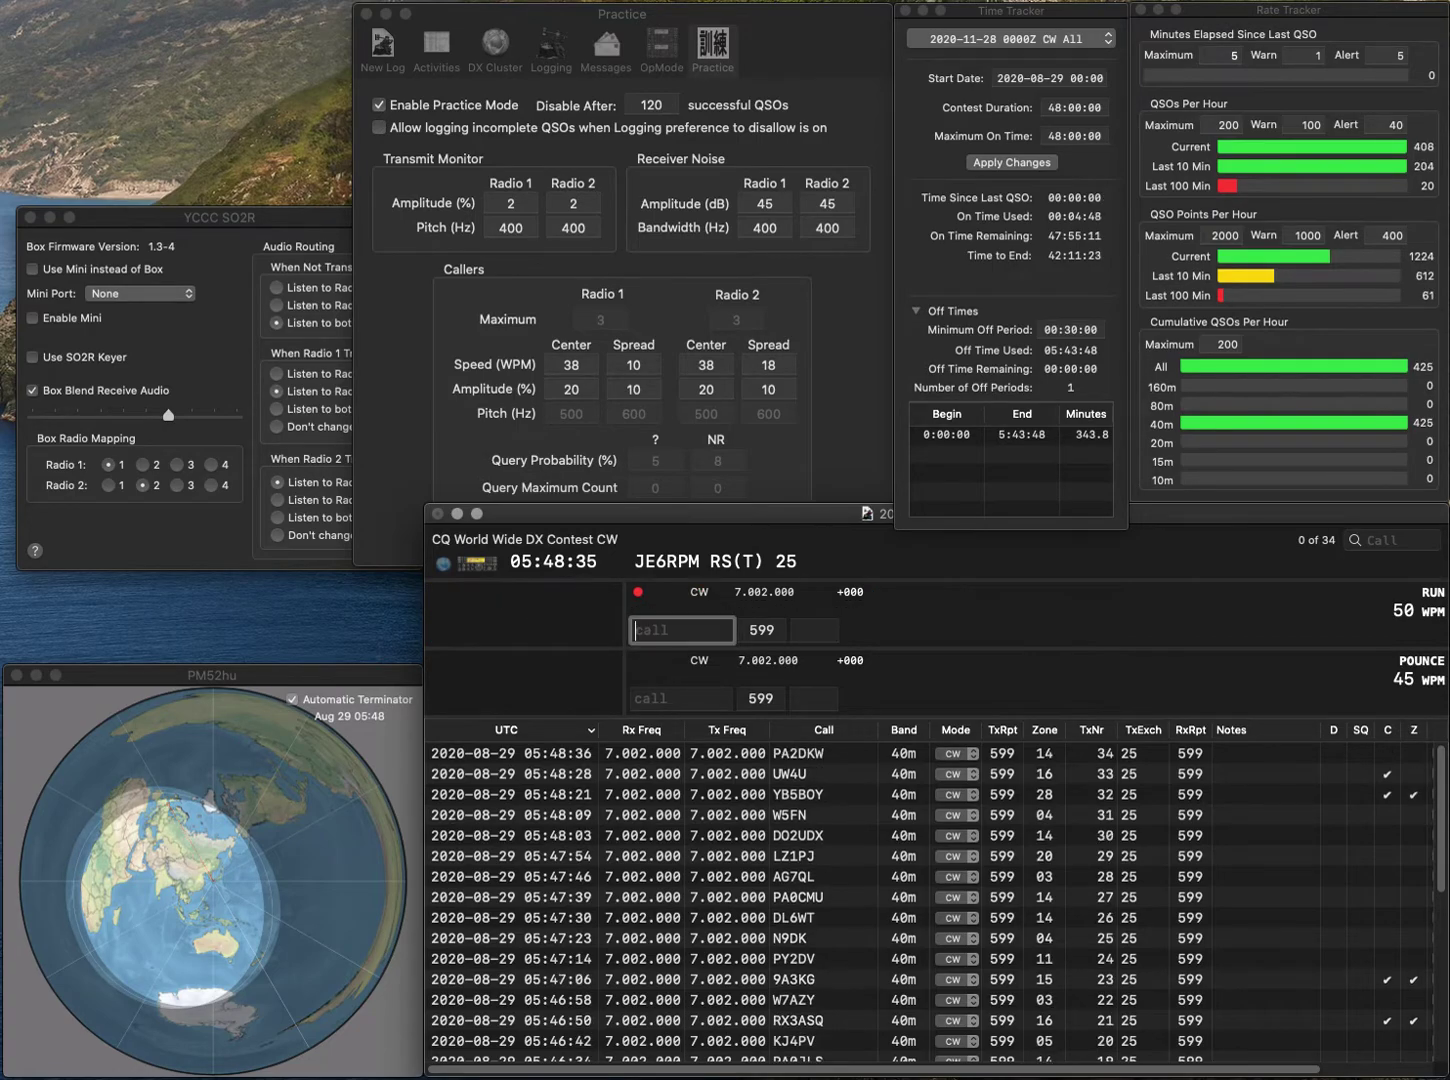
# - Log run-radio contacts with UT3UFH in zone 16 and W7RTC in zone 03, both with report 599
pyautogui.write('UT3U')
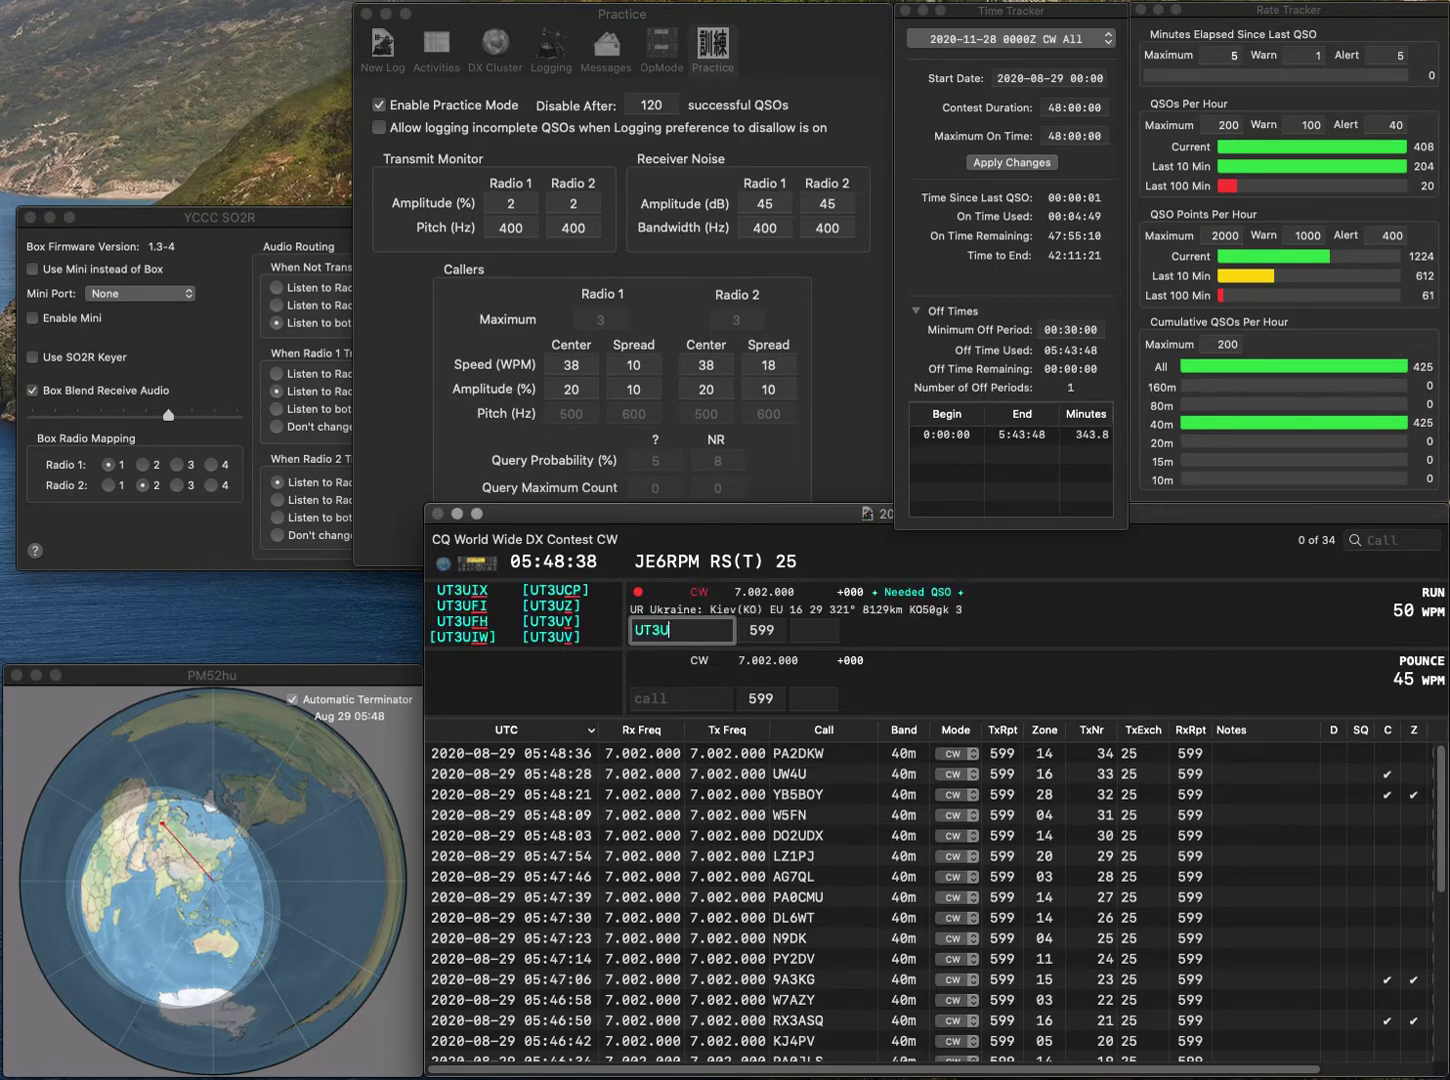
pyautogui.write('FH')
pyautogui.press('Return')
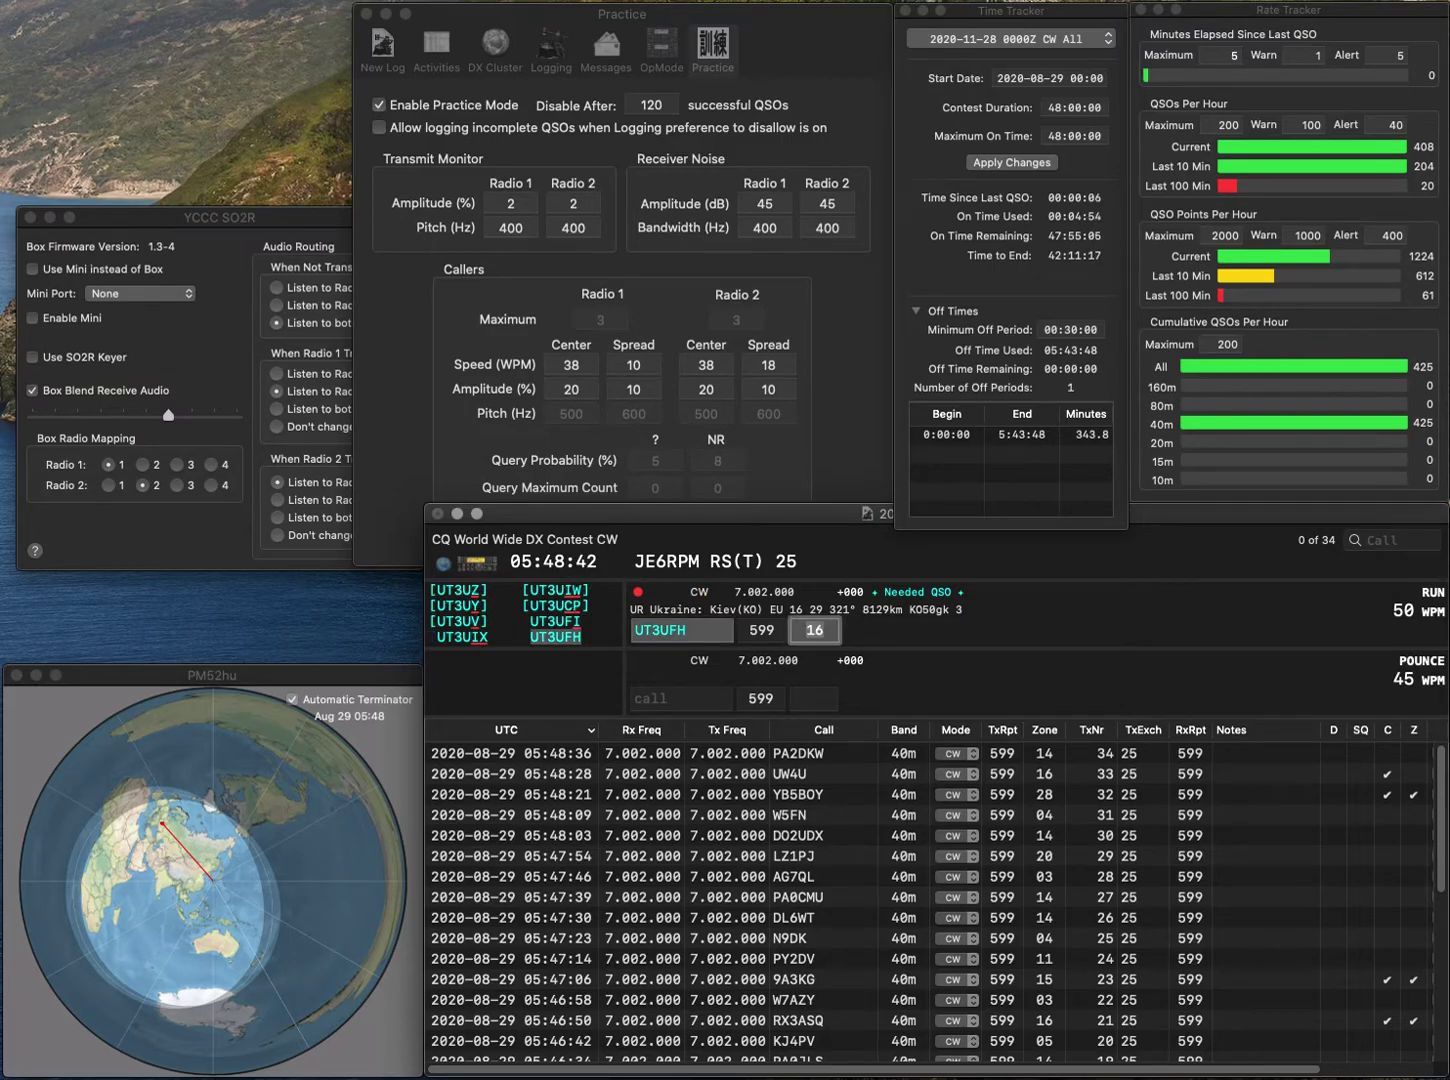
pyautogui.press('Return')
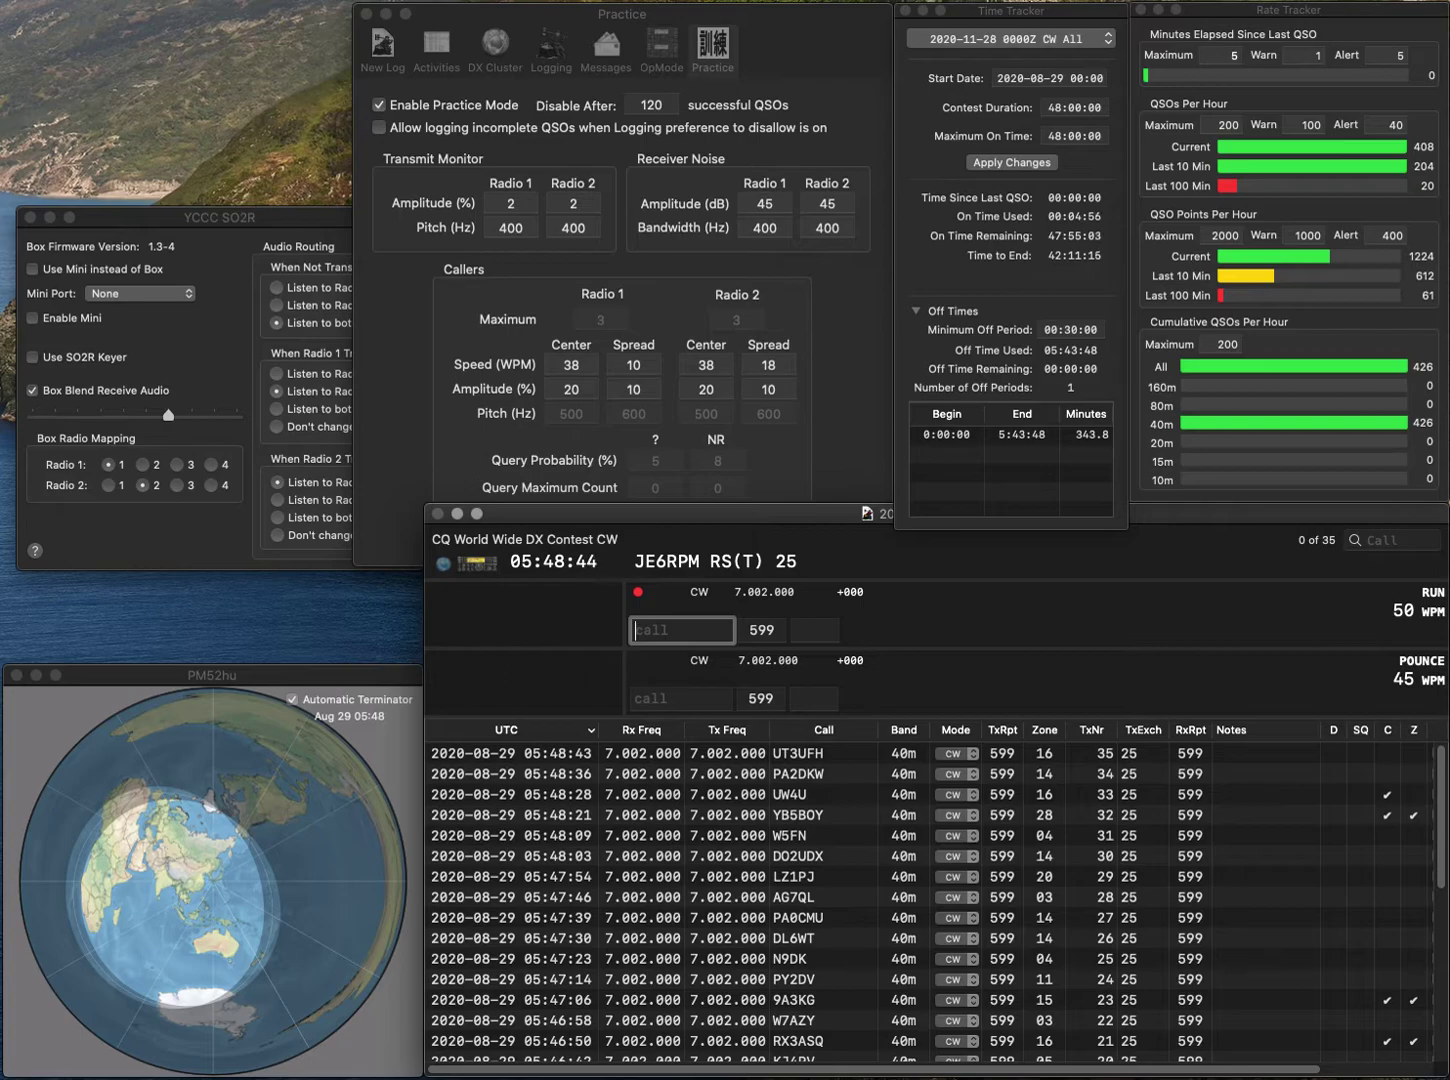
pyautogui.write('W7R')
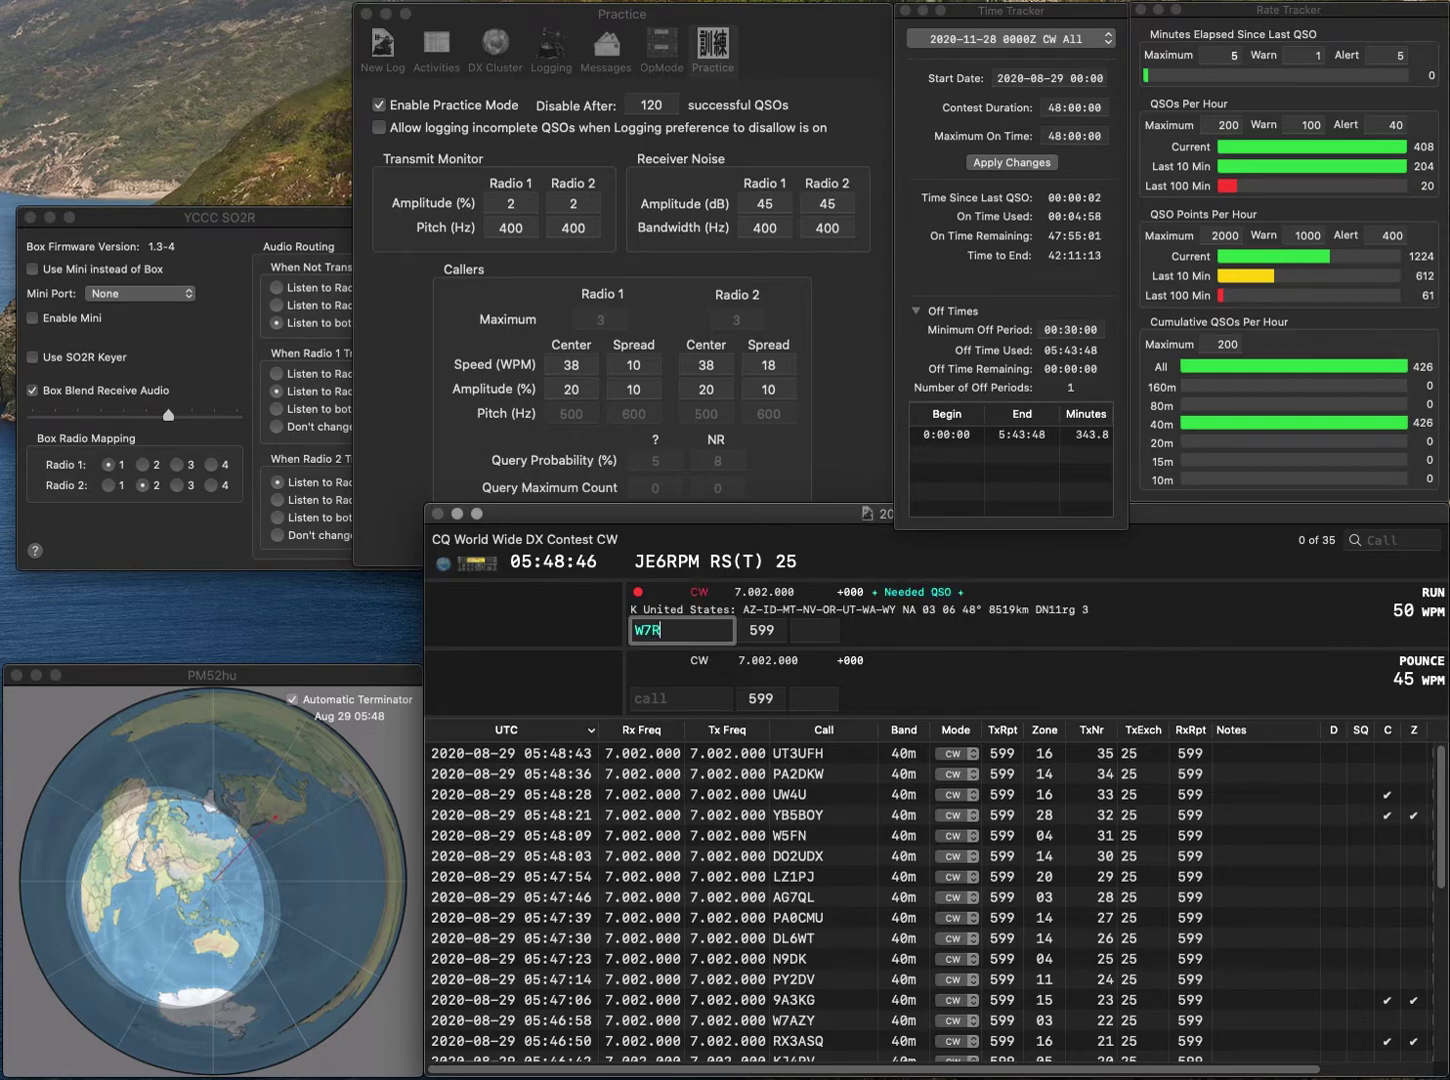
pyautogui.write('TC')
pyautogui.press('space')
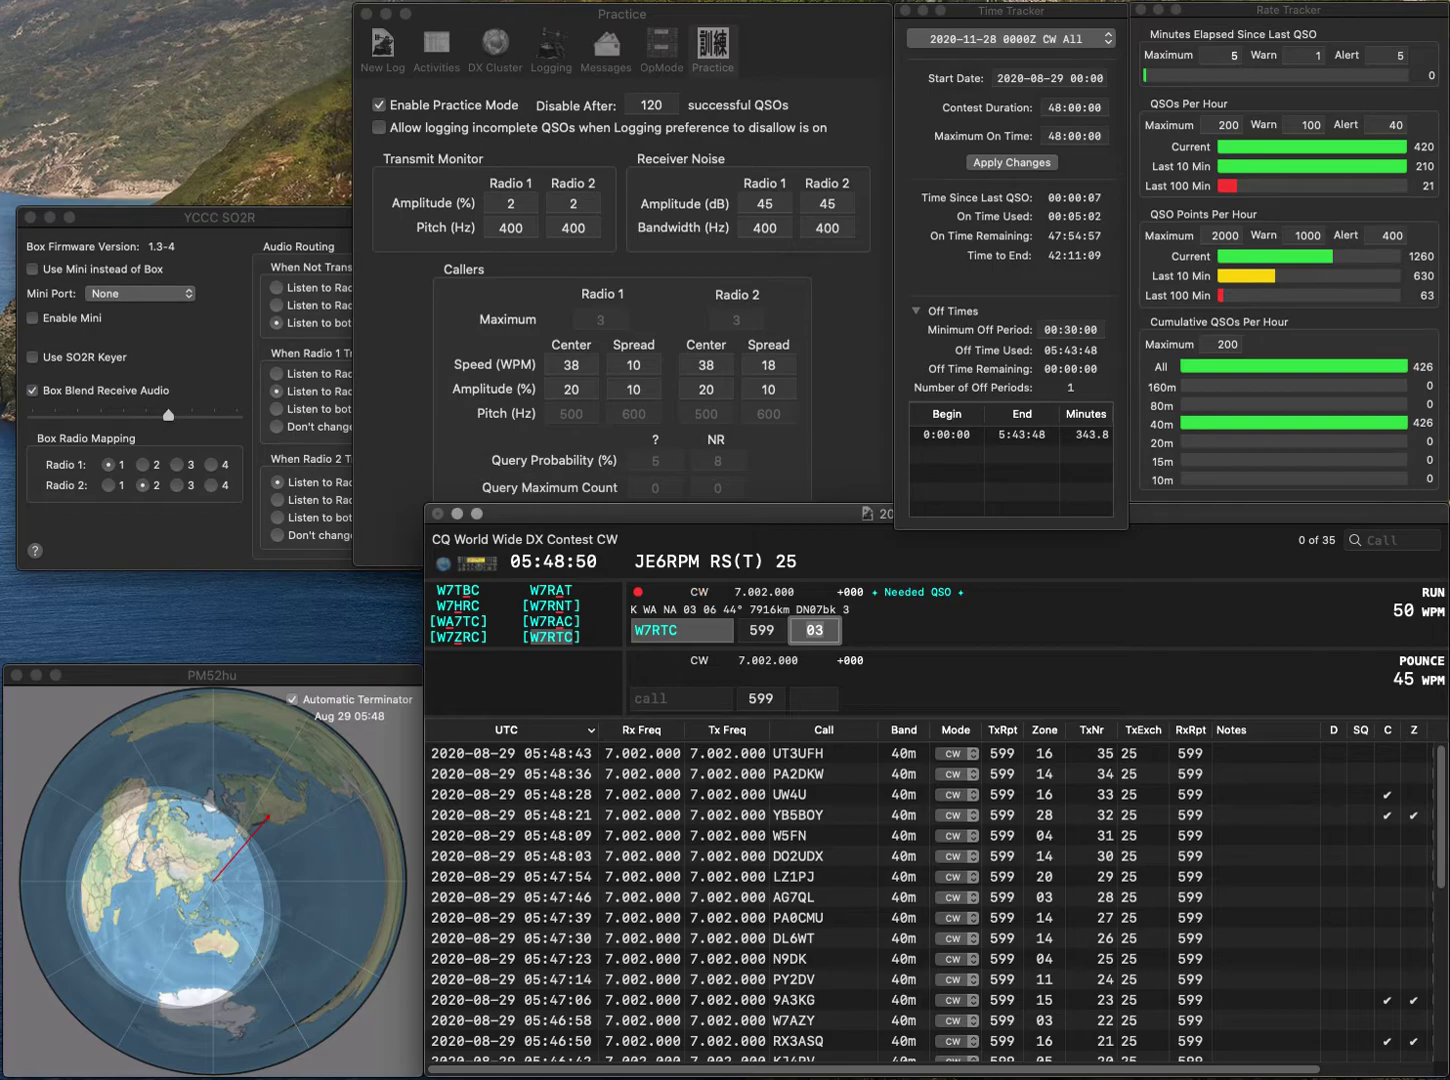
pyautogui.press('Return')
pyautogui.write('DL8BEG')
pyautogui.press('Return')
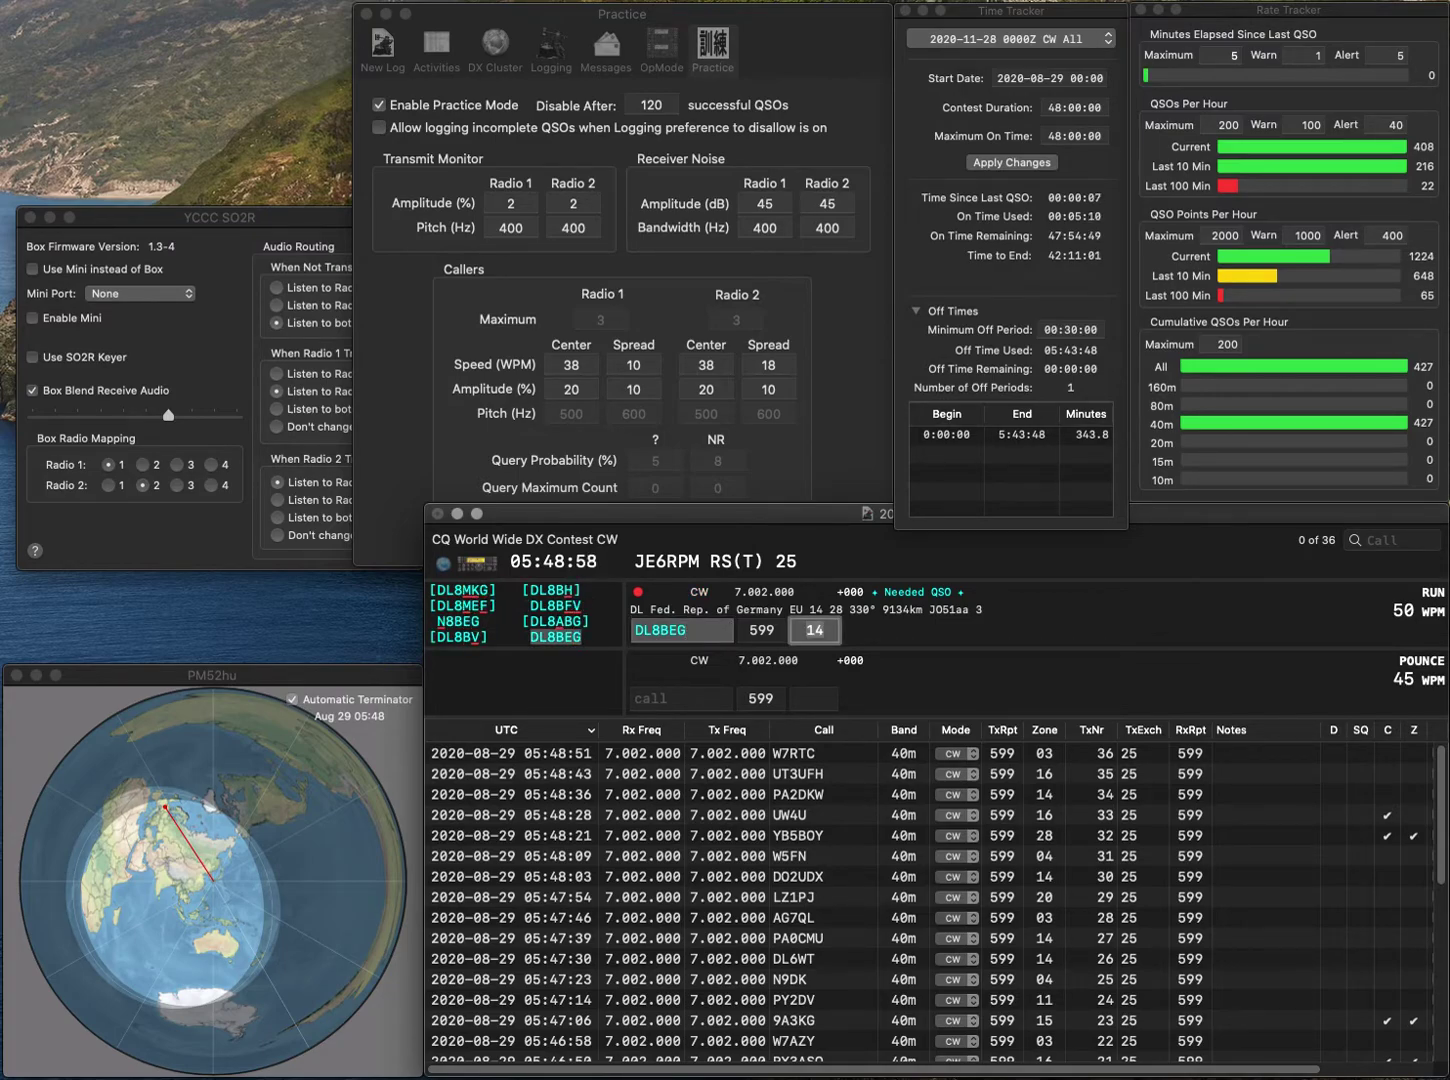
pyautogui.press('Return')
pyautogui.write('N3KCM')
pyautogui.press('space')
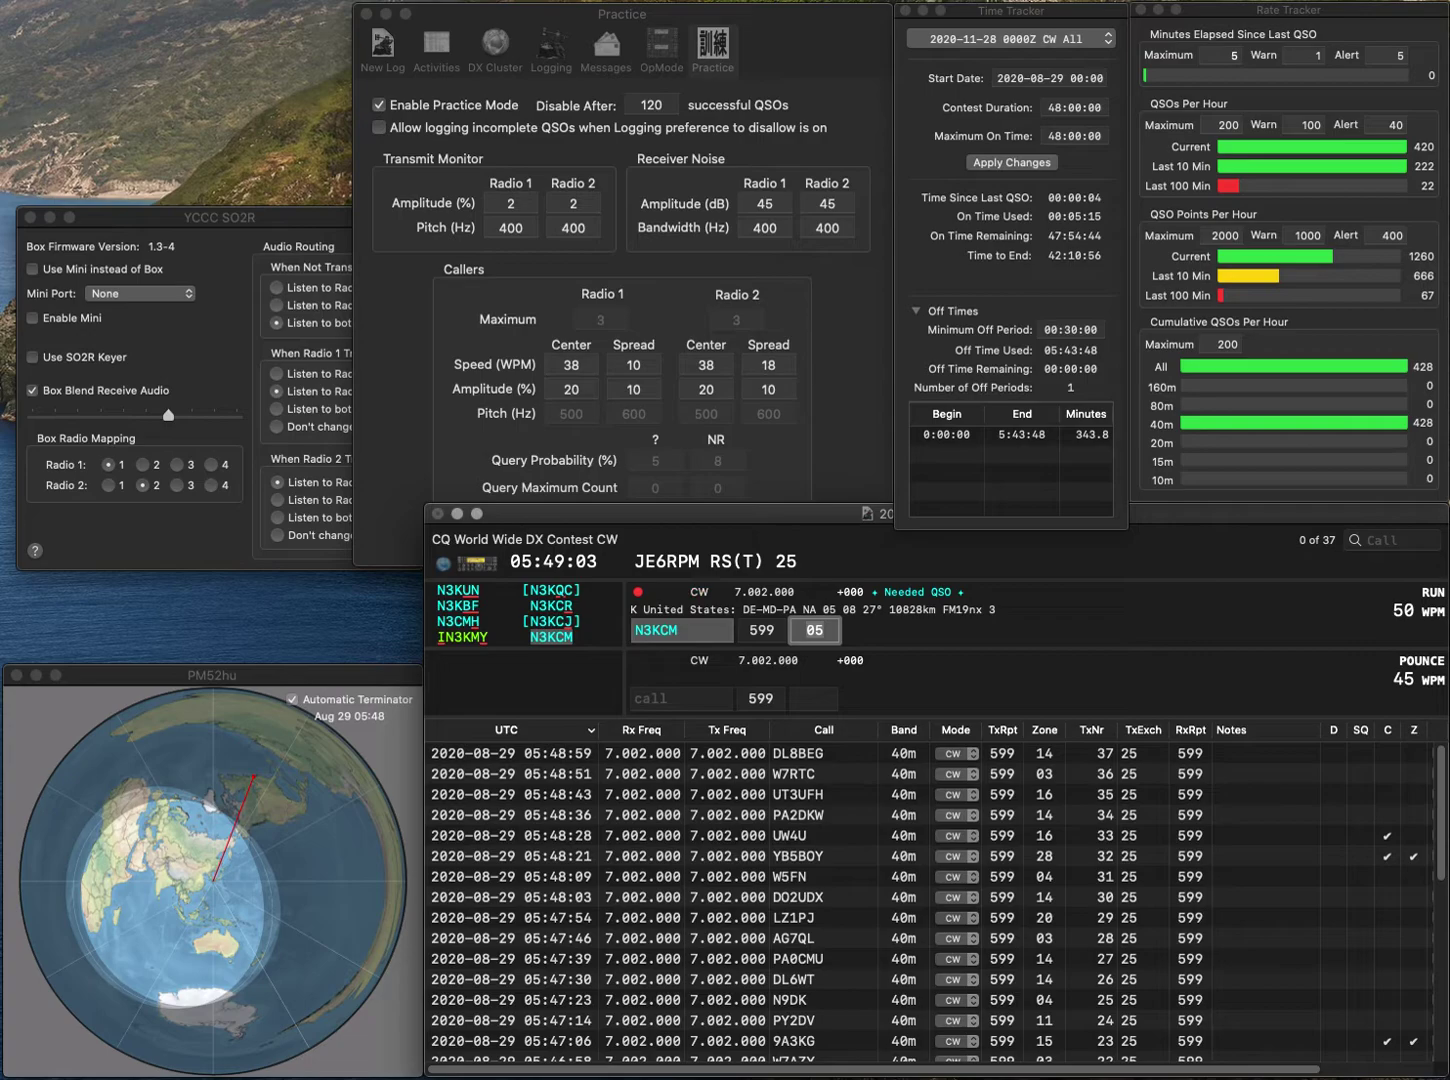
pyautogui.press('Return')
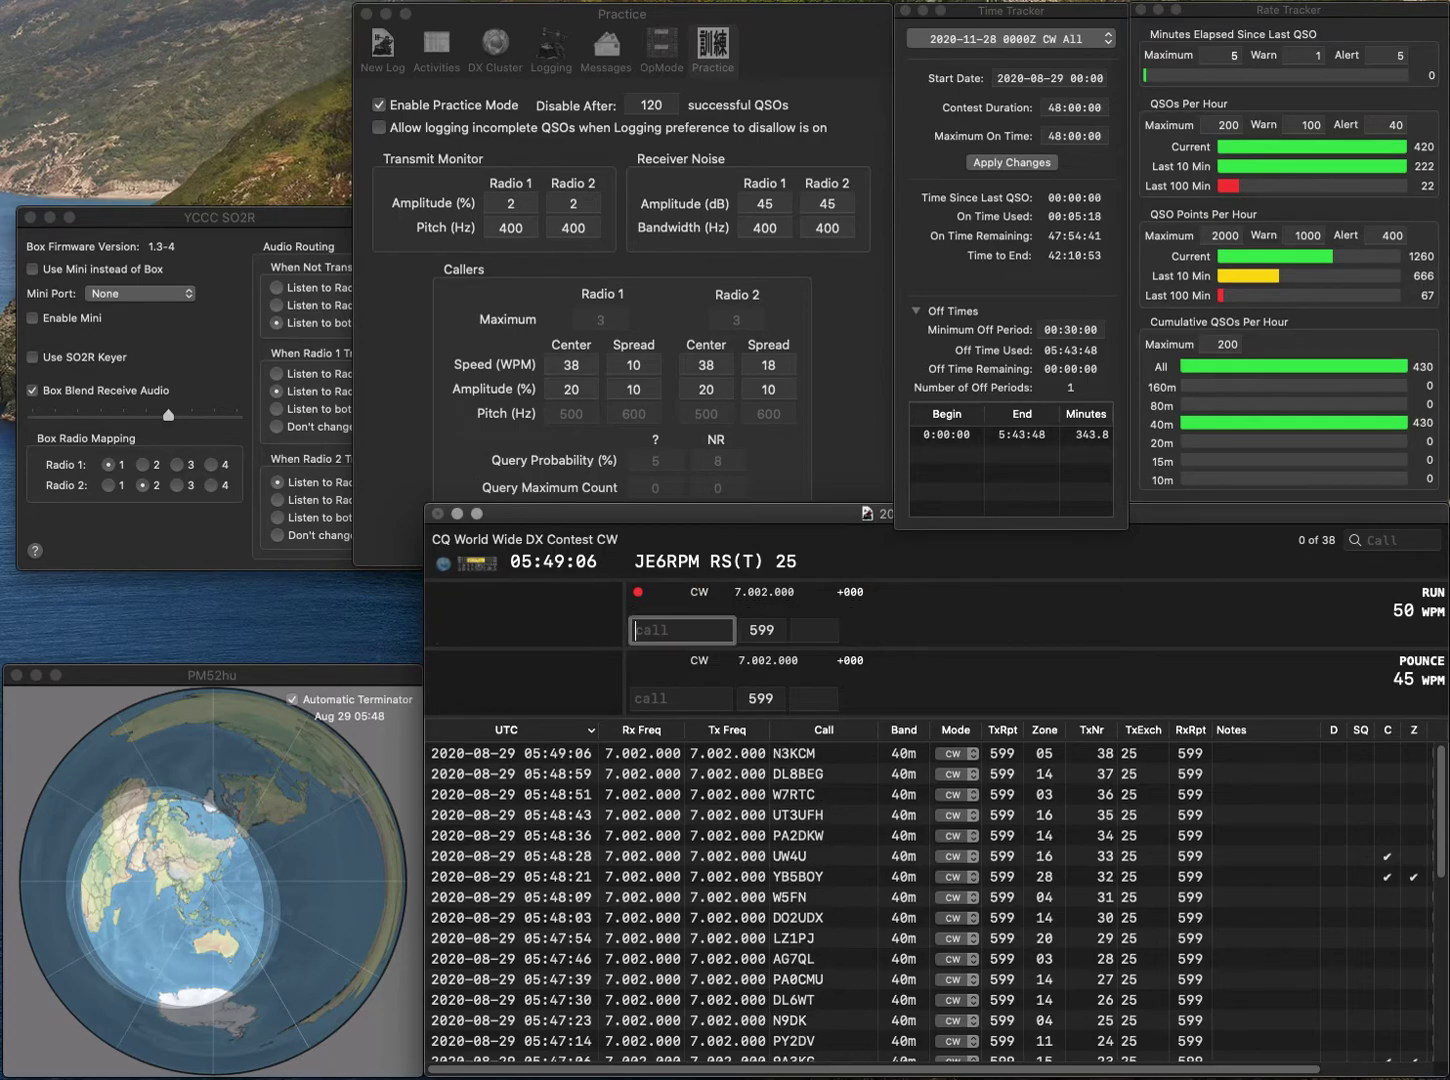
pyautogui.write('HK3OBA')
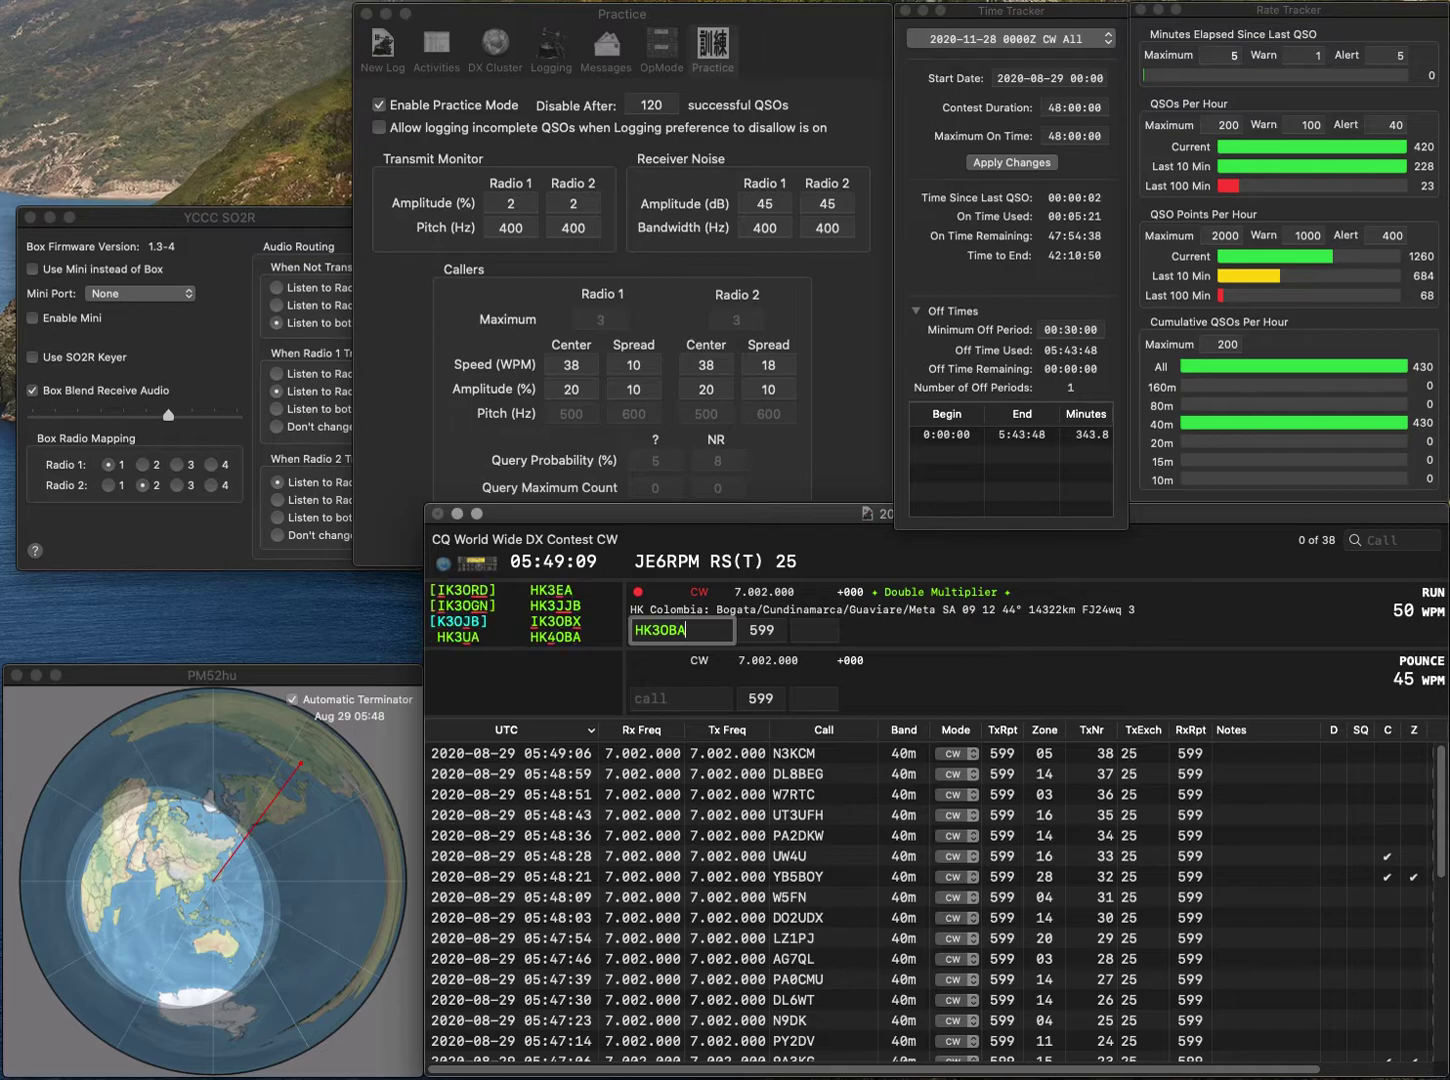
pyautogui.press('space')
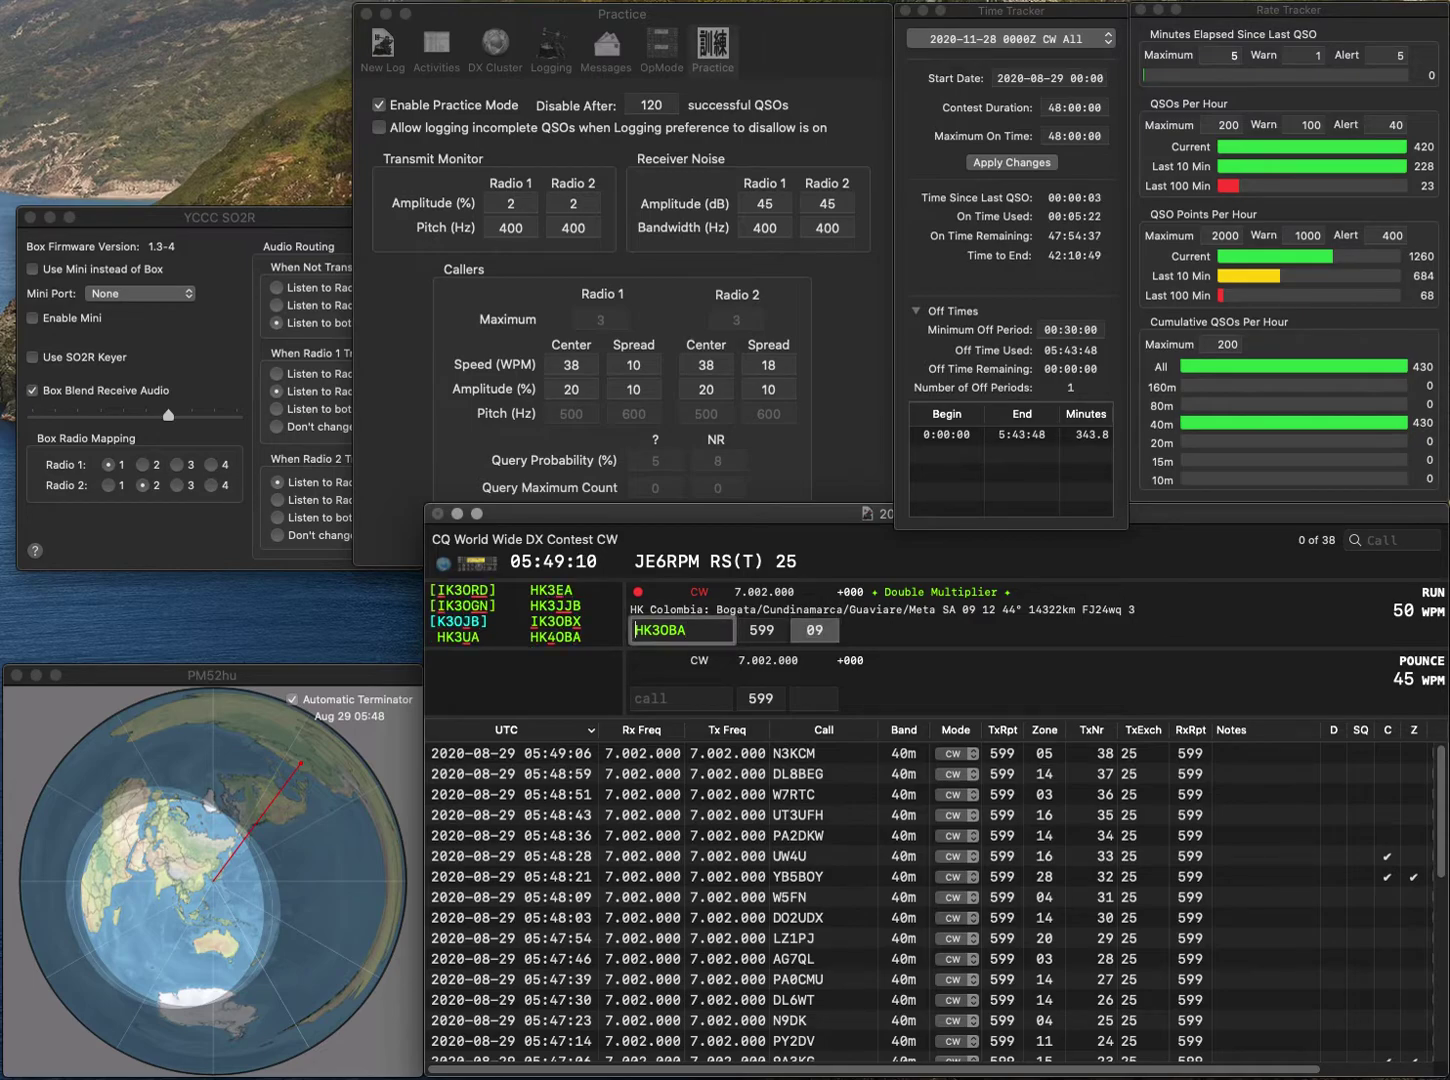
pyautogui.press('Right')
pyautogui.press('Delete')
pyautogui.write('4')
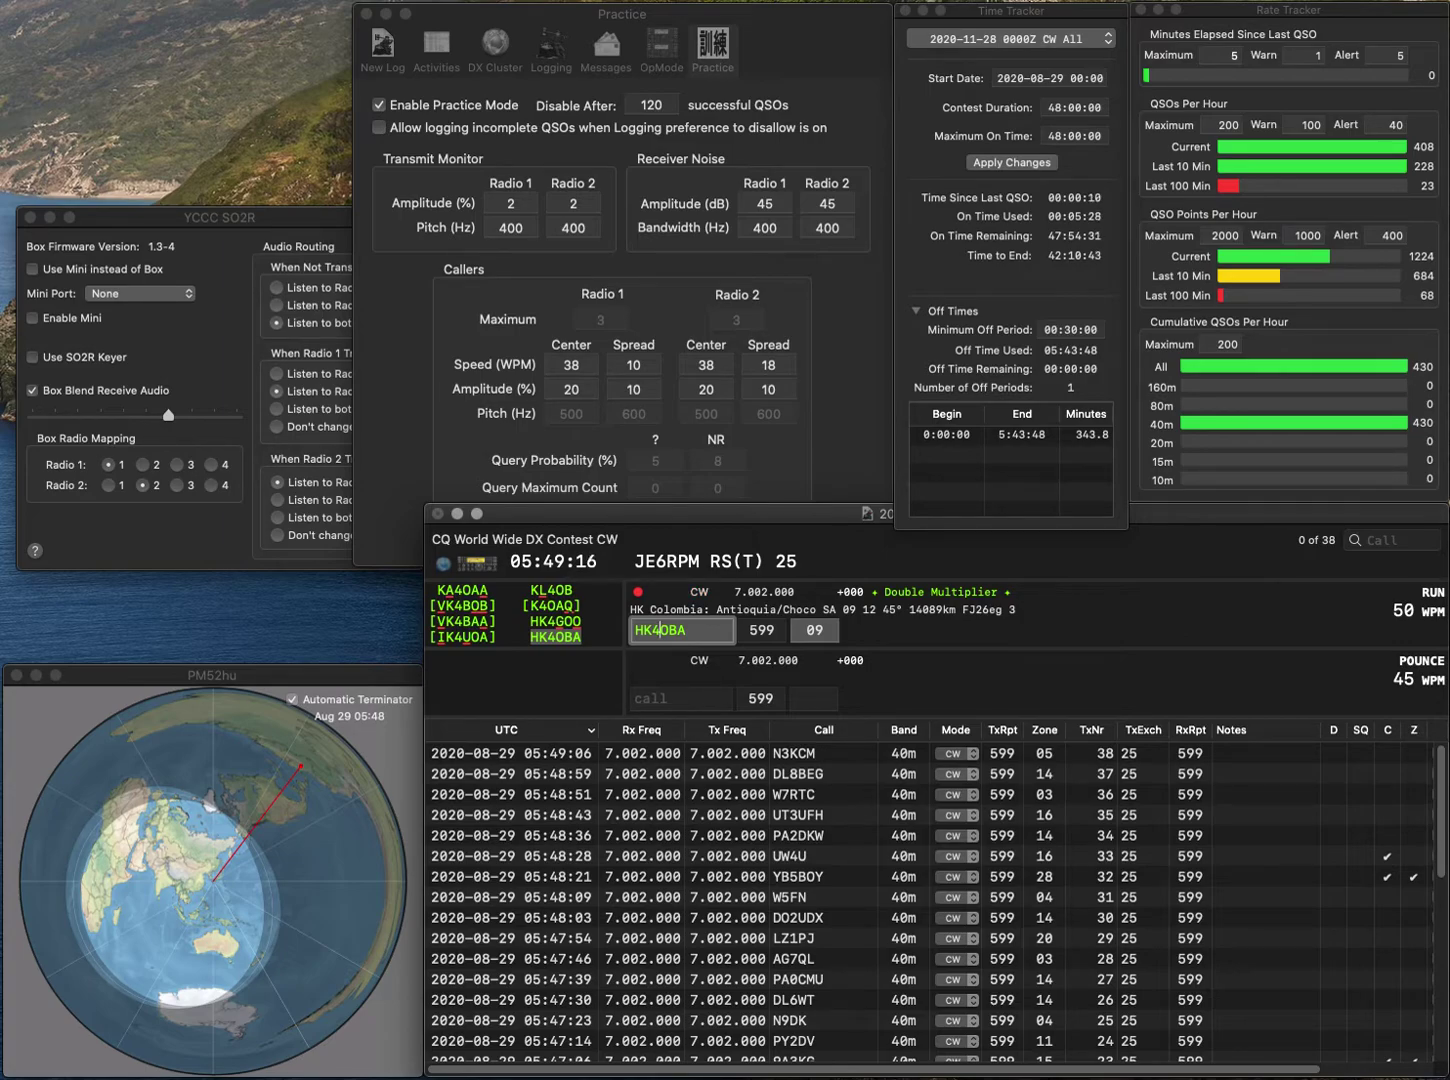
pyautogui.press('Return')
pyautogui.write('M0RNW')
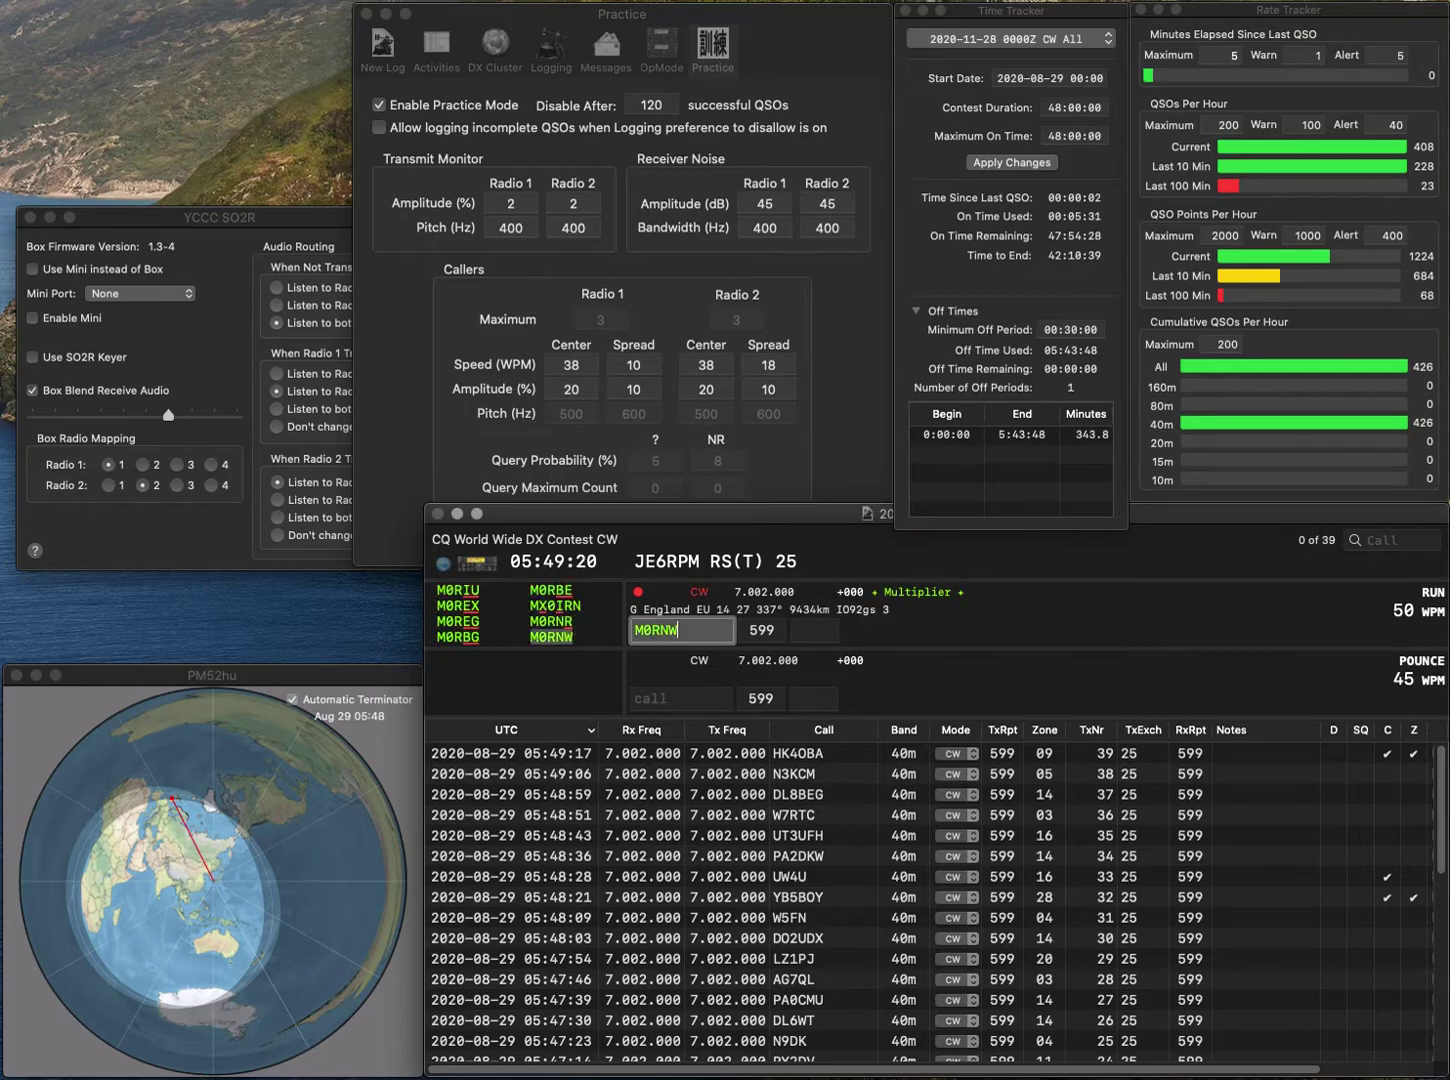
pyautogui.press('space')
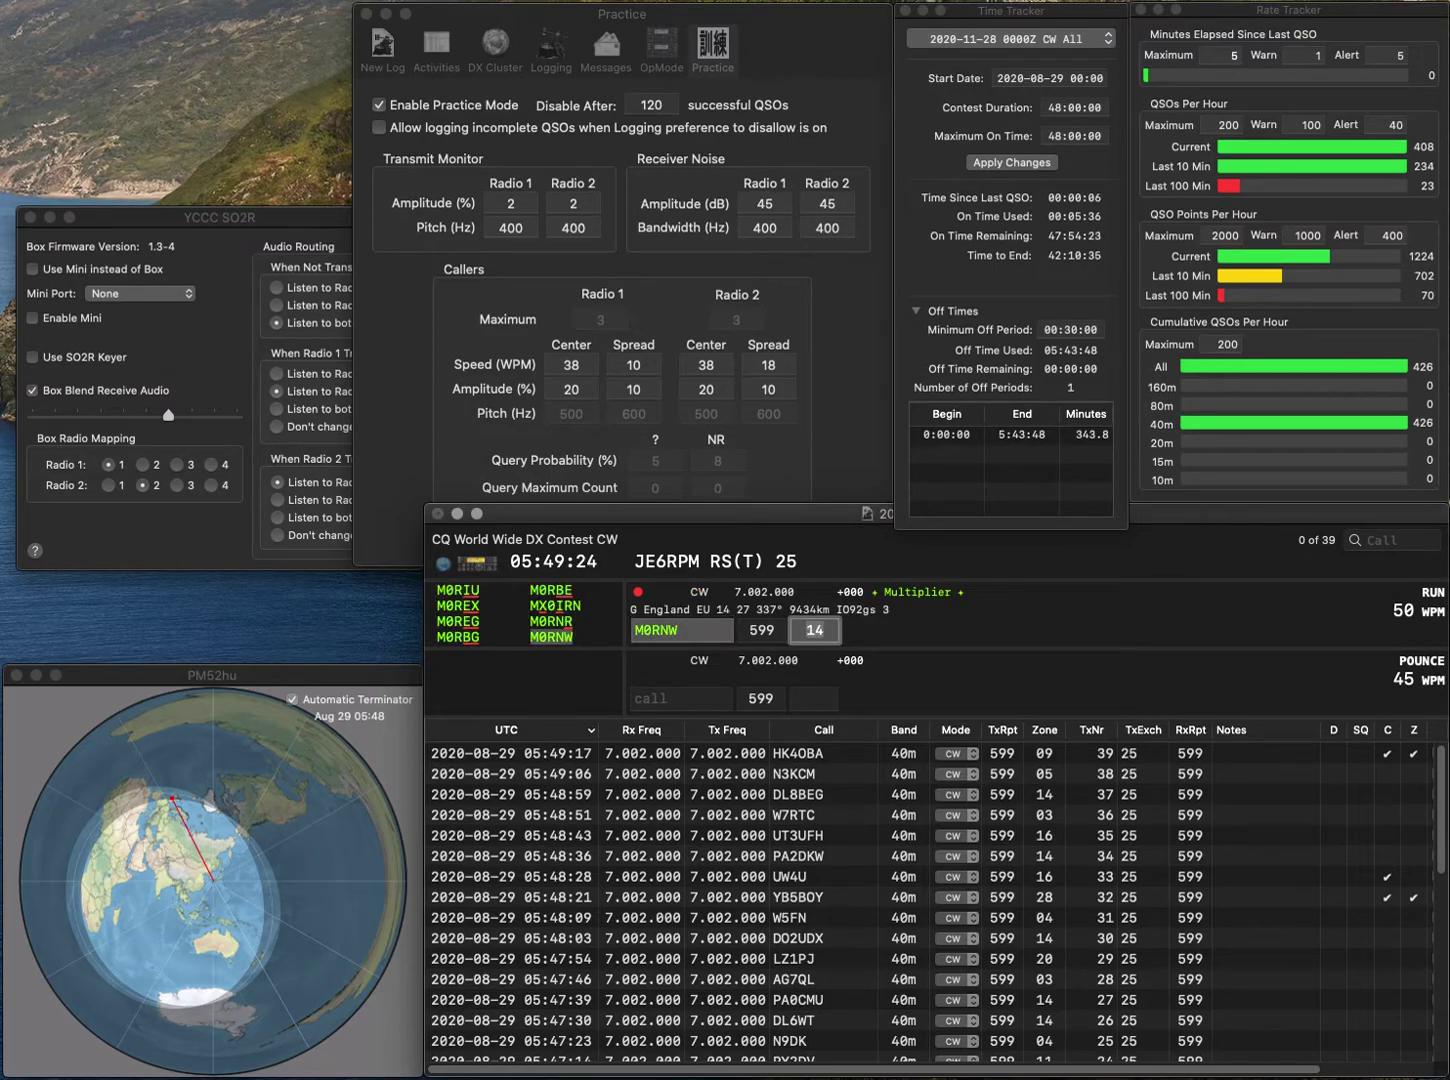
pyautogui.press('Return')
pyautogui.write('E')
pyautogui.press('BackSpace')
pyautogui.write('YO6FP')
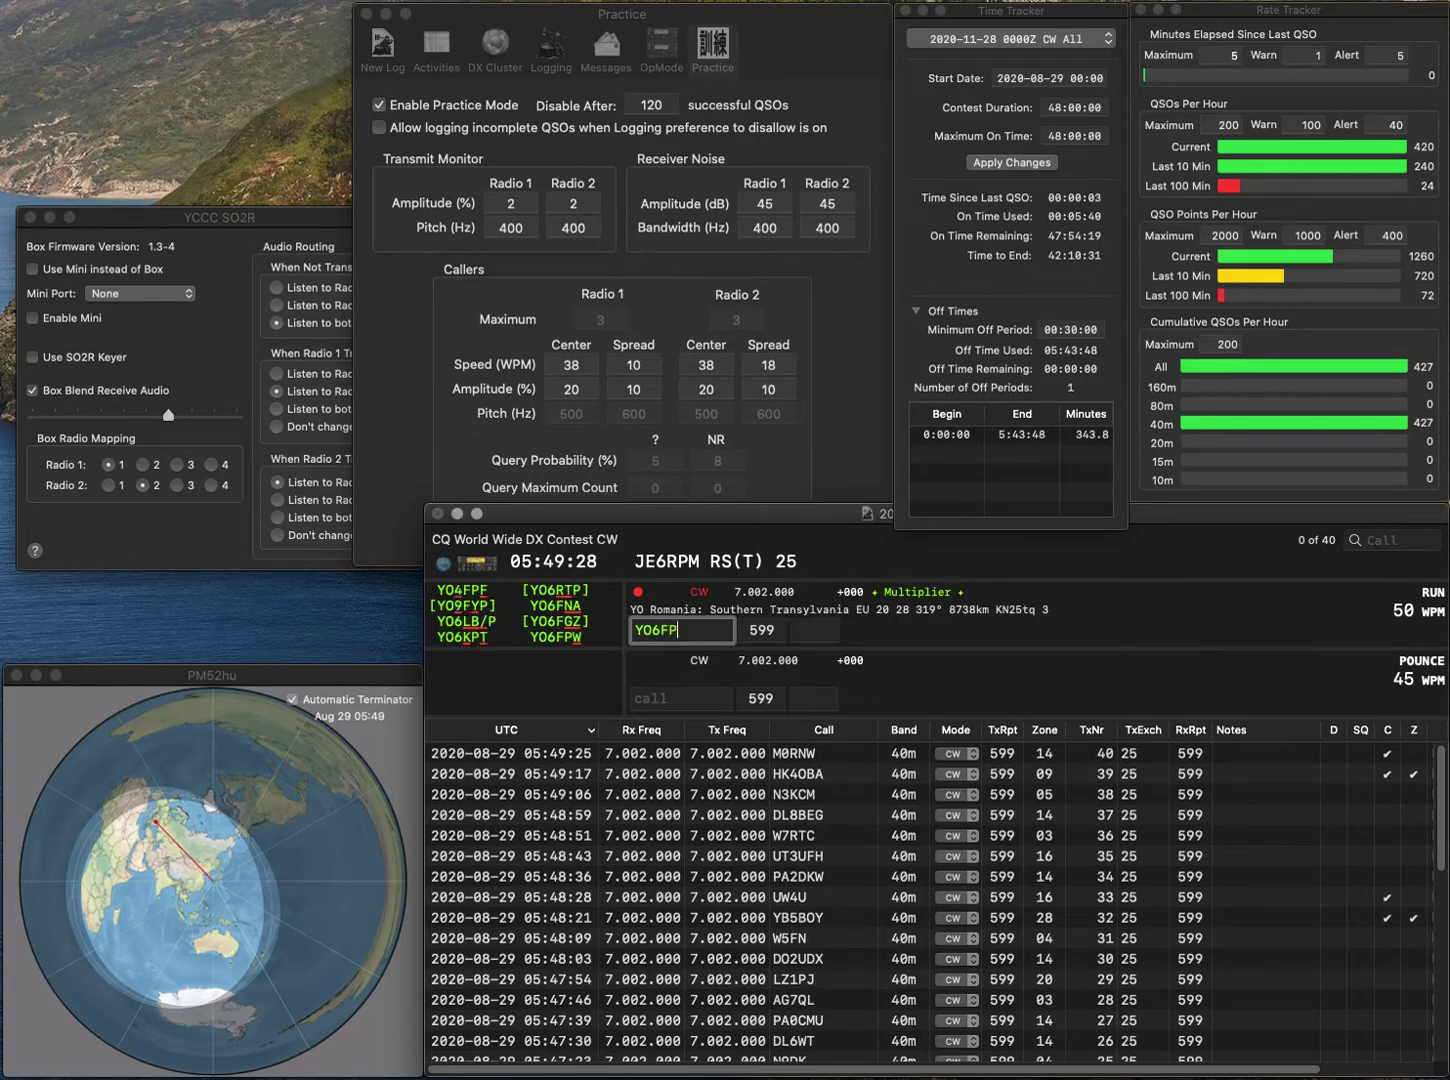
pyautogui.write('W')
pyautogui.press('space')
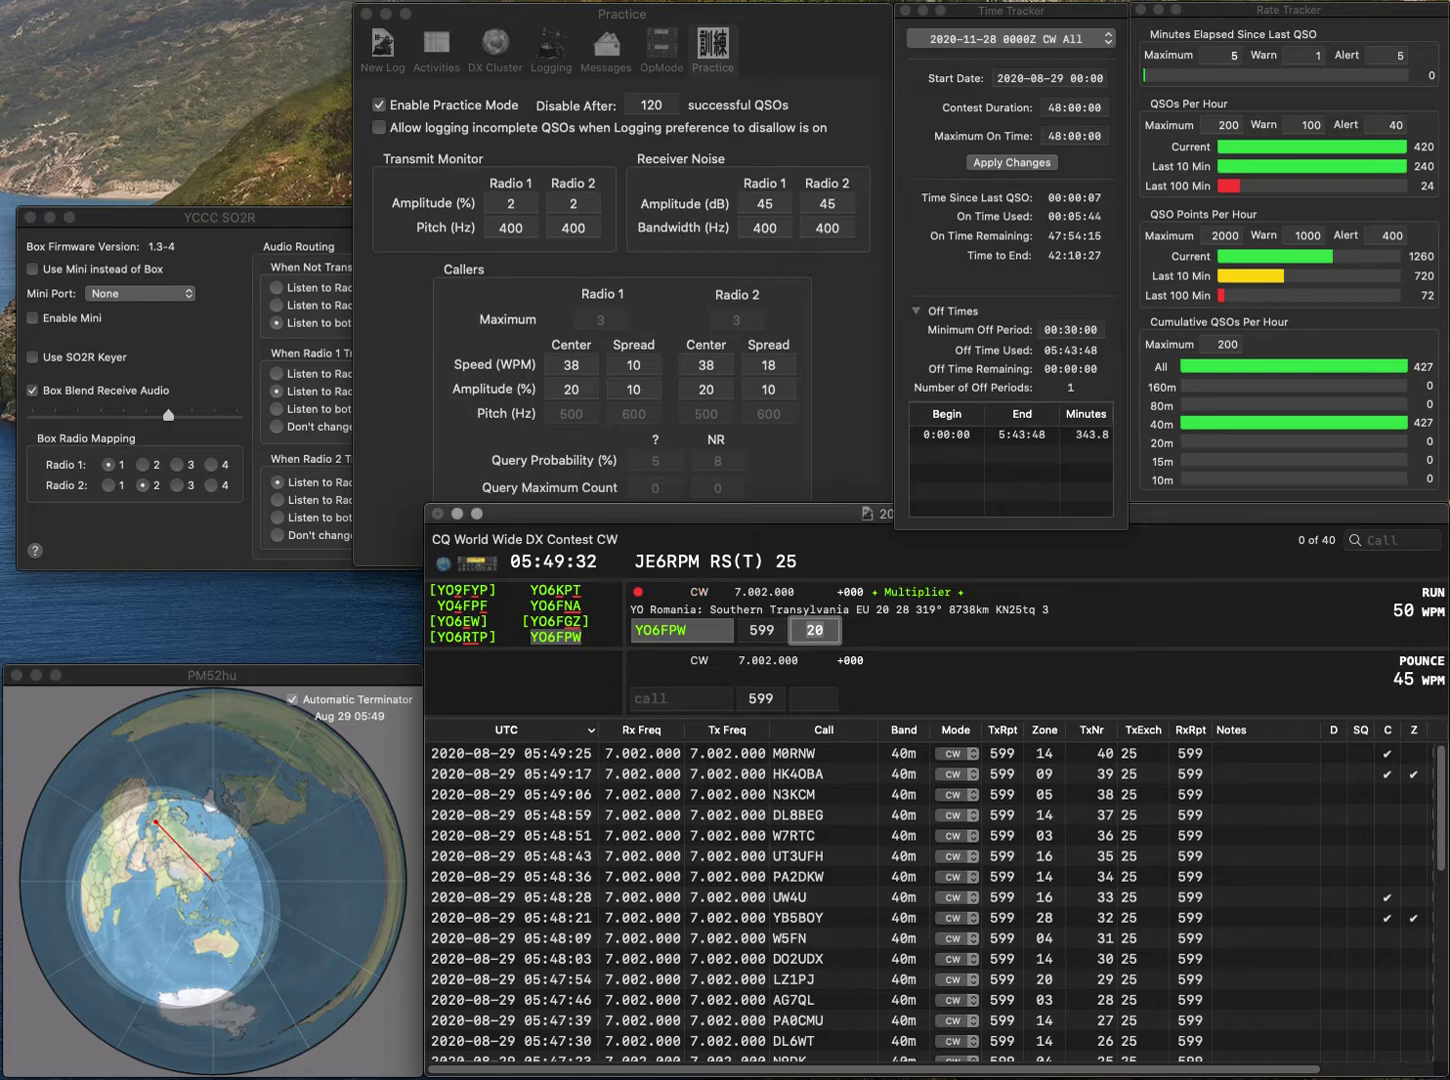
pyautogui.press('Return')
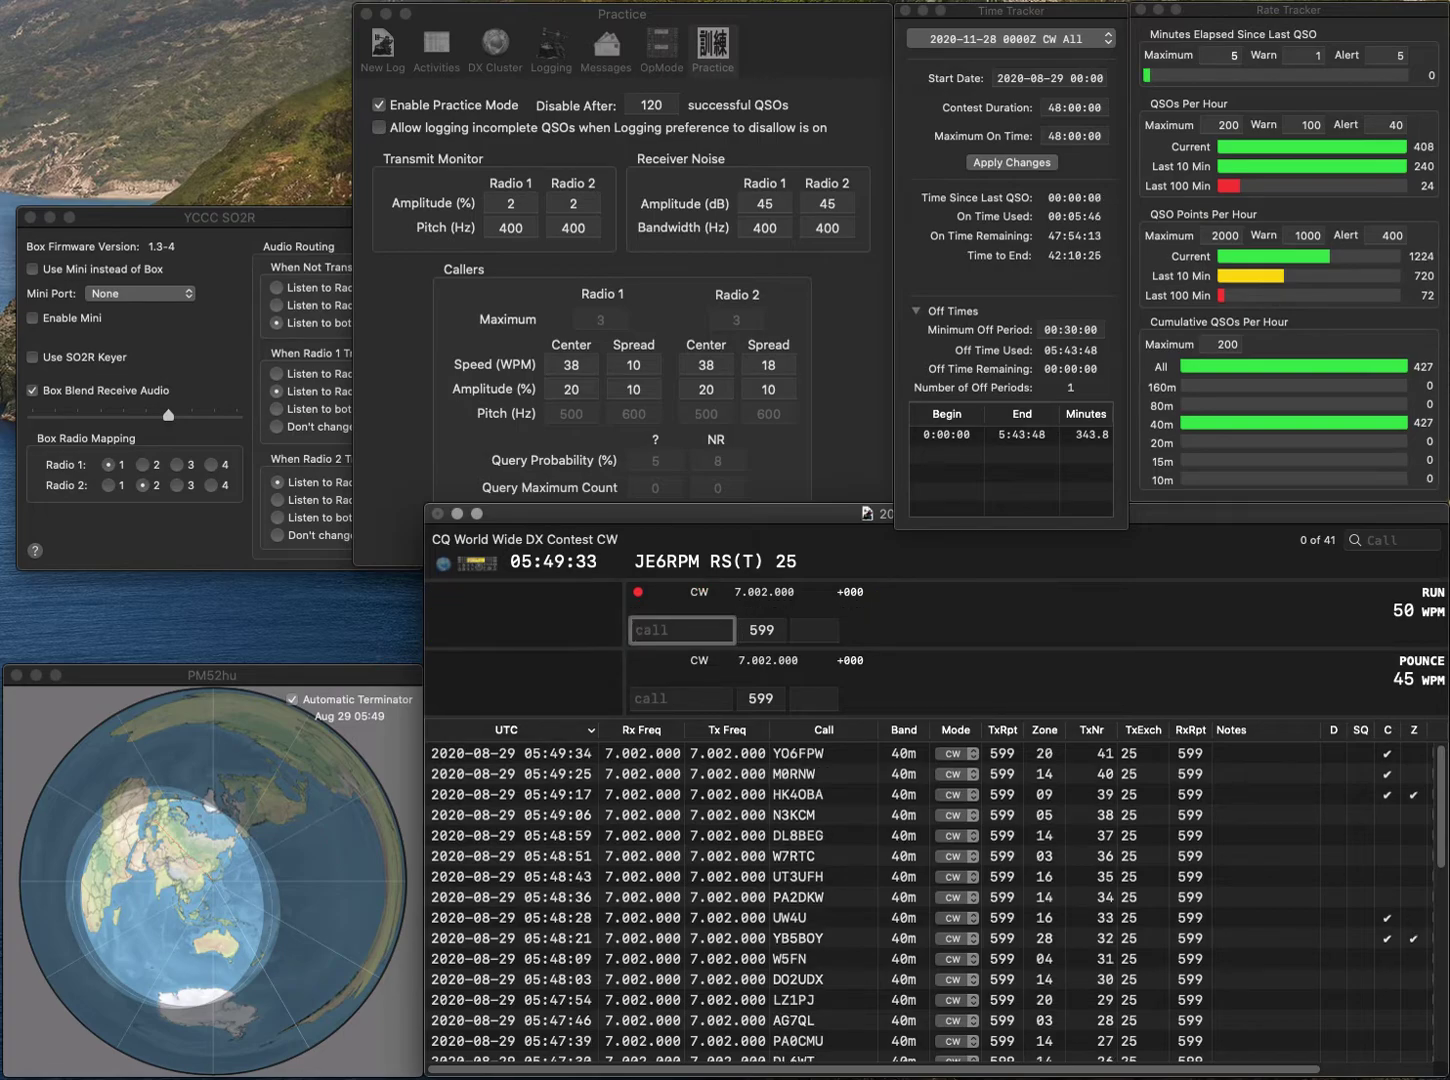
pyautogui.write('EA1RN')
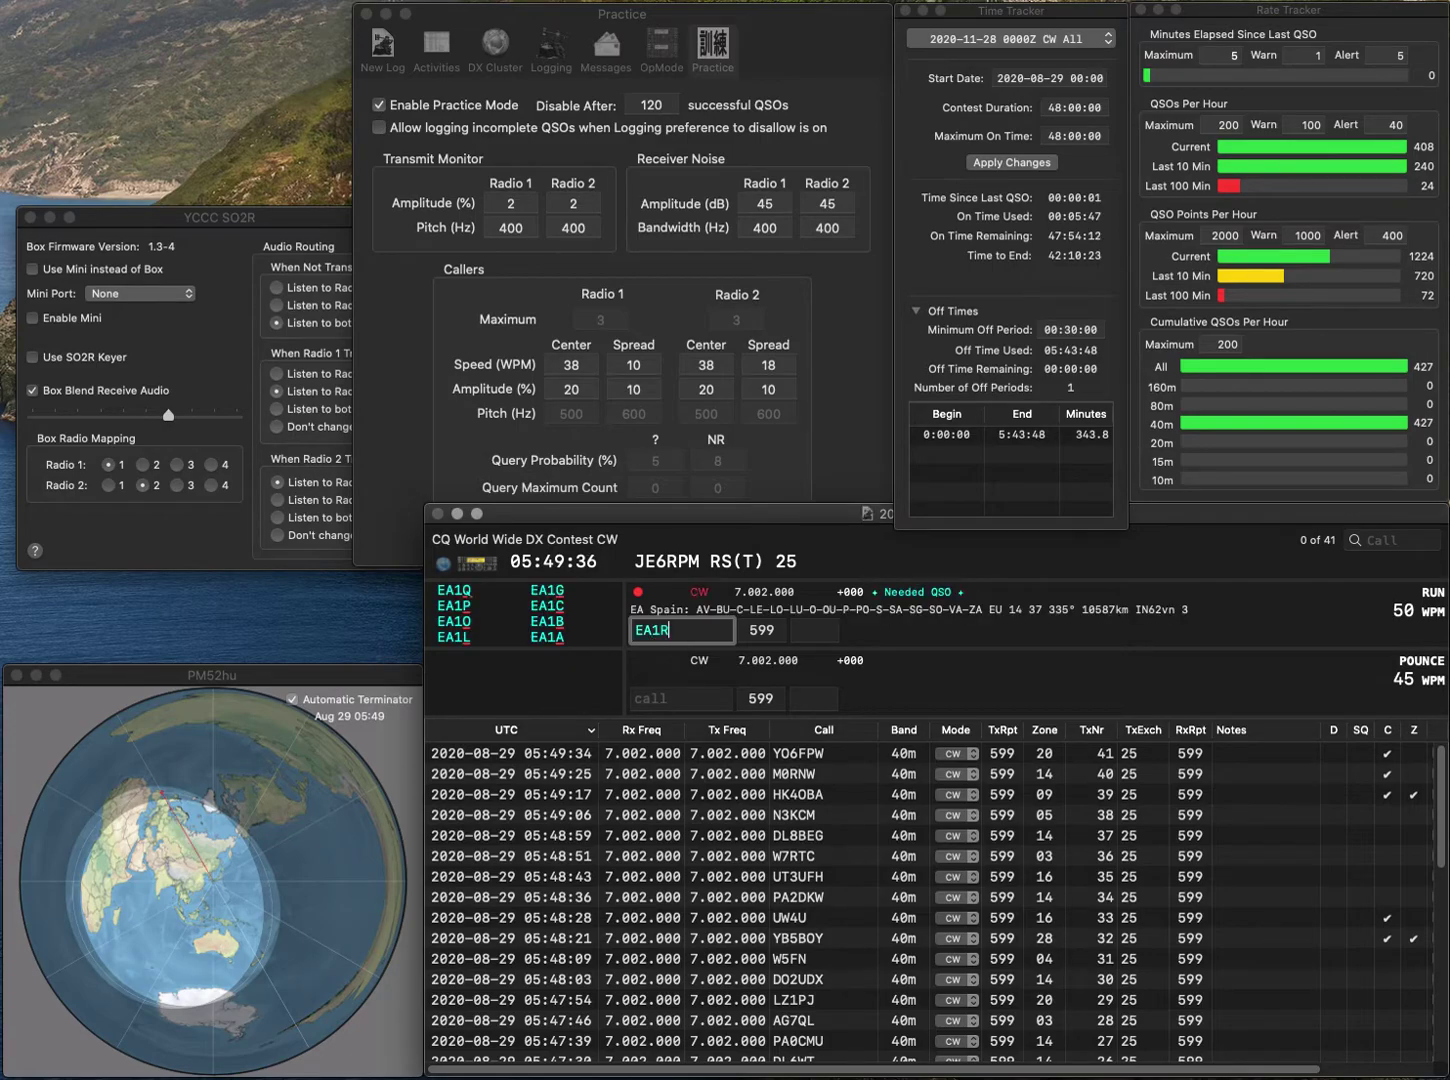
pyautogui.press('space')
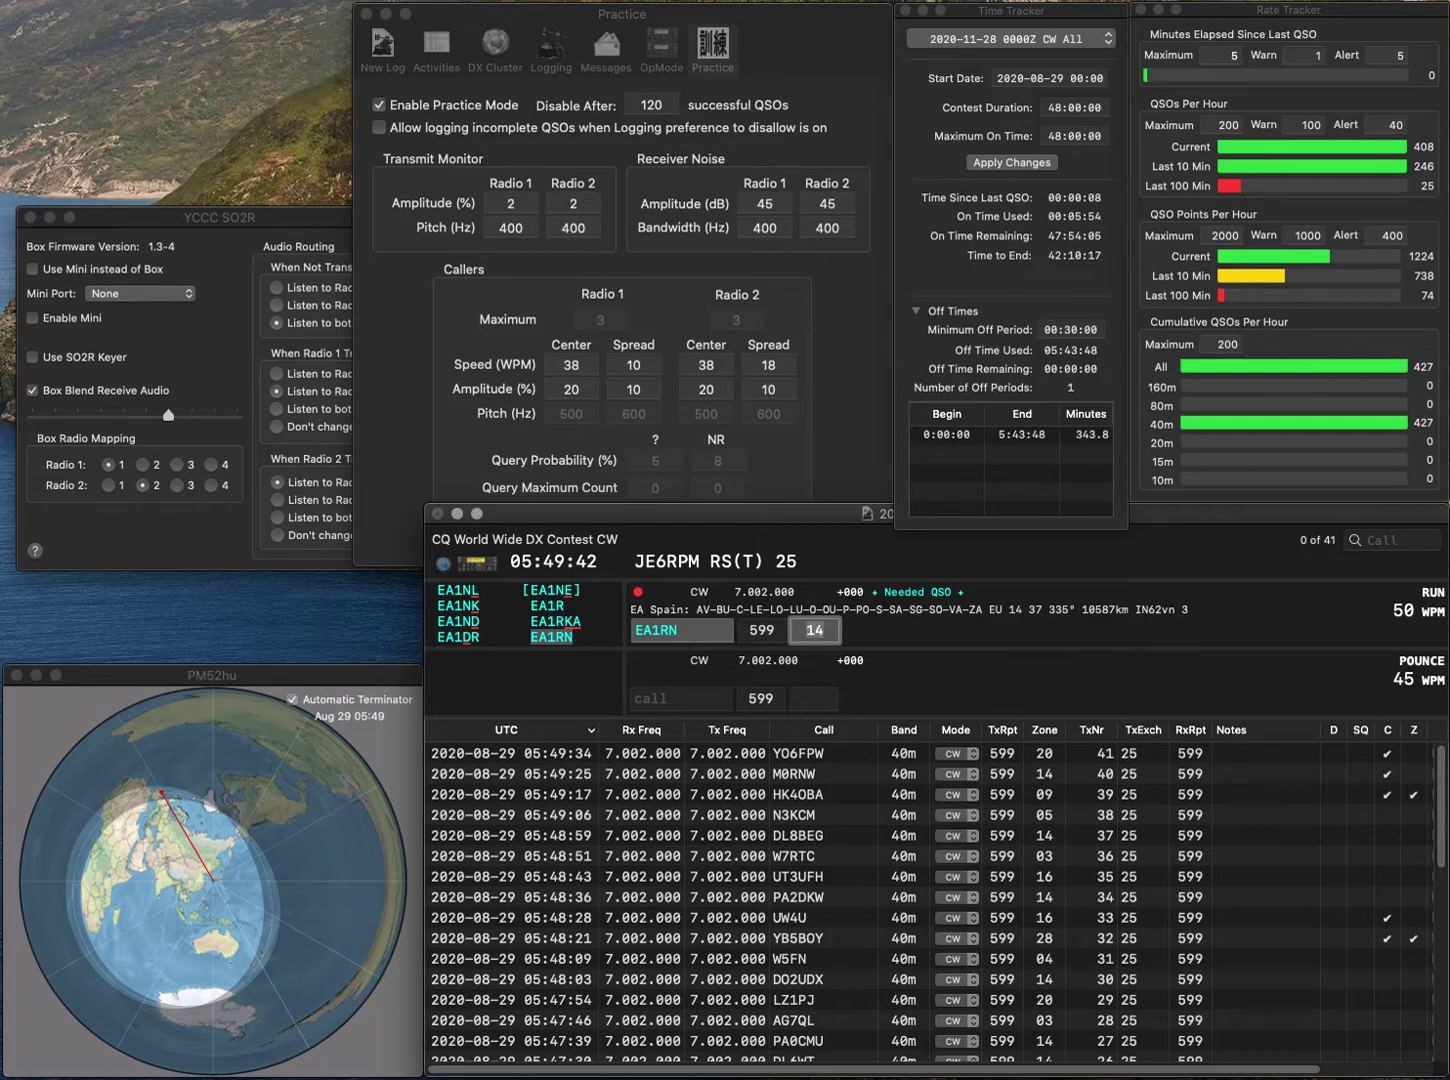
pyautogui.press('Return')
# - Enter the call W8HKS on the run radio, correct it to W8HCS, and log the contact with zone 04
pyautogui.write('W8HKS')
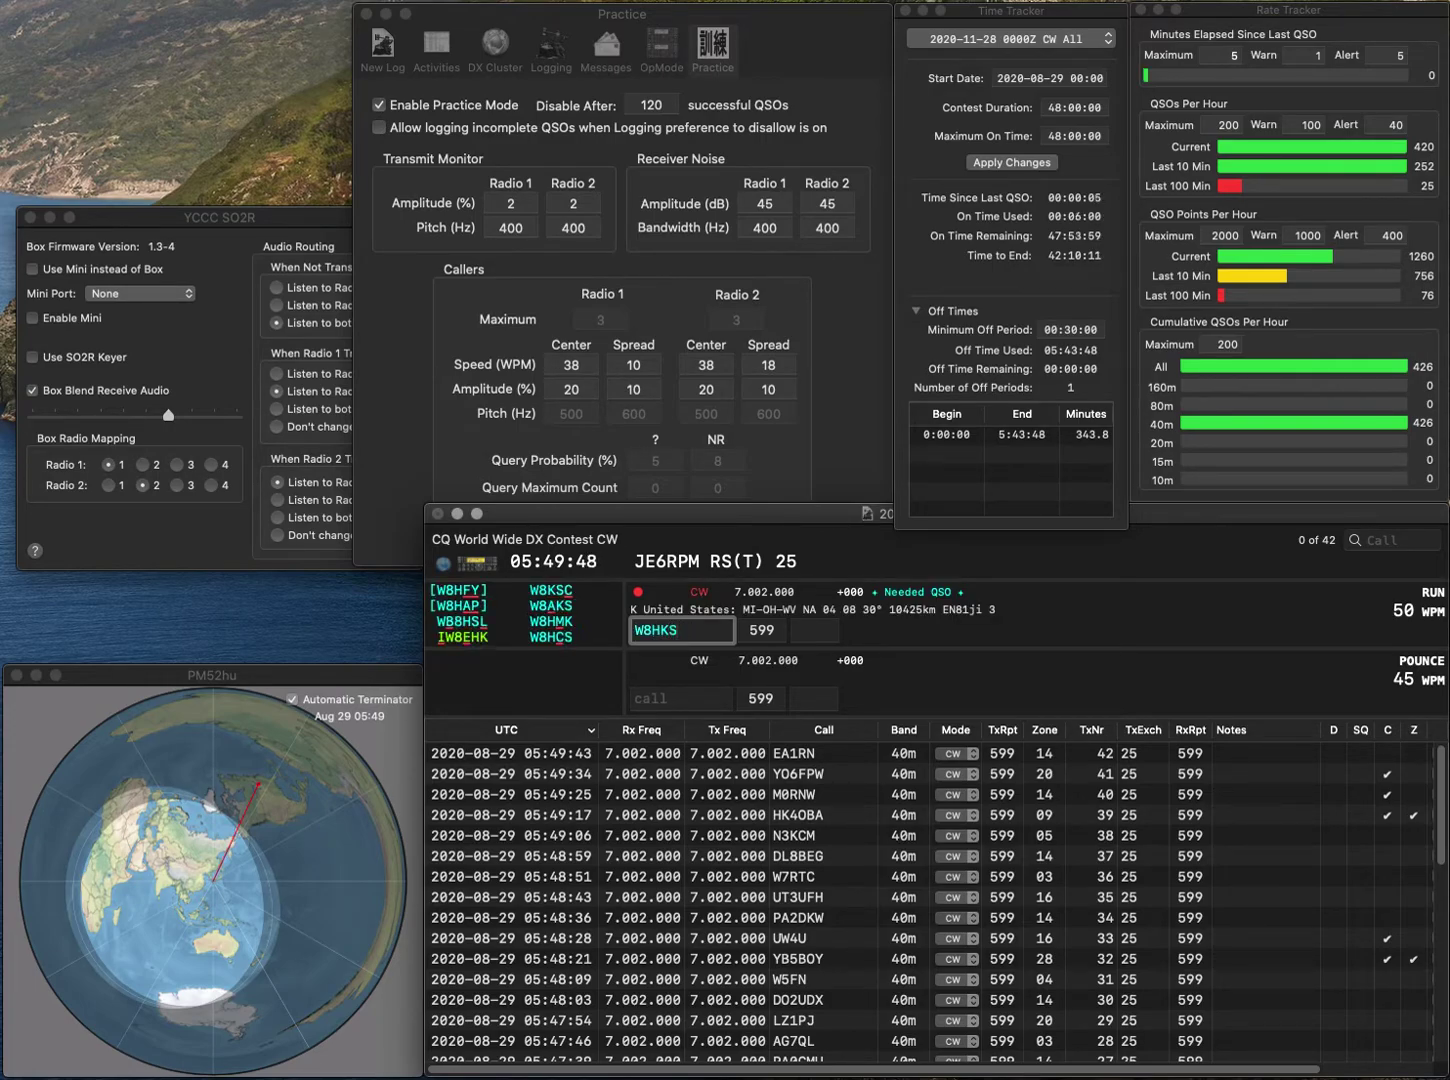
pyautogui.press('BackSpace')
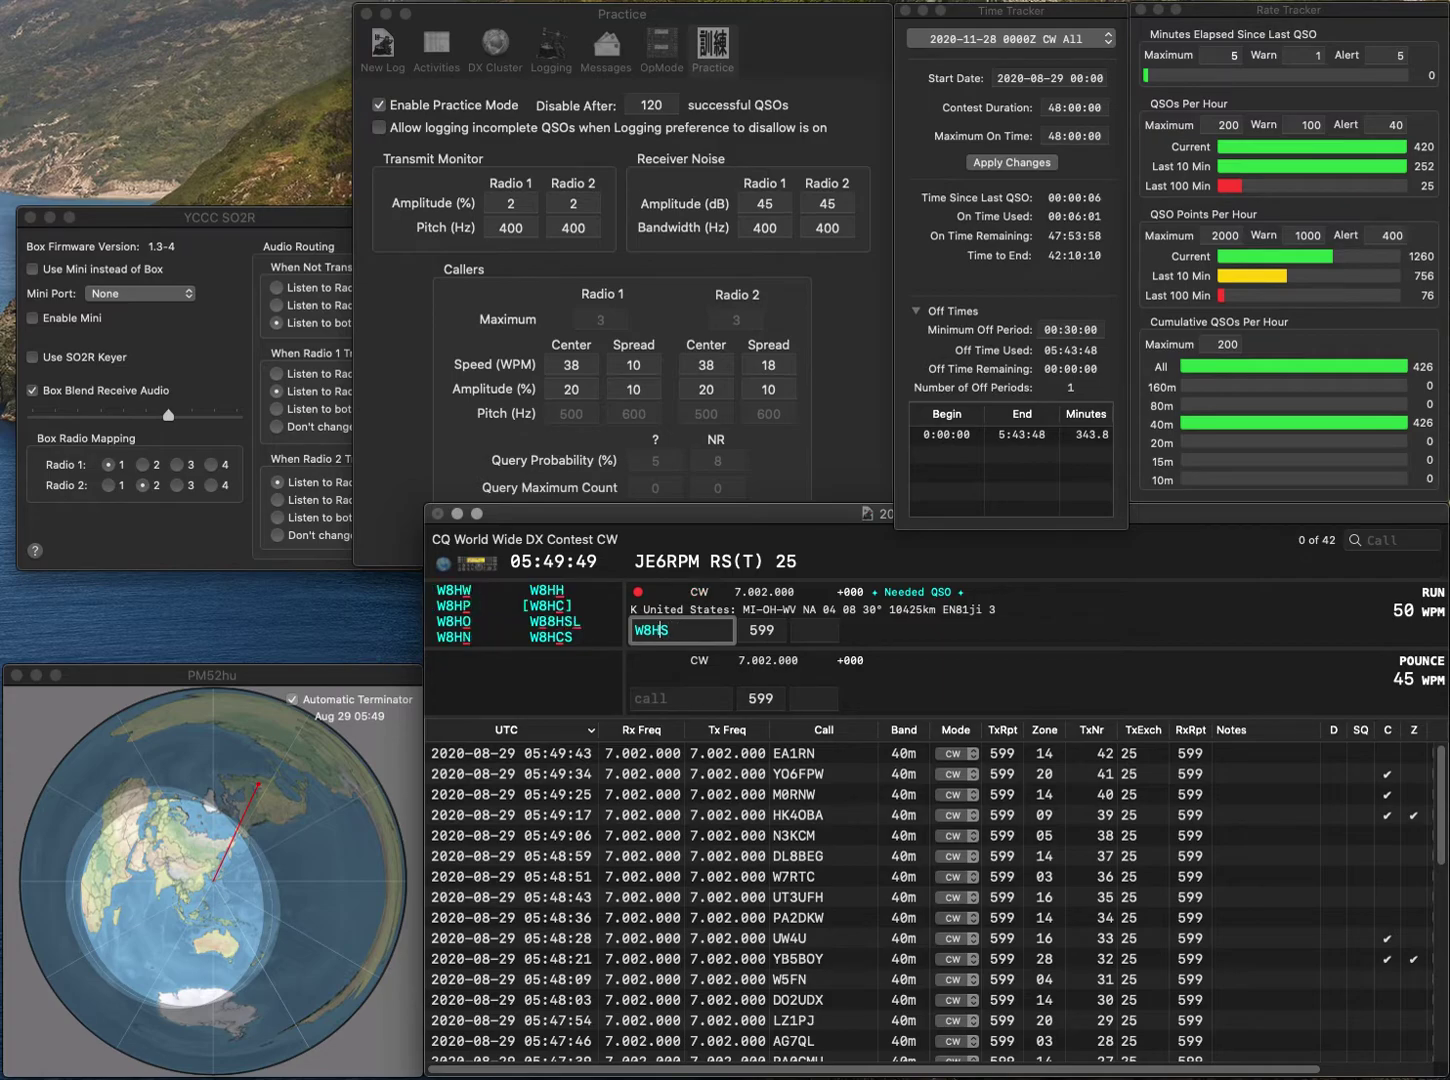
pyautogui.write('C')
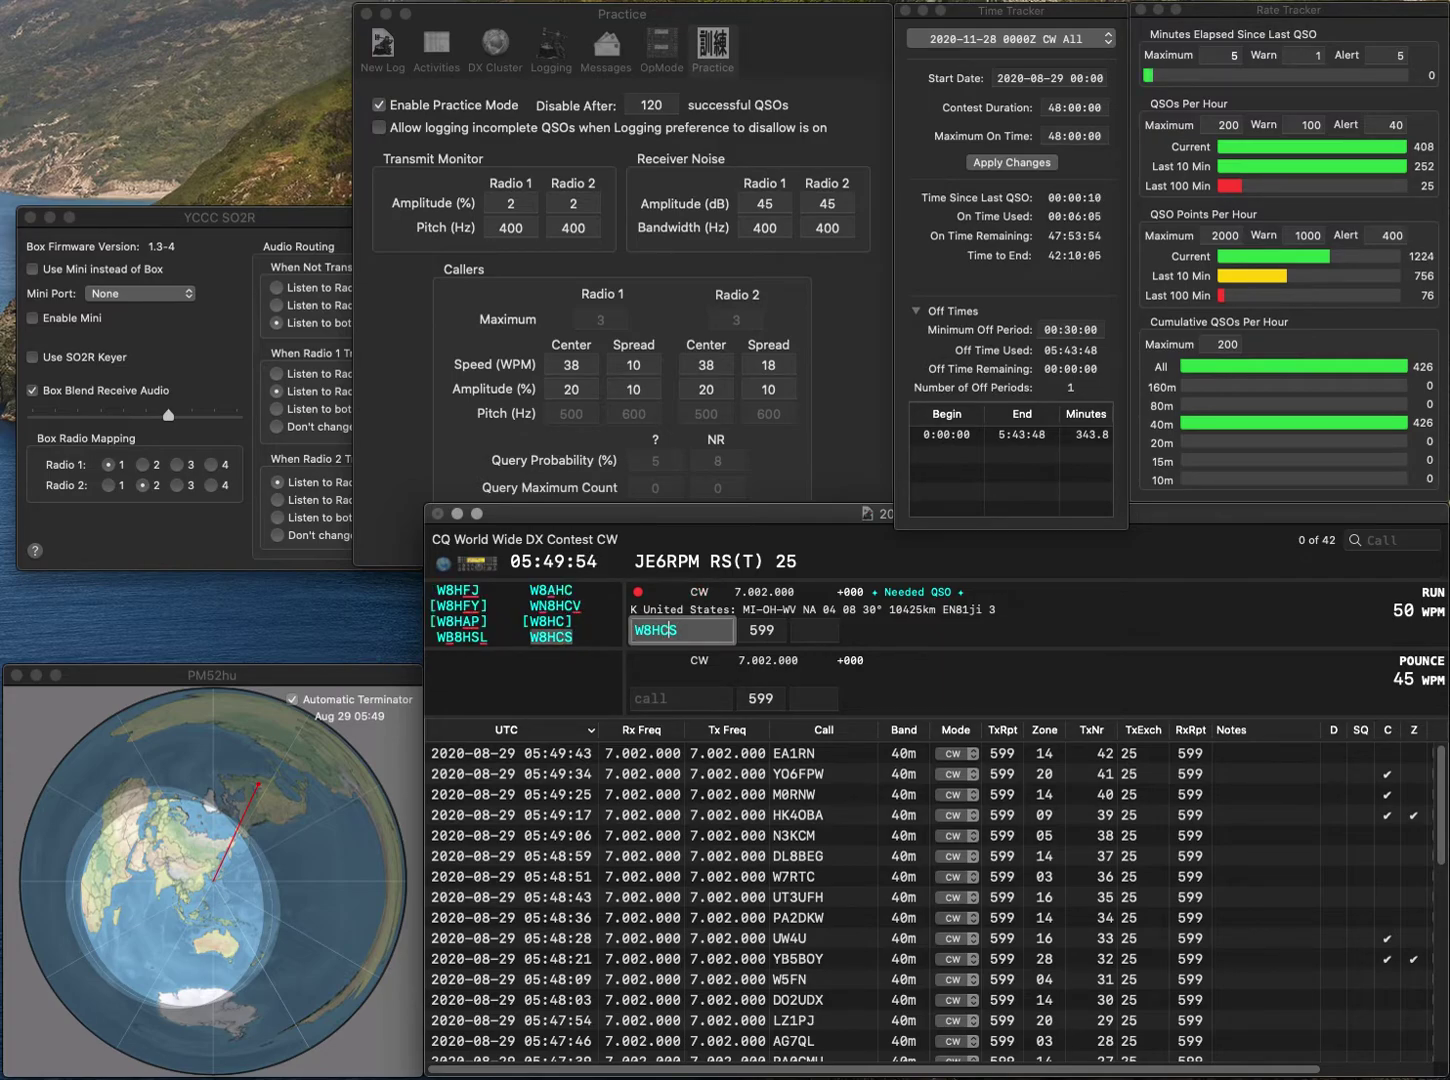
pyautogui.press('Return')
pyautogui.write('KJ6AYQ')
pyautogui.press('space')
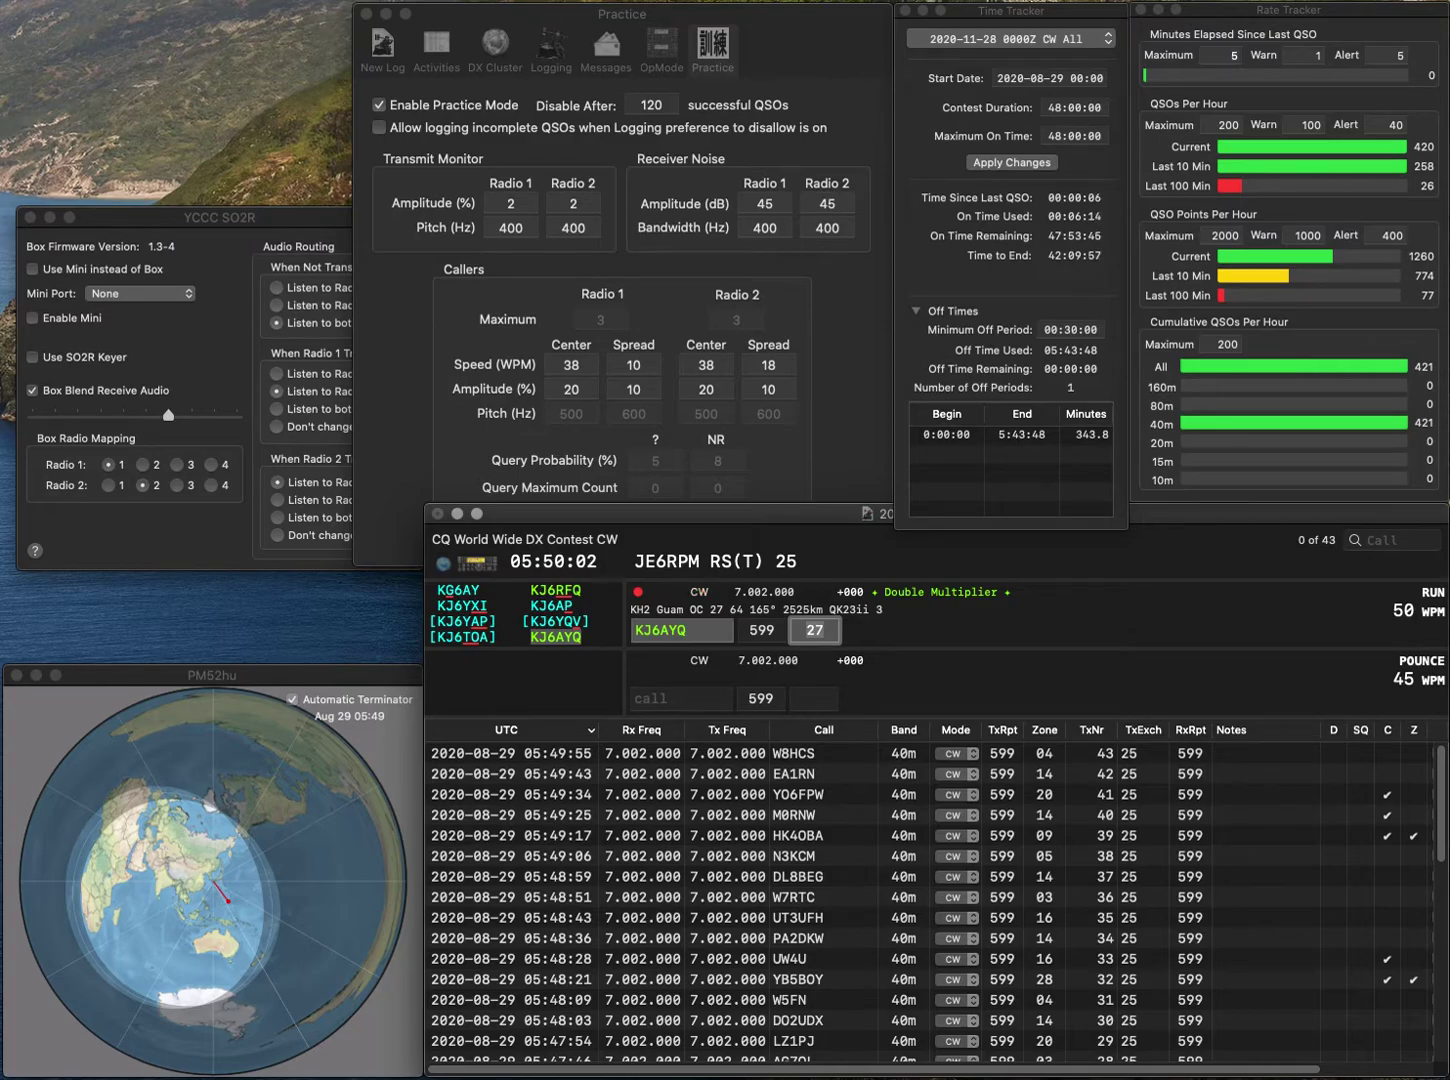
pyautogui.press('Return')
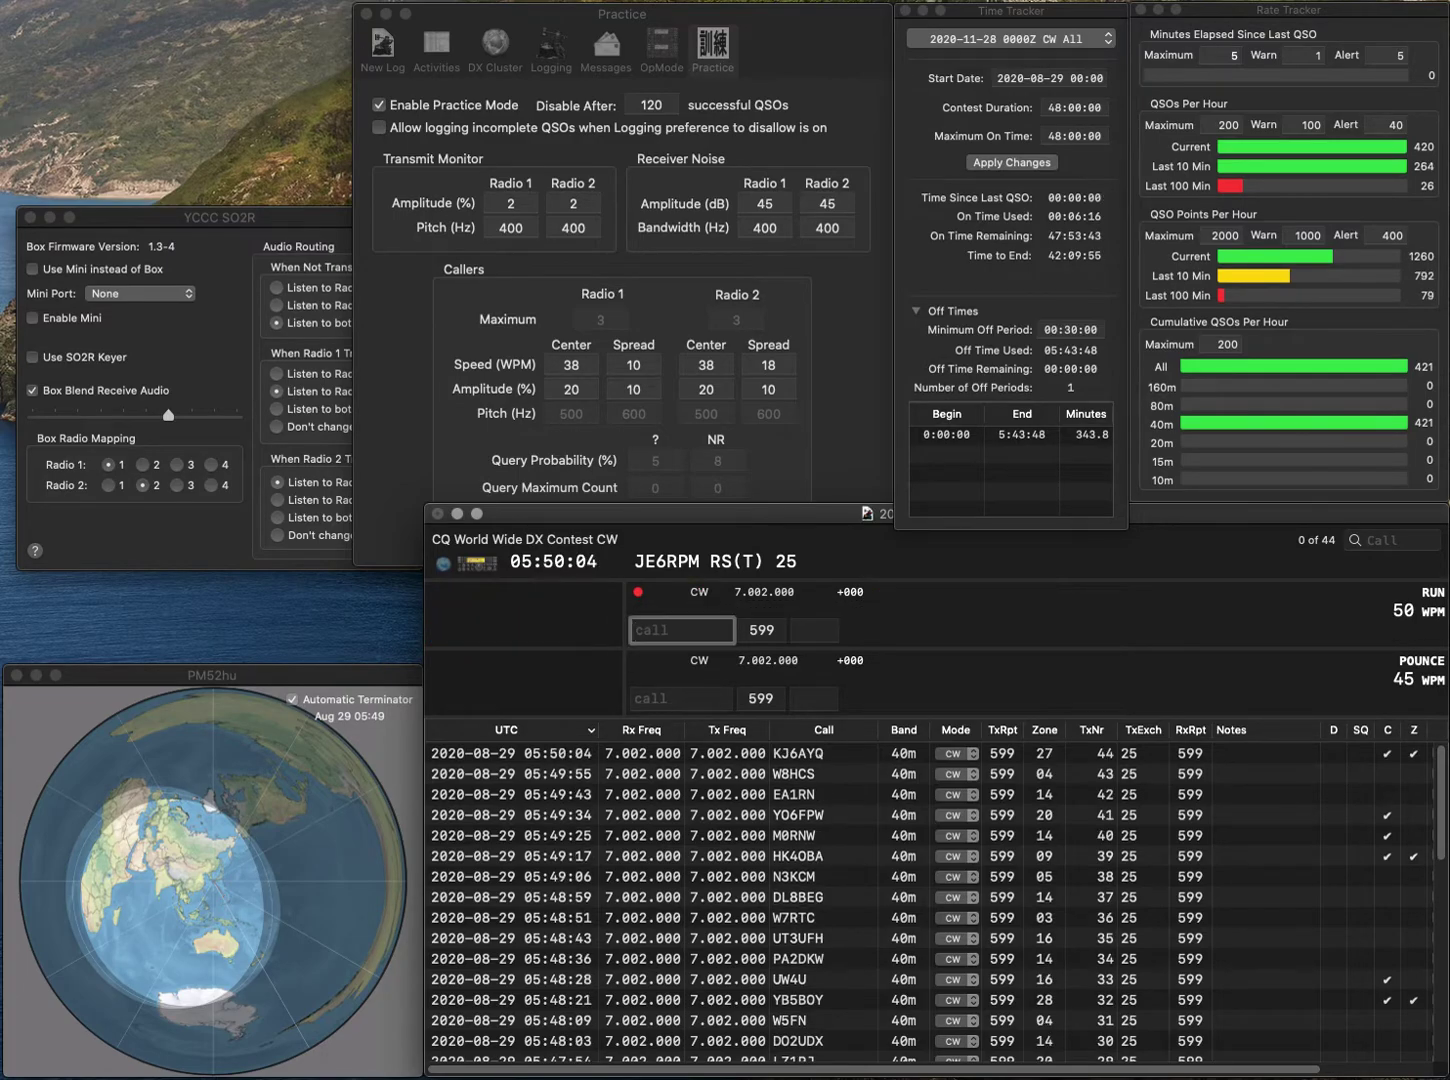
pyautogui.write('JI4W')
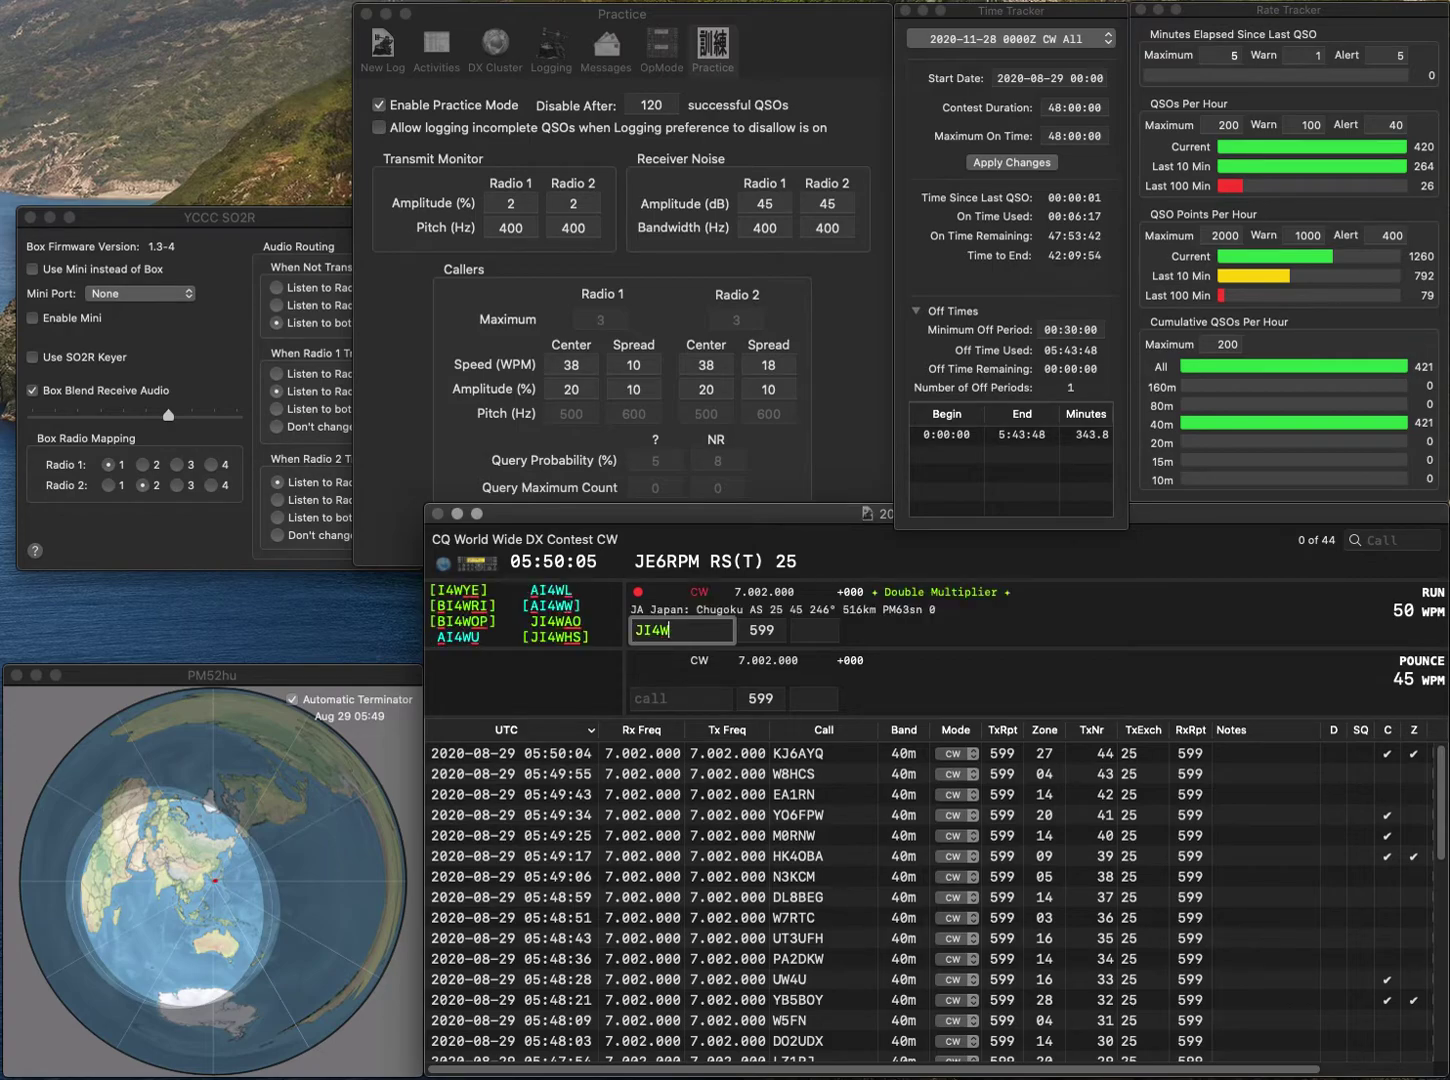
pyautogui.write('HS')
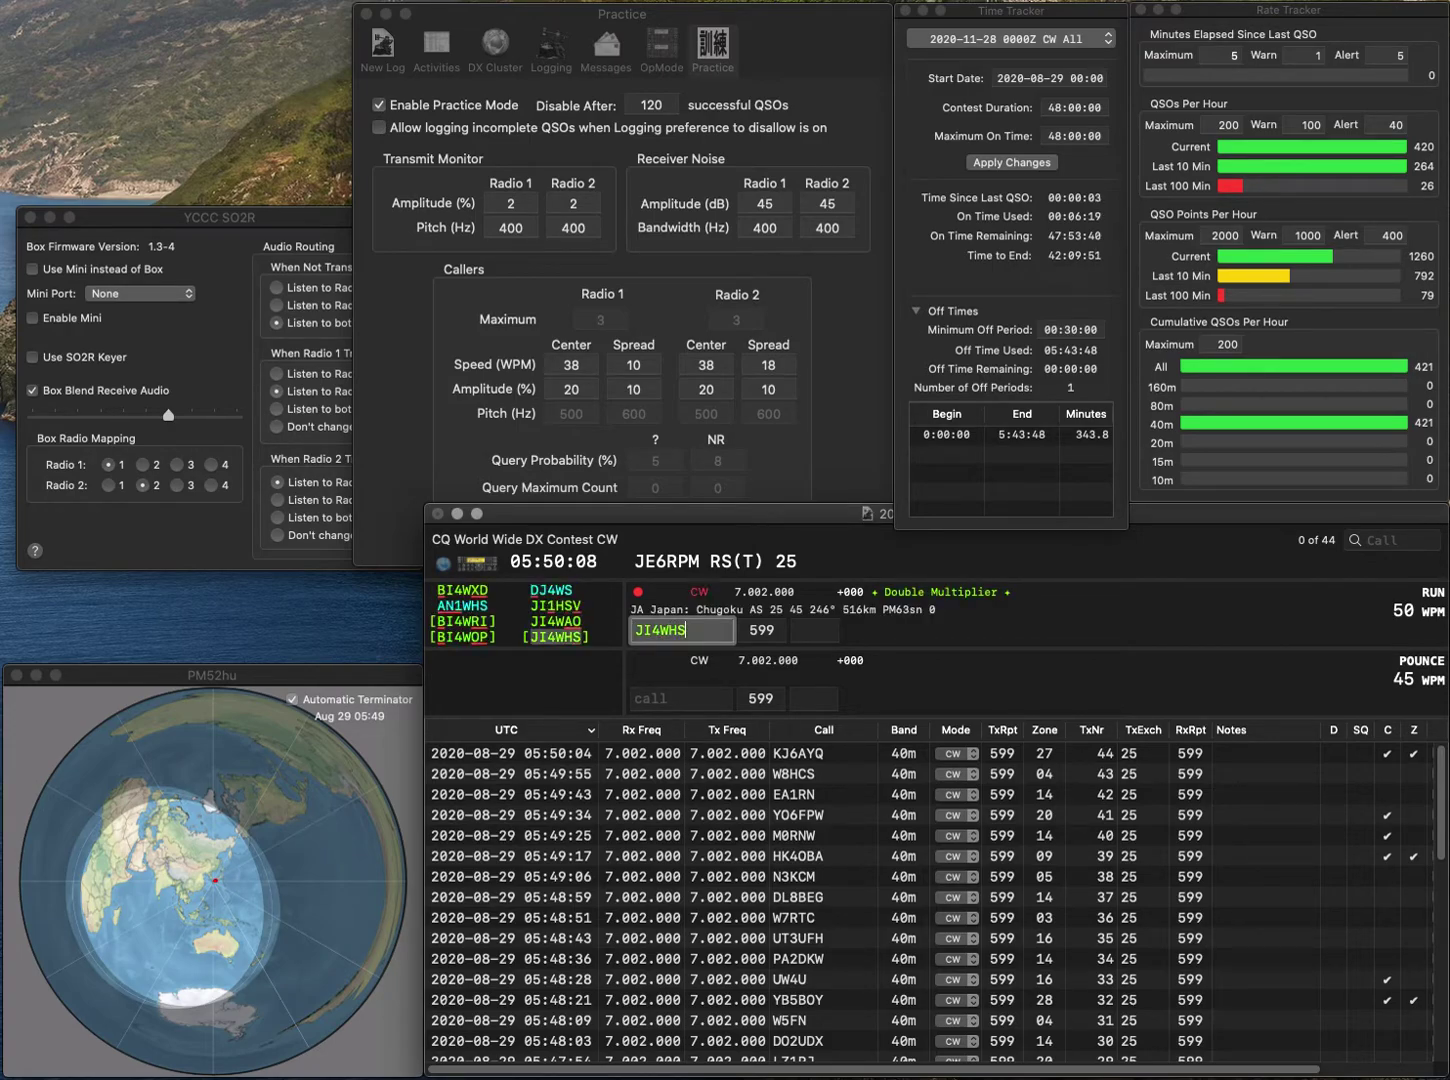
pyautogui.press('space')
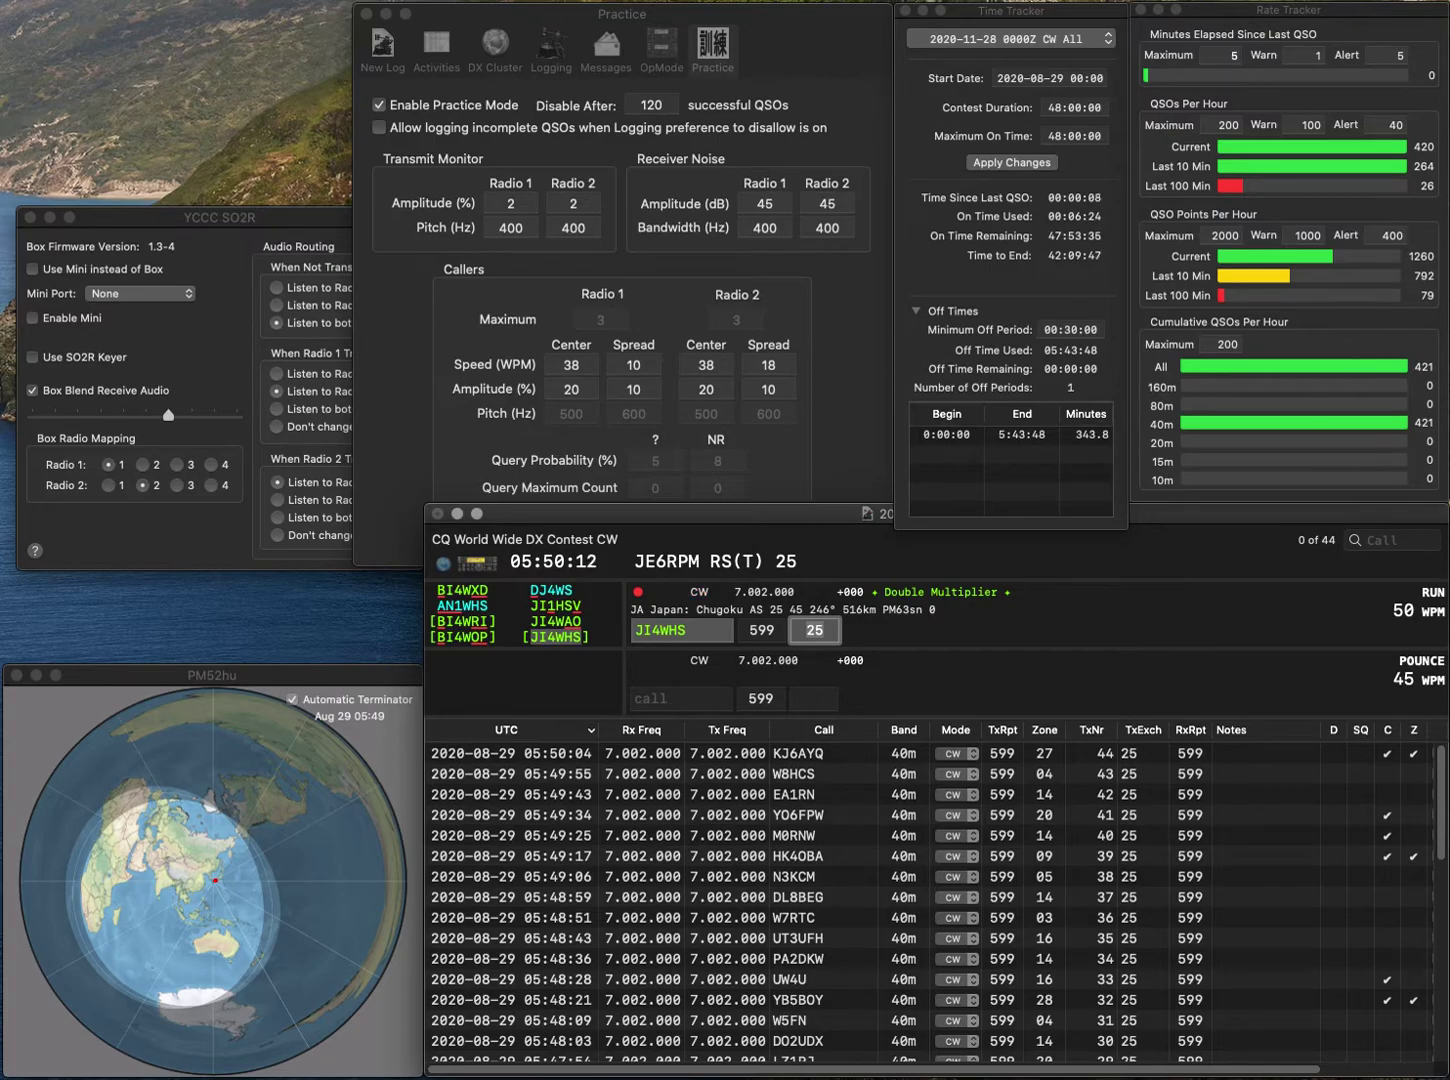
pyautogui.press('Return')
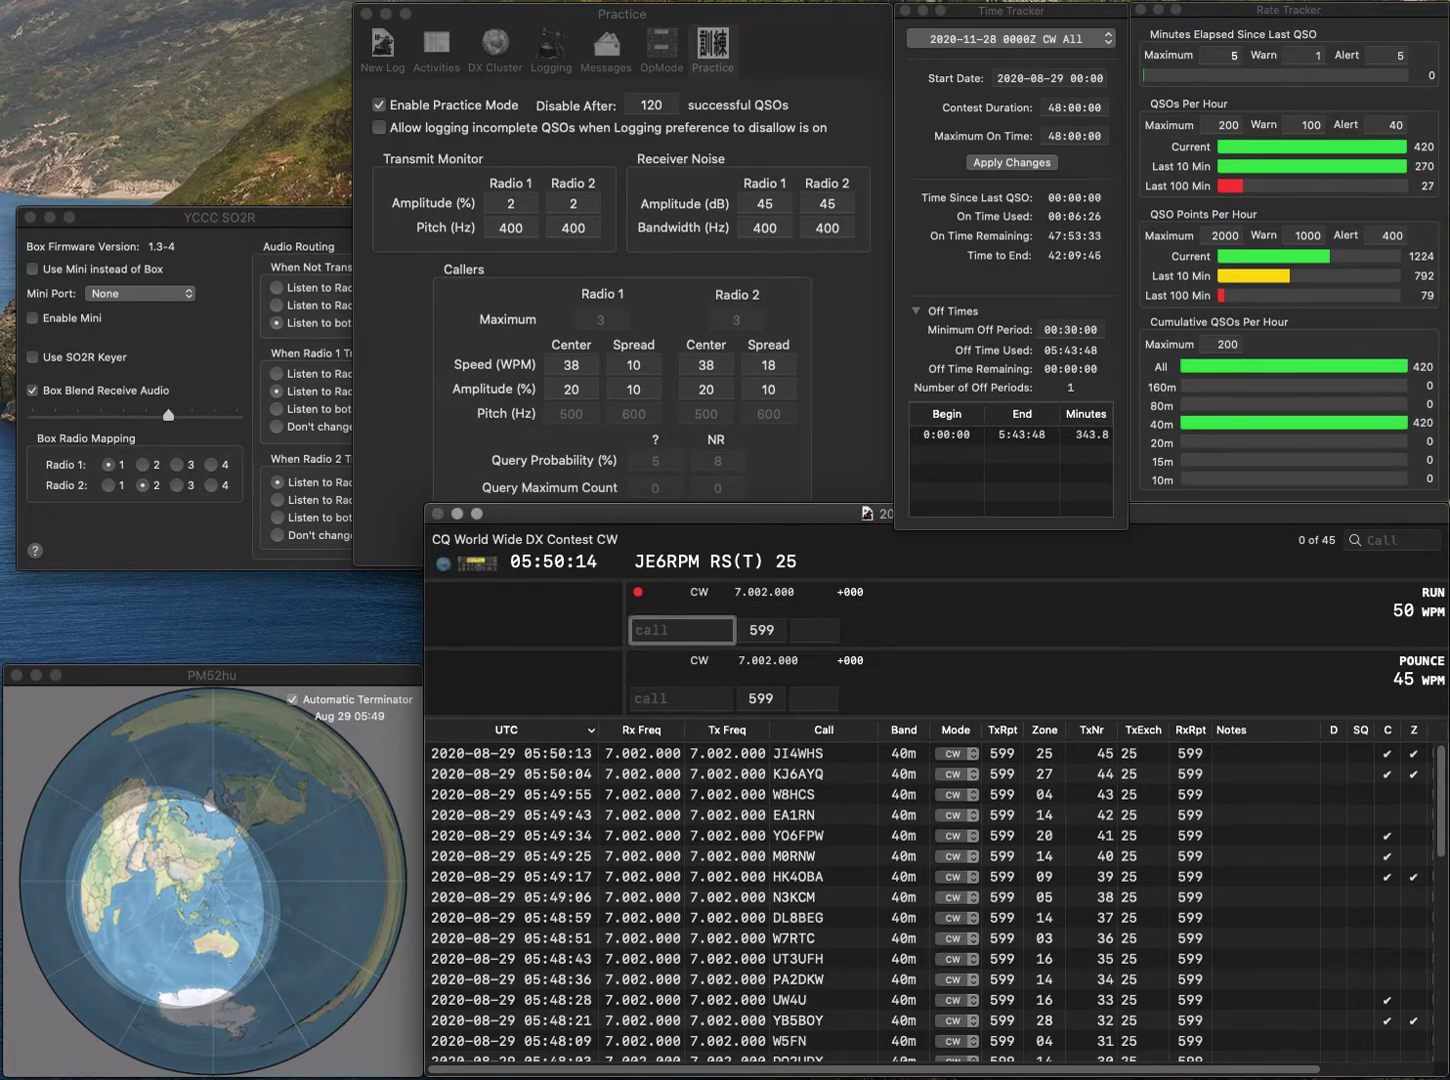
pyautogui.write('PY1F')
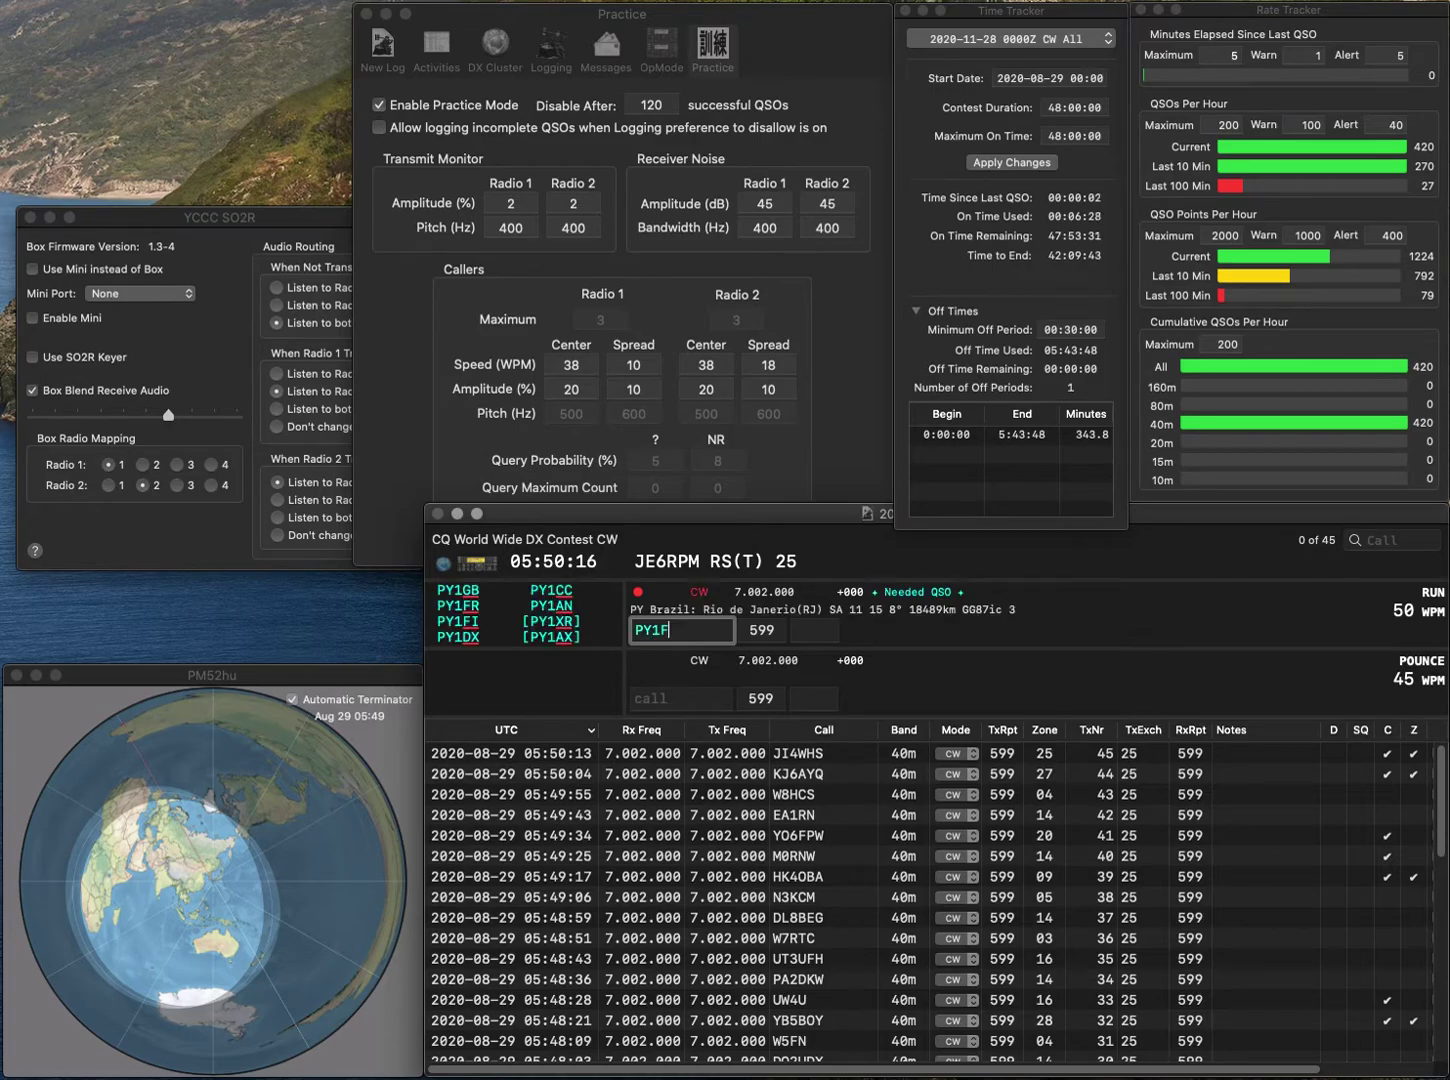
pyautogui.write('OX')
pyautogui.press('Return')
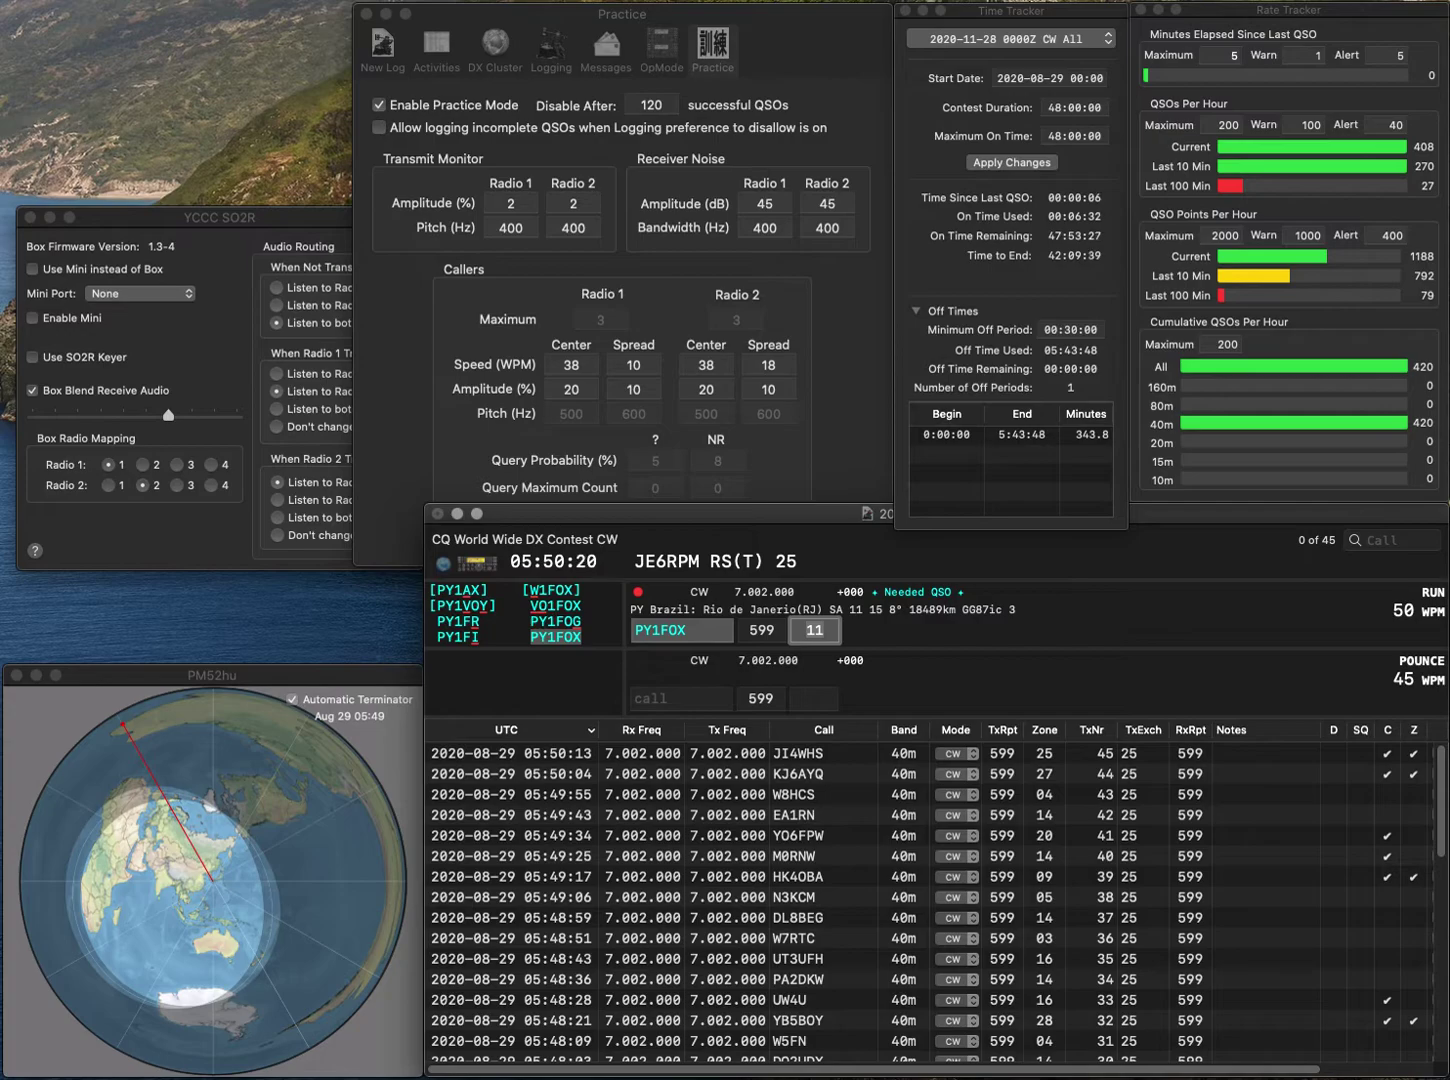
pyautogui.press('Return')
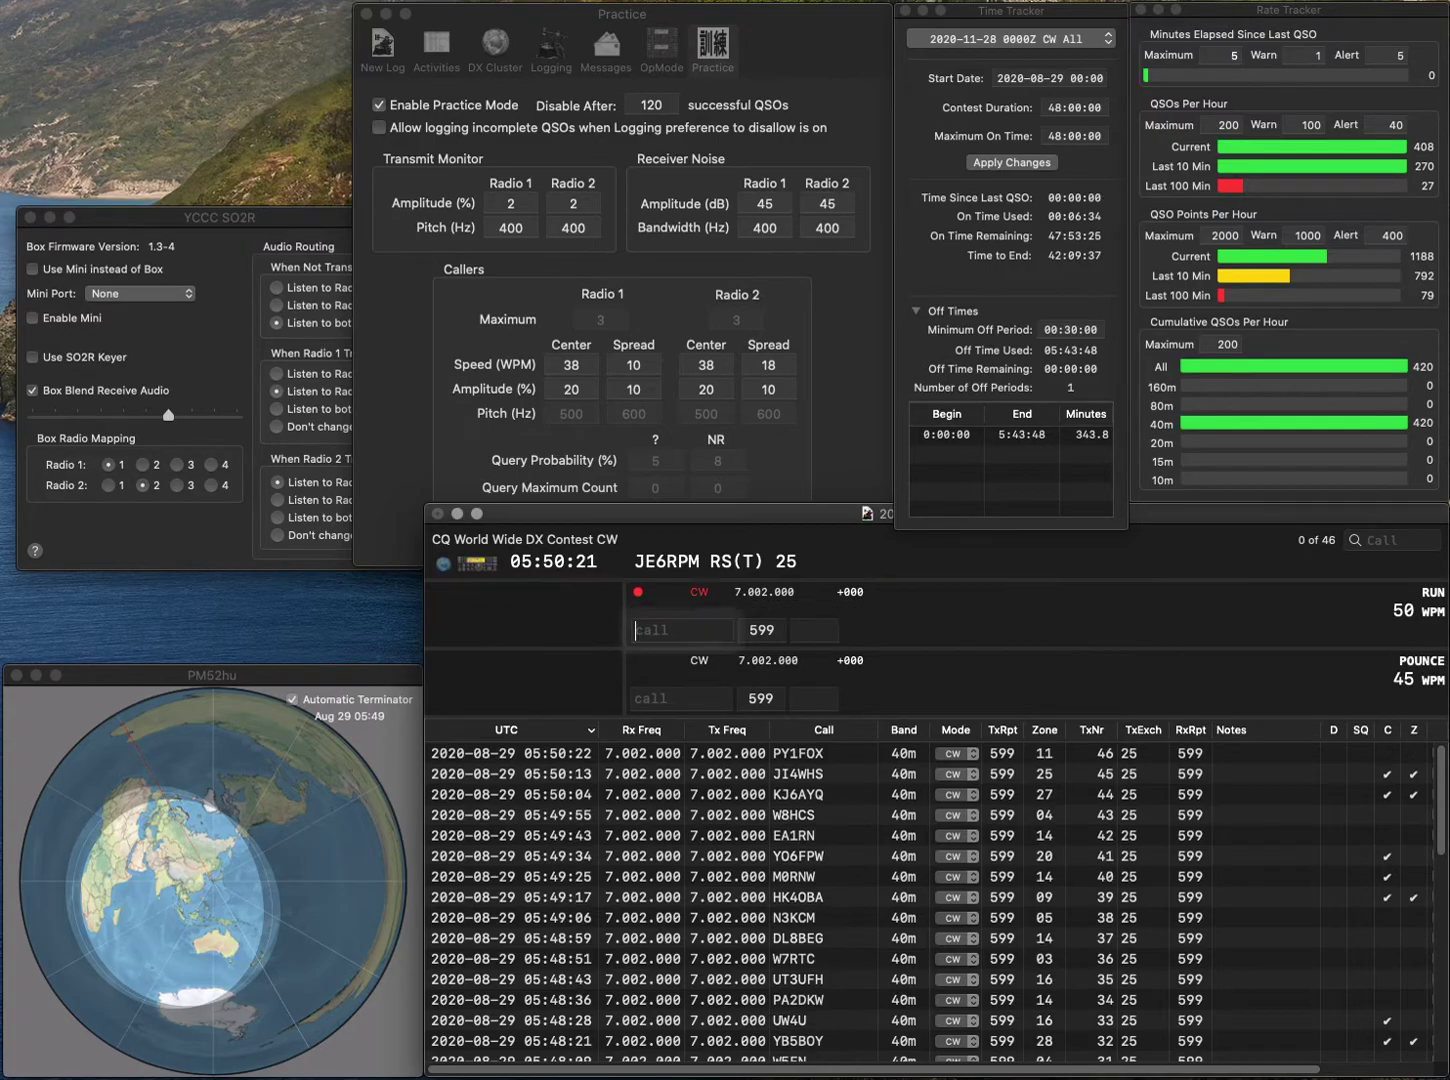
pyautogui.write('JH1')
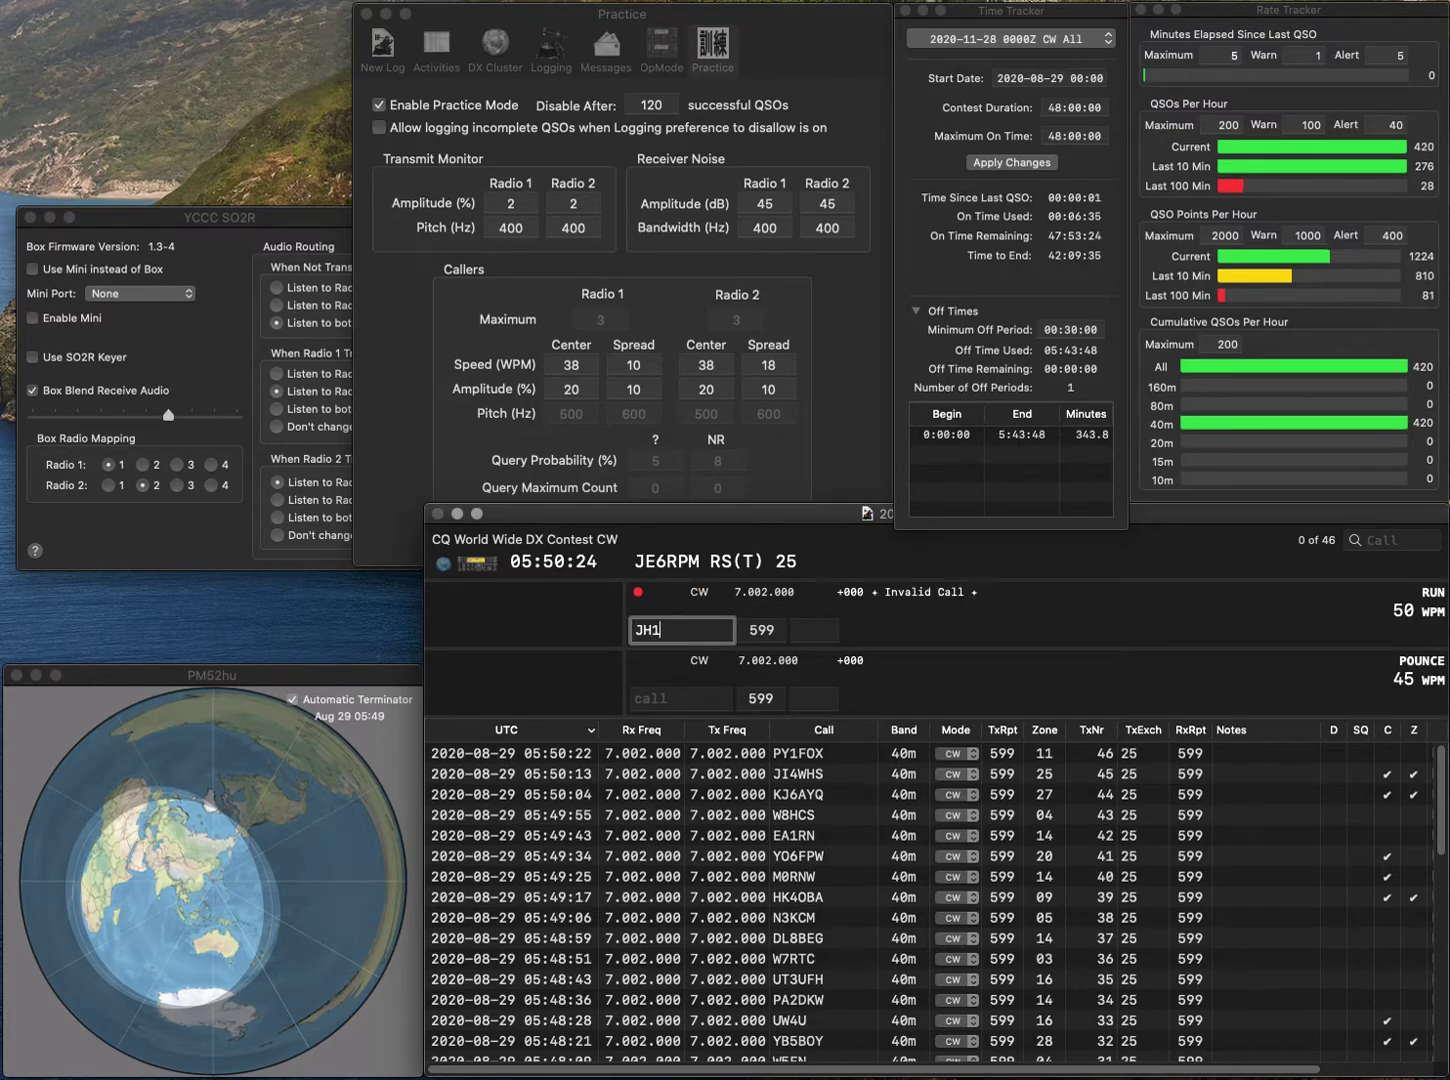
pyautogui.write('GNU')
pyautogui.press('Return')
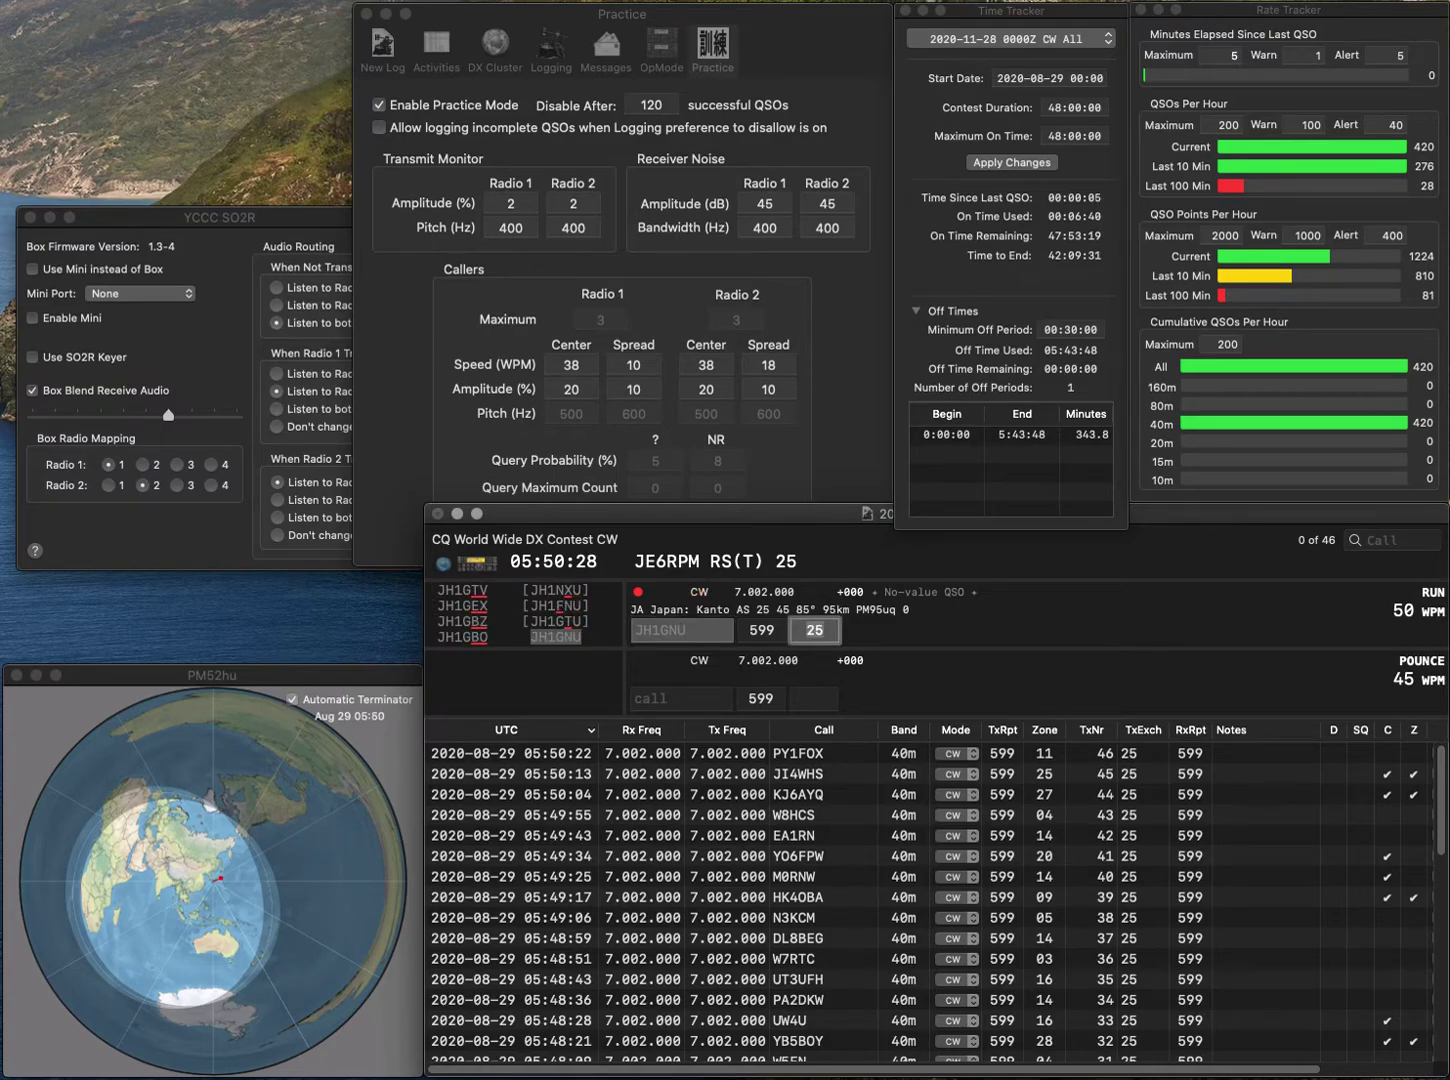
pyautogui.press('Return')
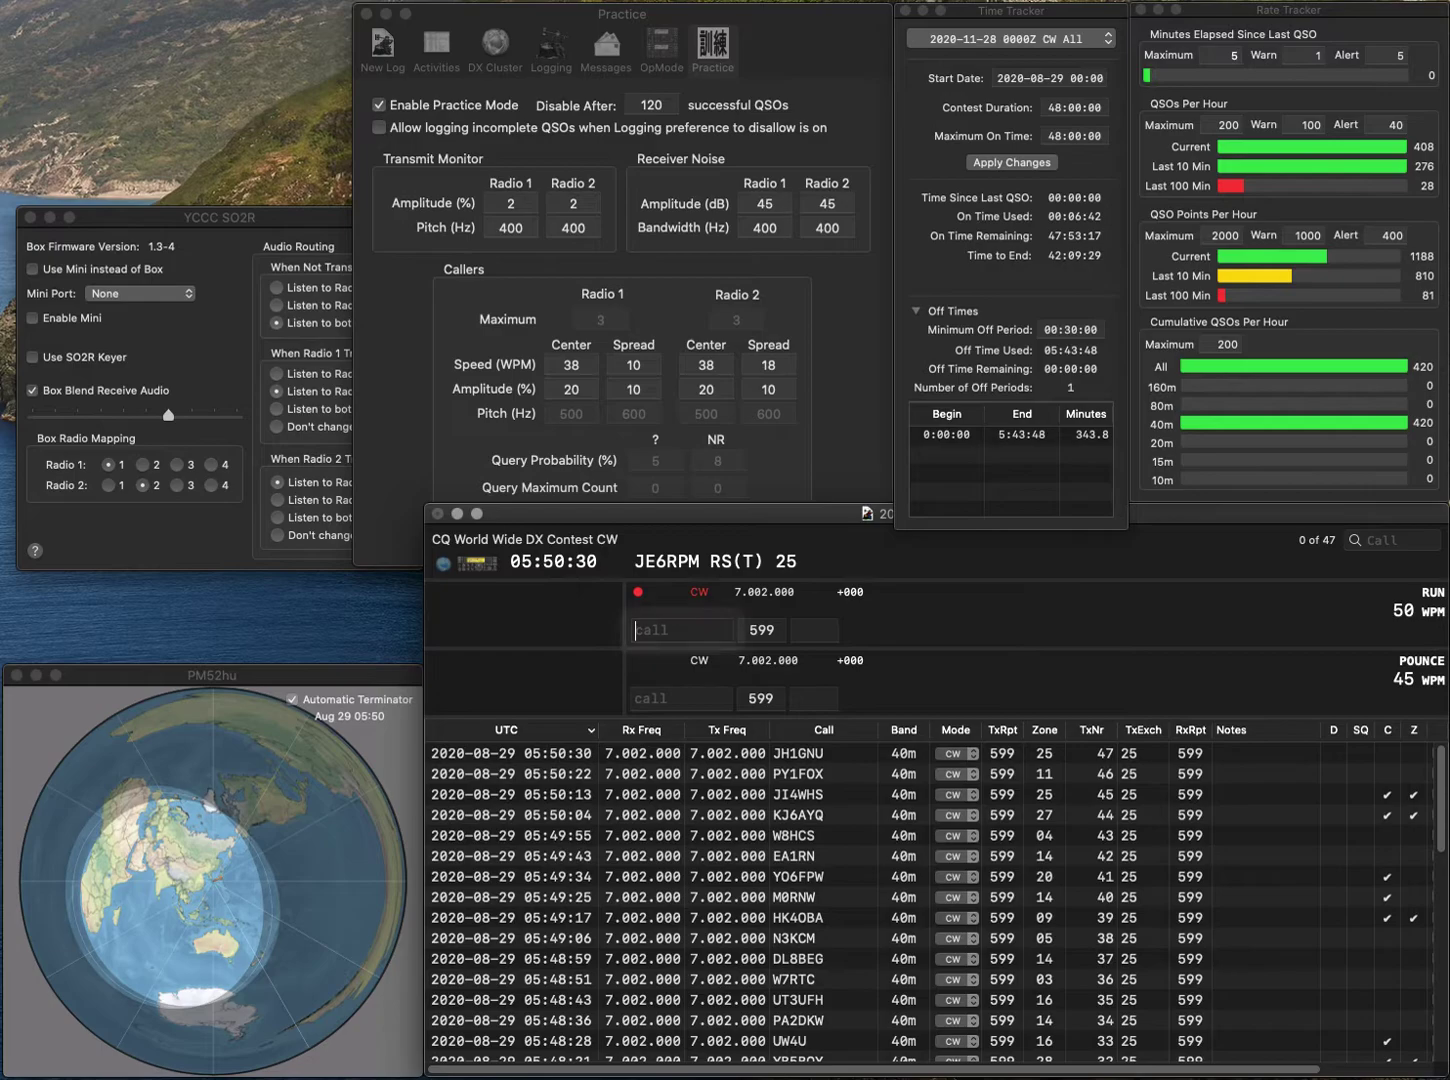
pyautogui.write('JE6')
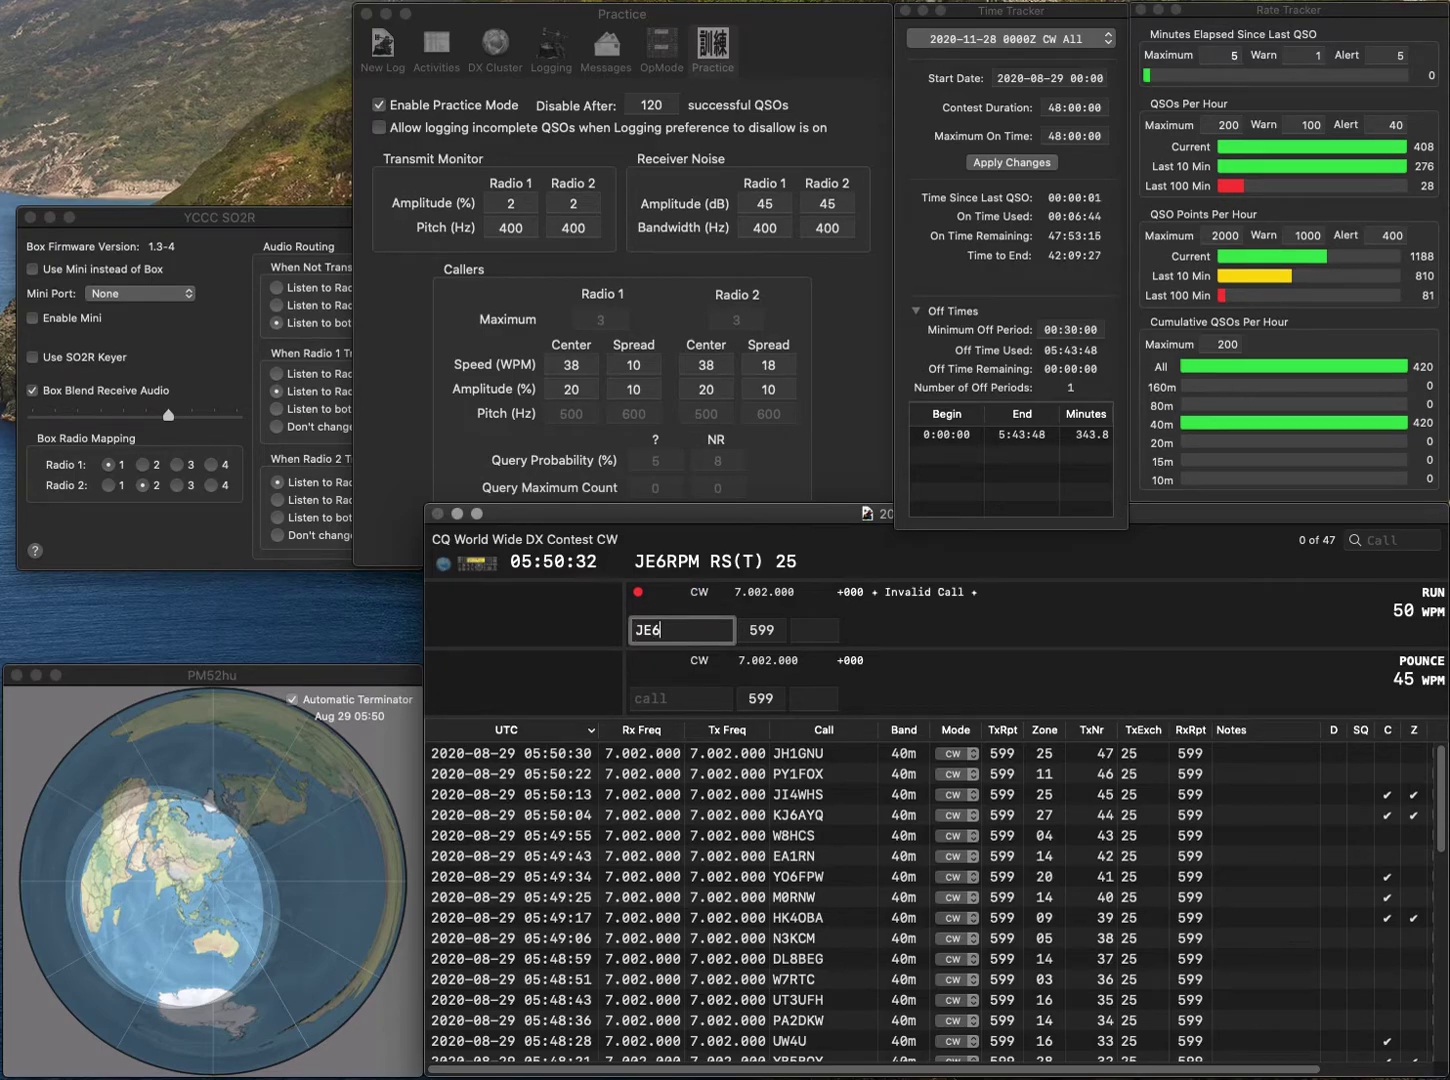
pyautogui.write('TU')
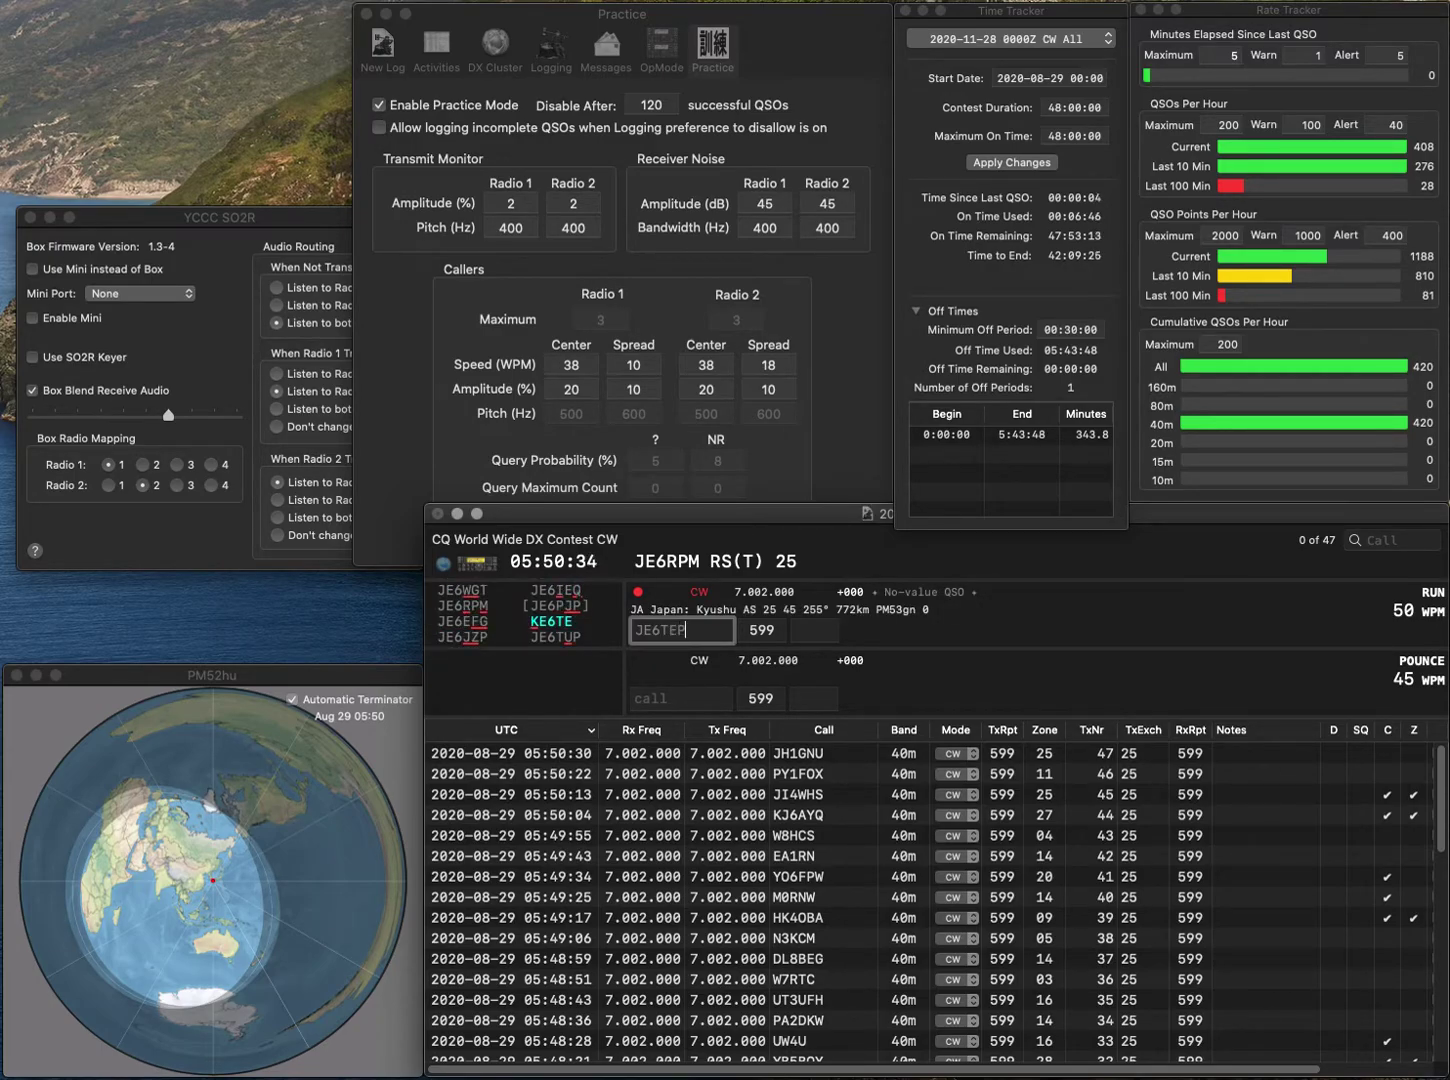
pyautogui.write('P')
pyautogui.press('Return')
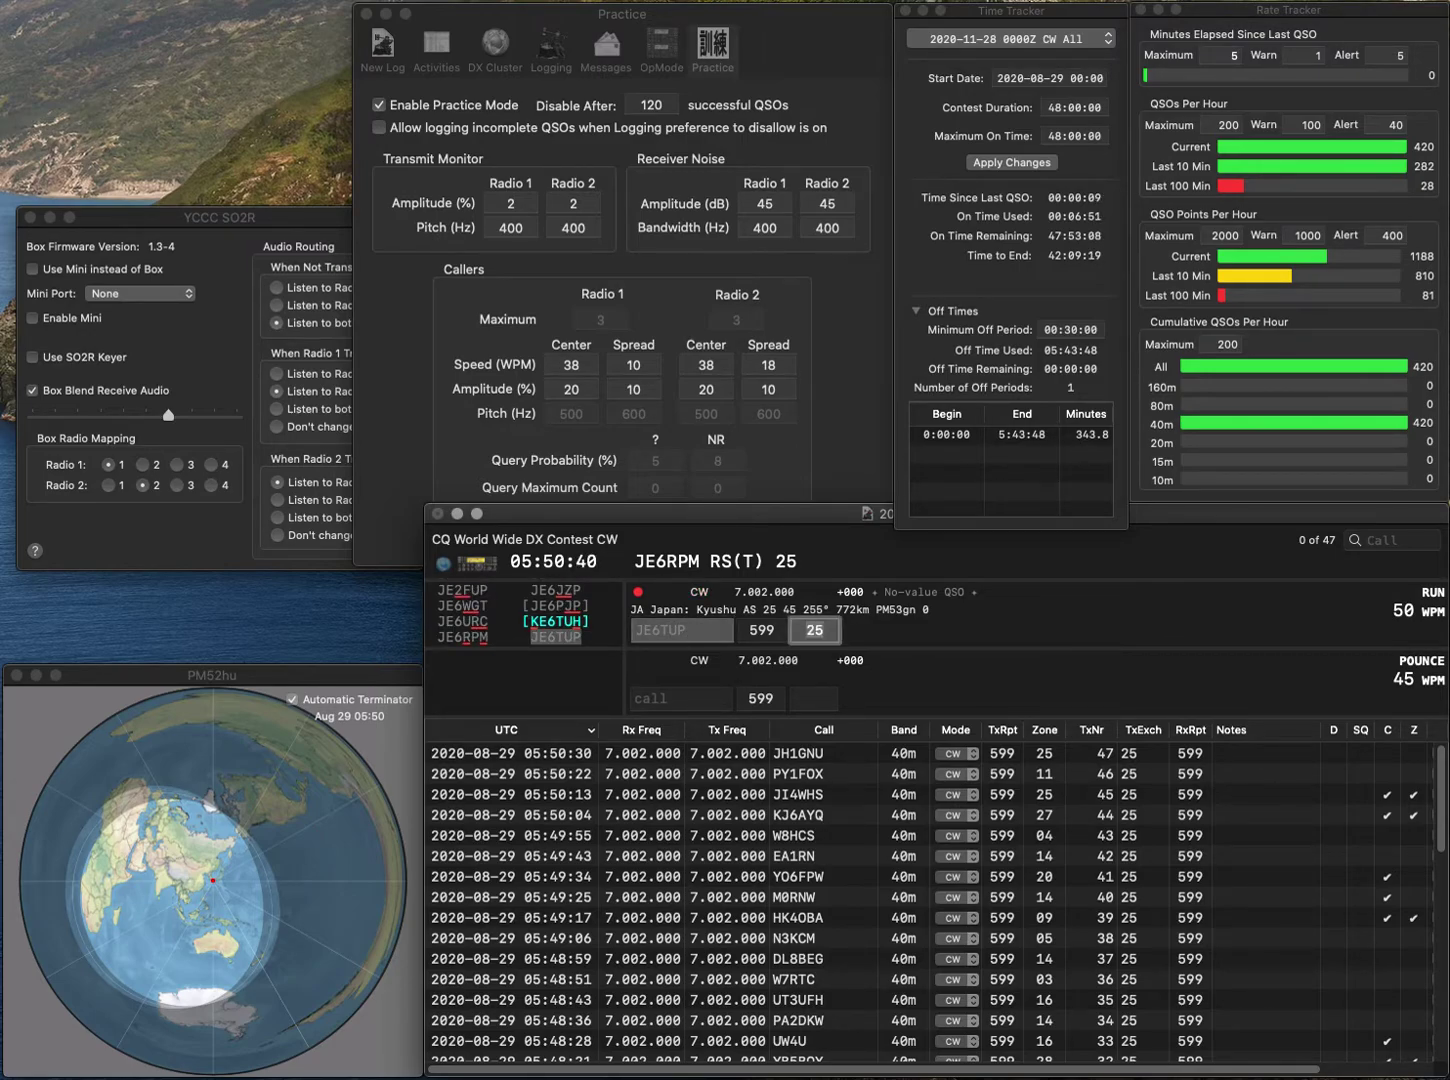
pyautogui.press('Return')
# - Log run-radio contacts with OL1C in zone 15 and N0LNK in zone 04, both with report 599
pyautogui.write('OL1C')
pyautogui.press('space')
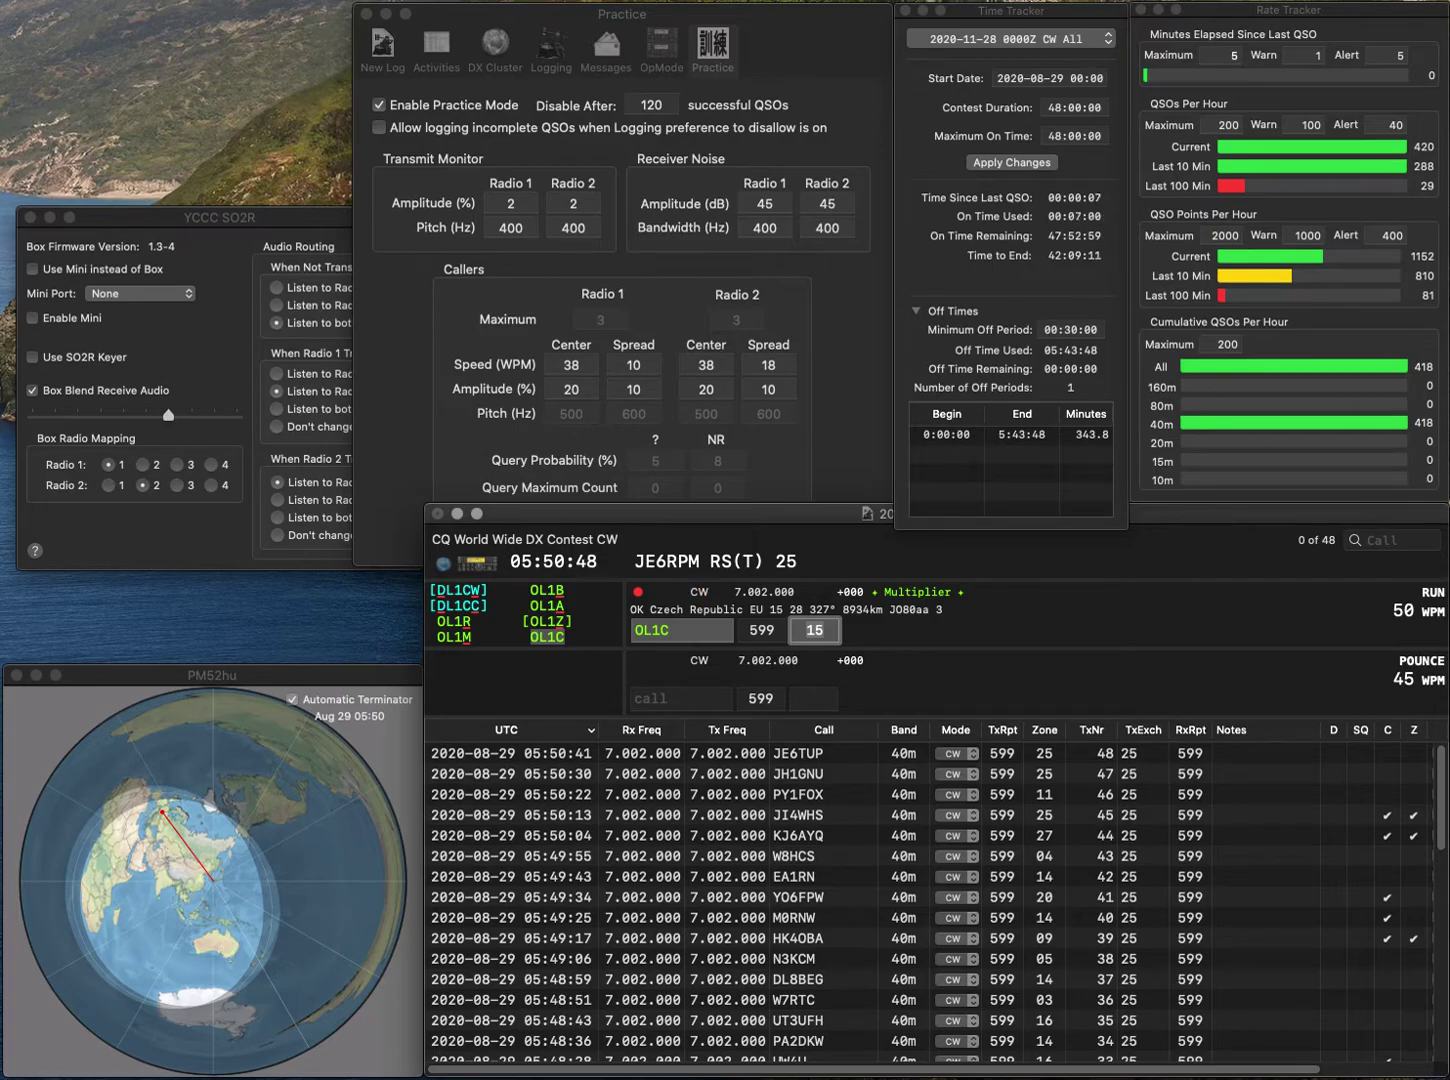
pyautogui.press('Return')
pyautogui.write('LNK')
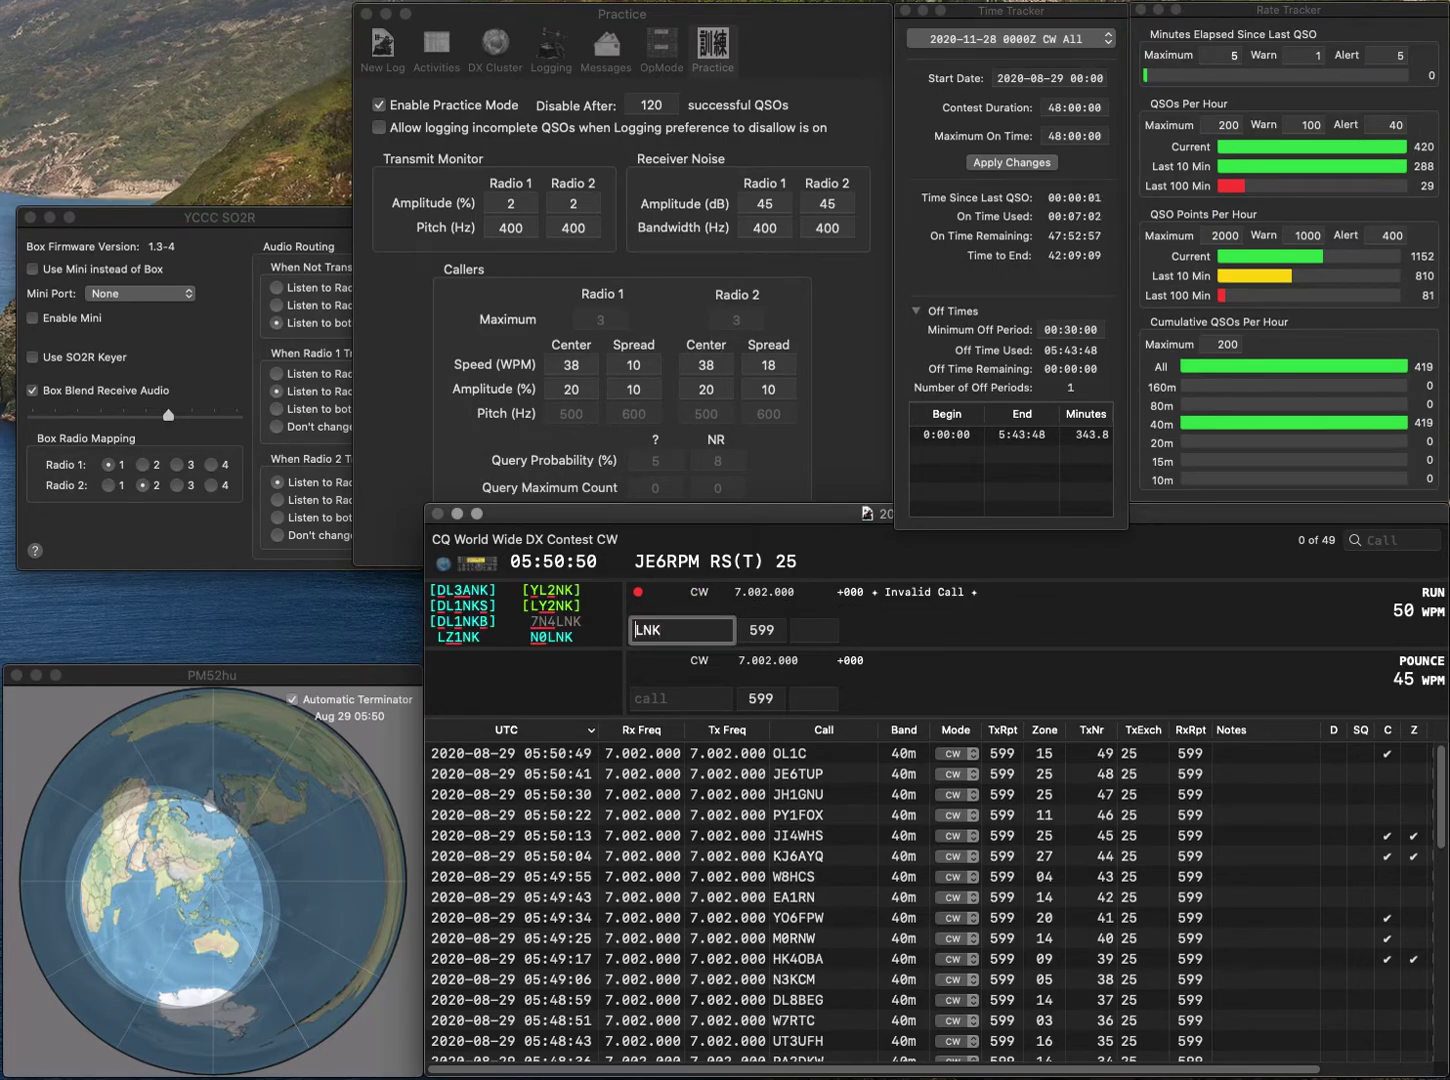
pyautogui.press('super+Left')
pyautogui.write('N0')
pyautogui.press('Return')
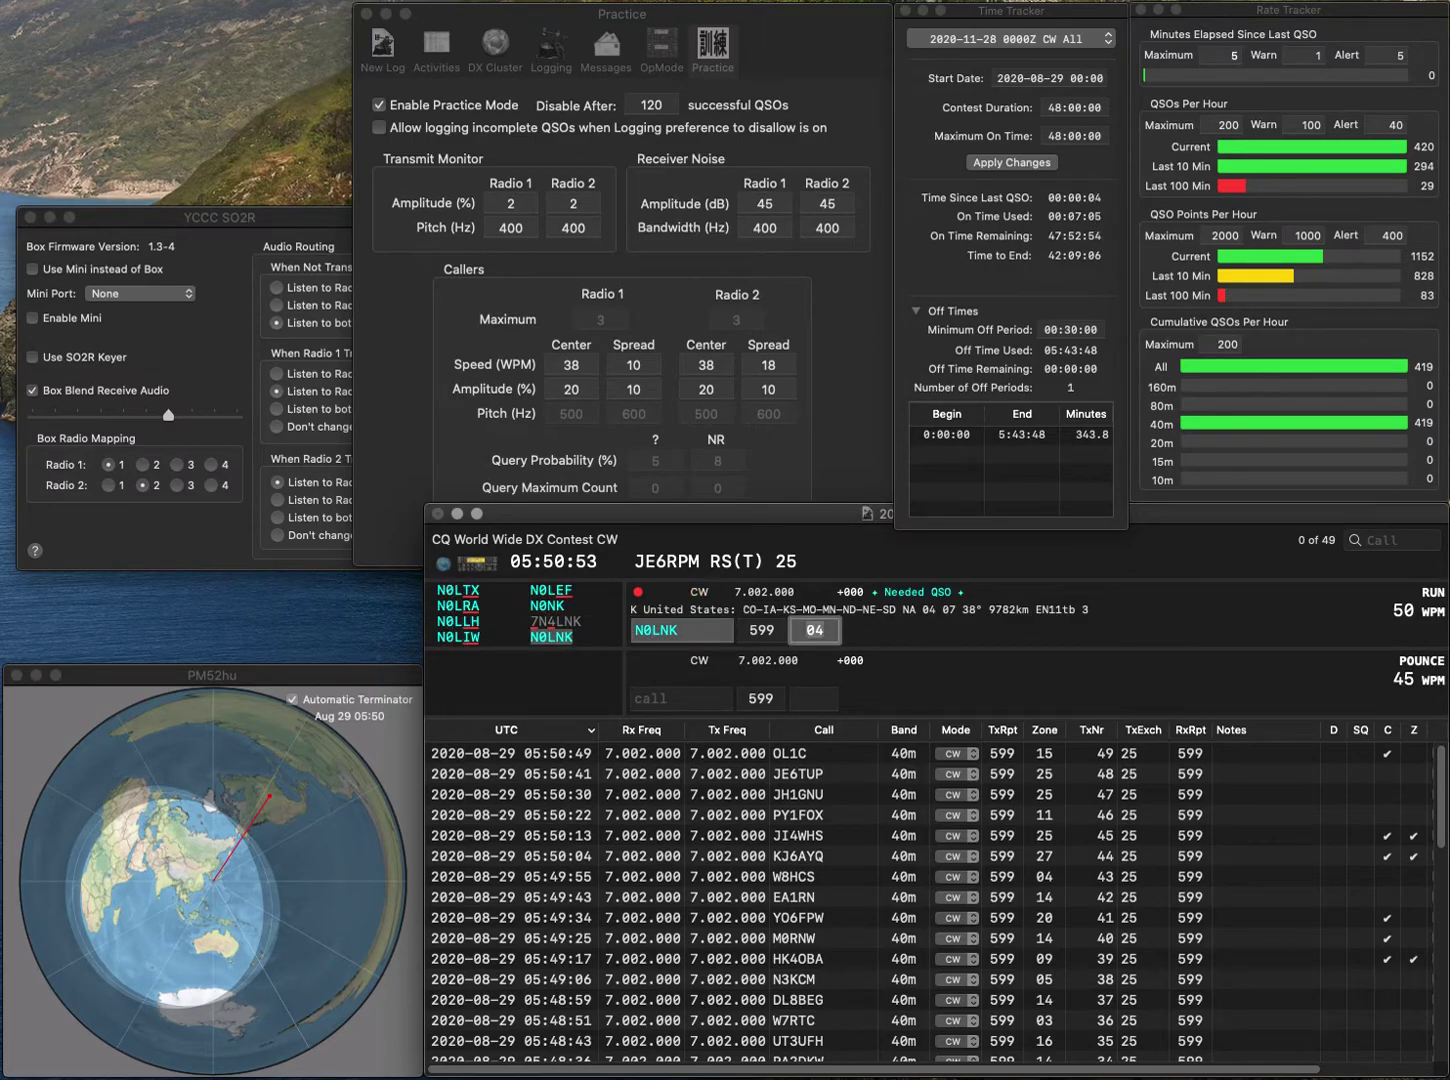
pyautogui.press('Return')
# - Log run-radio contacts with W3FAY in zone 05 and VK5WU in zone 30, both with report 599
pyautogui.write('W')
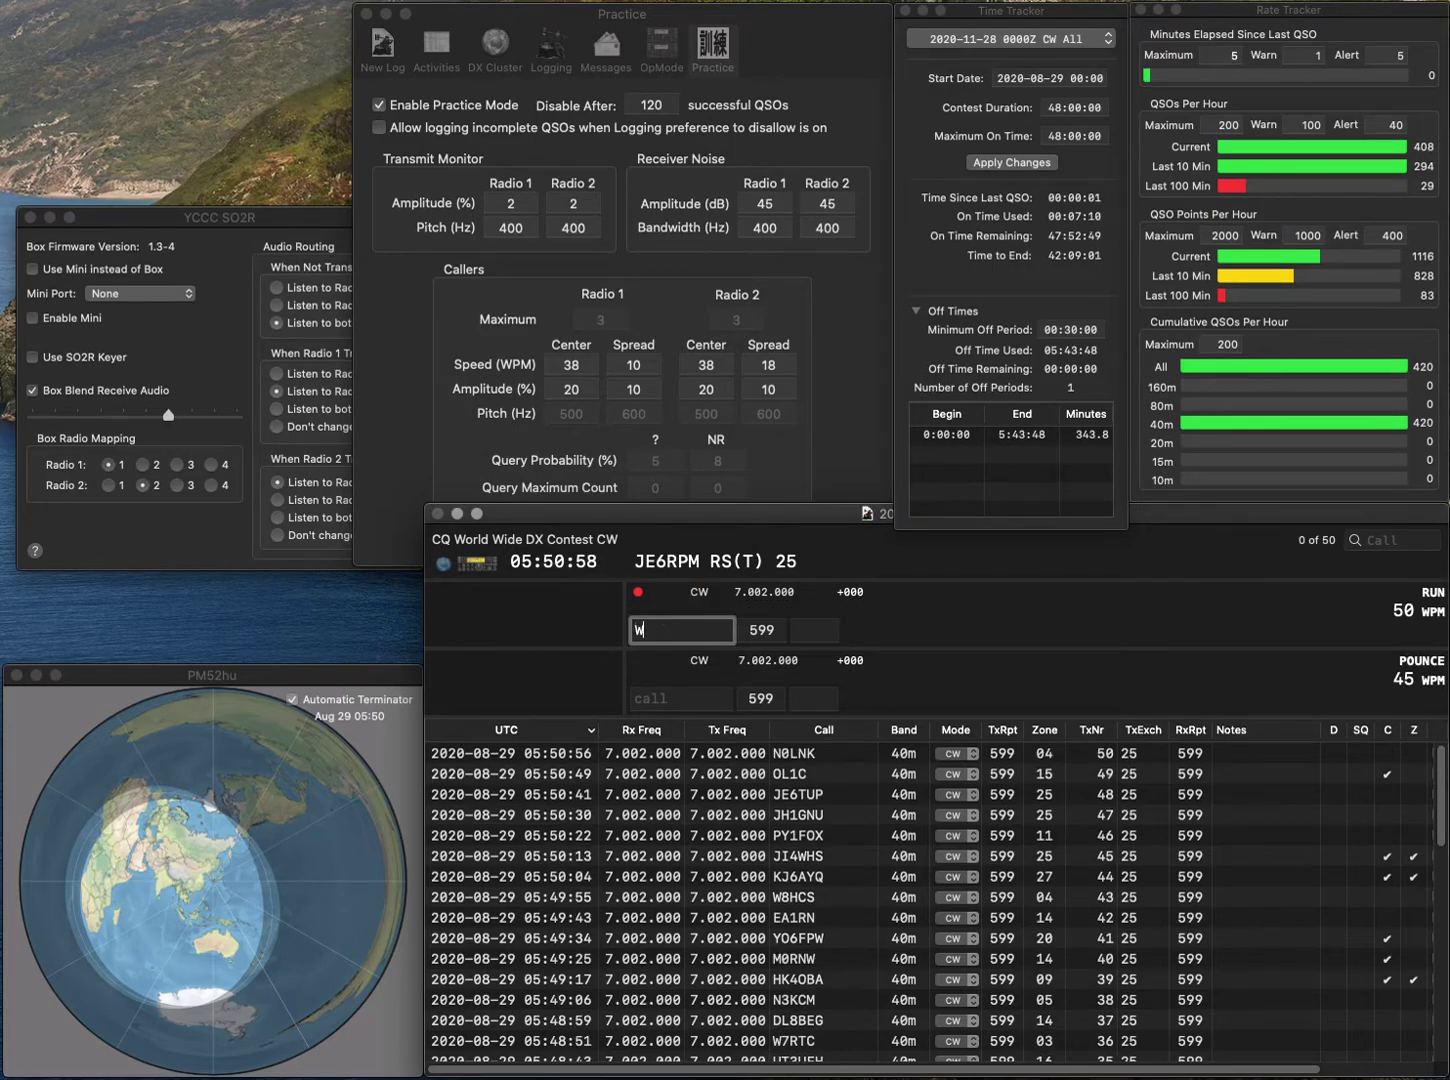
pyautogui.write('3FAY')
pyautogui.press('space')
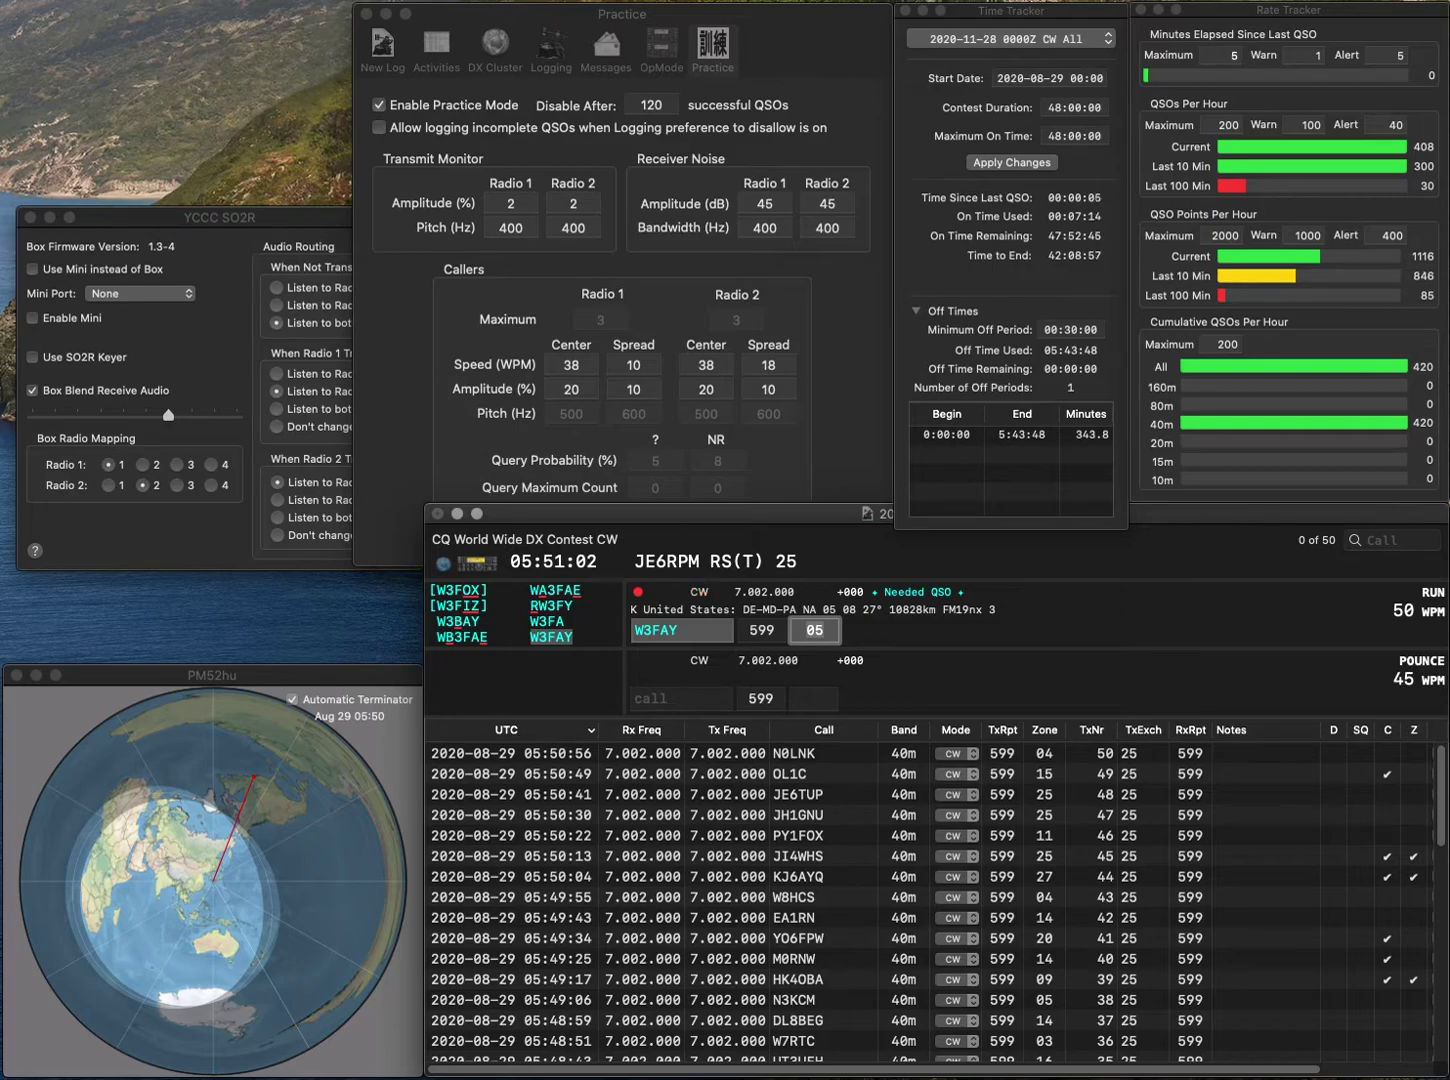
pyautogui.press('Return')
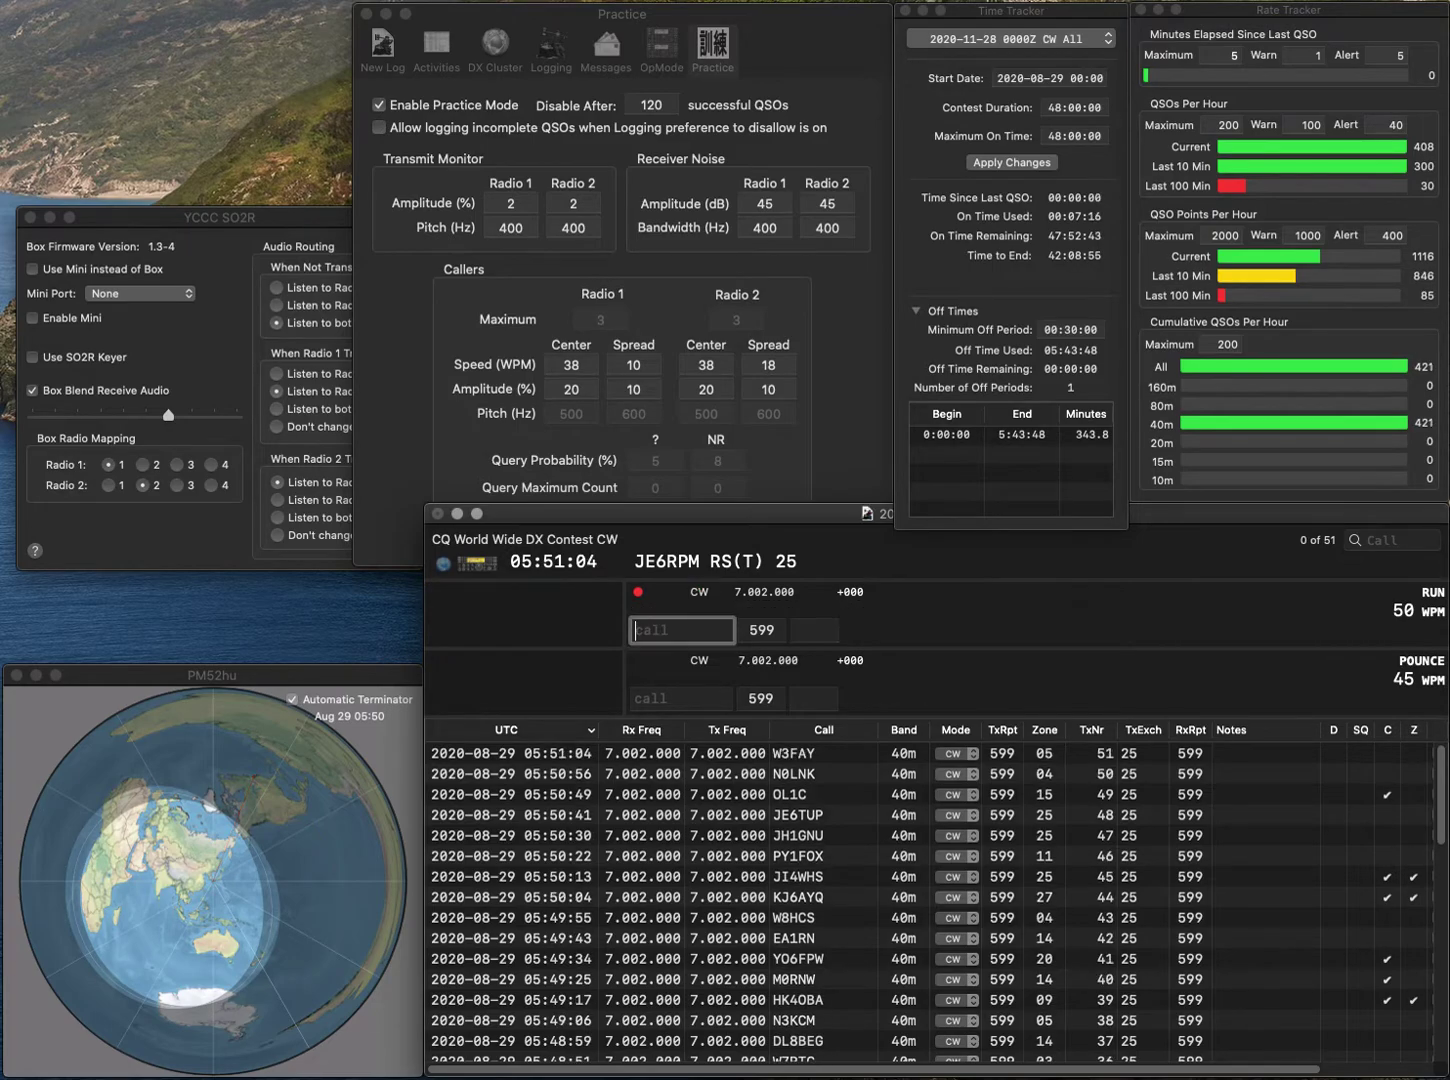
pyautogui.write('VK5')
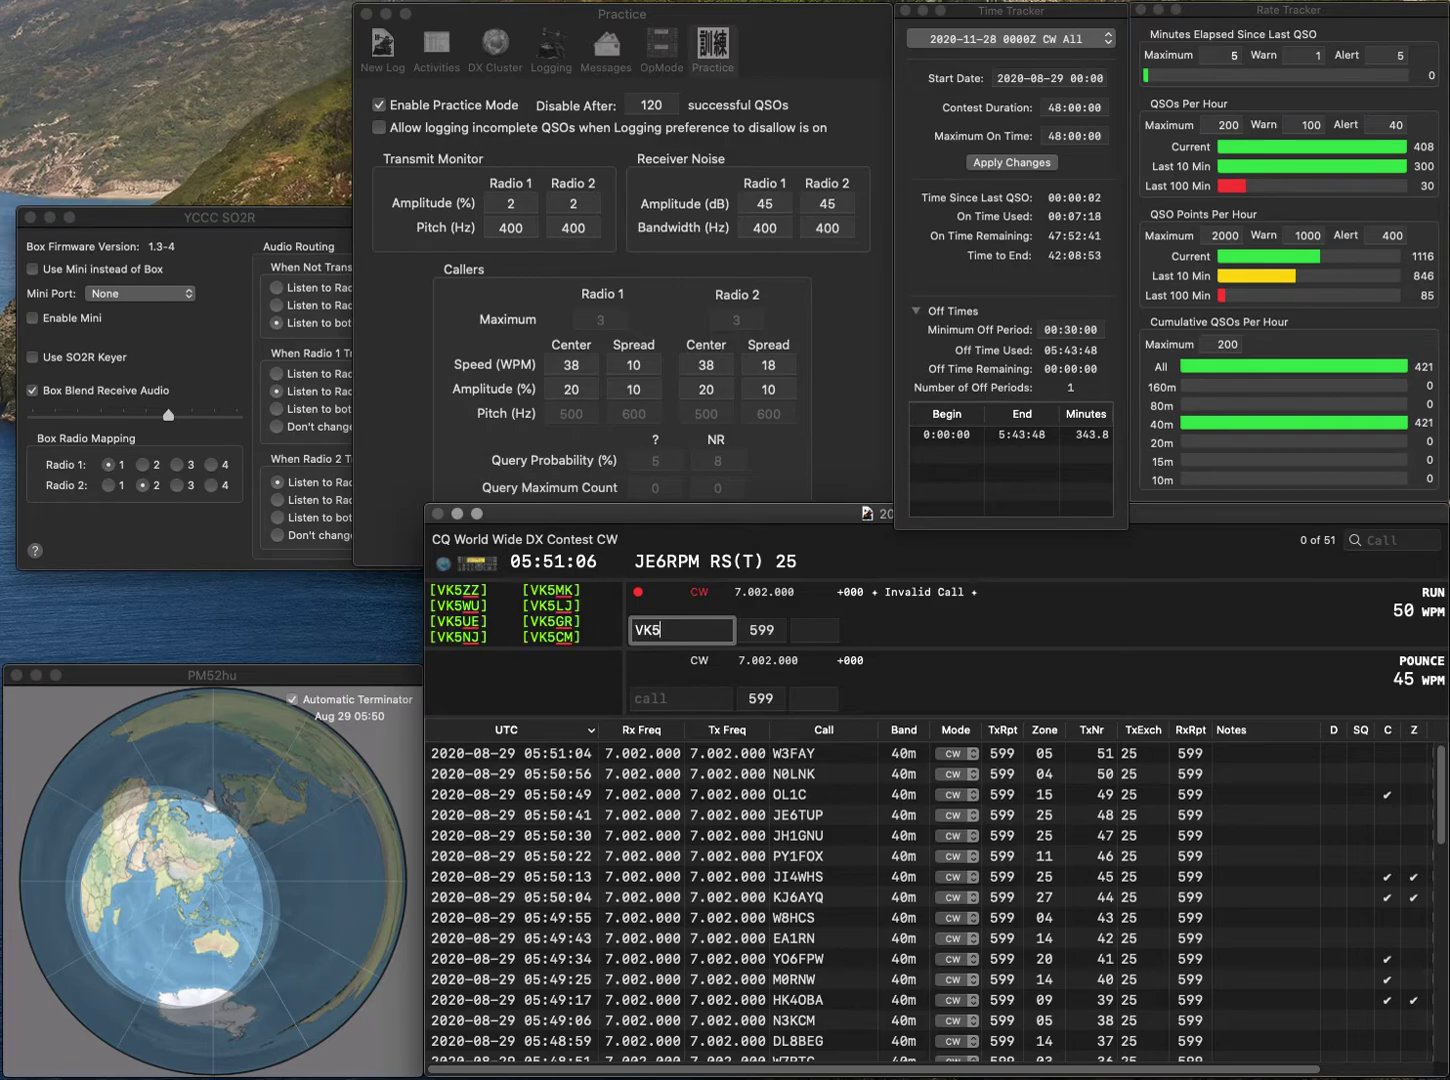
pyautogui.write('WU')
pyautogui.press('space')
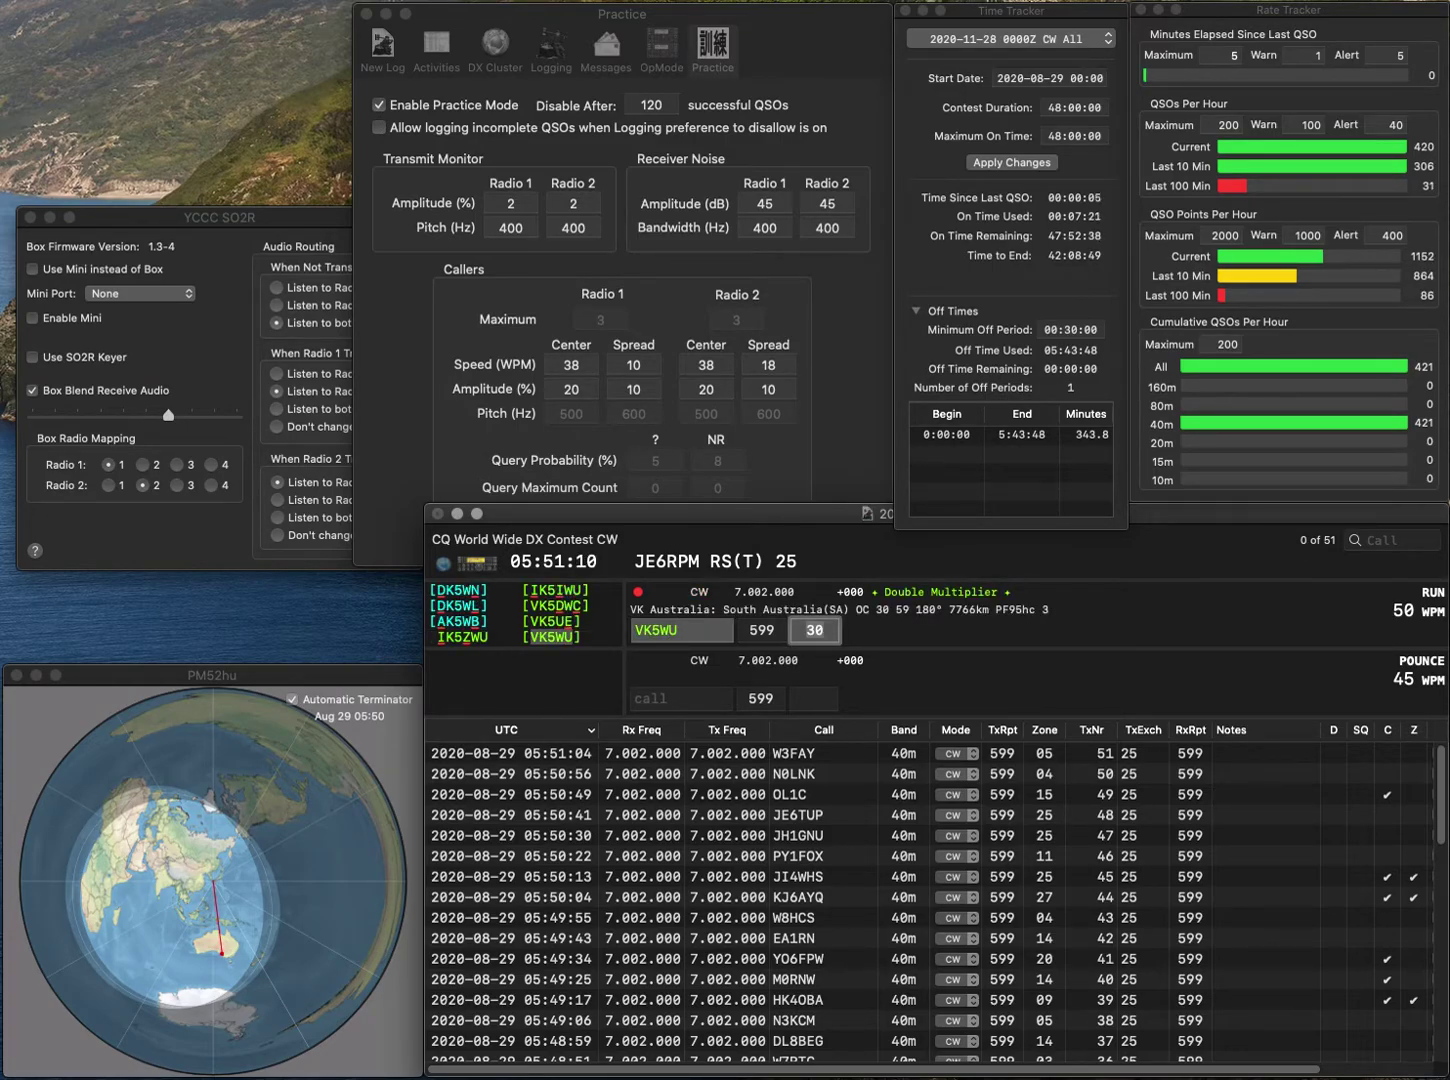
pyautogui.press('Return')
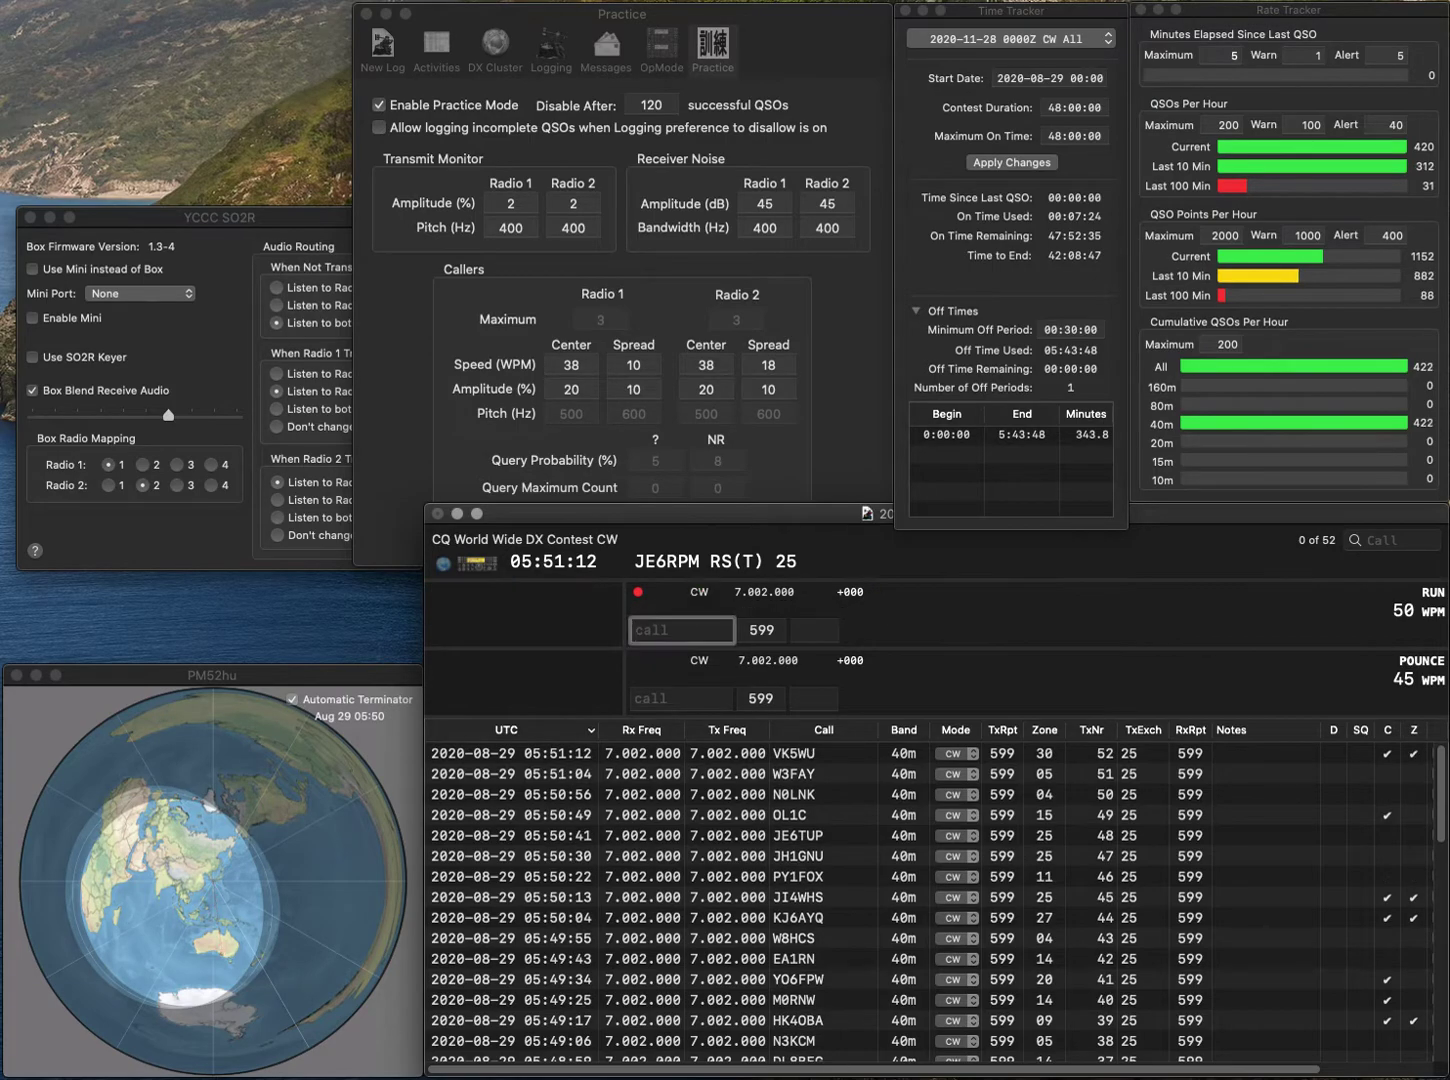
# - Log run-radio contacts with K3PP in zone 05 and 9A9D in zone 15, both with report 599
pyautogui.write('K3PP')
pyautogui.press('Return')
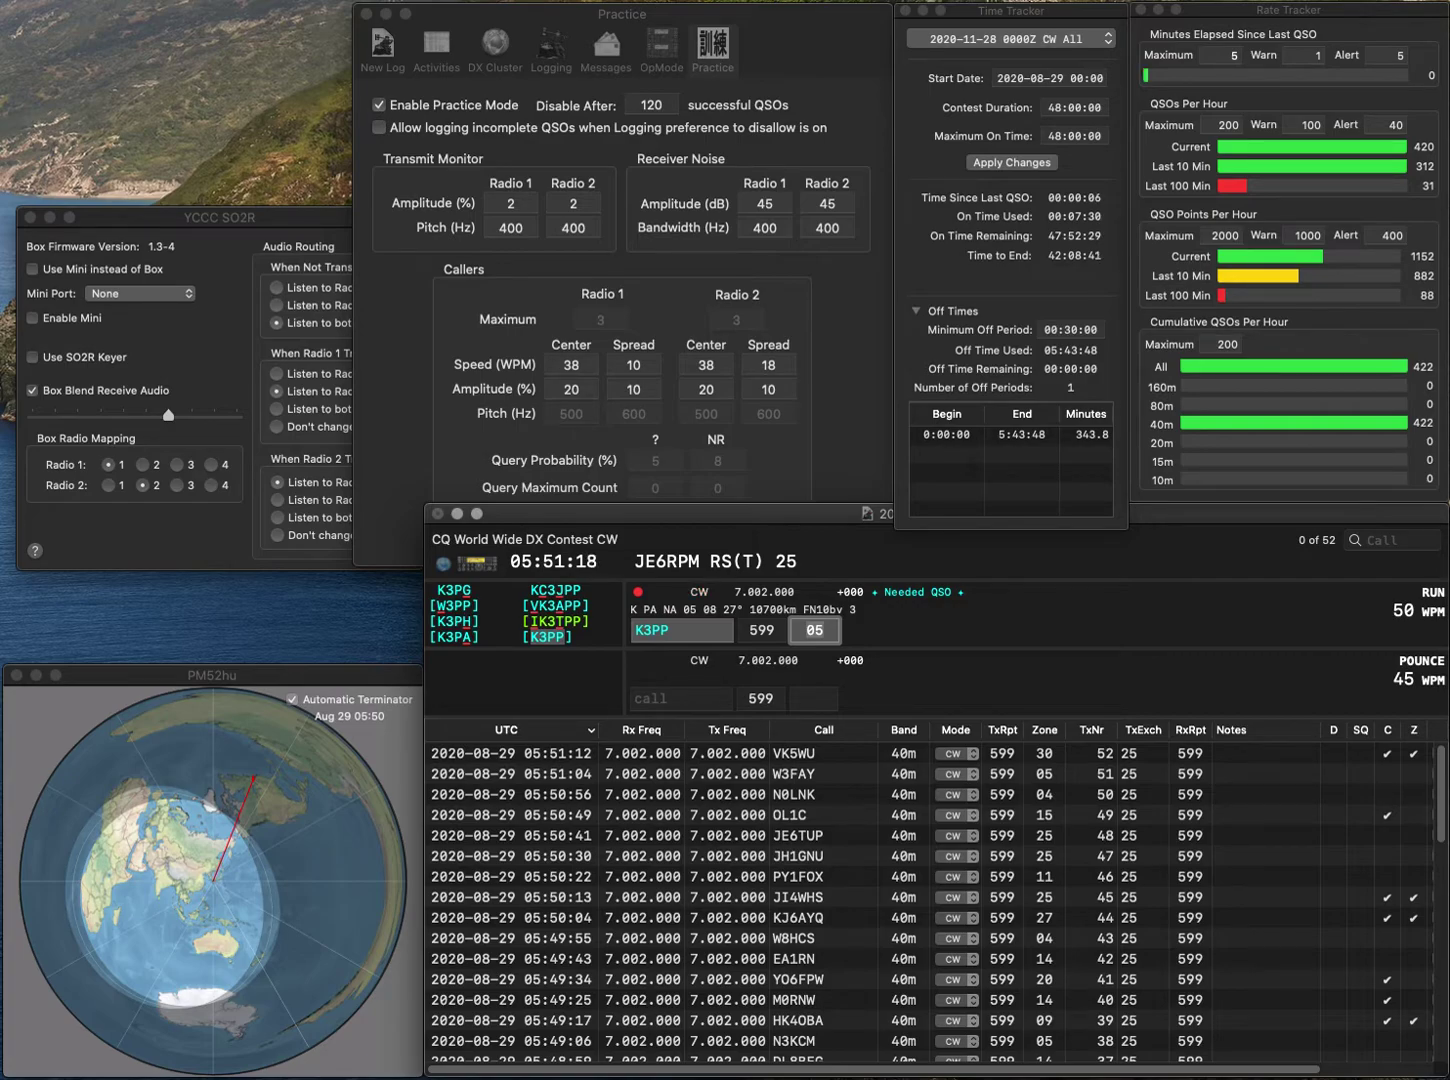
pyautogui.press('Return')
pyautogui.write('9A9D')
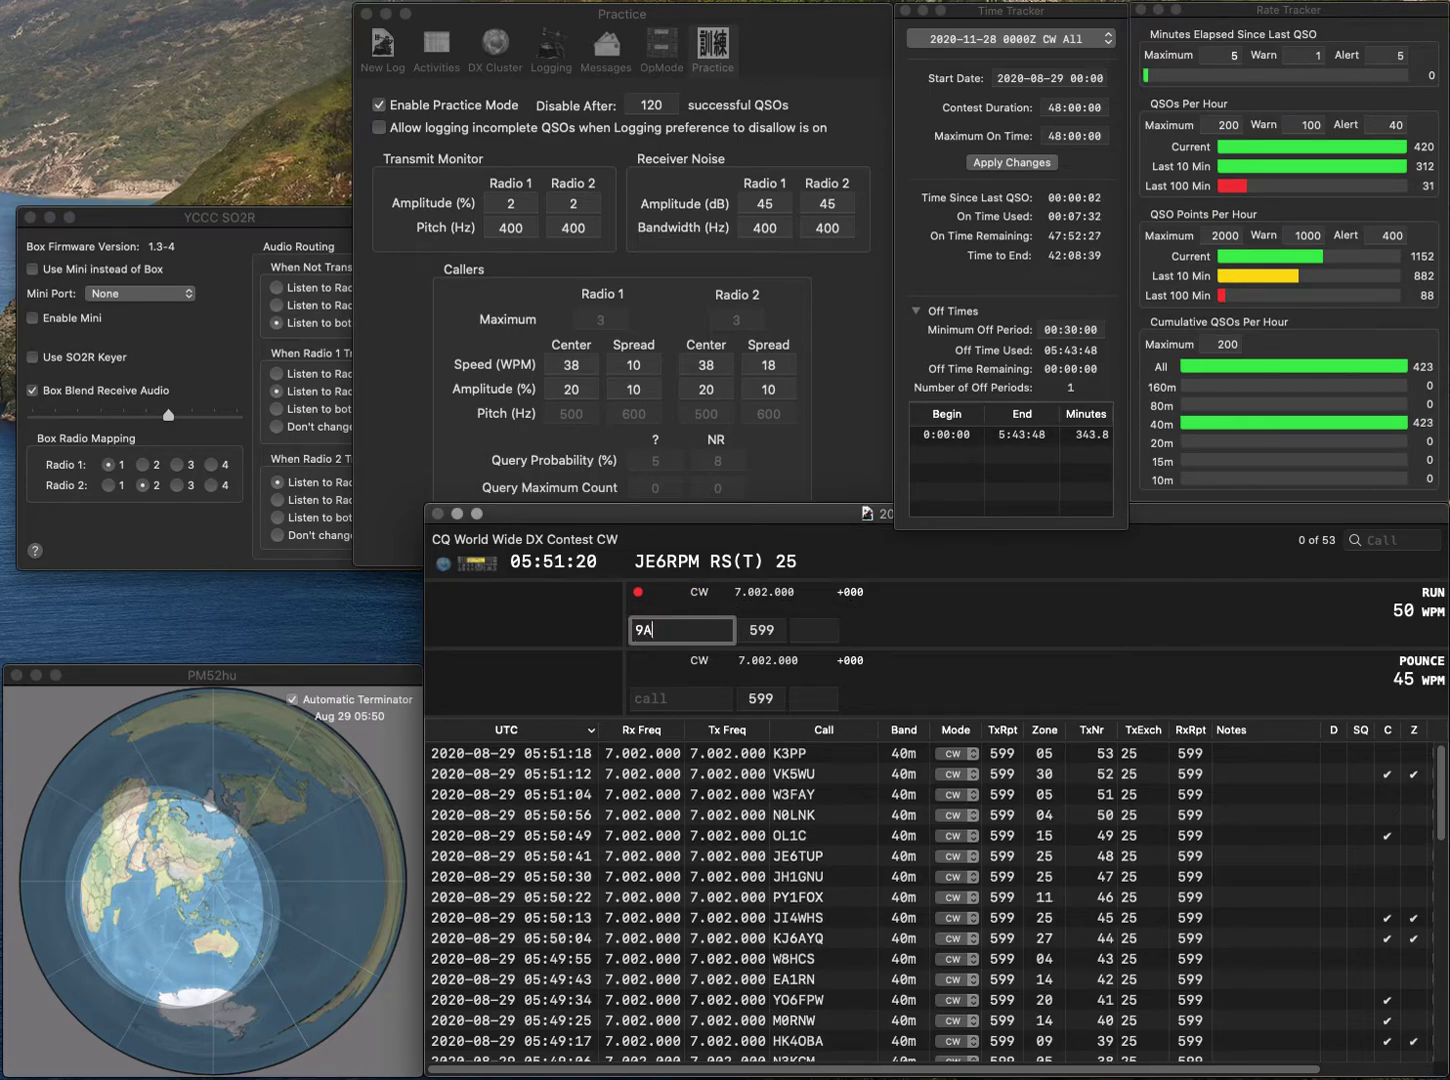
pyautogui.press('space')
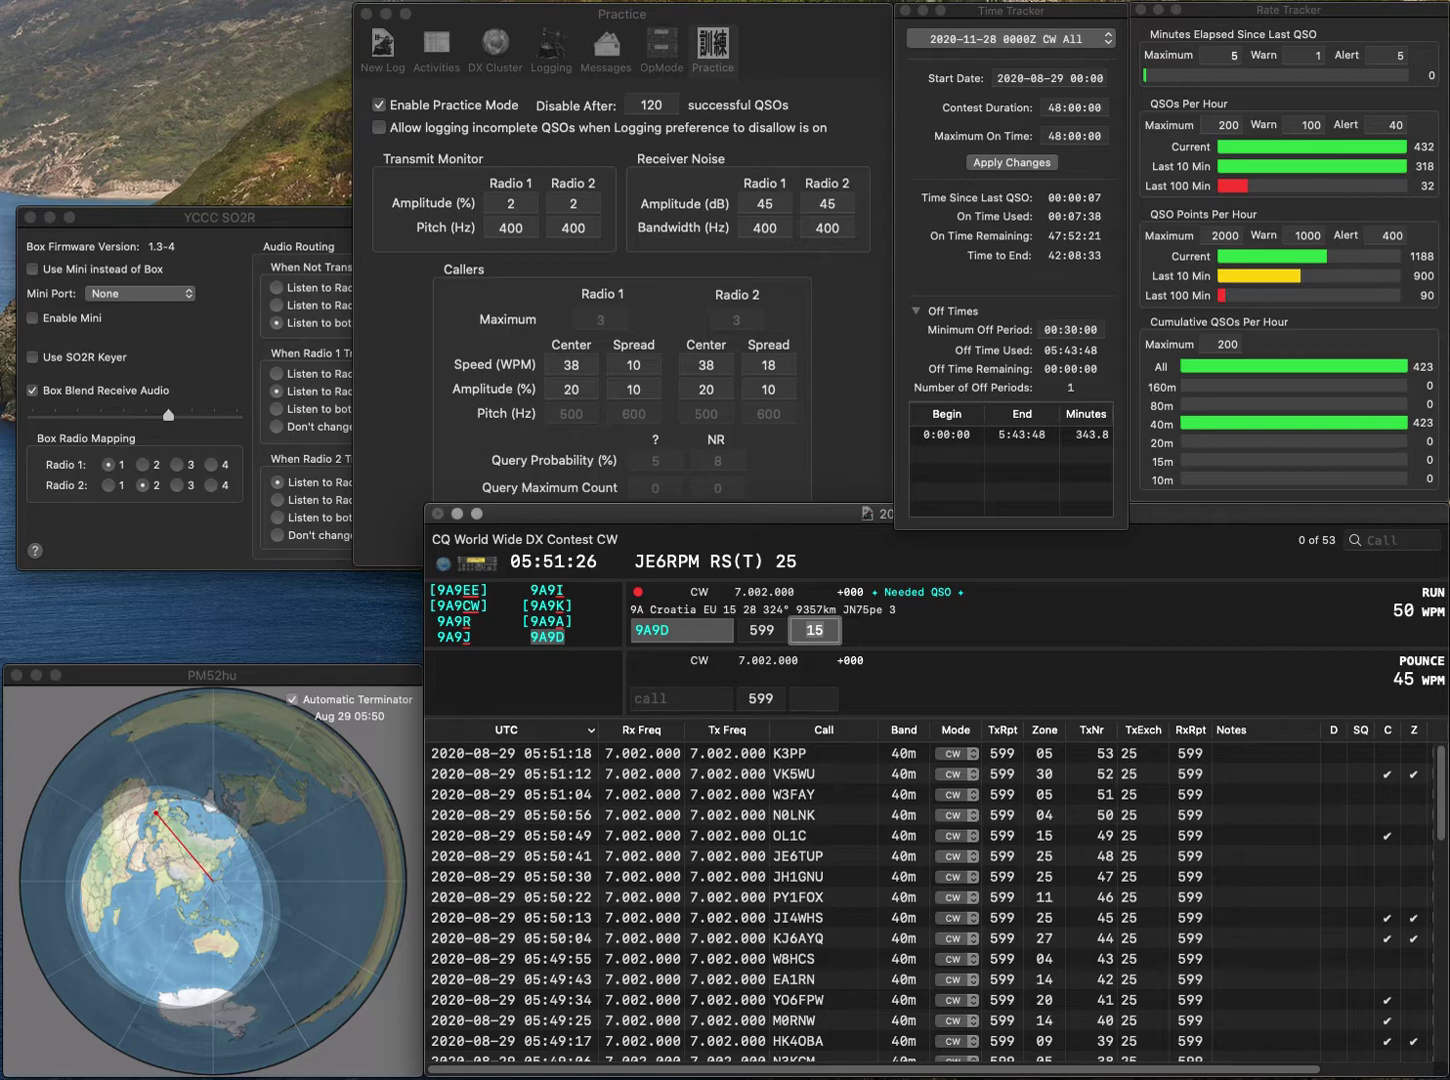
pyautogui.press('Return')
pyautogui.write('K7GQ')
pyautogui.press('space')
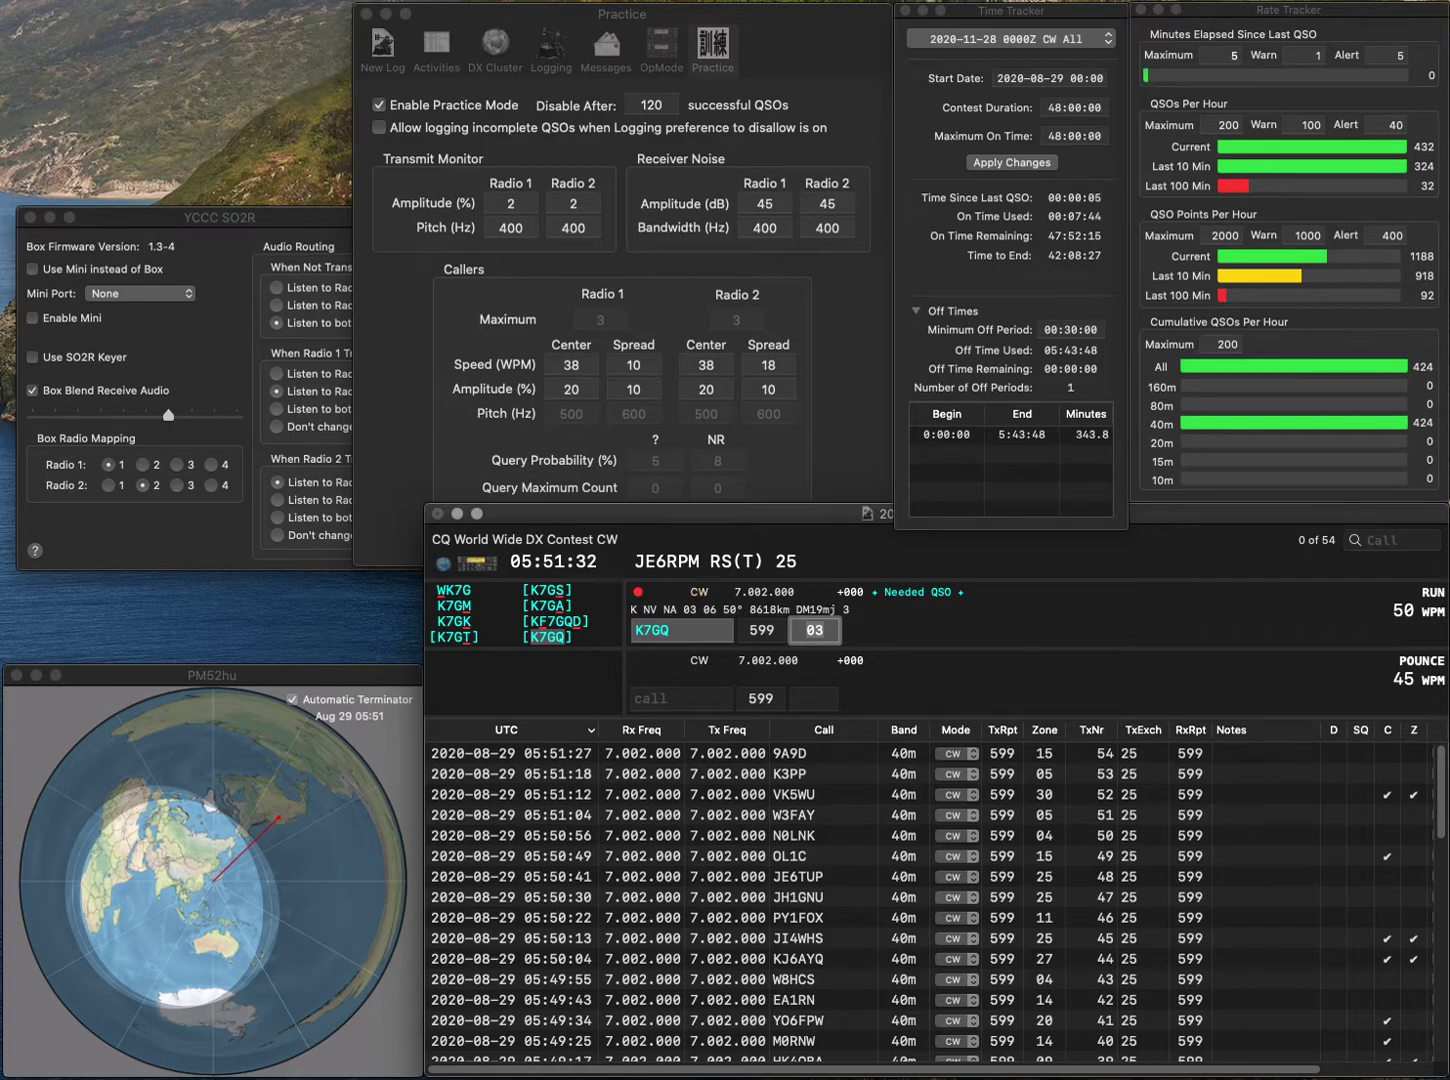
pyautogui.press('Return')
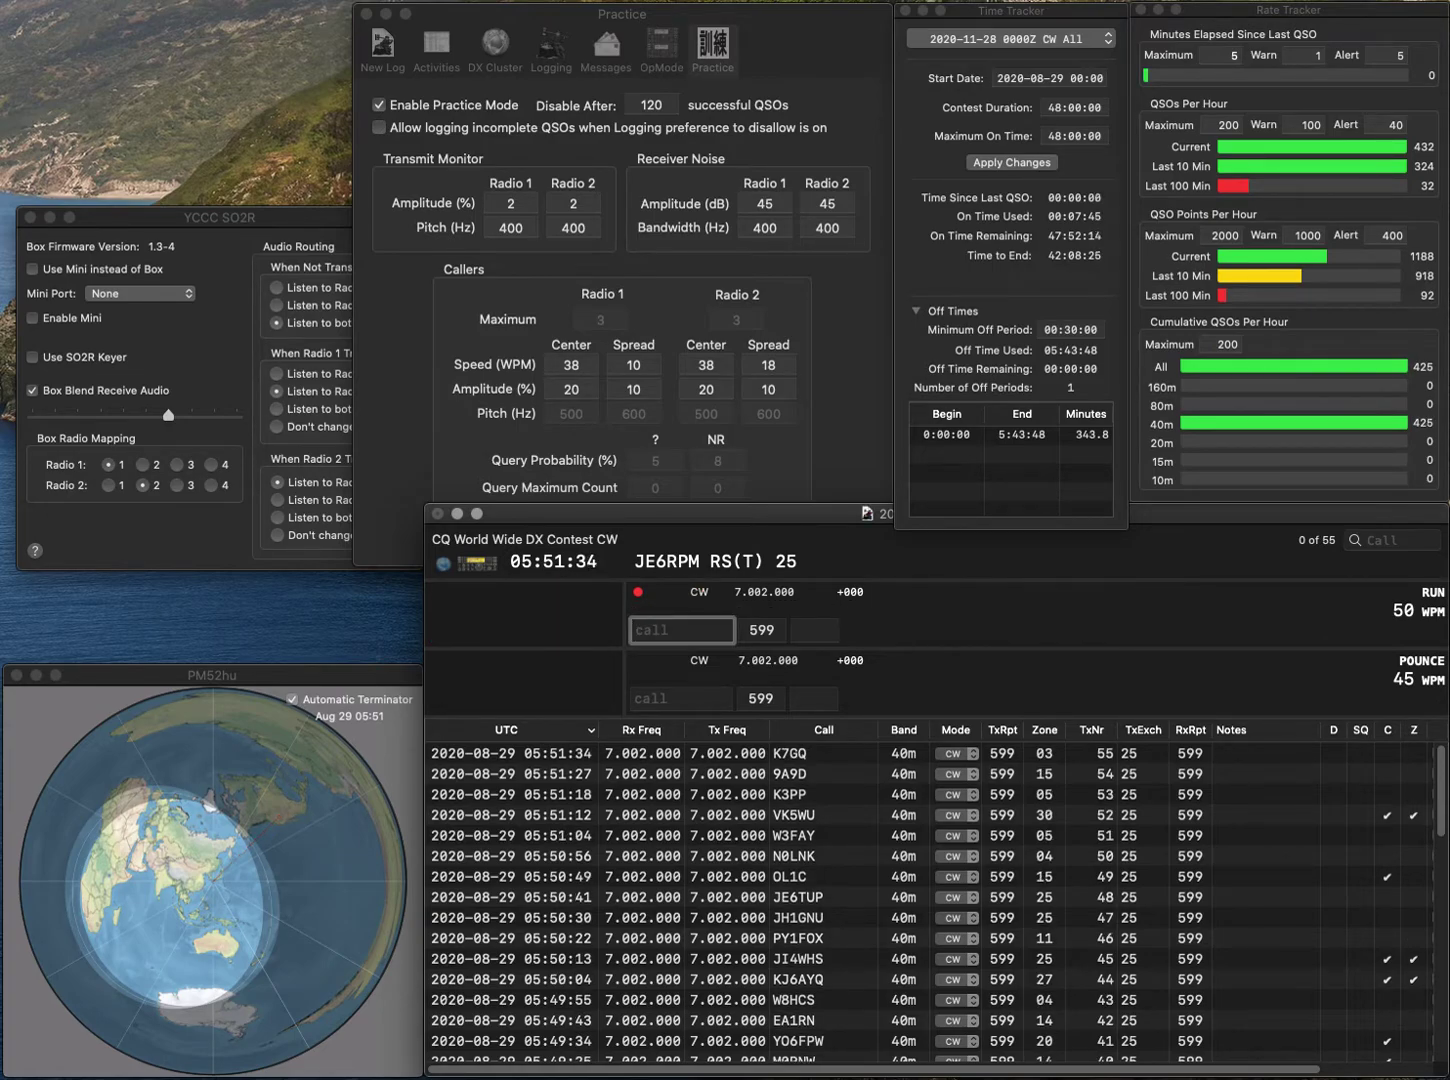
pyautogui.write('IZ3XNJ')
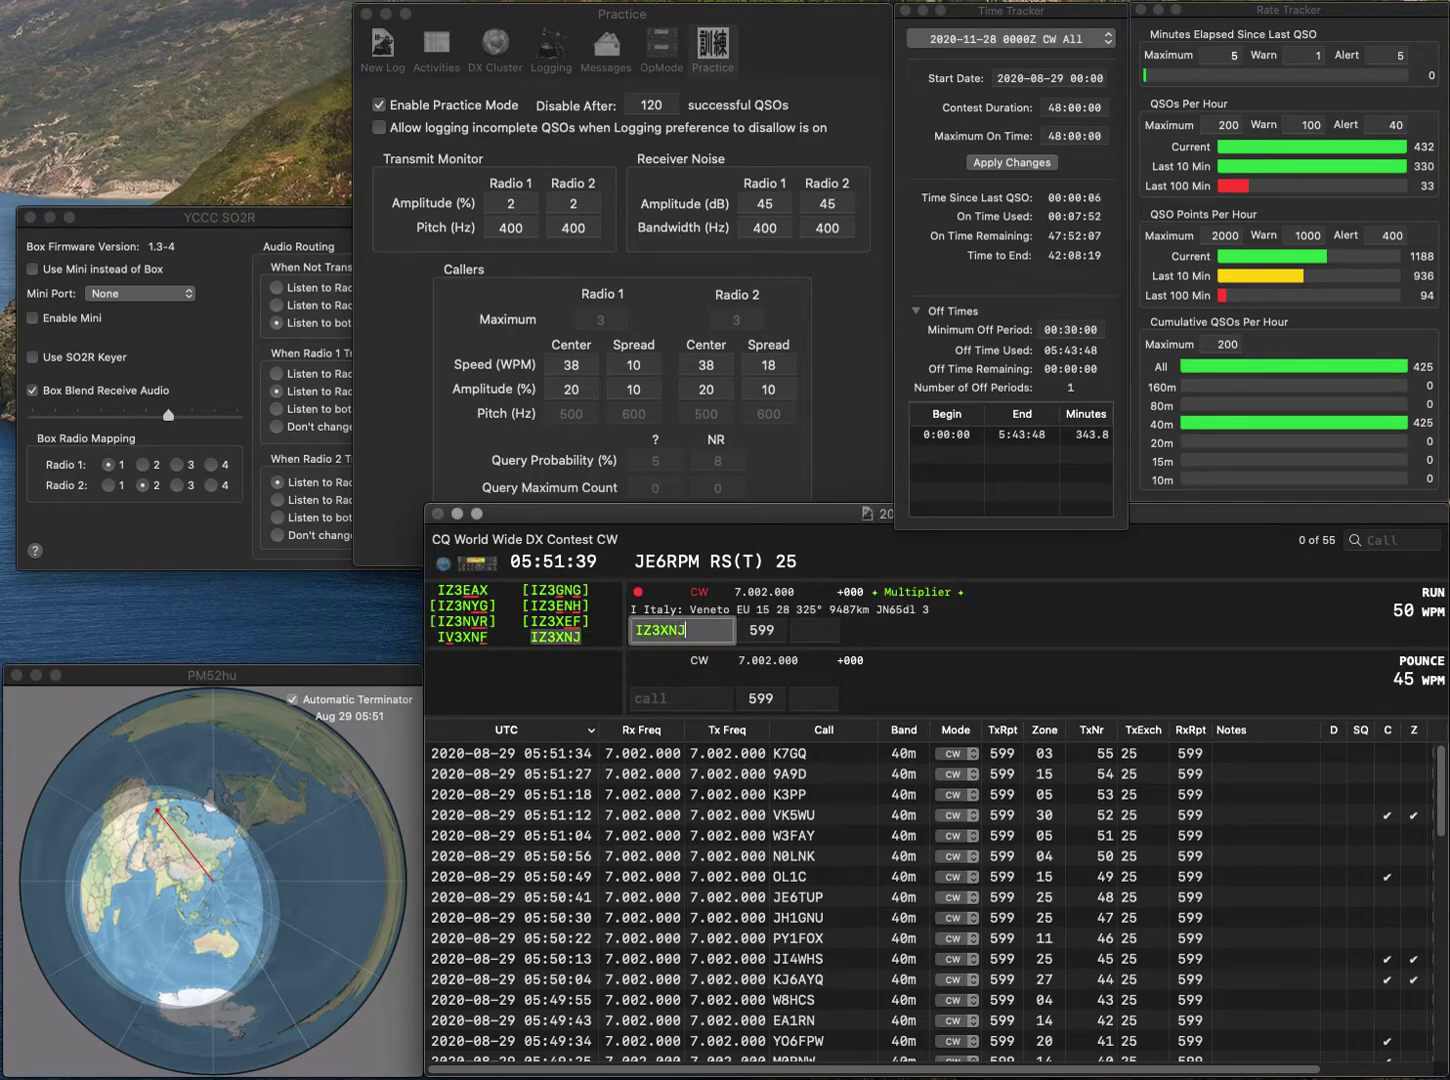
pyautogui.press('Return')
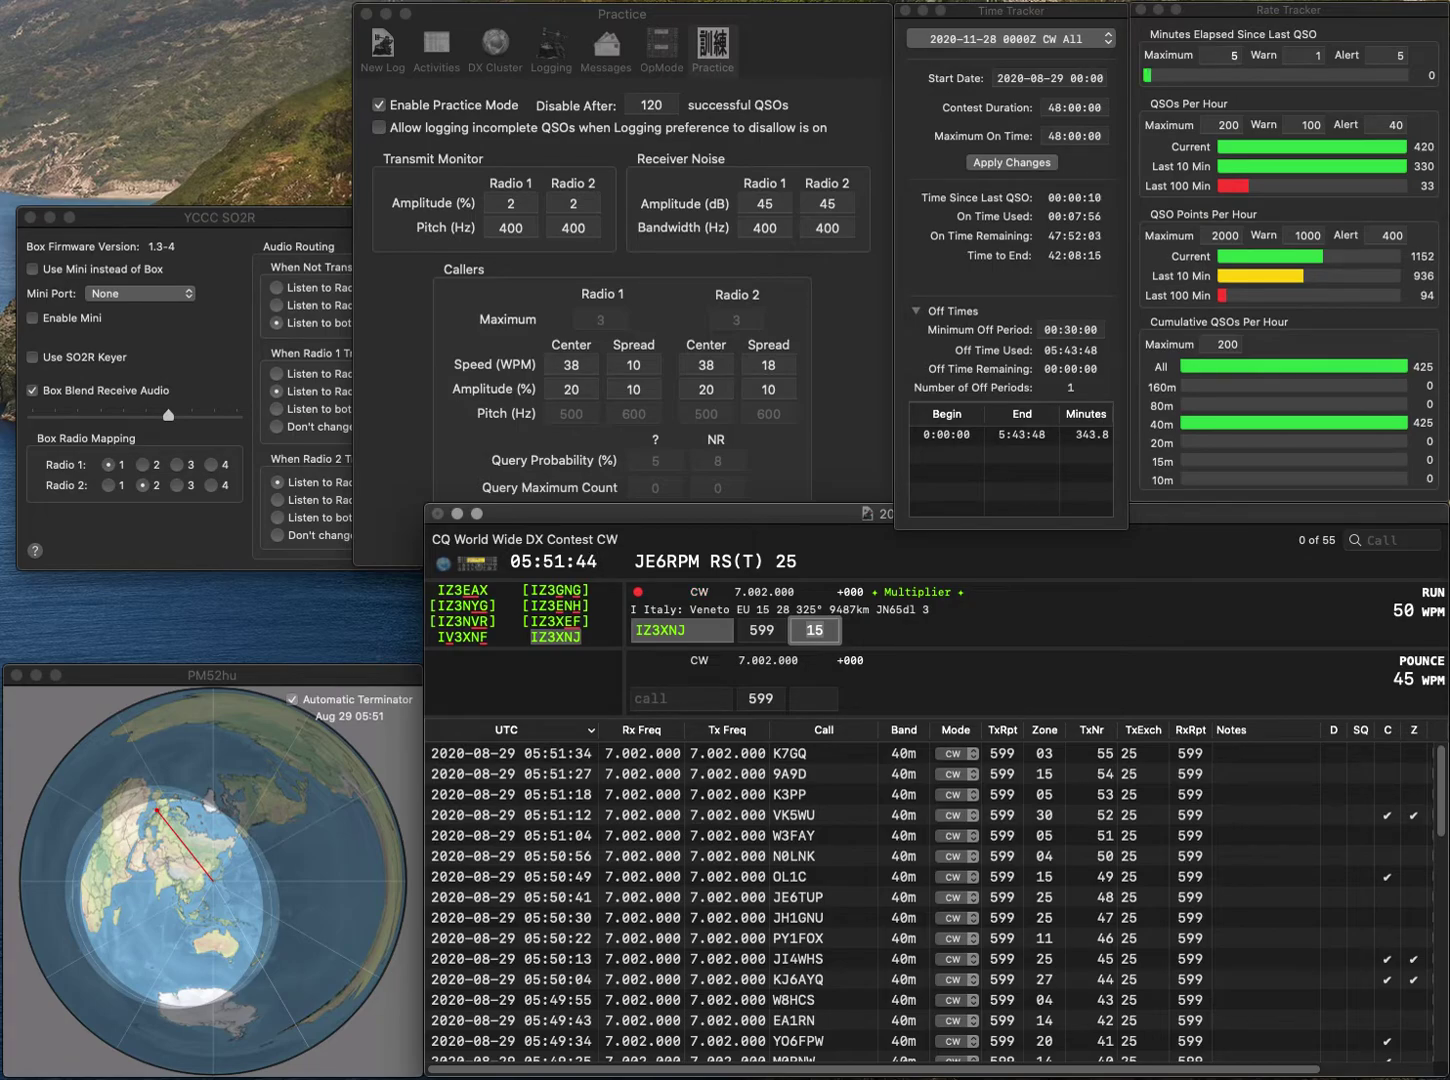
pyautogui.press('Return')
pyautogui.write('KD')
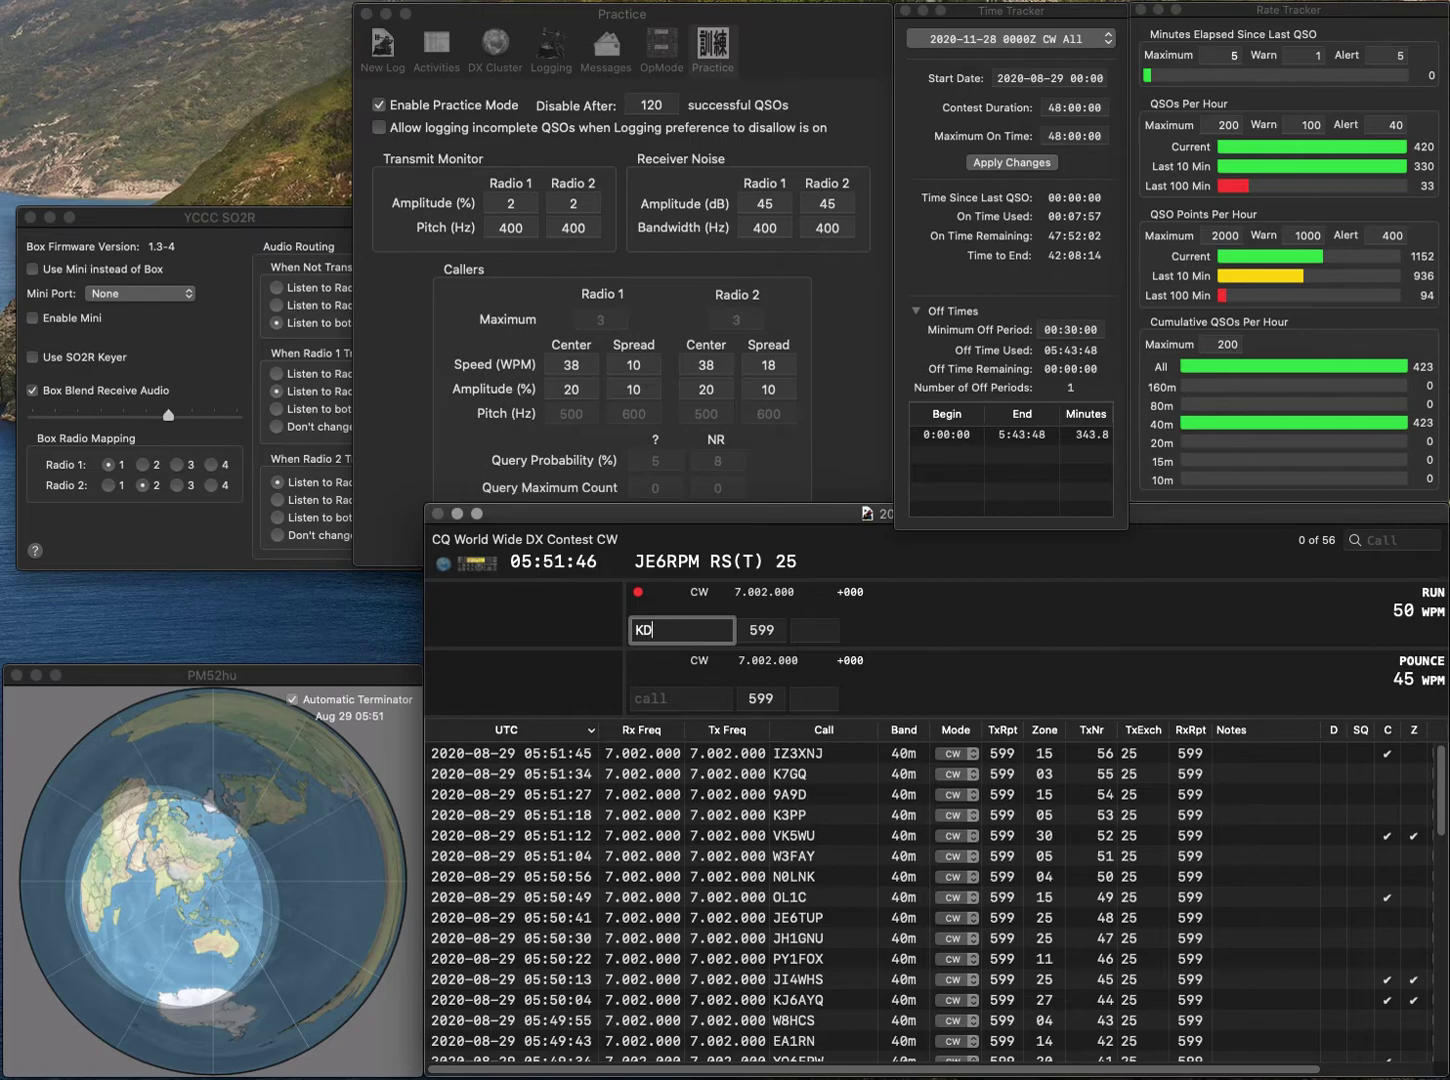
pyautogui.write('0PYF')
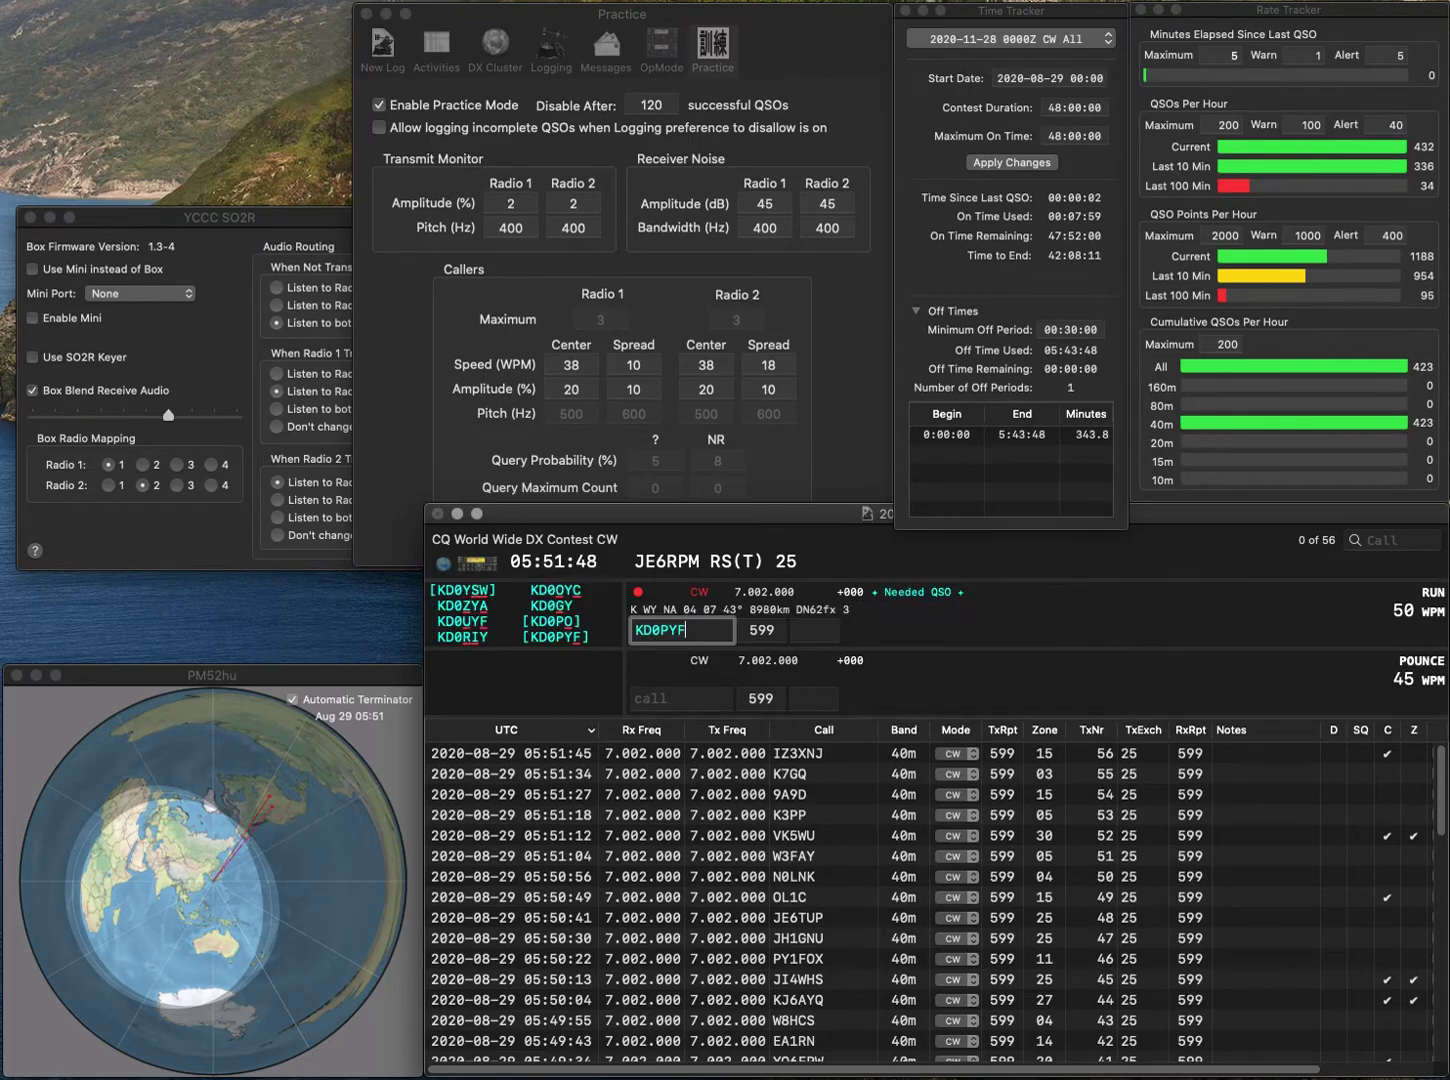
pyautogui.press('space')
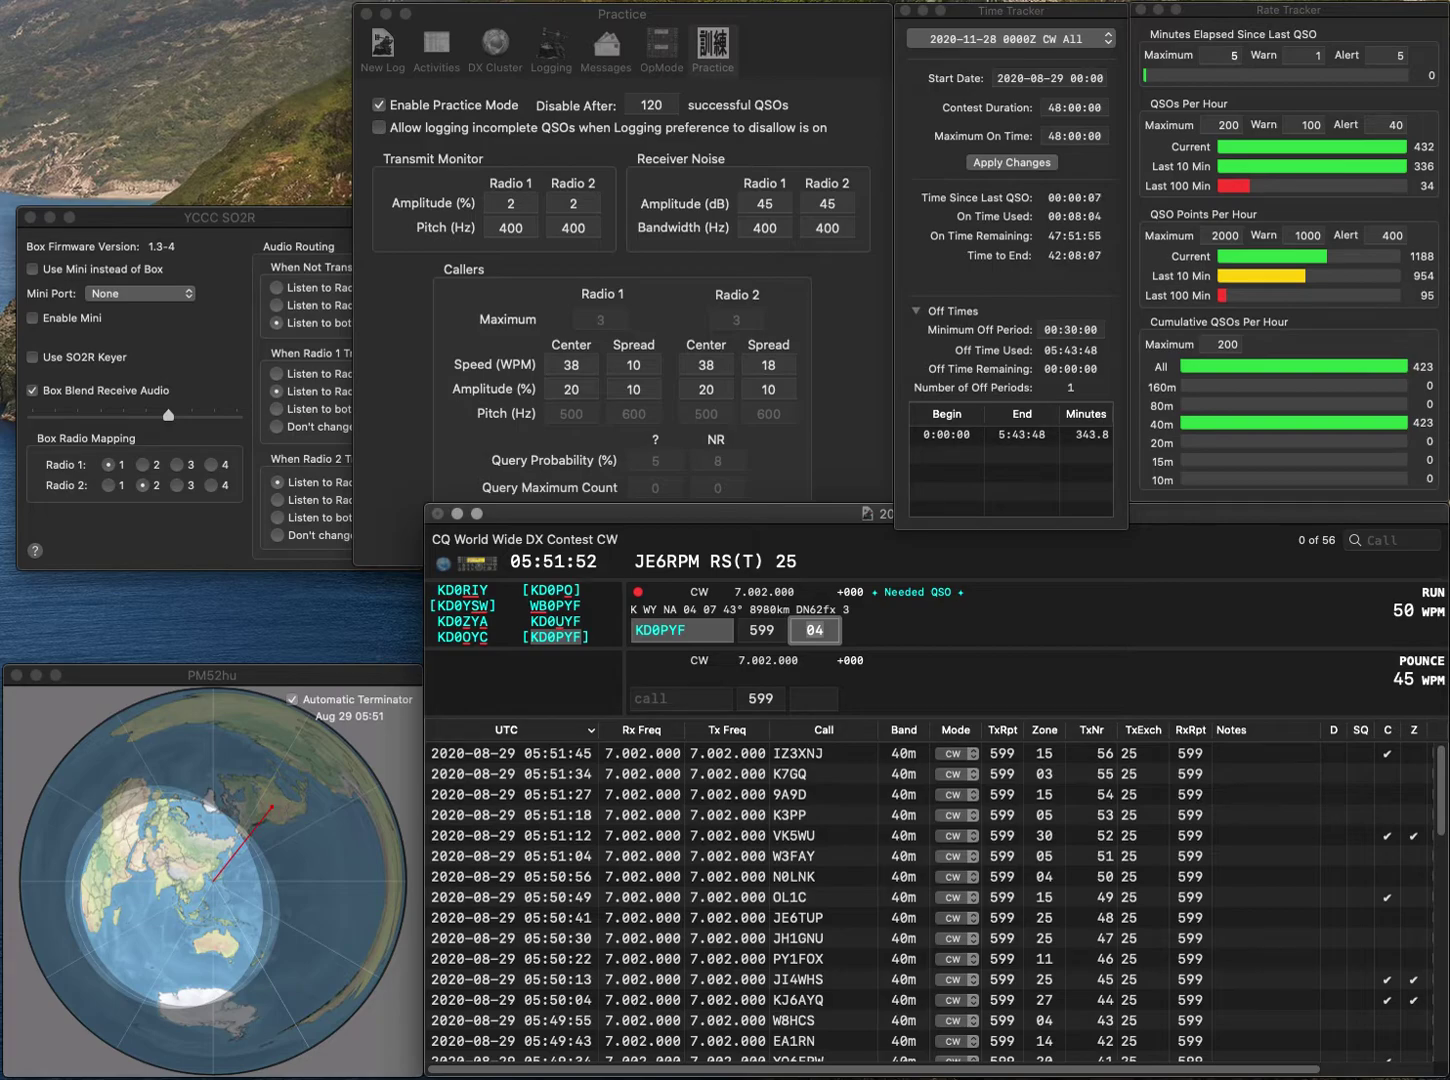
pyautogui.press('Return')
pyautogui.write('YB')
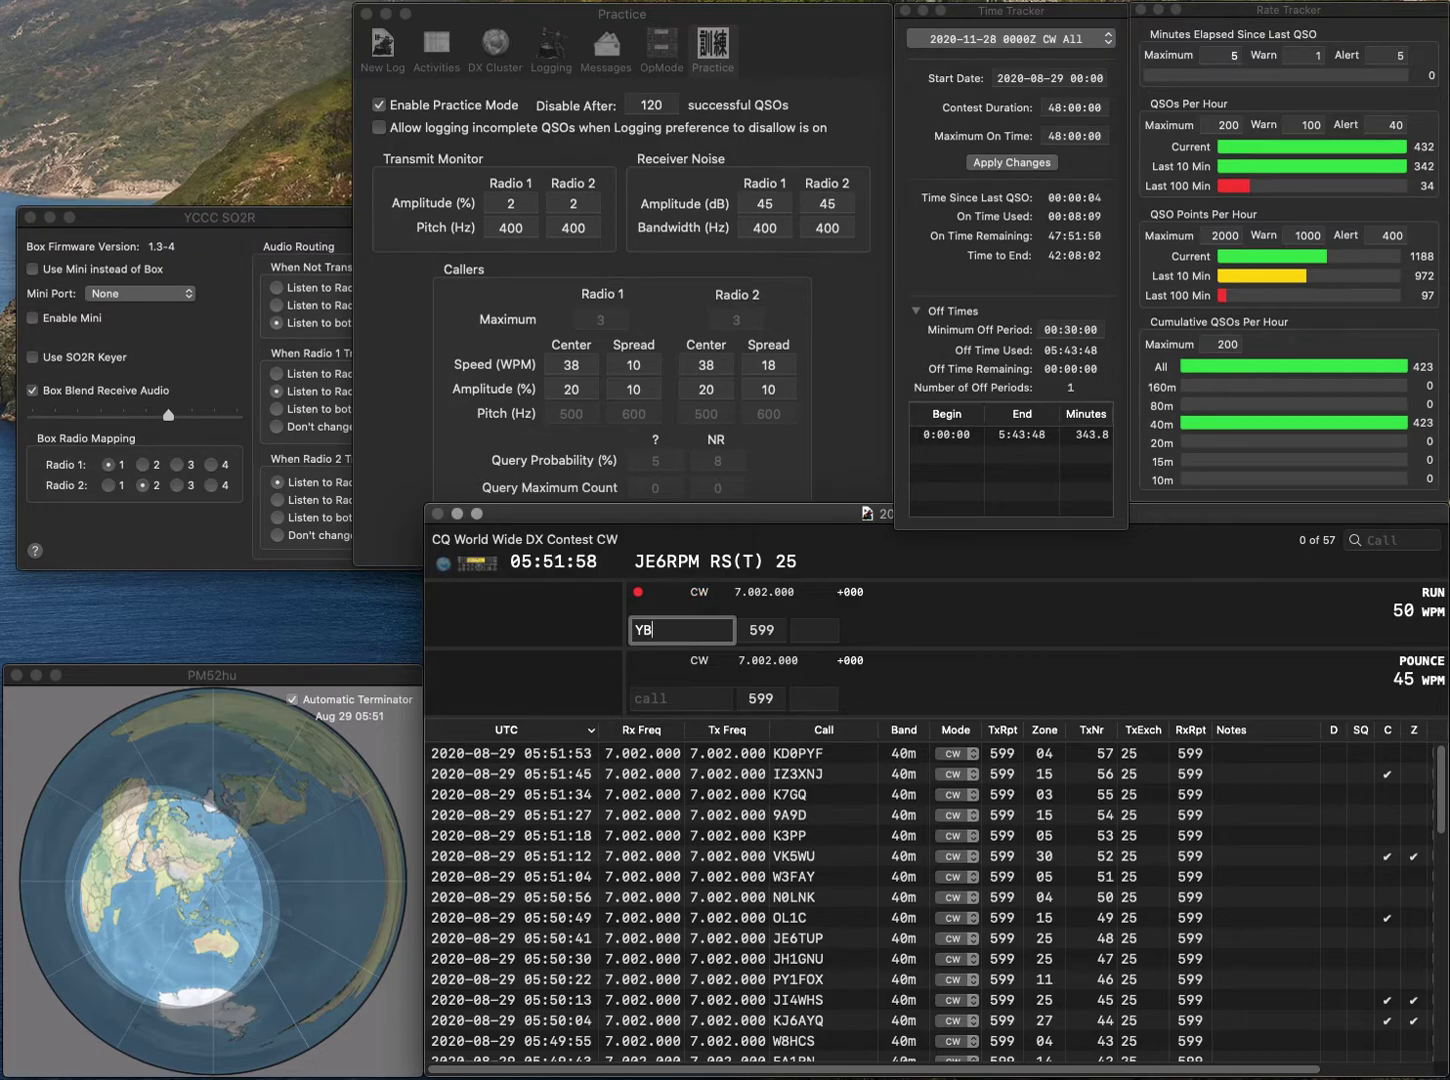
pyautogui.write('7DIM')
pyautogui.press('Left')
pyautogui.press('BackSpace')
pyautogui.write('B')
pyautogui.press('Tab')
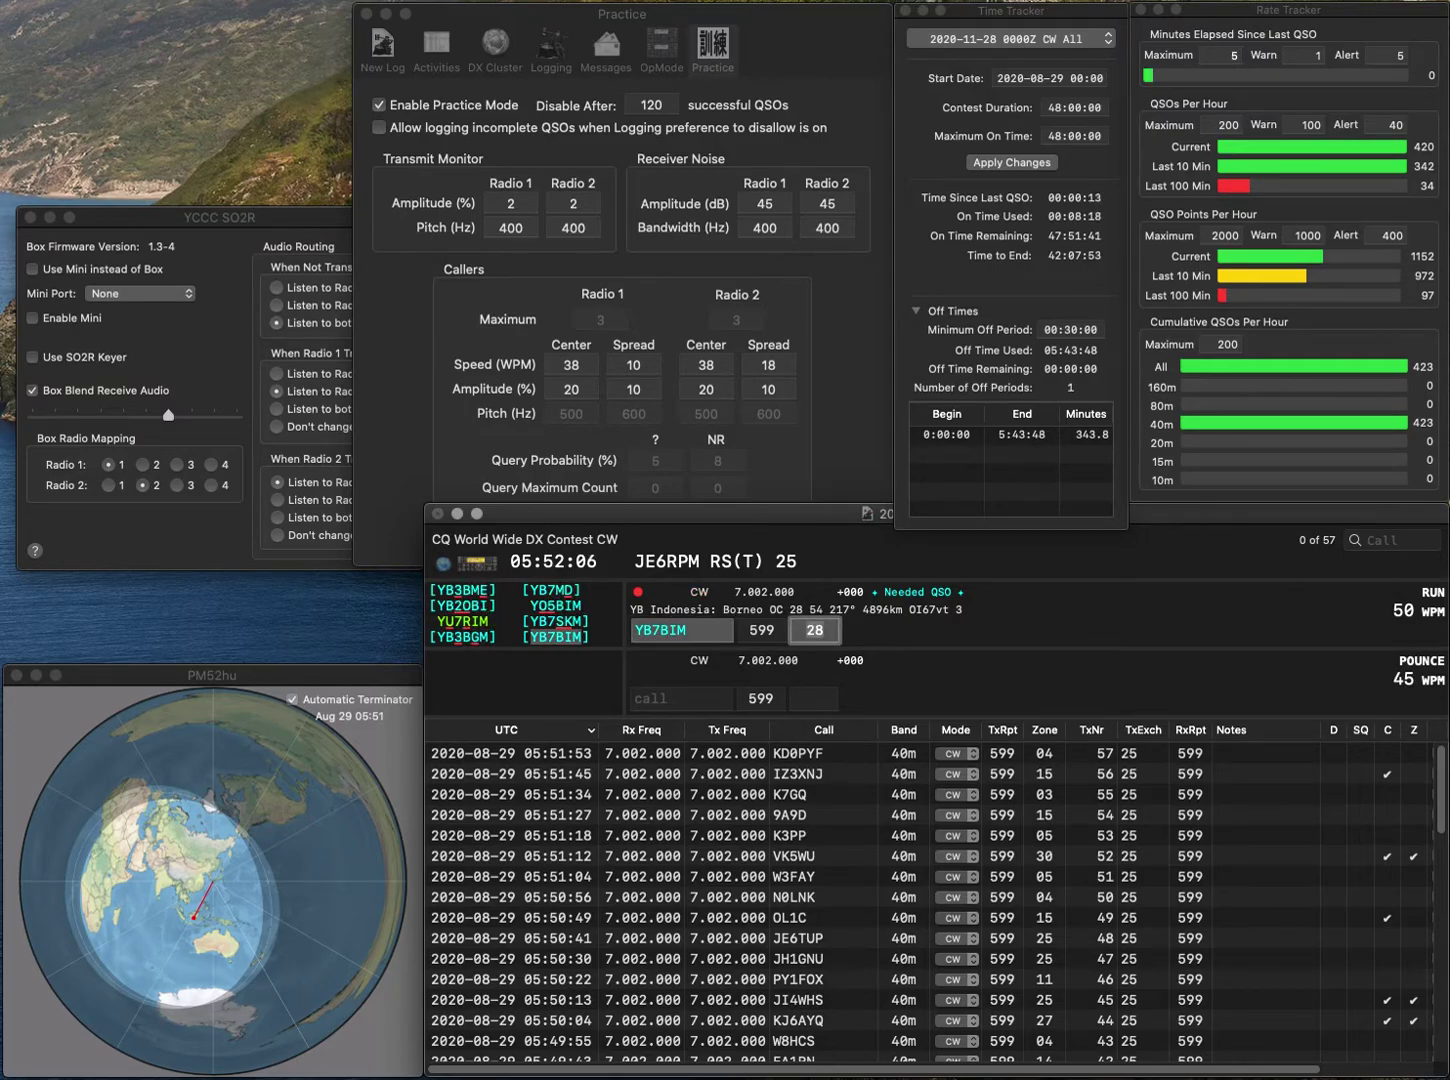
pyautogui.press('Return')
# - Copy the next run-radio caller, correct the call to KN4BIT, and log it in zone 05 with report 599
pyautogui.write('KN3BIT')
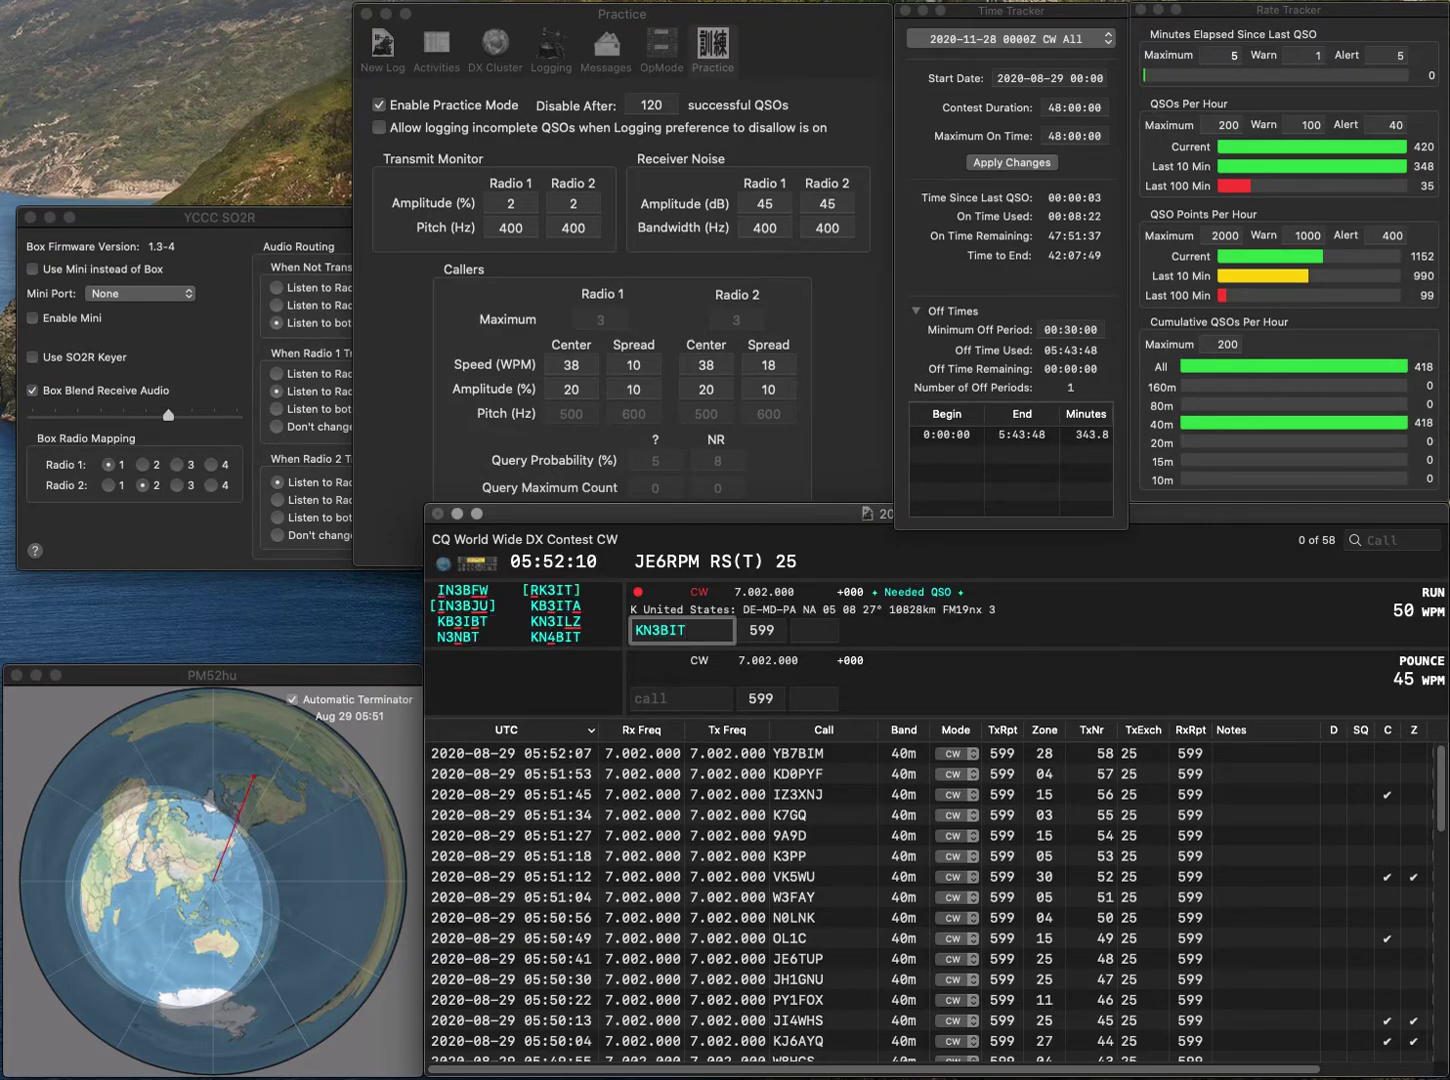
pyautogui.click(661, 630)
pyautogui.press('BackSpace')
pyautogui.write('4')
pyautogui.press('Tab')
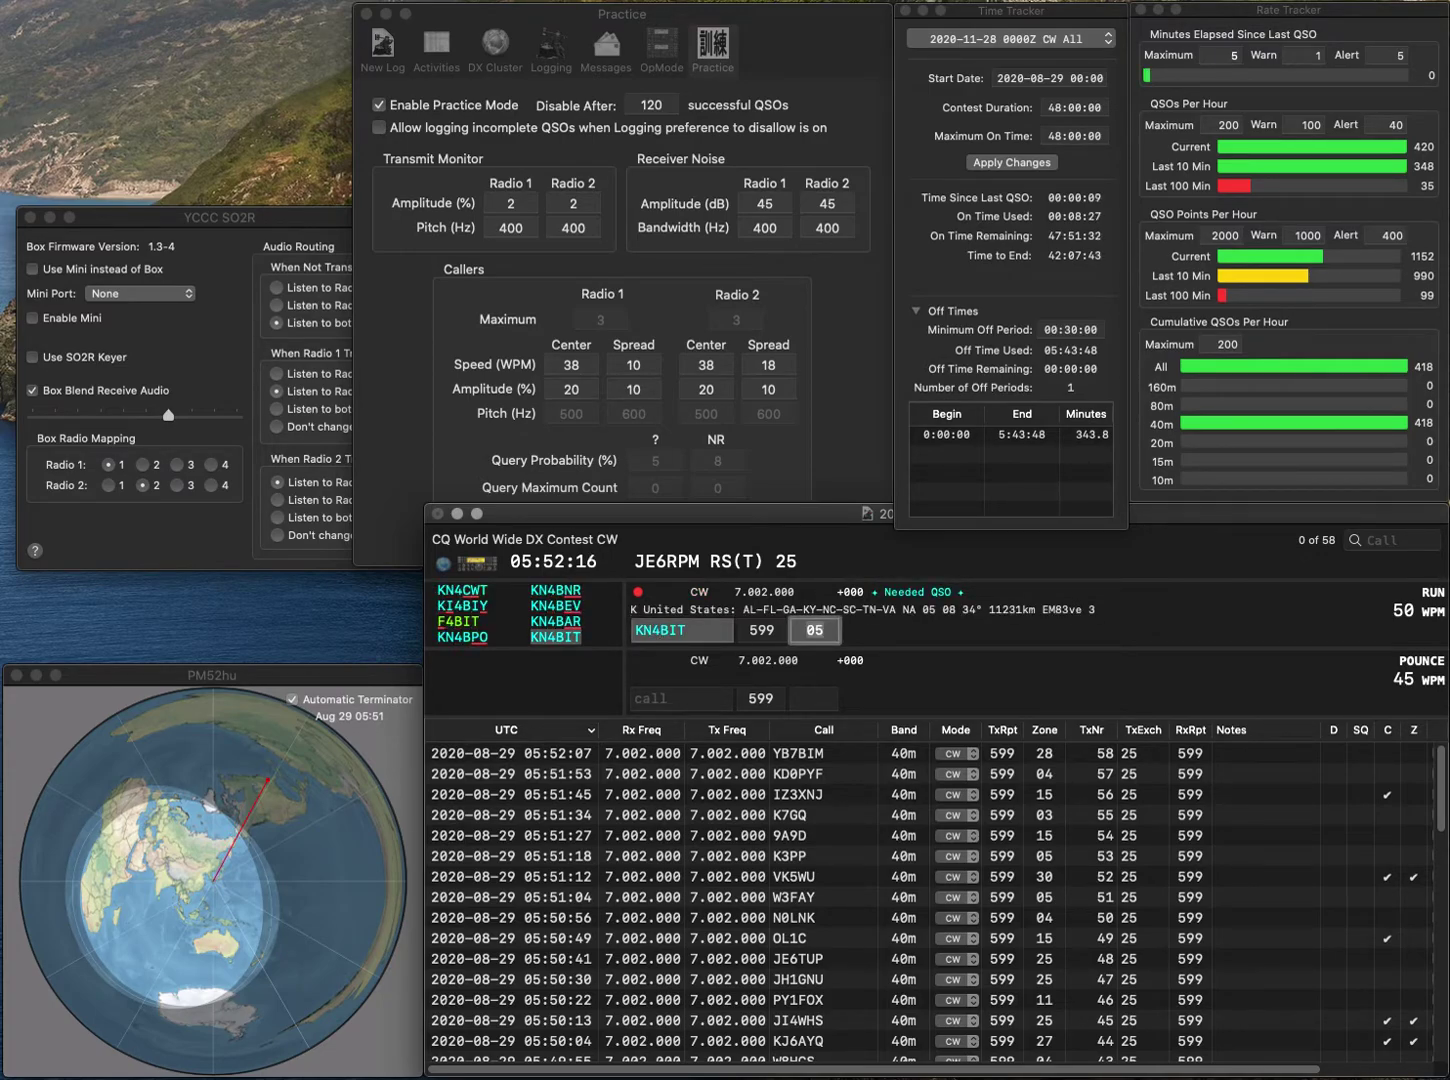
pyautogui.press('Return')
pyautogui.write('IK3XTY')
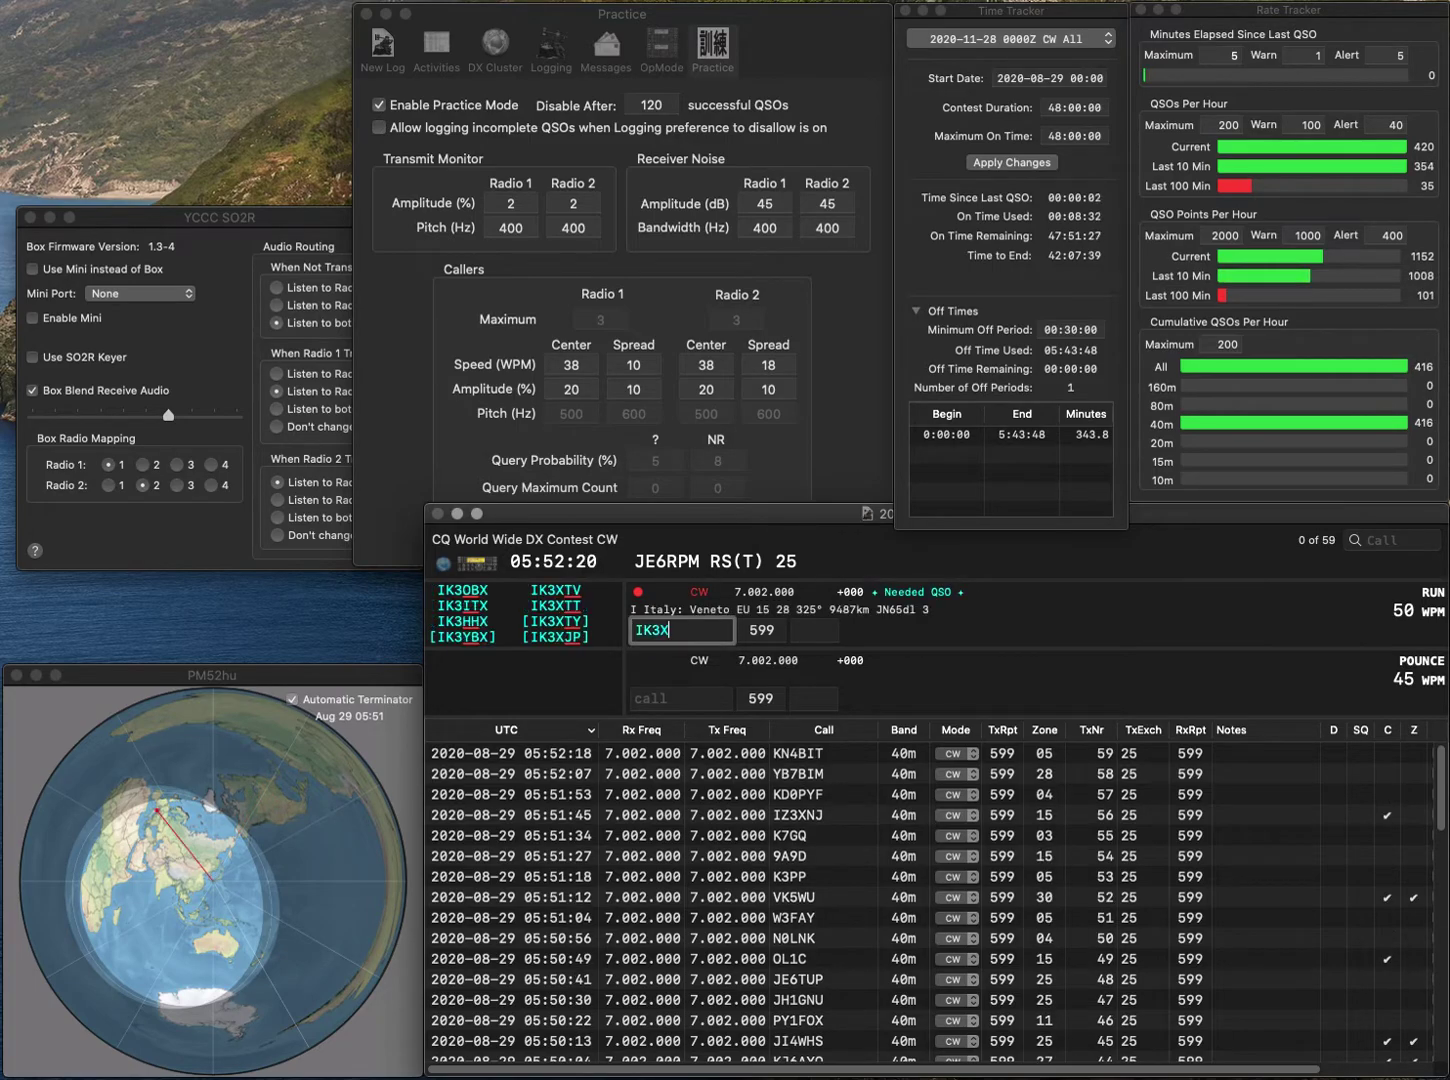
pyautogui.press('space')
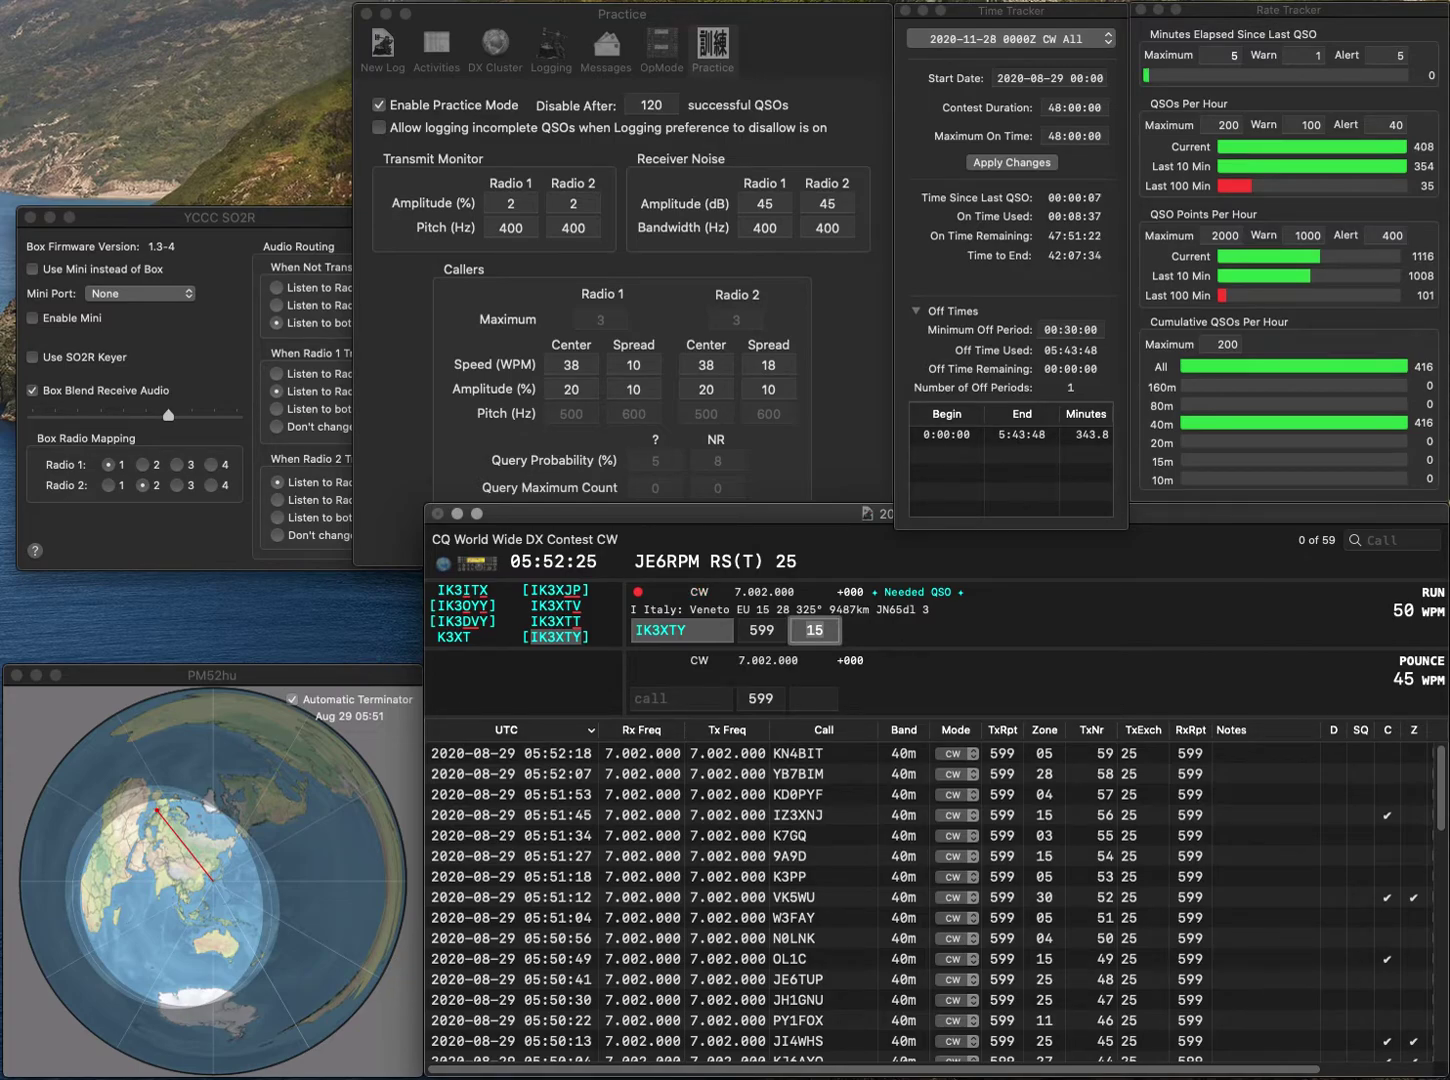
pyautogui.press('Return')
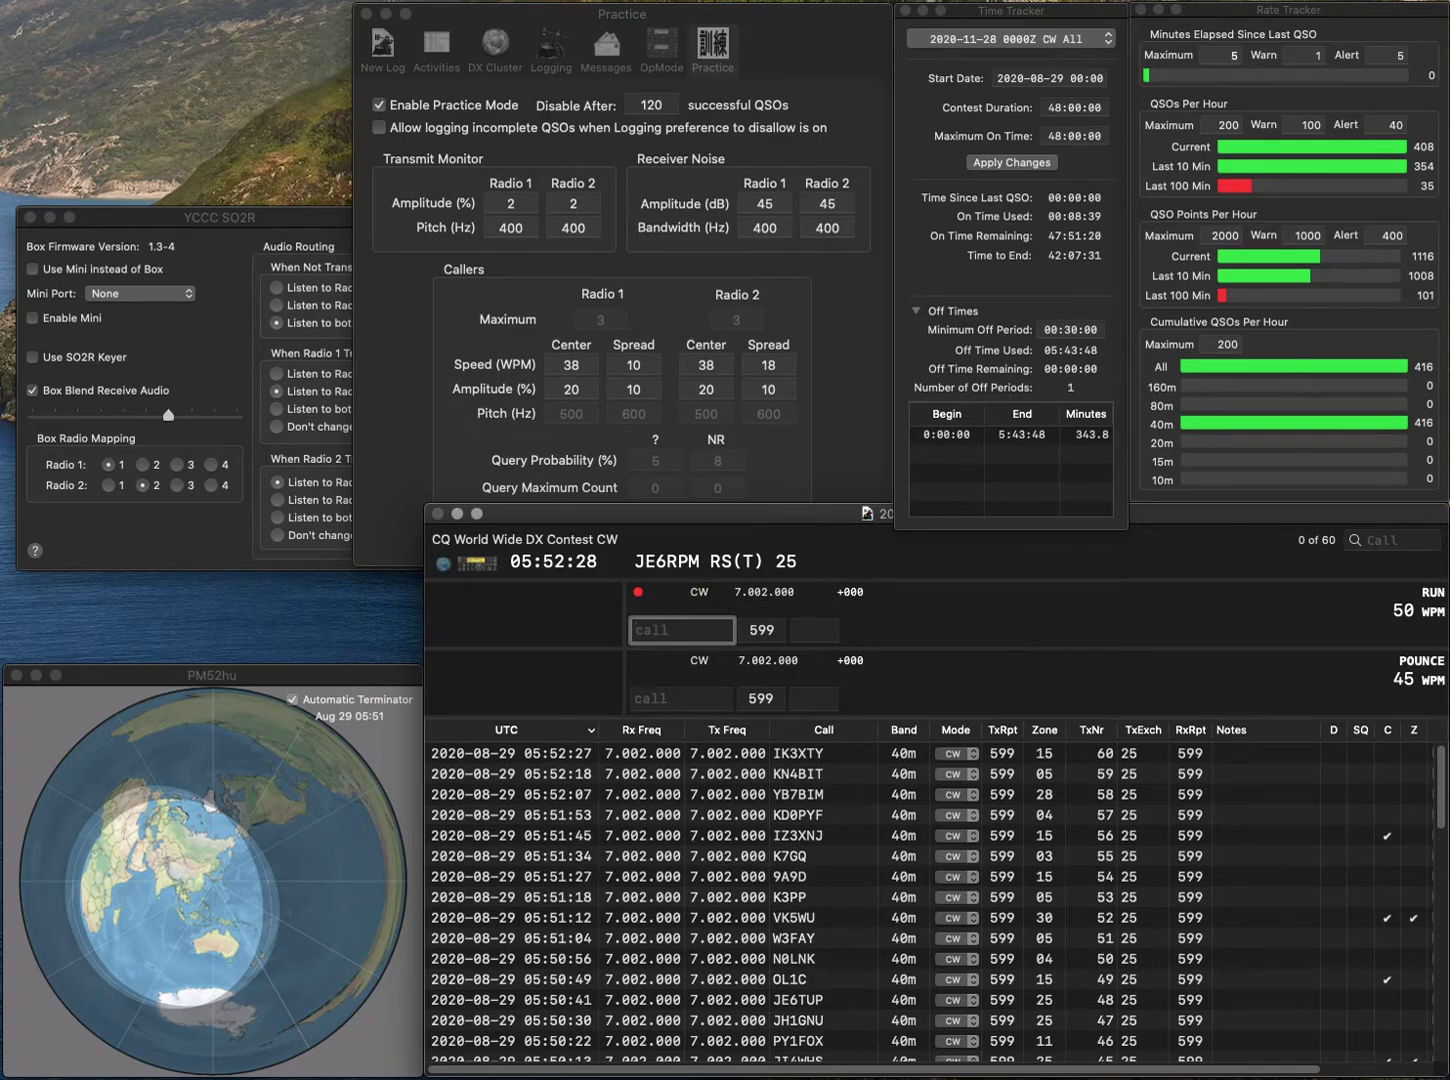
pyautogui.write('W7PLL')
pyautogui.press('super+a')
pyautogui.write('W7WLL')
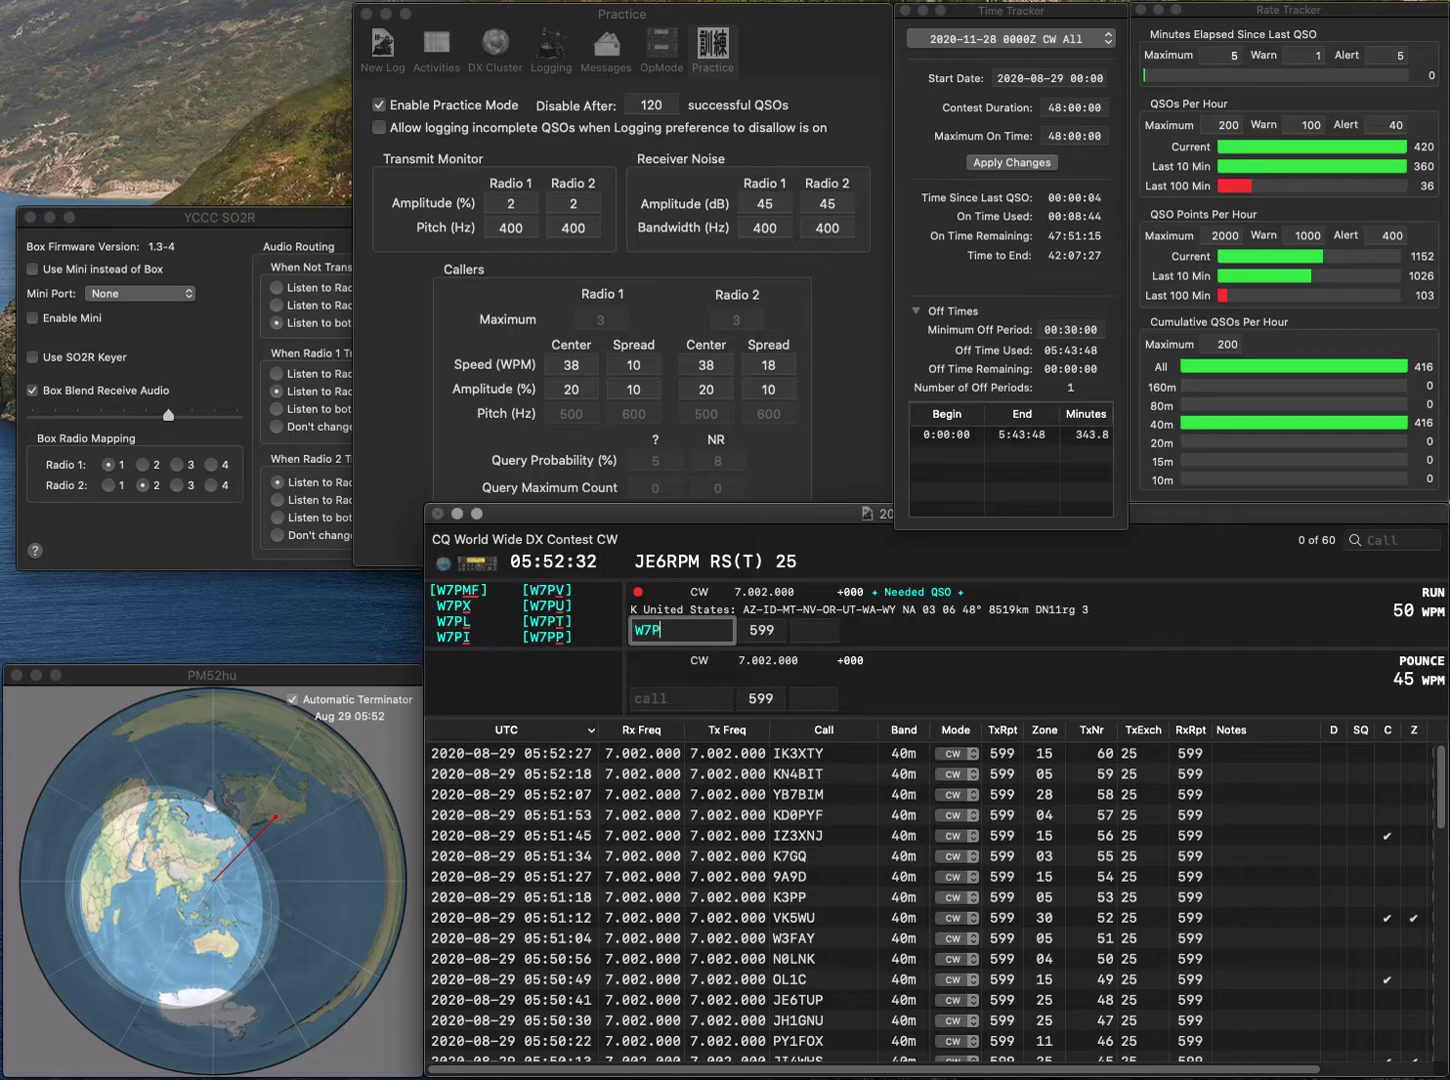
pyautogui.press('Return')
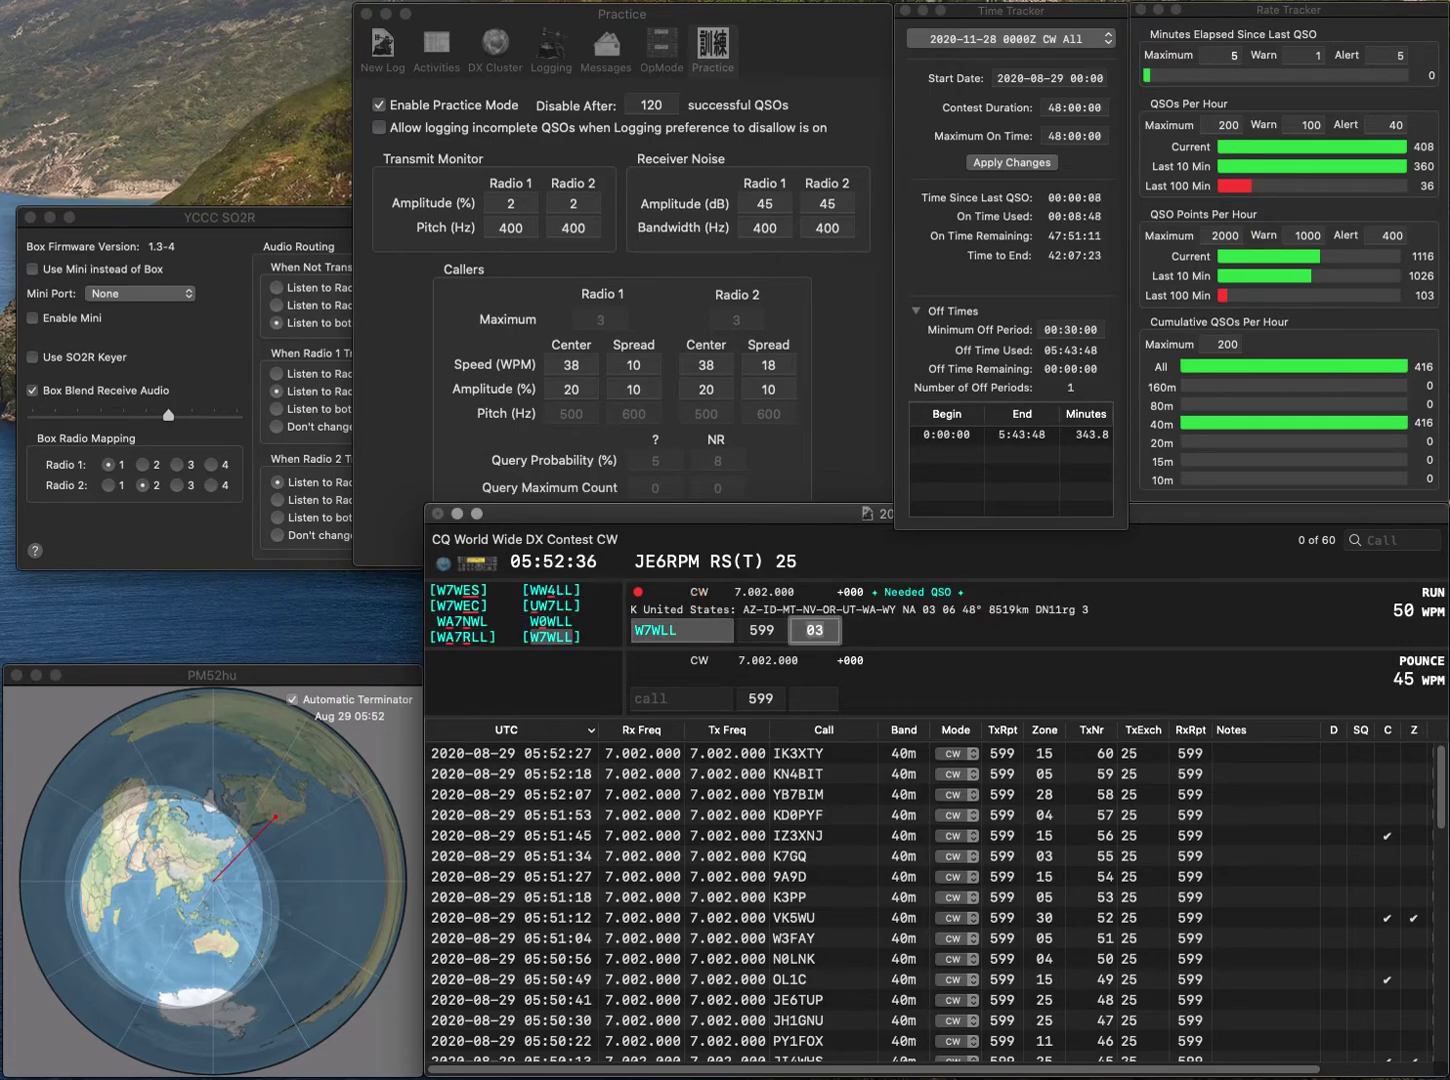
pyautogui.press('Return')
pyautogui.write('RQ3M')
pyautogui.press('Return')
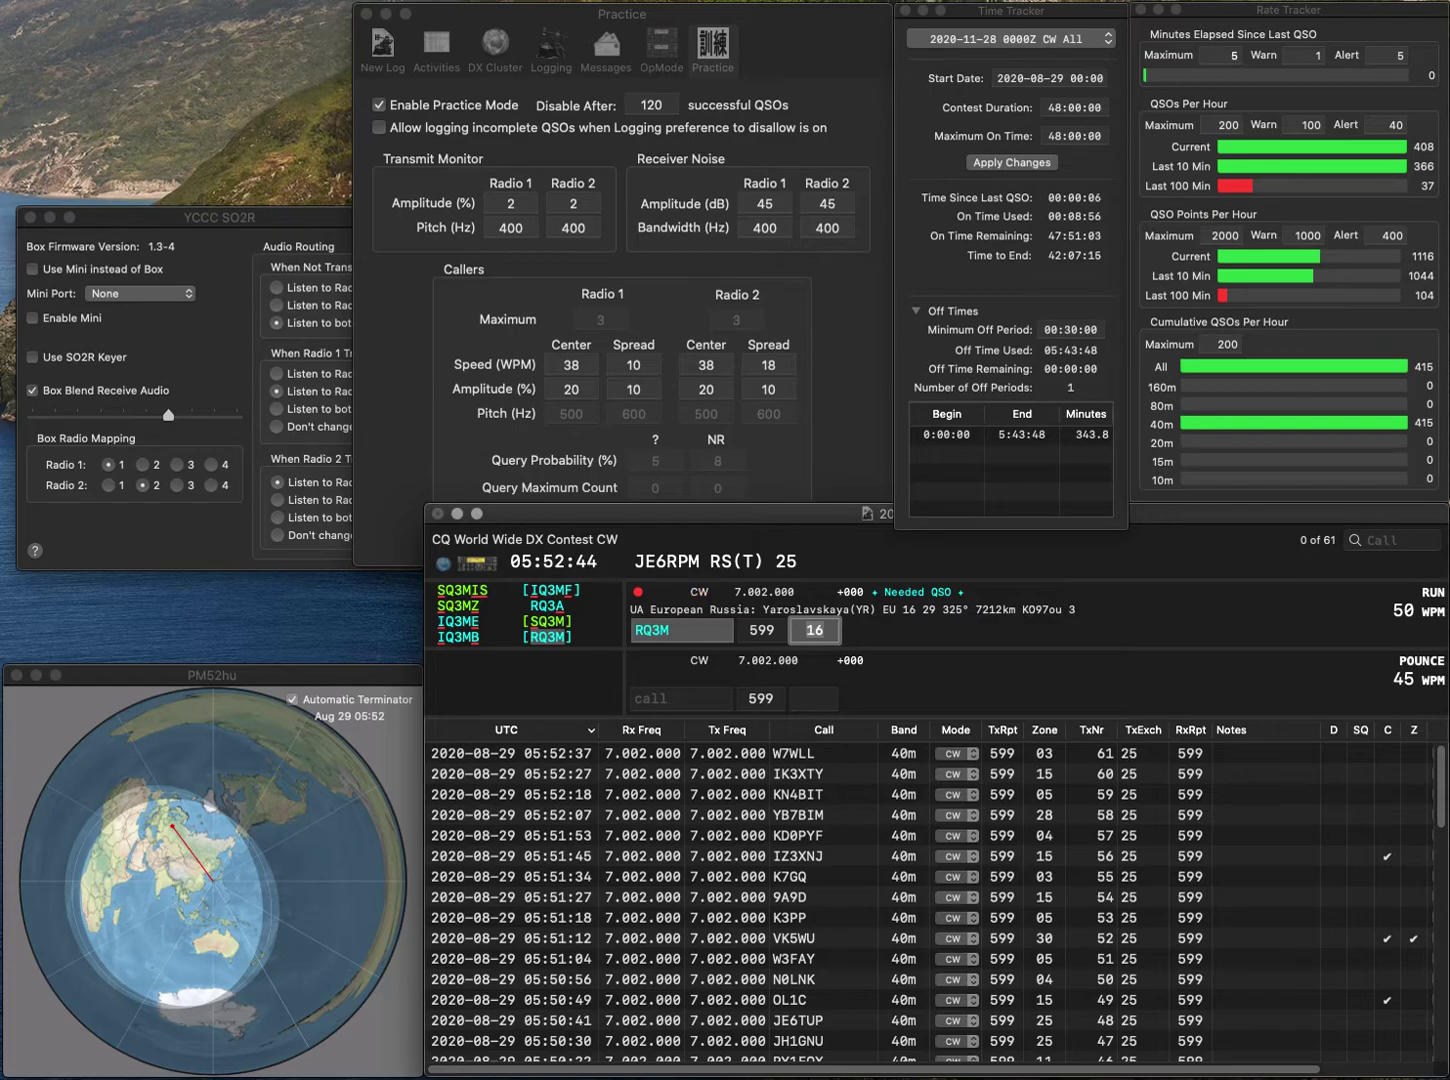
pyautogui.press('Return')
pyautogui.write('KD6LMS')
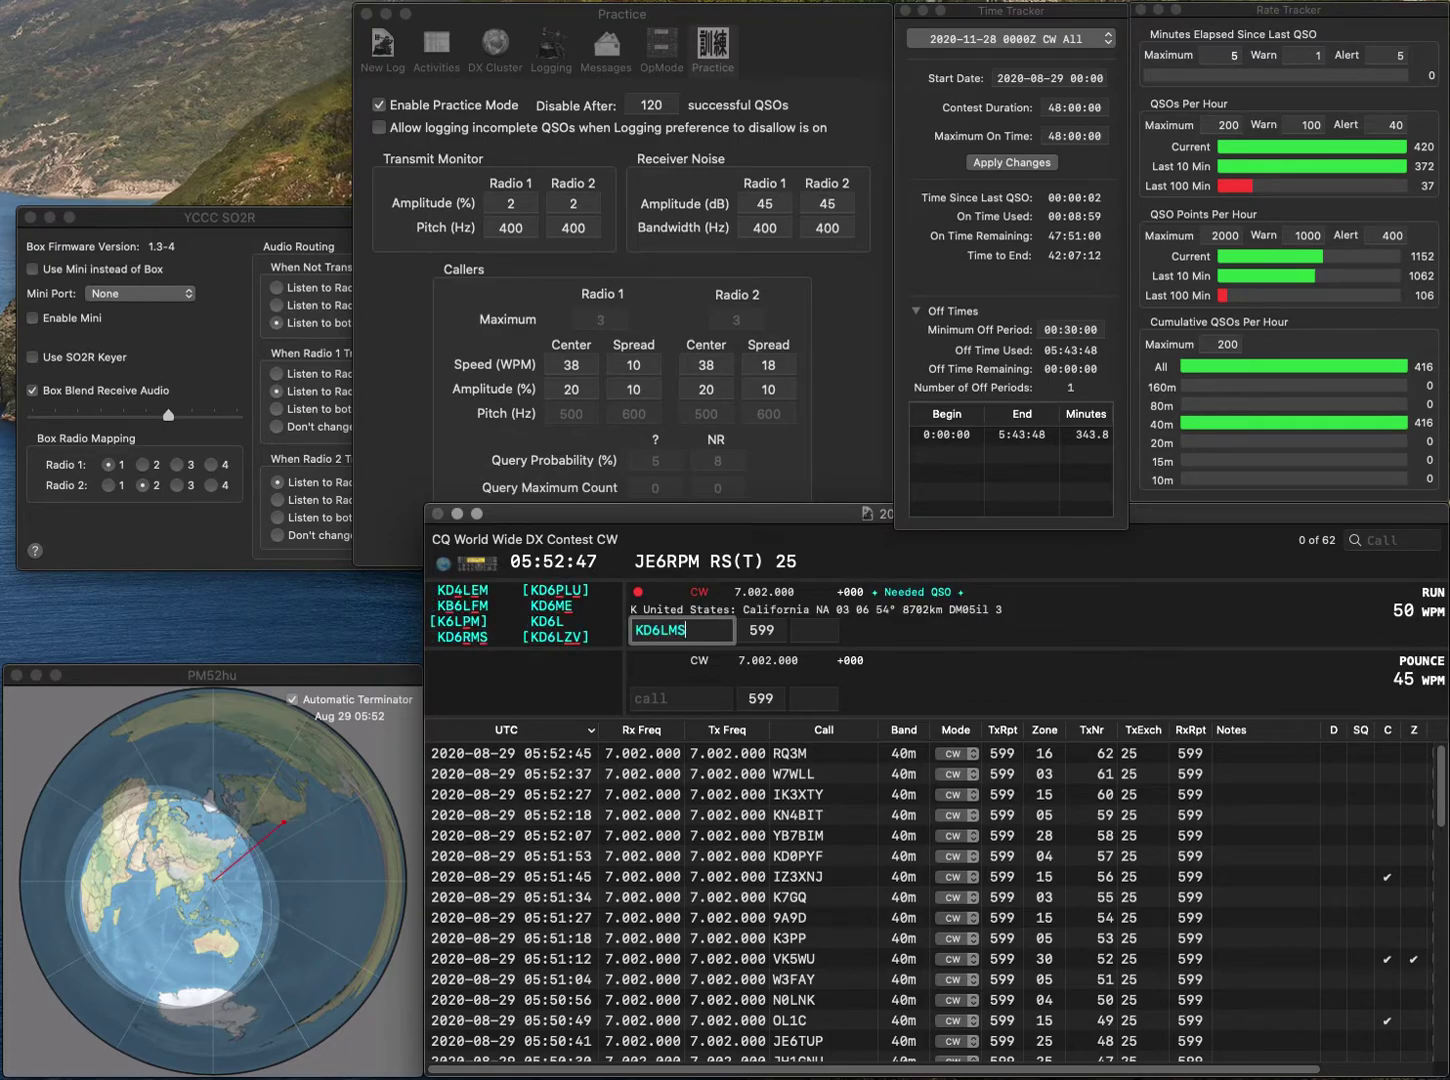
pyautogui.press('Return')
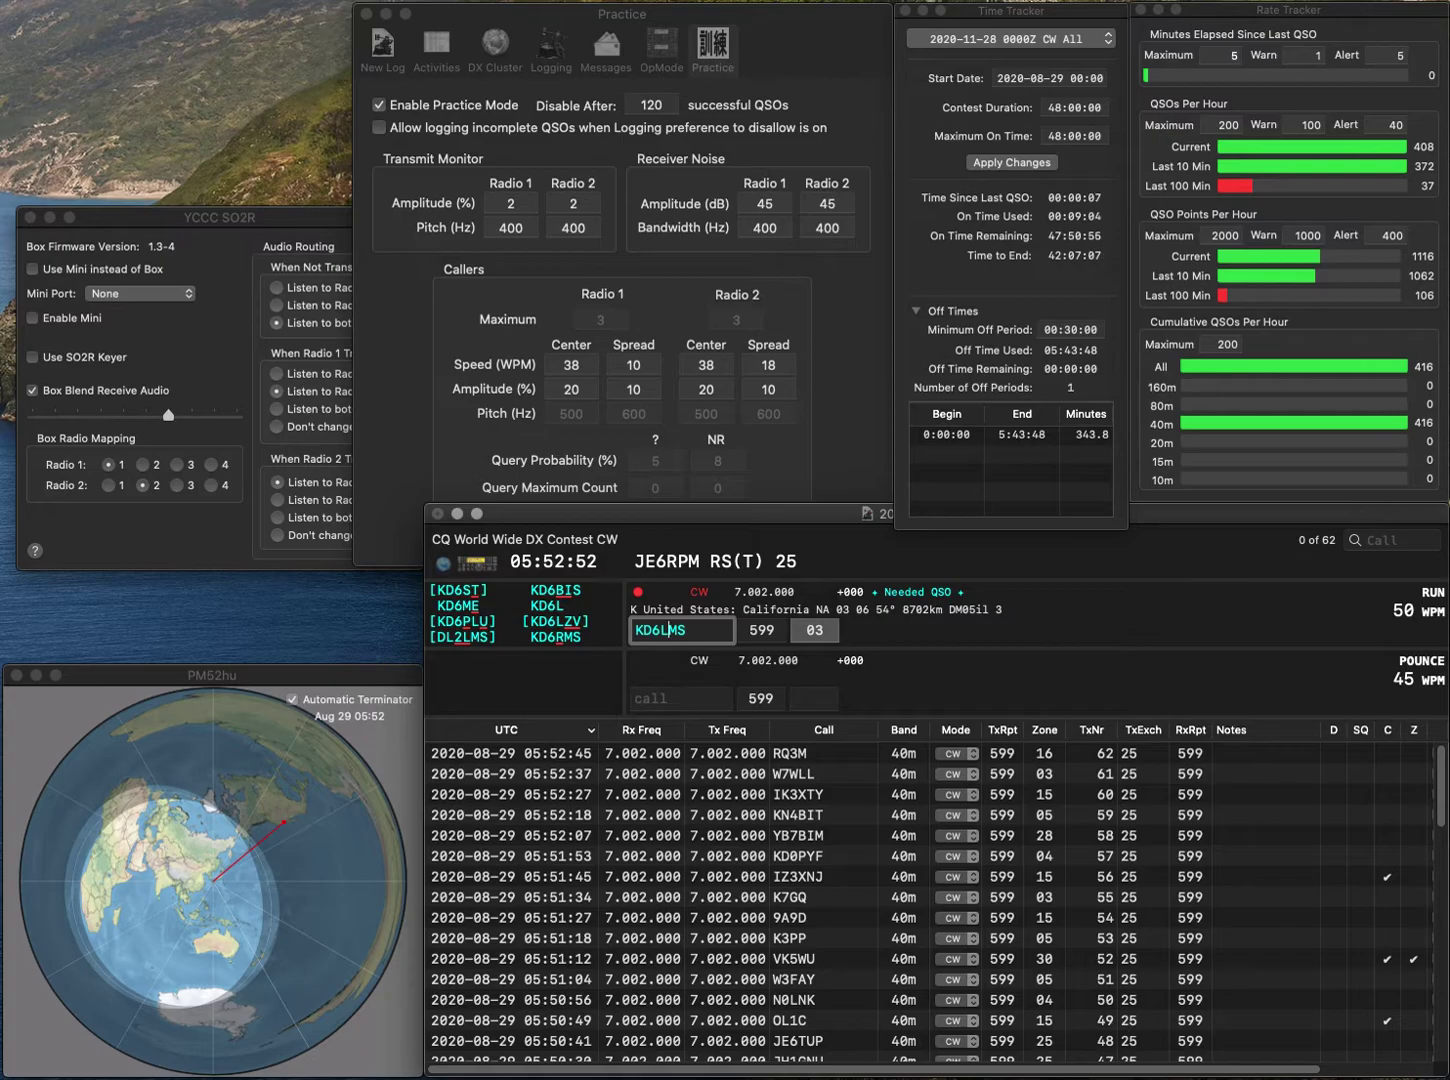
pyautogui.click(668, 630)
pyautogui.press('BackSpace')
pyautogui.write('R')
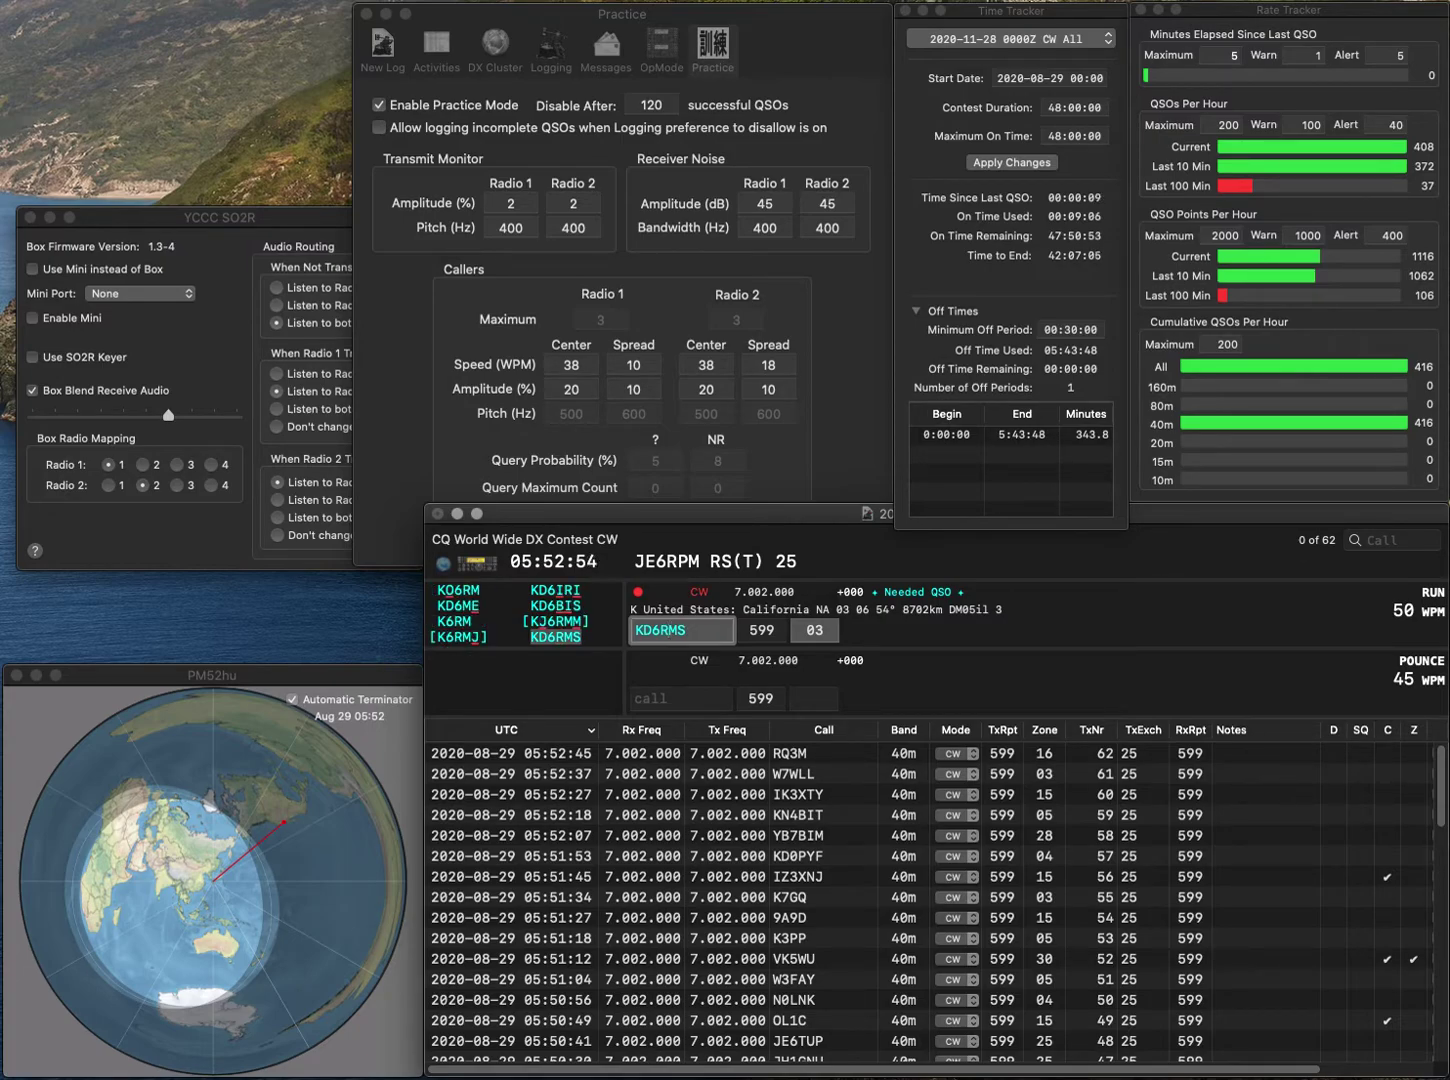
pyautogui.press('Tab')
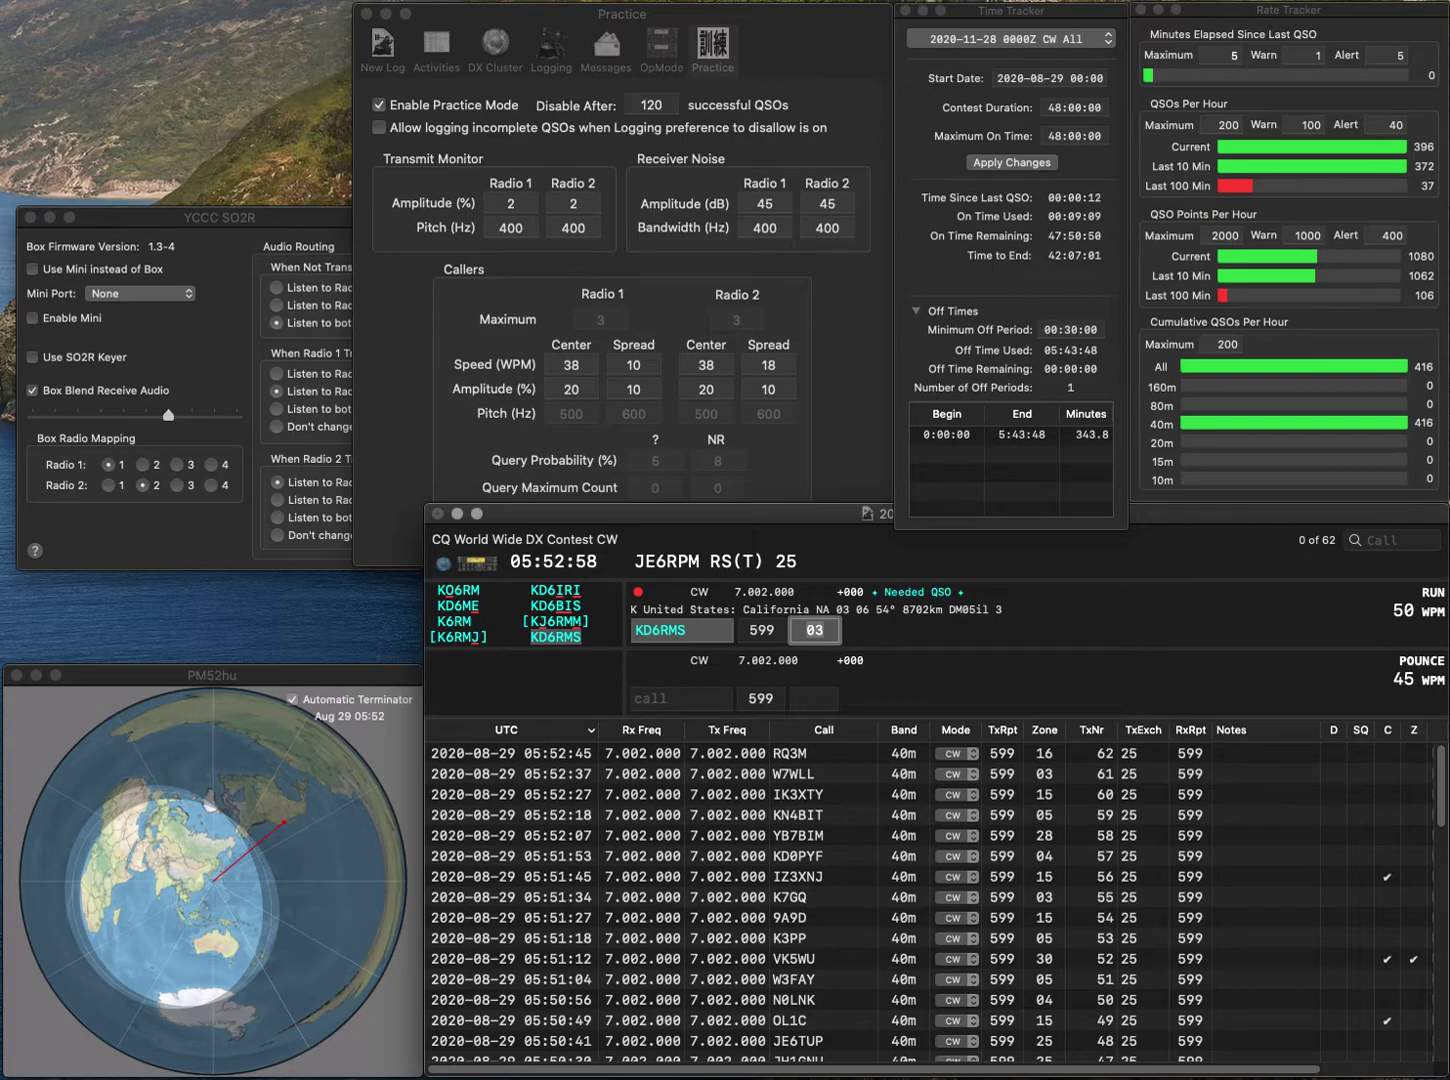
pyautogui.press('Return')
pyautogui.write('K6BT')
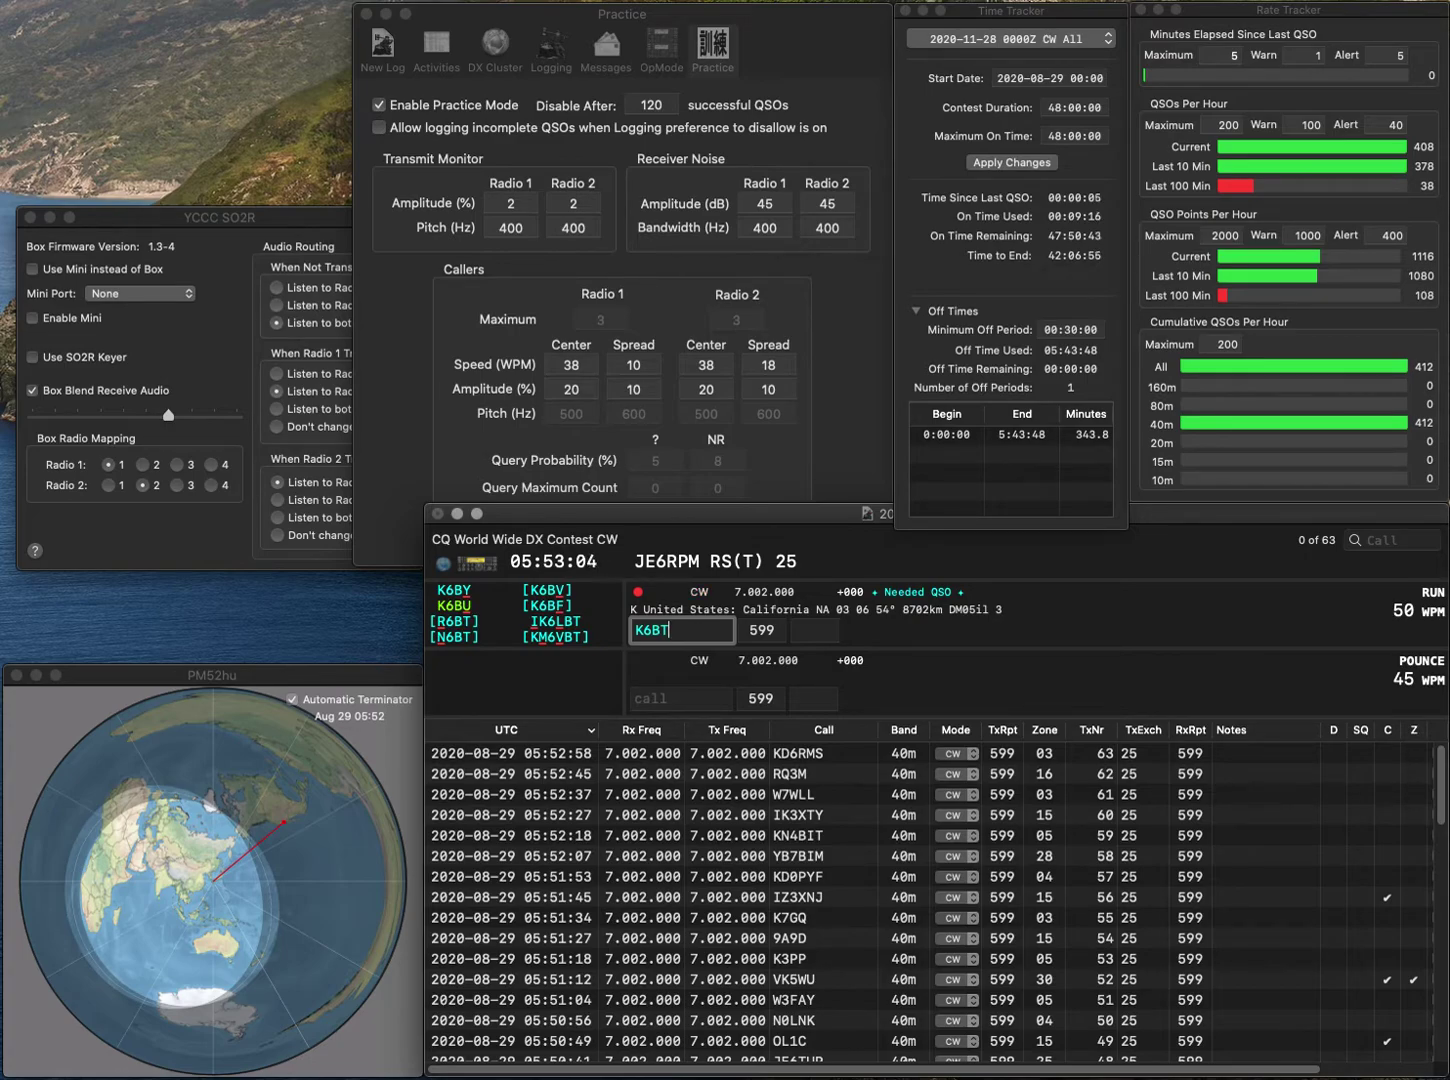
pyautogui.press('BackSpace')
pyautogui.press('BackSpace')
pyautogui.write('DTT/4')
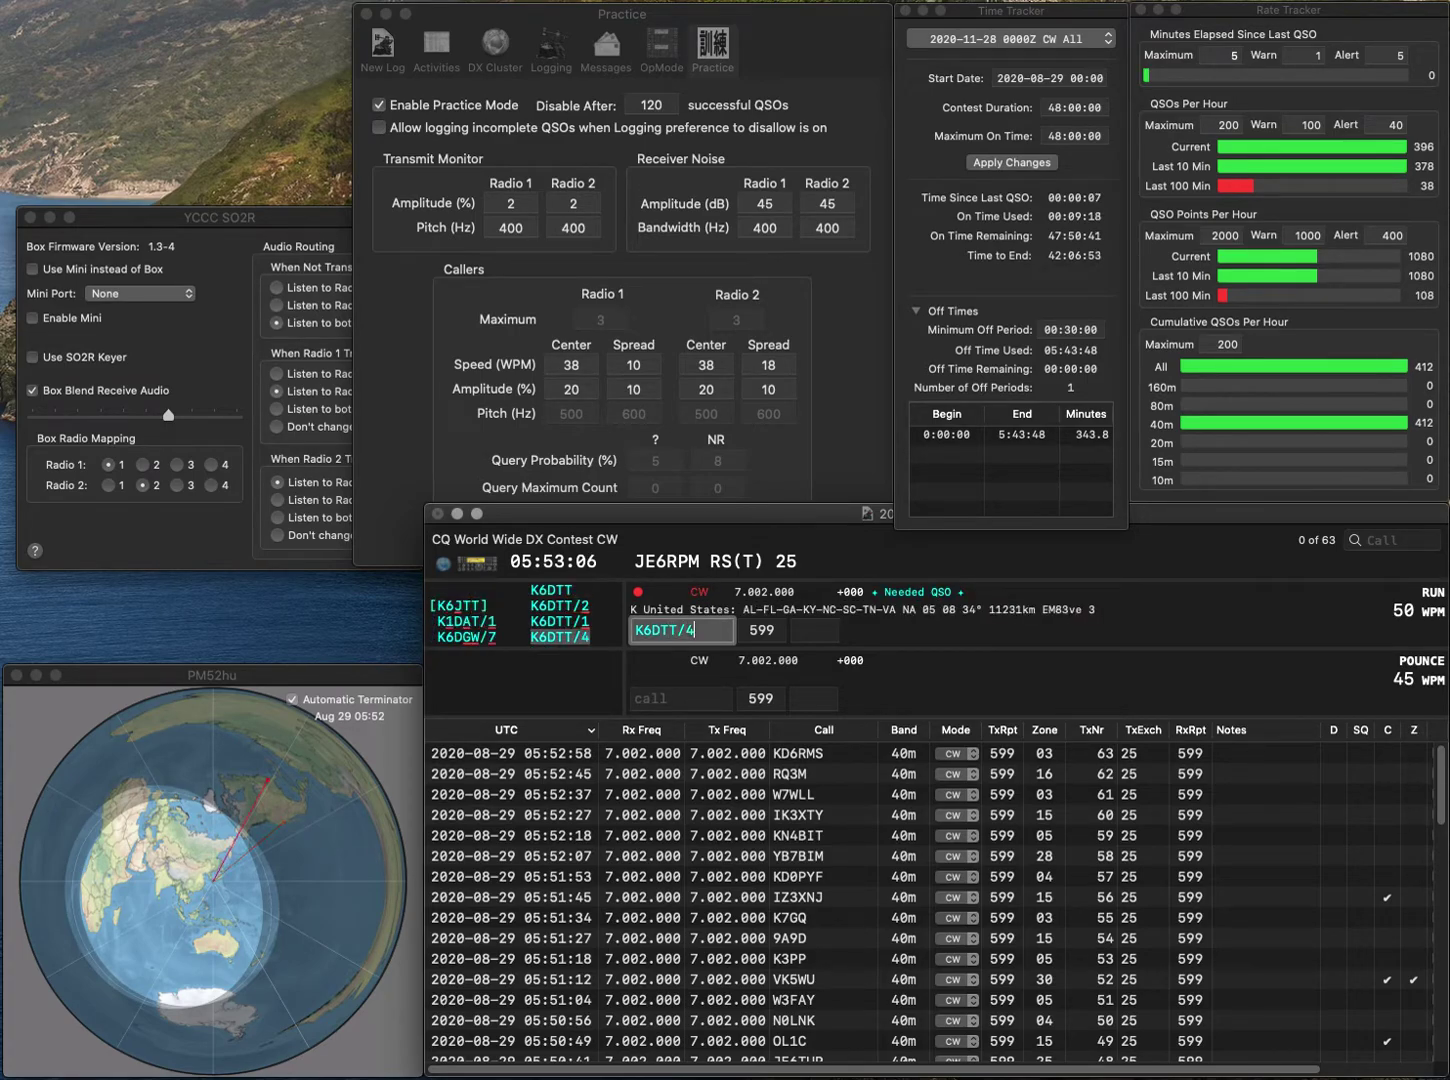
pyautogui.press('Tab')
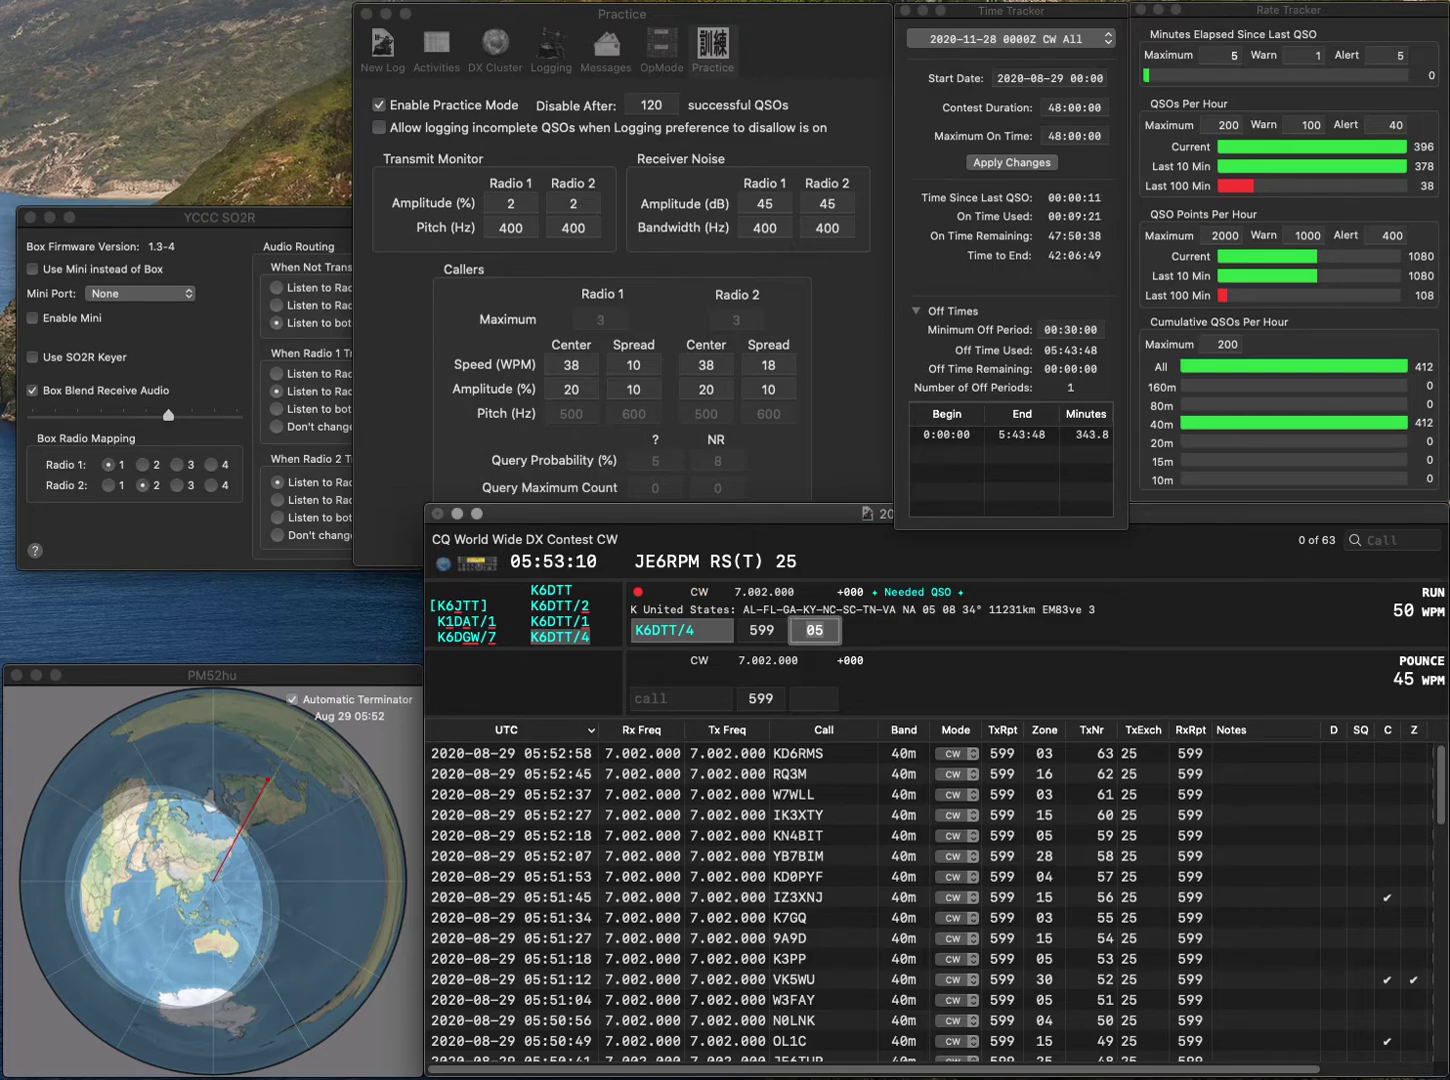
pyautogui.press('Return')
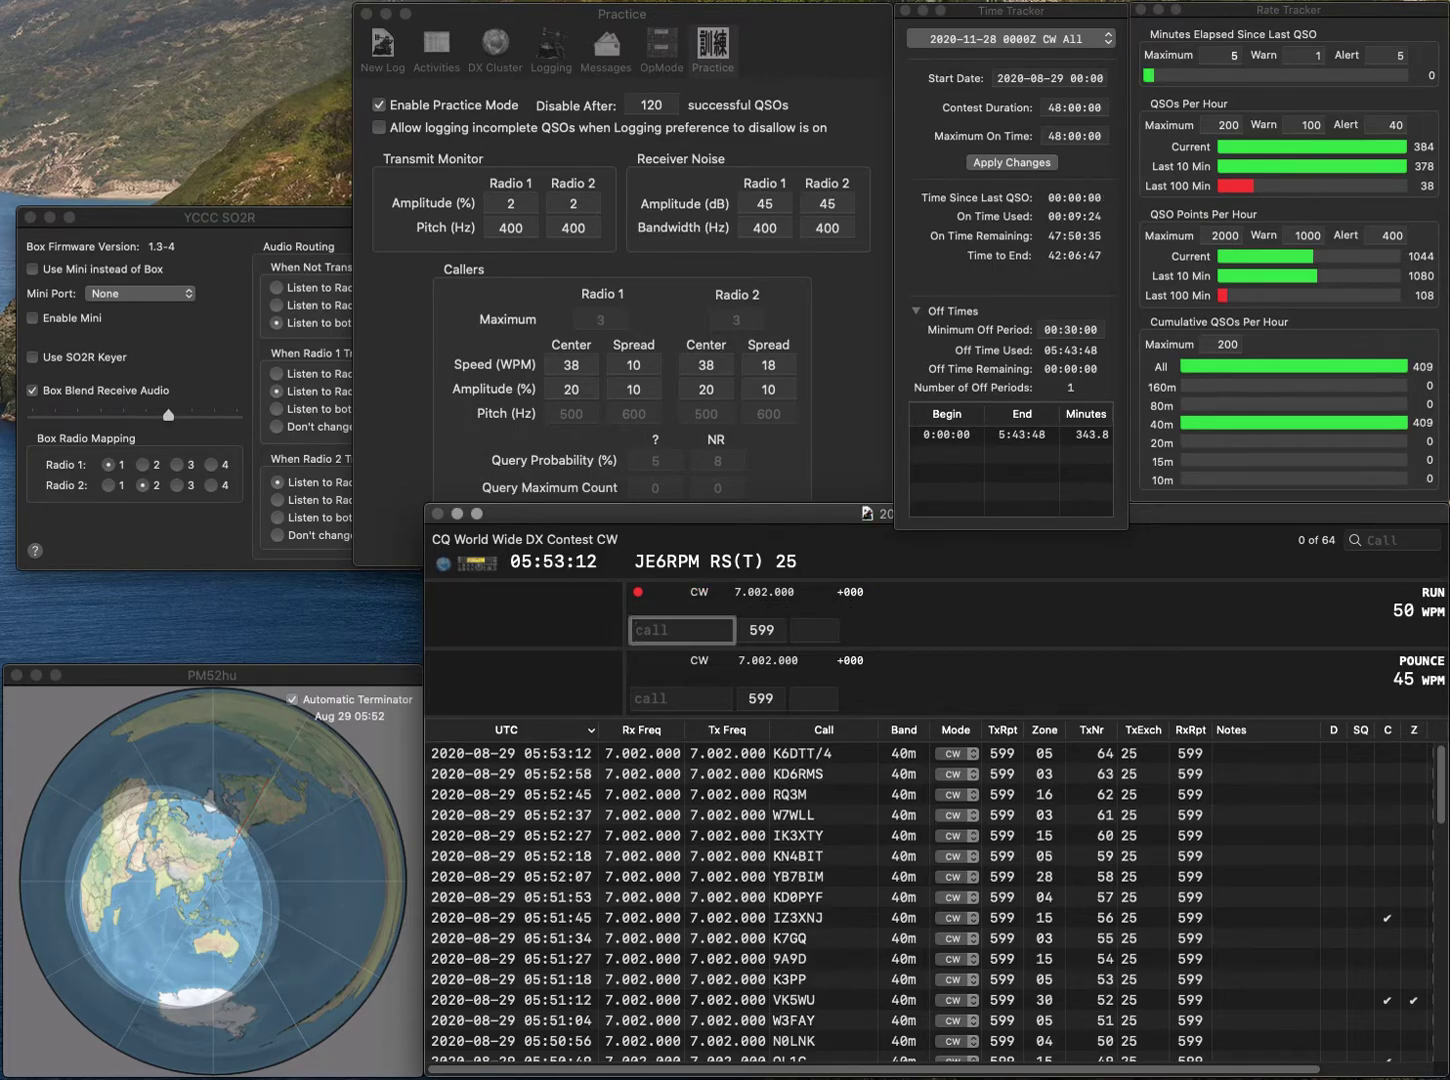
pyautogui.write('ZR')
pyautogui.press('Home')
pyautogui.write('W1')
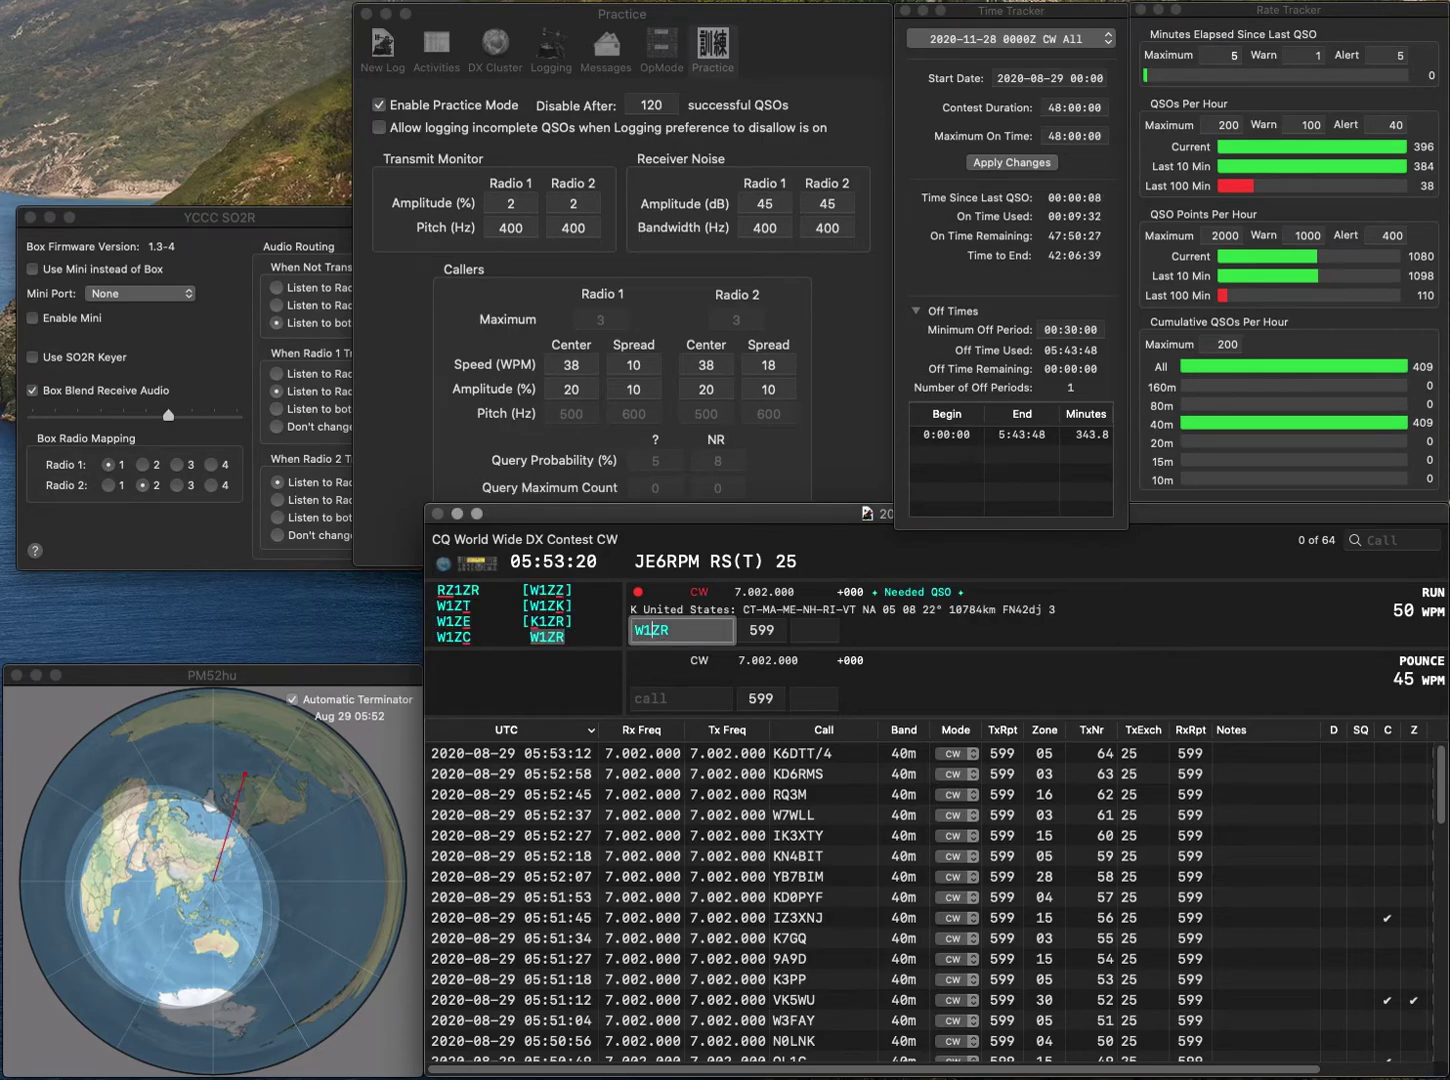
pyautogui.press('BackSpace')
pyautogui.write('J')
pyautogui.press('Delete')
pyautogui.write('7')
pyautogui.press('Tab')
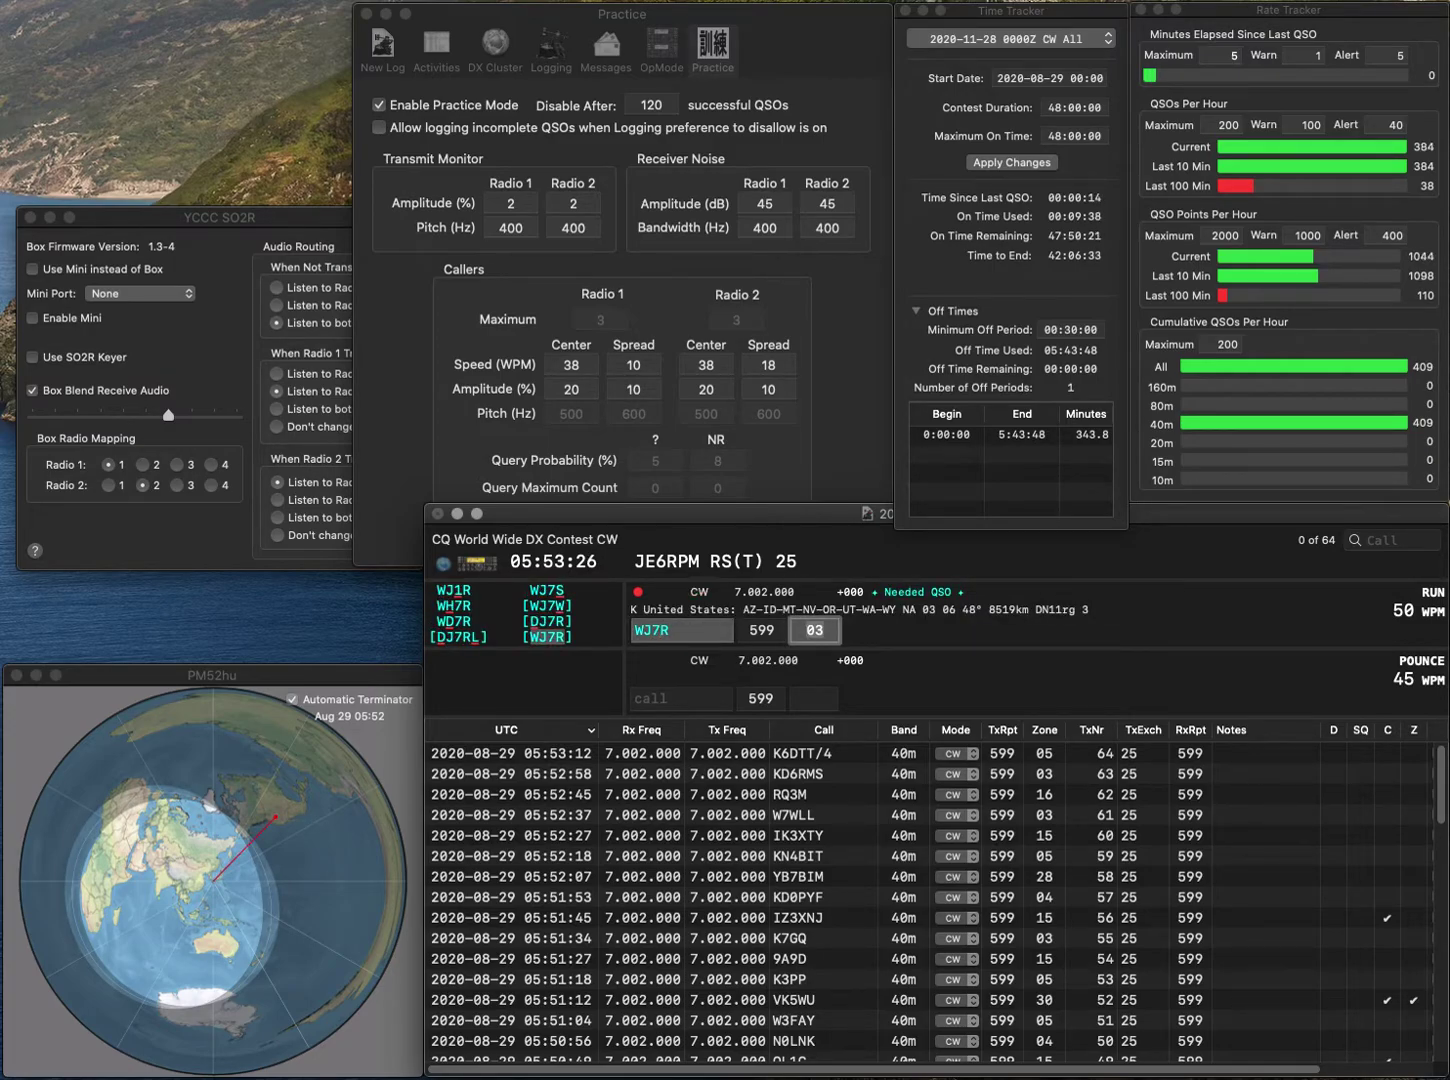
pyautogui.press('Return')
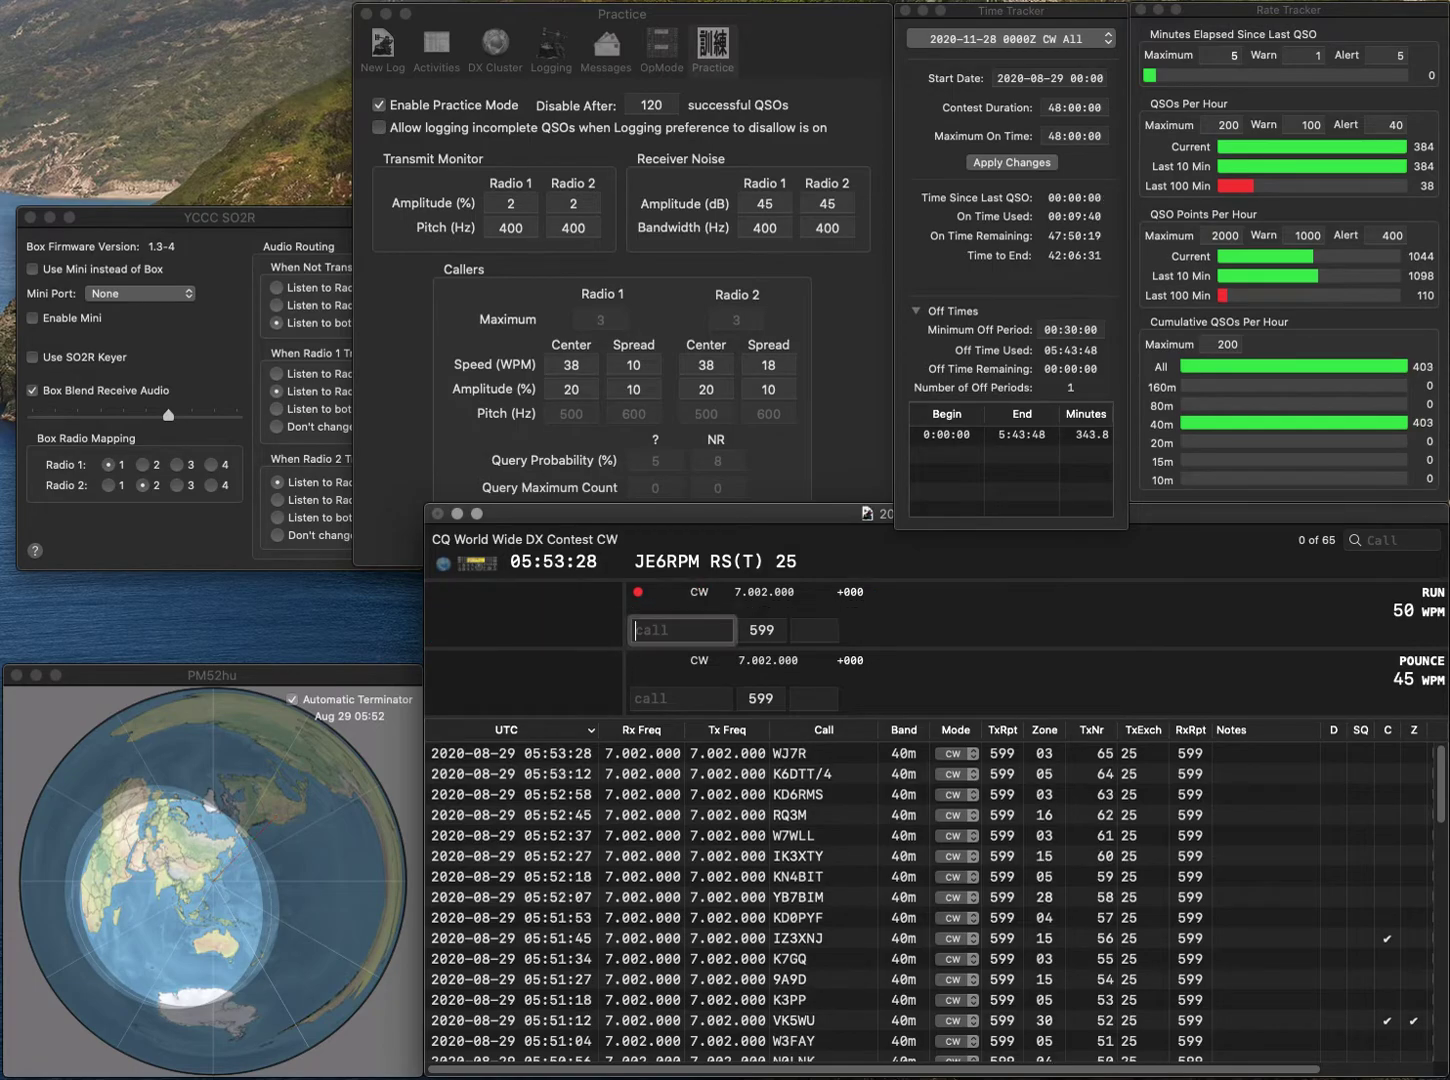
pyautogui.write('SM6A')
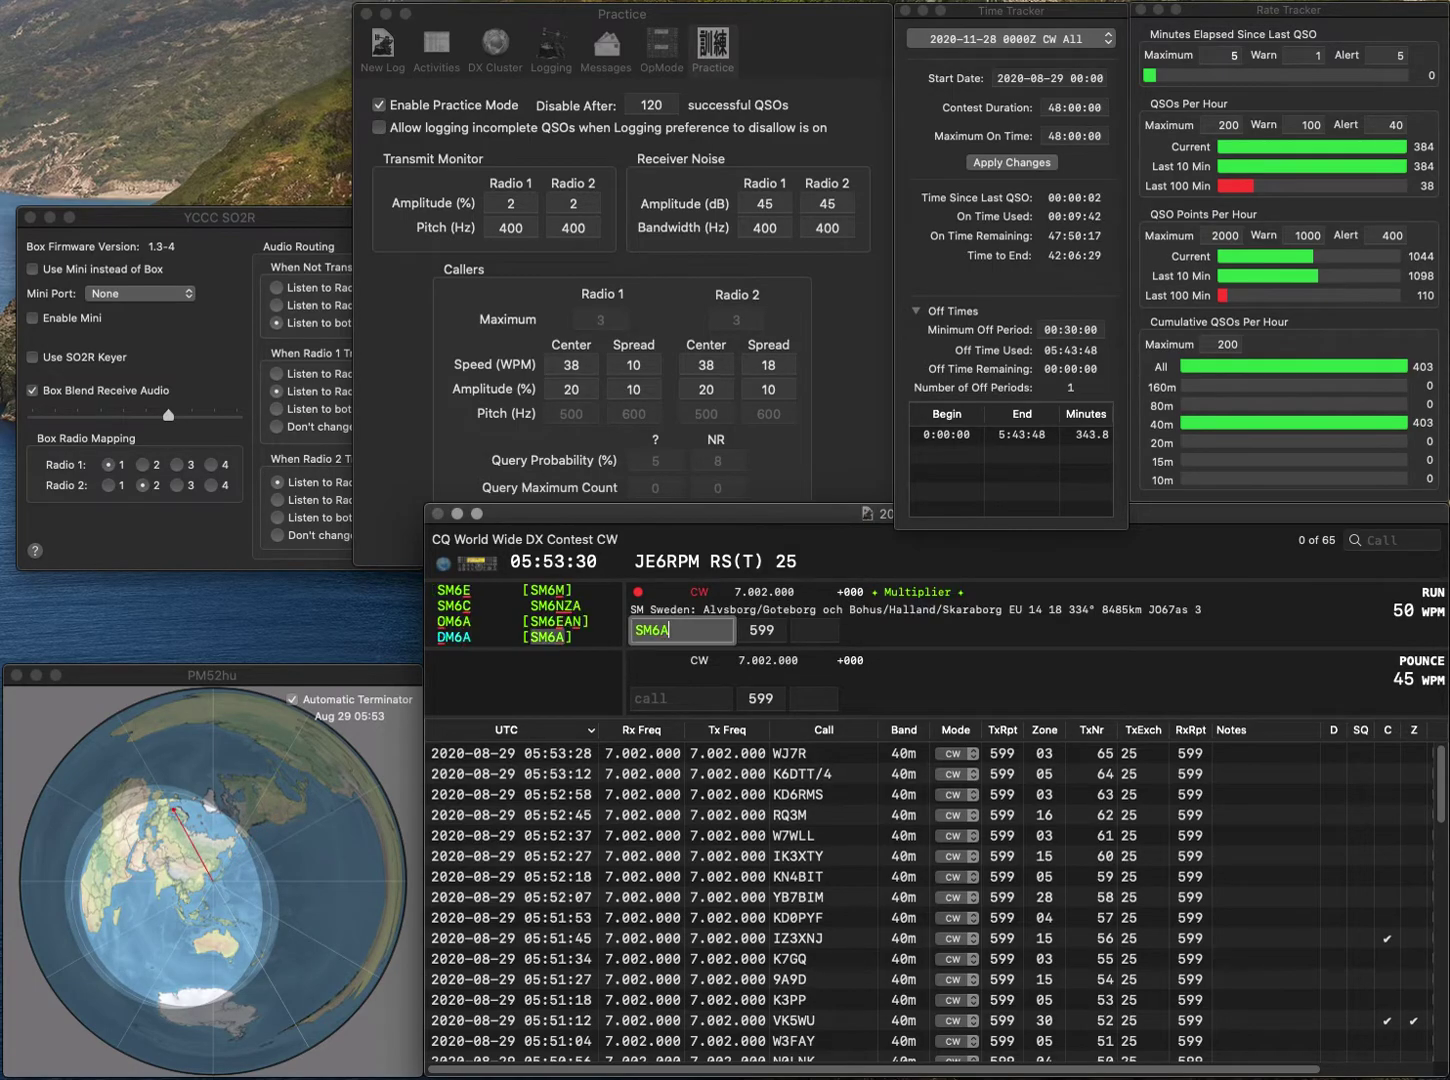
pyautogui.press('Tab')
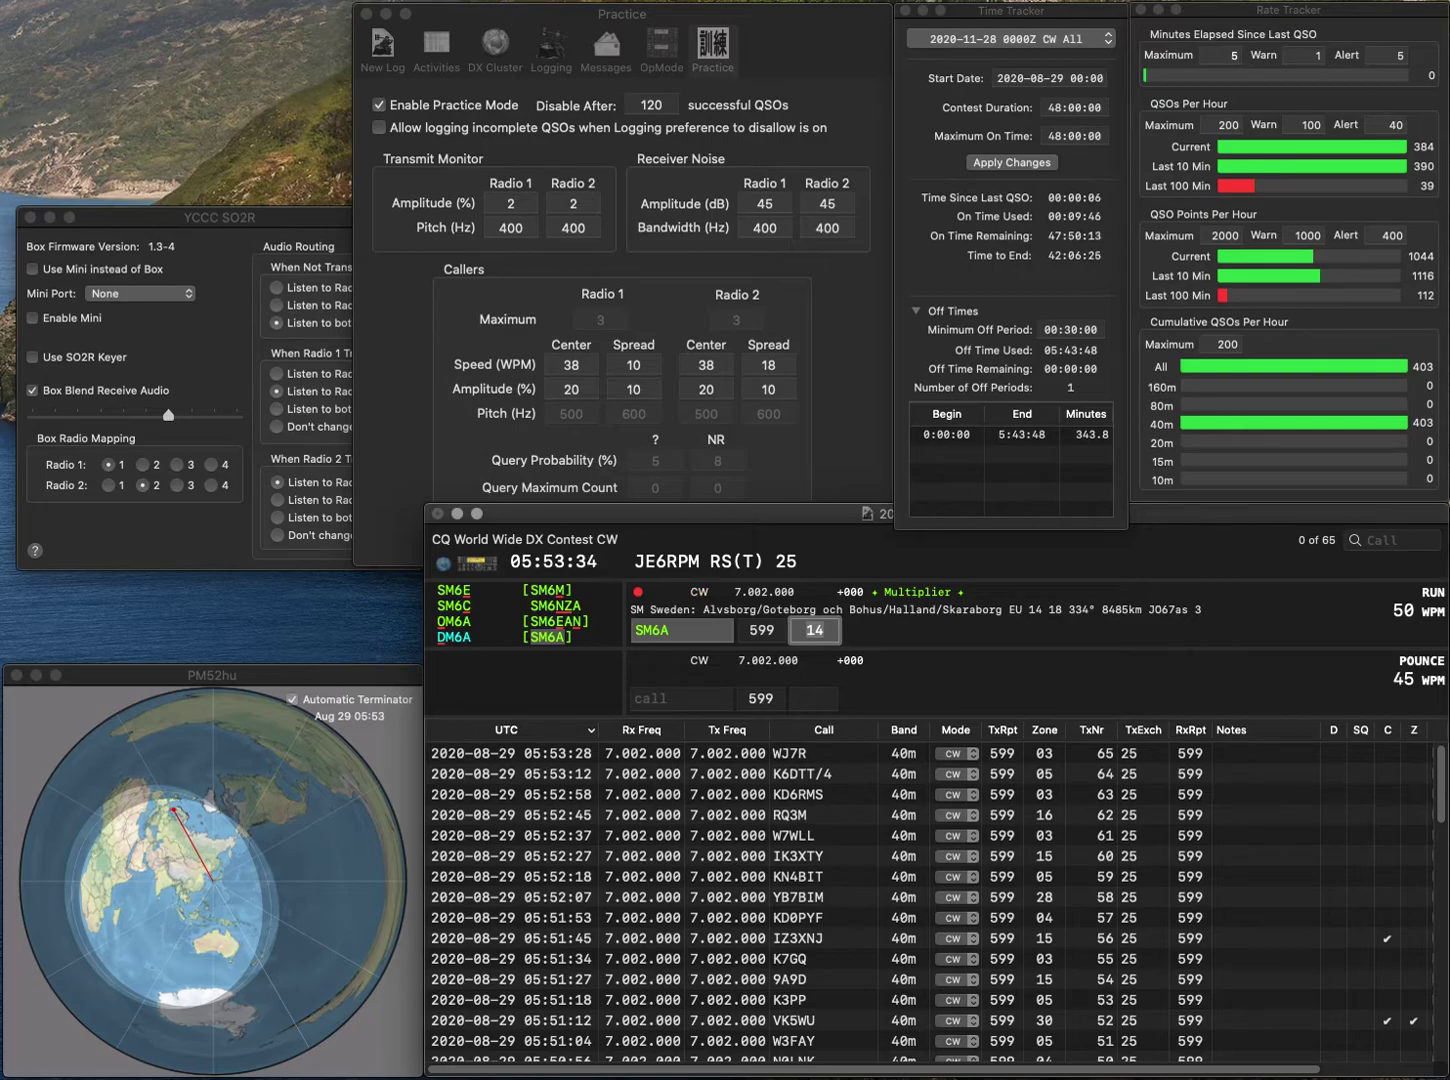
pyautogui.press('Return')
pyautogui.write('OK1')
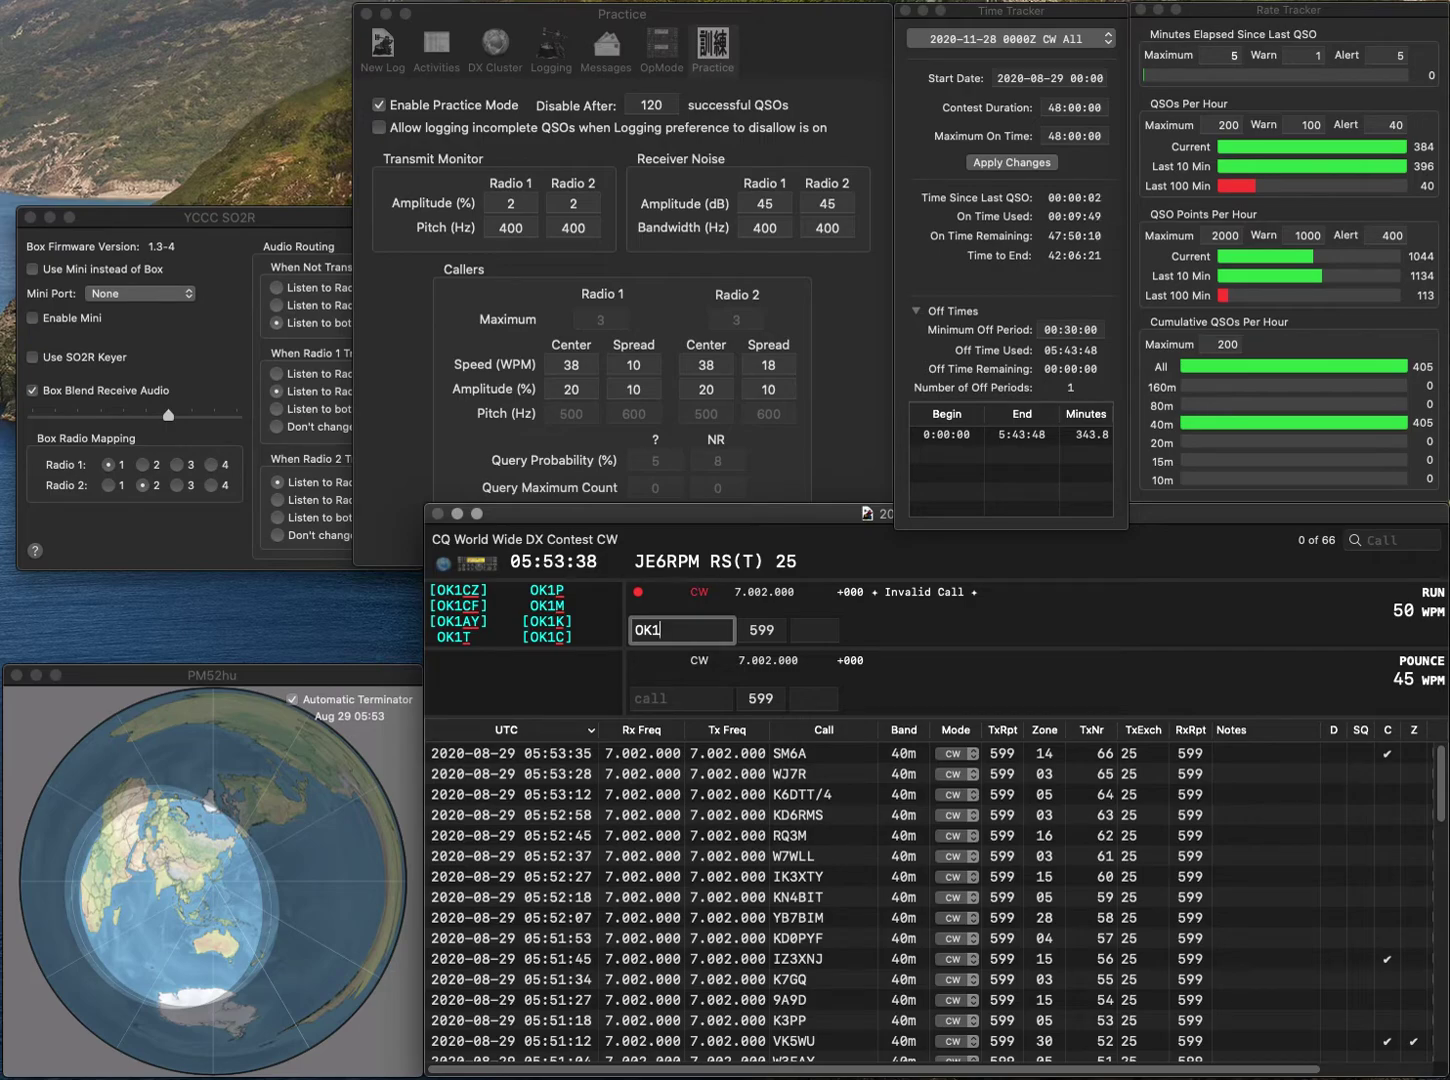
pyautogui.write('GS')
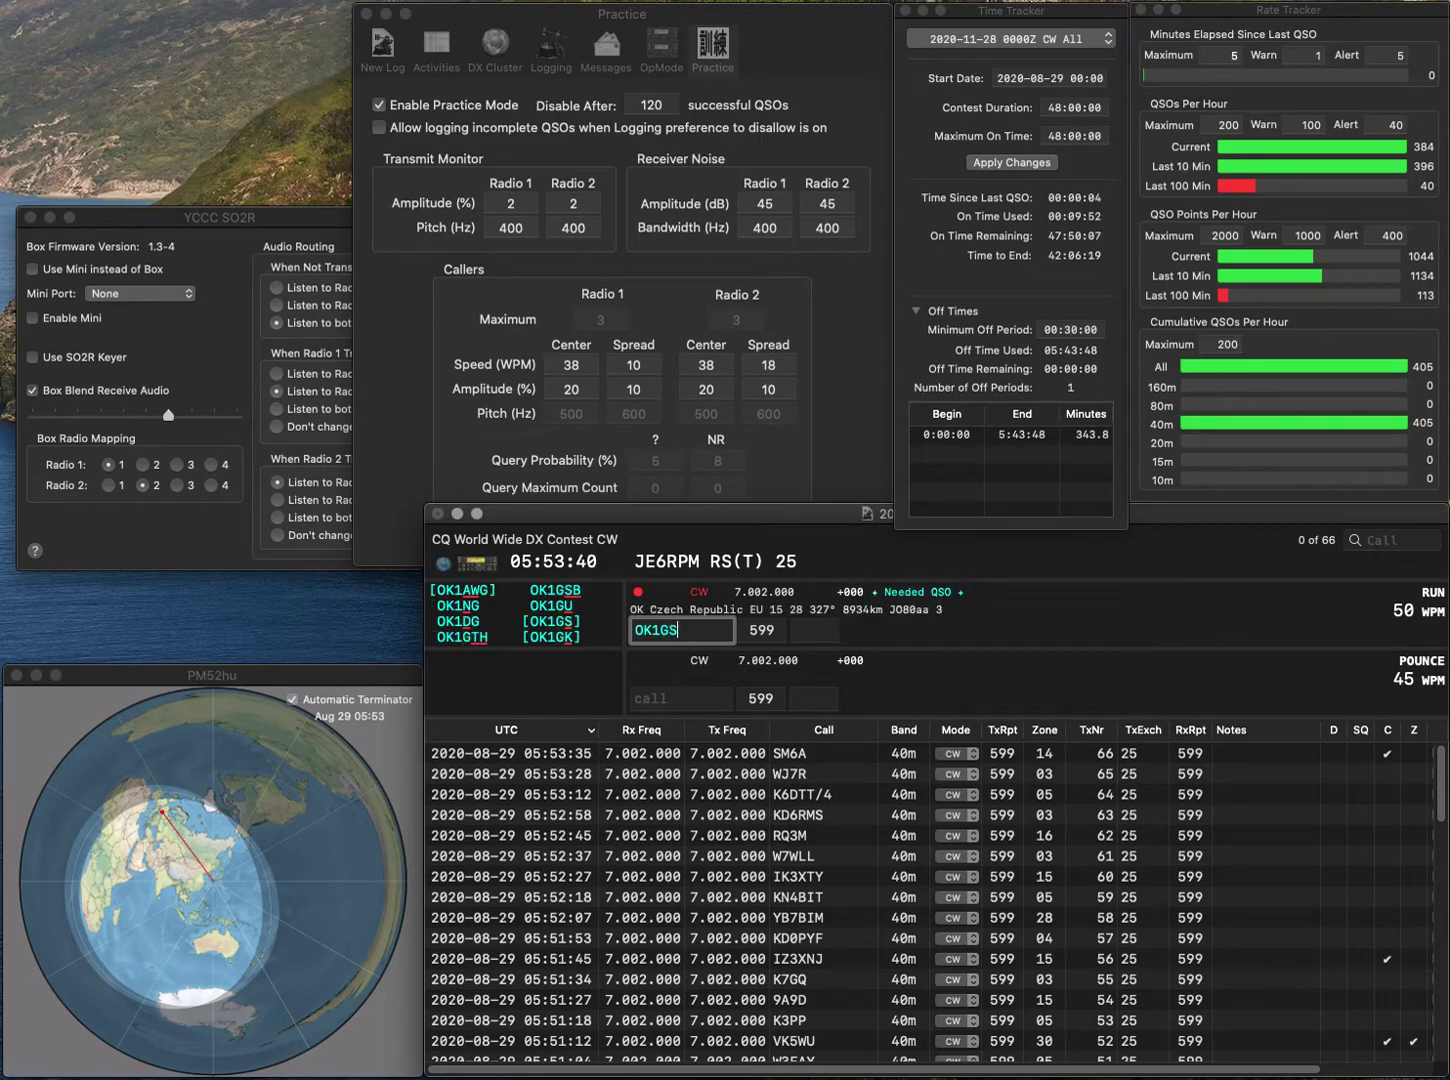
pyautogui.press('space')
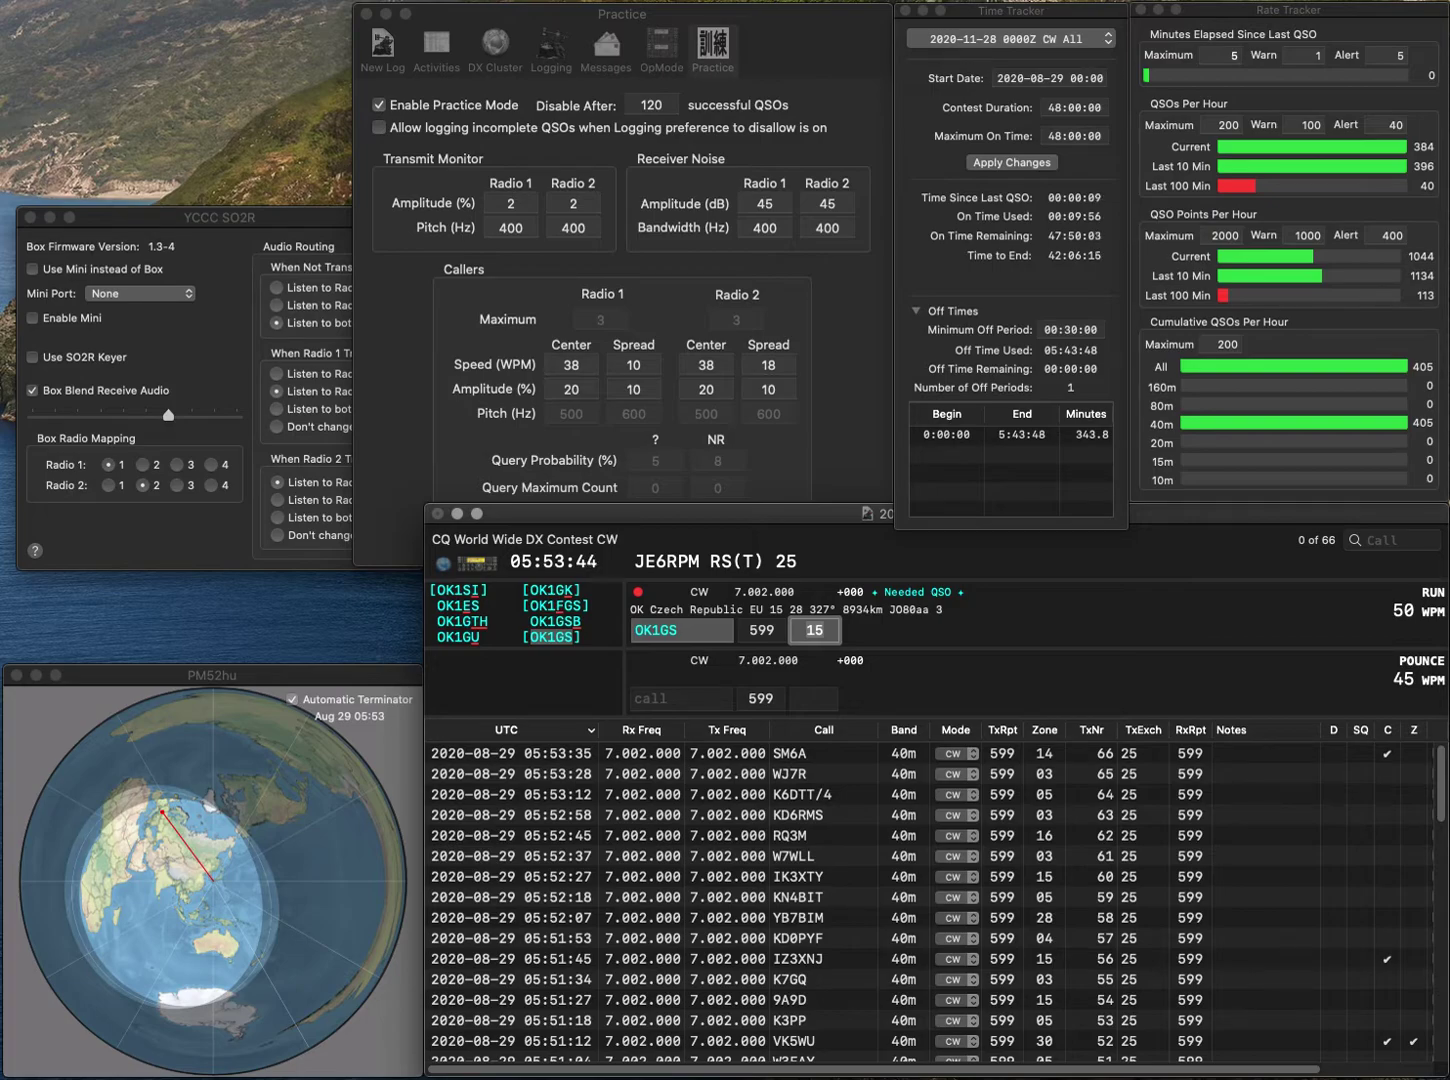
pyautogui.press('Return')
# - Log run-radio contacts with WB5LAI in zone 04 and K2MMO in zone 05, both with report 599
pyautogui.write('WB5LAI')
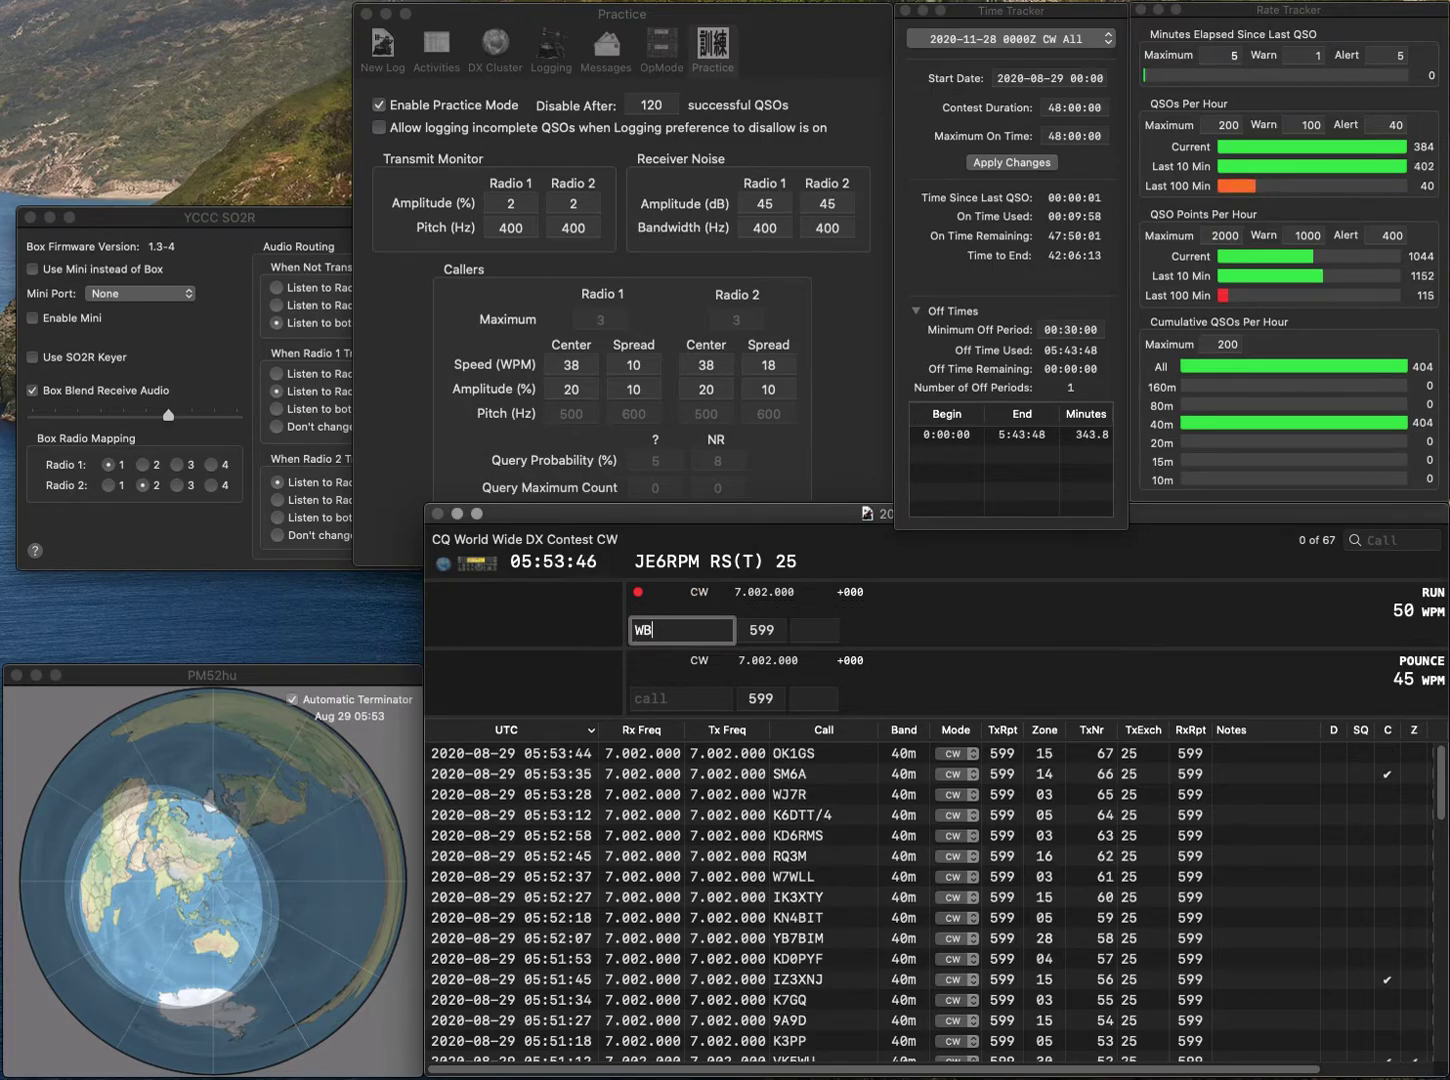
pyautogui.press('space')
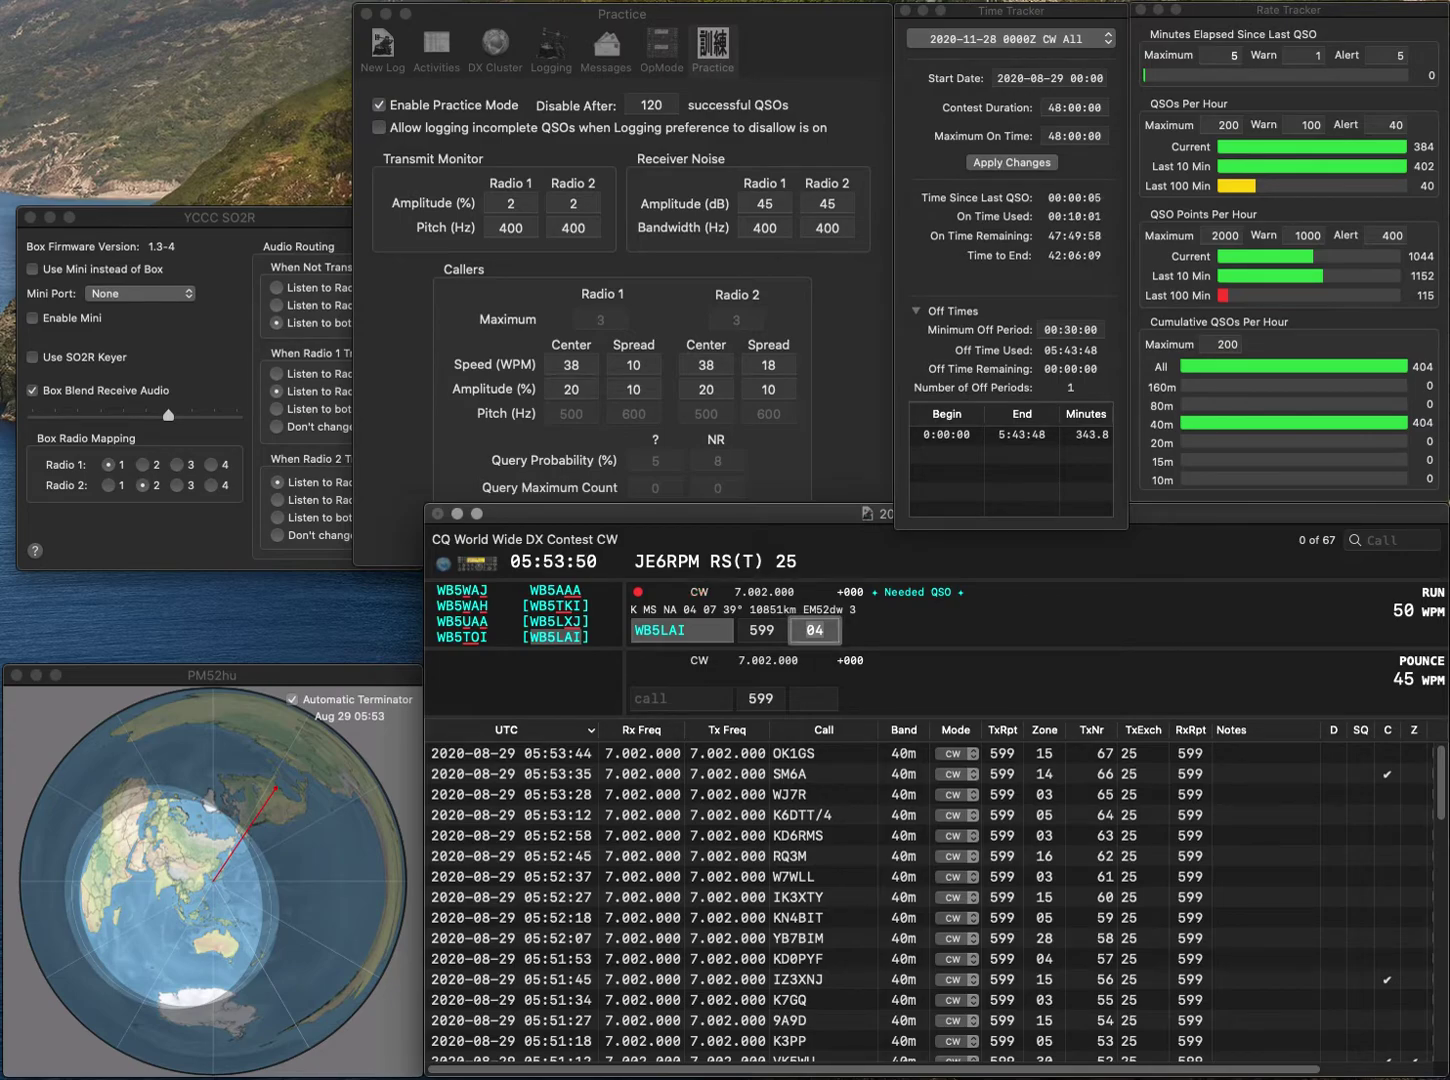
pyautogui.press('Return')
pyautogui.write('K2MM')
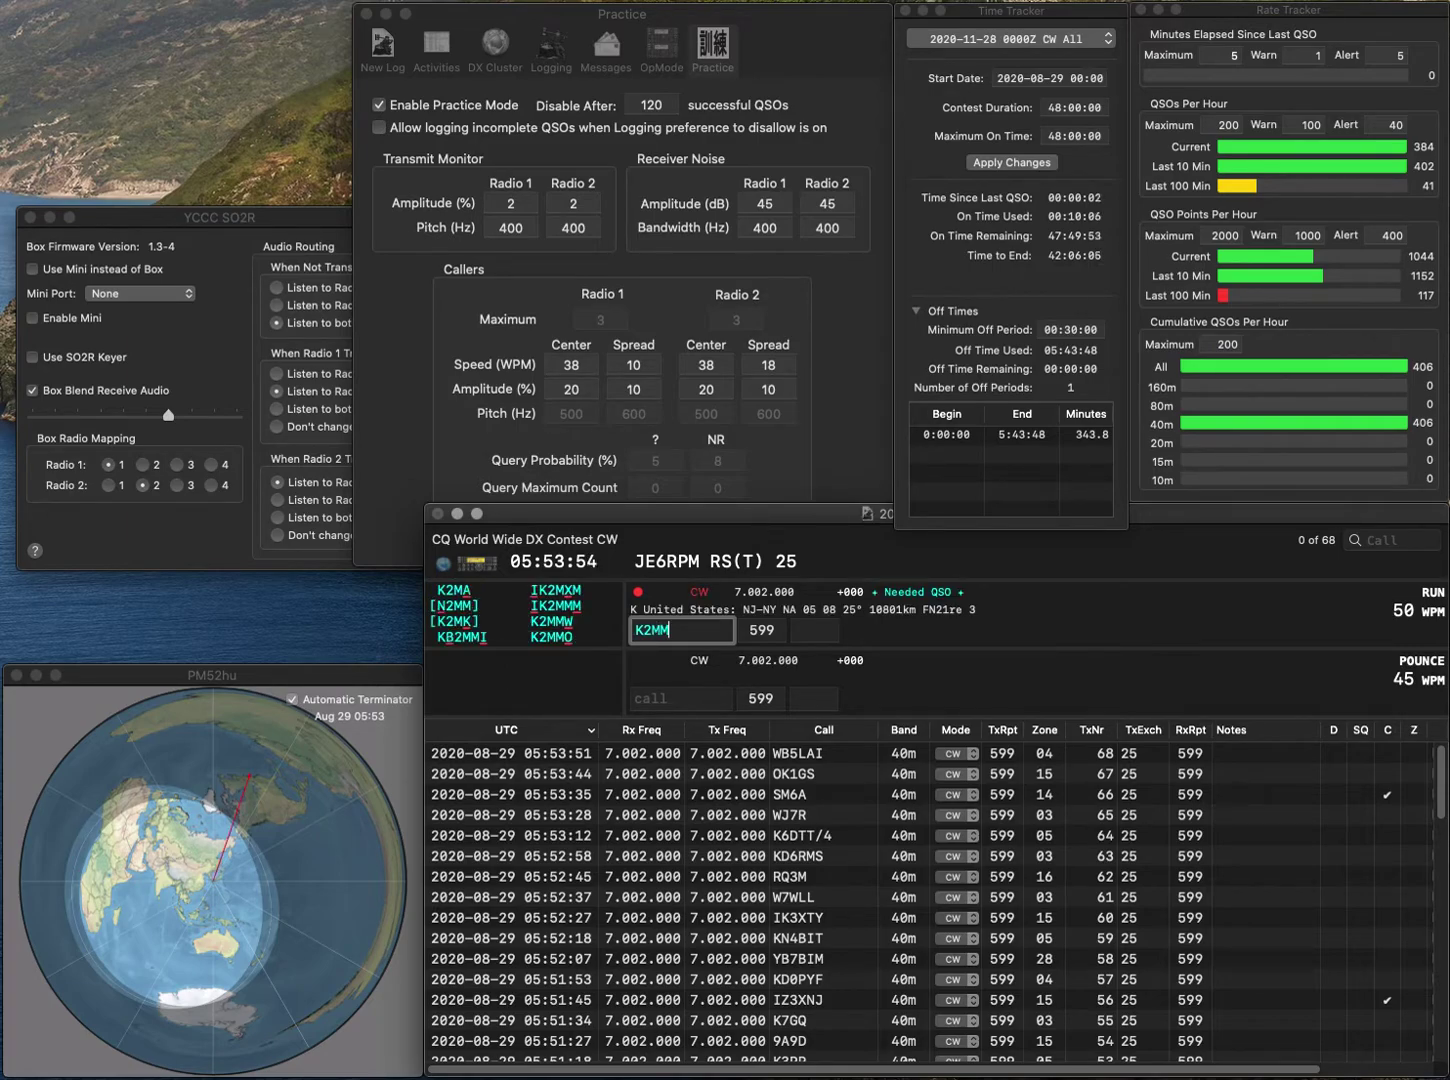
pyautogui.write('O')
pyautogui.press('space')
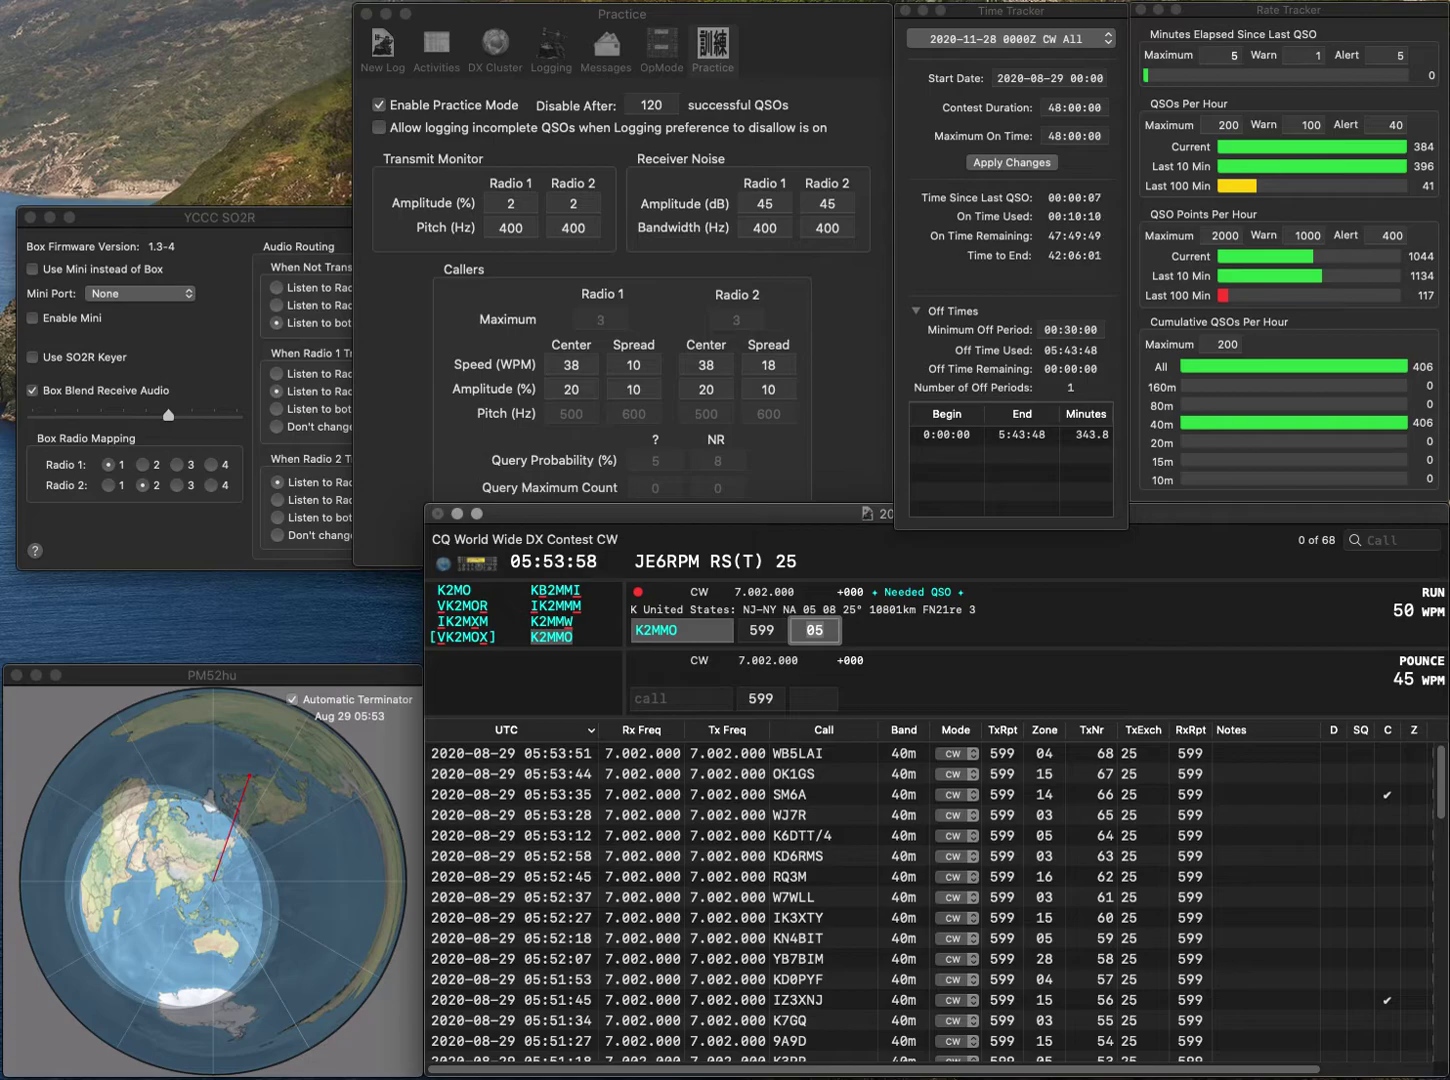
pyautogui.press('Return')
pyautogui.write('N6ABT')
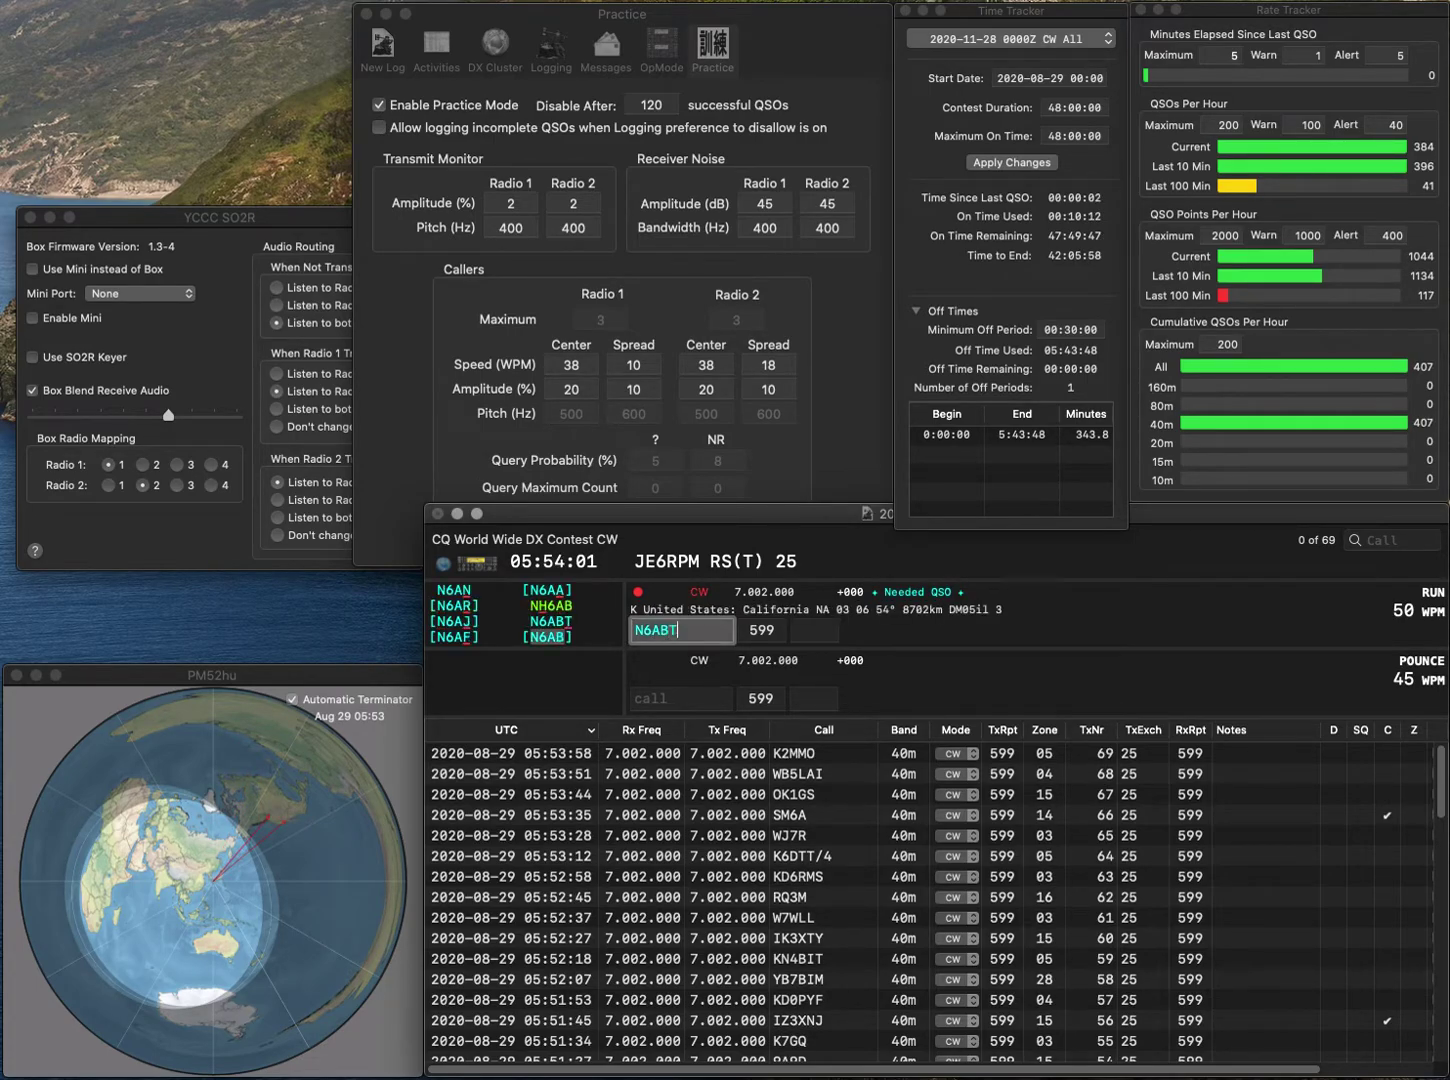
pyautogui.press('space')
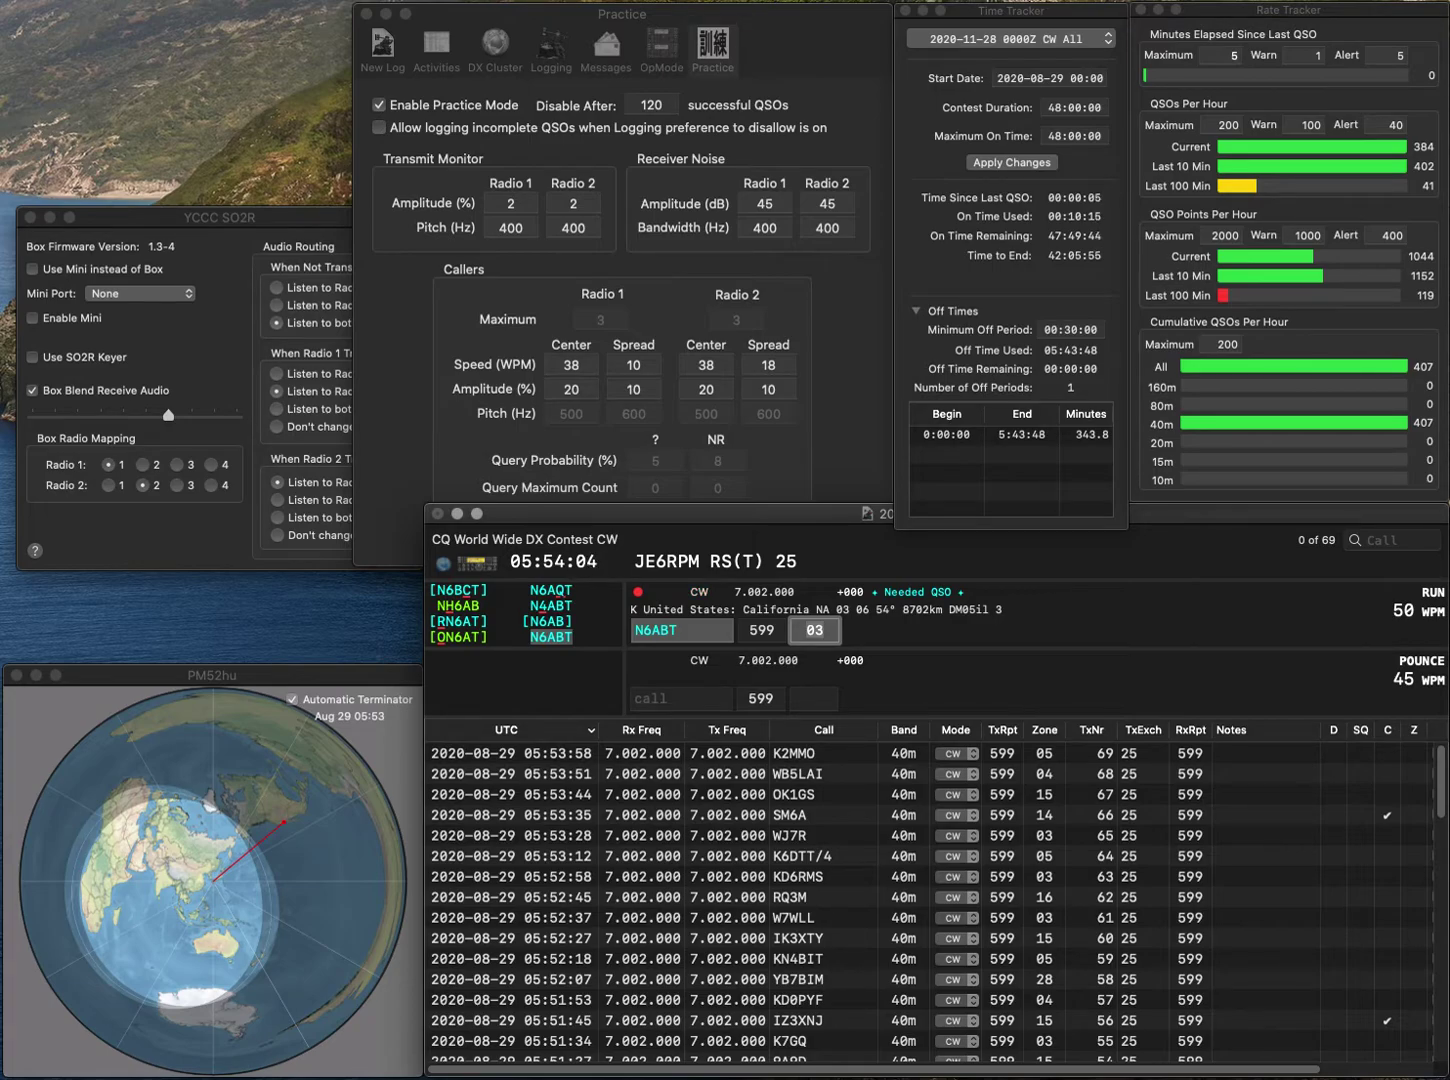
pyautogui.press('Return')
pyautogui.write('DK5IE')
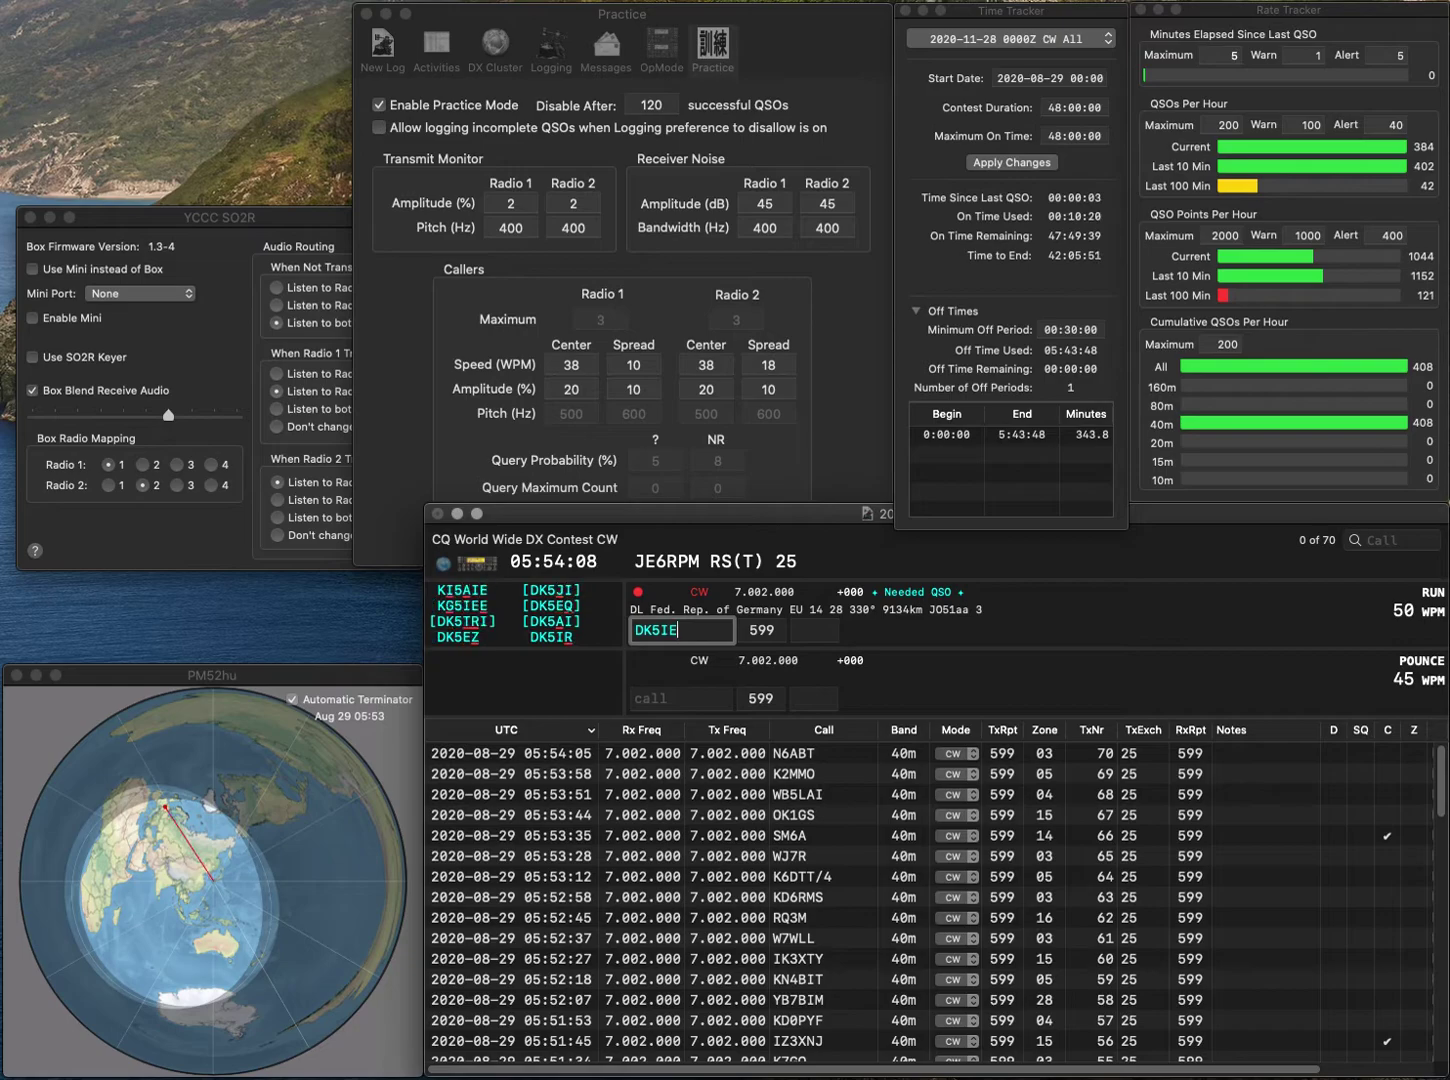
pyautogui.press('BackSpace')
pyautogui.write('I')
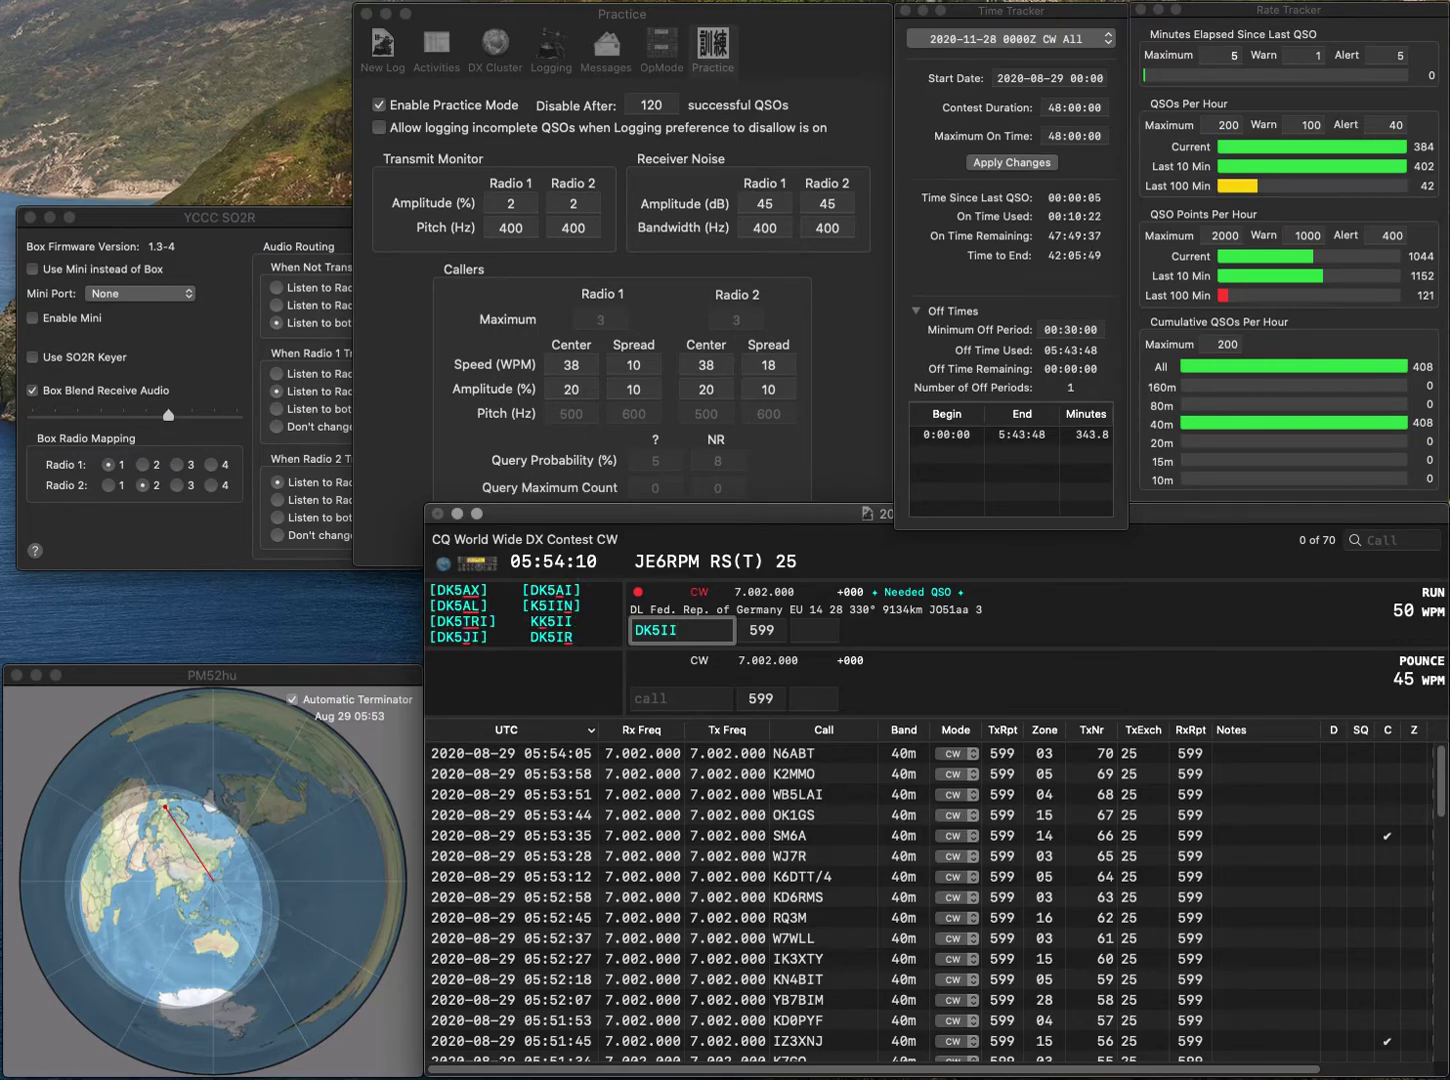
pyautogui.click(656, 630)
pyautogui.press('BackSpace')
pyautogui.write('4')
pyautogui.press('Delete')
pyautogui.write('E')
pyautogui.press('Tab')
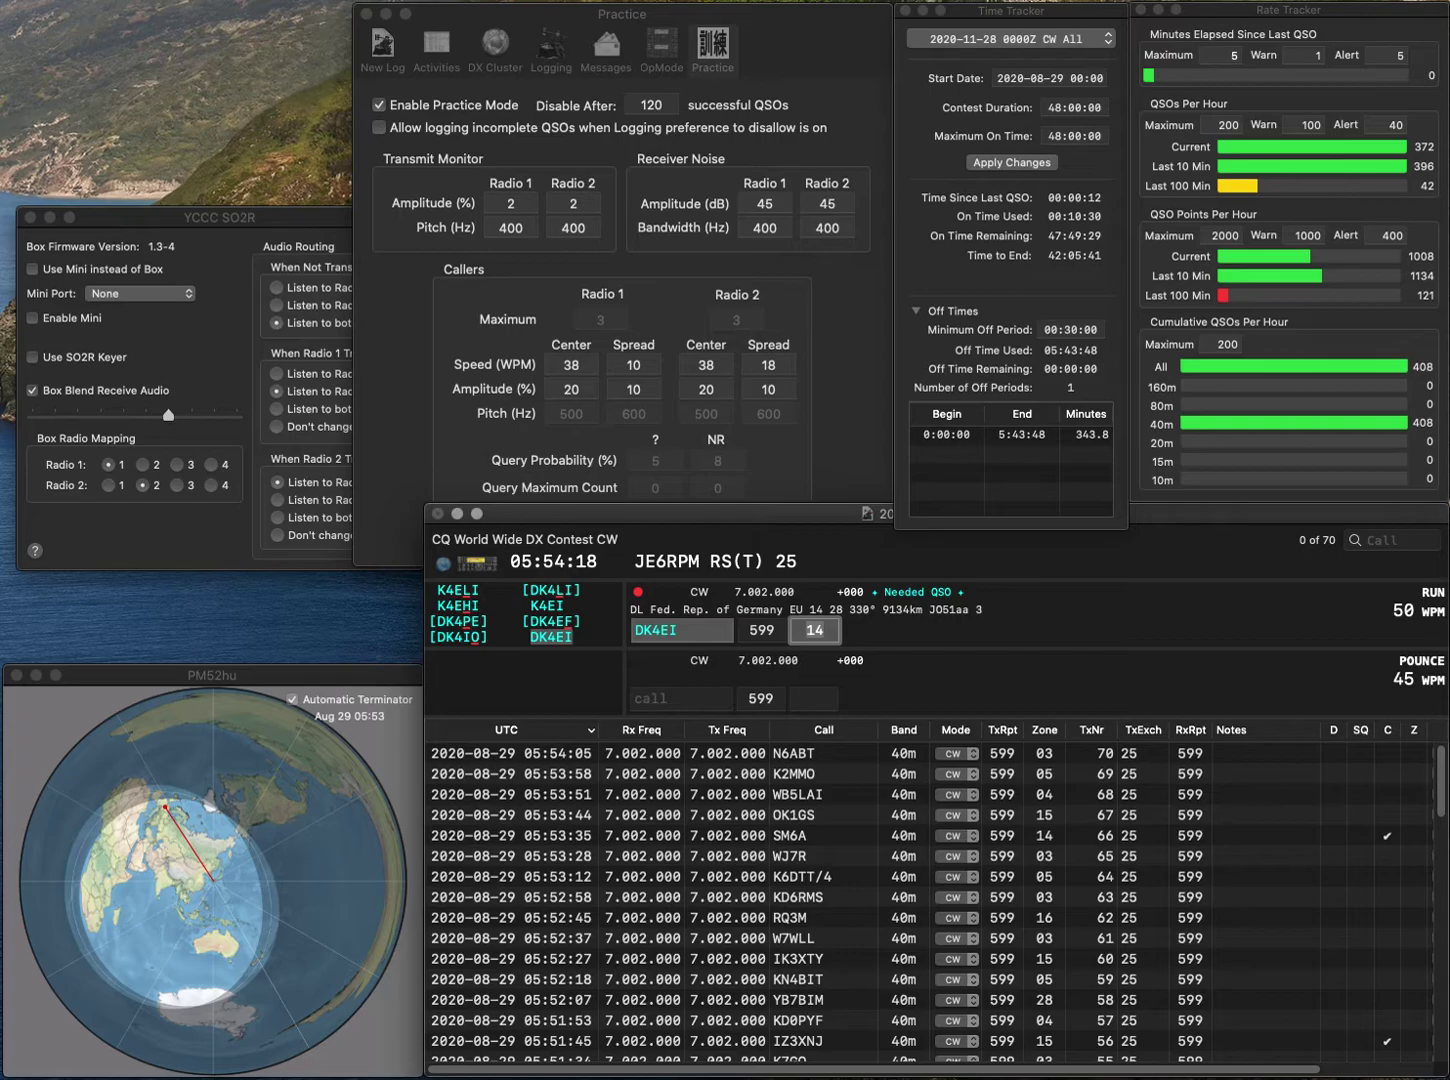
pyautogui.press('Return')
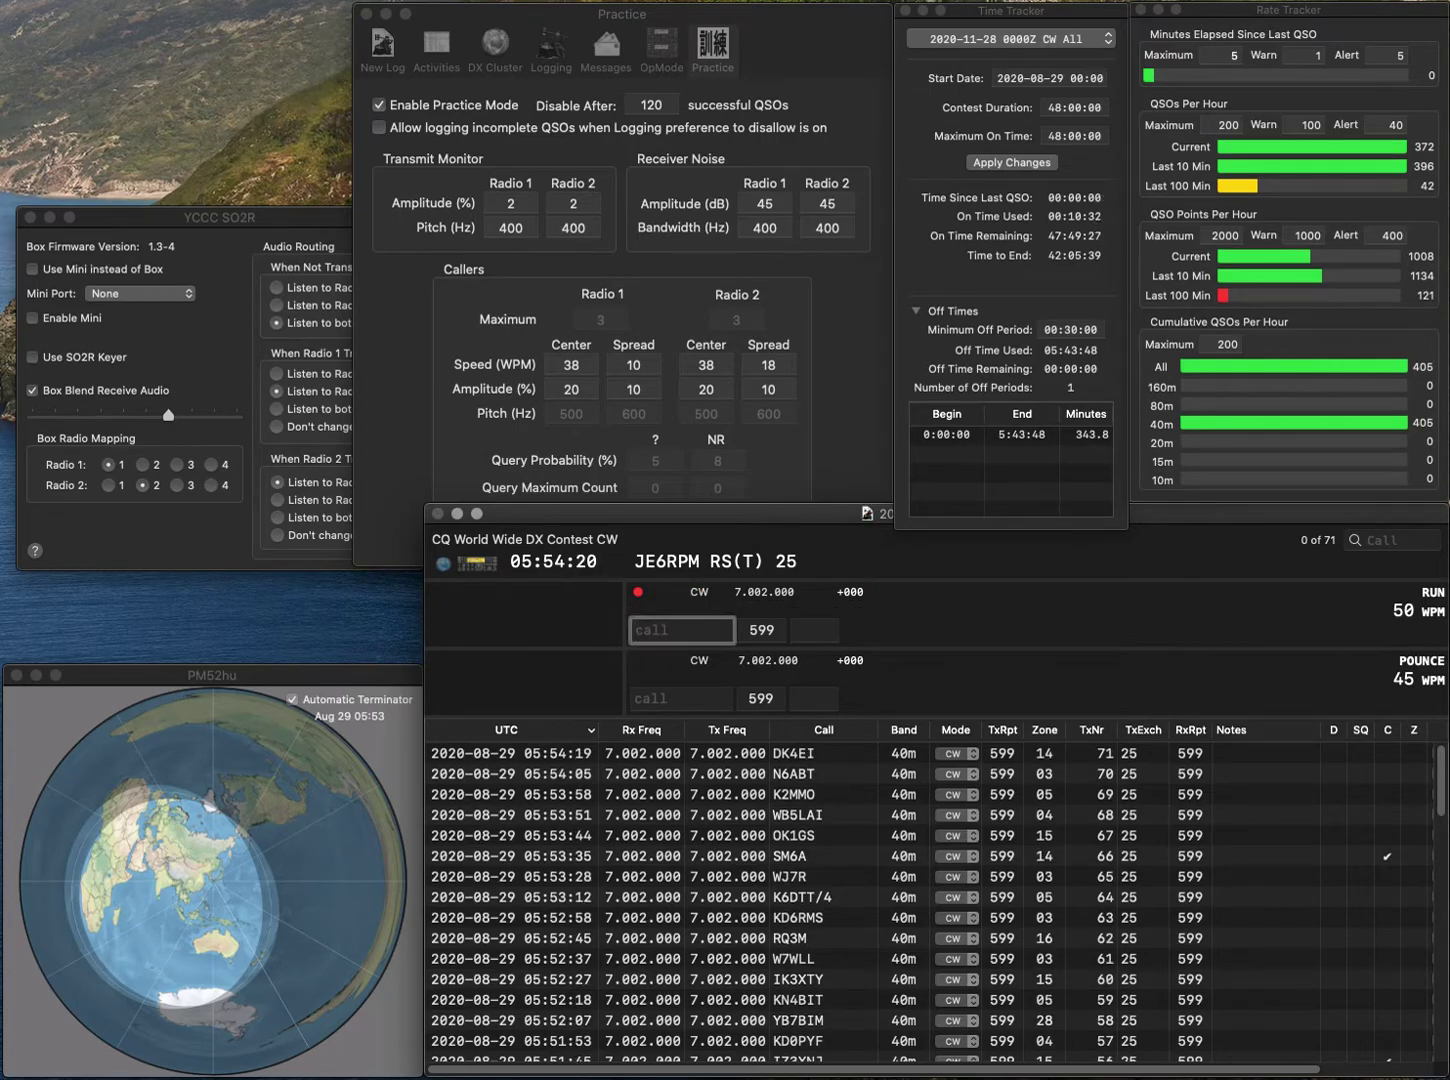
pyautogui.write('KE5U')
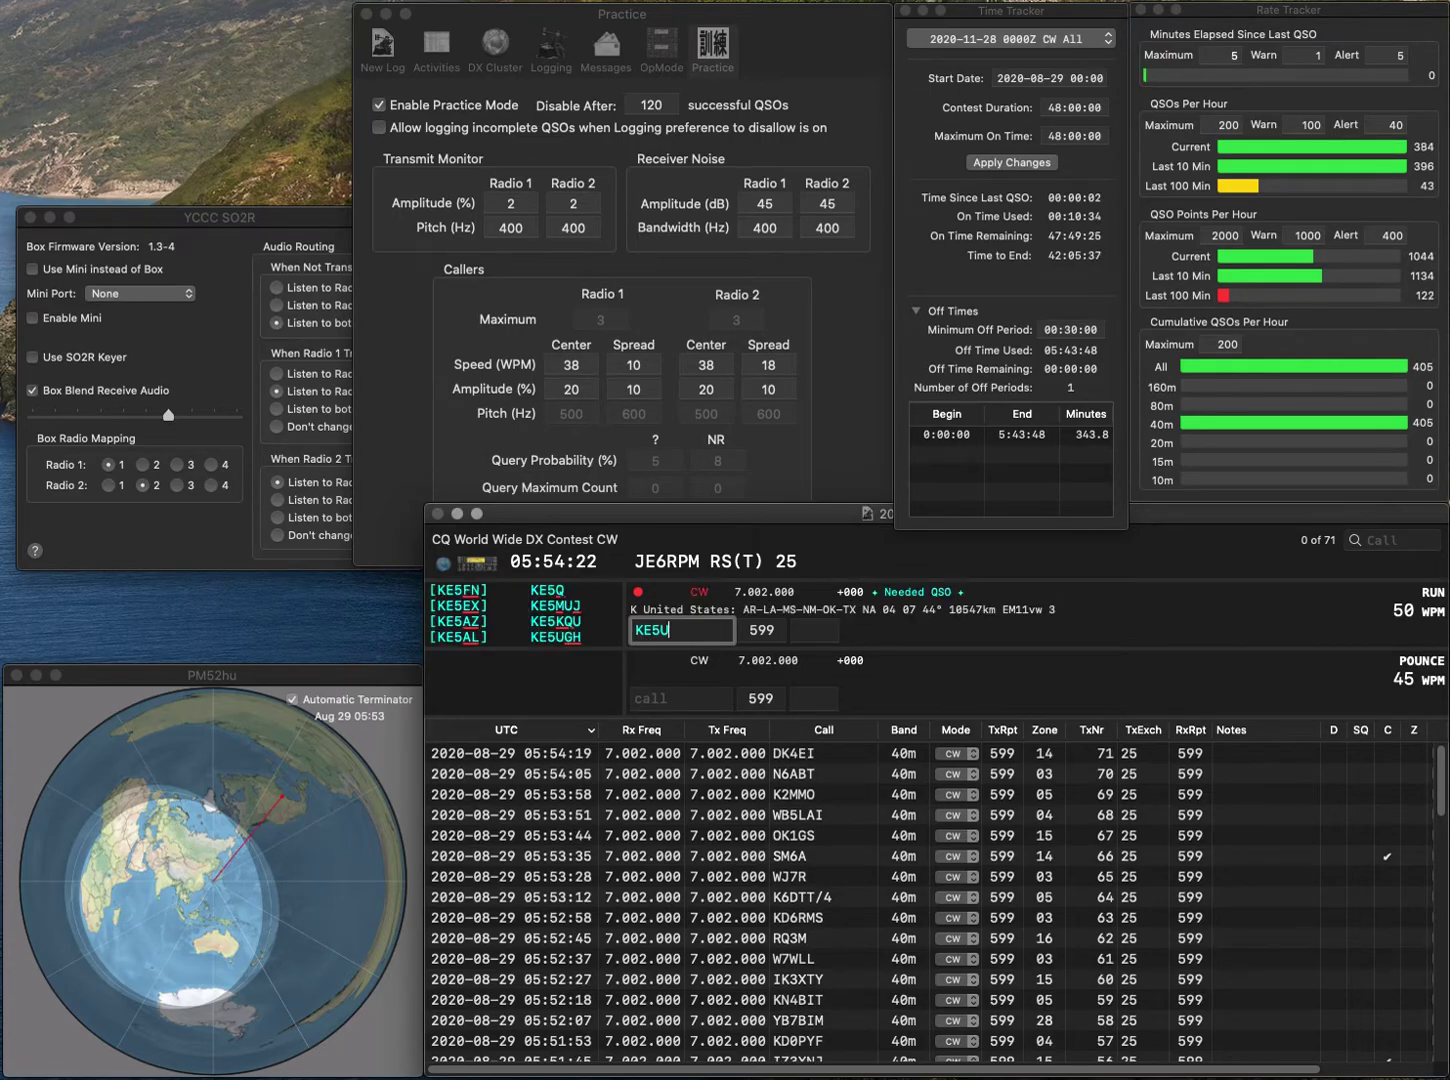
pyautogui.write('GH')
pyautogui.press('space')
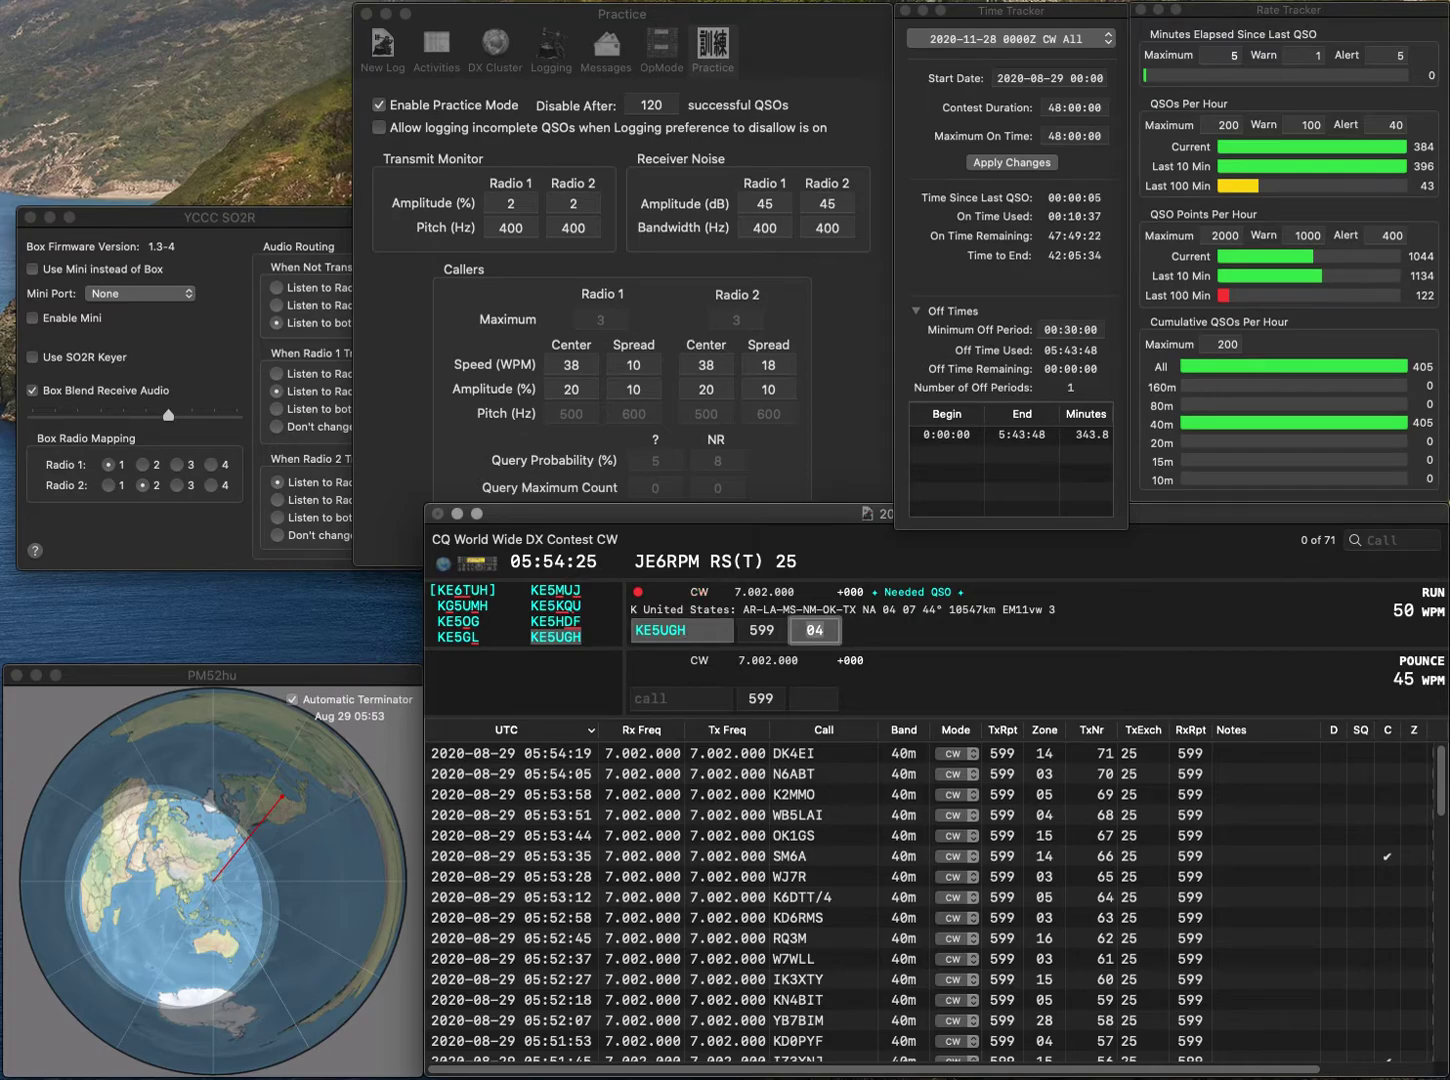
pyautogui.press('Return')
pyautogui.write('OK1DB')
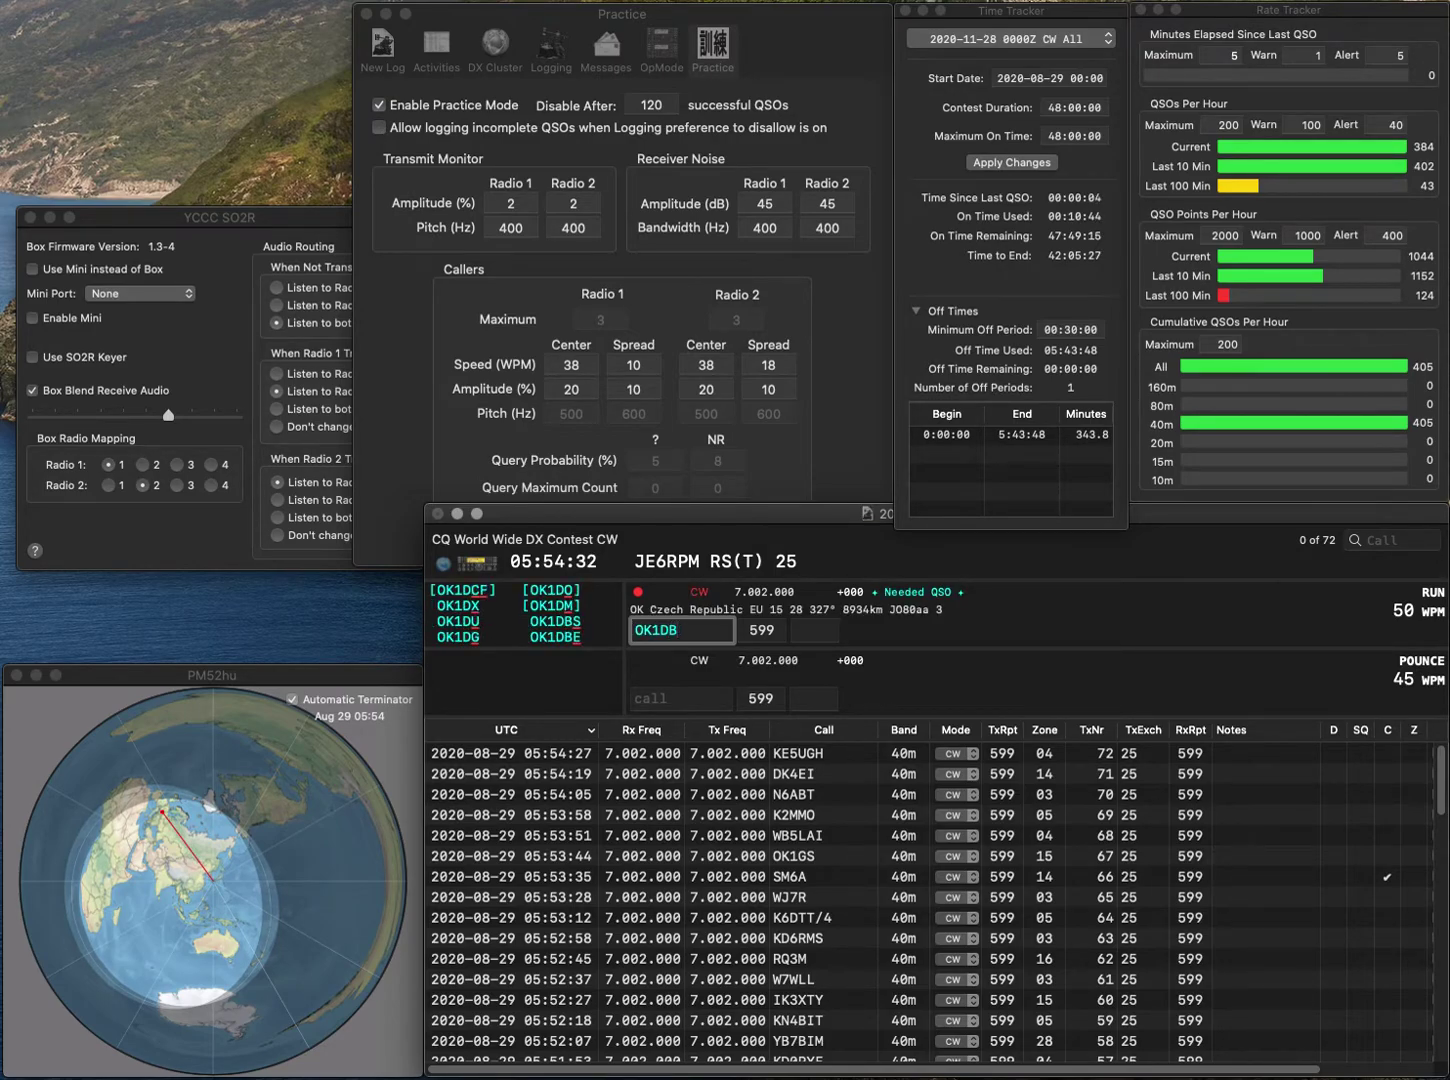
pyautogui.write('E')
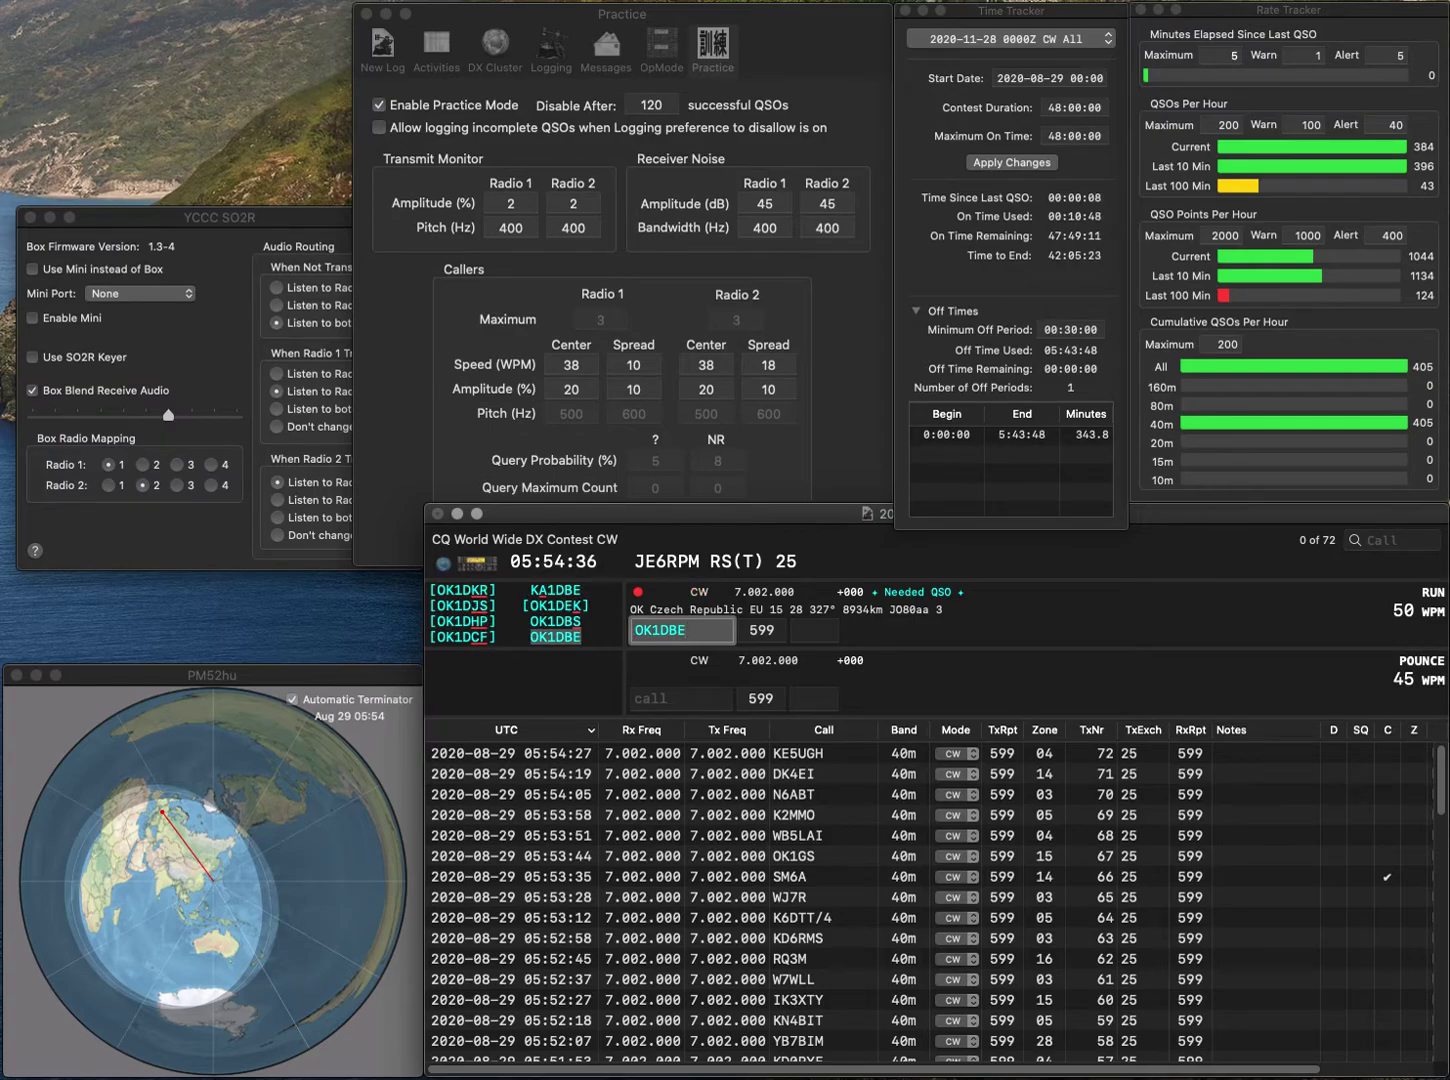
pyautogui.press('BackSpace')
pyautogui.press('BackSpace')
pyautogui.write('X')
pyautogui.press('Return')
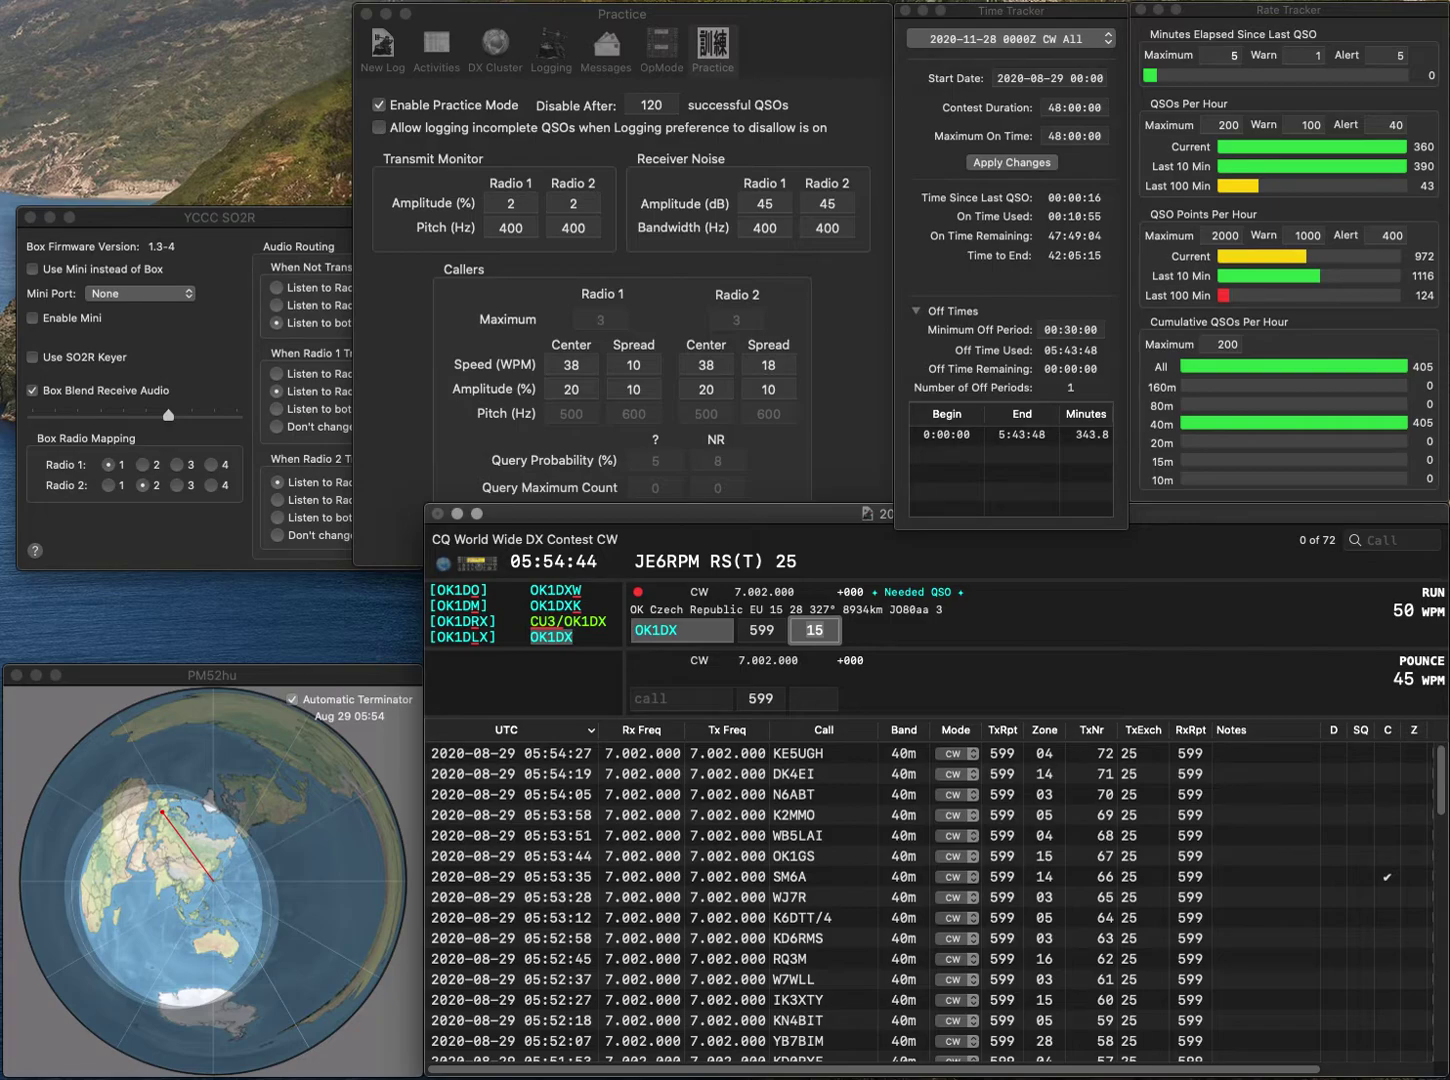
pyautogui.press('Return')
pyautogui.write('DU1BO')
pyautogui.press('space')
pyautogui.hotkey('shift', 'Tab')
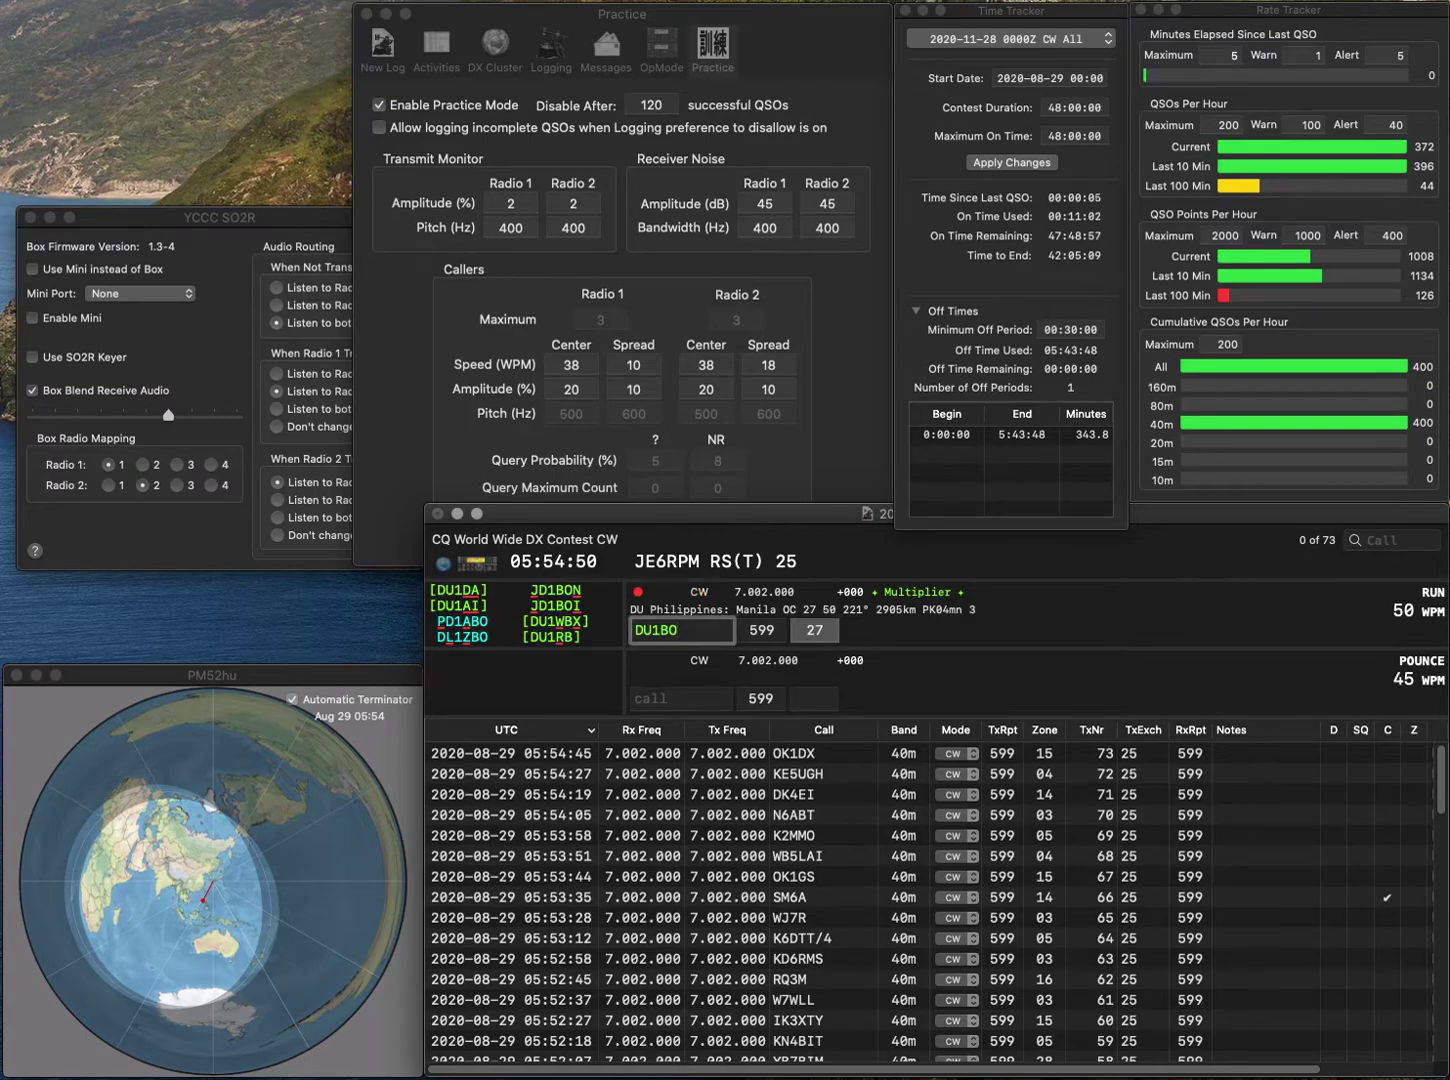
pyautogui.press('Home')
pyautogui.press('Delete')
pyautogui.write('B')
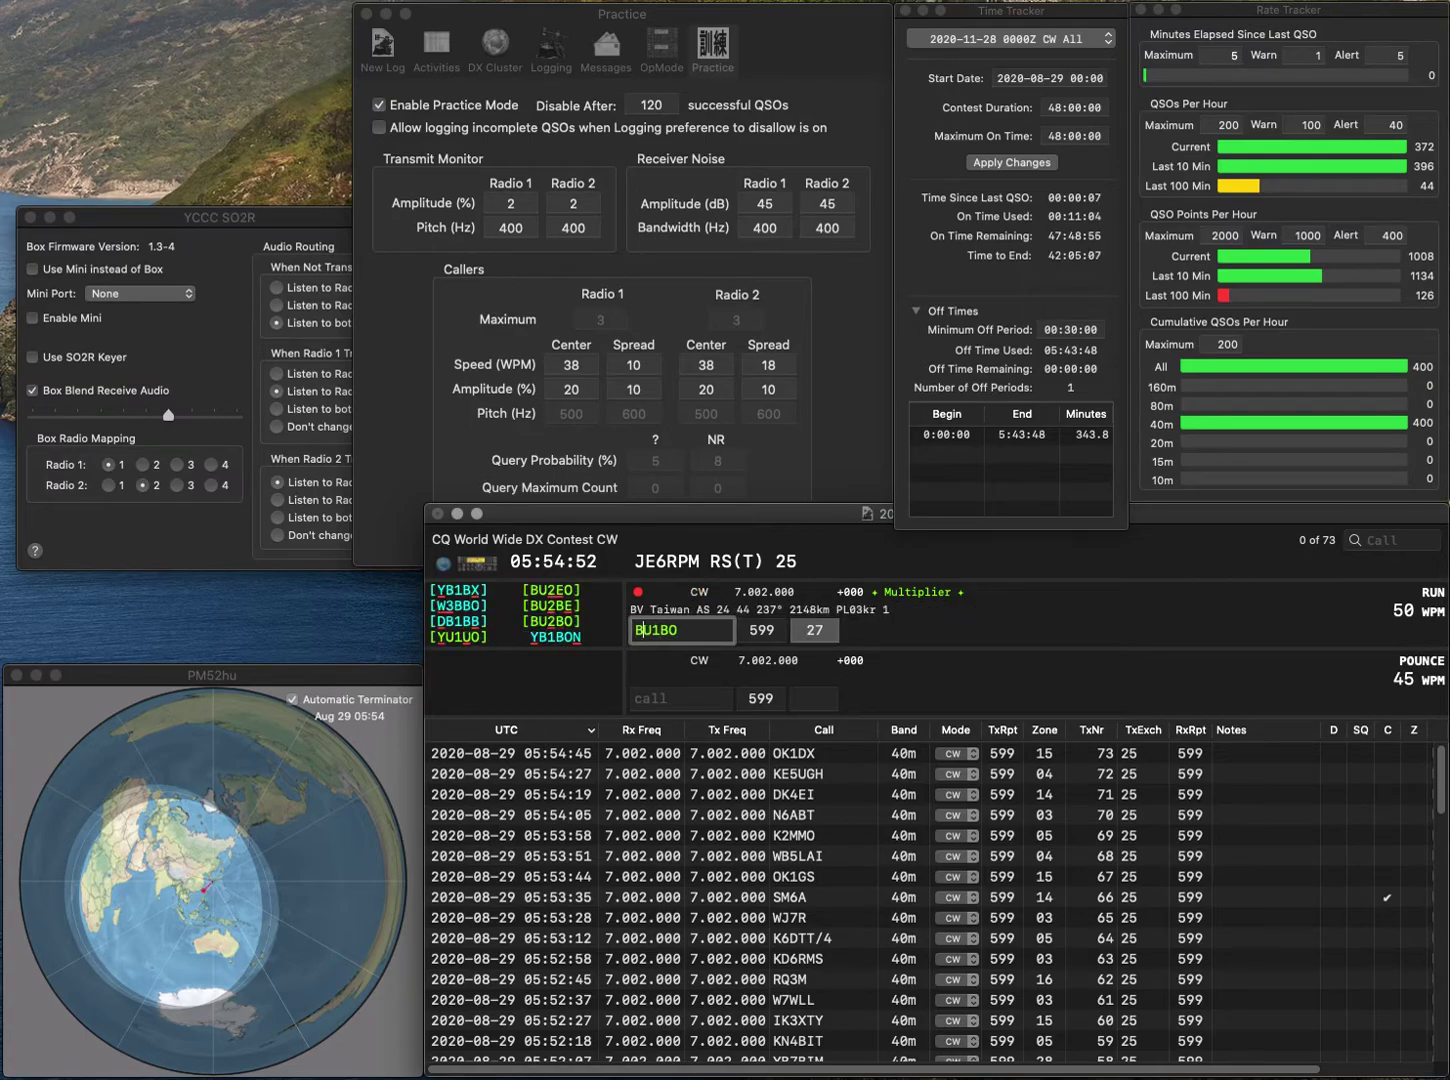
pyautogui.press('Delete')
pyautogui.write('V')
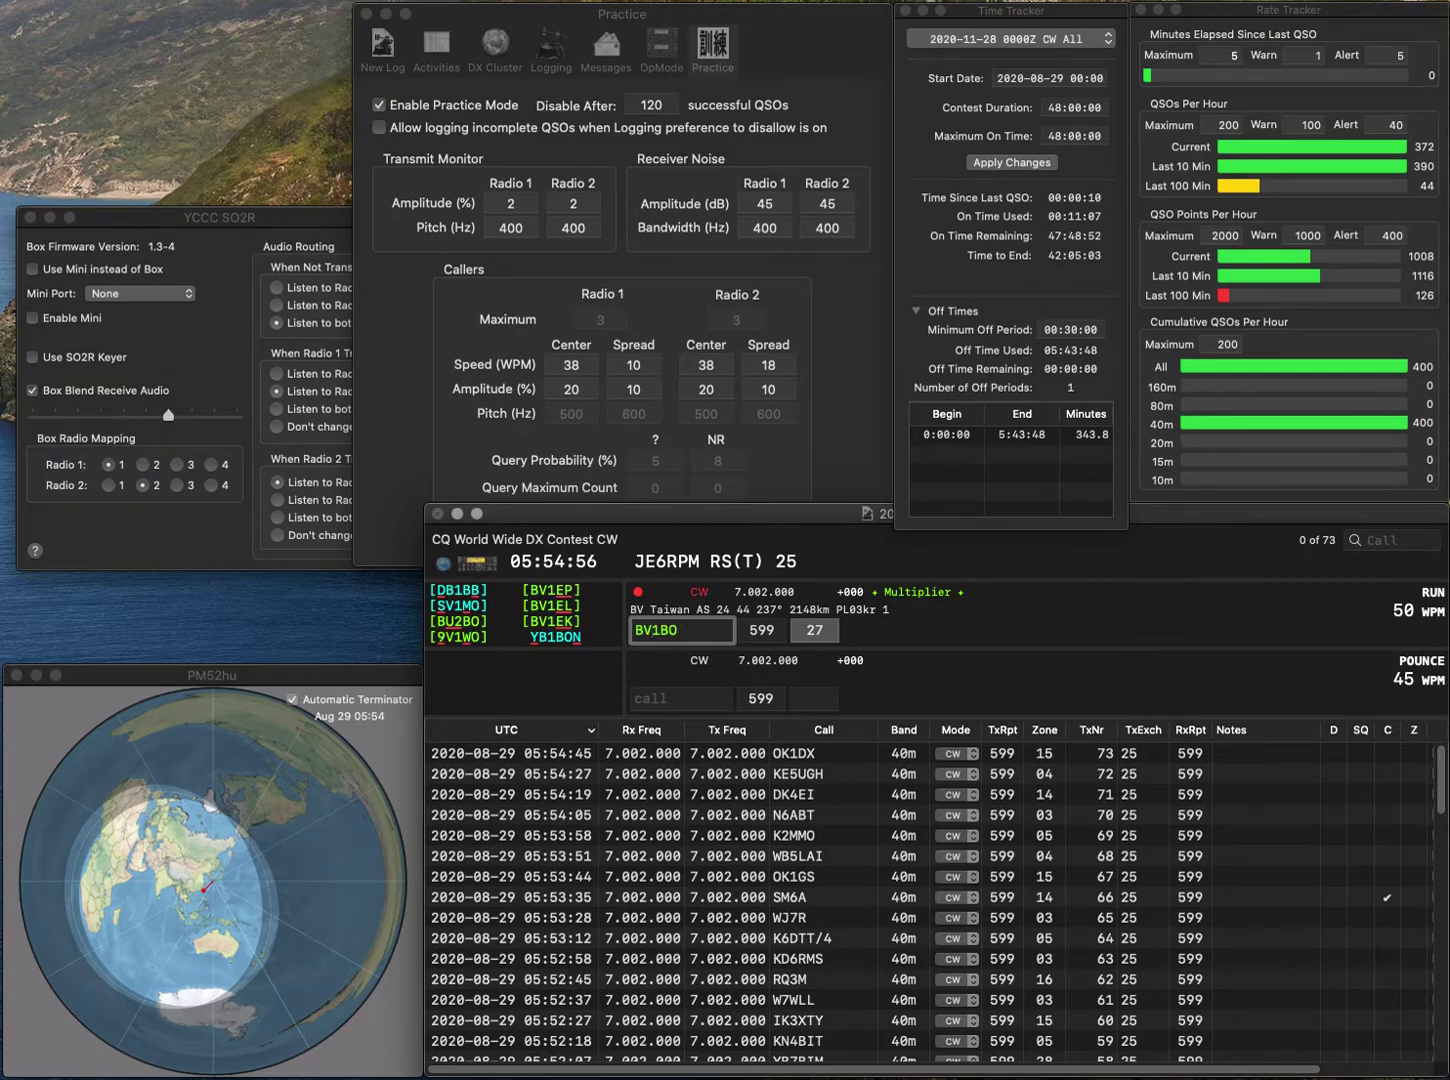
pyautogui.press('Delete')
pyautogui.press('Delete')
pyautogui.write('2')
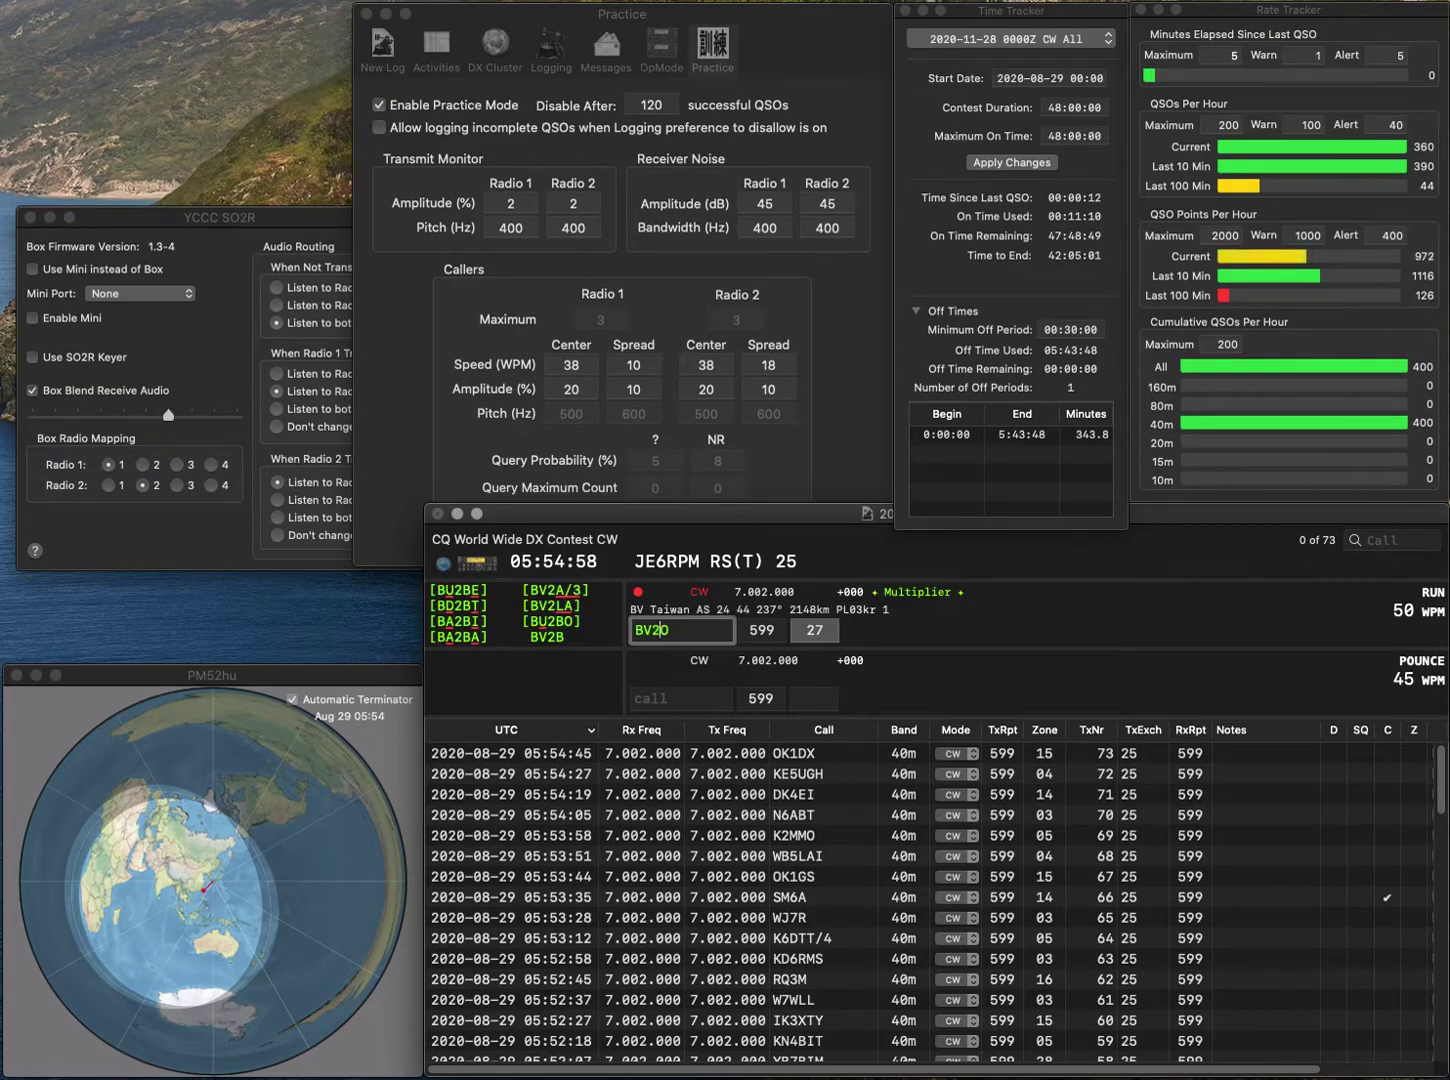
pyautogui.write('B')
pyautogui.press('Right')
pyautogui.press('Delete')
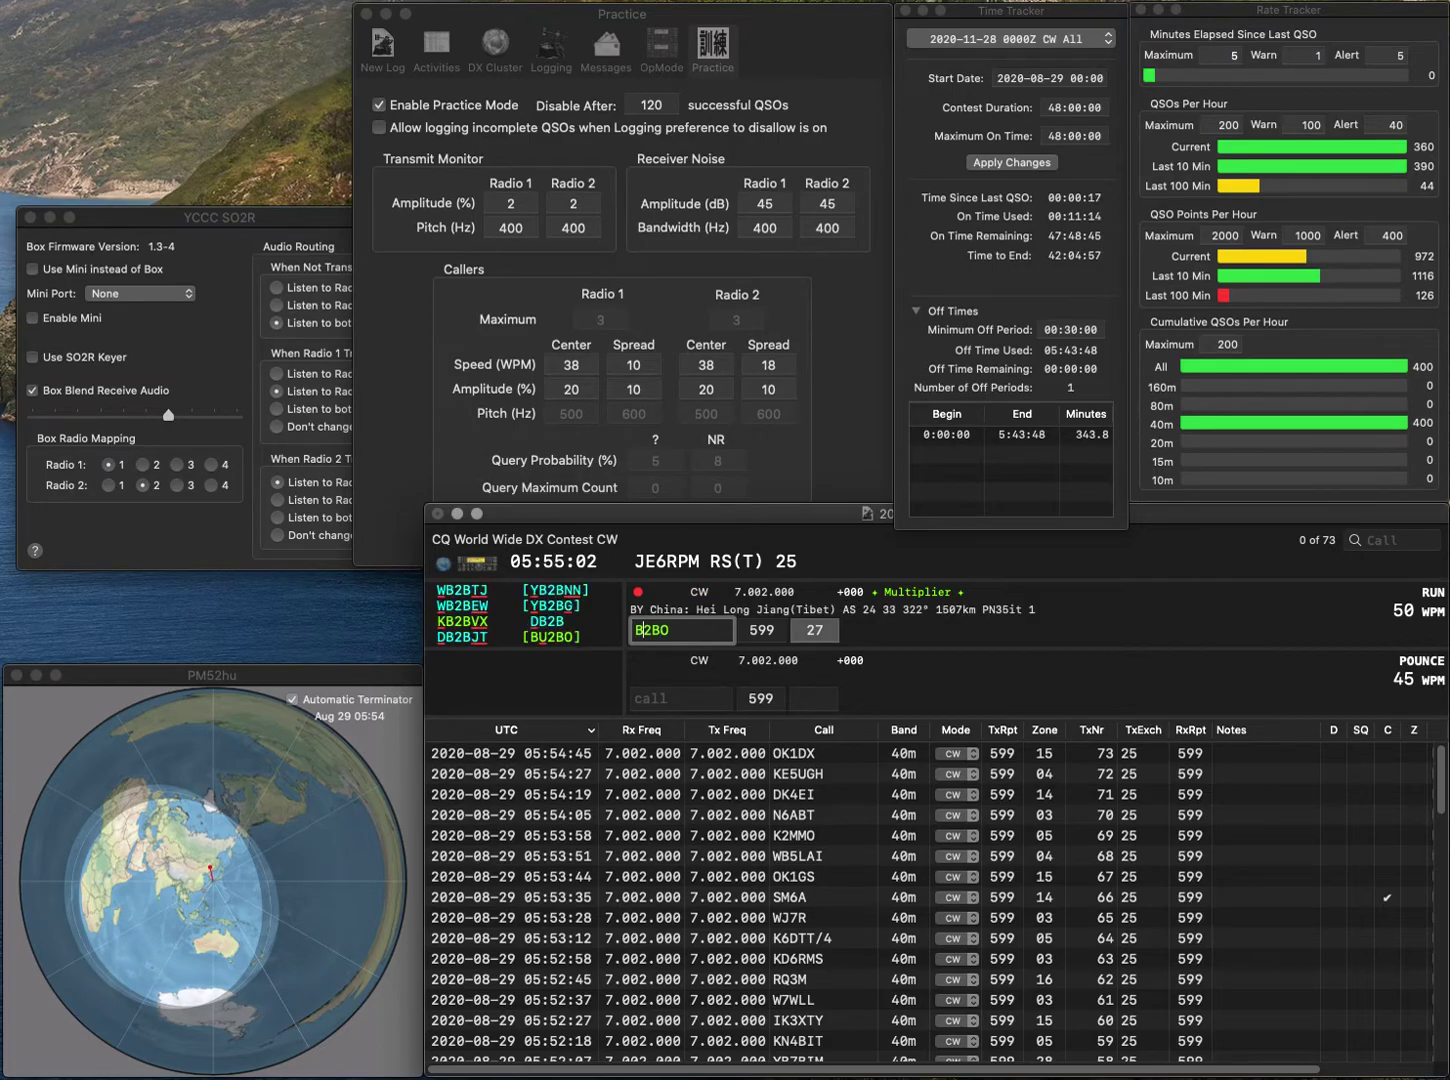
pyautogui.write('U')
pyautogui.press('Tab')
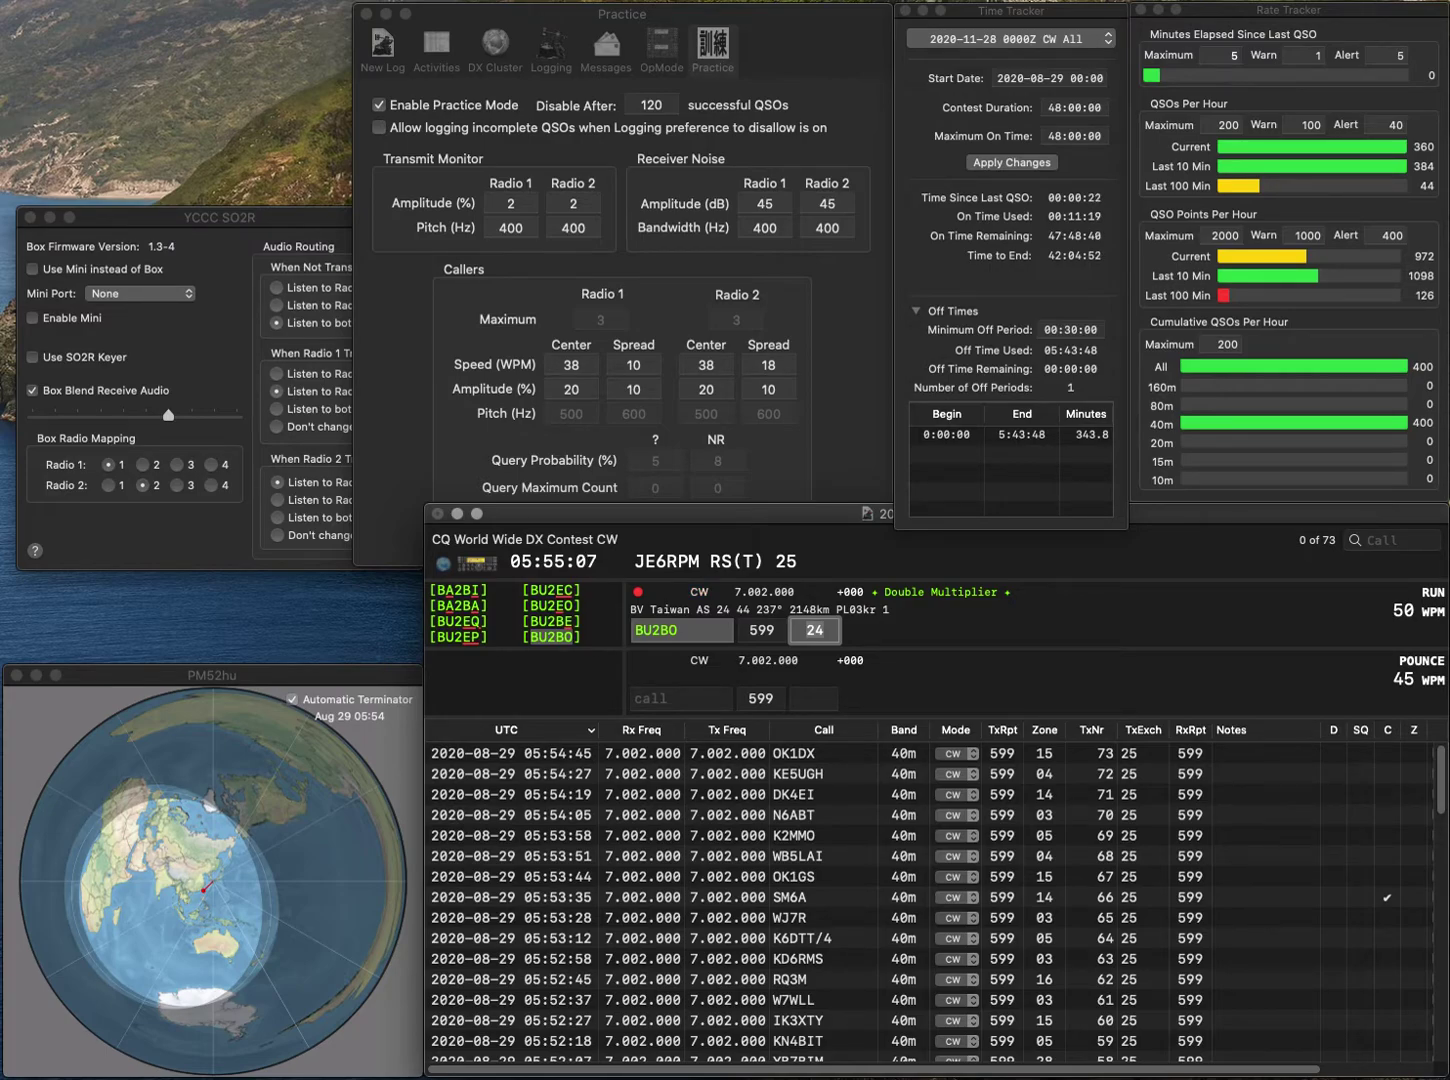
pyautogui.press('Return')
pyautogui.write('DM')
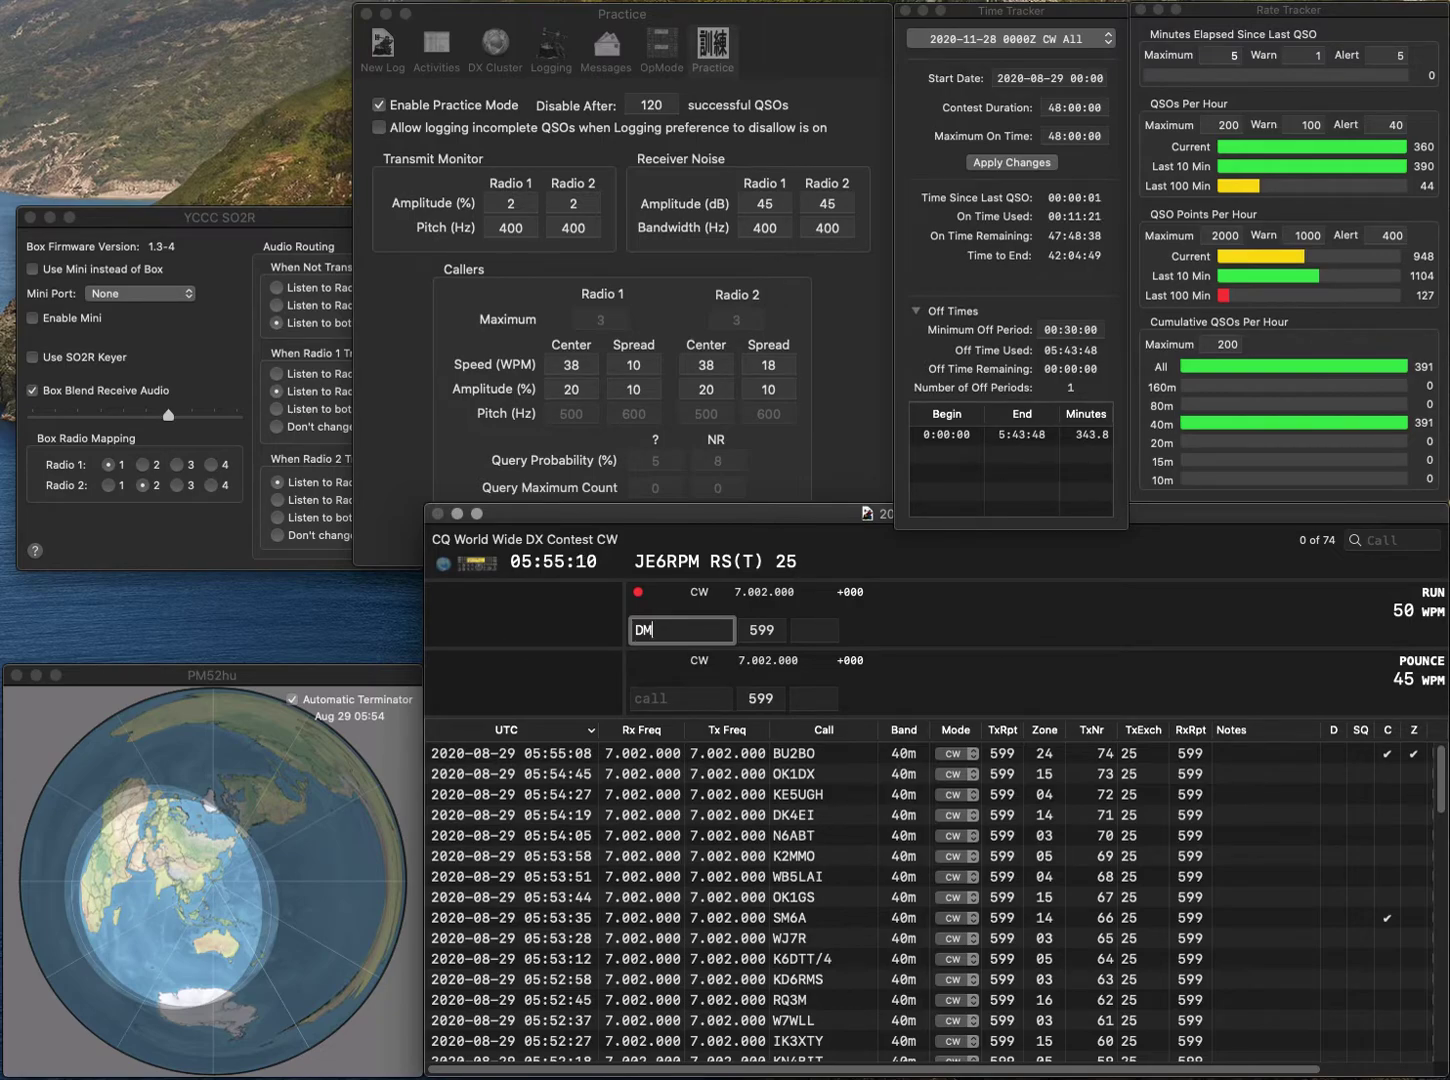
pyautogui.write('1AOK')
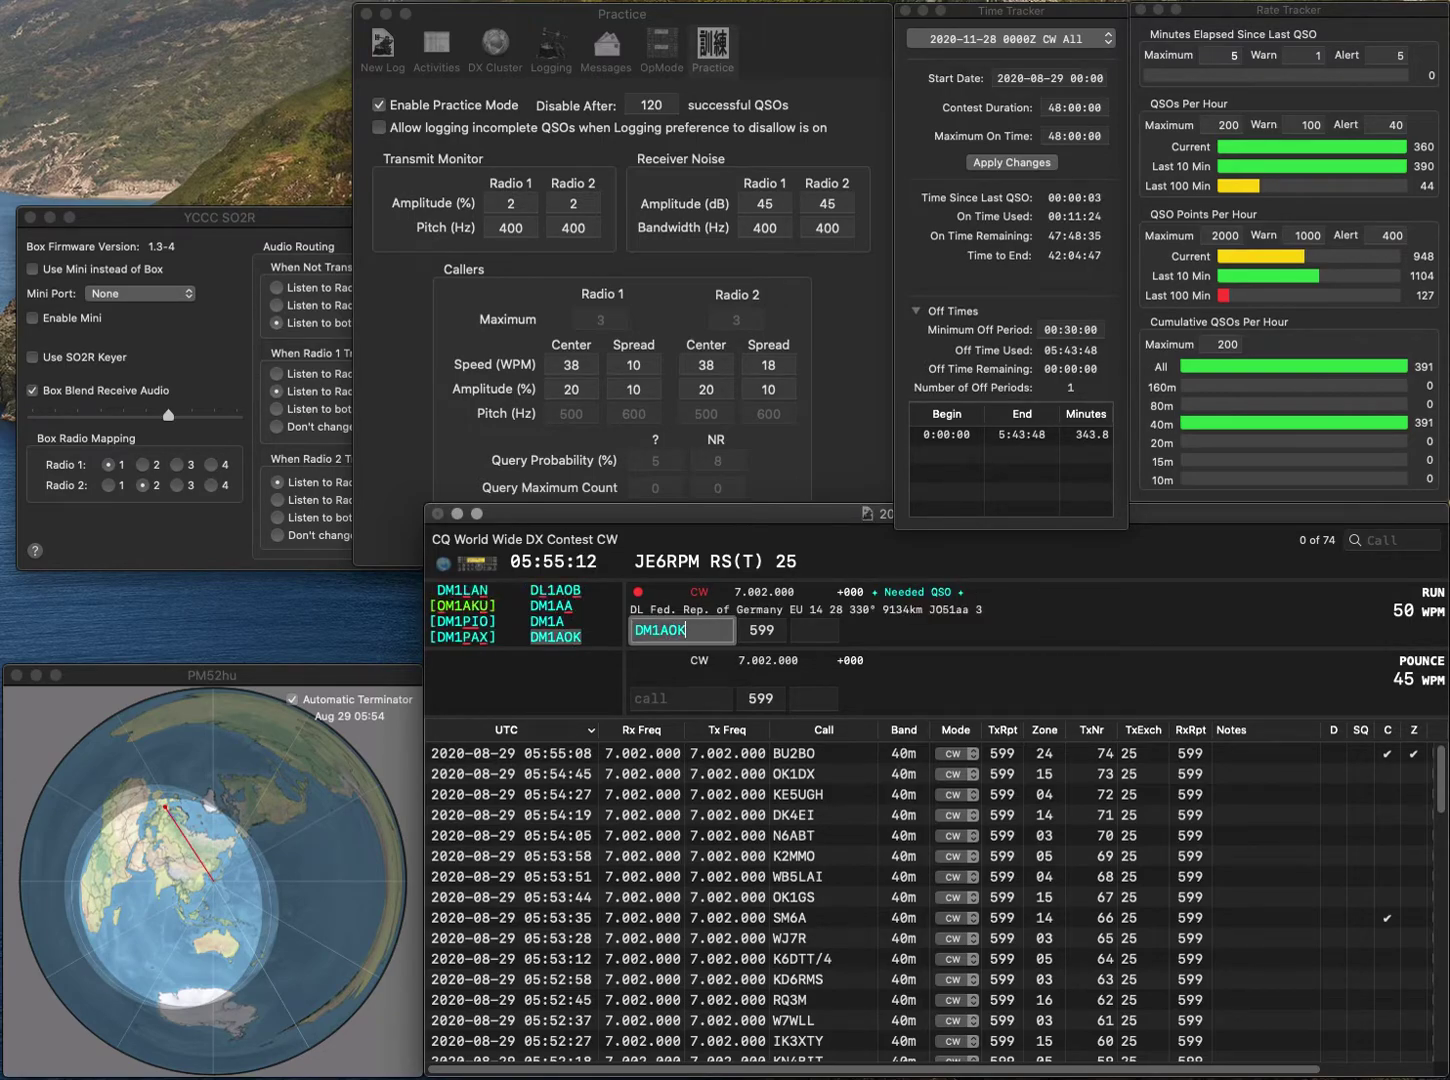
pyautogui.press('space')
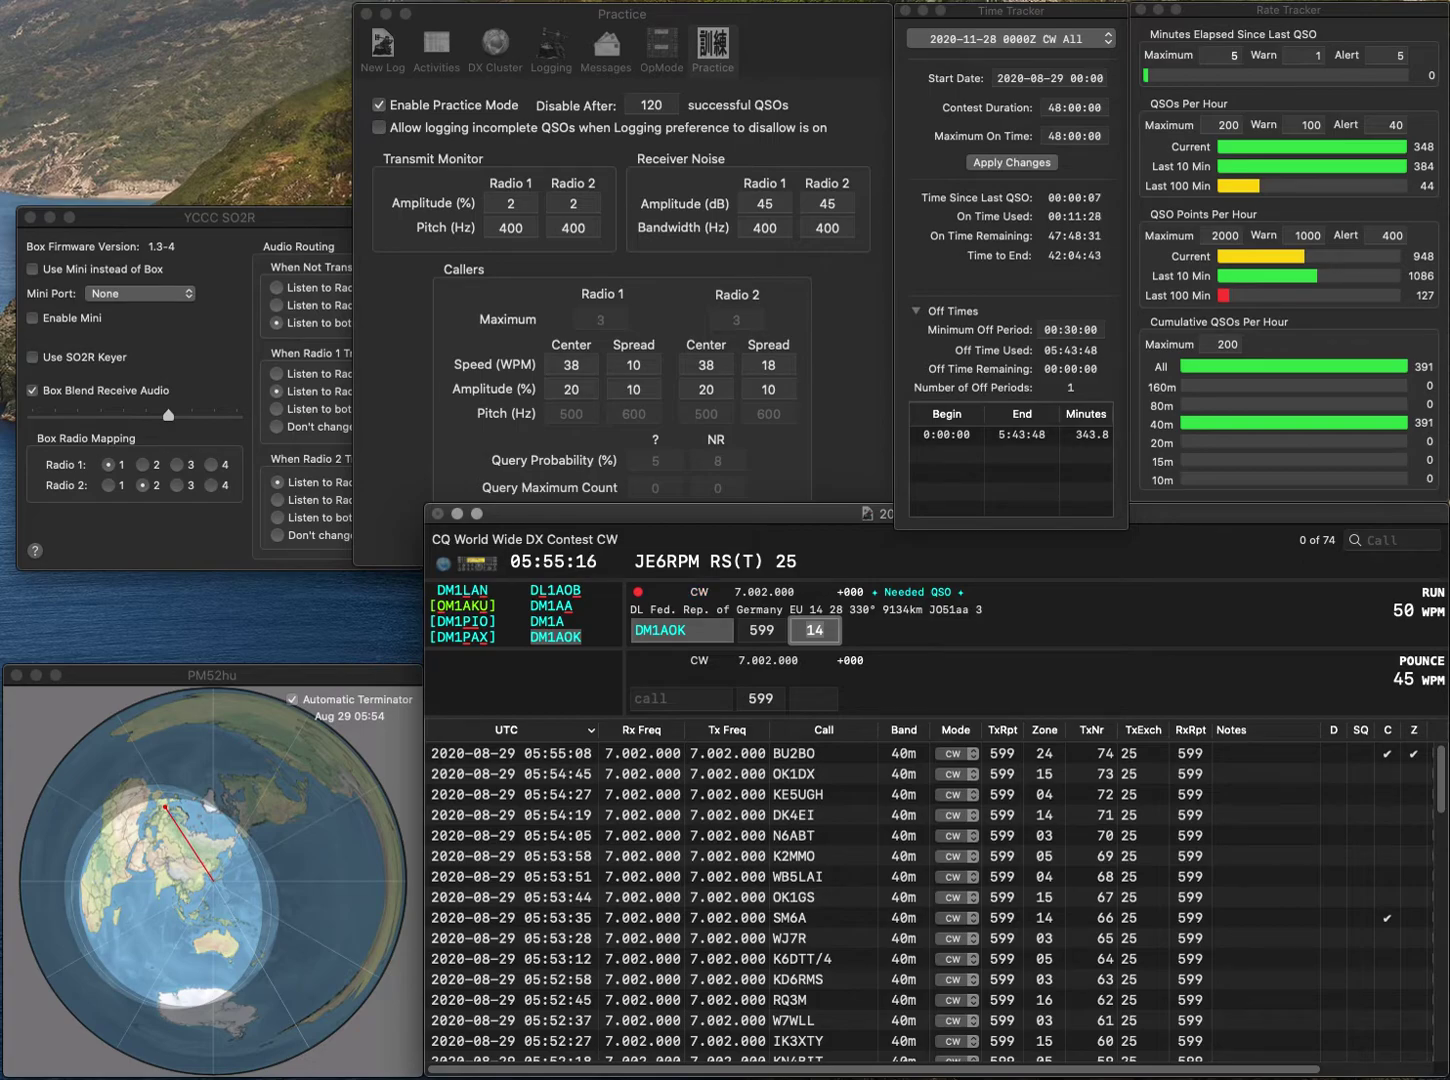
pyautogui.press('Return')
pyautogui.write('R9CD')
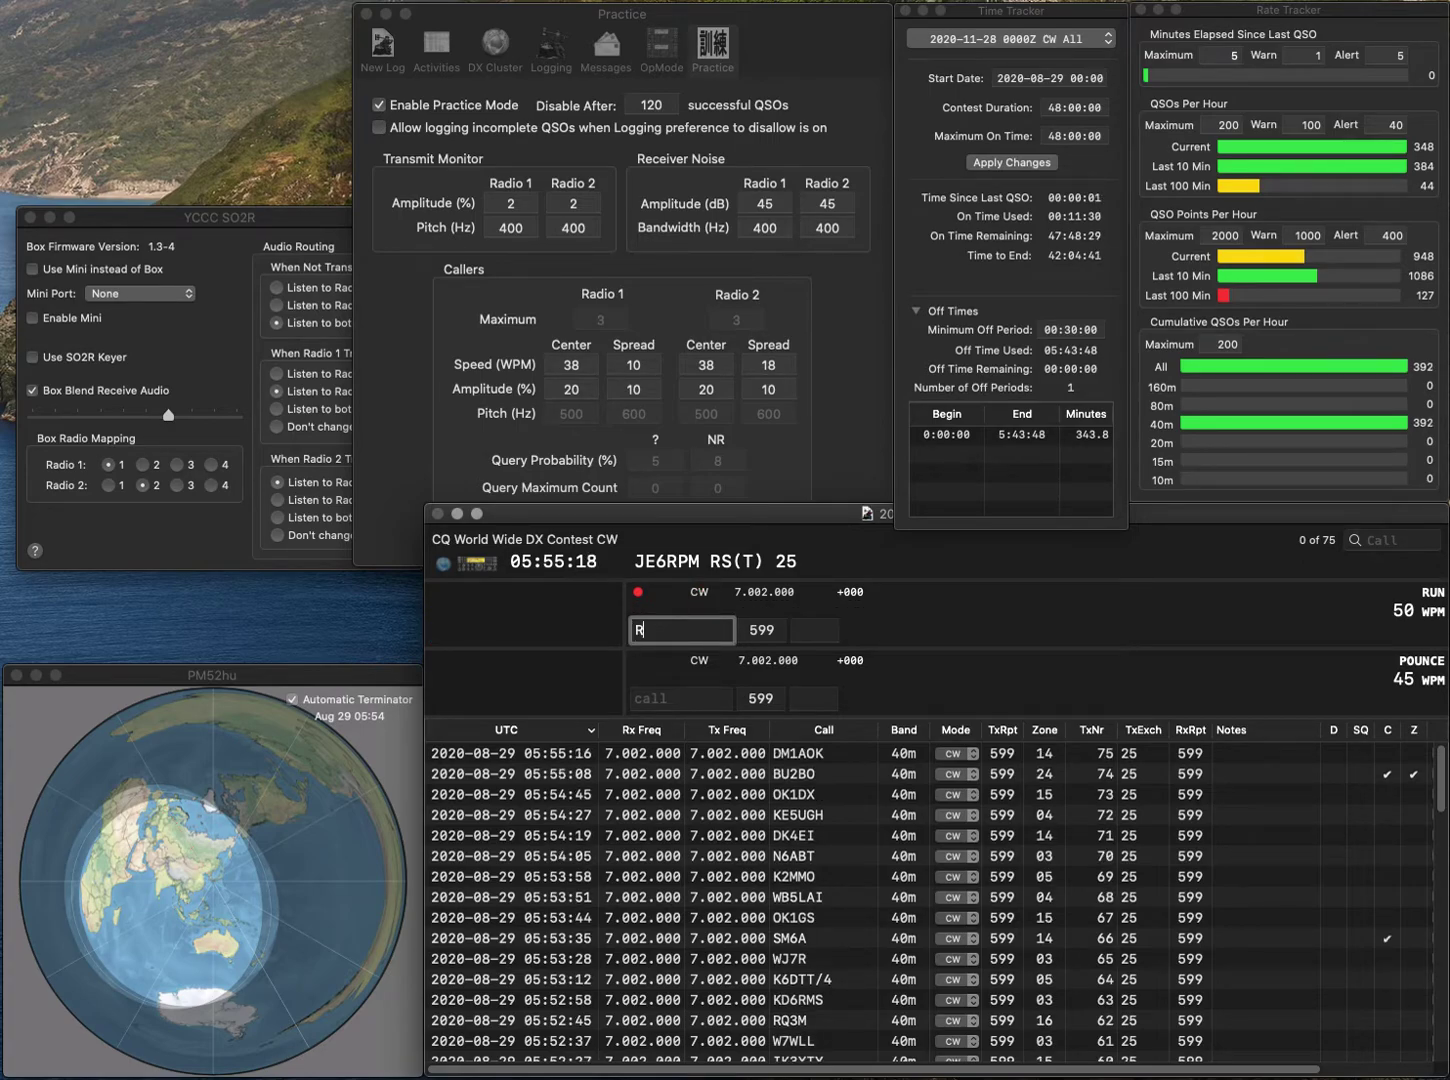
pyautogui.press('Return')
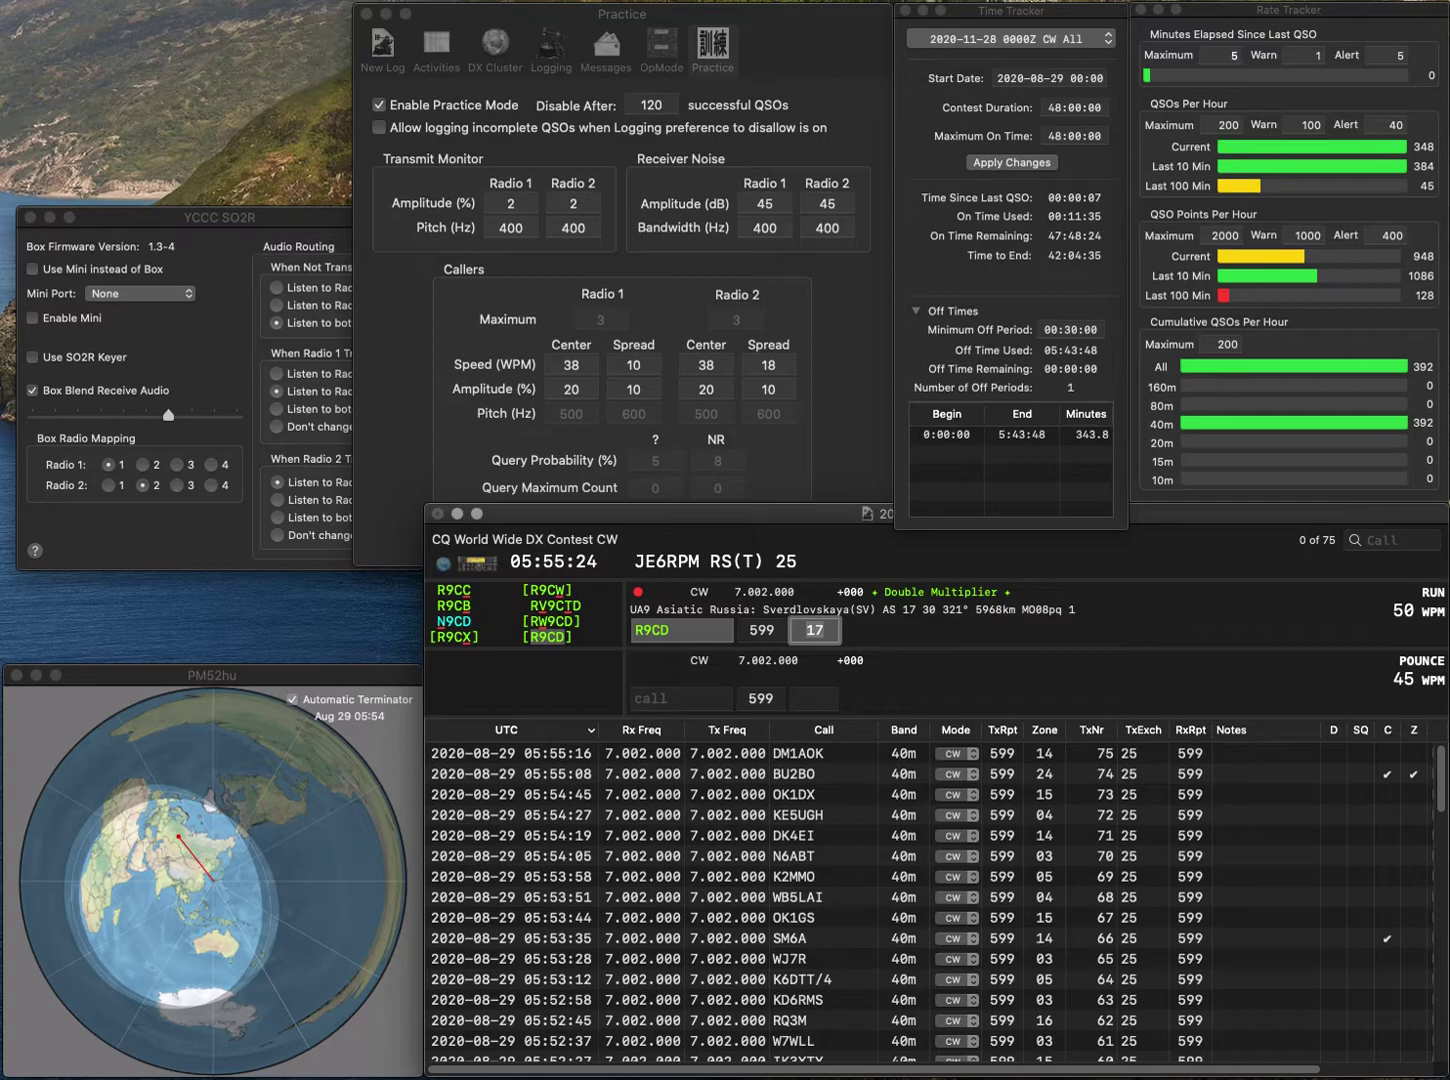
pyautogui.press('Return')
pyautogui.write('W4S')
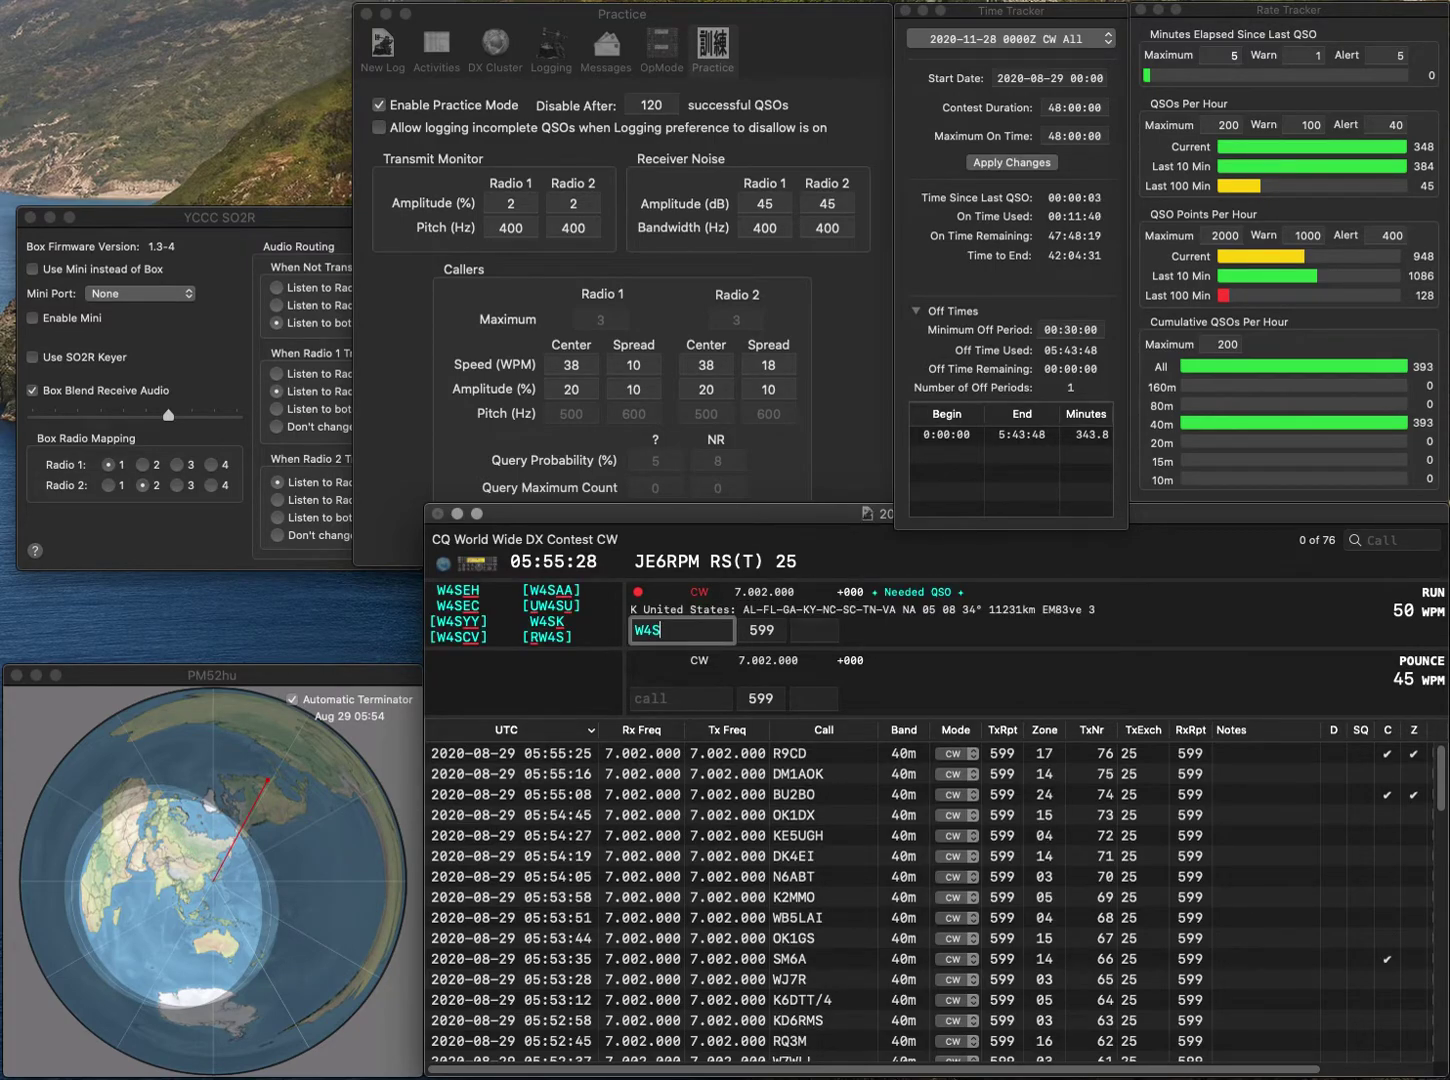
pyautogui.press('BackSpace')
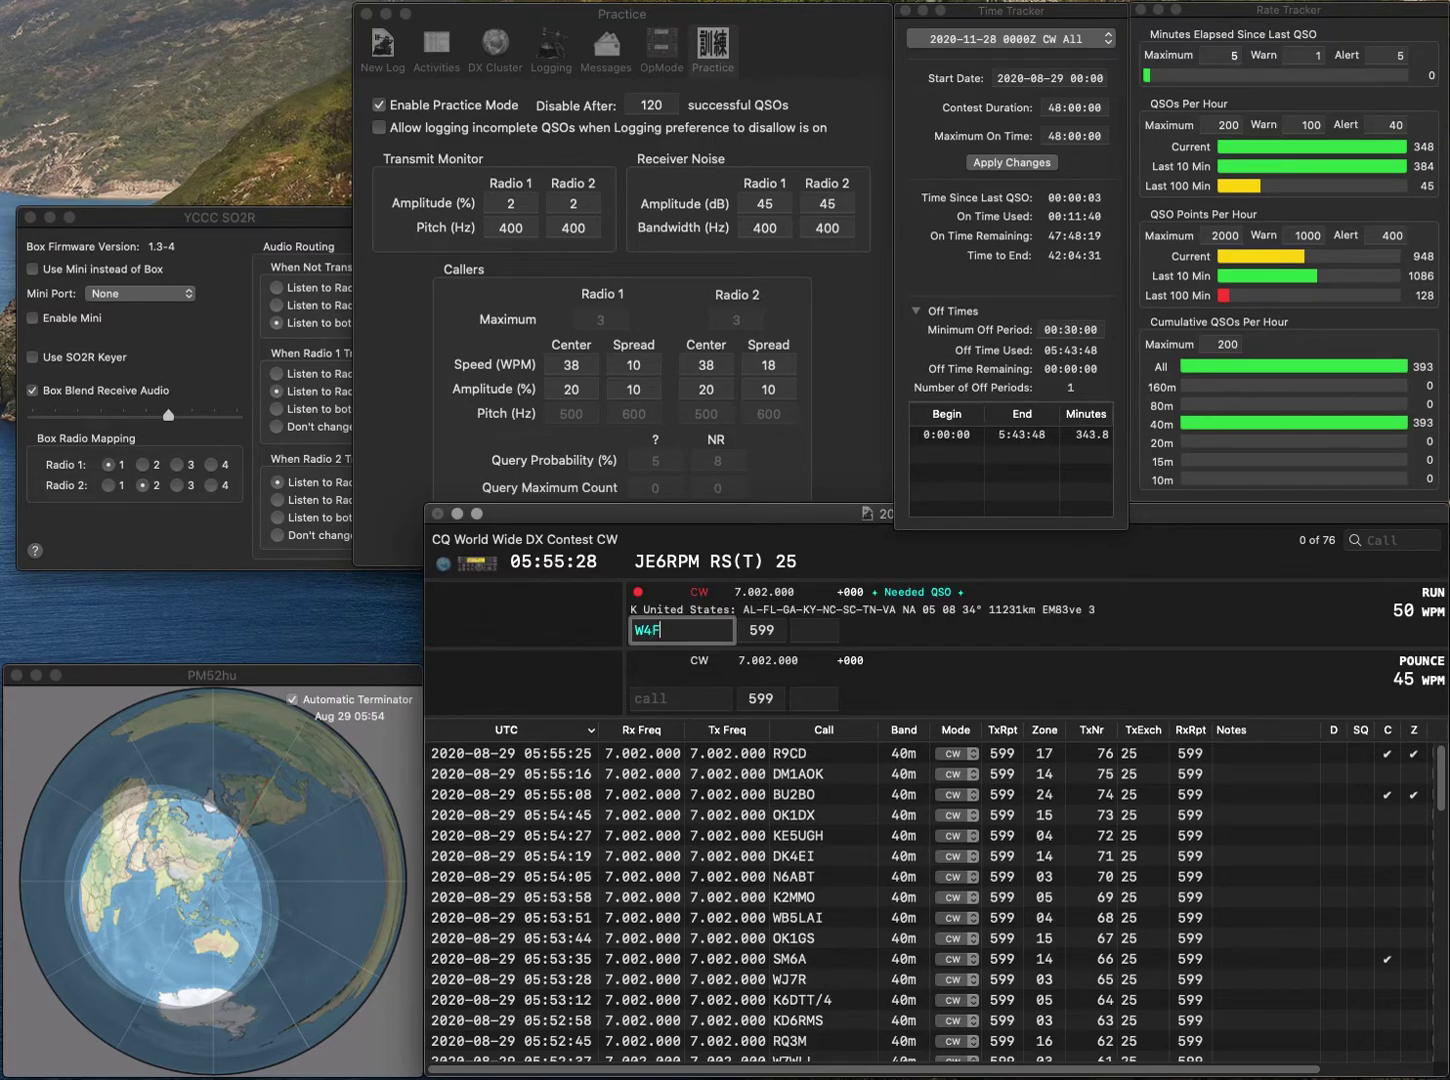
pyautogui.write('FS')
pyautogui.press('space')
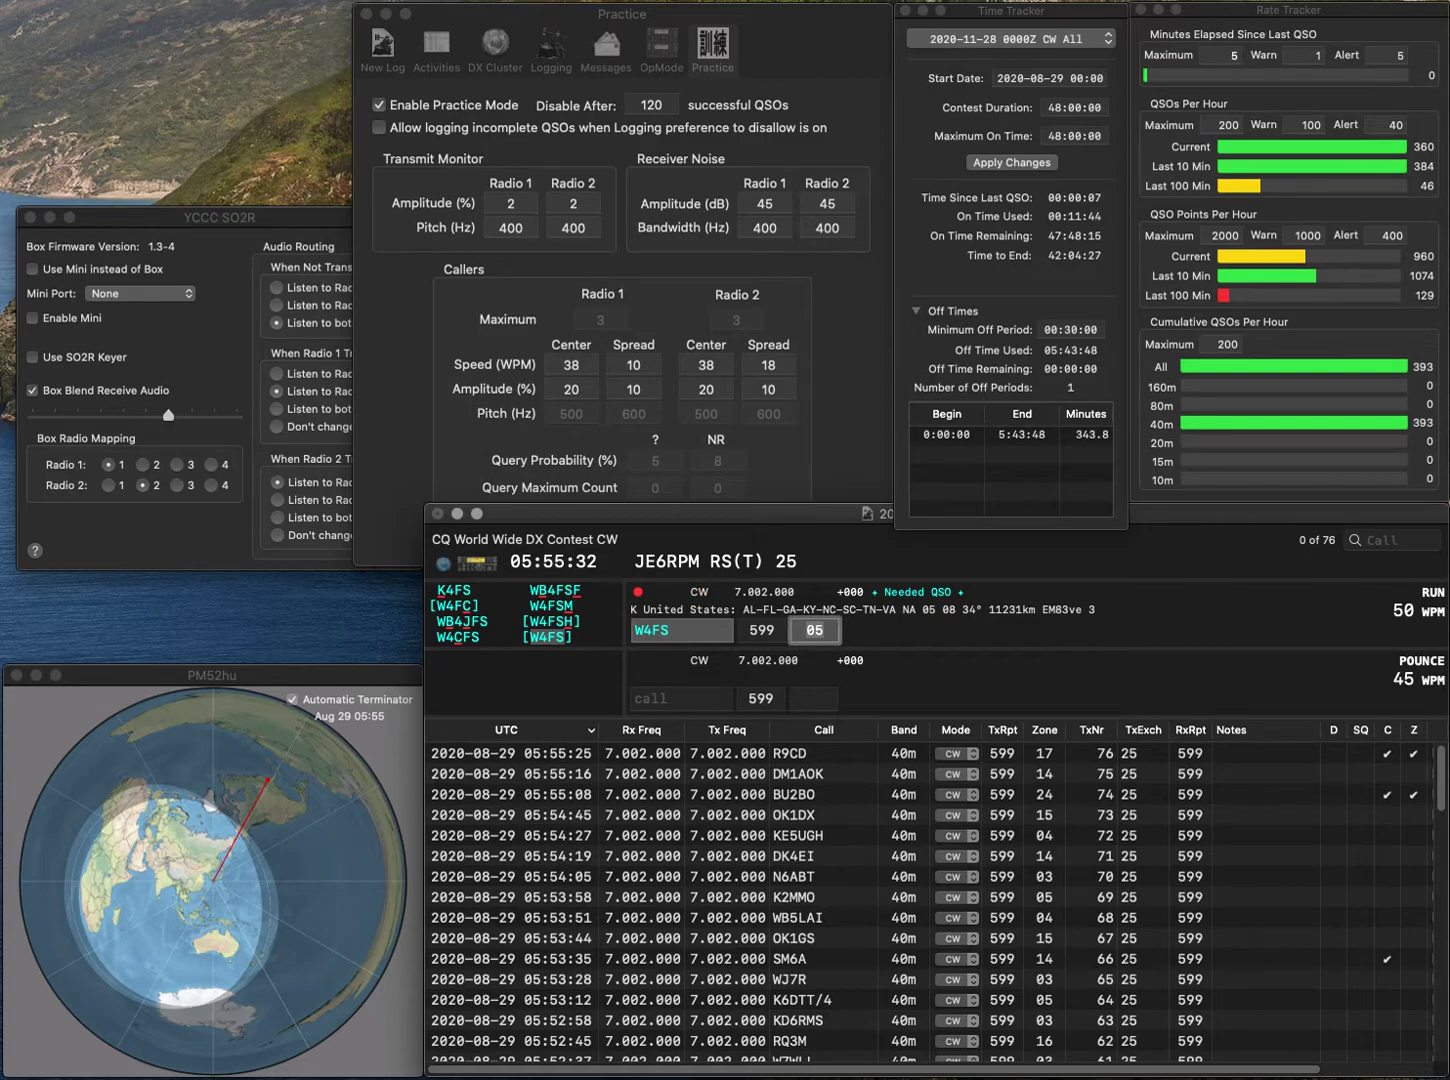
pyautogui.press('Return')
pyautogui.write('EI6GI')
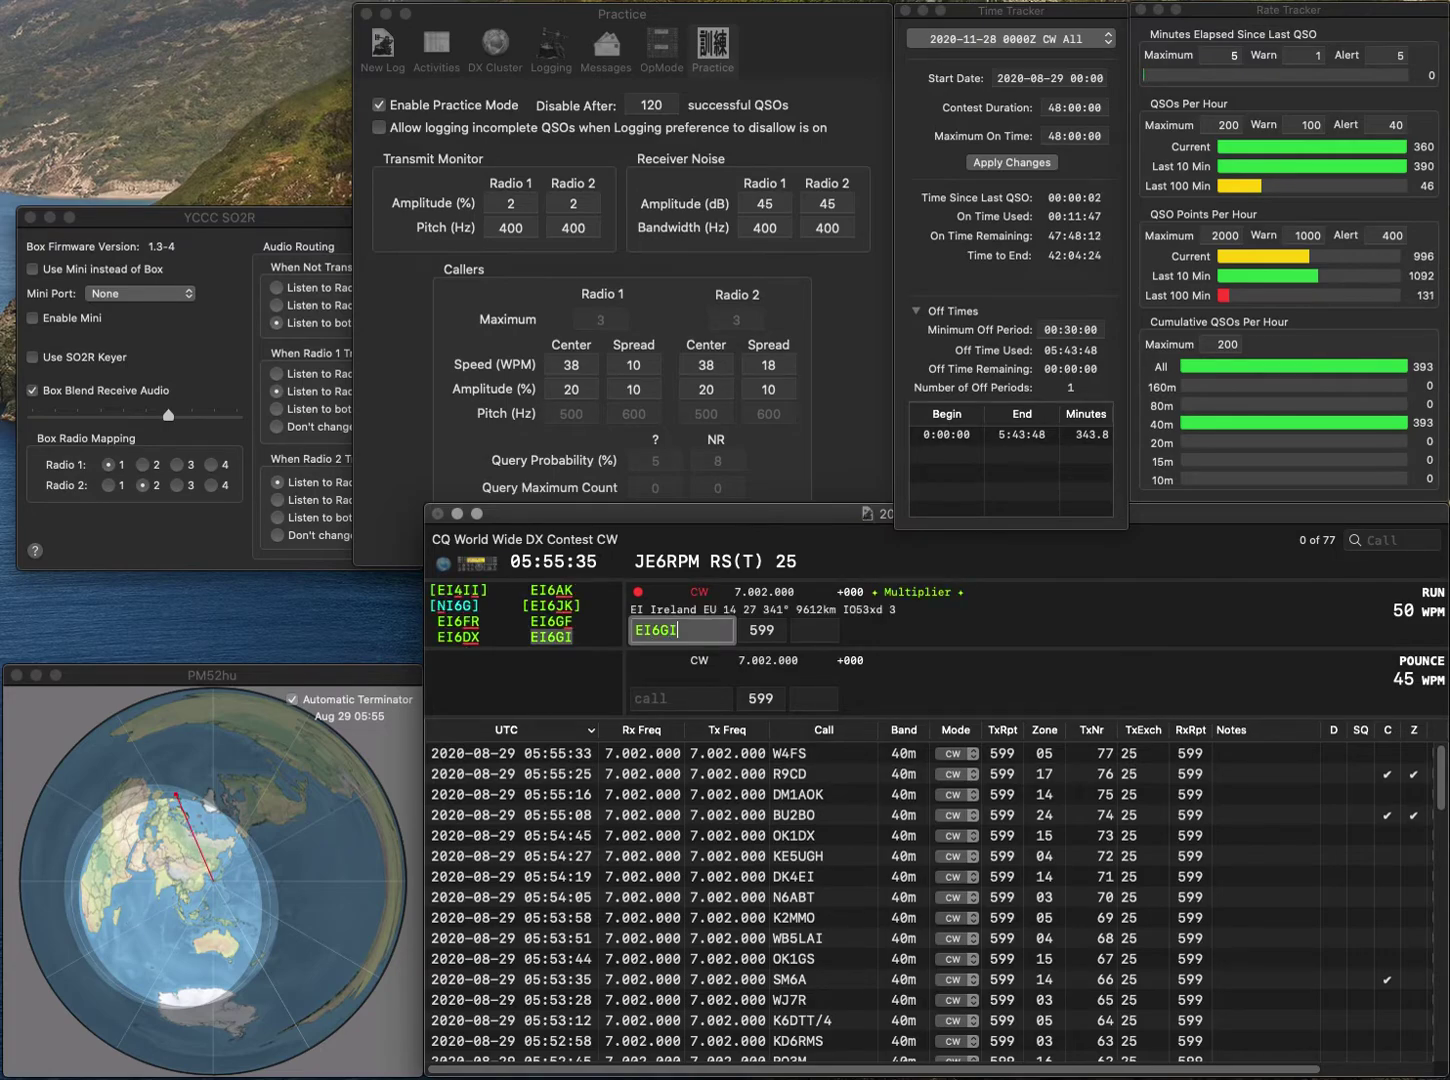
pyautogui.press('space')
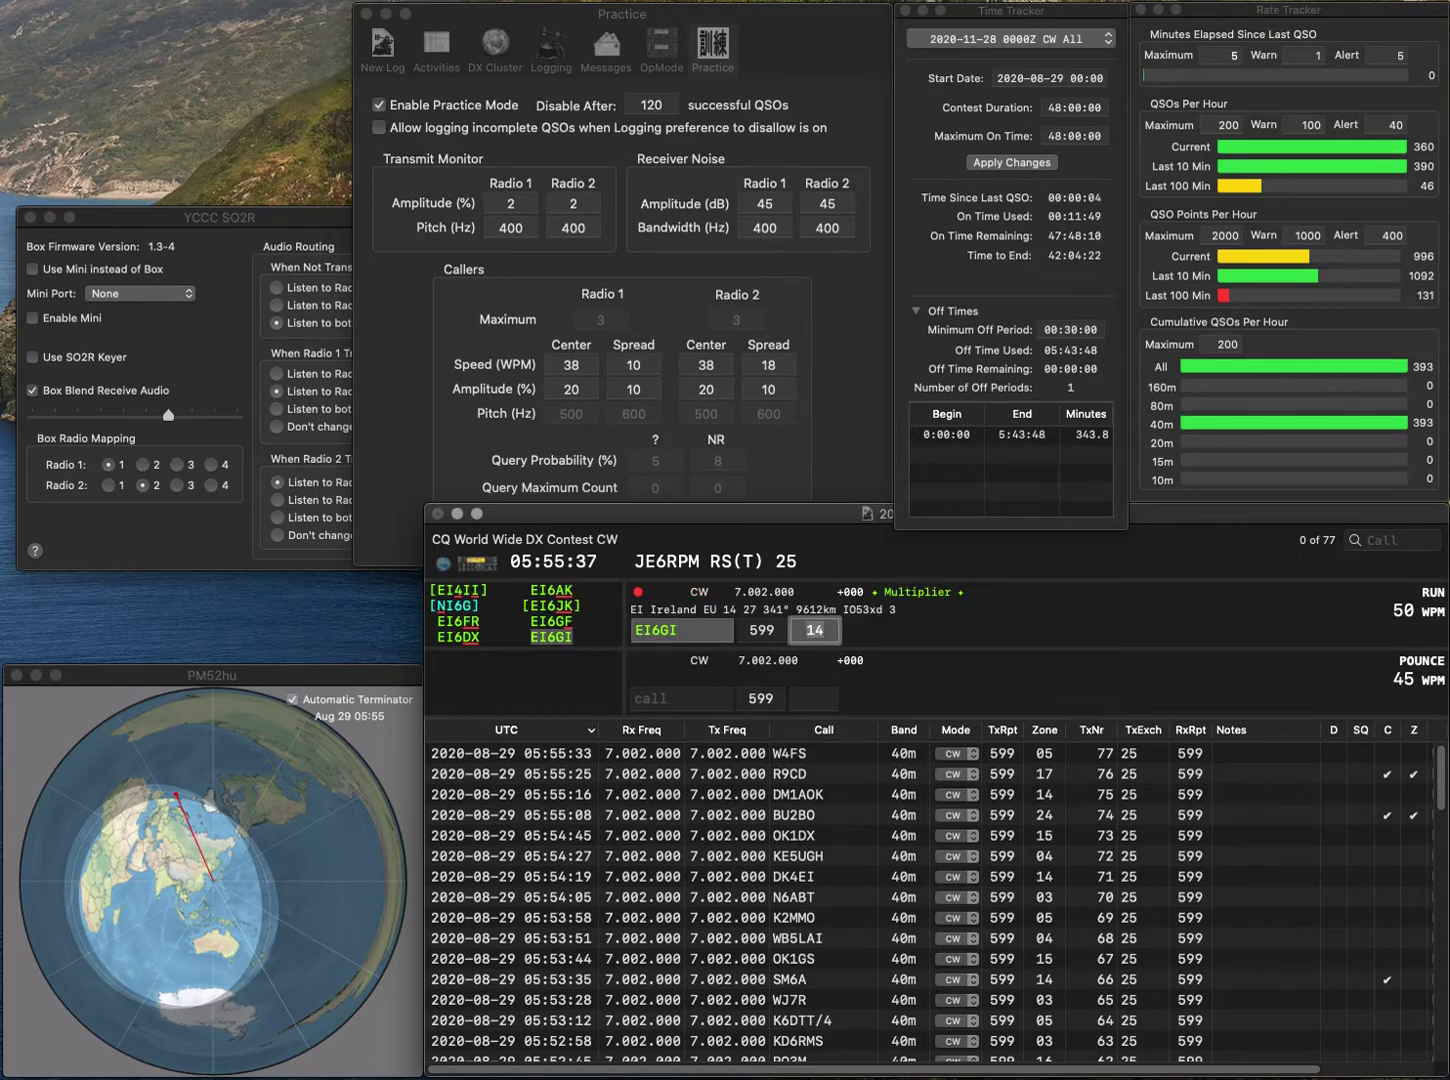
pyautogui.press('Return')
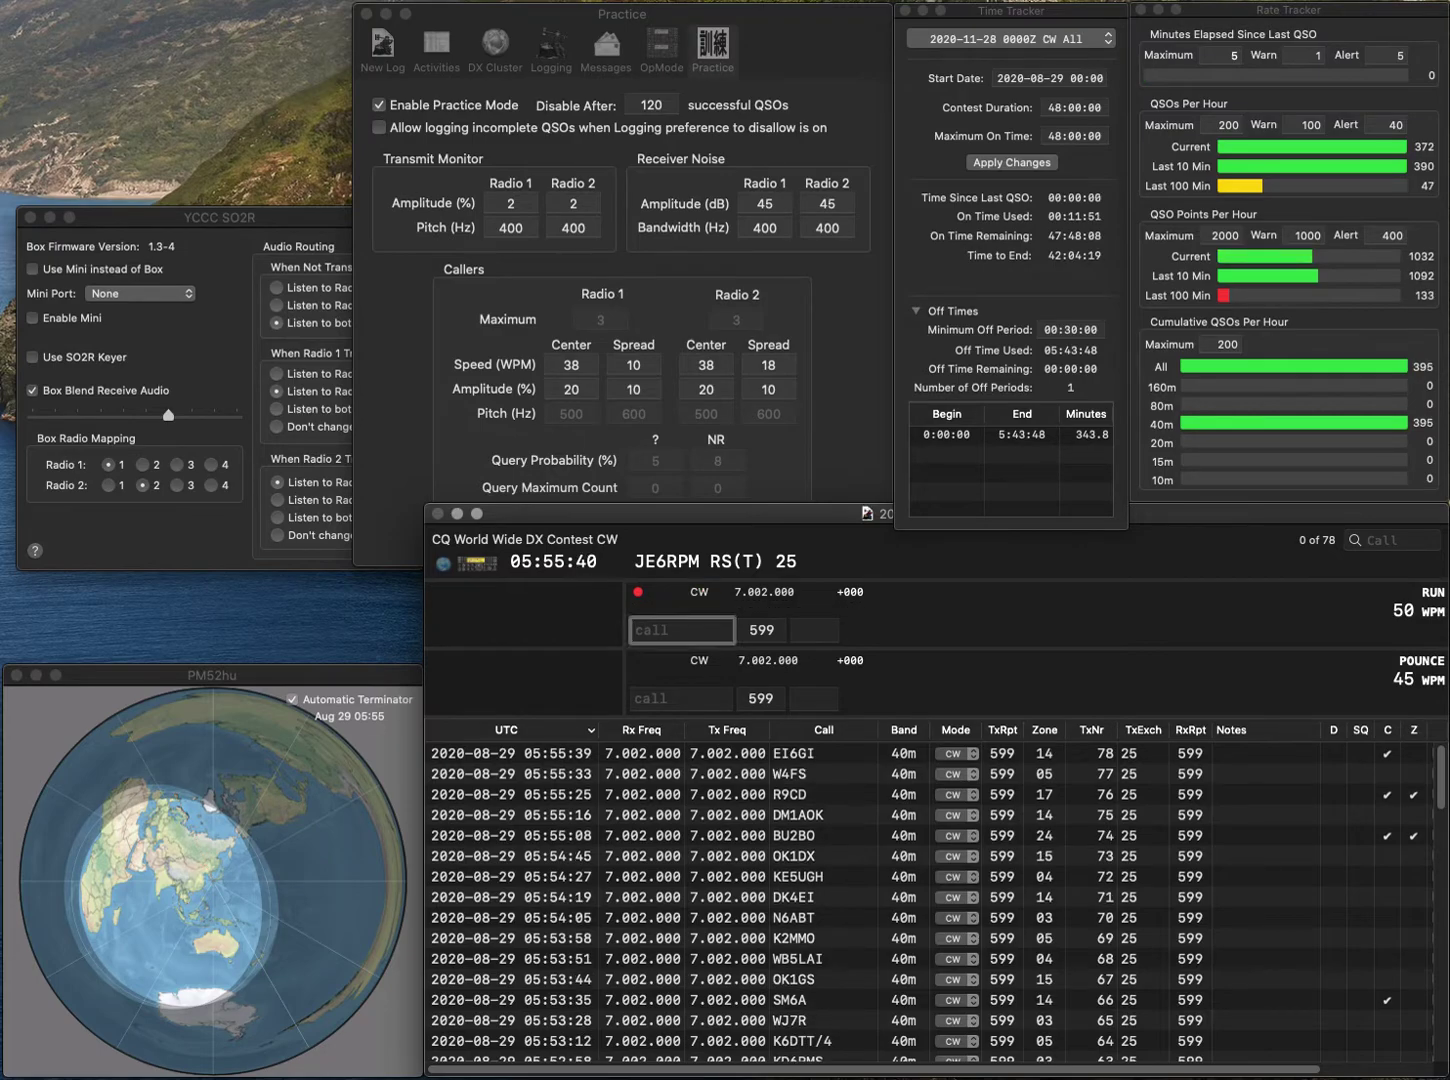
pyautogui.write('OZ3')
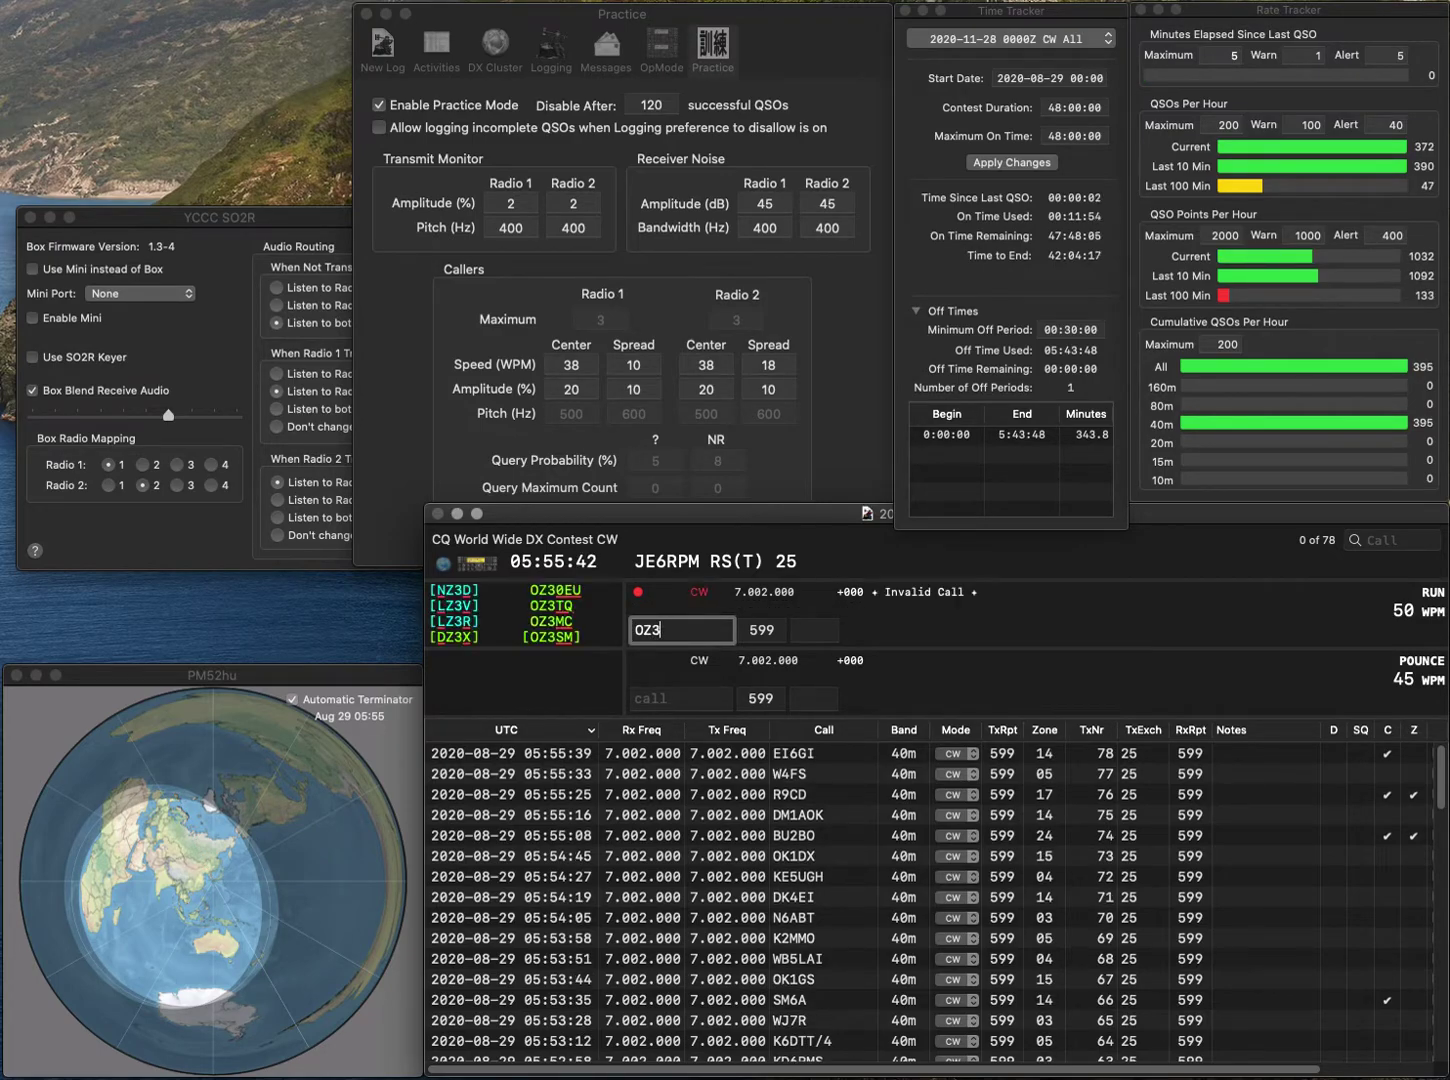
pyautogui.write('X')
pyautogui.click(653, 630)
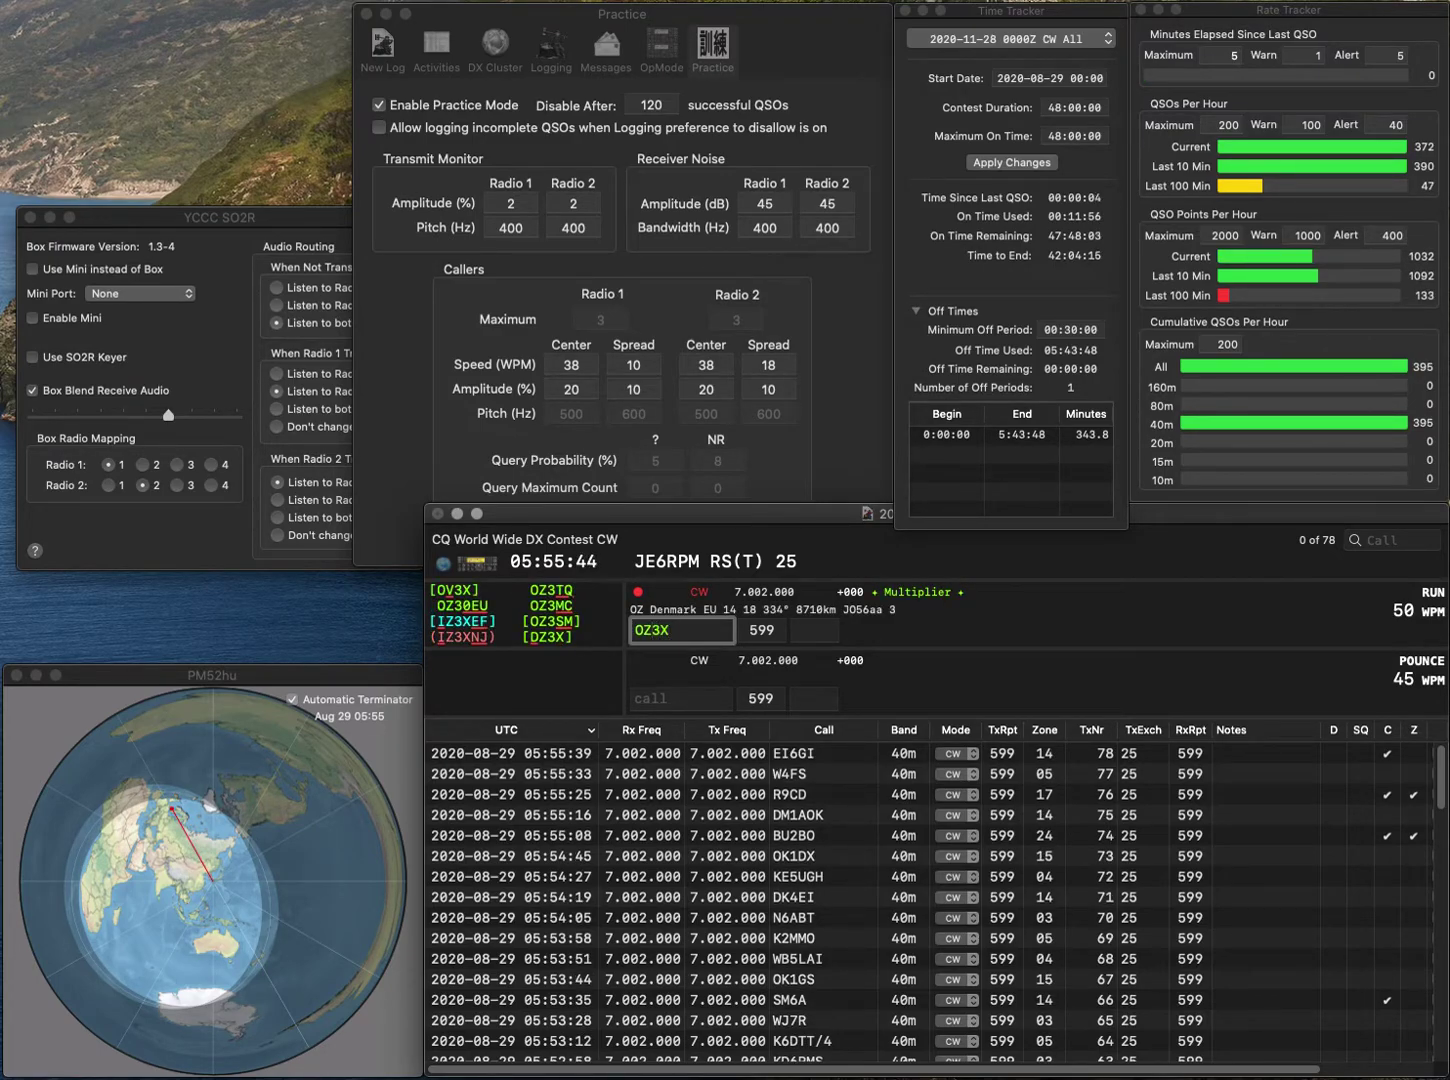
pyautogui.press('BackSpace')
pyautogui.write('G')
pyautogui.press('space')
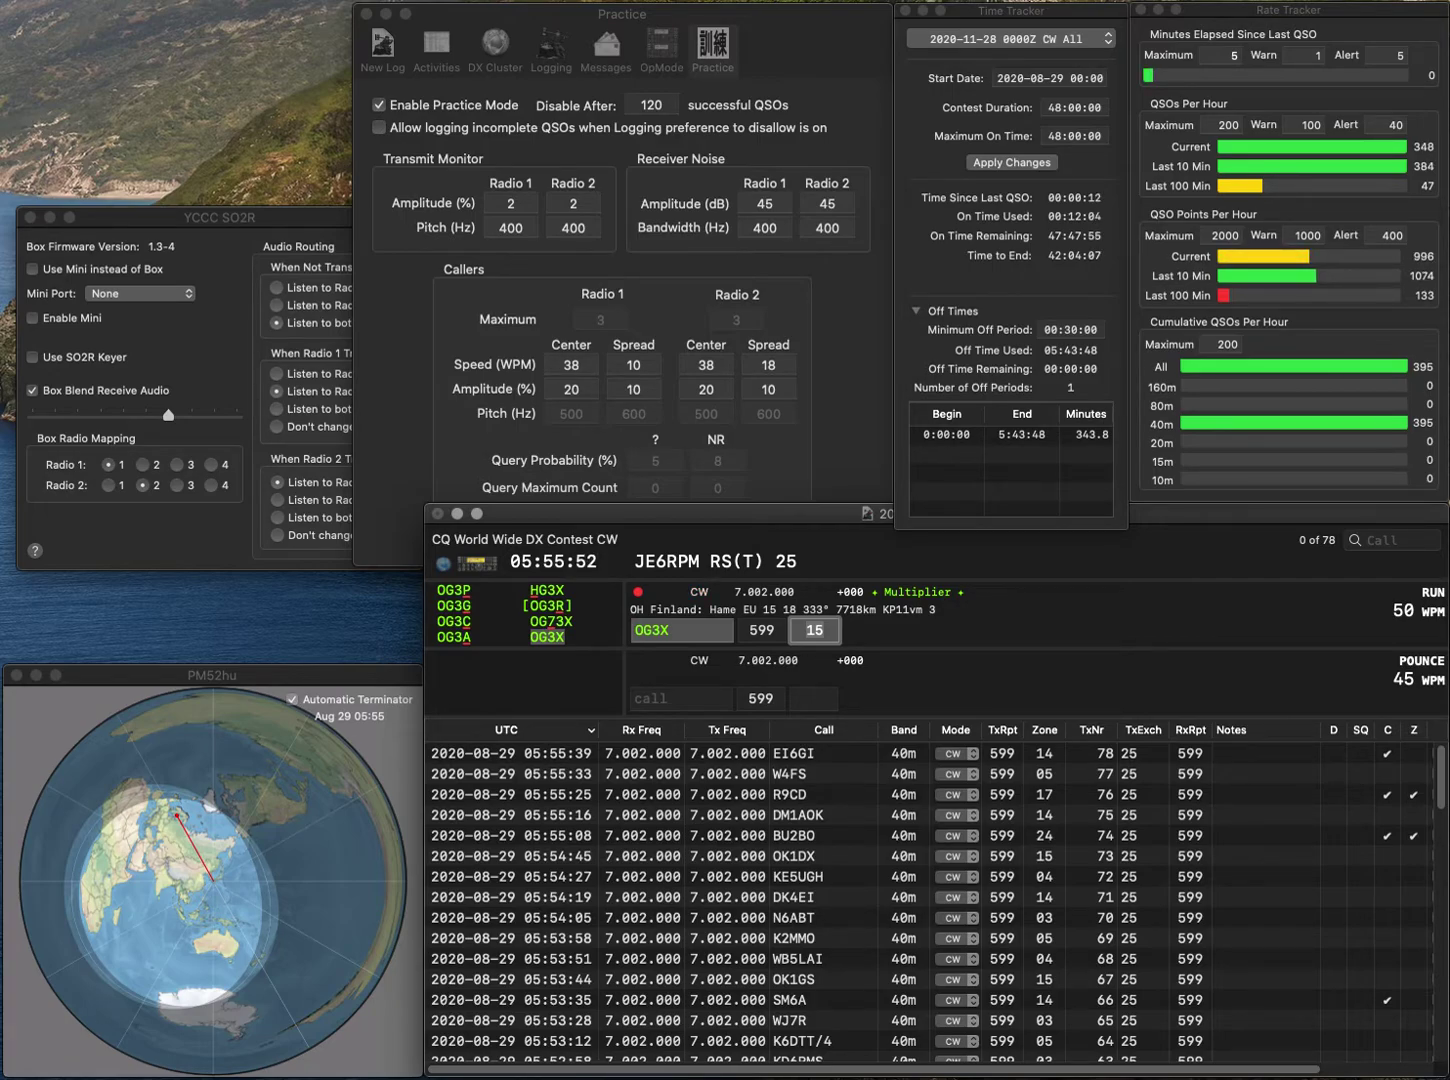
pyautogui.press('Return')
pyautogui.write('WN4AT')
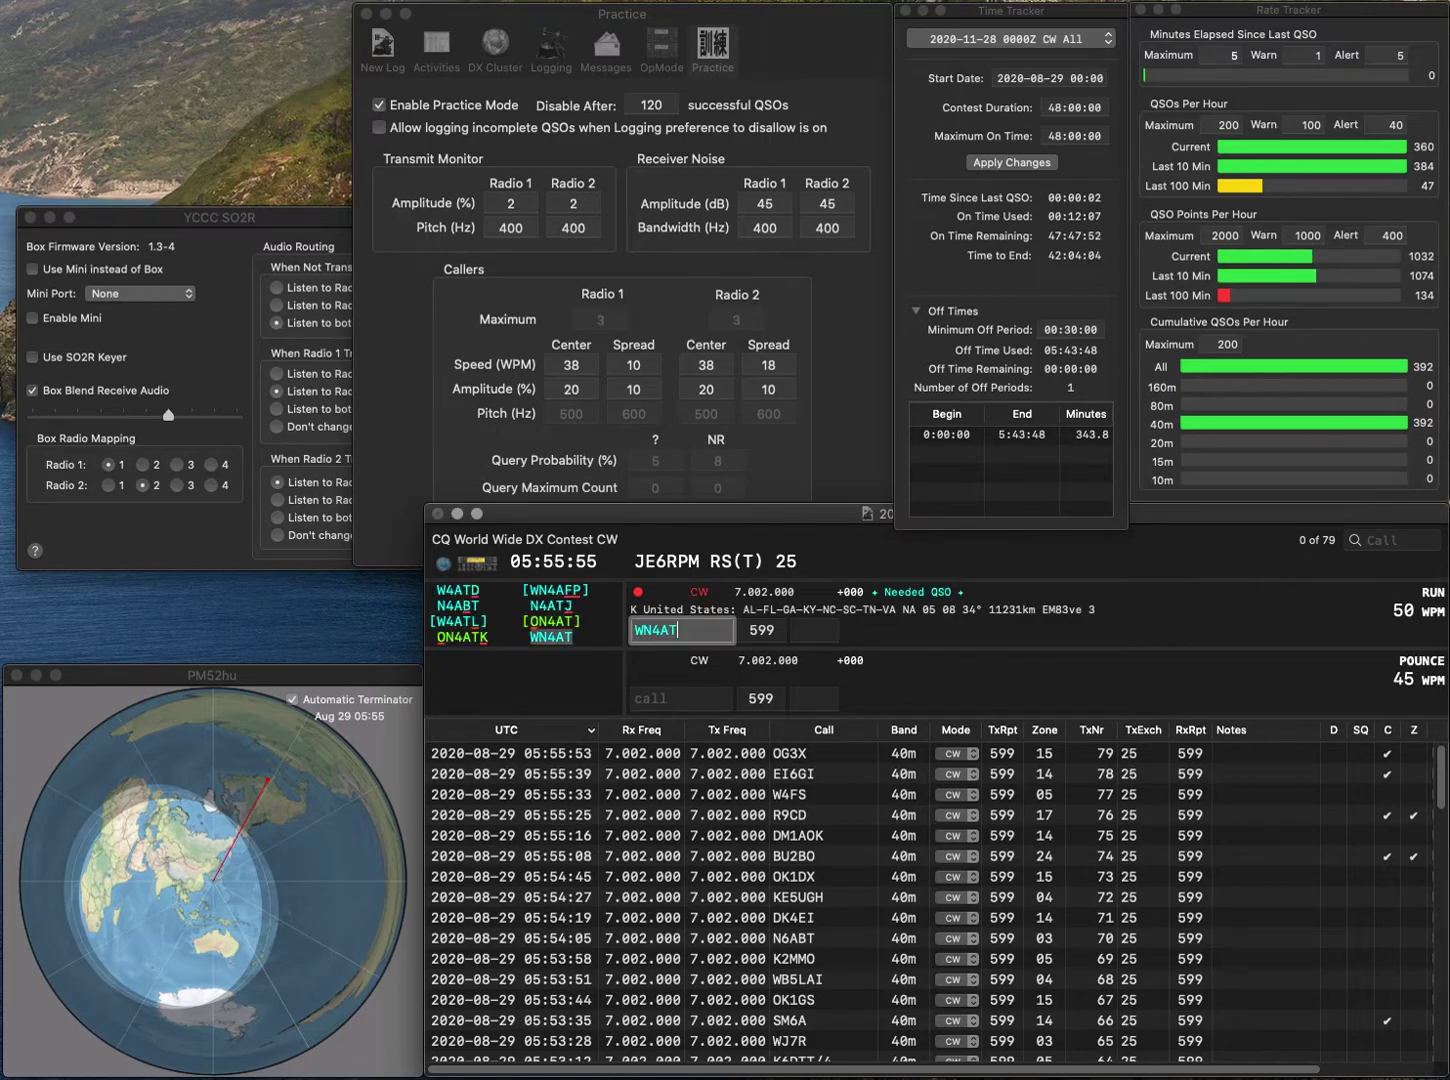
pyautogui.press('Return')
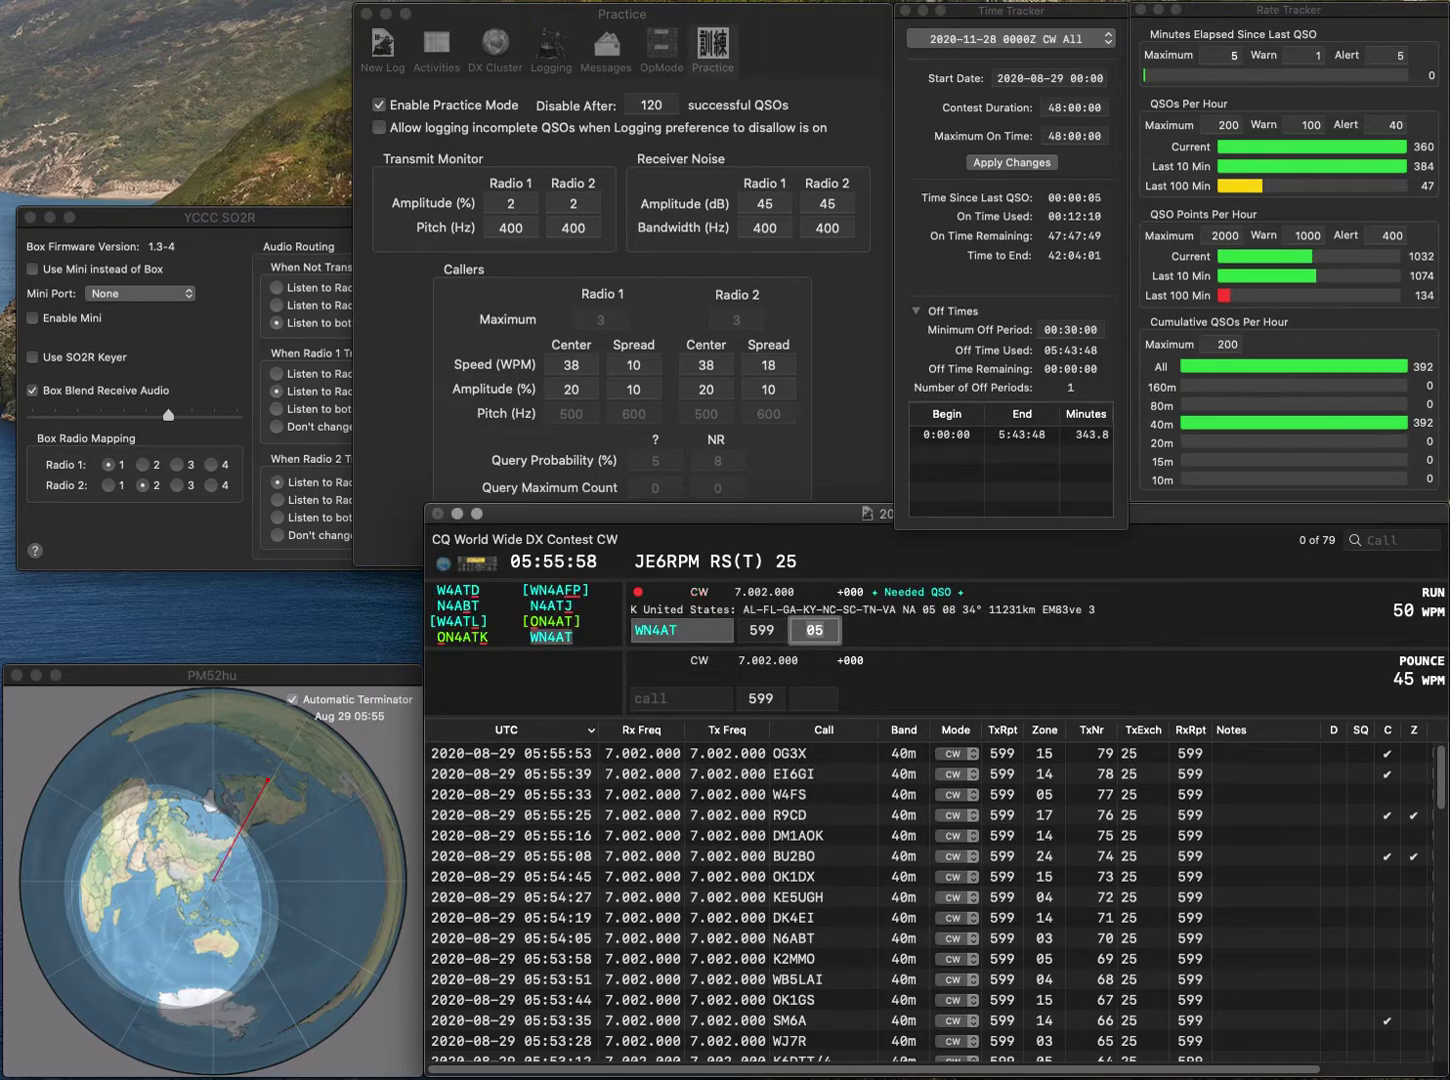
pyautogui.press('Return')
pyautogui.write('W5W')
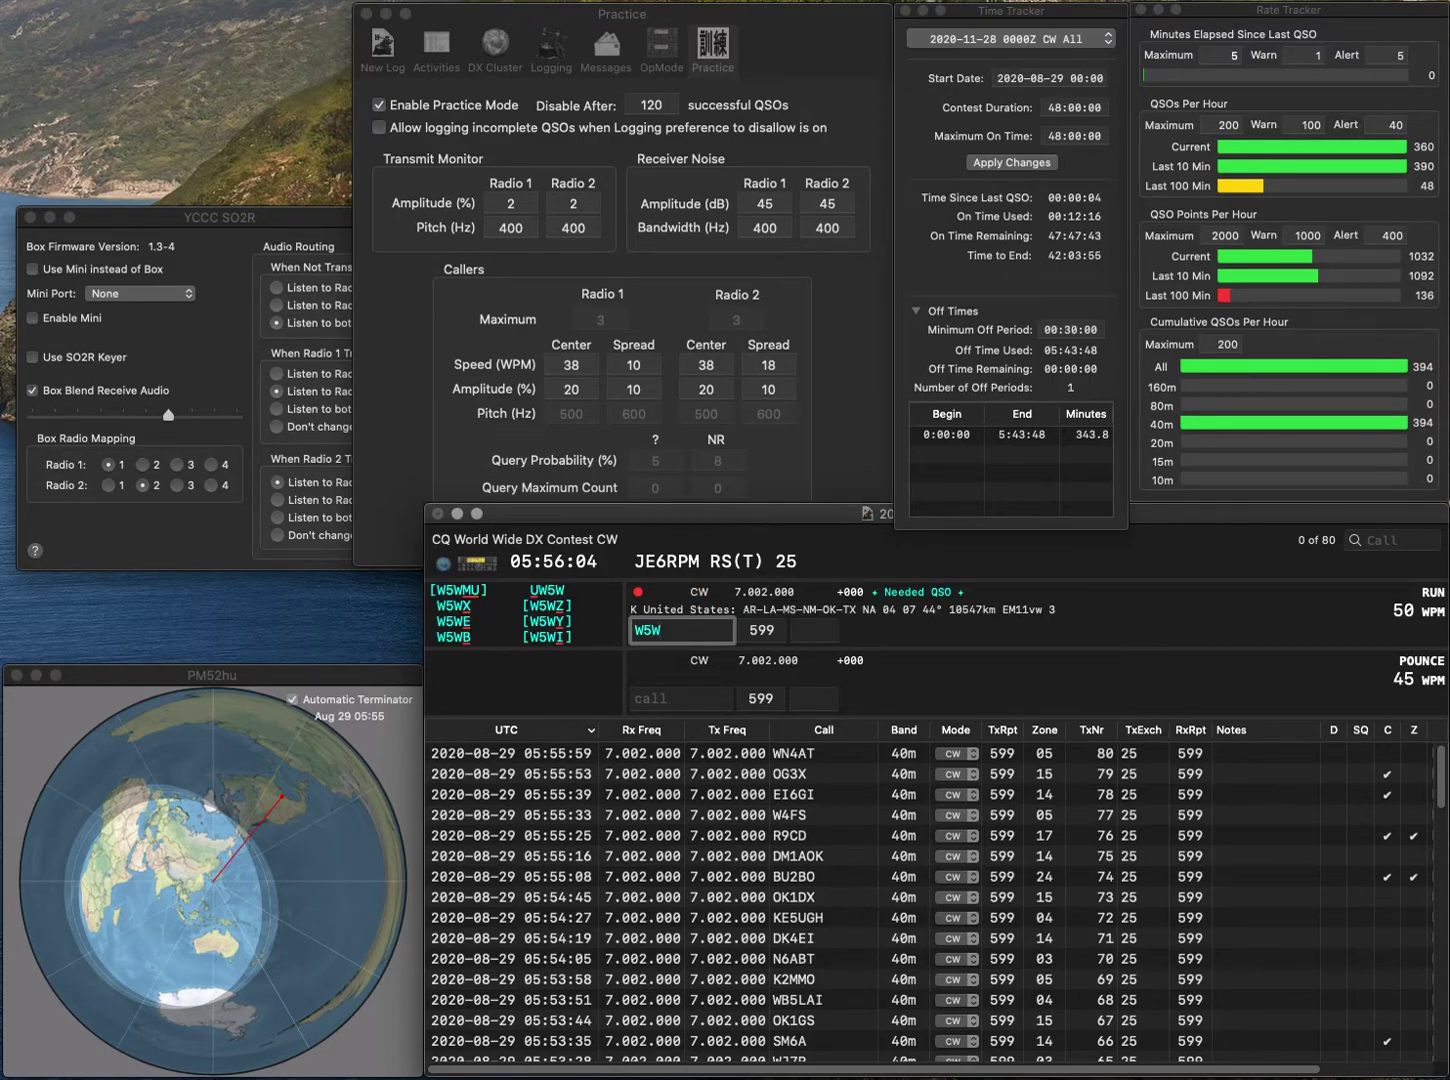
pyautogui.write('Z')
pyautogui.press('space')
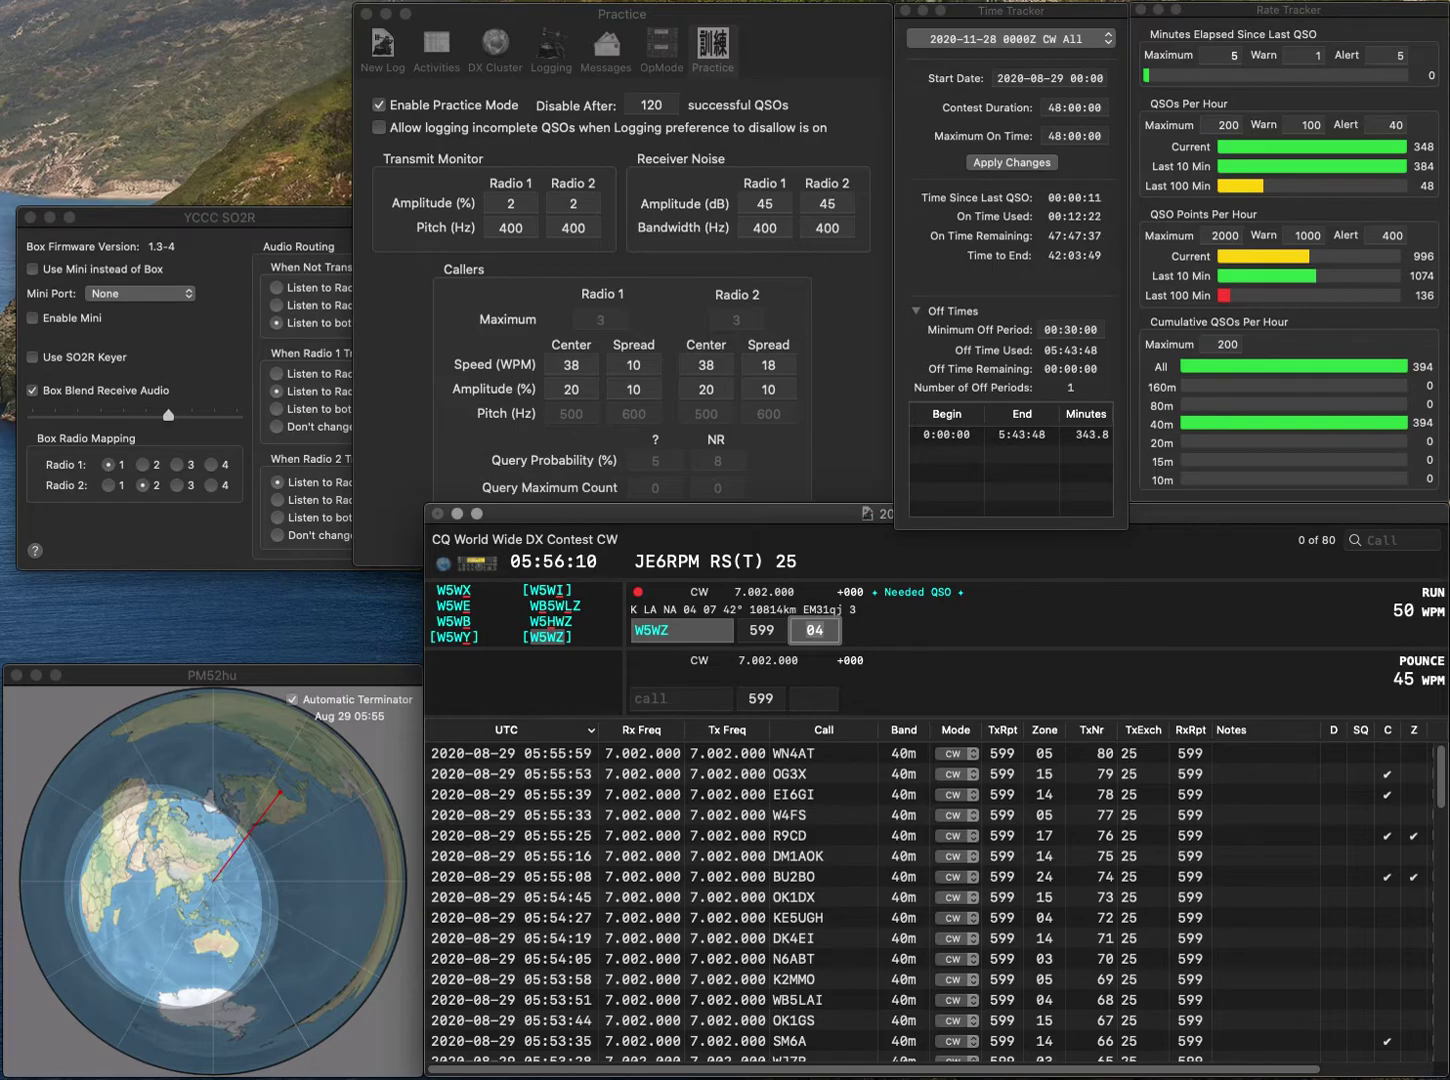
pyautogui.press('Return')
pyautogui.write('W5')
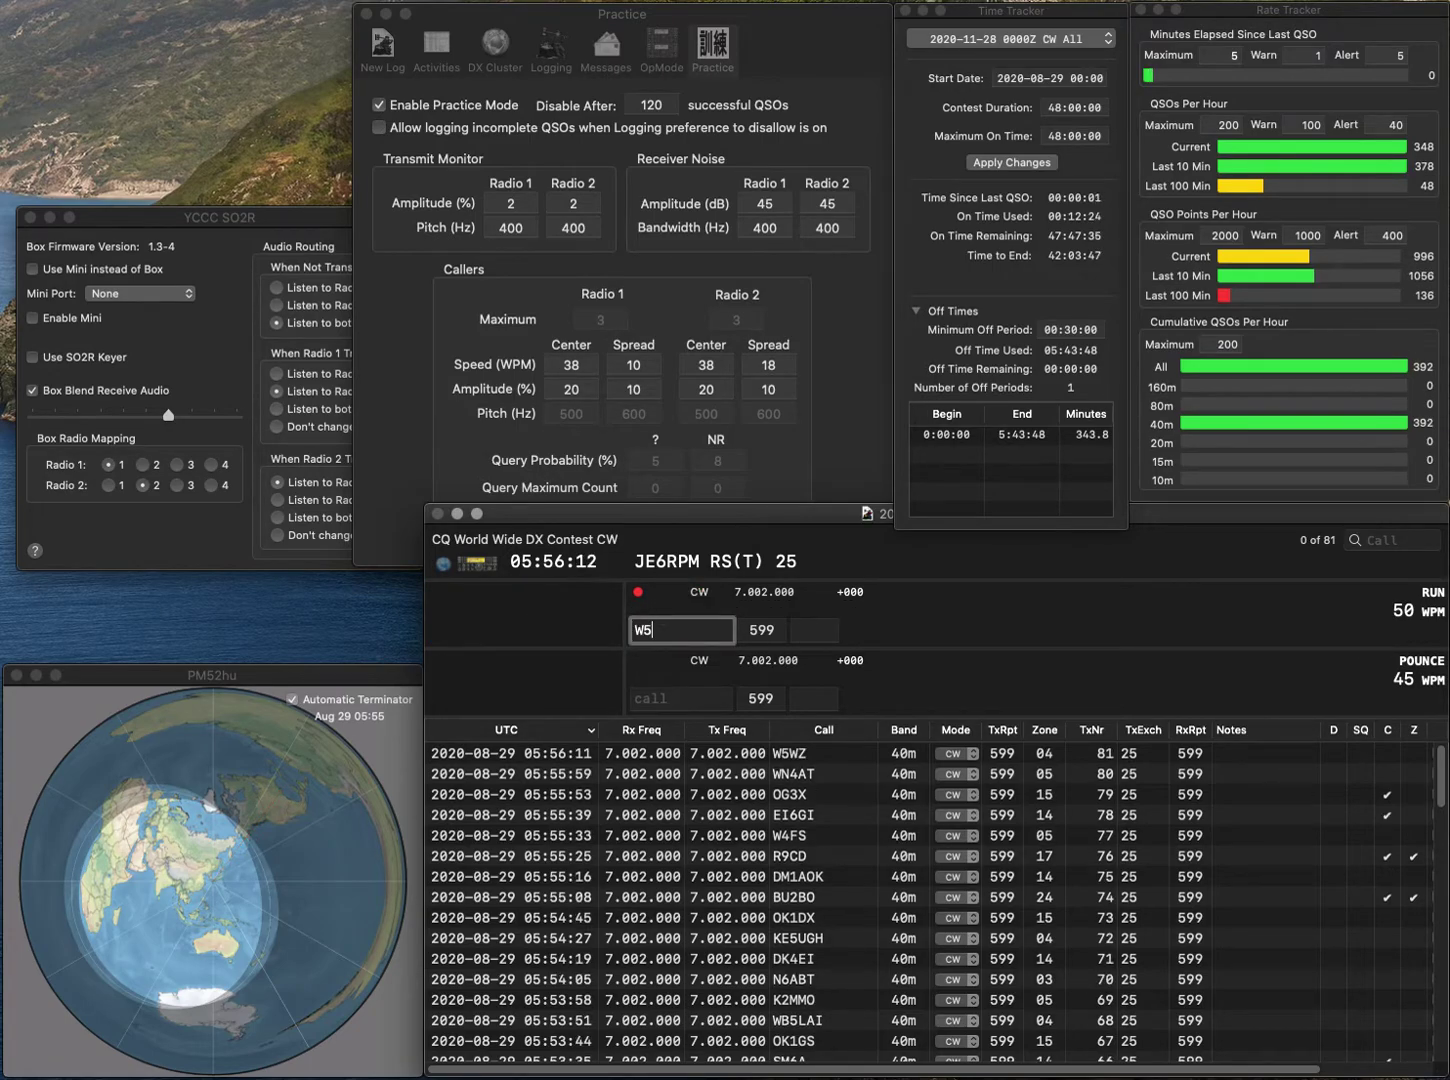
pyautogui.press('BackSpace')
pyautogui.write('W7SW')
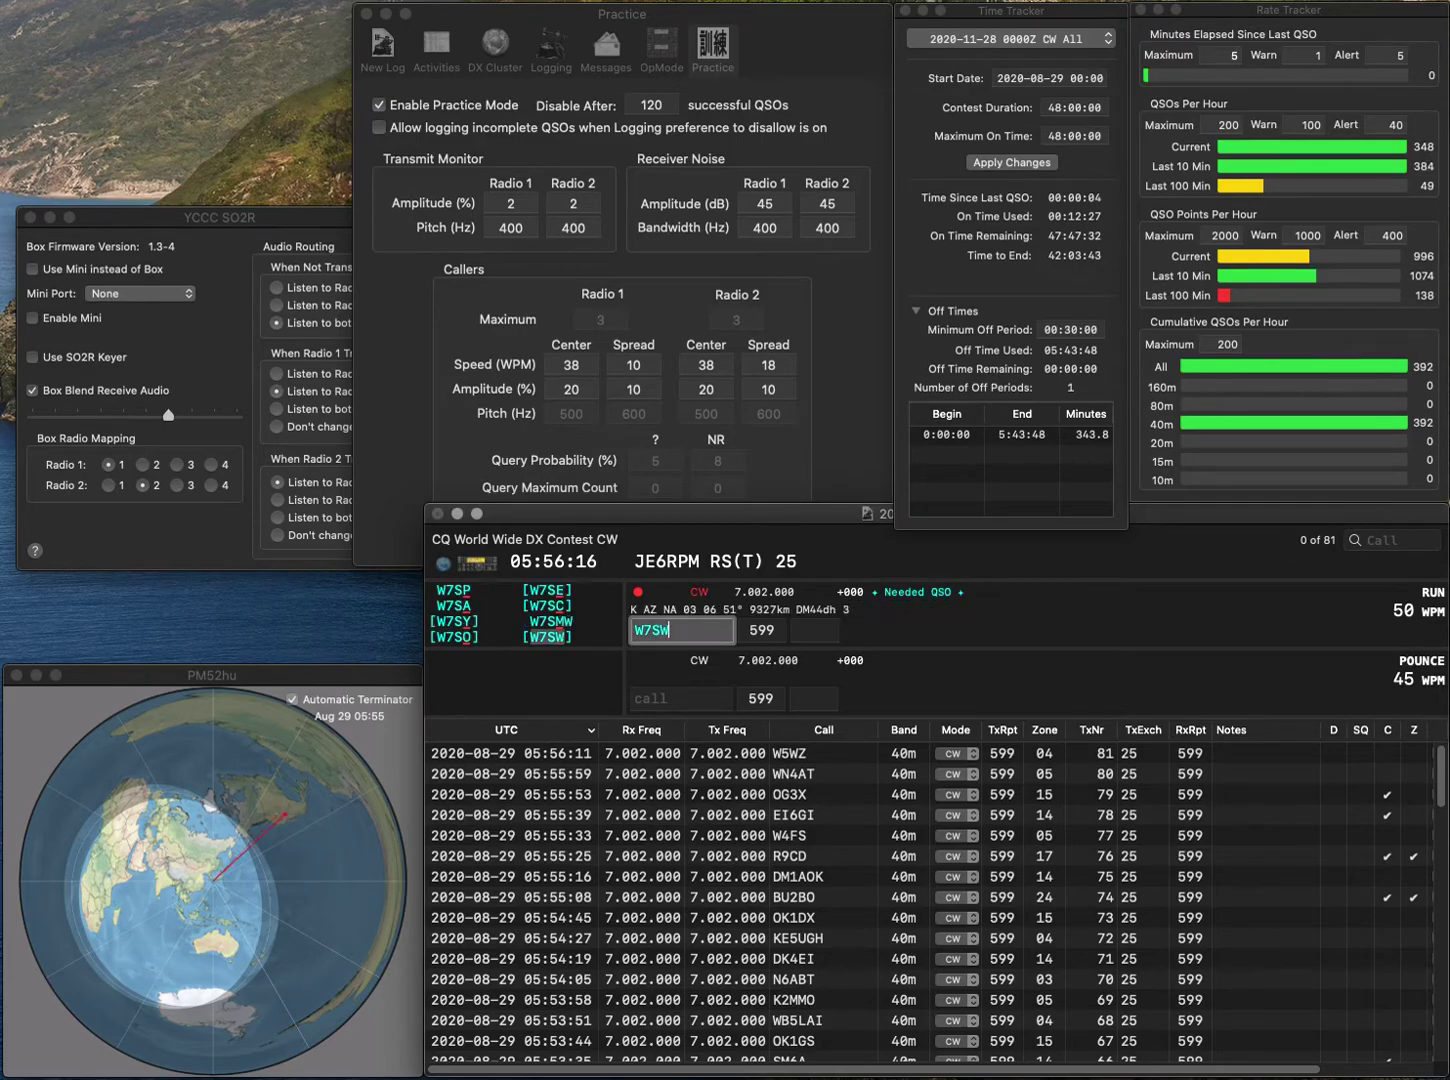
pyautogui.press('Tab')
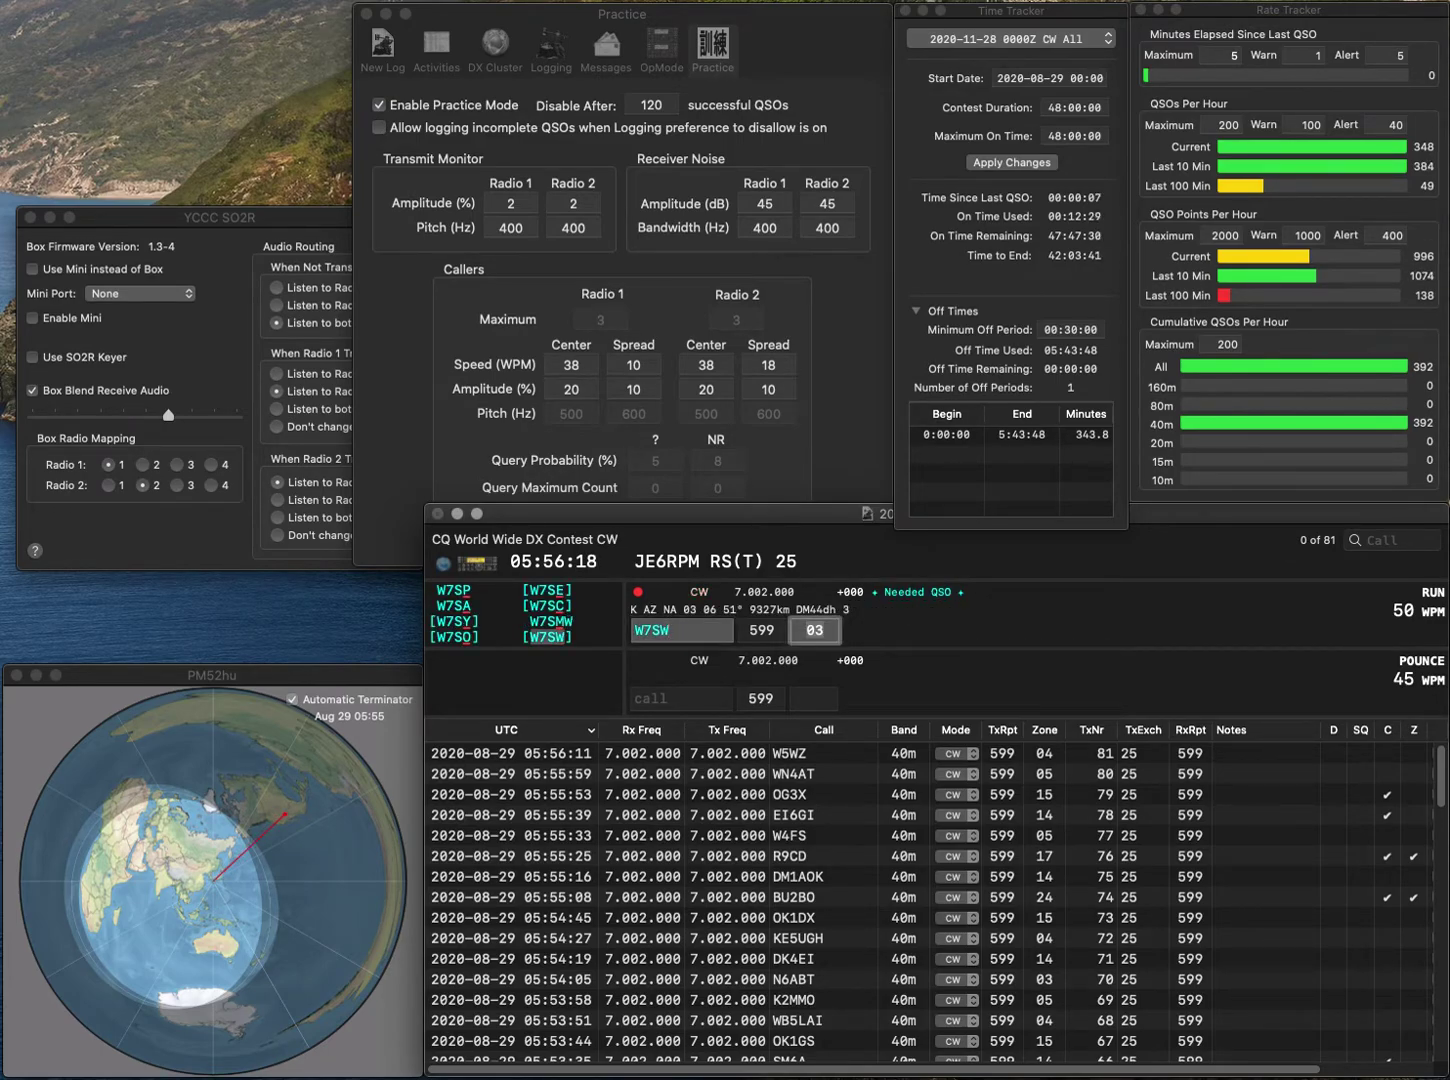
pyautogui.press('Return')
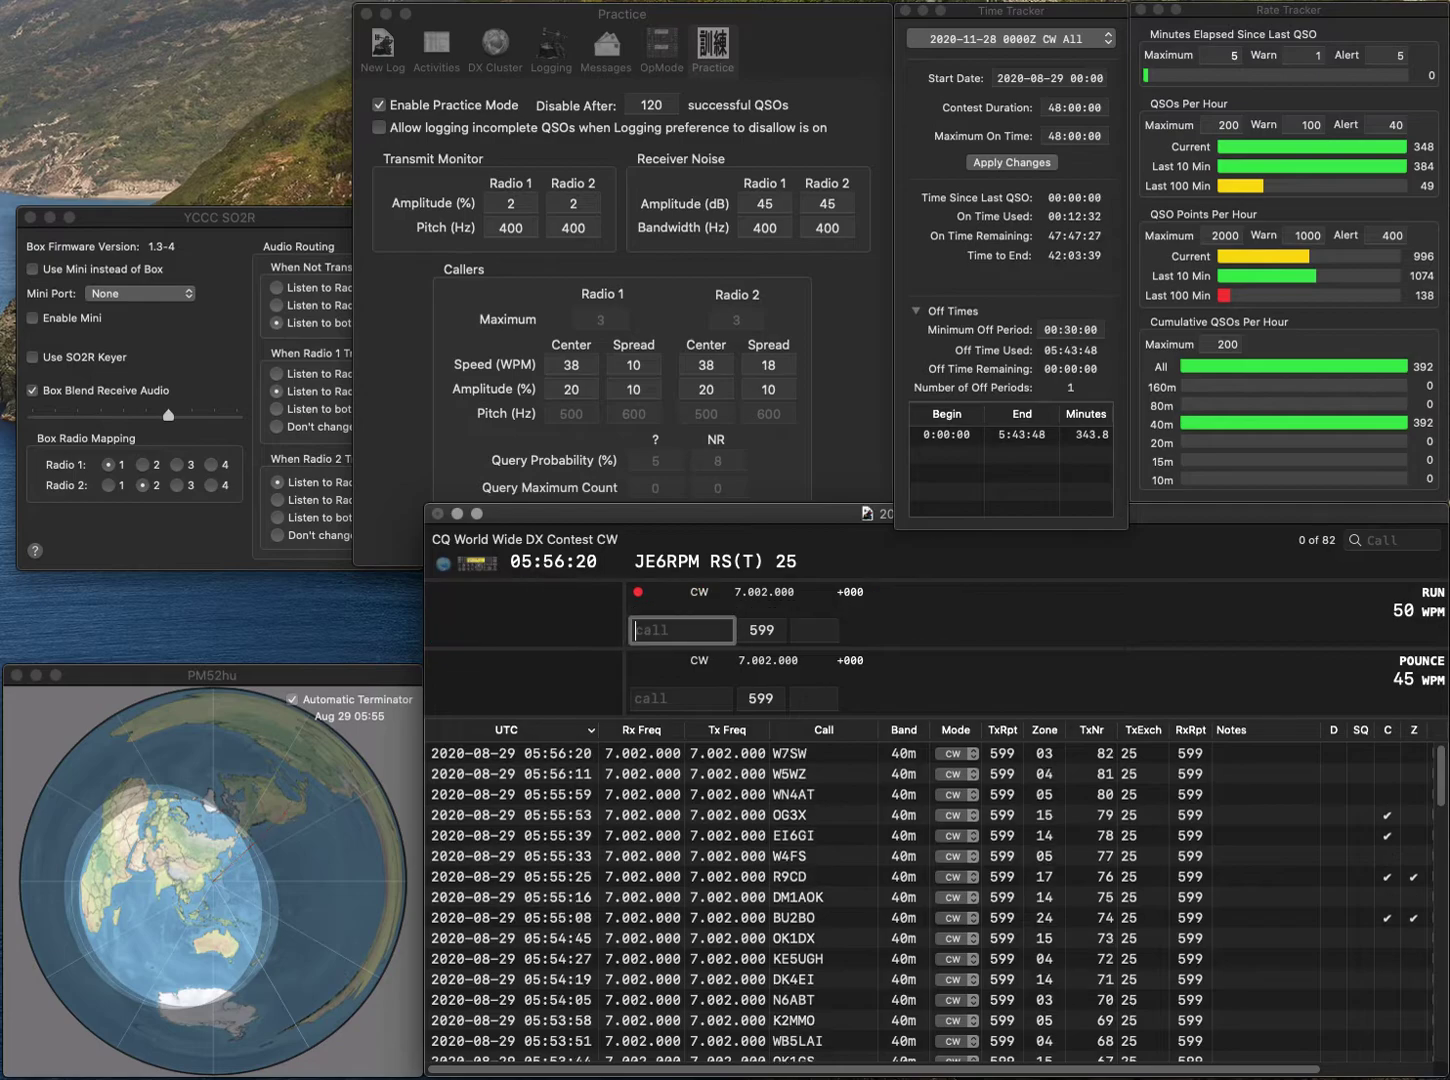
pyautogui.write('VK2')
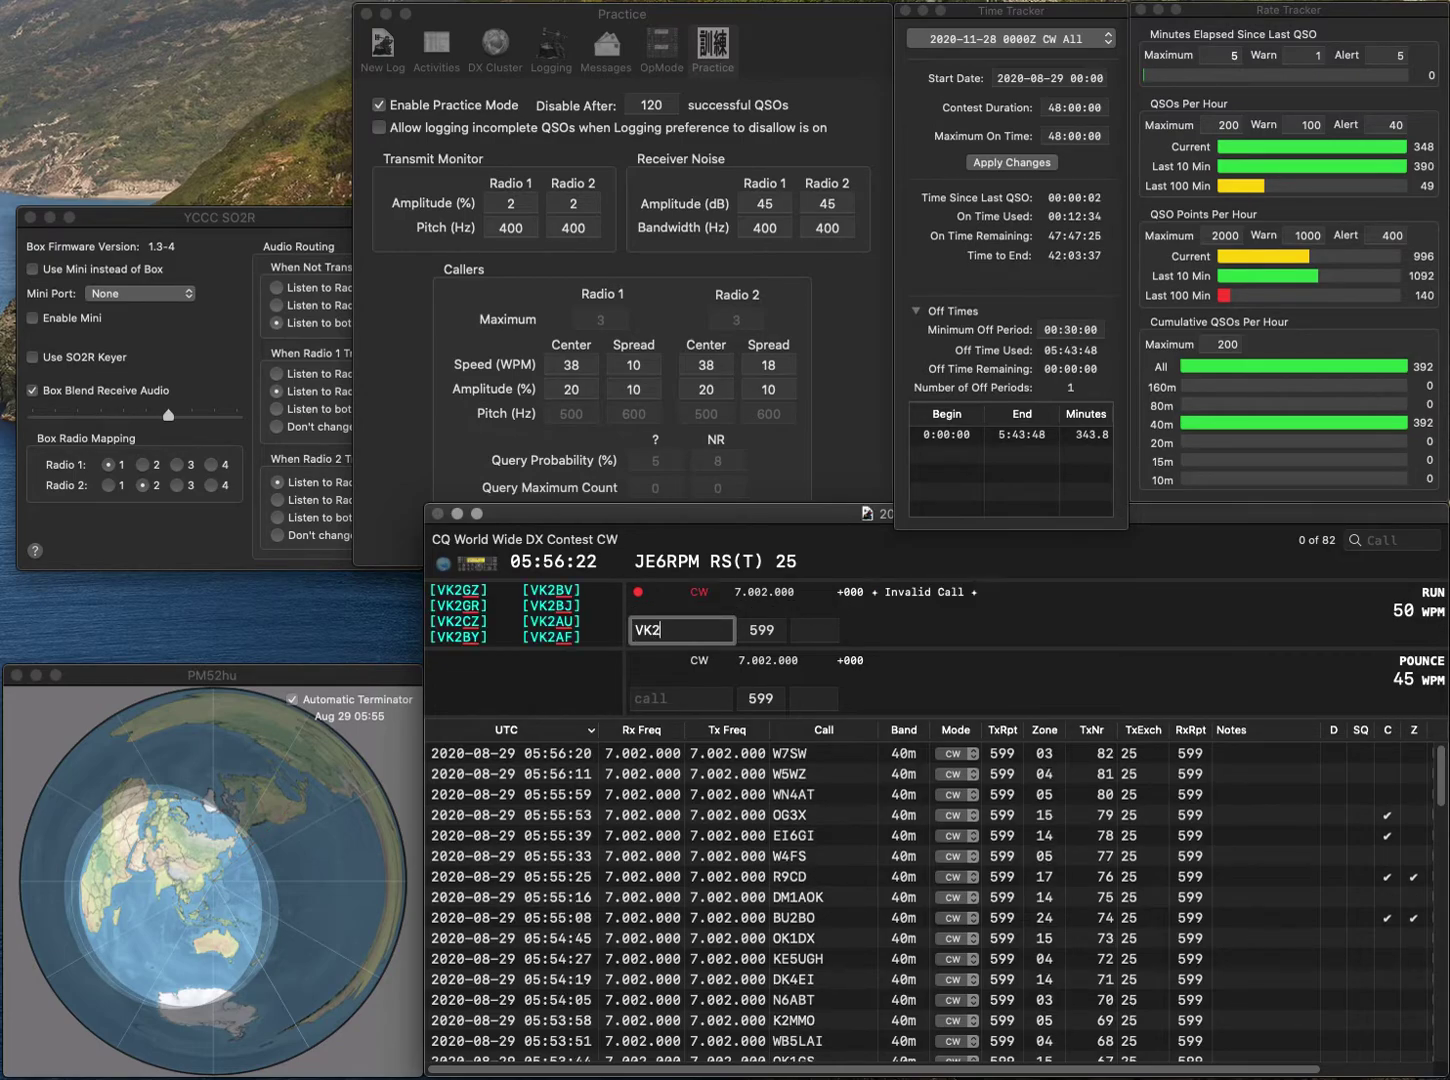
pyautogui.write('BAI')
pyautogui.press('space')
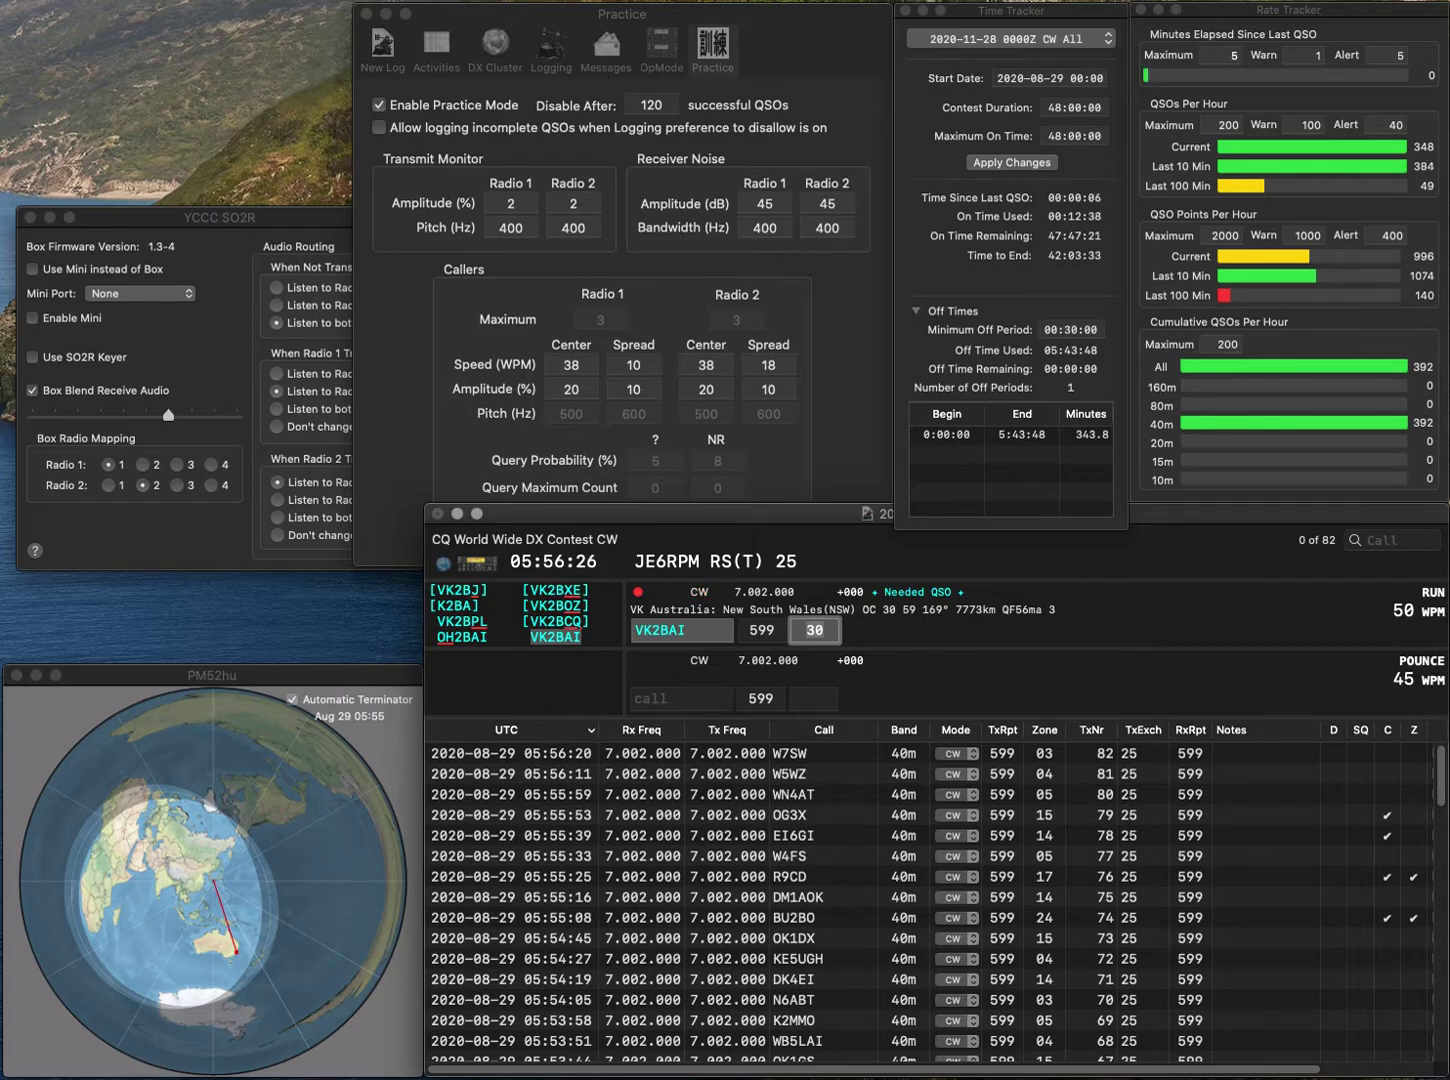
pyautogui.press('Return')
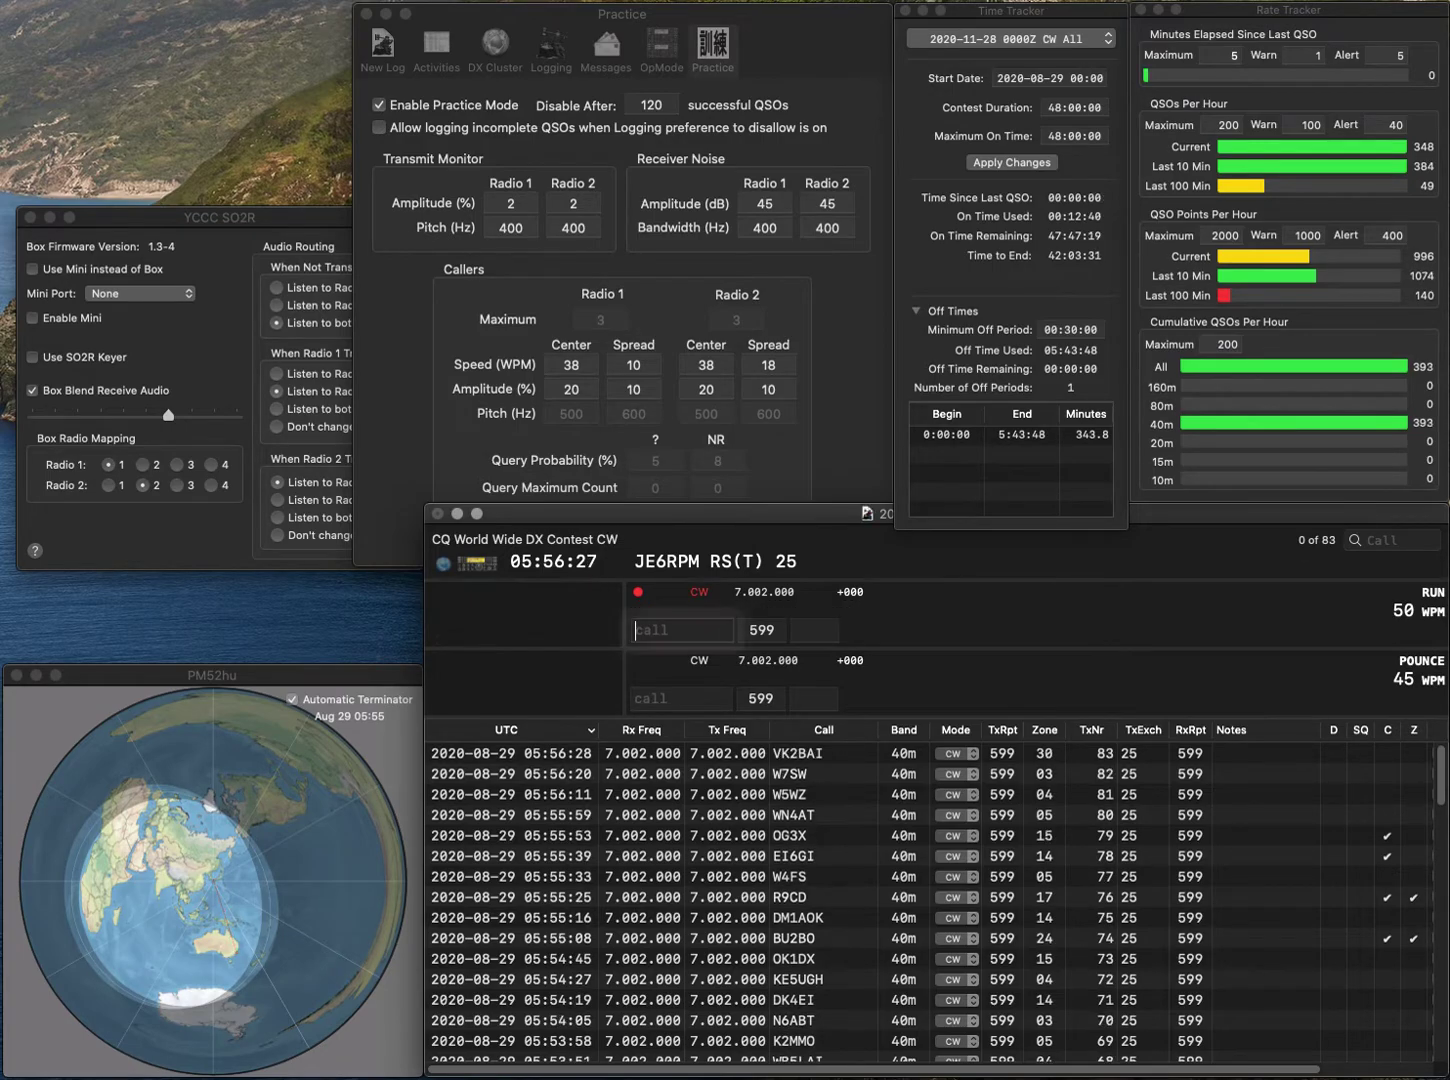
pyautogui.write('PH2A')
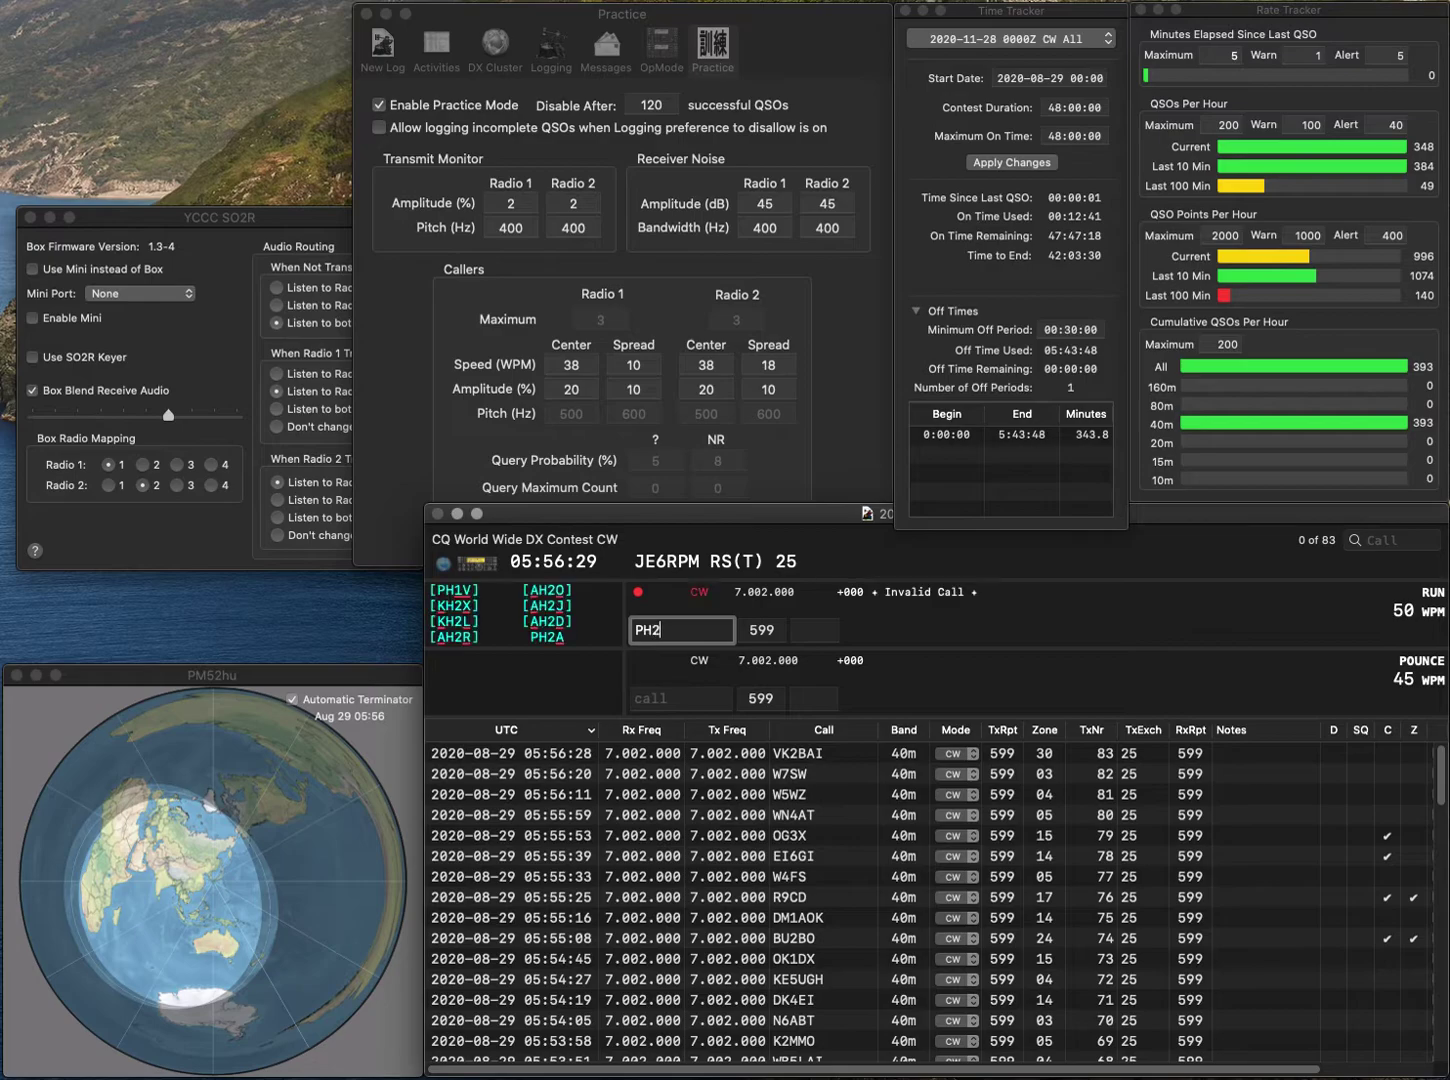
pyautogui.press('space')
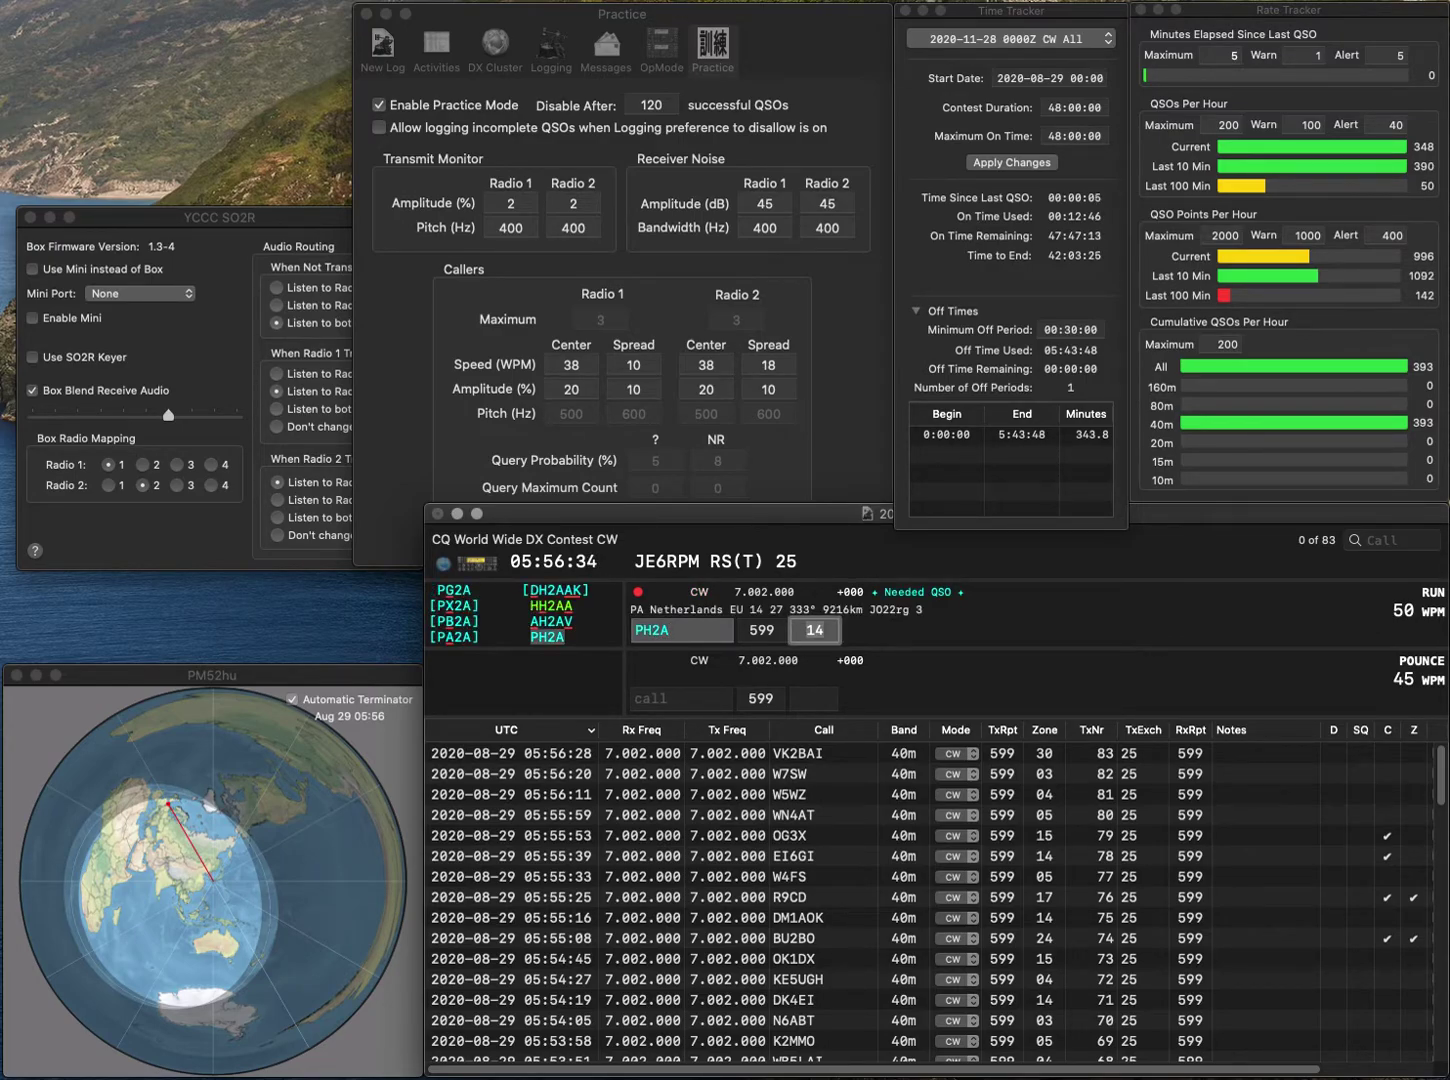
pyautogui.press('Return')
pyautogui.write('YOQ')
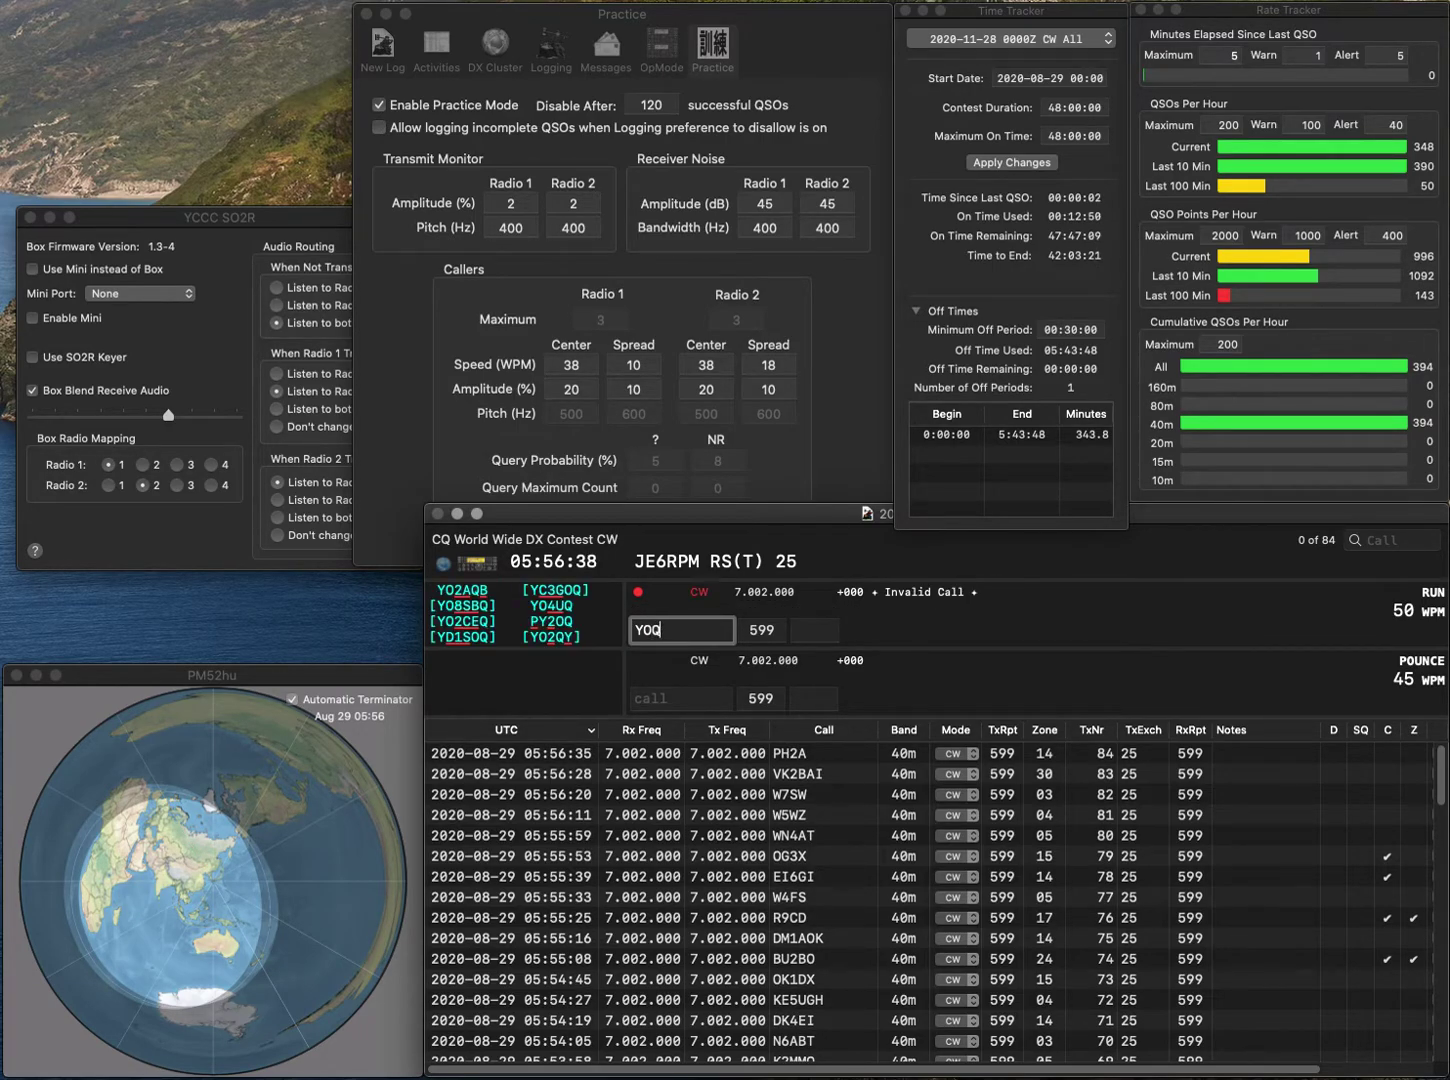
pyautogui.press('BackSpace')
pyautogui.write('4AR')
pyautogui.press('Return')
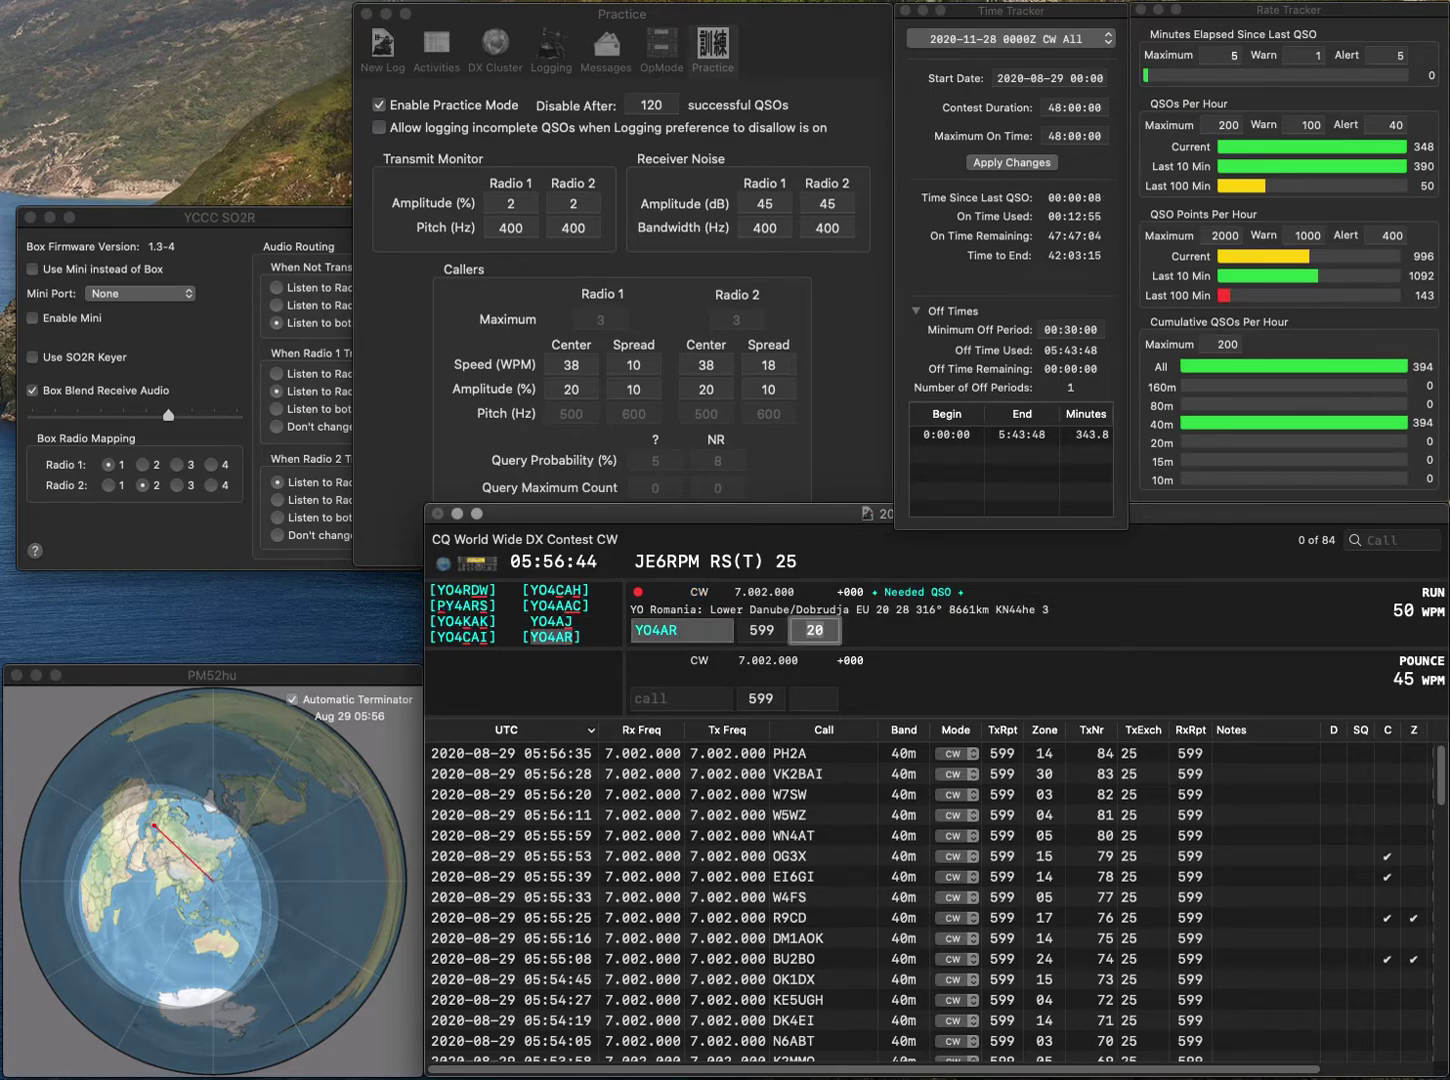
pyautogui.press('Return')
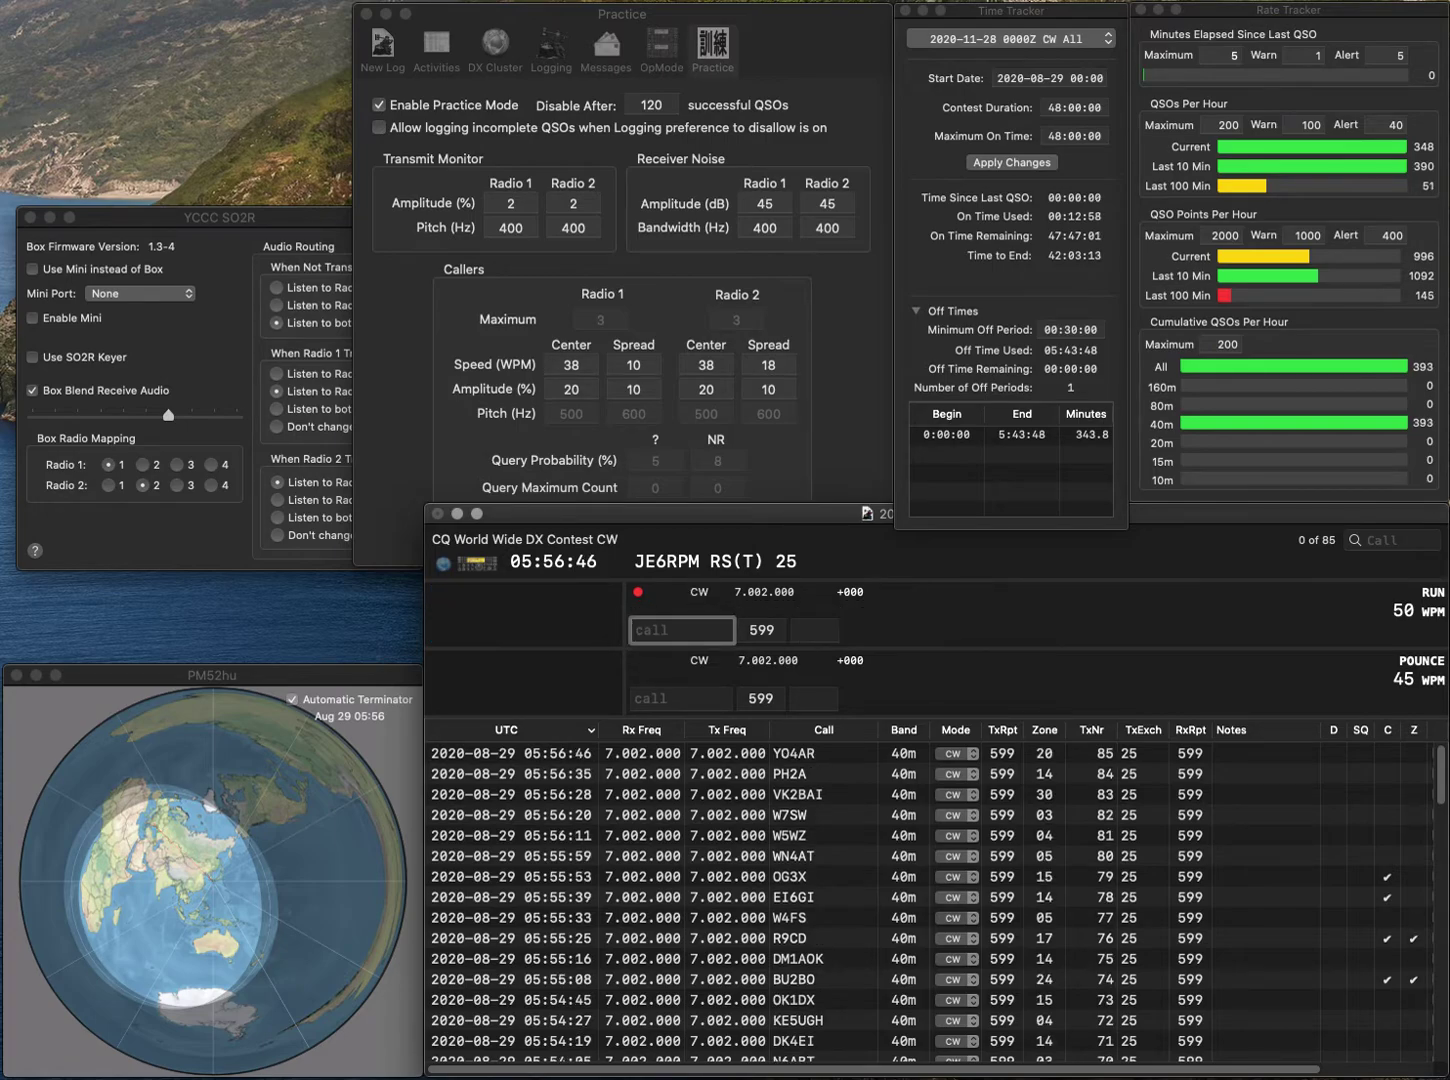
pyautogui.write('K2DM')
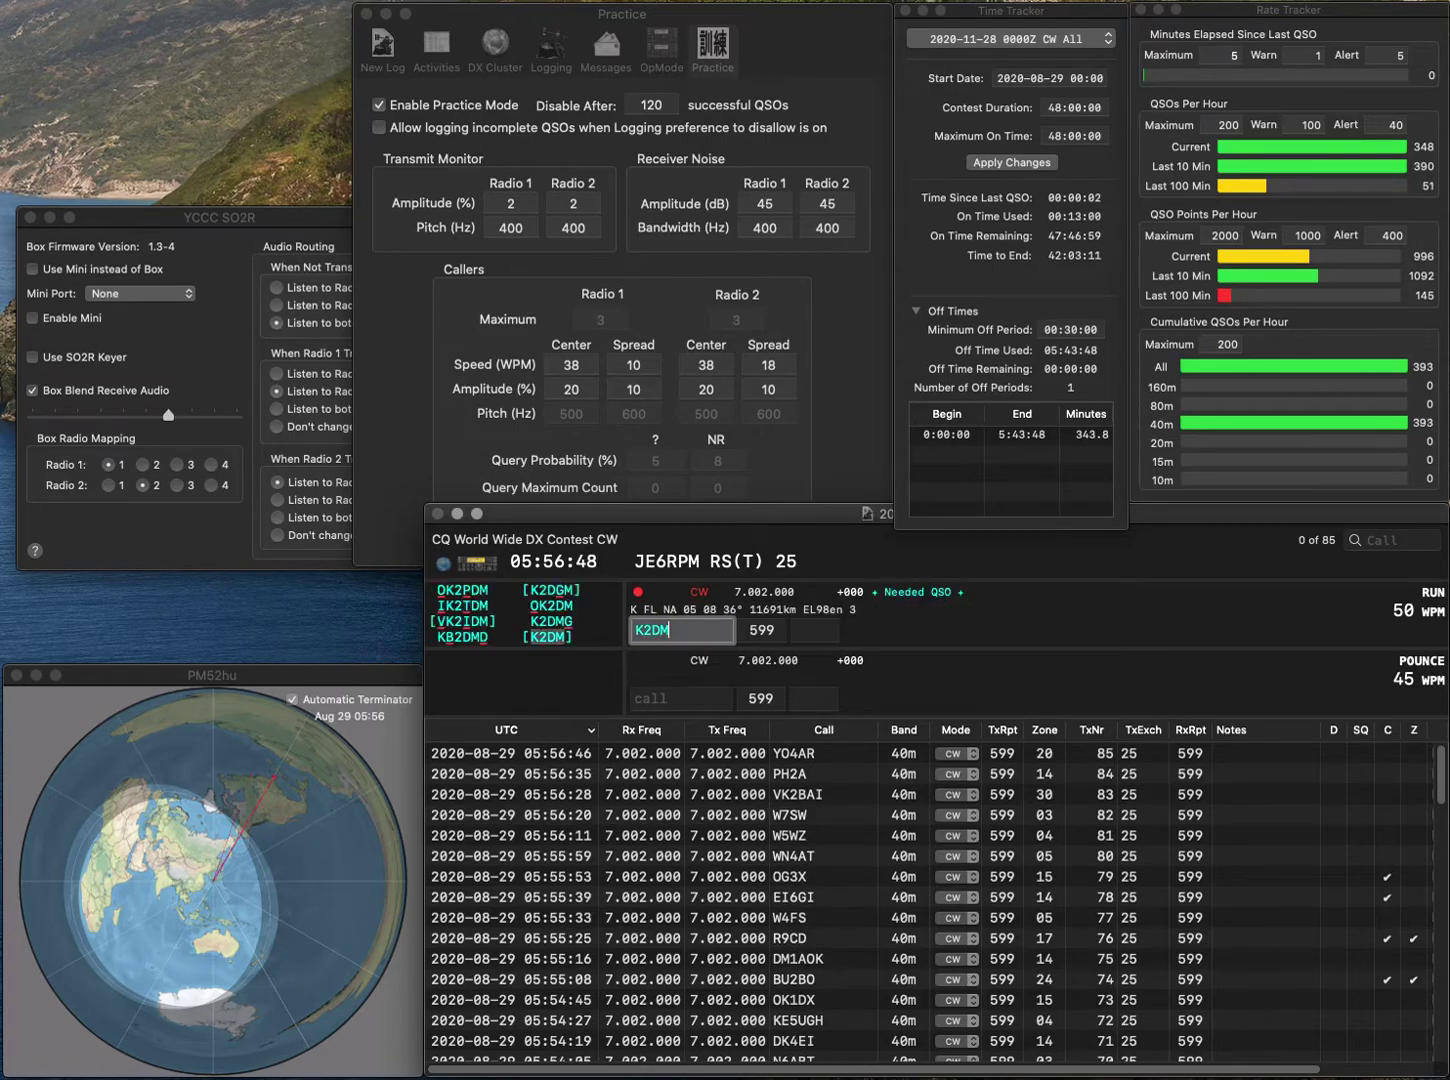
pyautogui.press('Return')
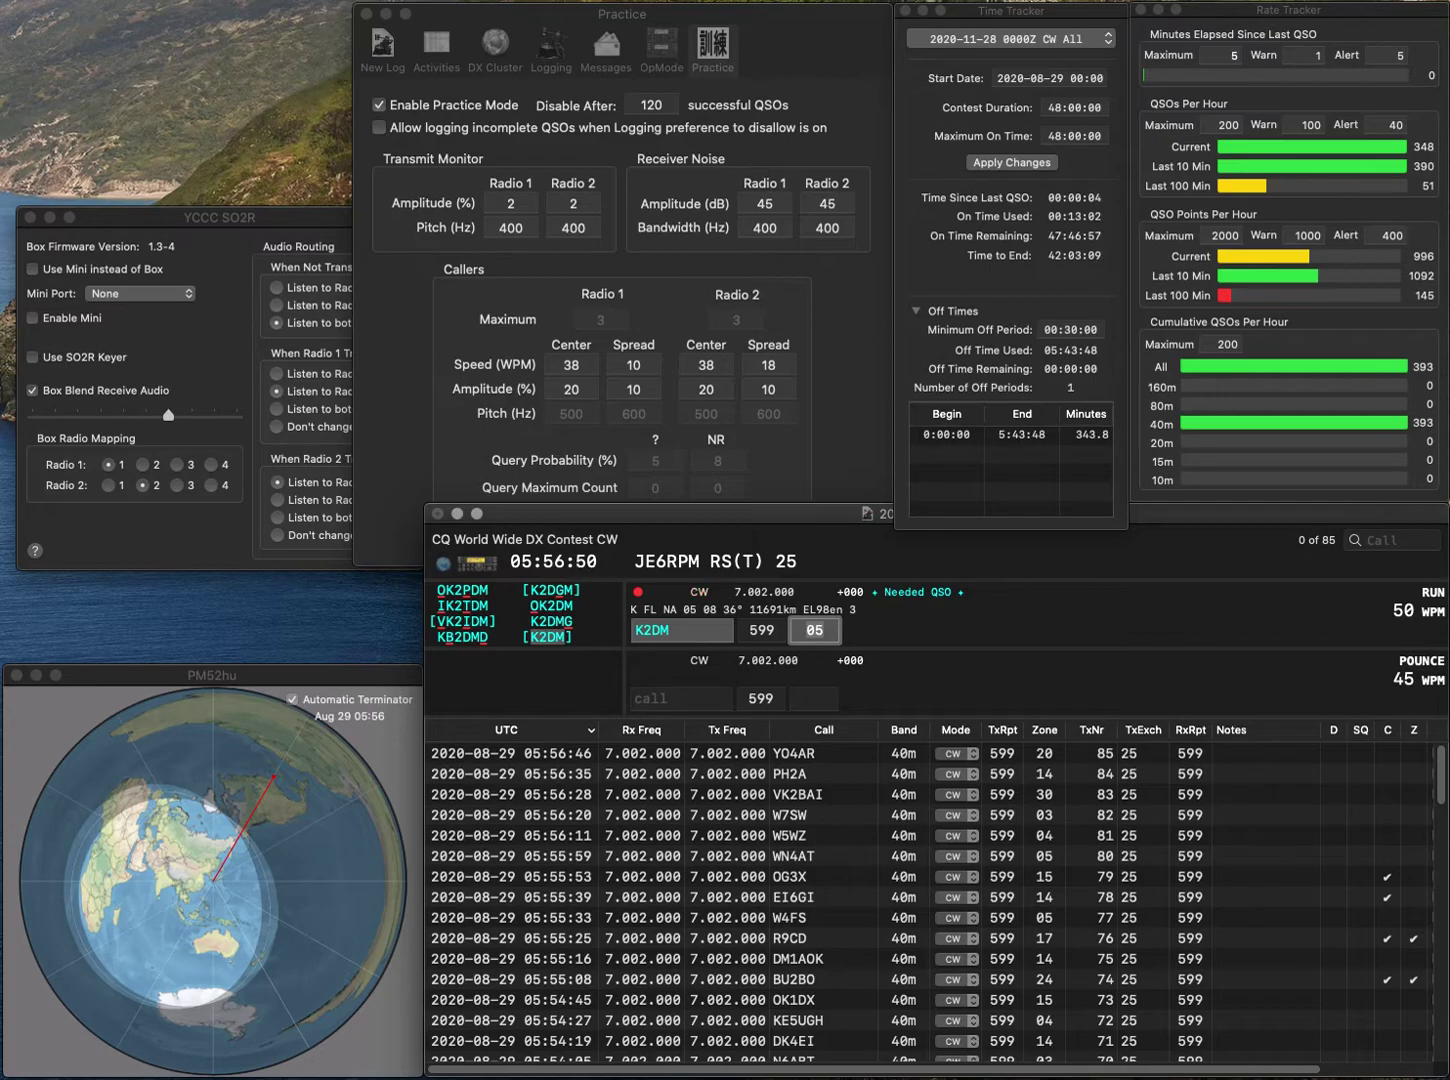
pyautogui.press('Return')
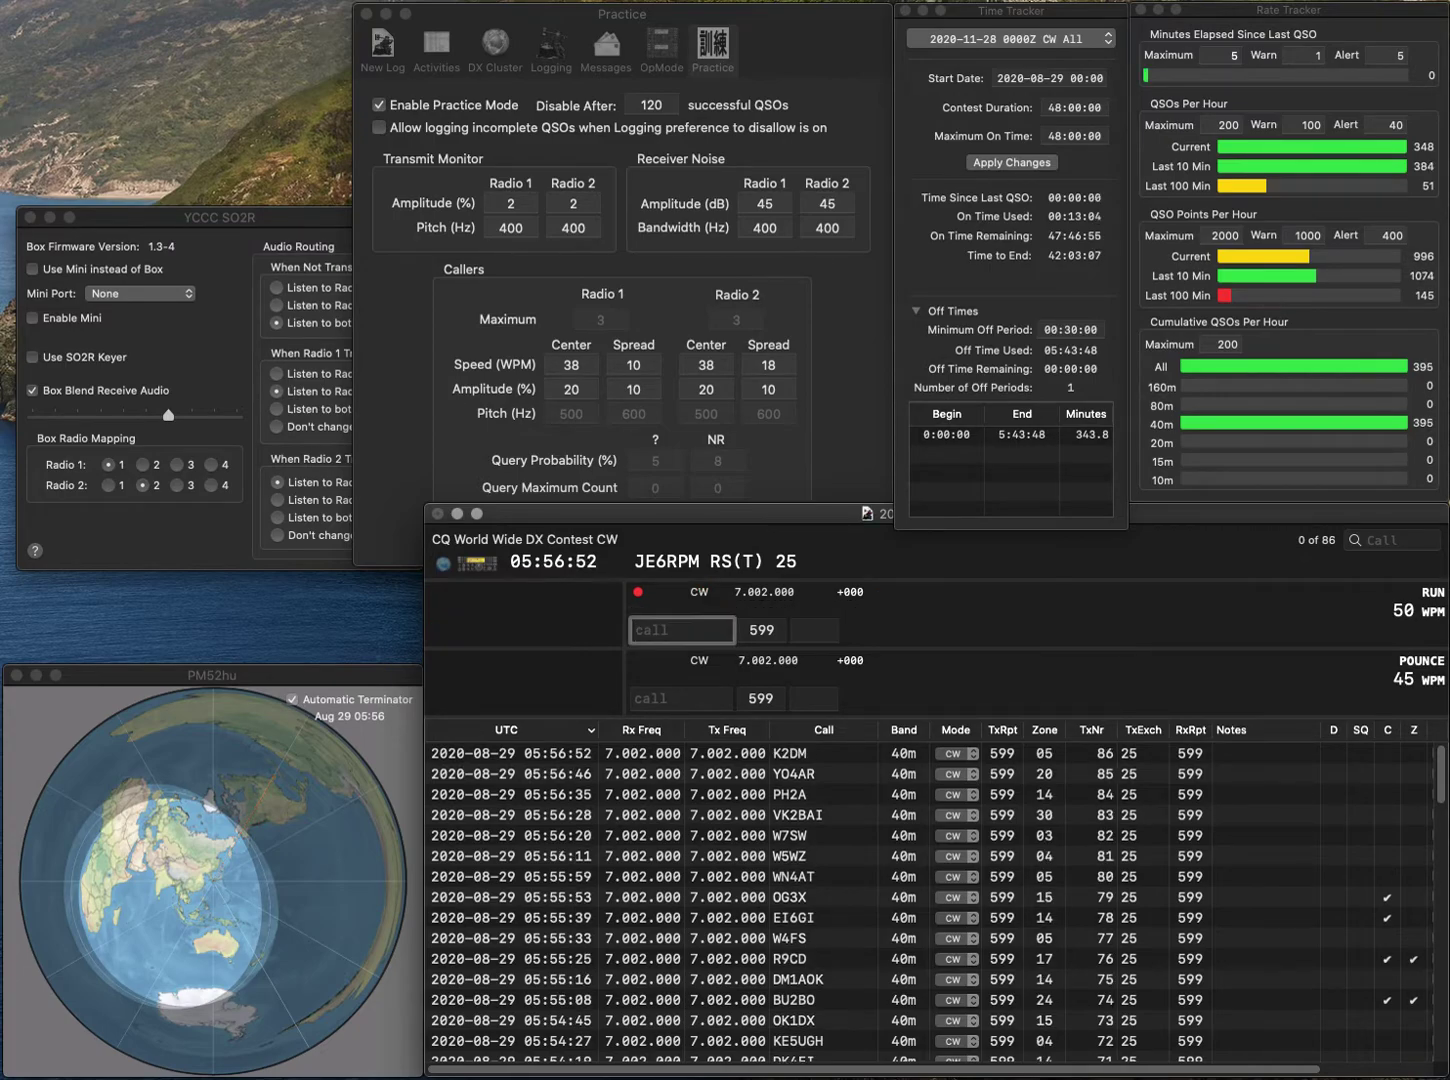
# - Copy the next run-radio caller as N4SEK, correct the call to N4HEK, and log it in zone 05 with report 599
pyautogui.write('N4SEK')
pyautogui.press('Tab')
pyautogui.press('Tab')
pyautogui.write('N4HEK')
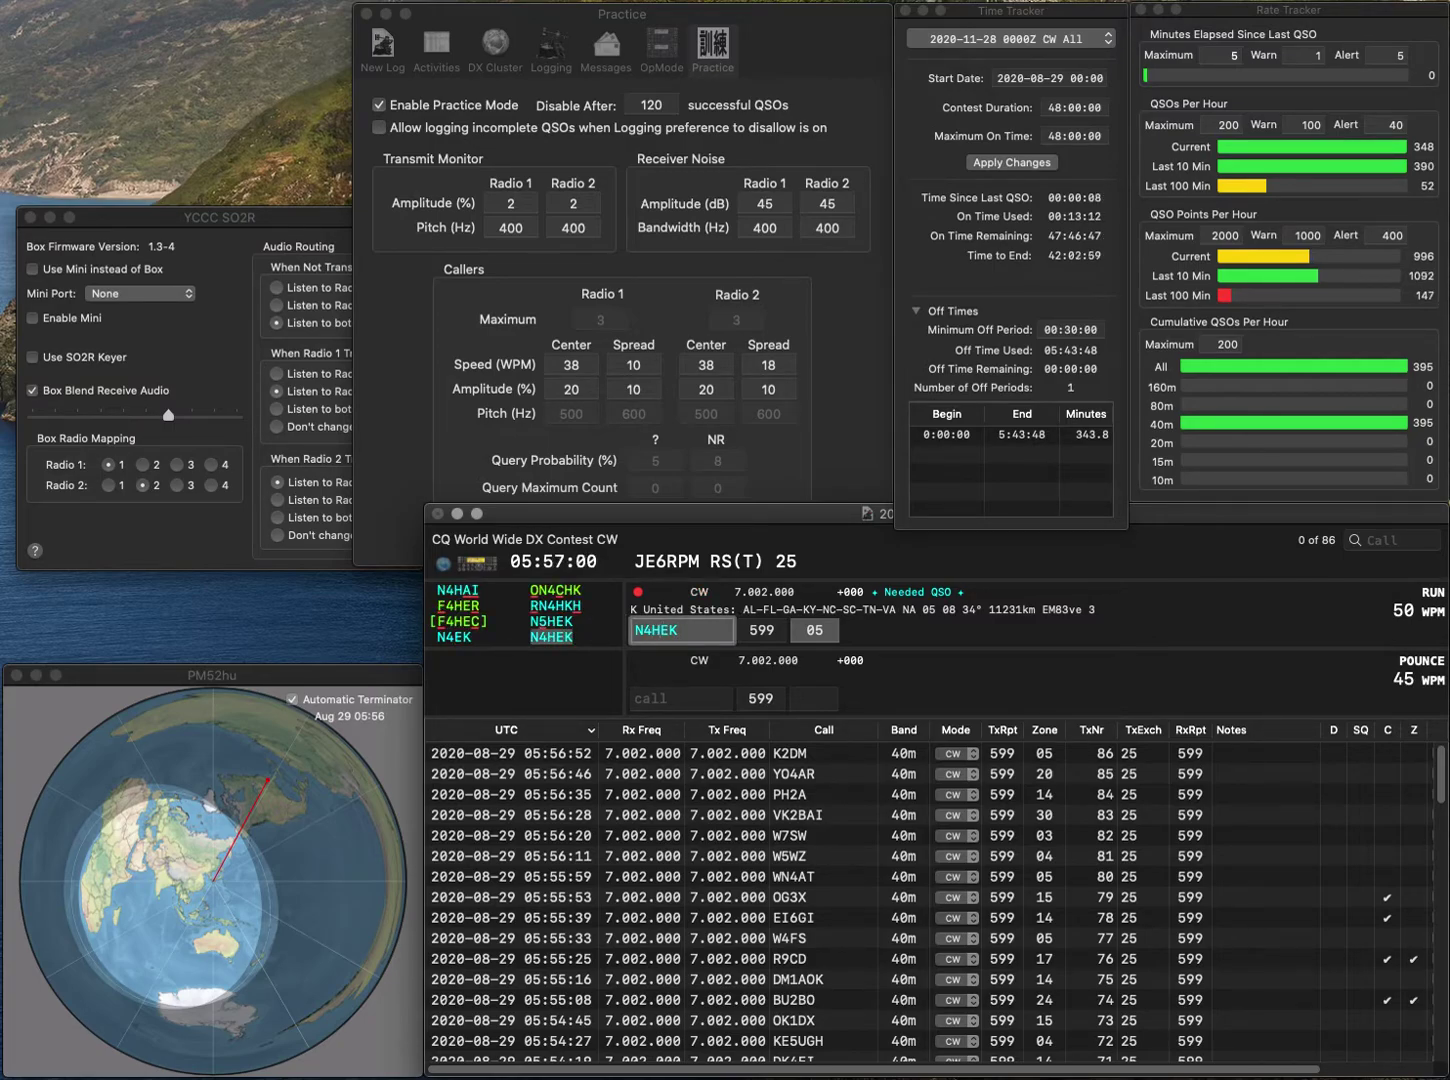
pyautogui.press('Return')
pyautogui.write('YT7/G4')
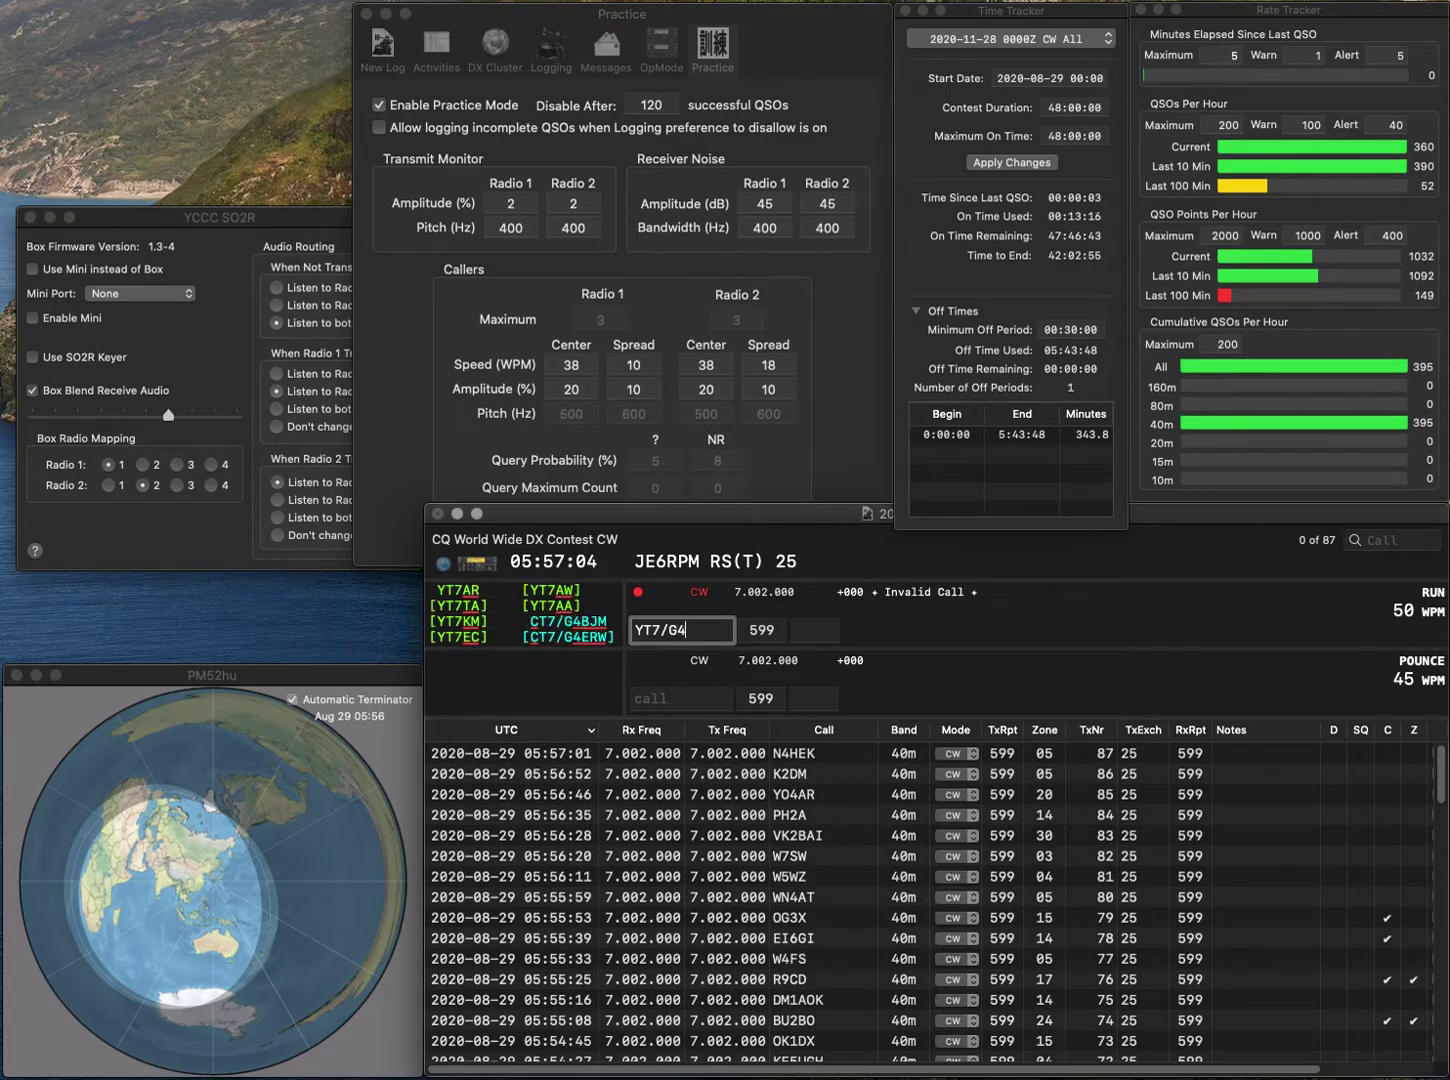
pyautogui.write('ER')
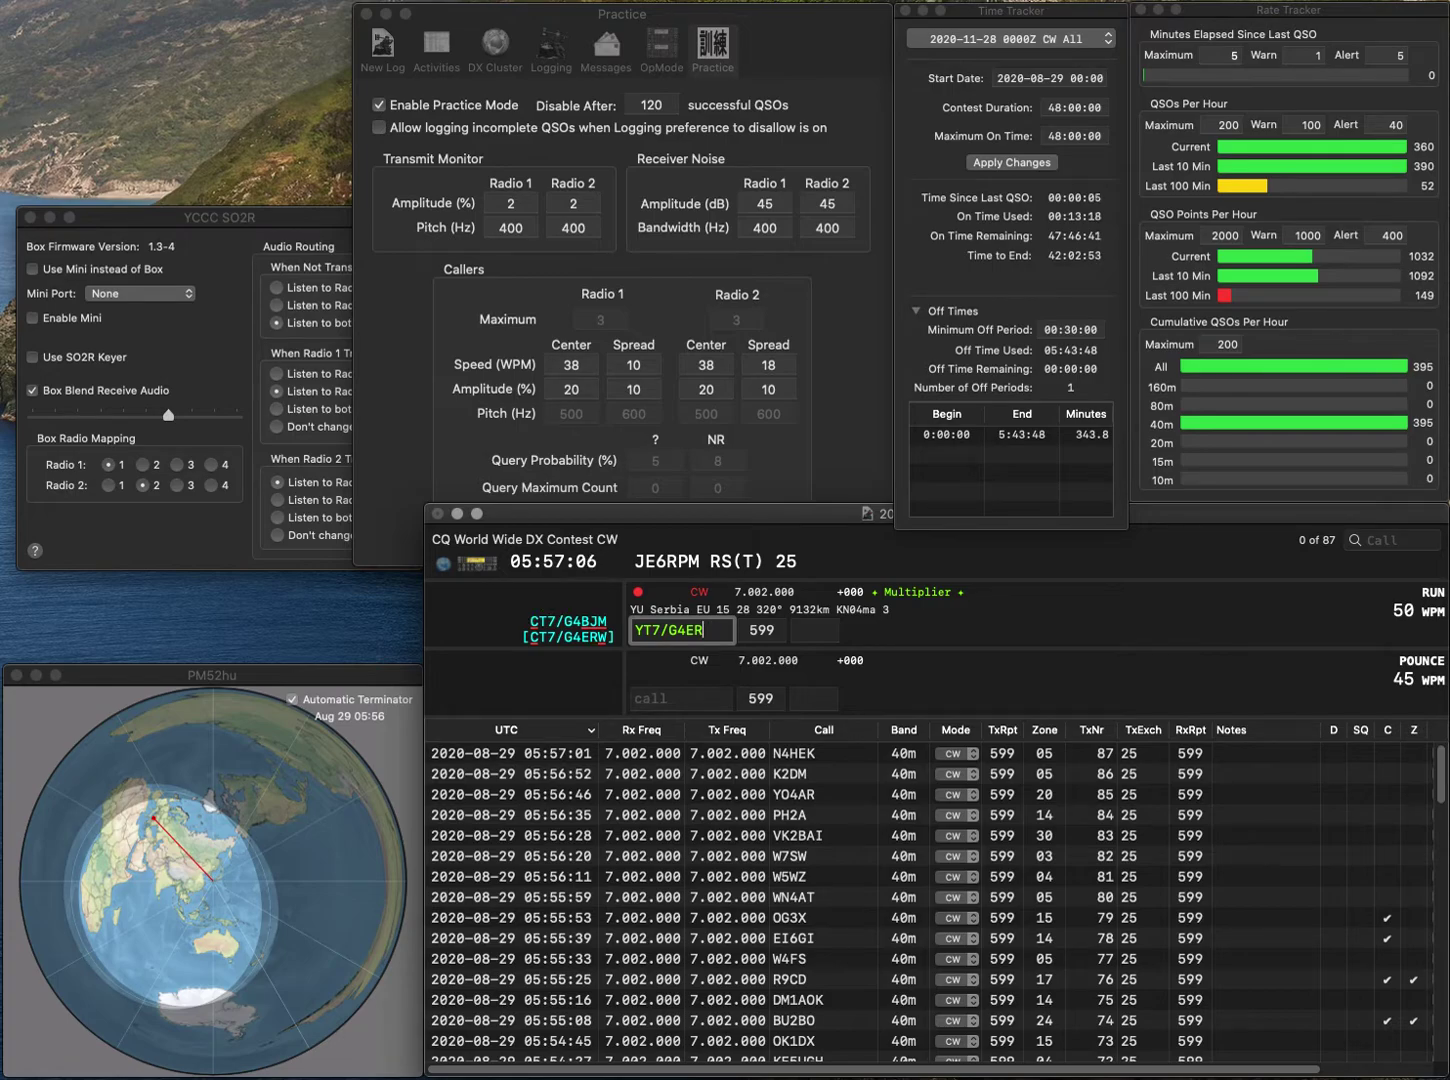
pyautogui.write('W')
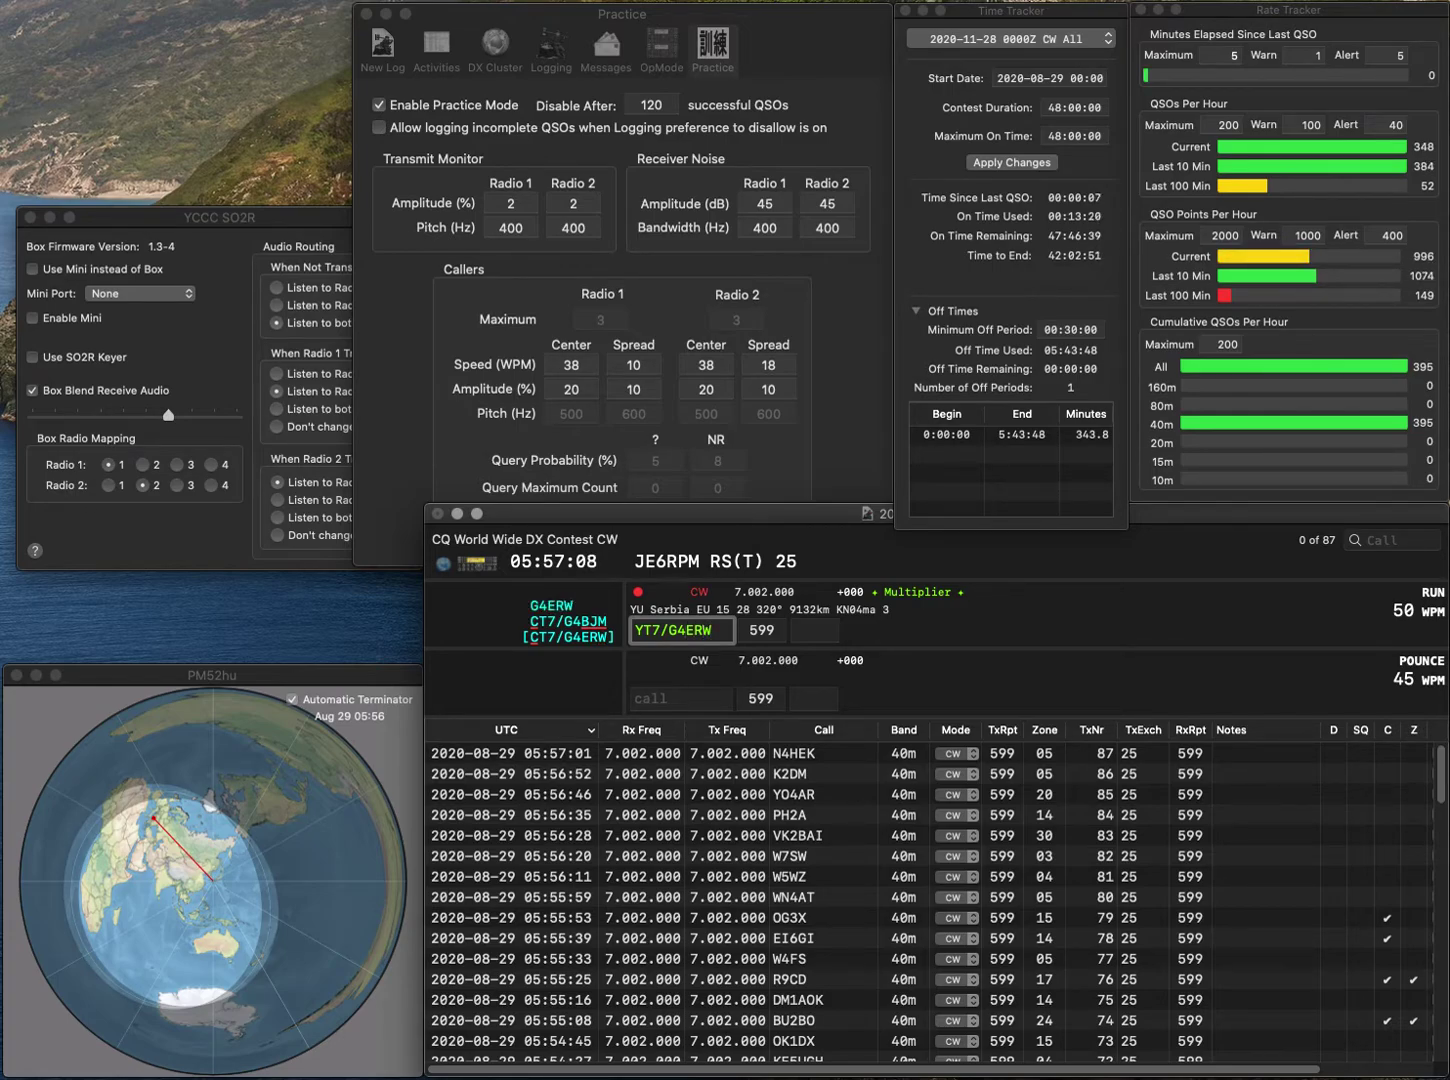
pyautogui.press('Home')
pyautogui.press('Delete')
pyautogui.press('Delete')
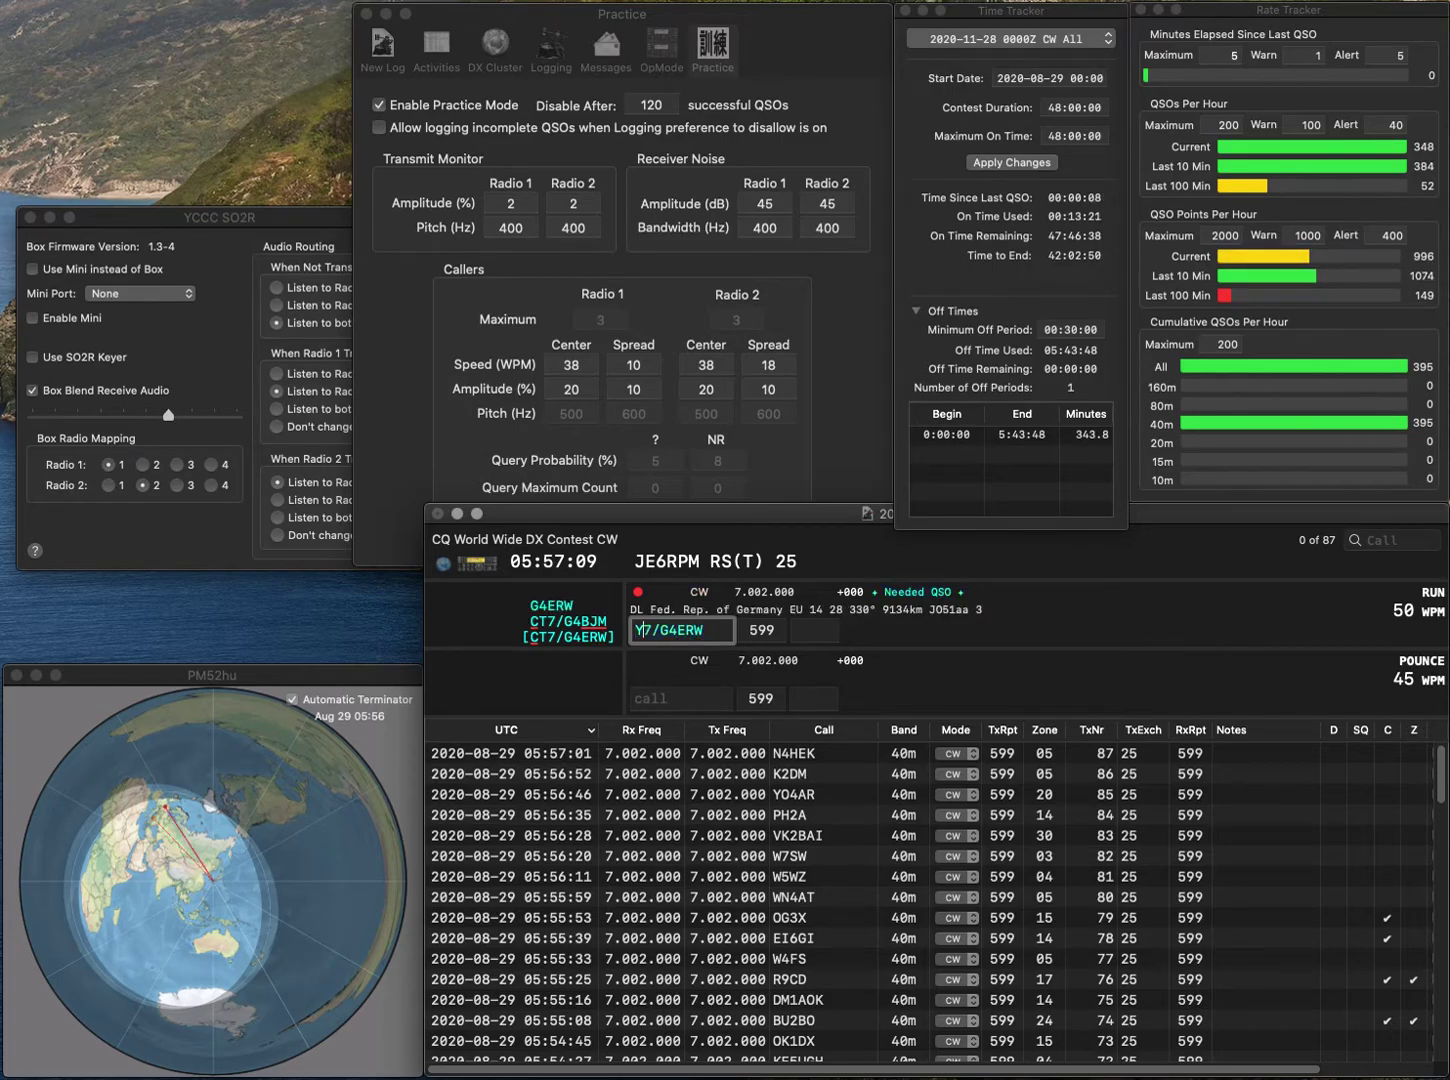
pyautogui.write('CT')
pyautogui.press('Tab')
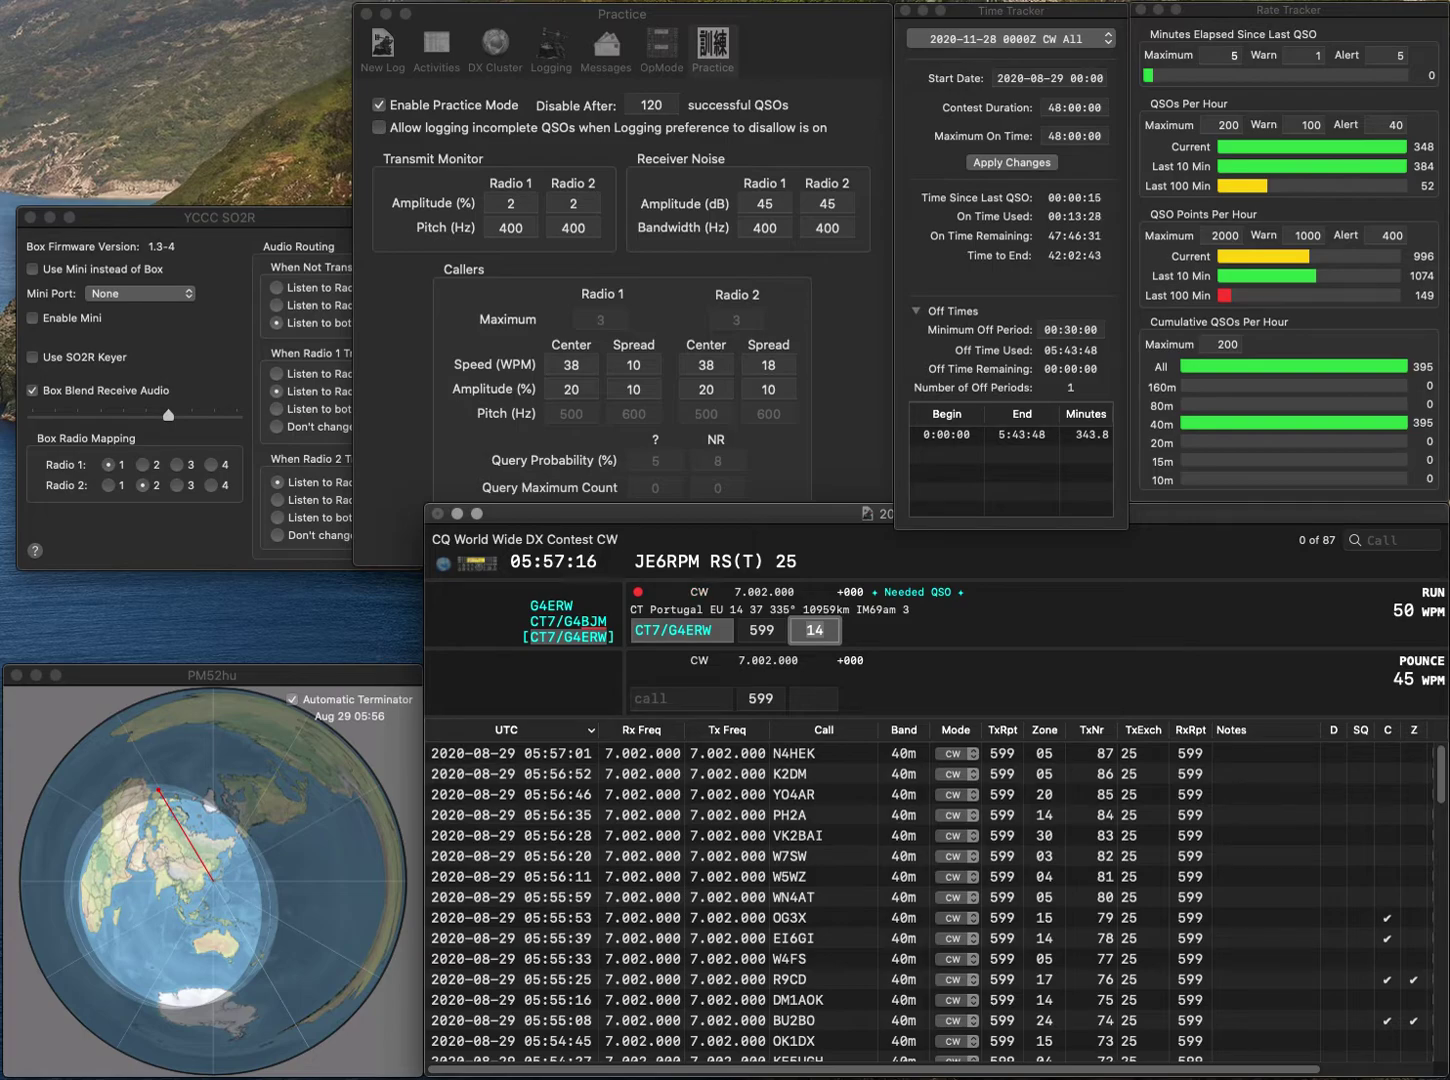
pyautogui.press('Return')
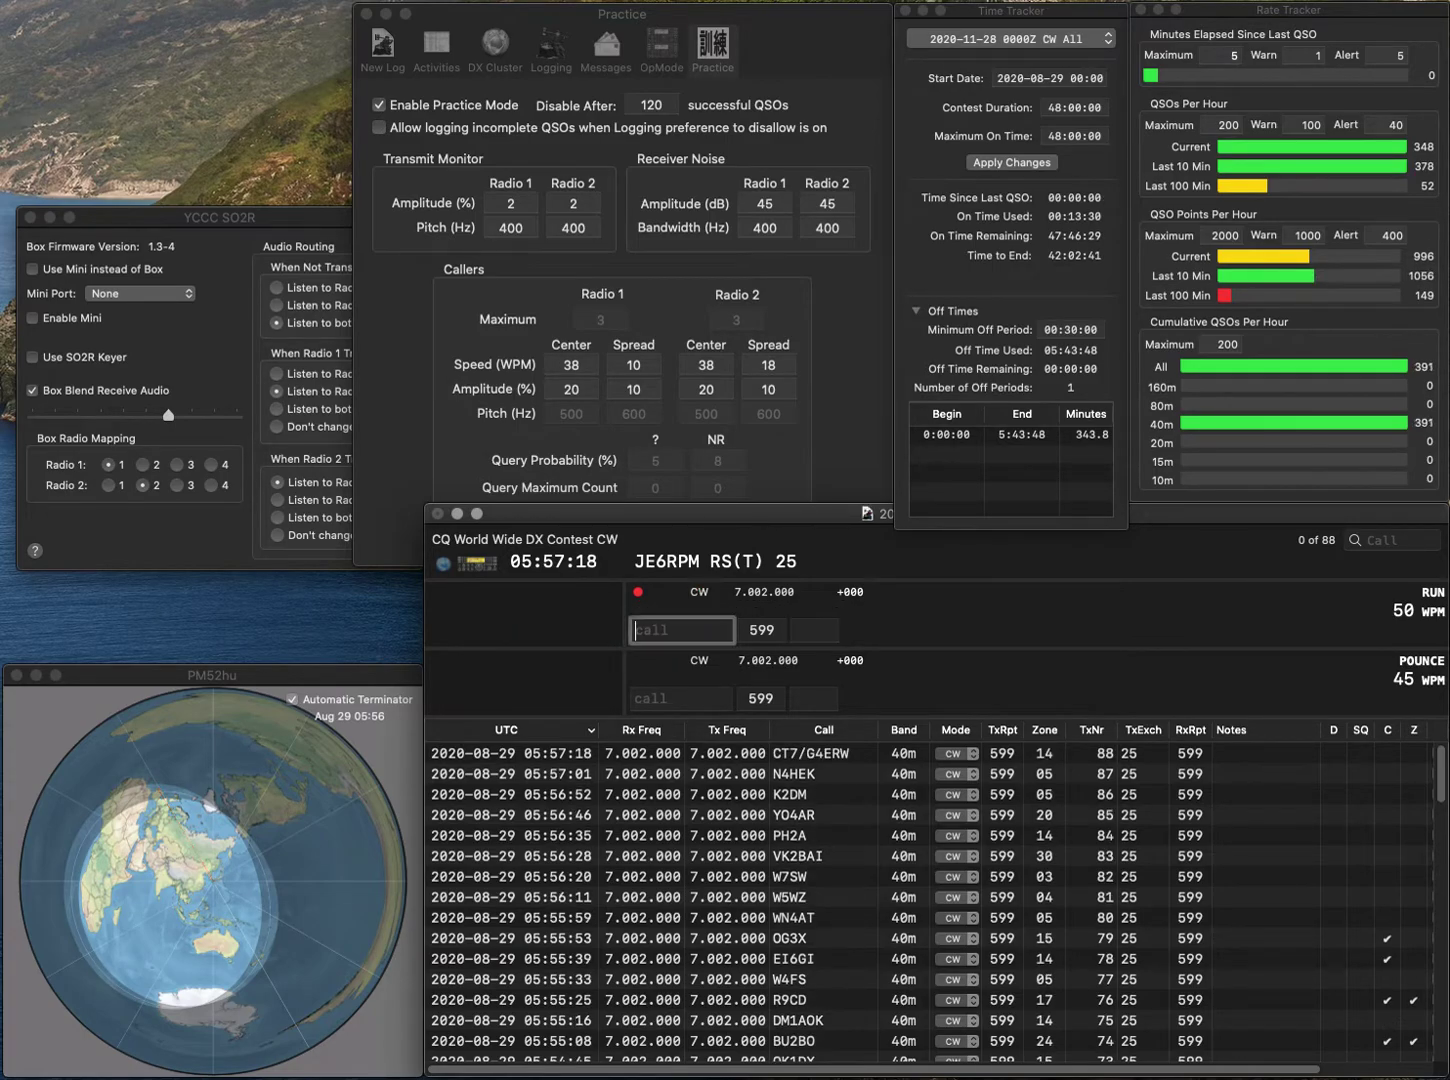
# - Log run-radio contacts with W4ZOR in zone 05 and E27EK in zone 26, both with report 599
pyautogui.write('W4Z')
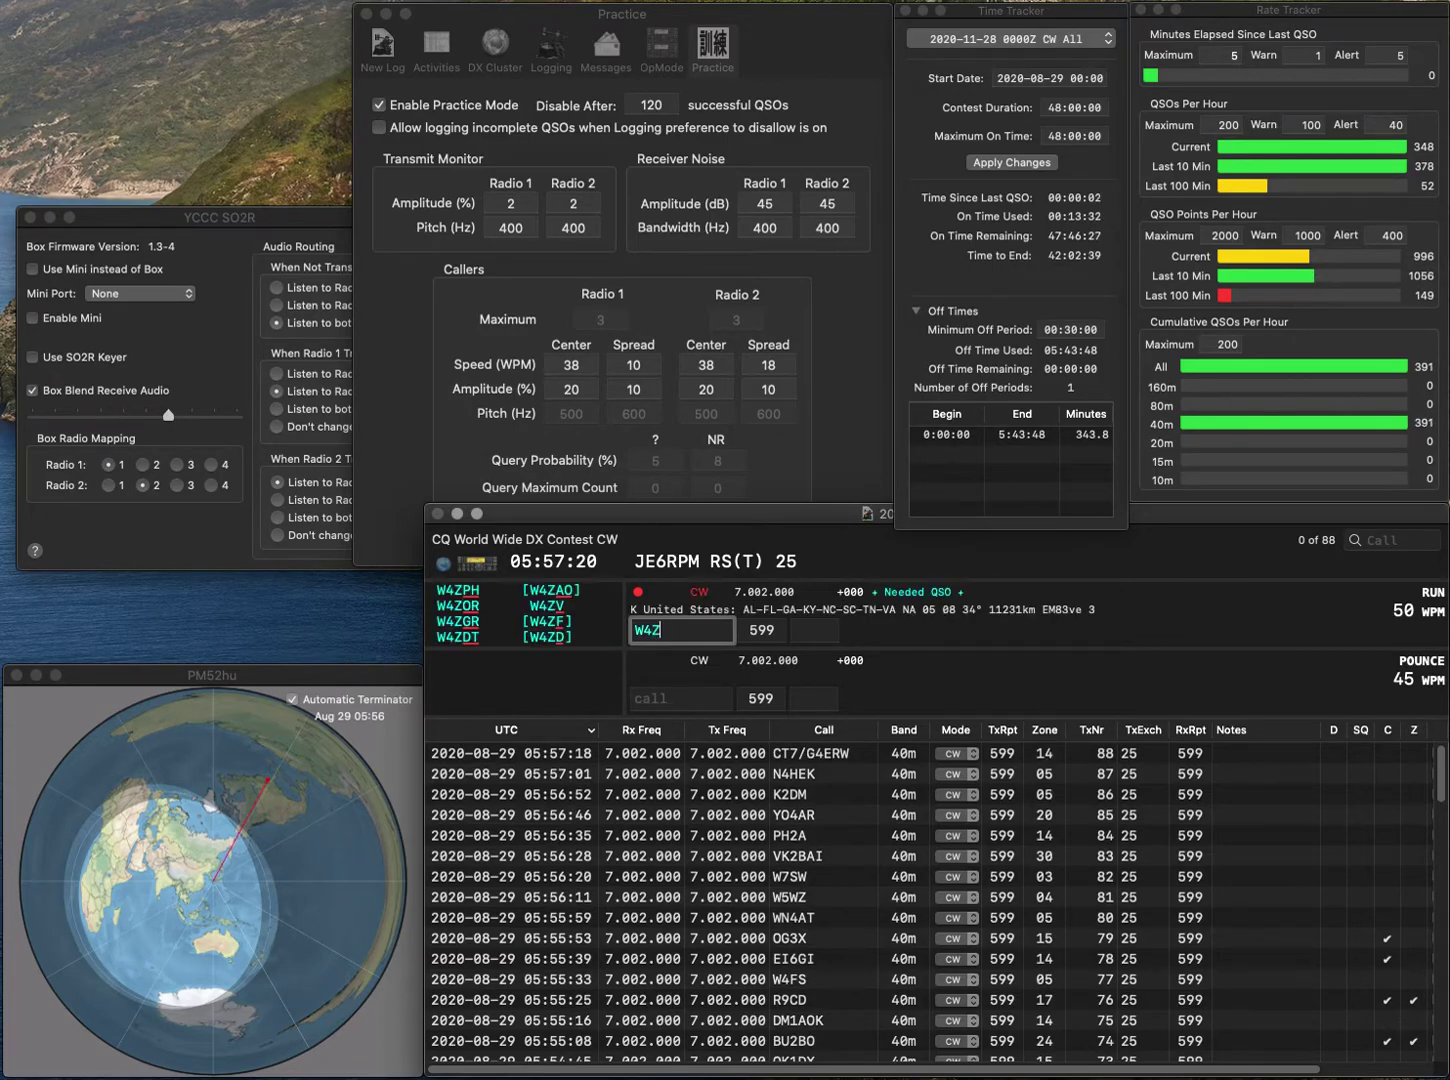
pyautogui.write('OR')
pyautogui.press('Tab')
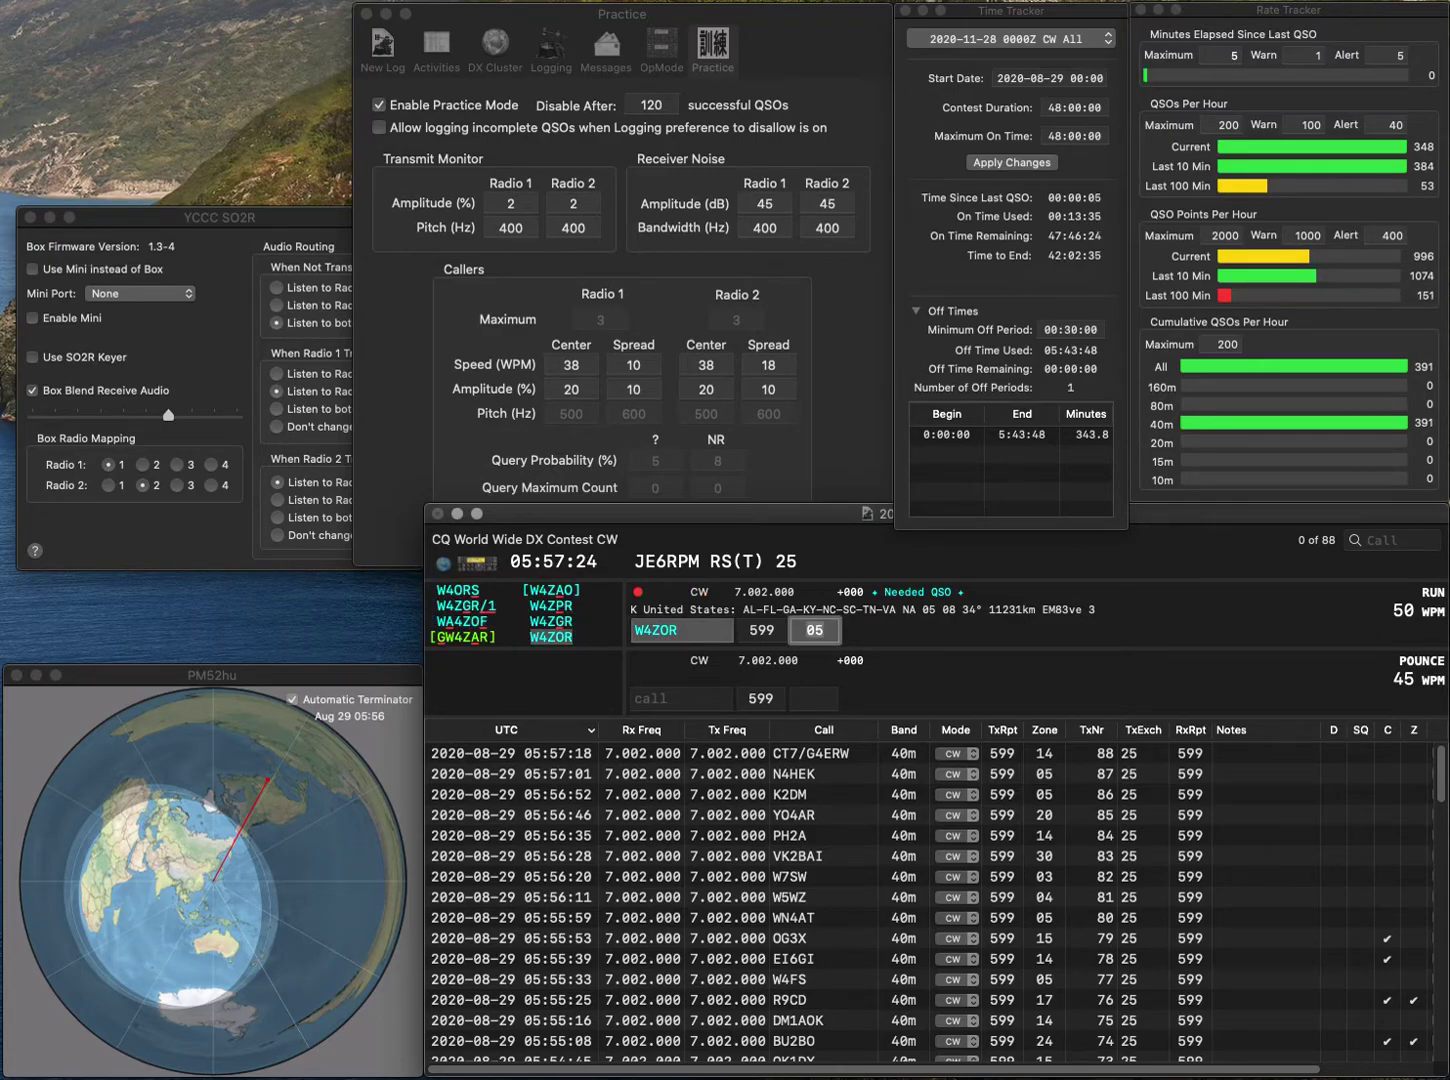
pyautogui.press('Return')
pyautogui.write('E')
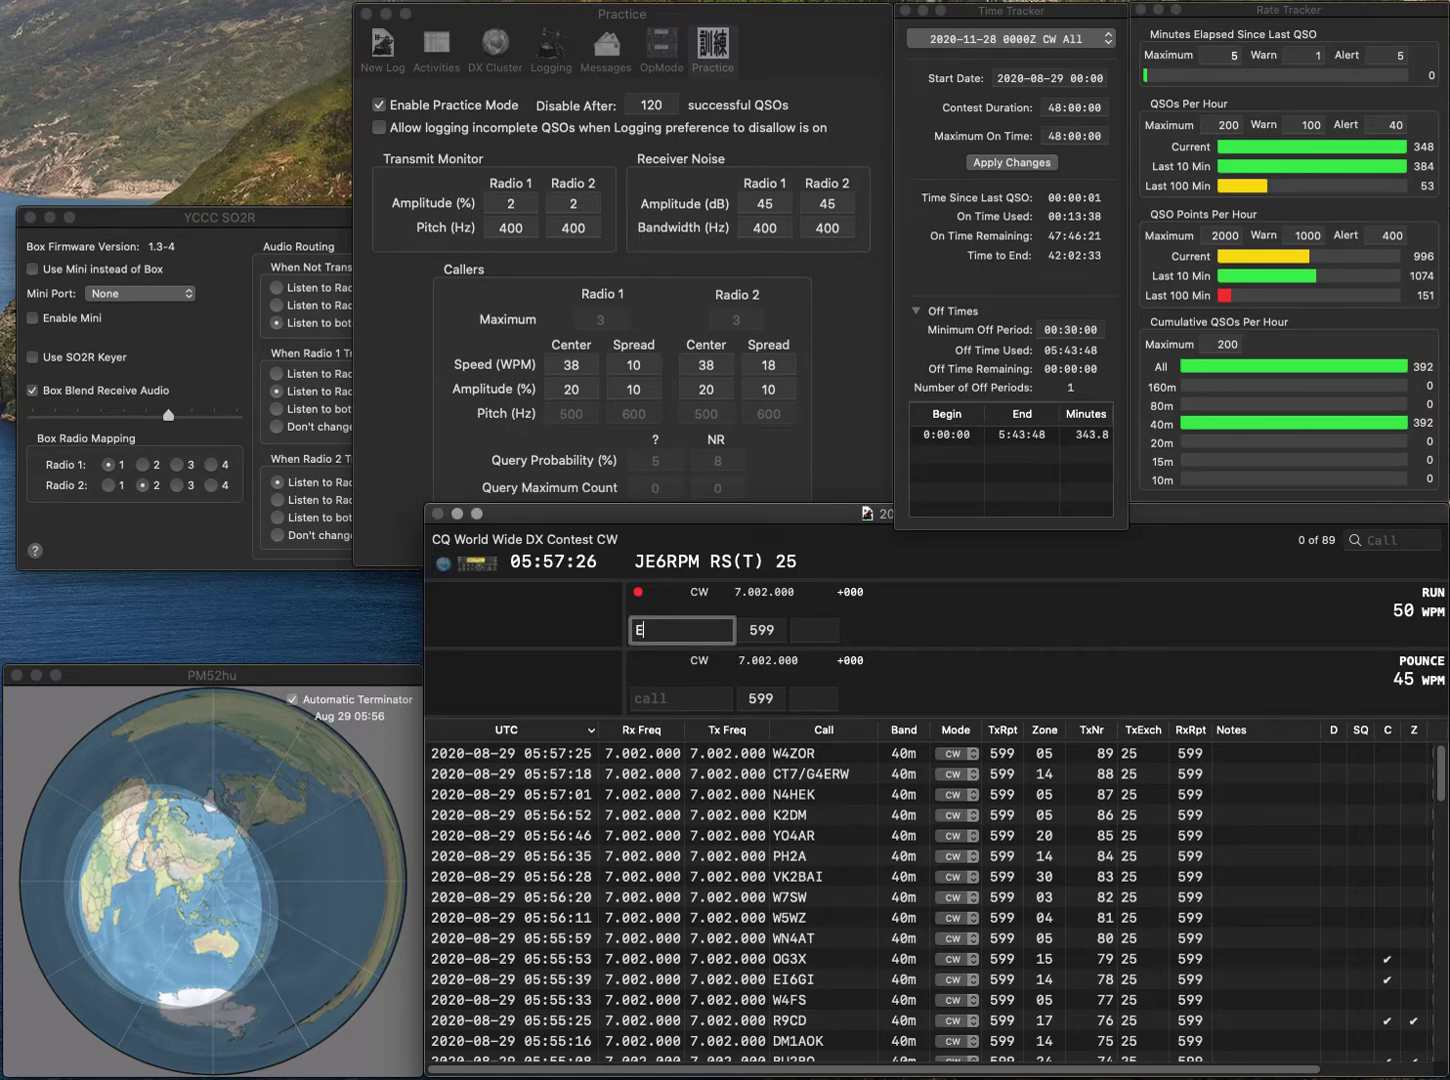
pyautogui.write('27EK')
pyautogui.press('Tab')
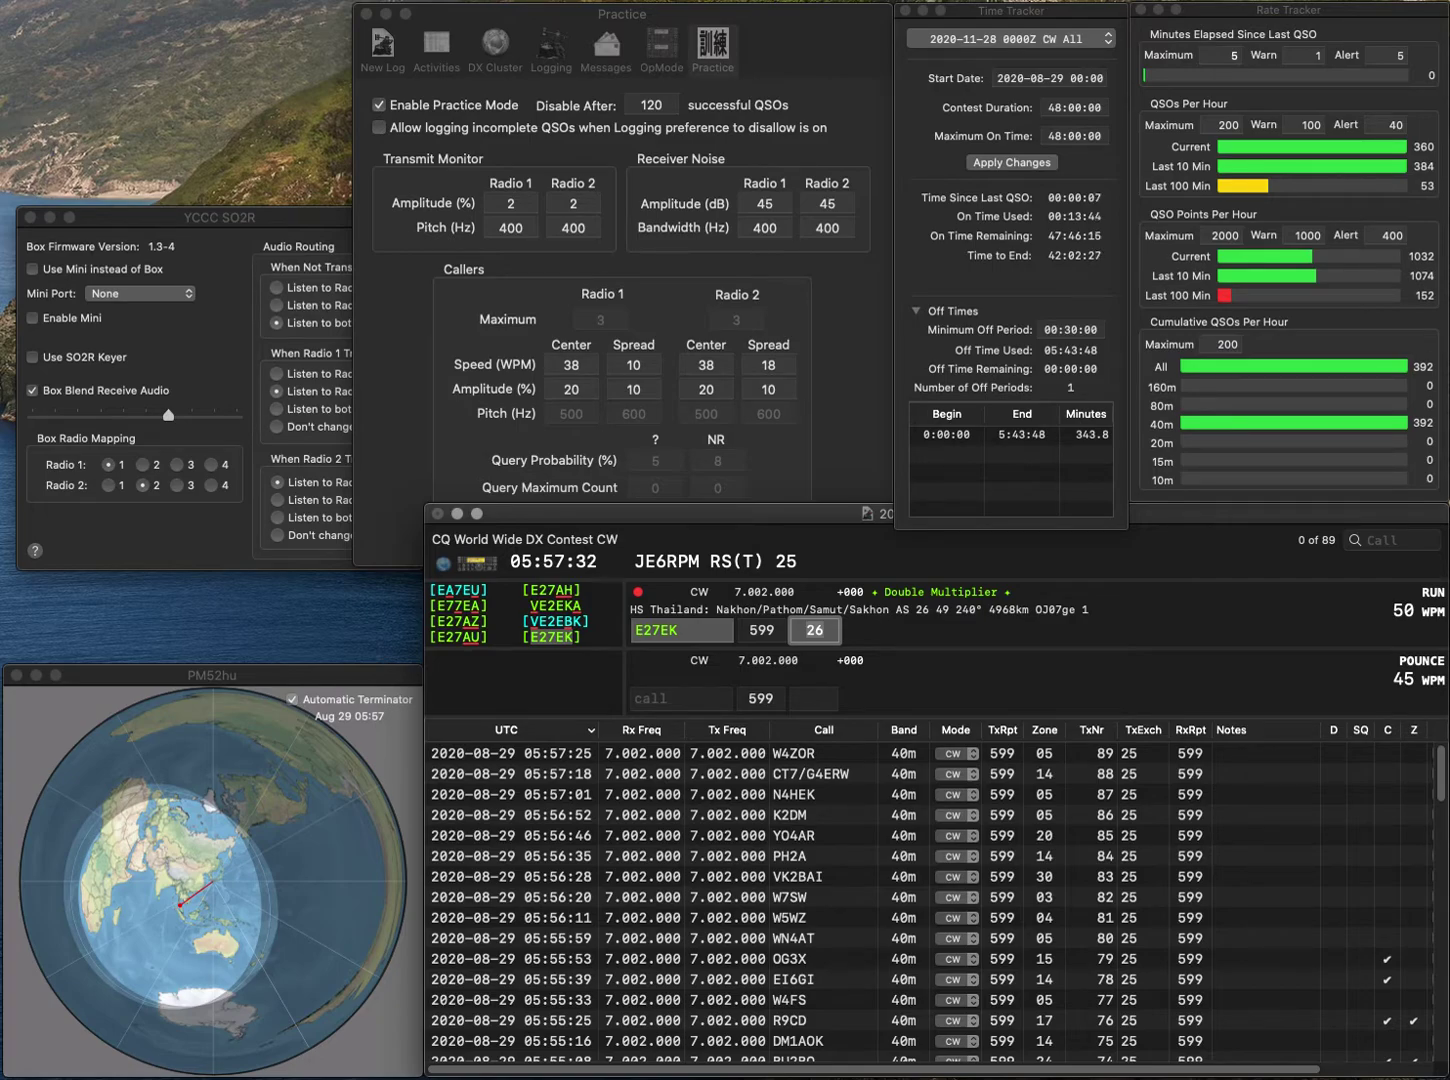
pyautogui.press('Return')
pyautogui.write('PY')
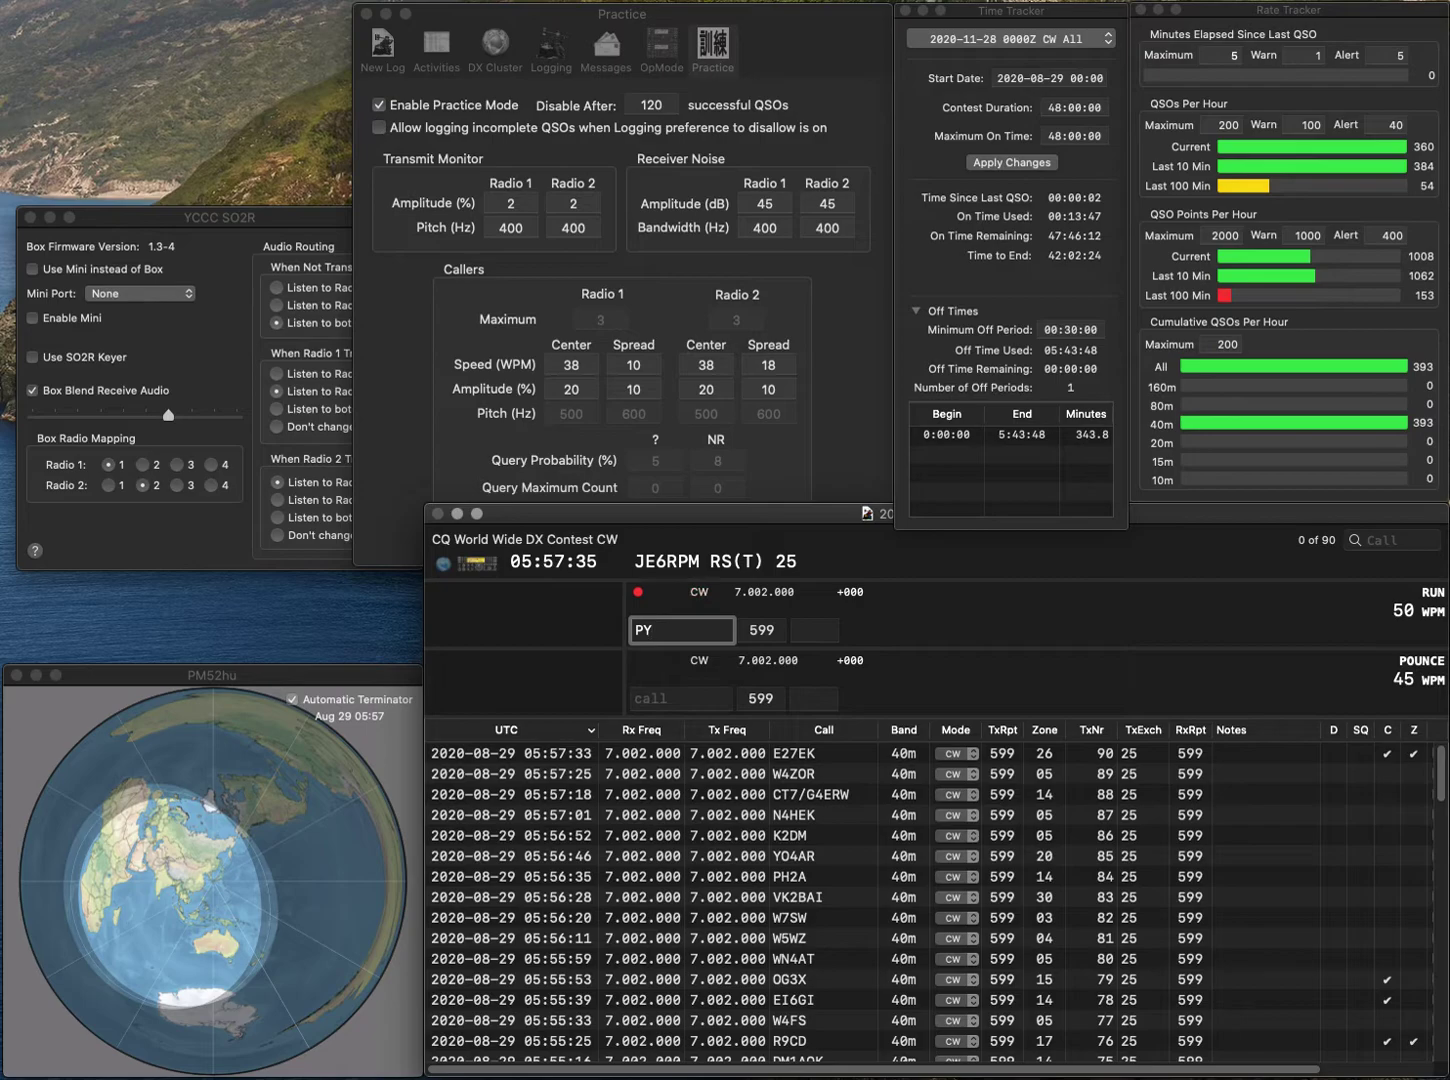
pyautogui.write('2')
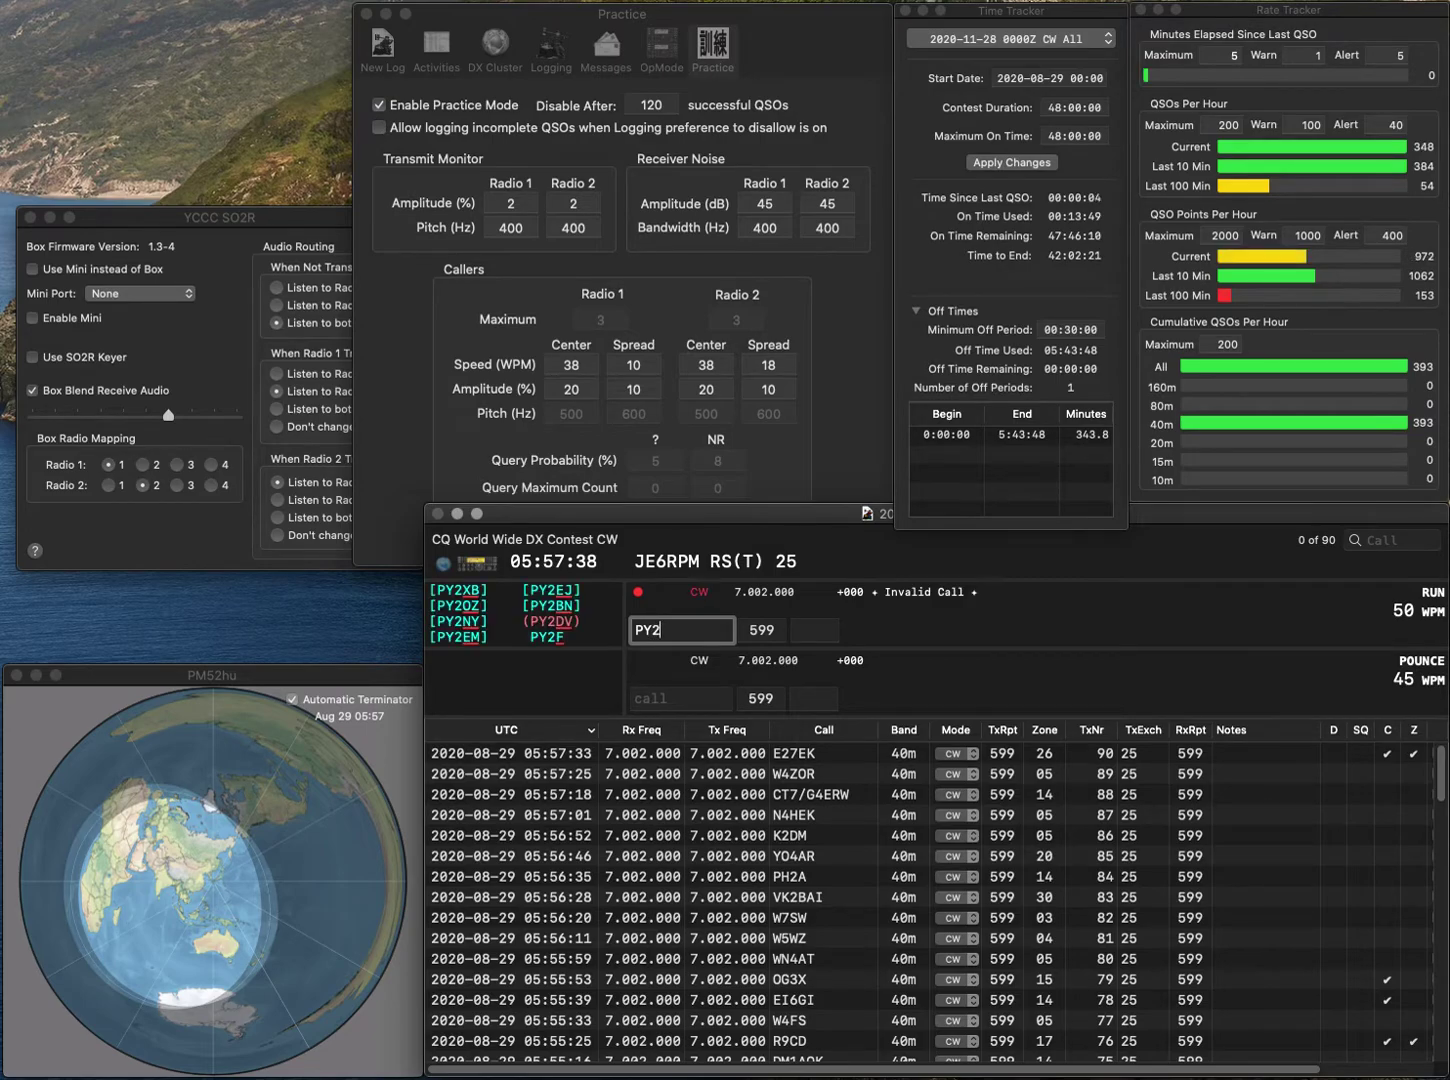
pyautogui.write('KIZ')
pyautogui.press('space')
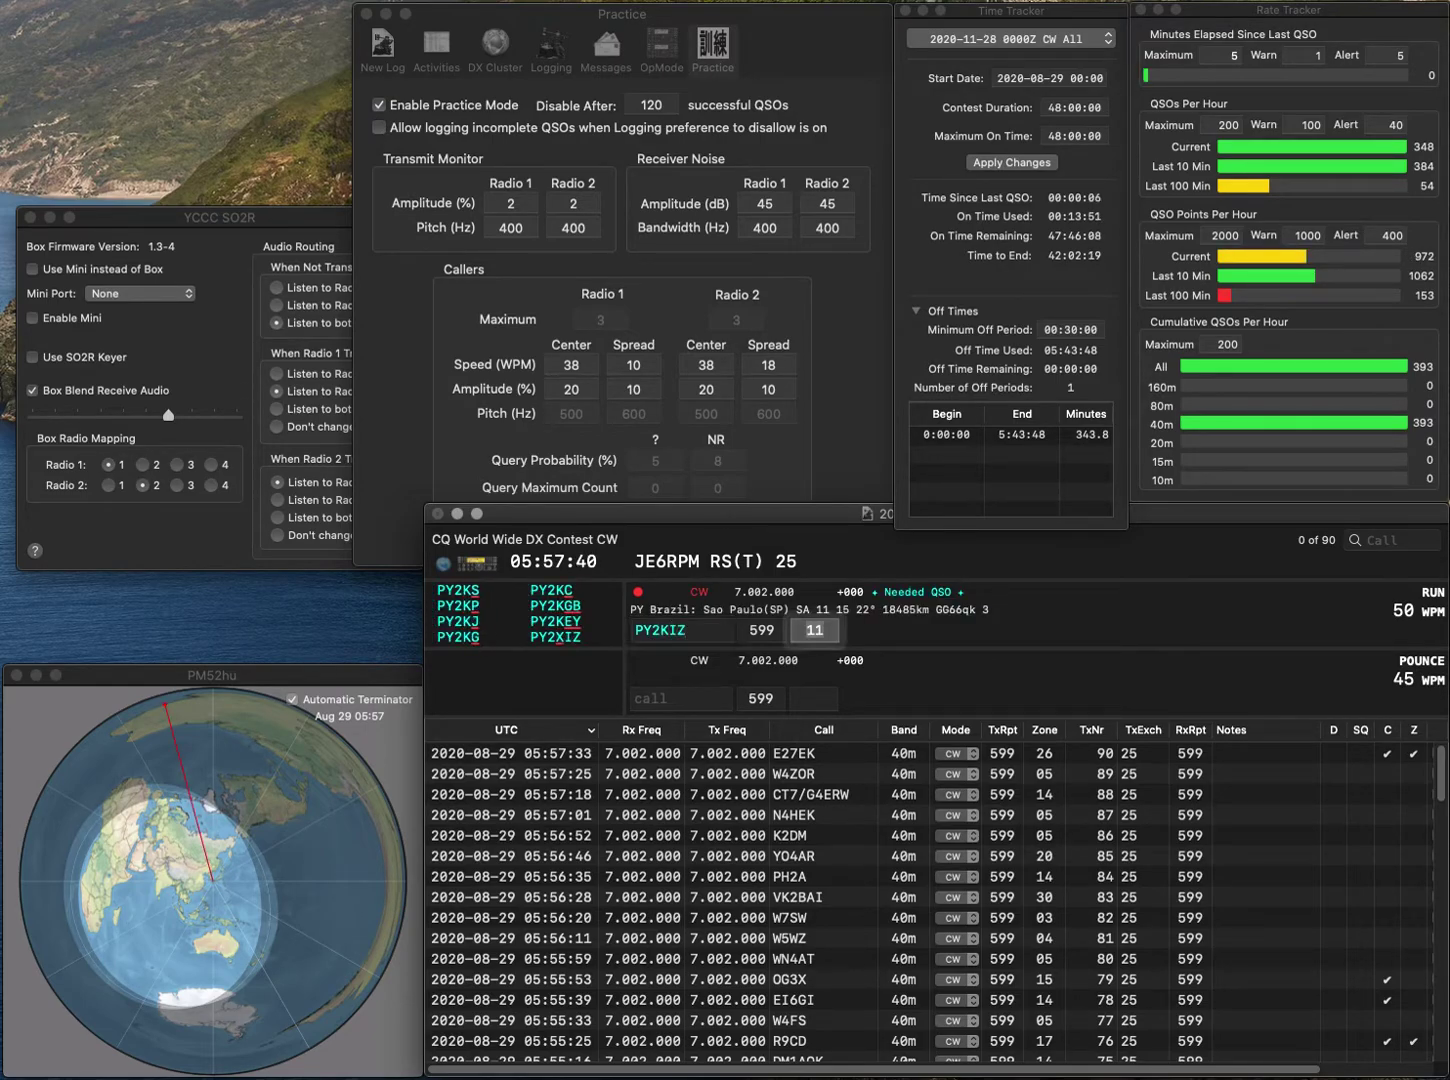
pyautogui.hotkey('shift', 'Tab')
pyautogui.press('Delete')
pyautogui.press('Delete')
pyautogui.write('Y')
pyautogui.press('BackSpace')
pyautogui.write('2X')
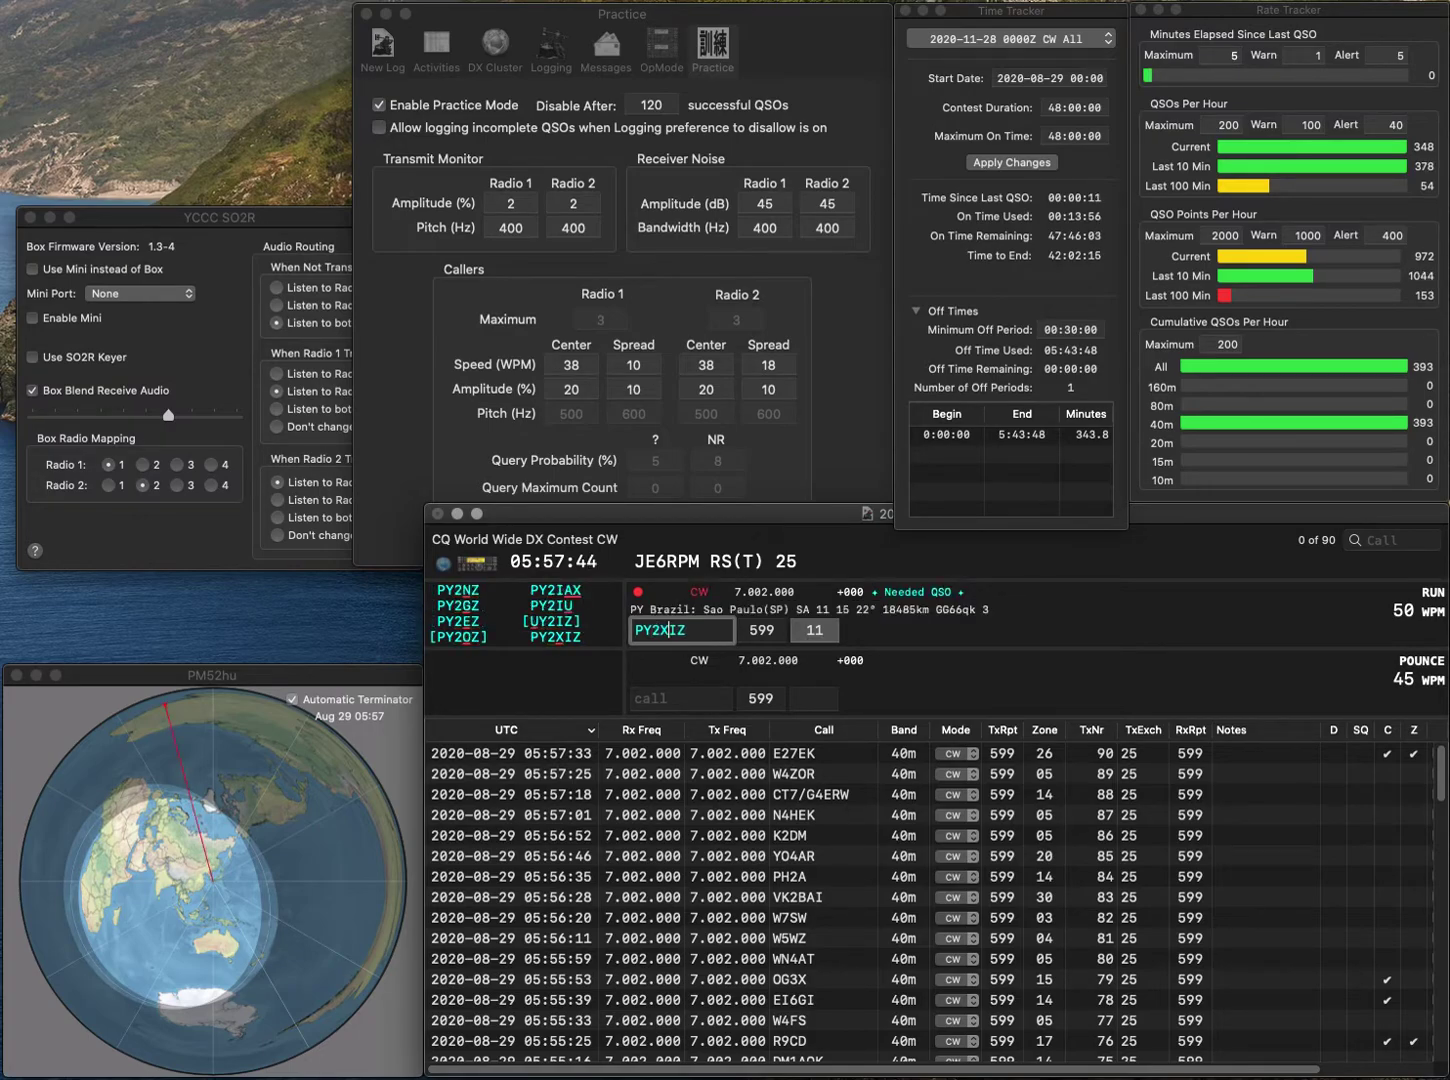
pyautogui.press('space')
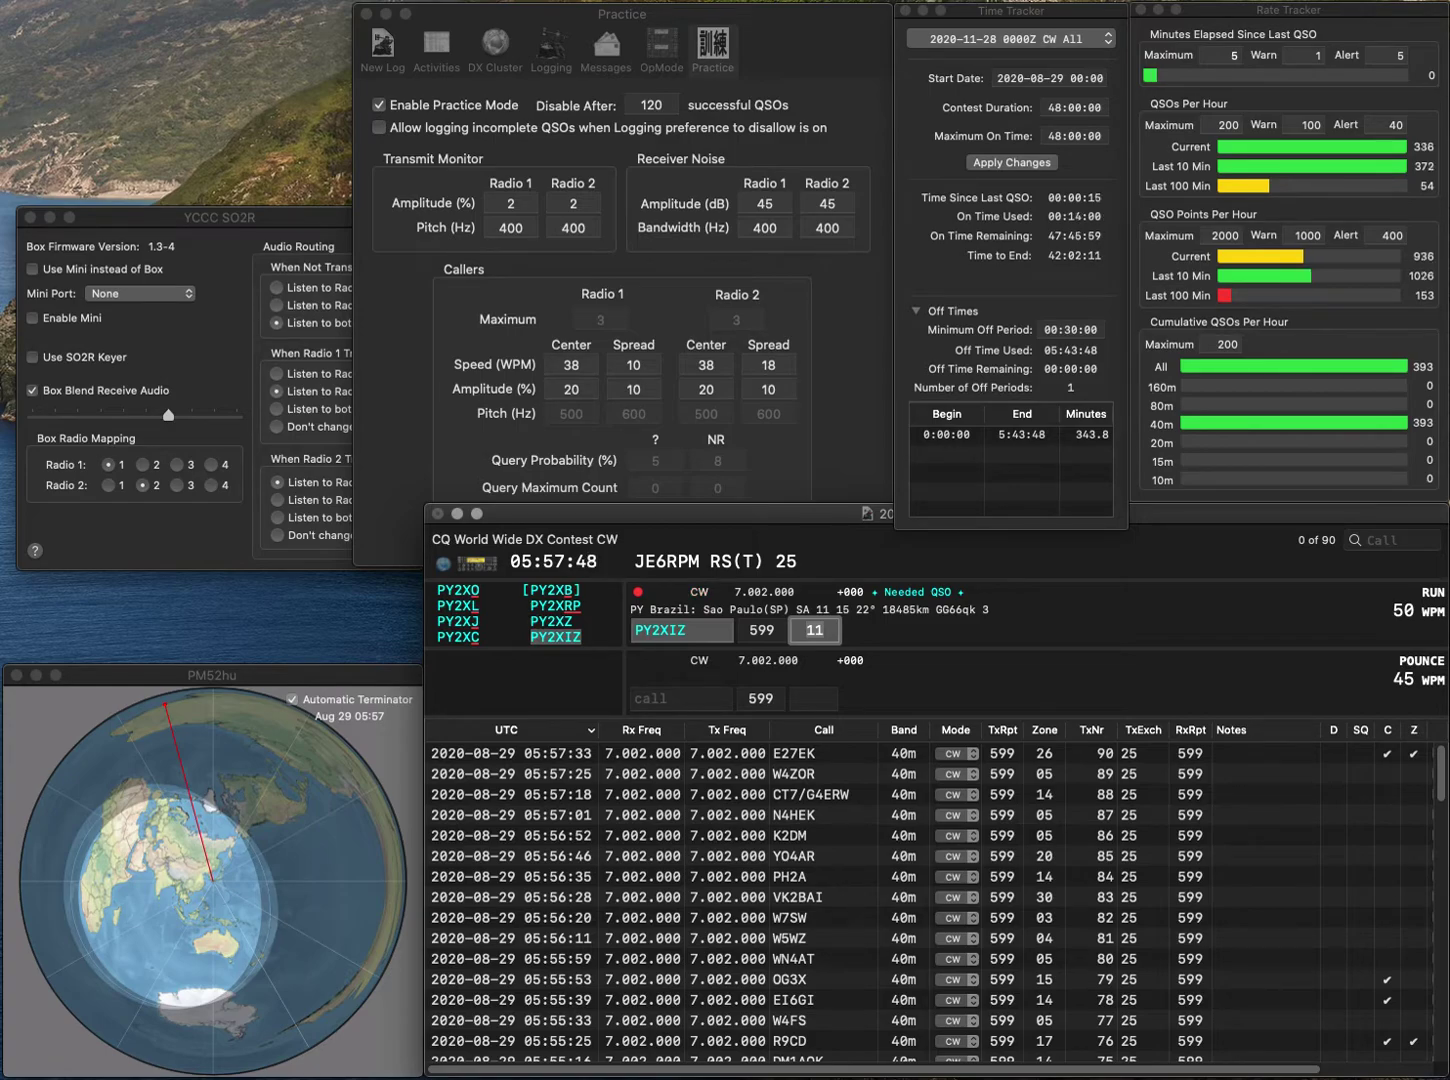
pyautogui.press('Return')
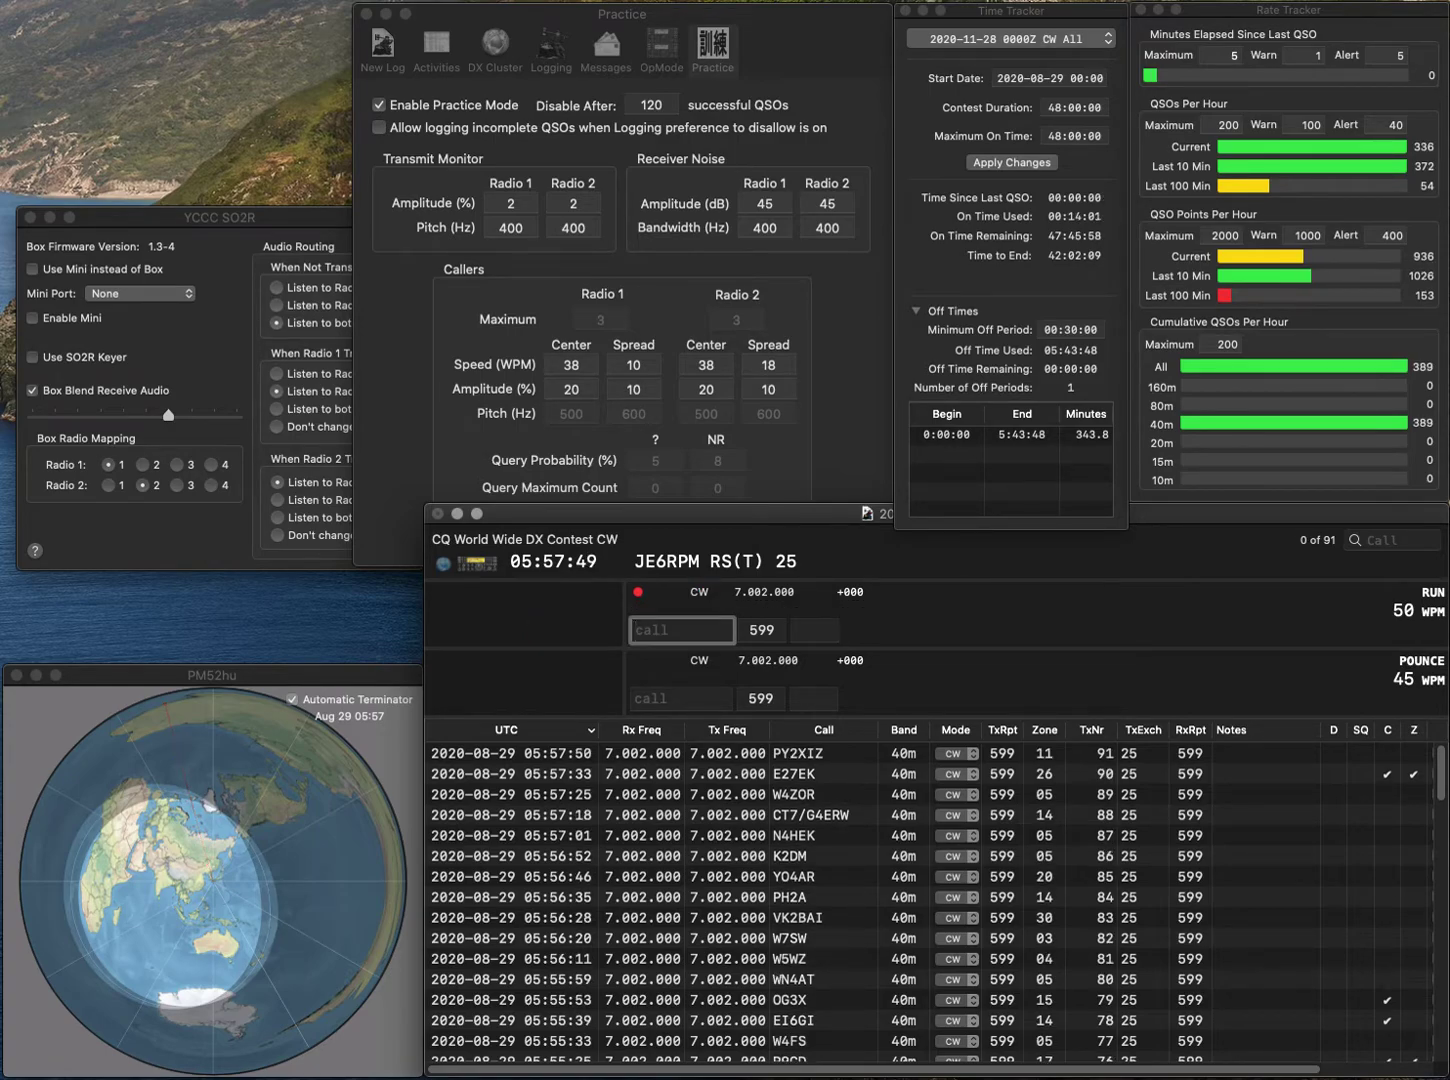
pyautogui.write('SP3GTS')
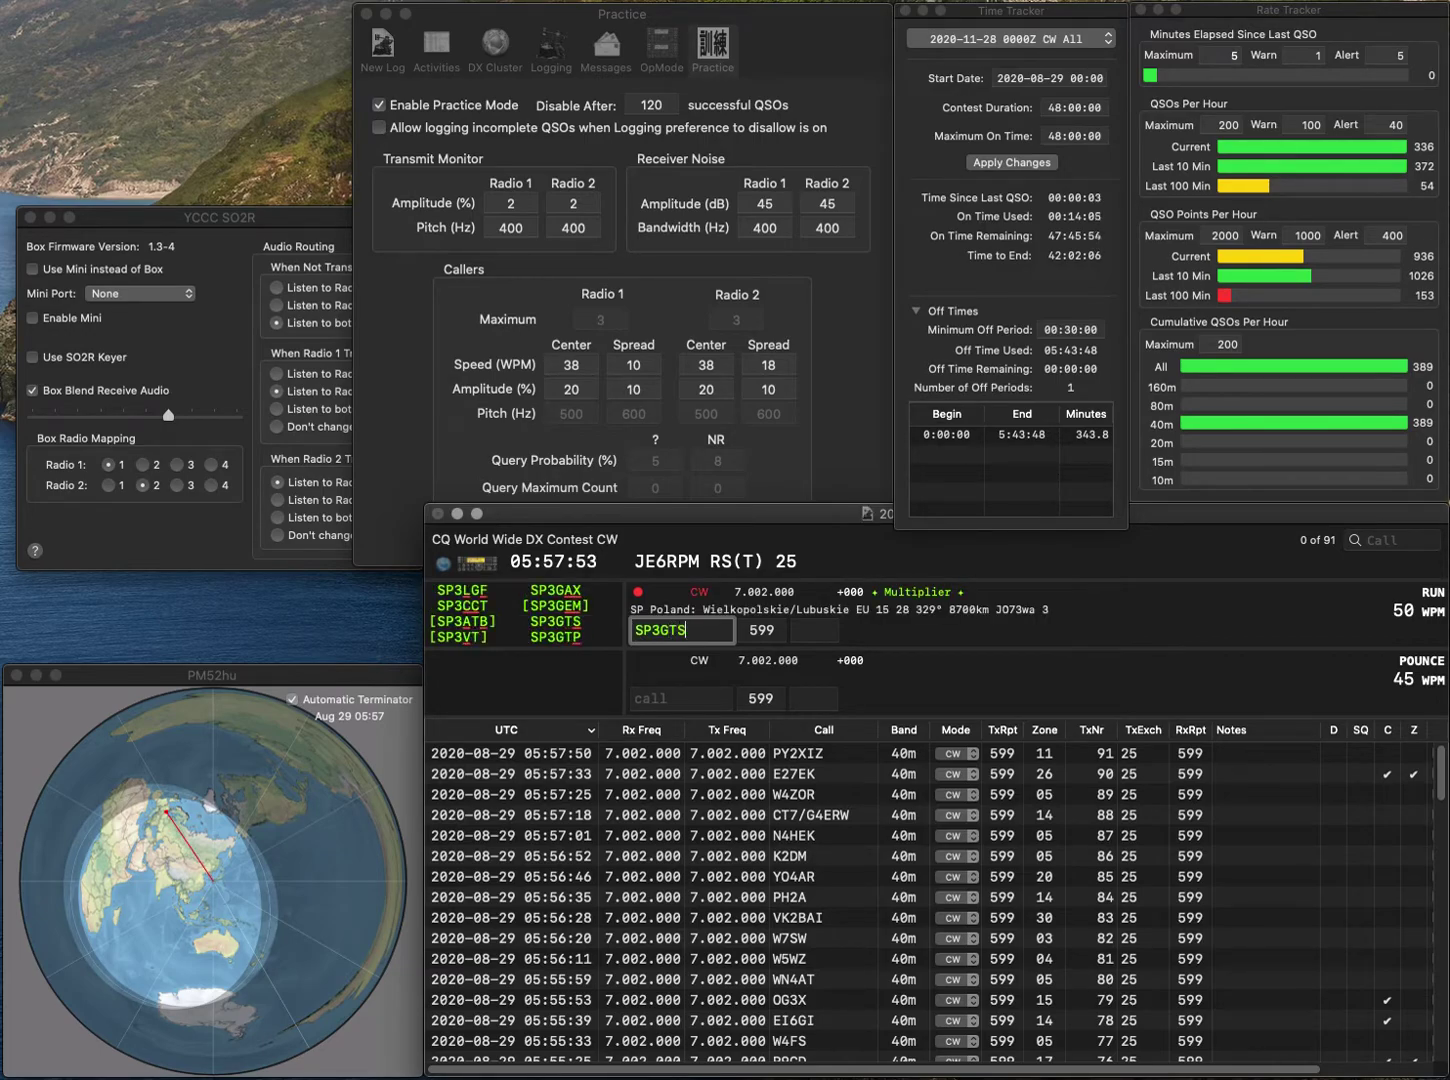
pyautogui.press('Return')
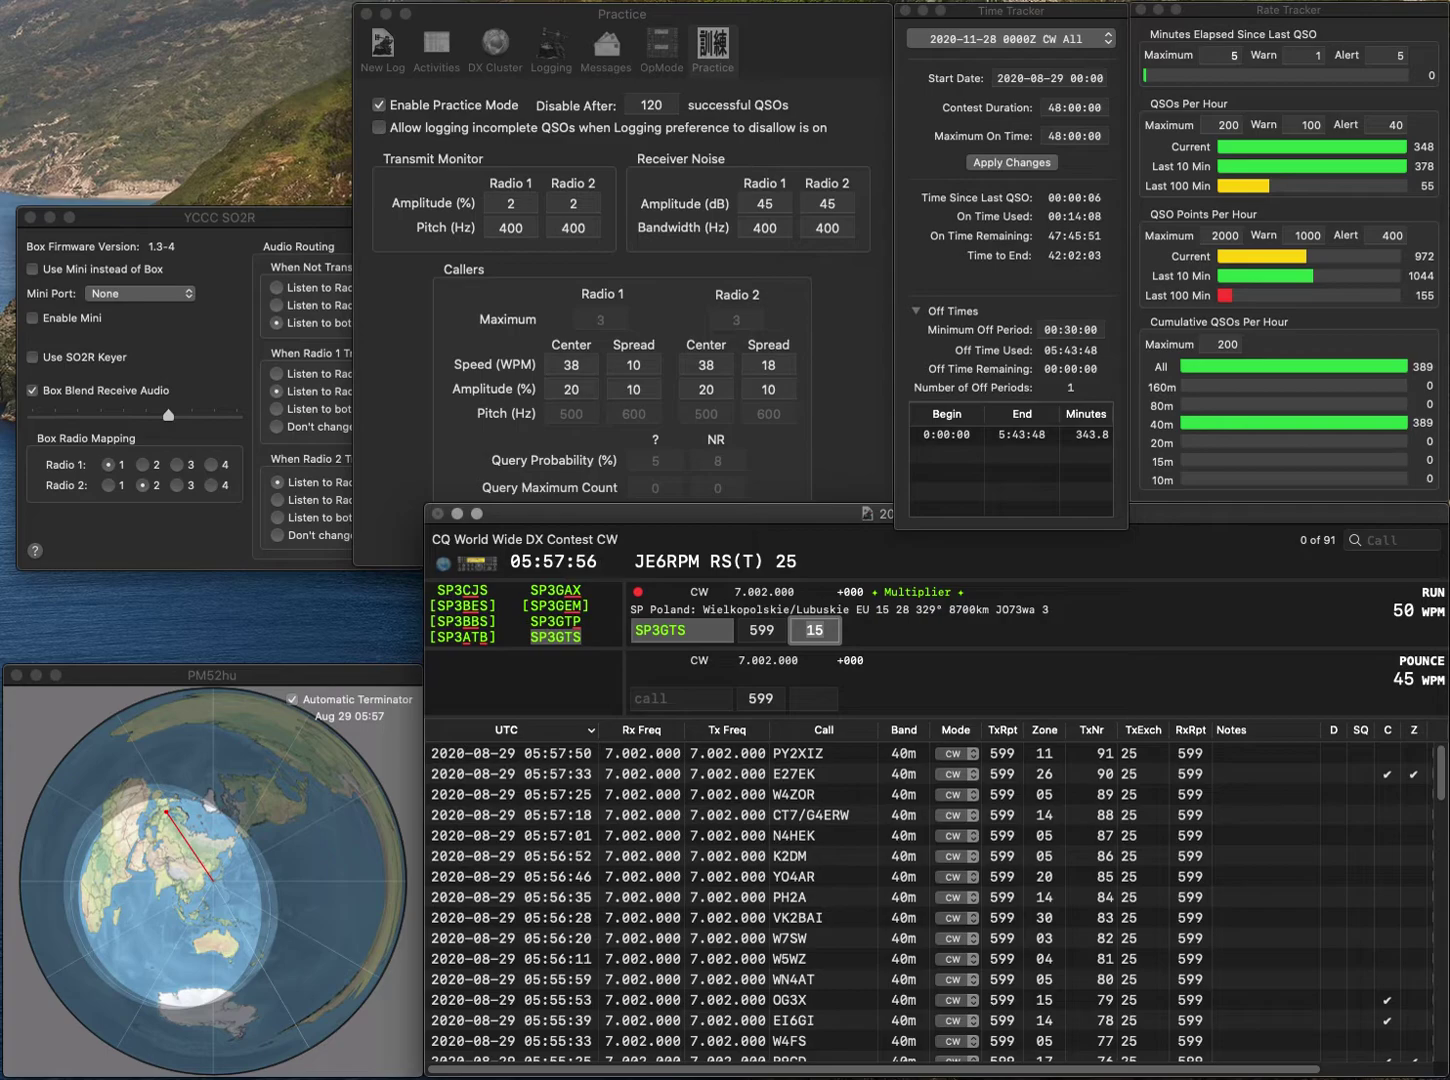
pyautogui.press('Return')
pyautogui.write('KJ6')
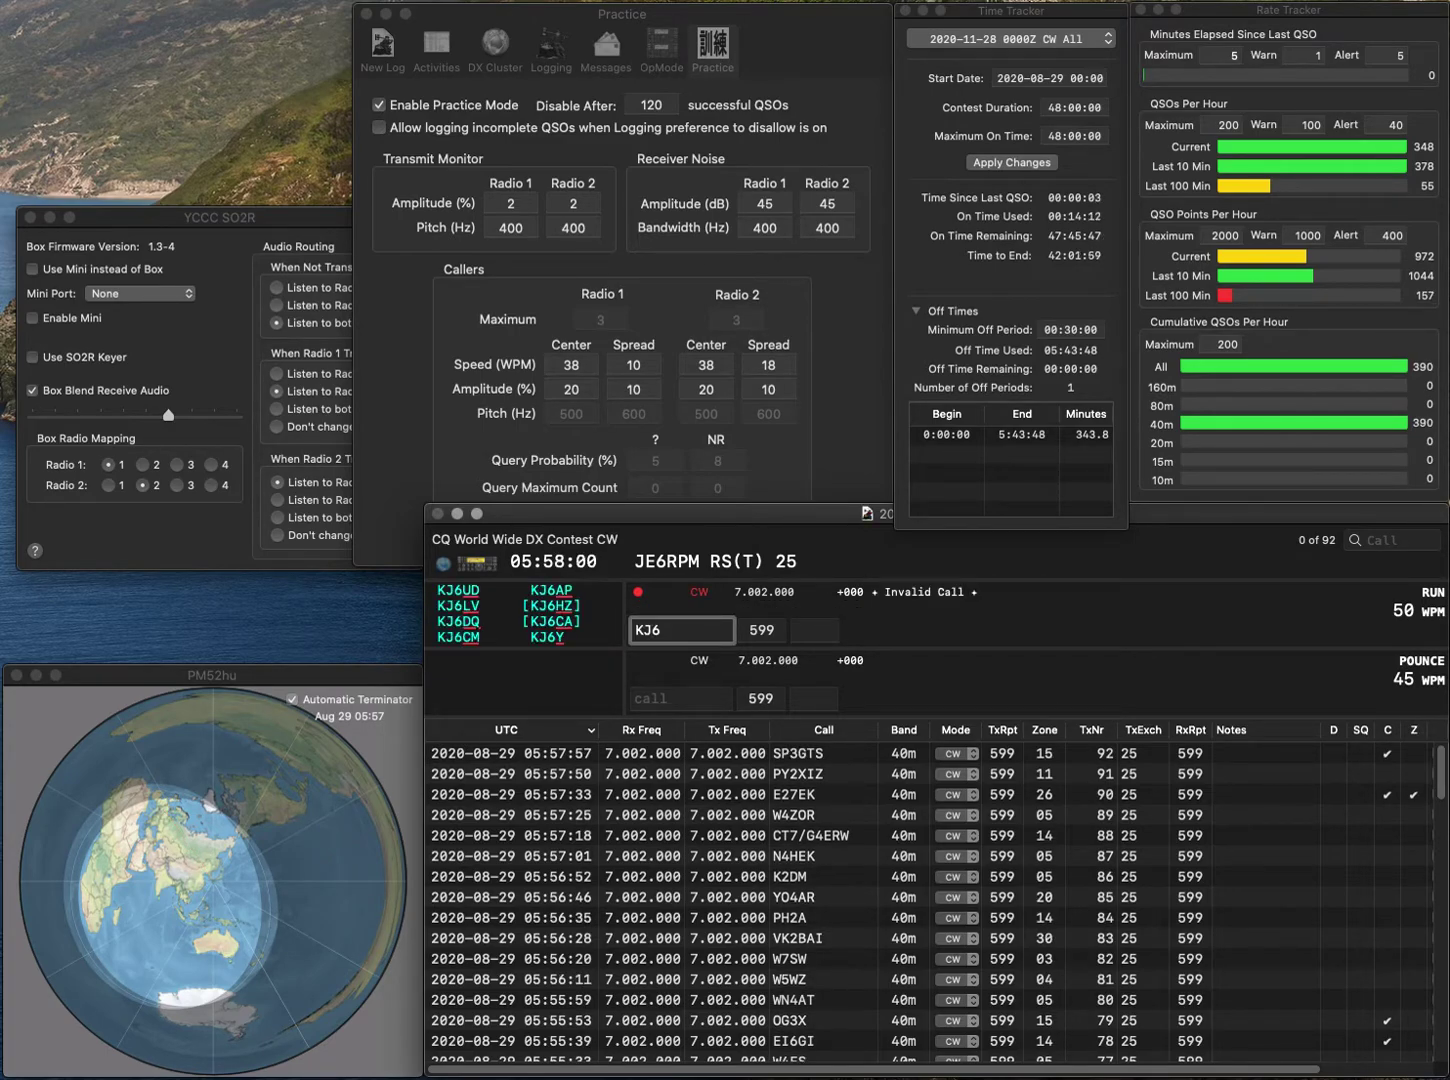
pyautogui.write('YXI')
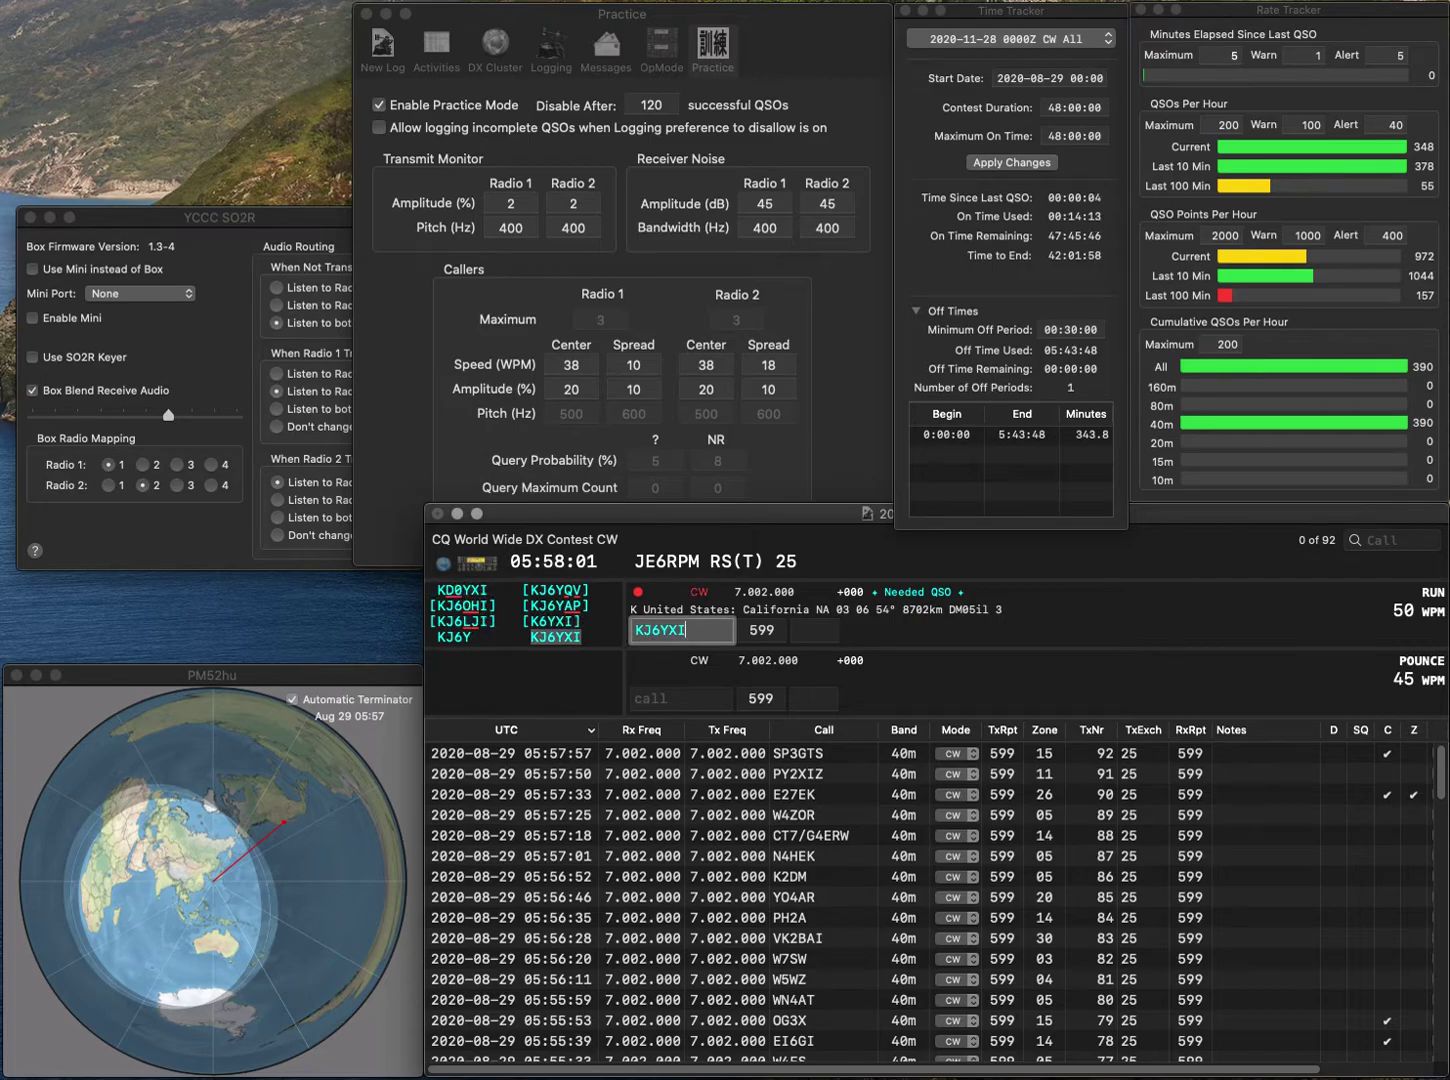
pyautogui.press('Return')
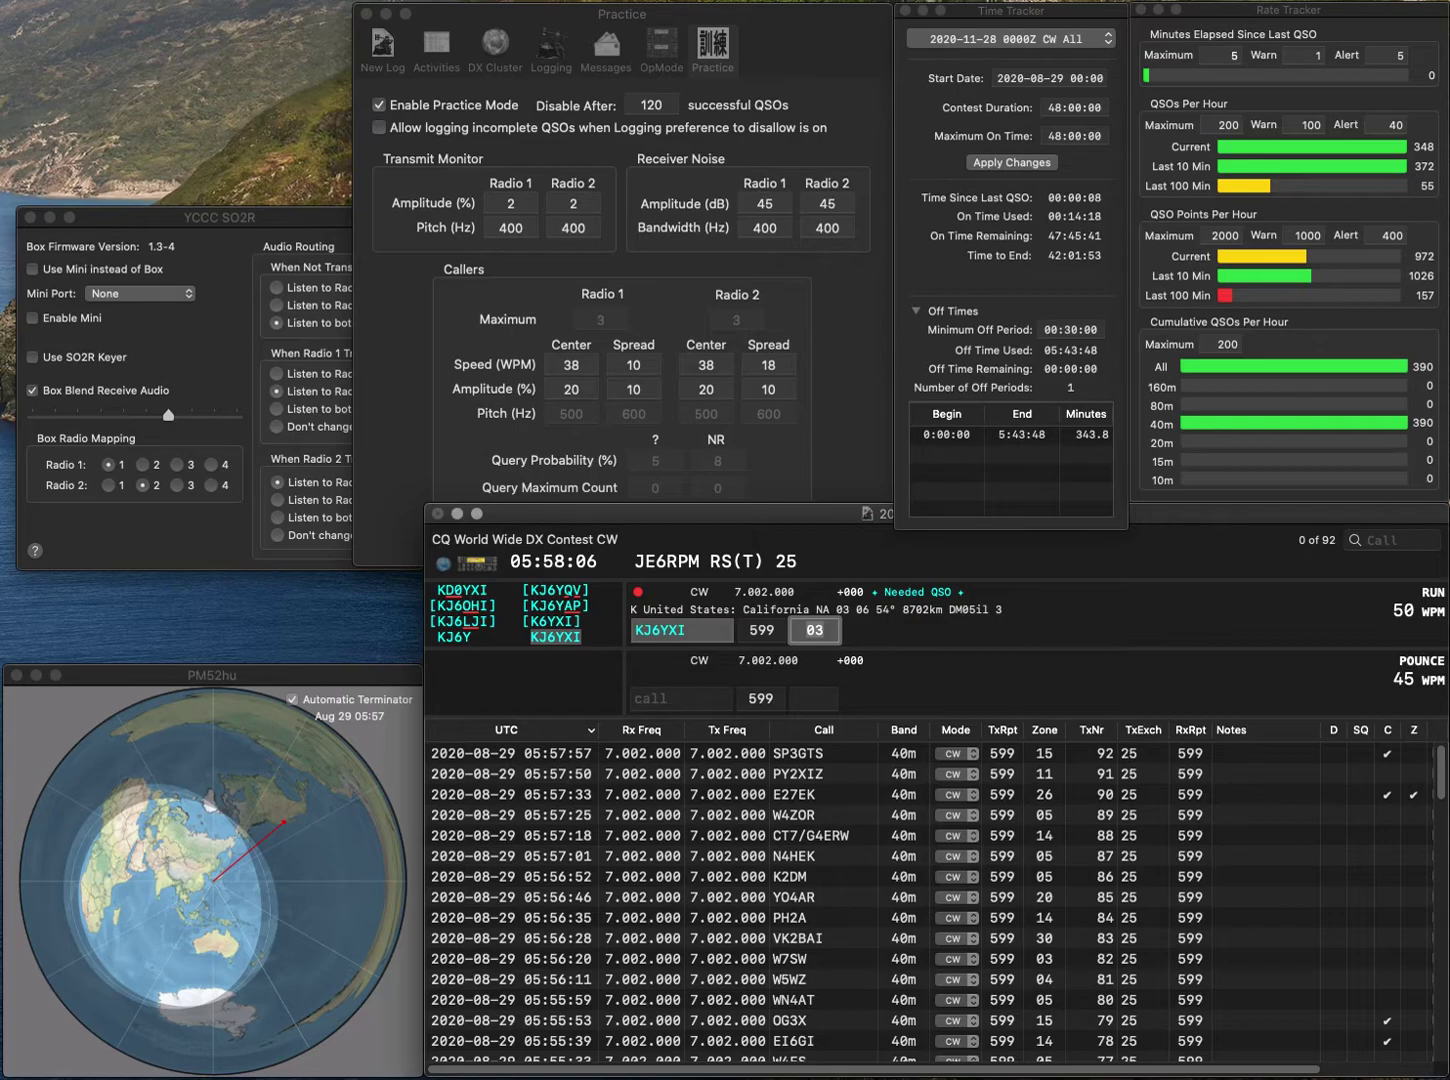
pyautogui.press('Return')
pyautogui.write('WB4LSS')
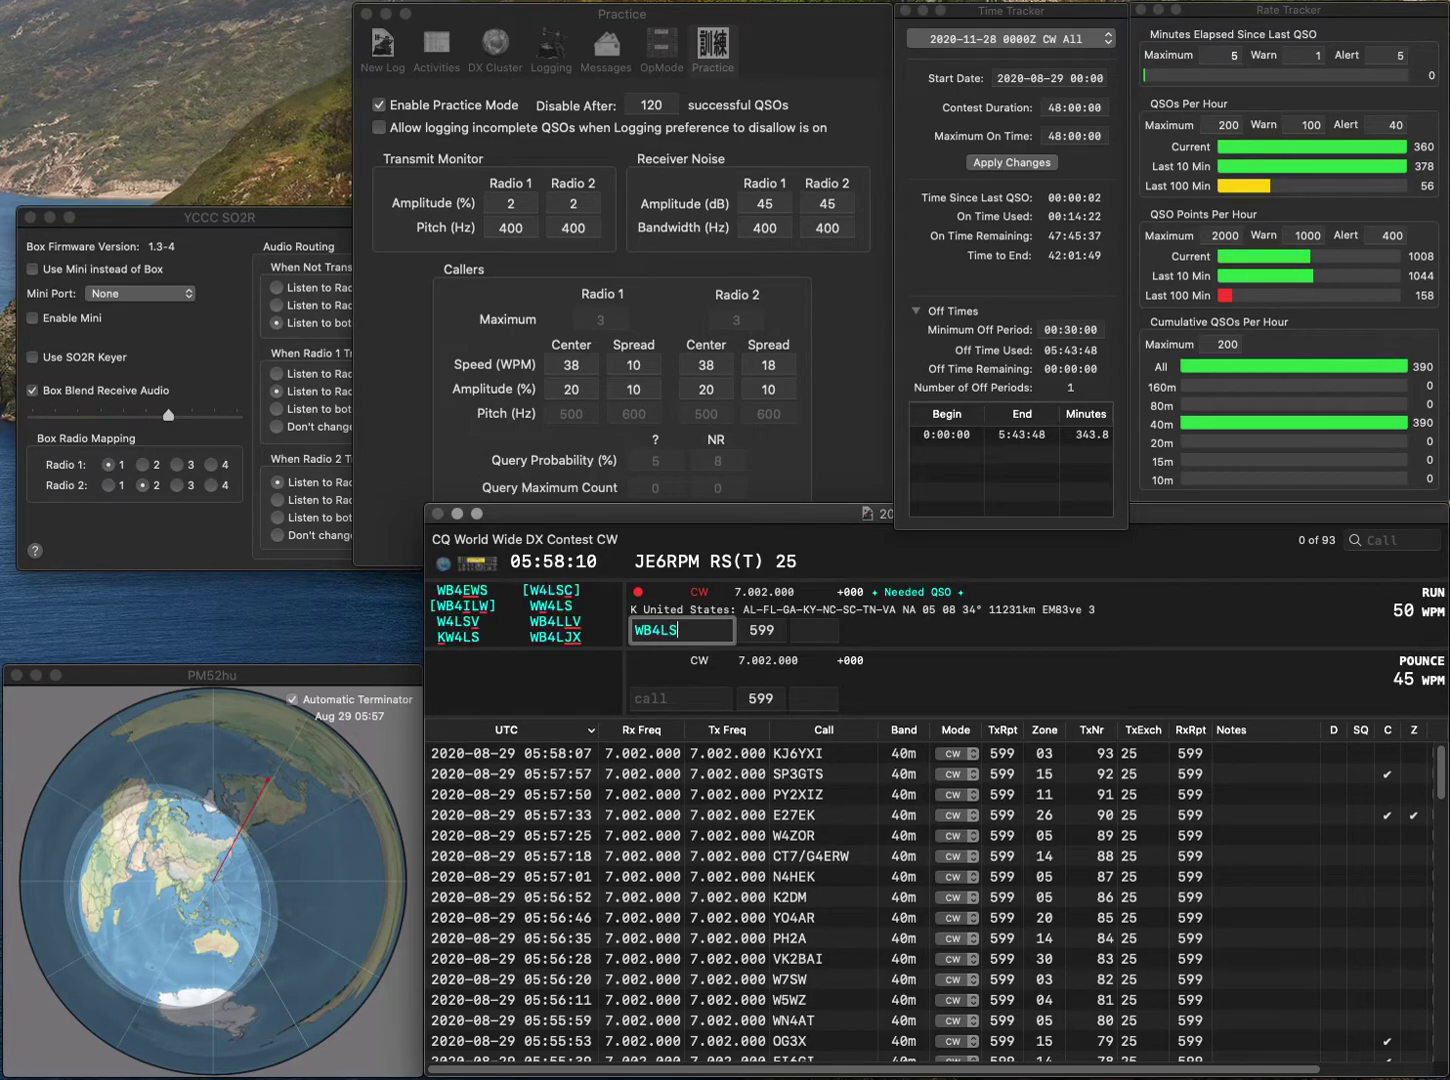
pyautogui.press('BackSpace')
pyautogui.press('Delete')
pyautogui.write('D')
pyautogui.press('End')
pyautogui.write('S')
pyautogui.press('space')
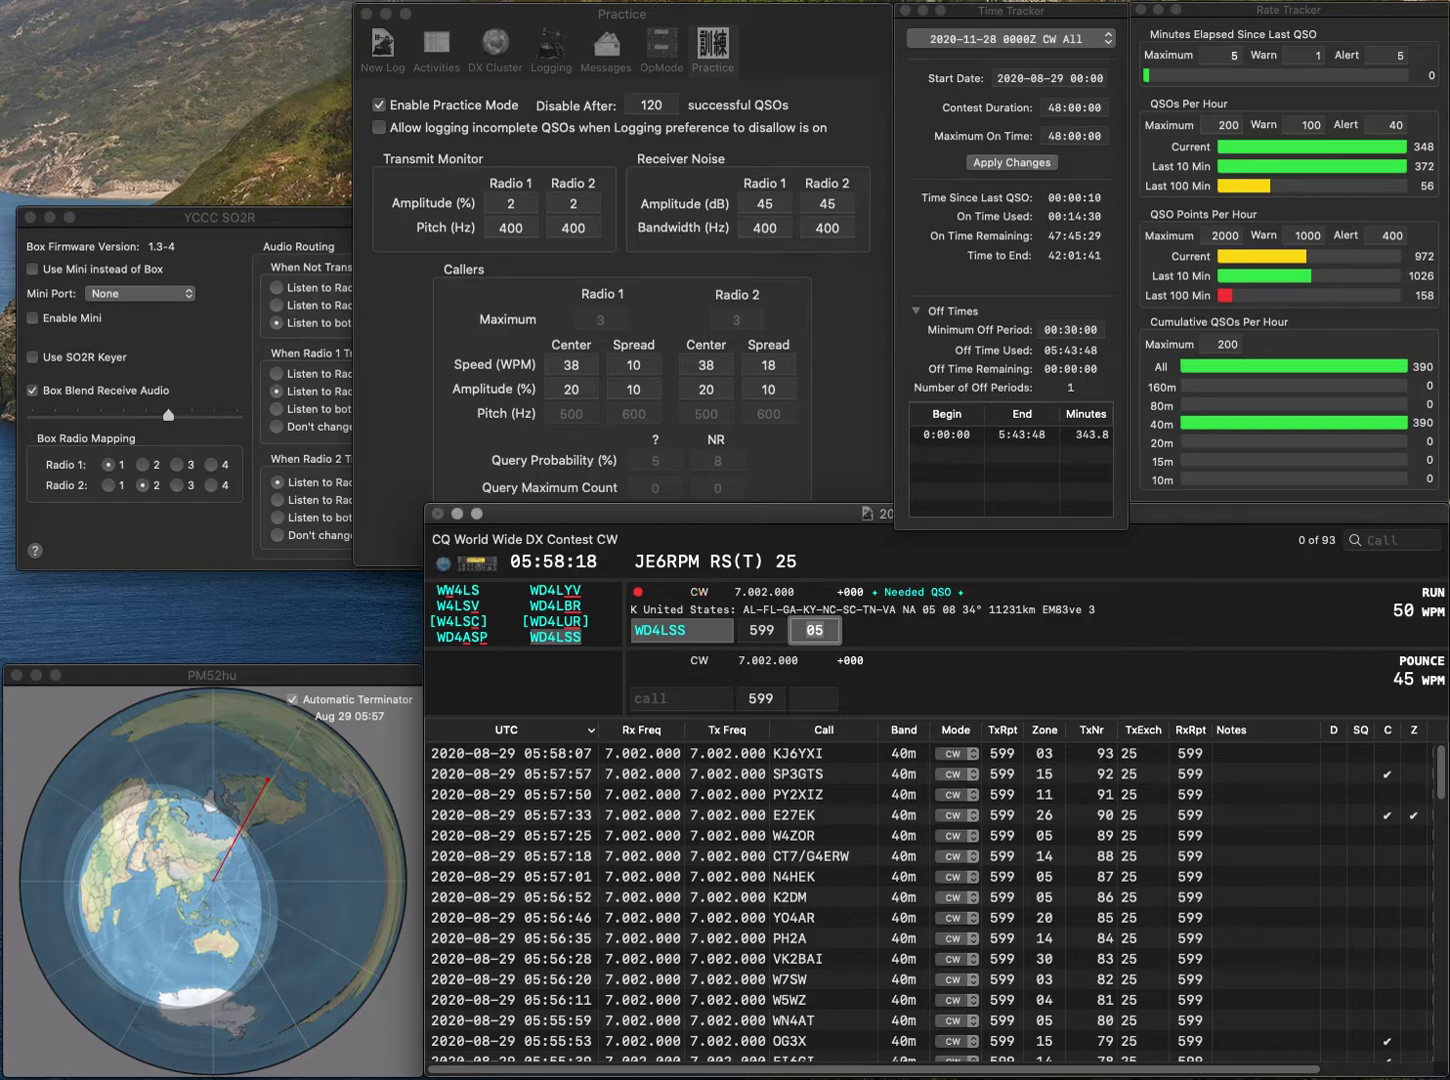
pyautogui.press('Return')
pyautogui.write('MM')
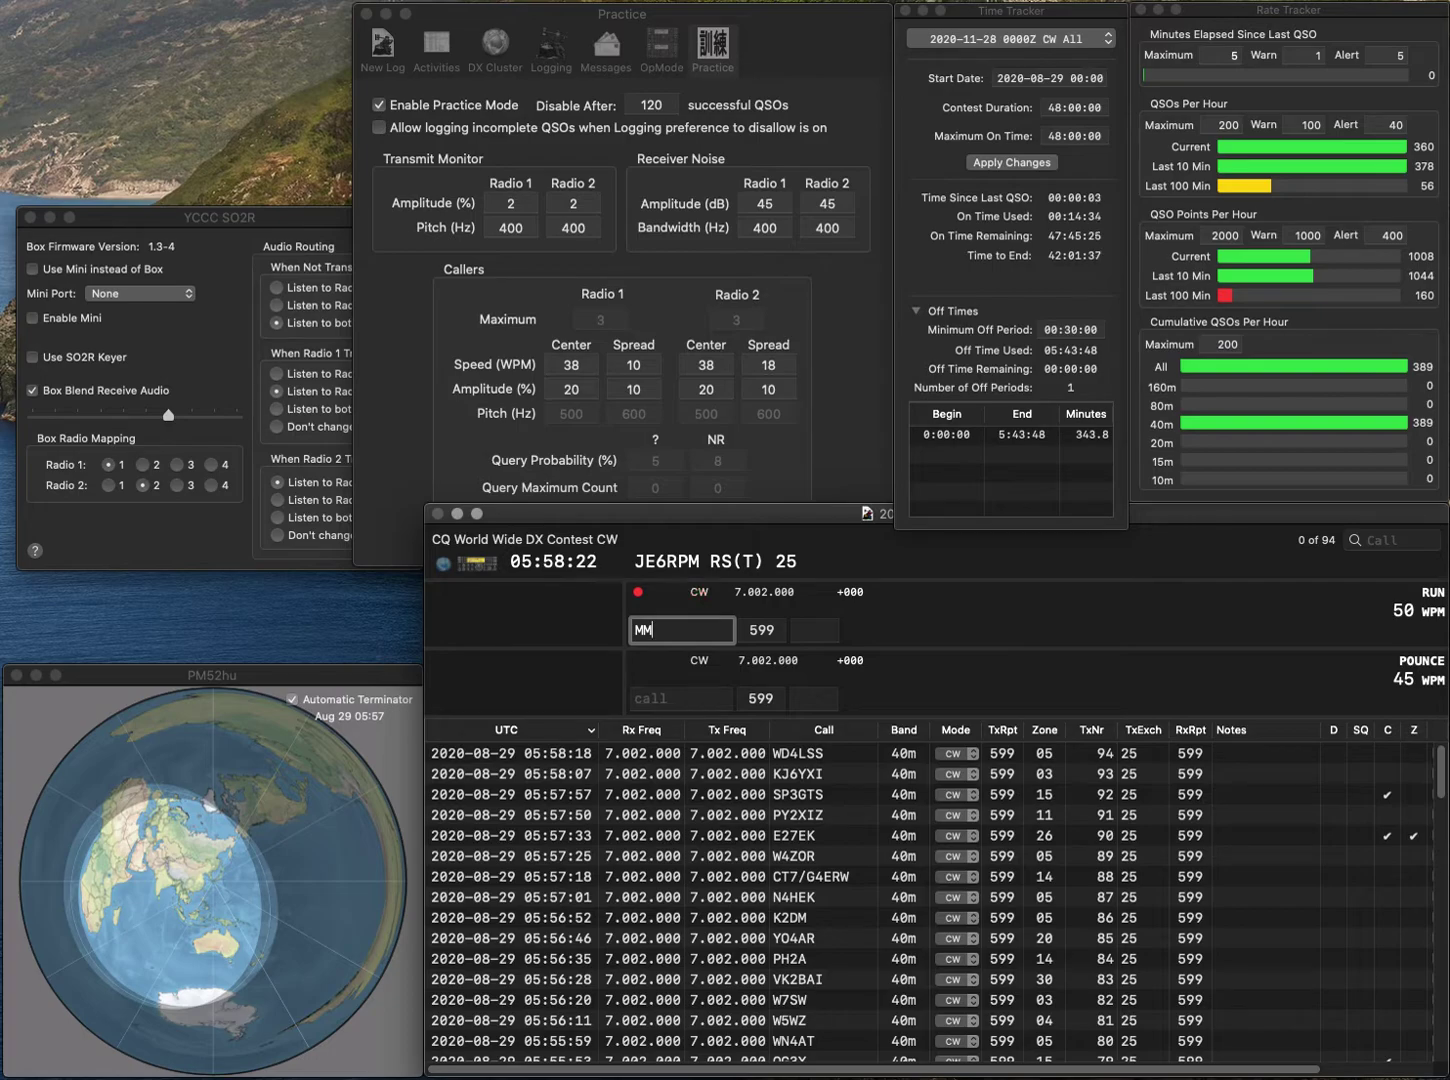
pyautogui.write('6Z')
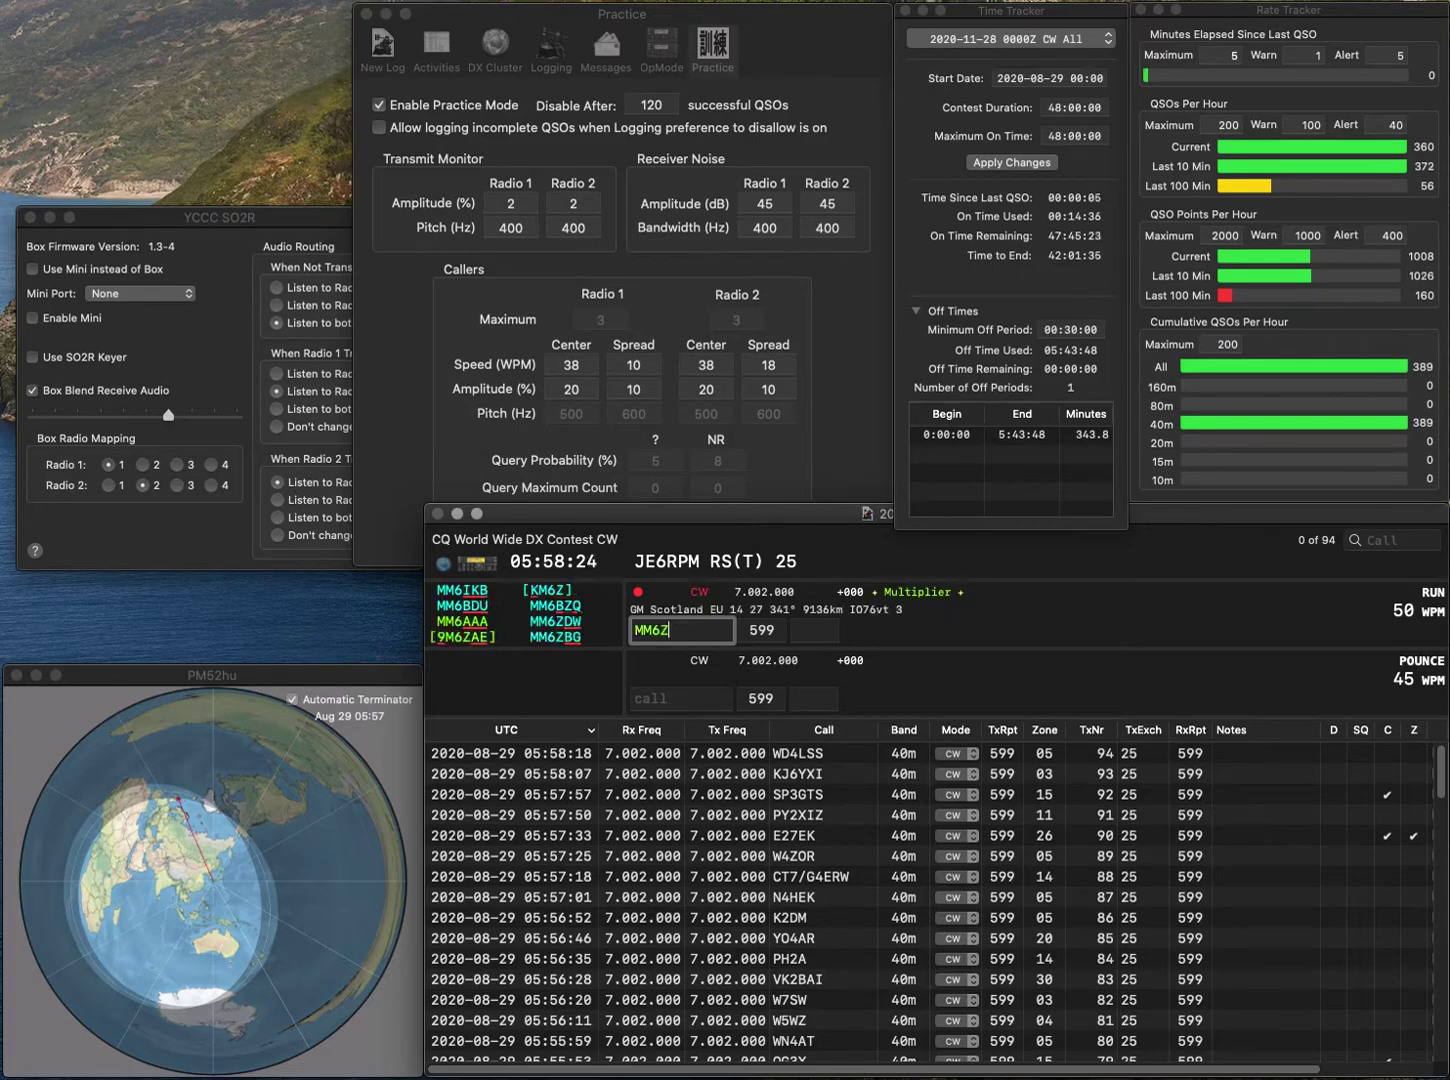
pyautogui.write('DW')
pyautogui.press('space')
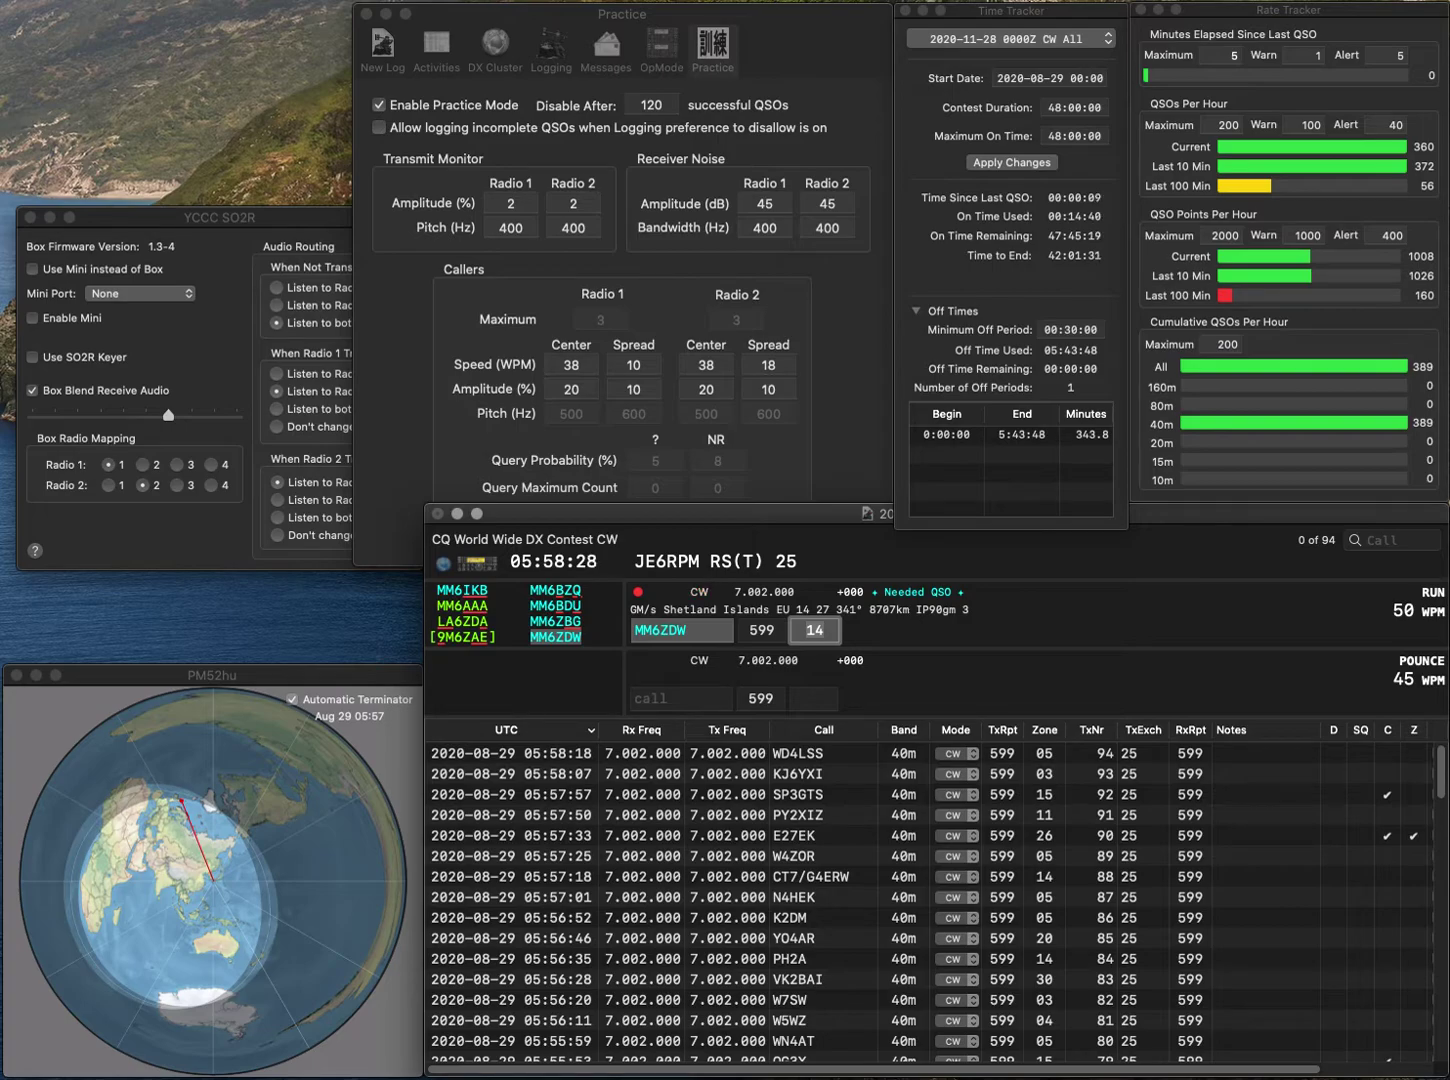
pyautogui.press('Return')
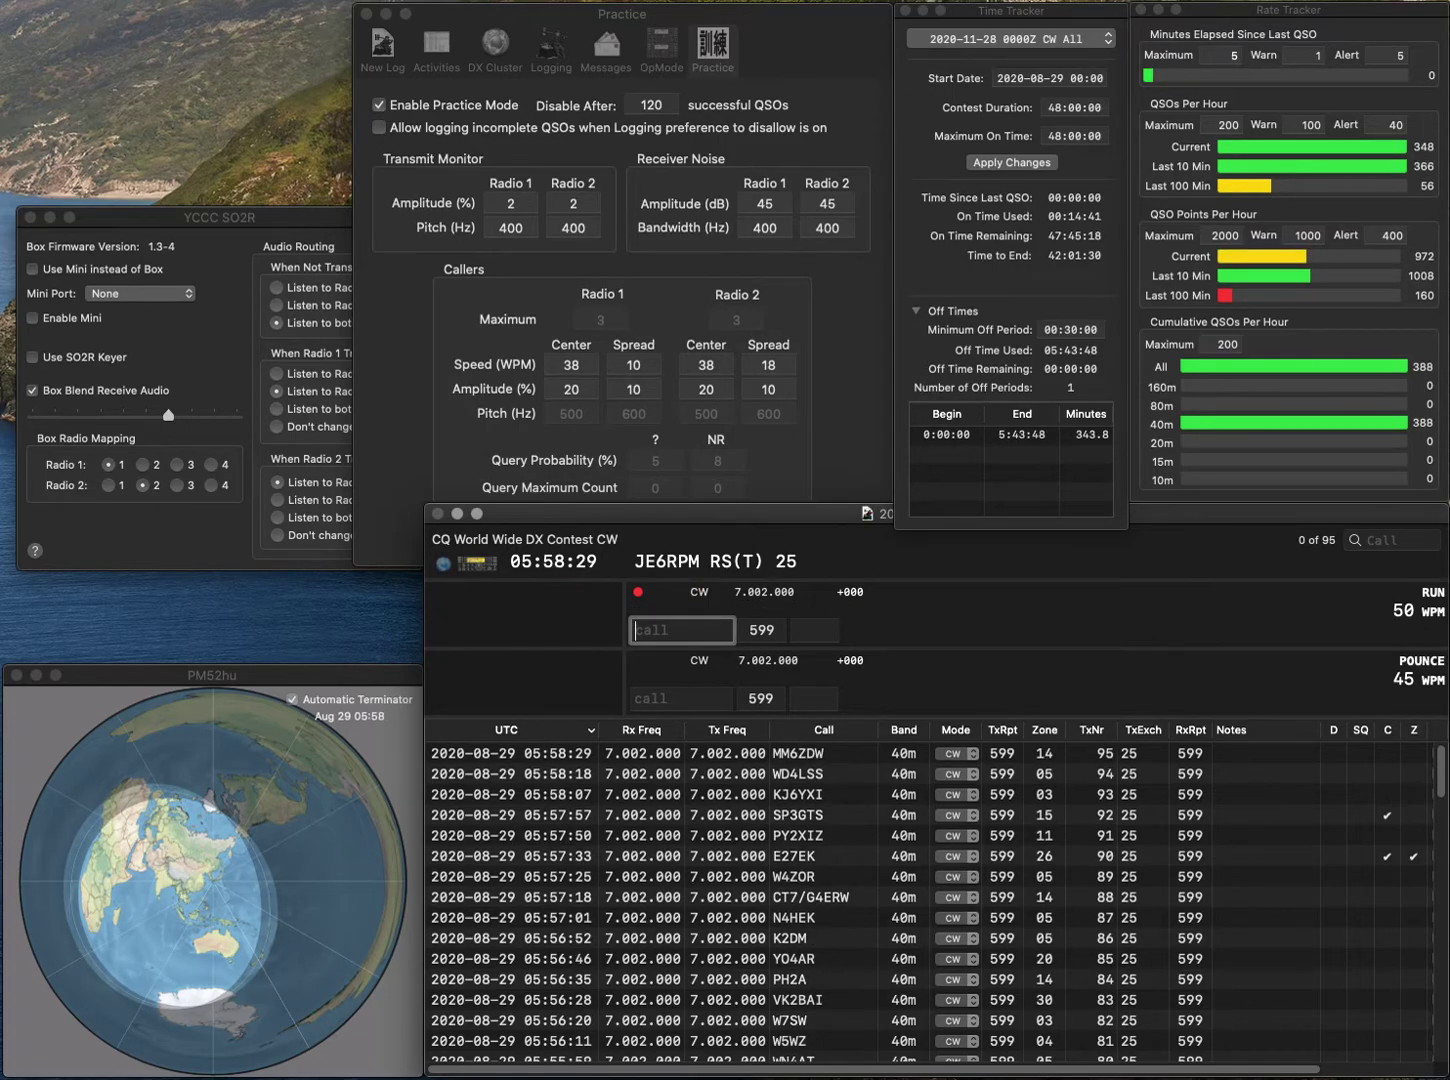
pyautogui.write('G4AF')
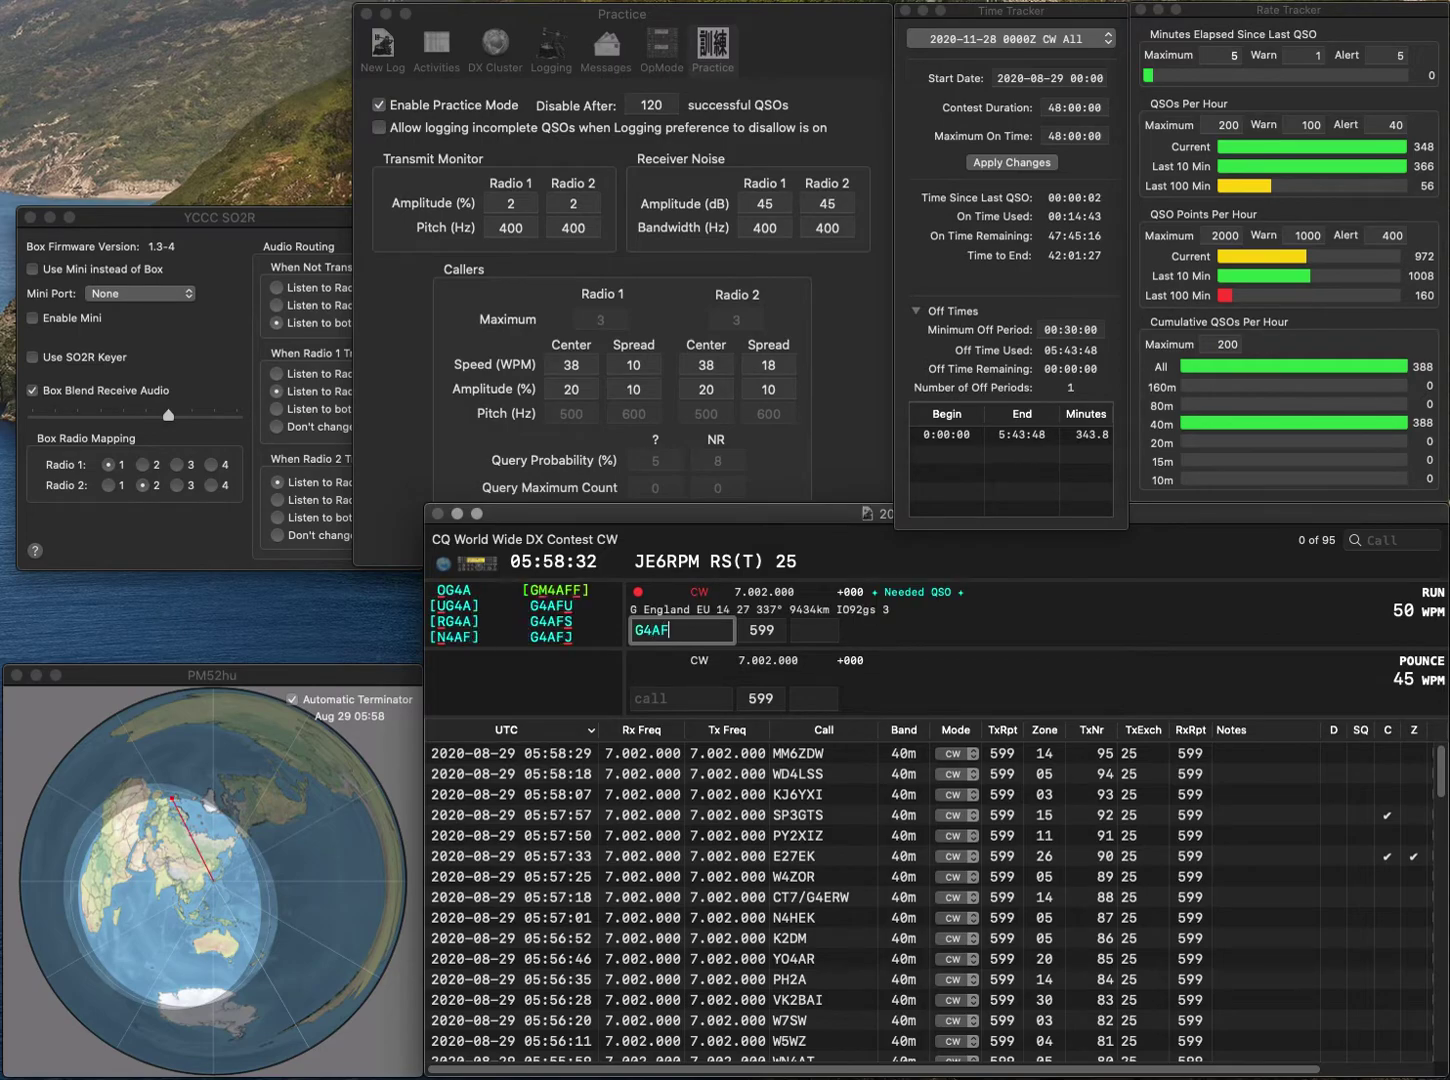
pyautogui.write('S')
pyautogui.press('Return')
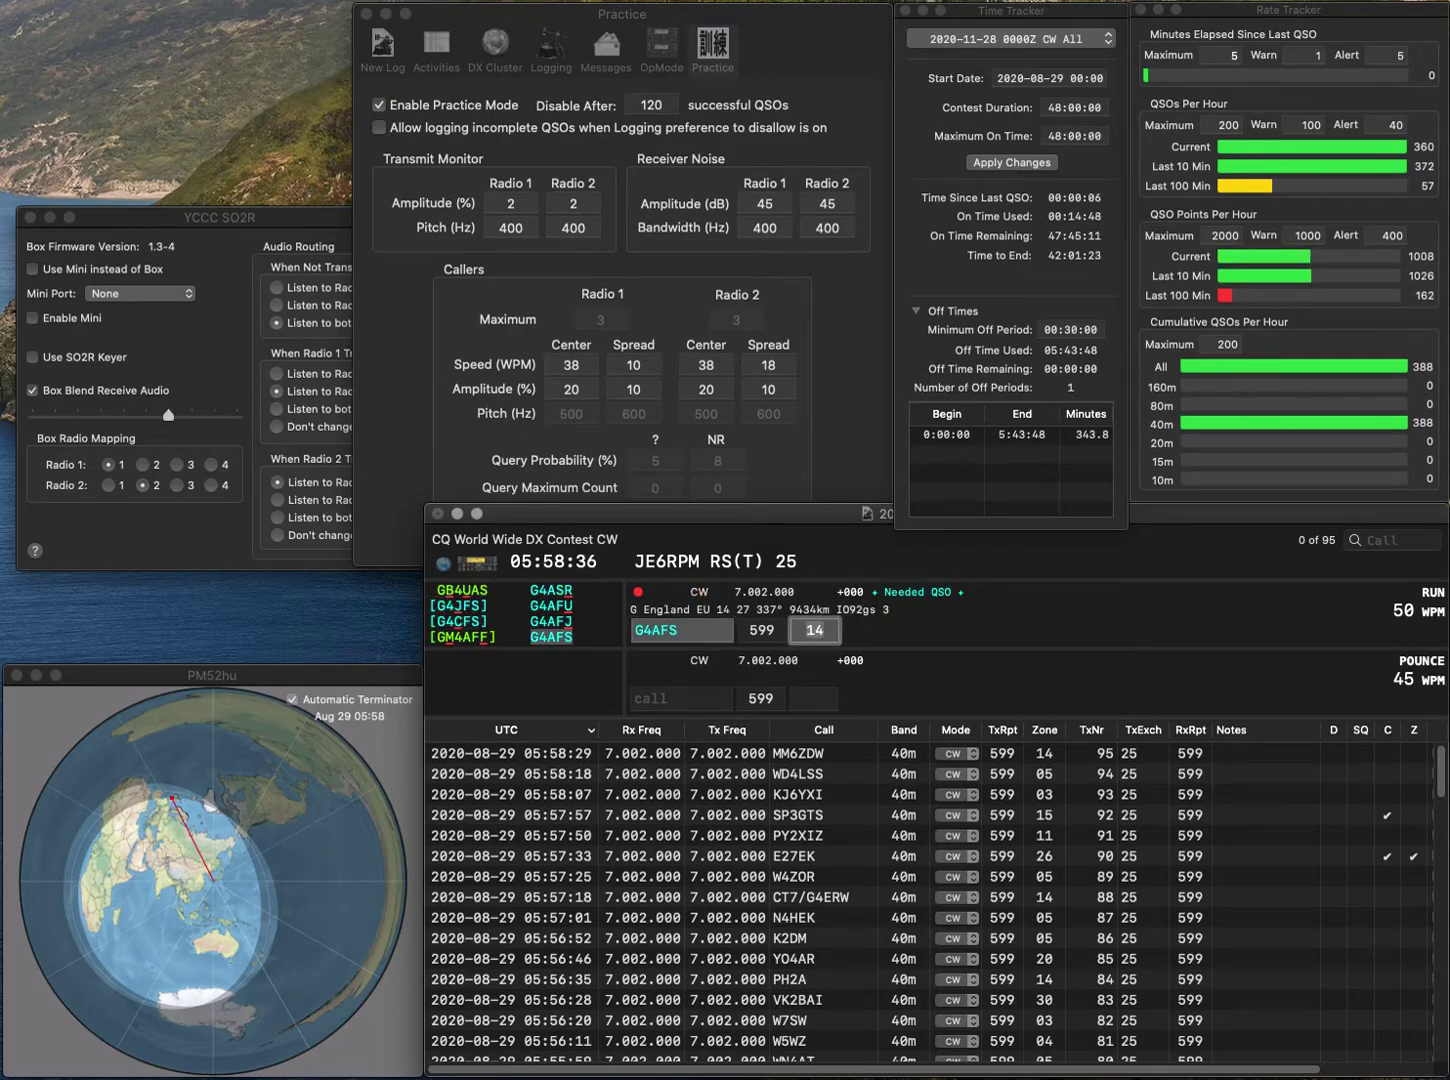
pyautogui.press('Return')
# - Copy the next run-radio caller as WO7A, correct the call to WO7U, and log it in zone 03 with report 599
pyautogui.write('WO7A')
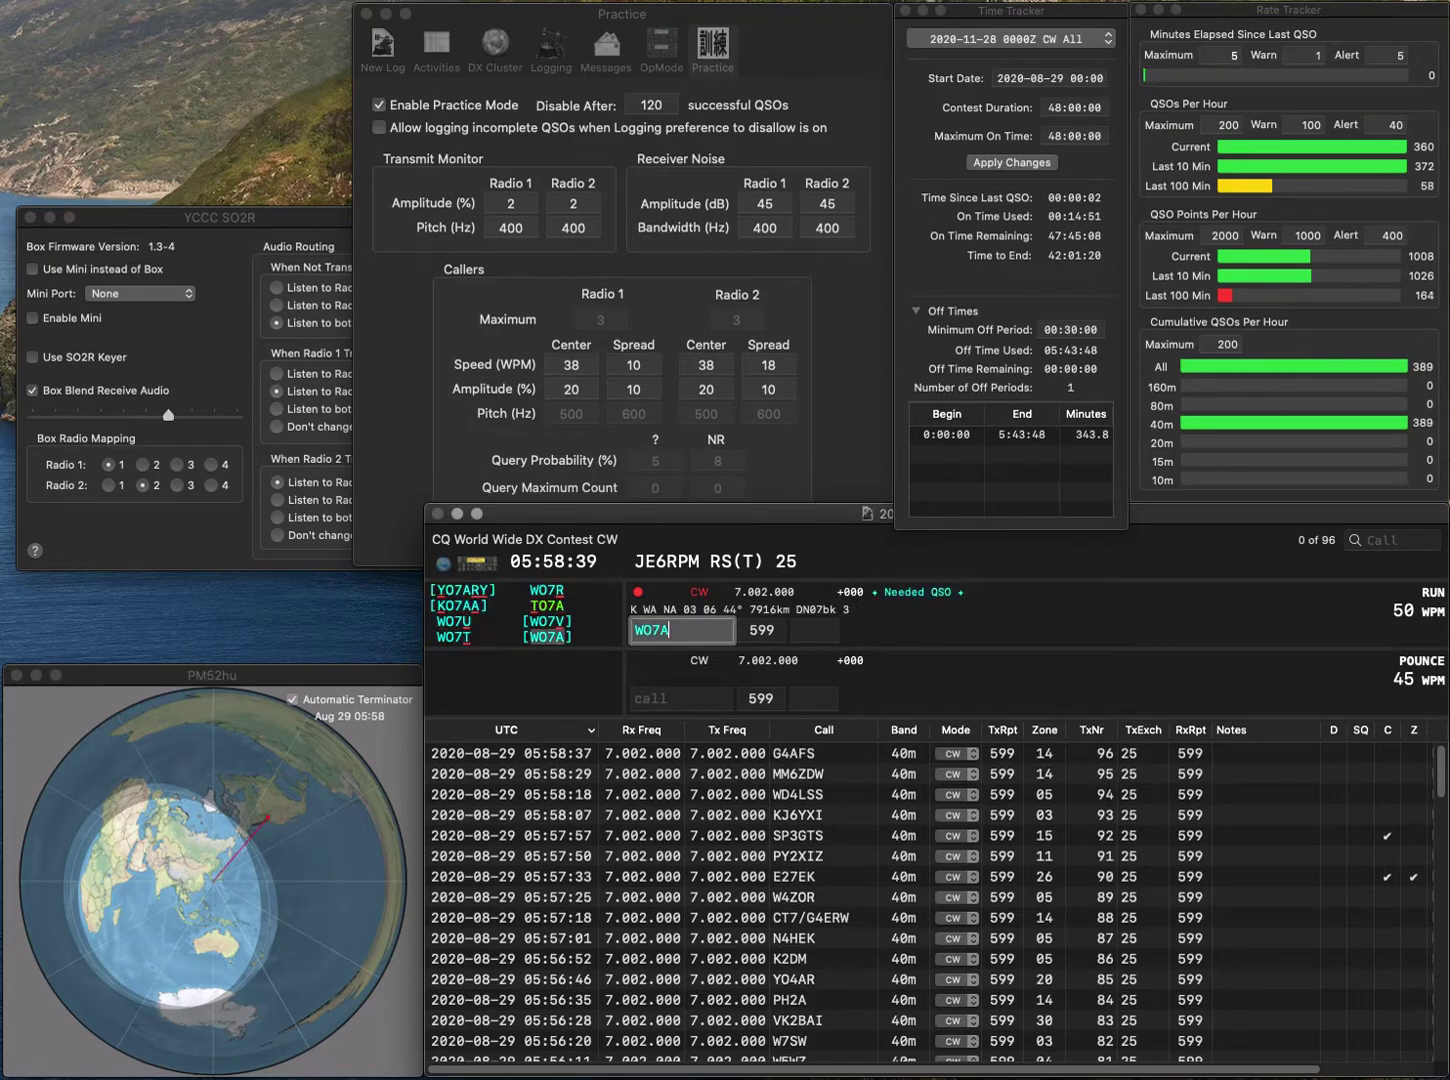
pyautogui.press('Return')
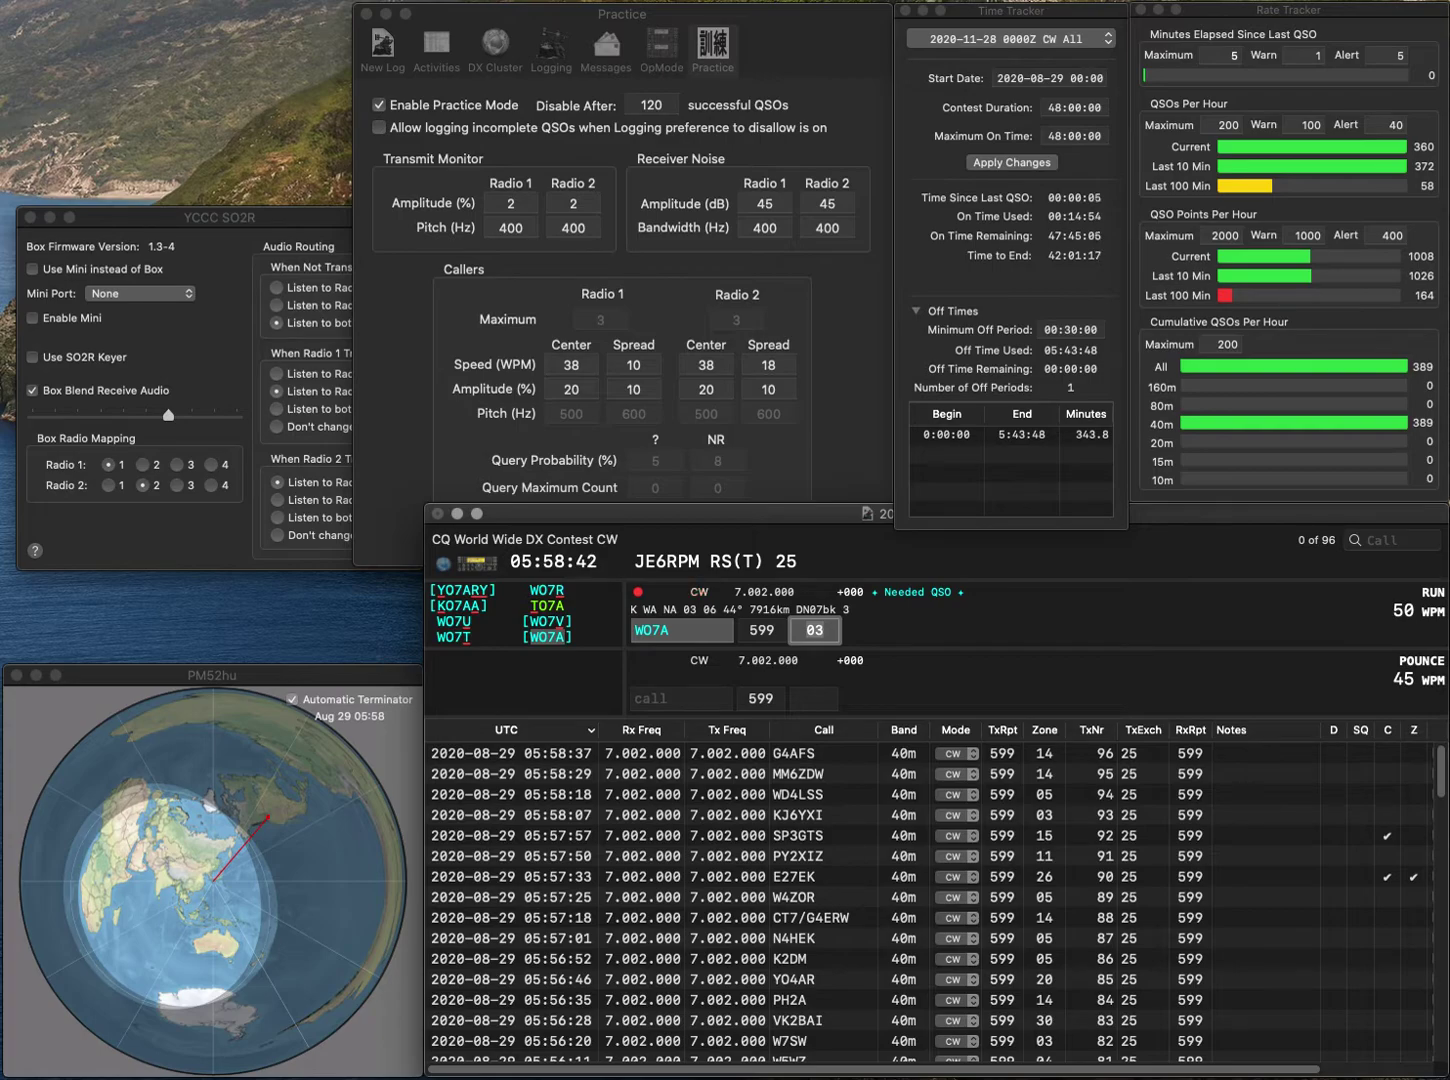
pyautogui.hotkey('shift', 'Tab')
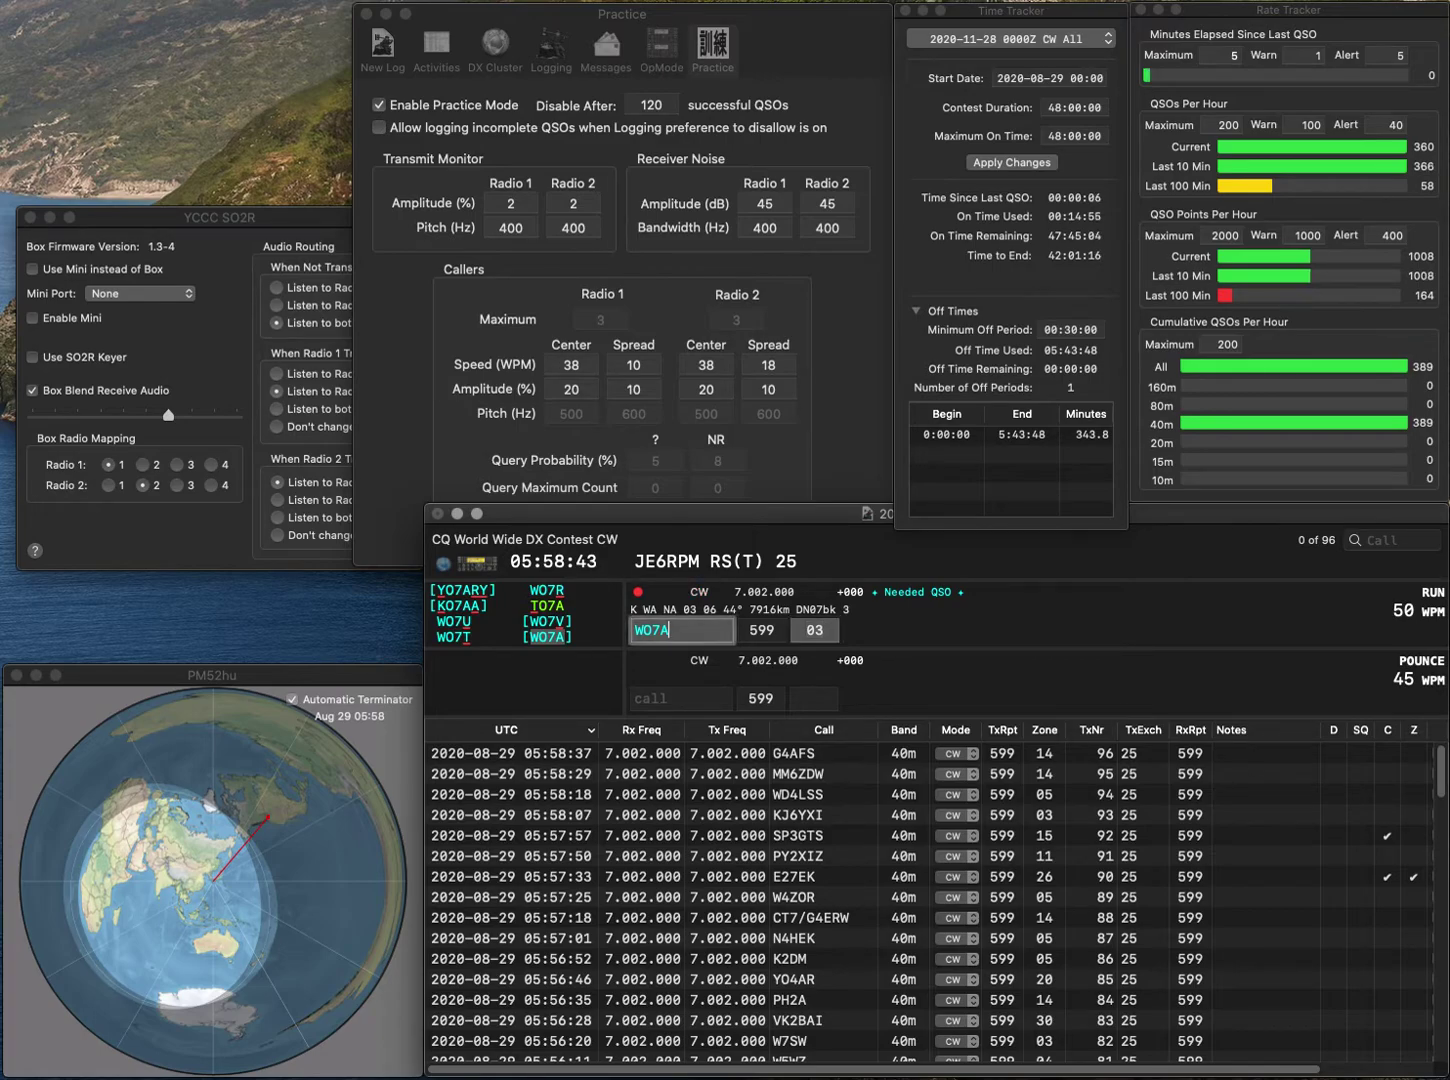
pyautogui.write('WO7U')
pyautogui.press('Tab')
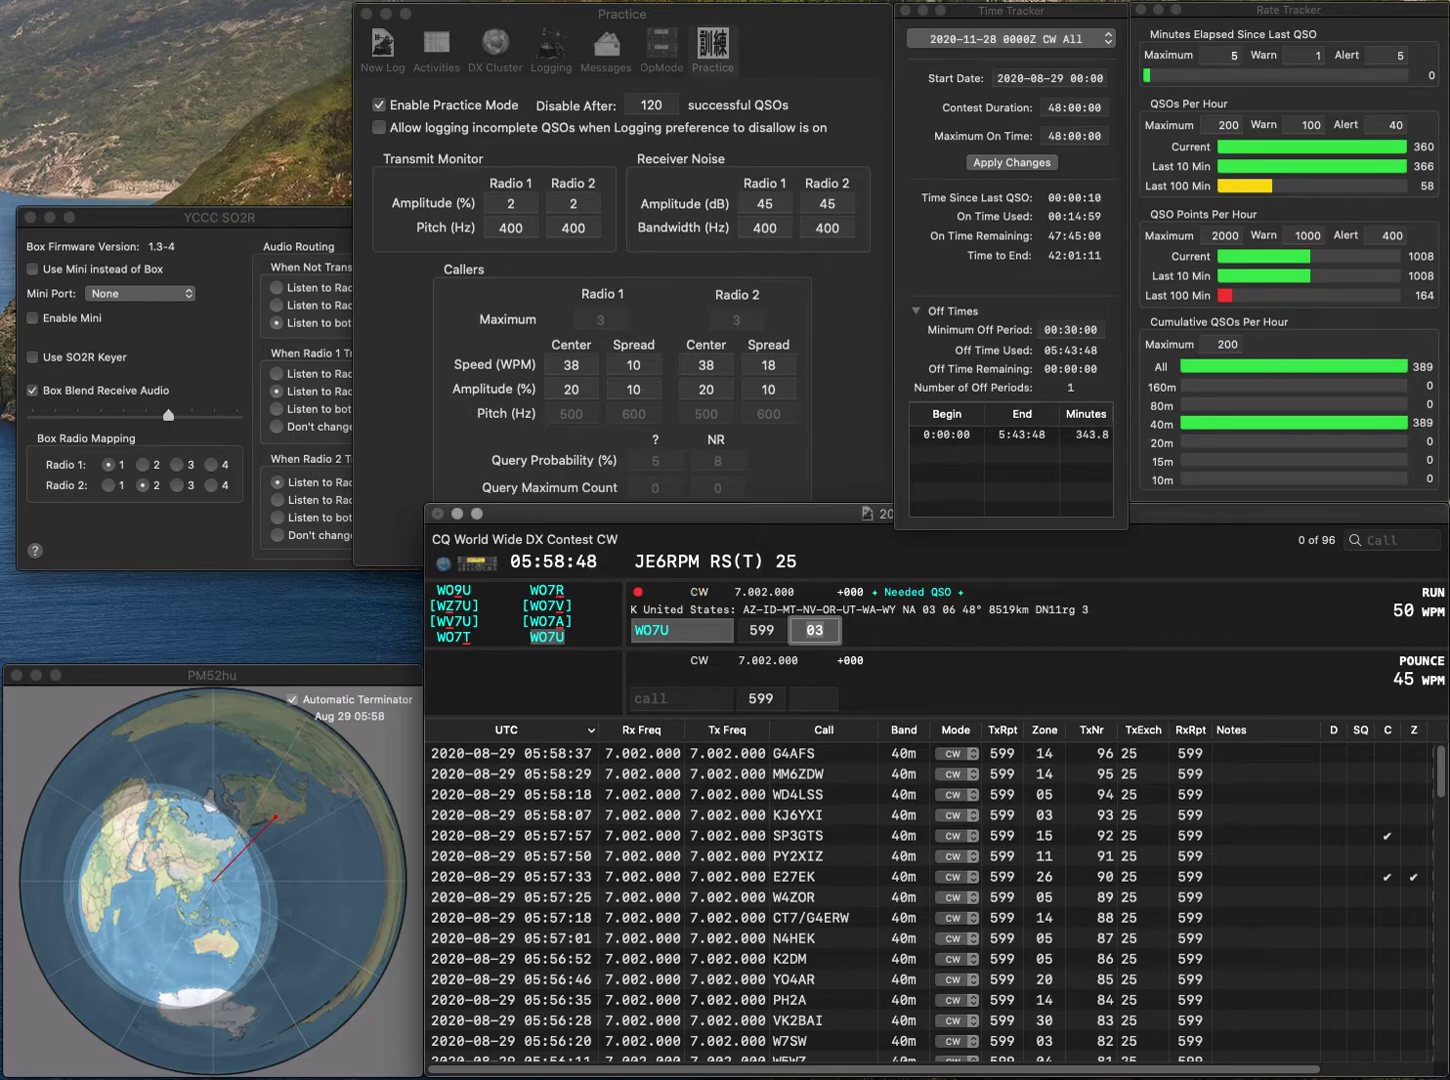
pyautogui.press('Return')
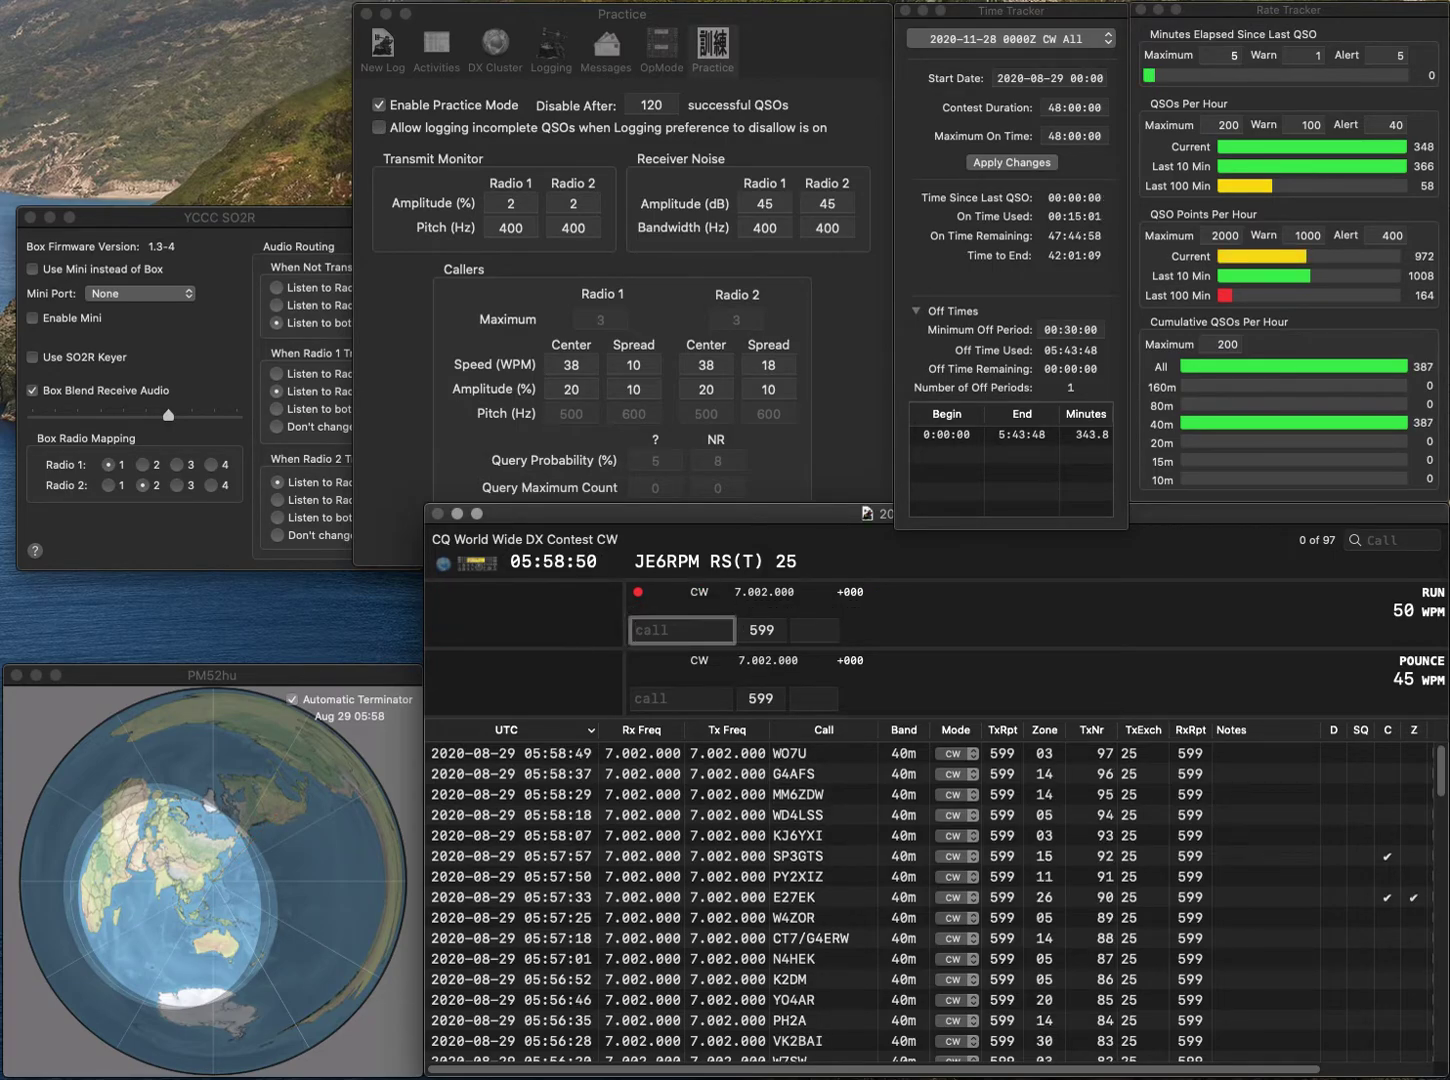
pyautogui.write('IK4E')
pyautogui.press('BackSpace')
pyautogui.write('CT')
pyautogui.press('Left')
pyautogui.press('Left')
pyautogui.write('D')
pyautogui.press('Return')
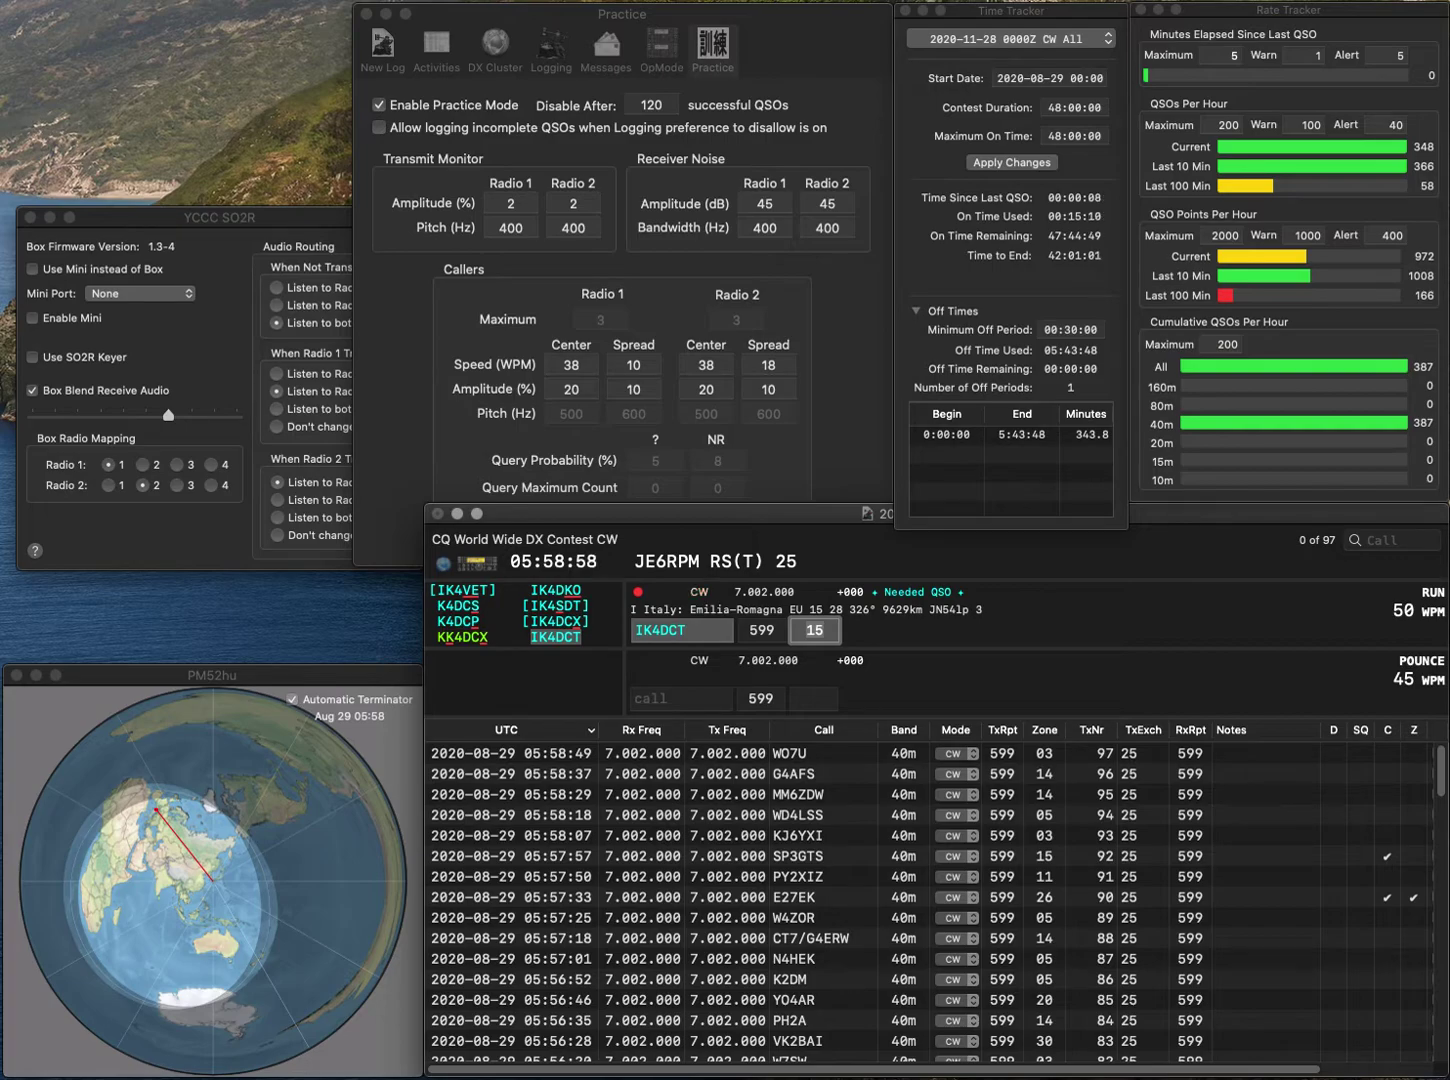
pyautogui.press('Return')
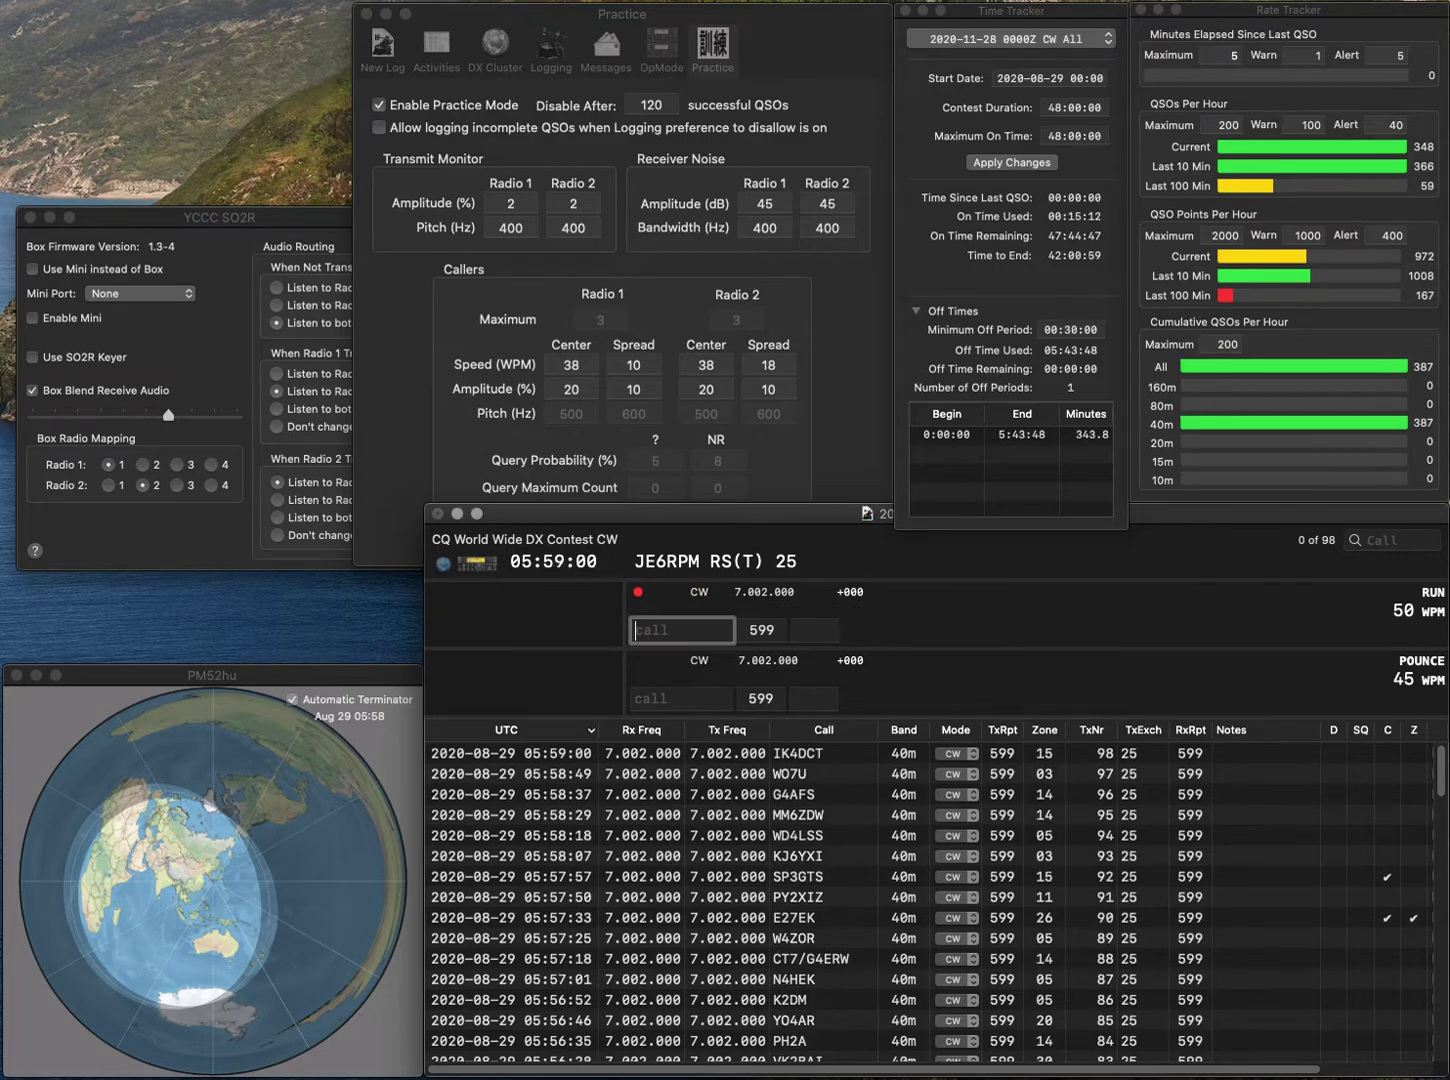
pyautogui.write('UA9AU')
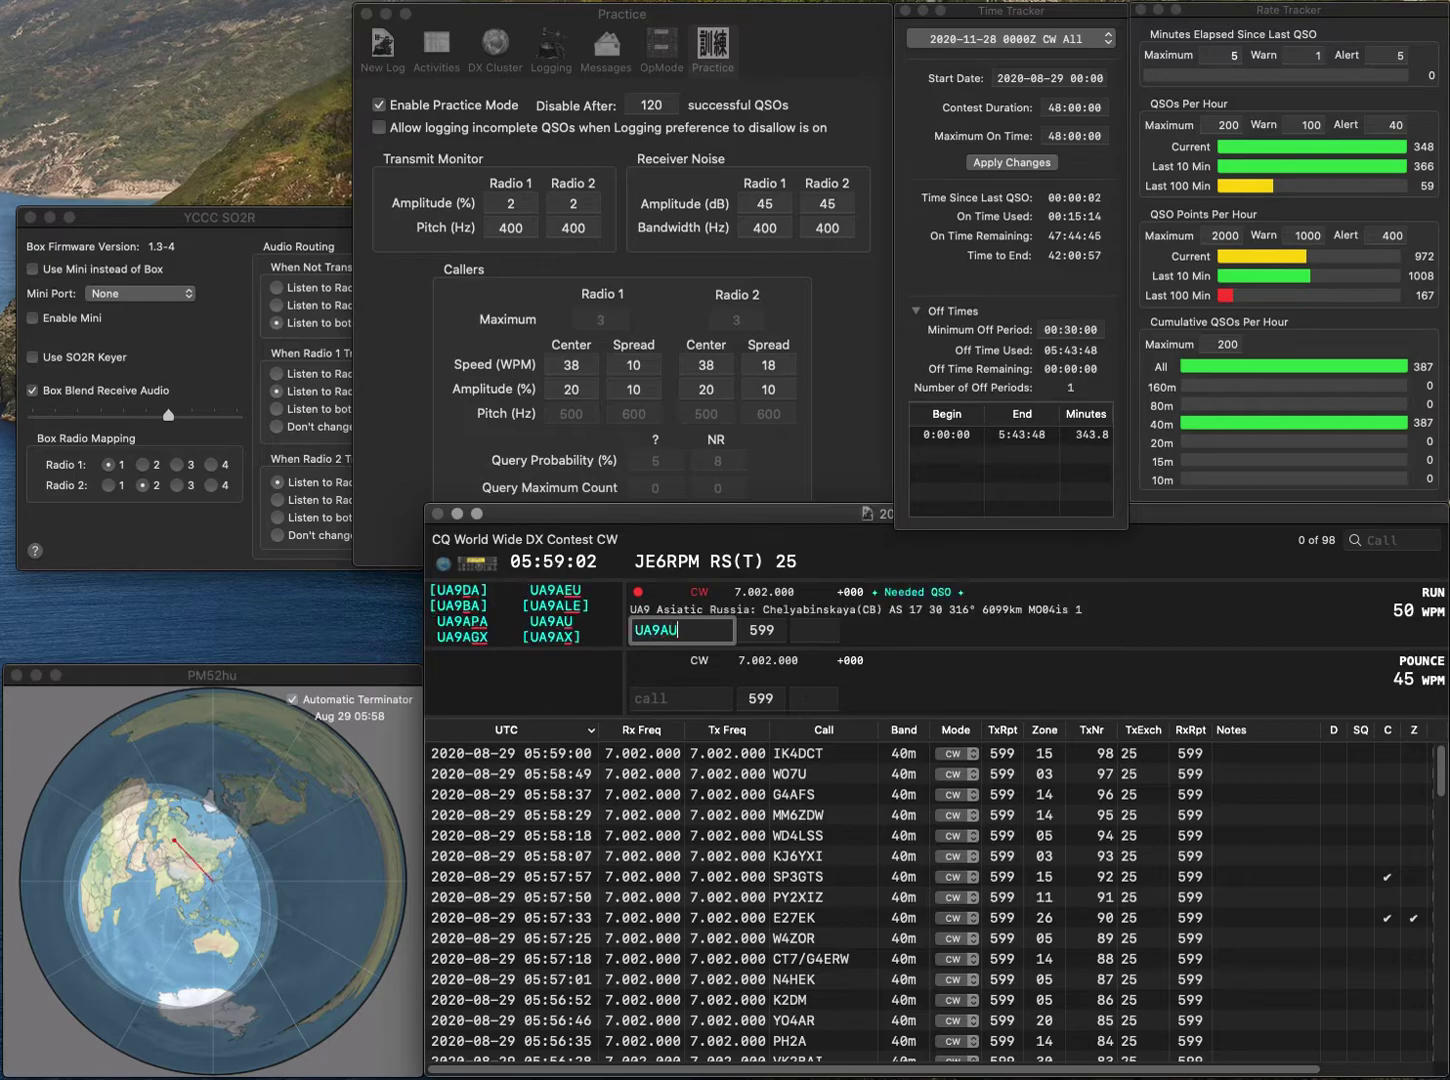
pyautogui.press('Return')
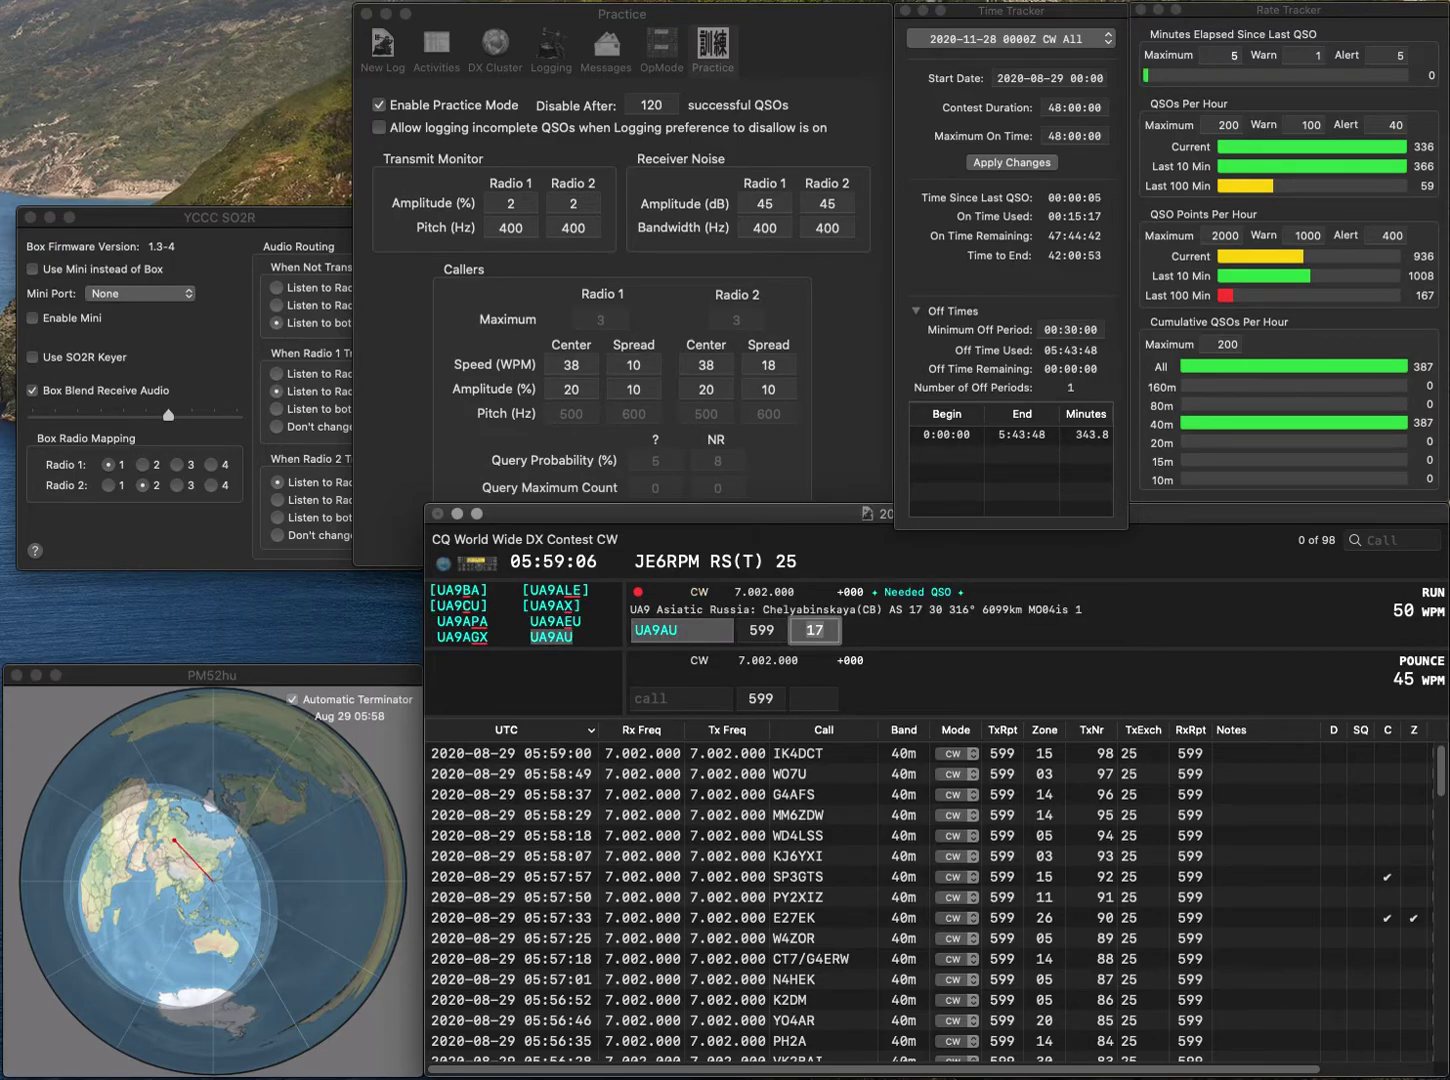
pyautogui.press('Return')
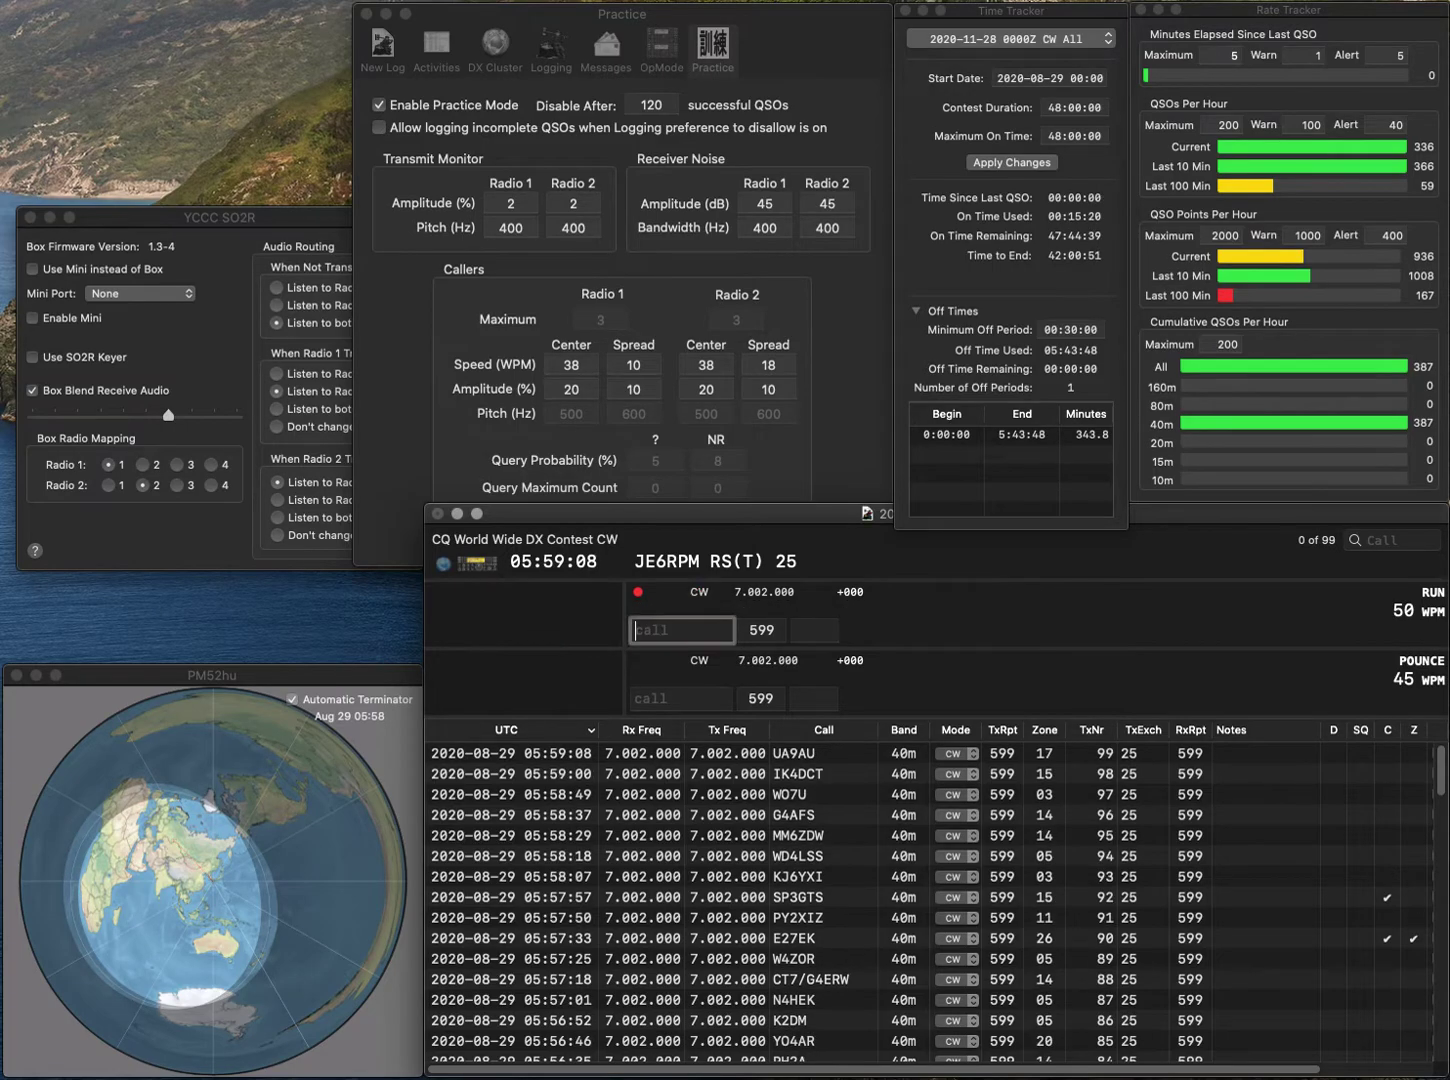
pyautogui.write('LT7F')
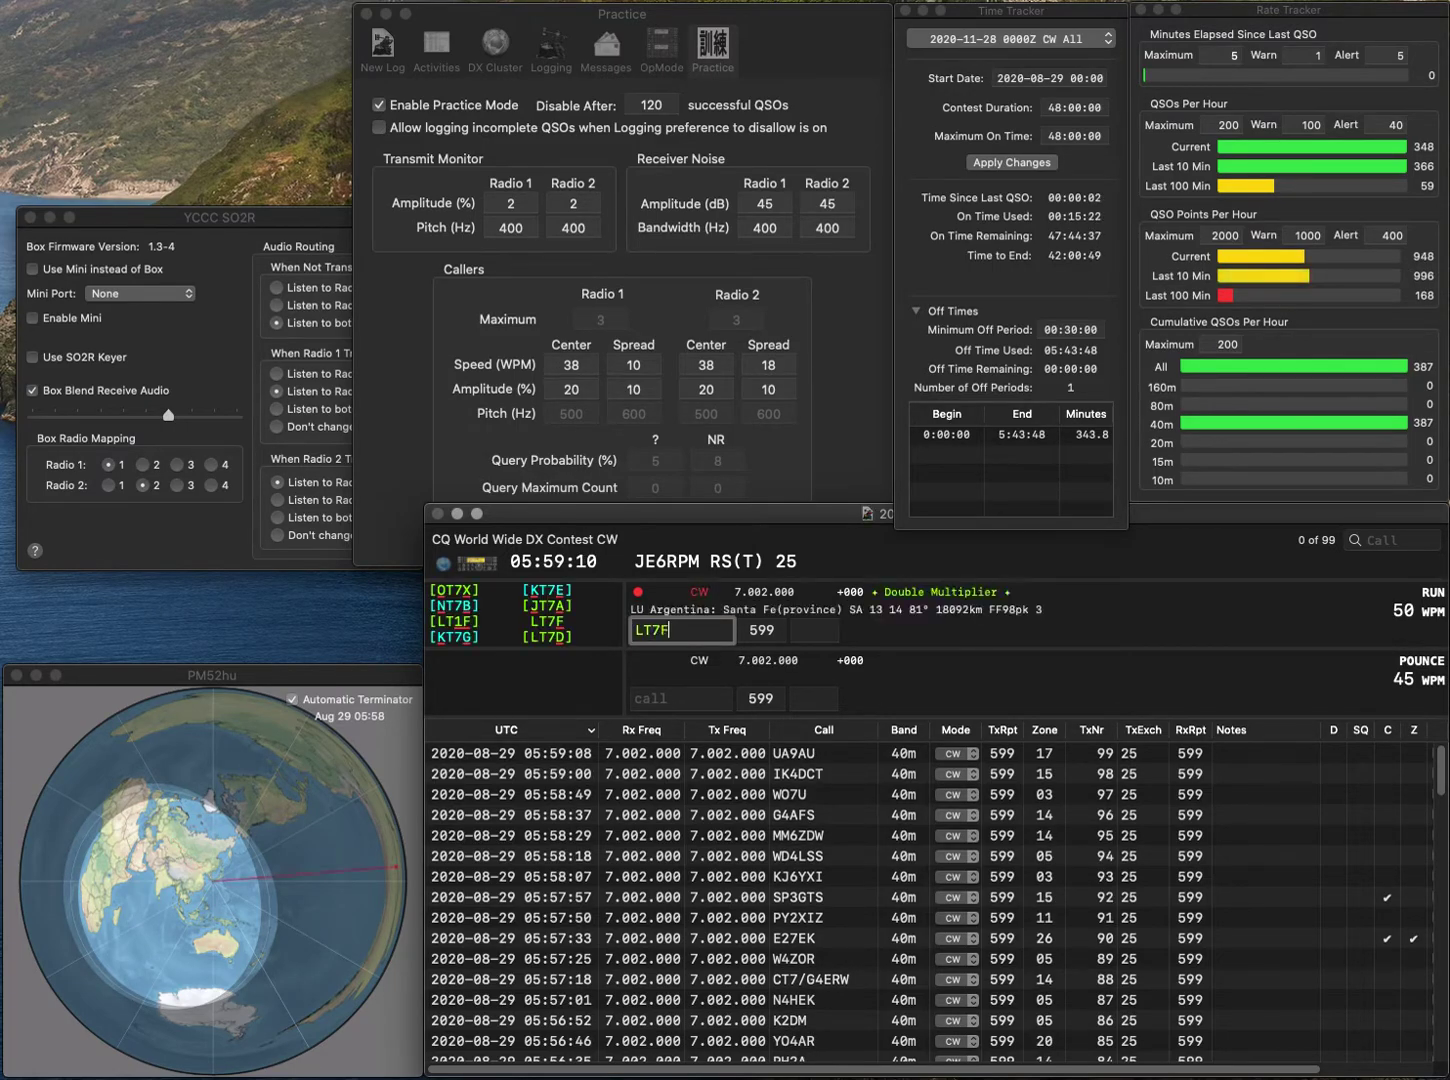
pyautogui.press('Return')
pyautogui.click(680, 629)
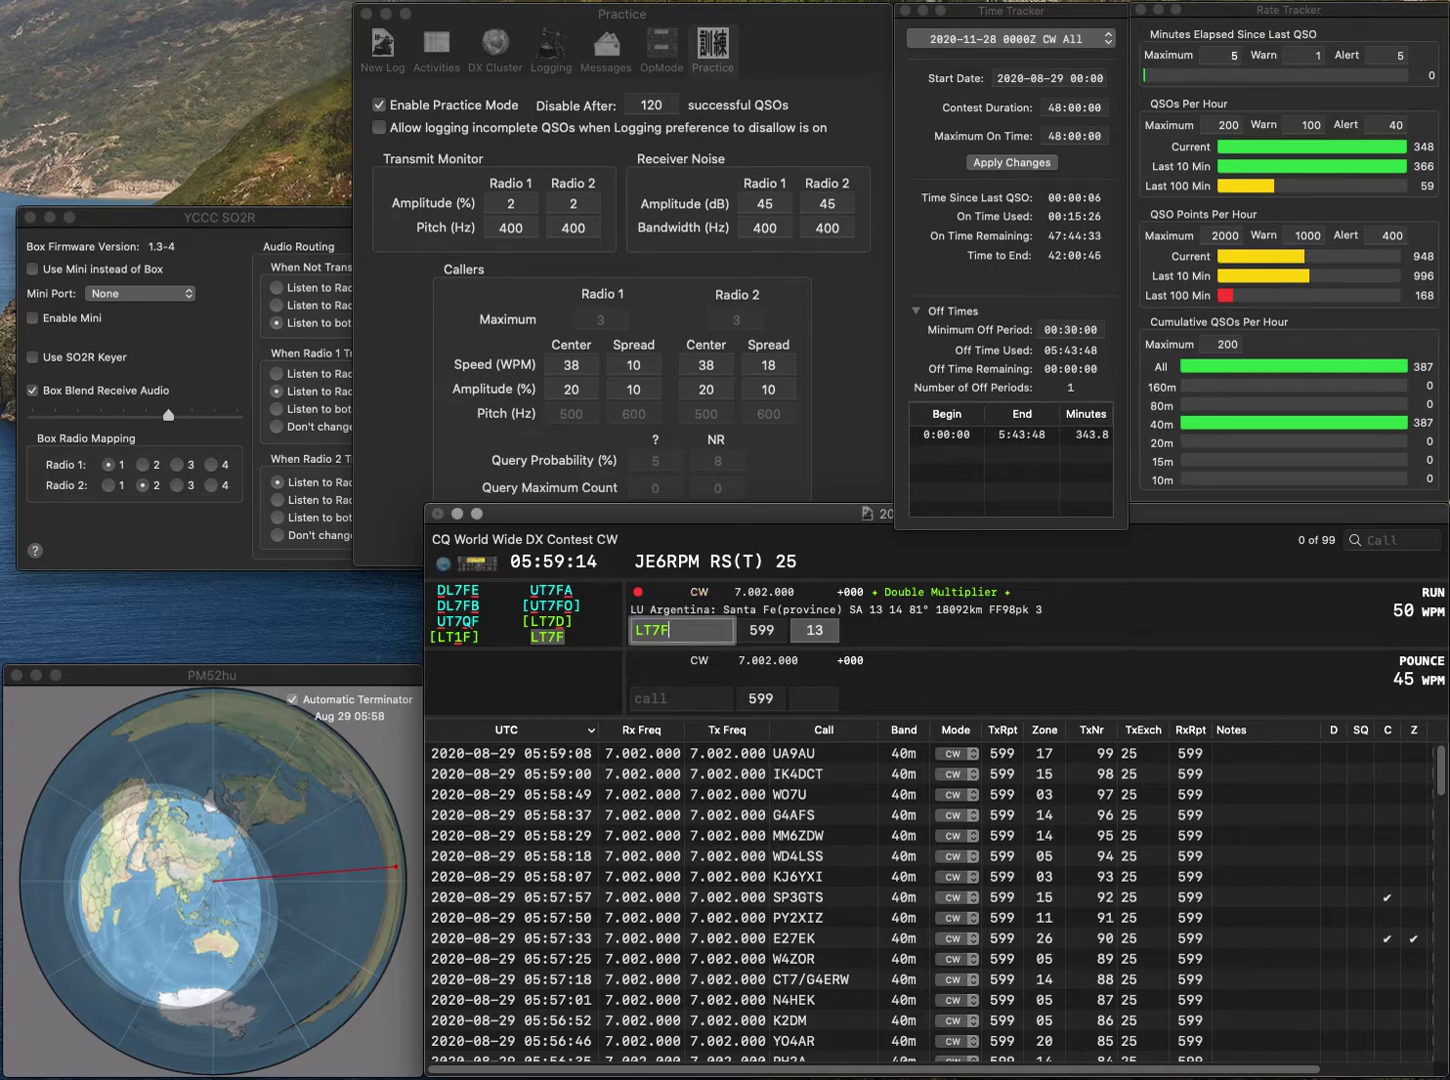
pyautogui.press('Return')
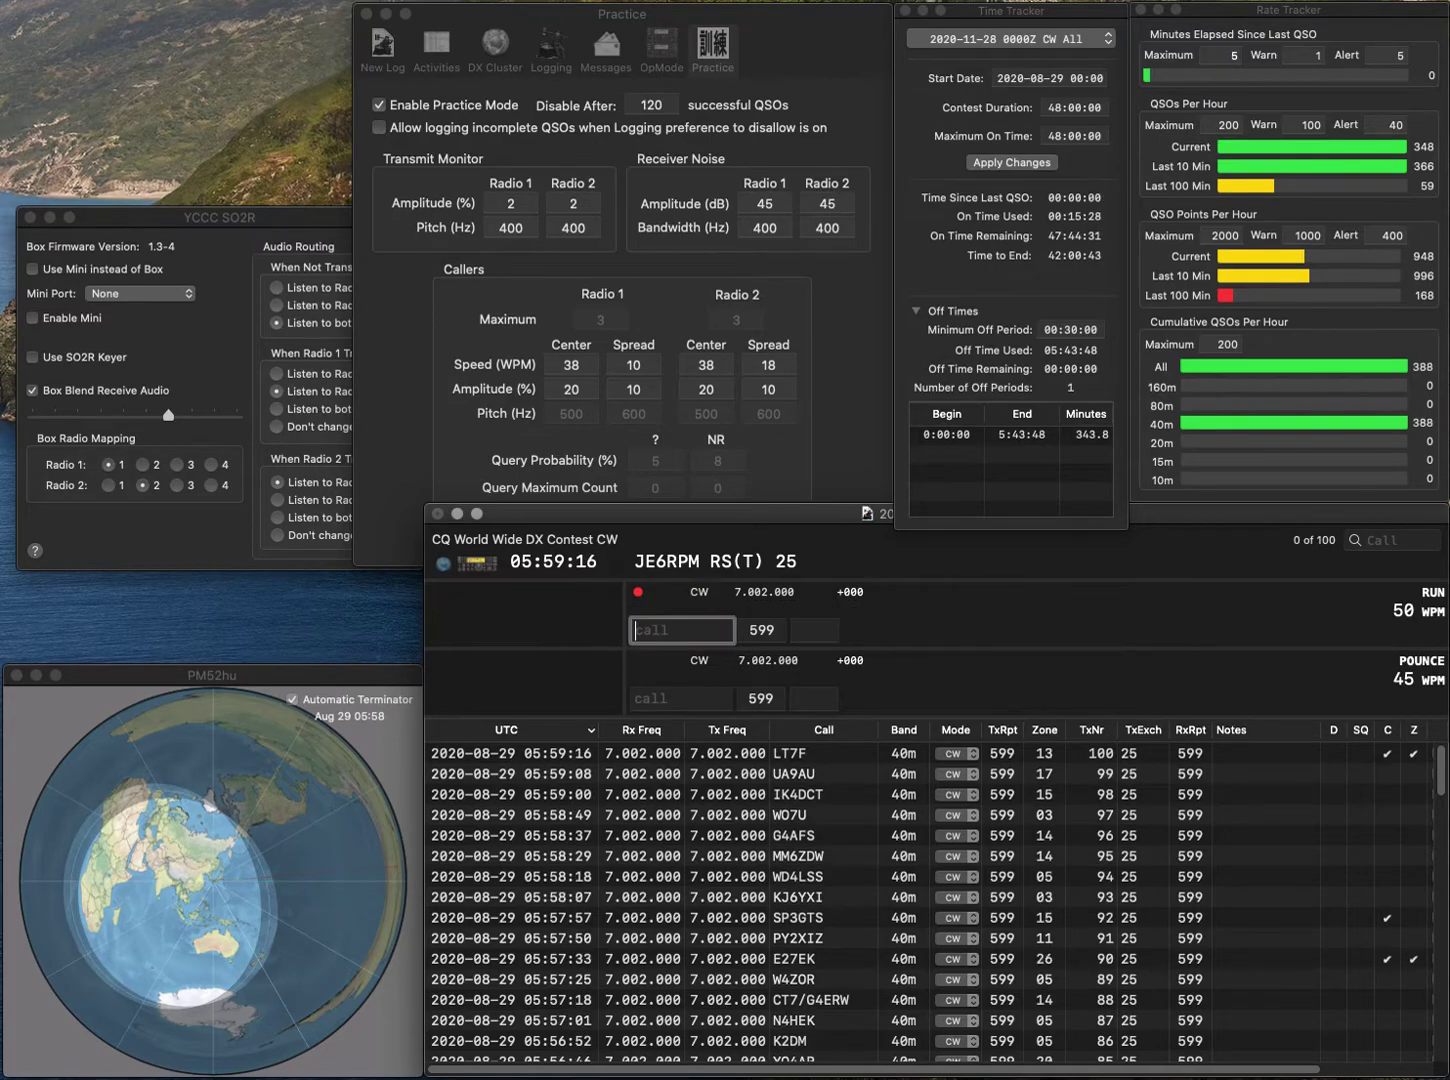
pyautogui.write('K8TS')
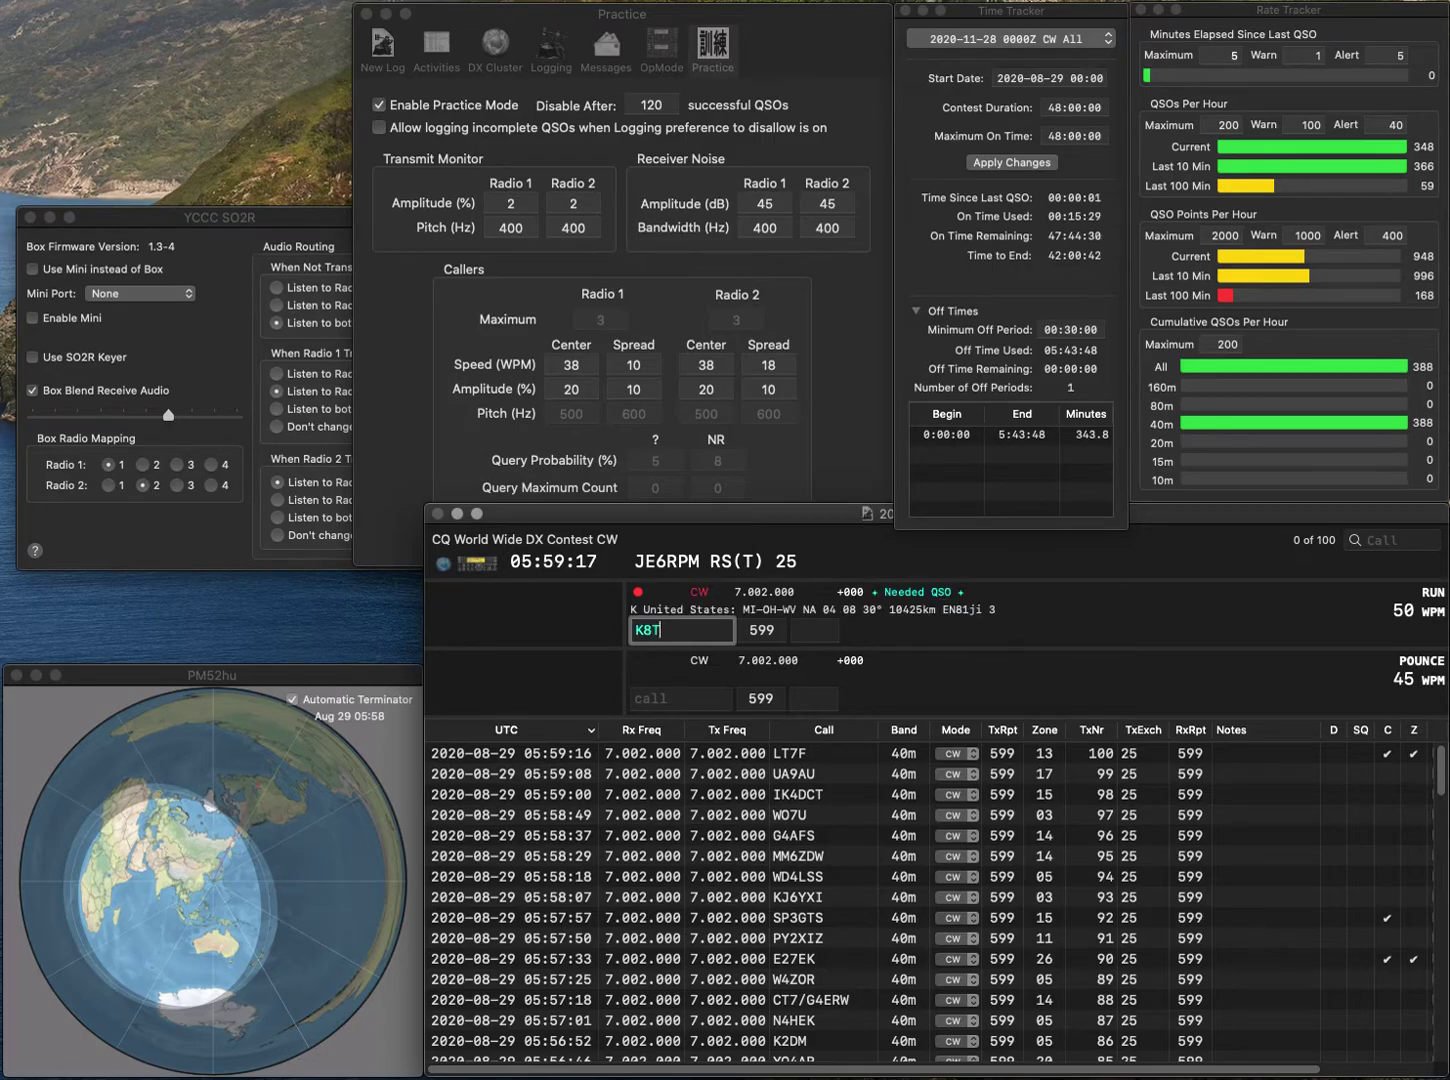
pyautogui.press('Return')
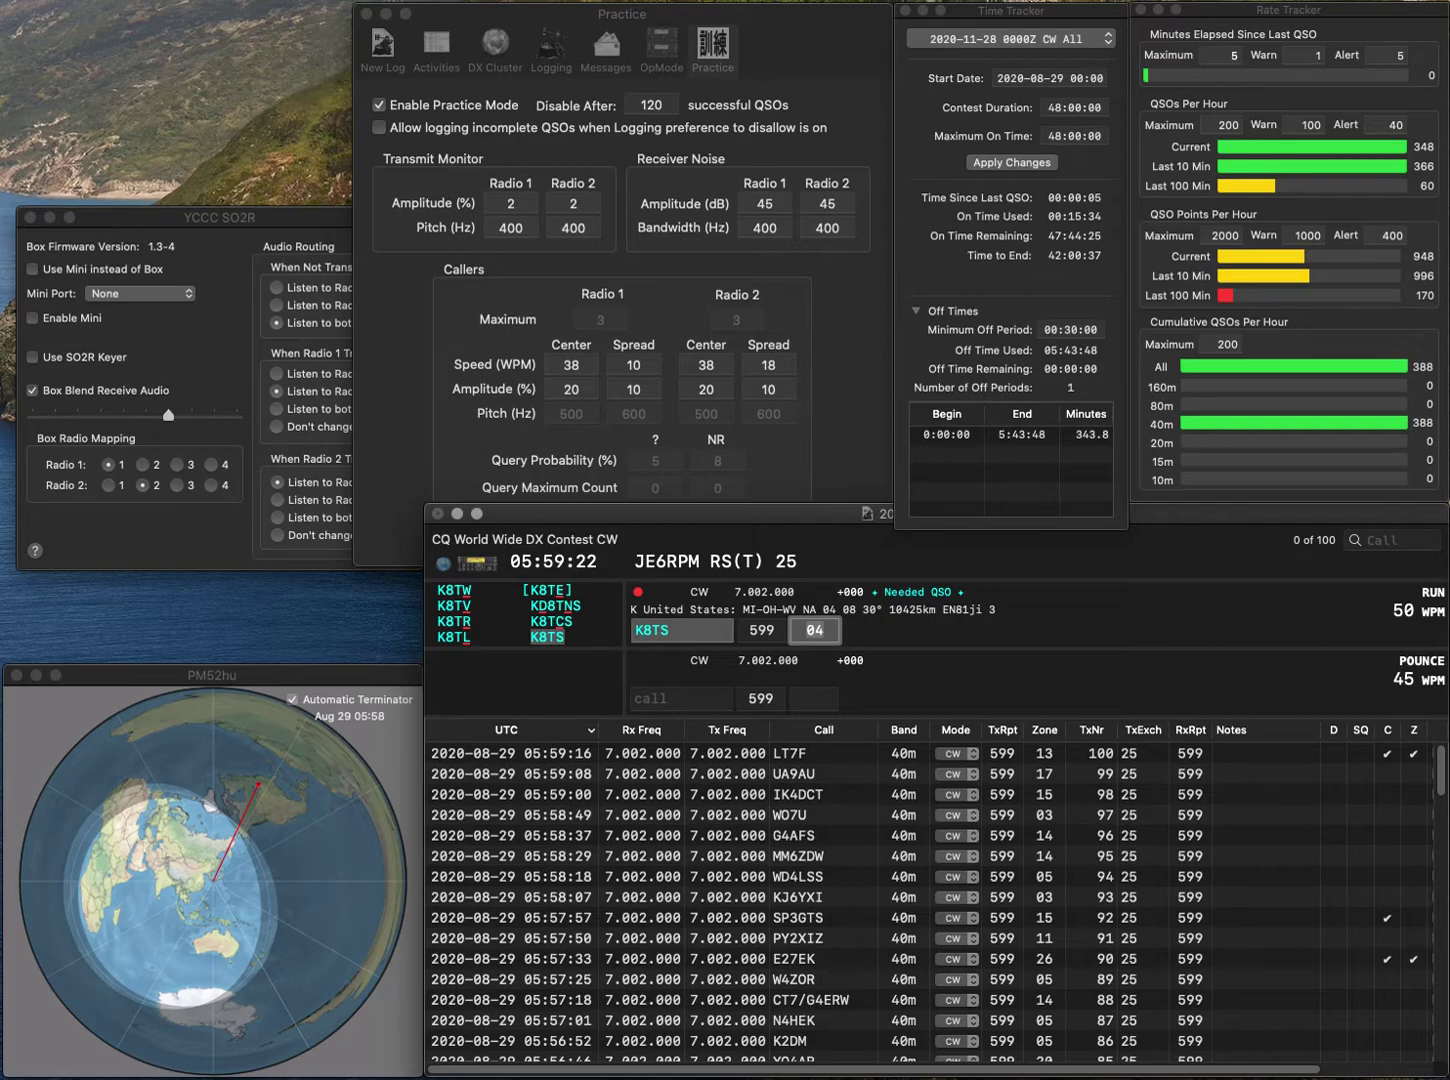
pyautogui.press('Return')
pyautogui.write('AI')
pyautogui.press('BackSpace')
pyautogui.write('E7AA')
pyautogui.press('Return')
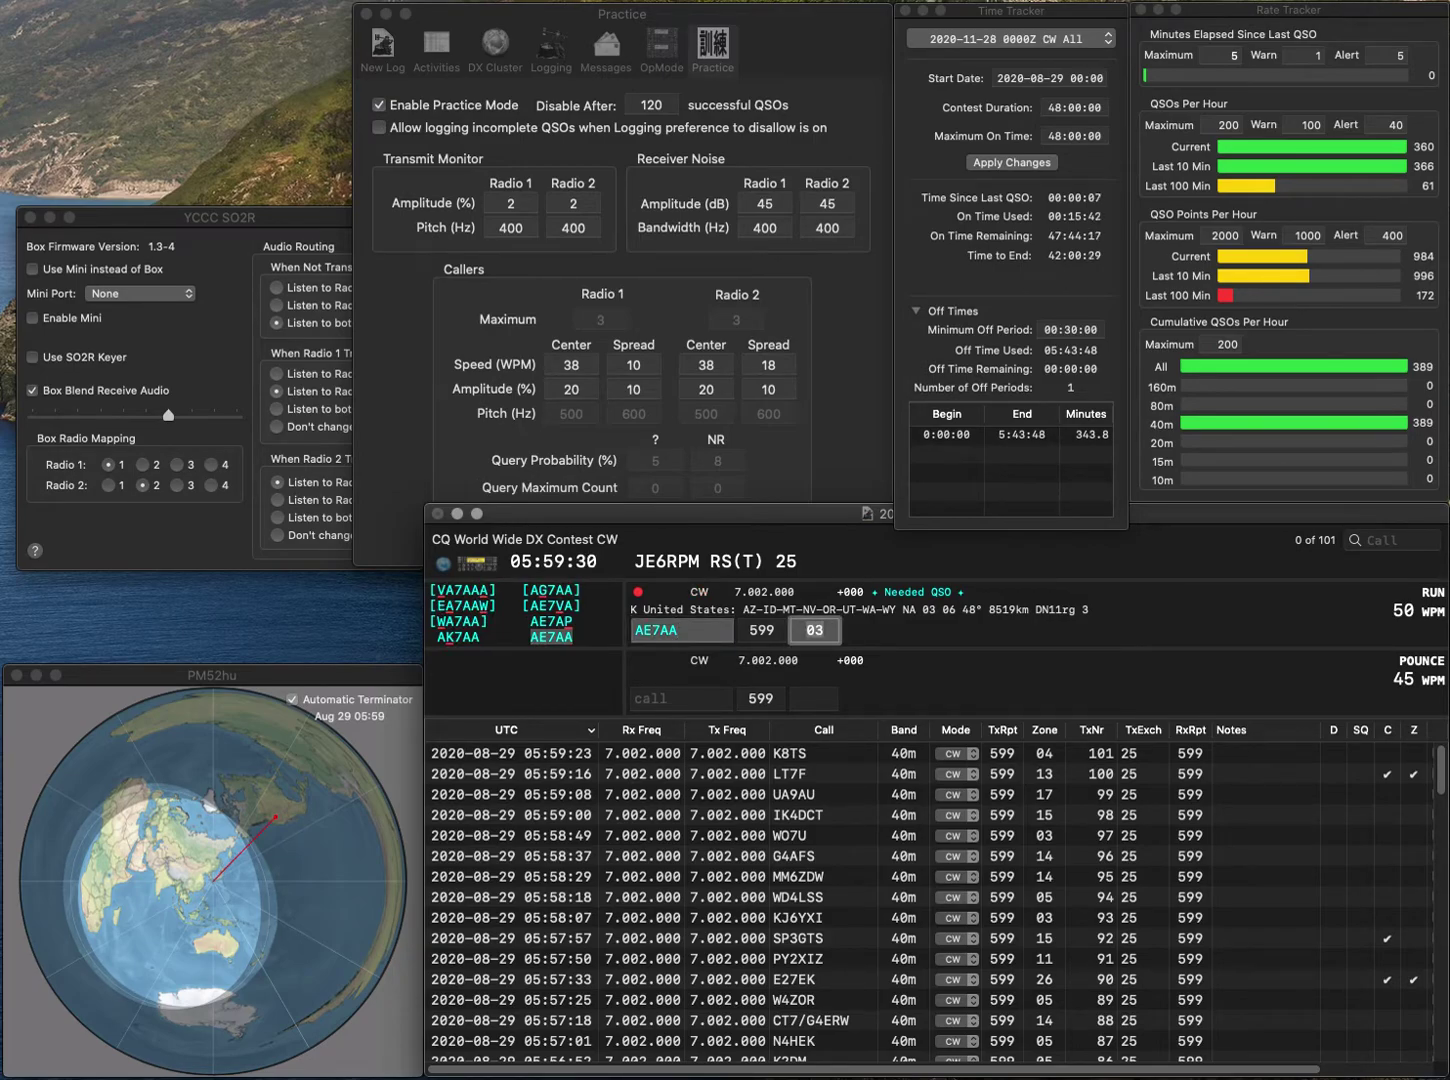
pyautogui.press('Return')
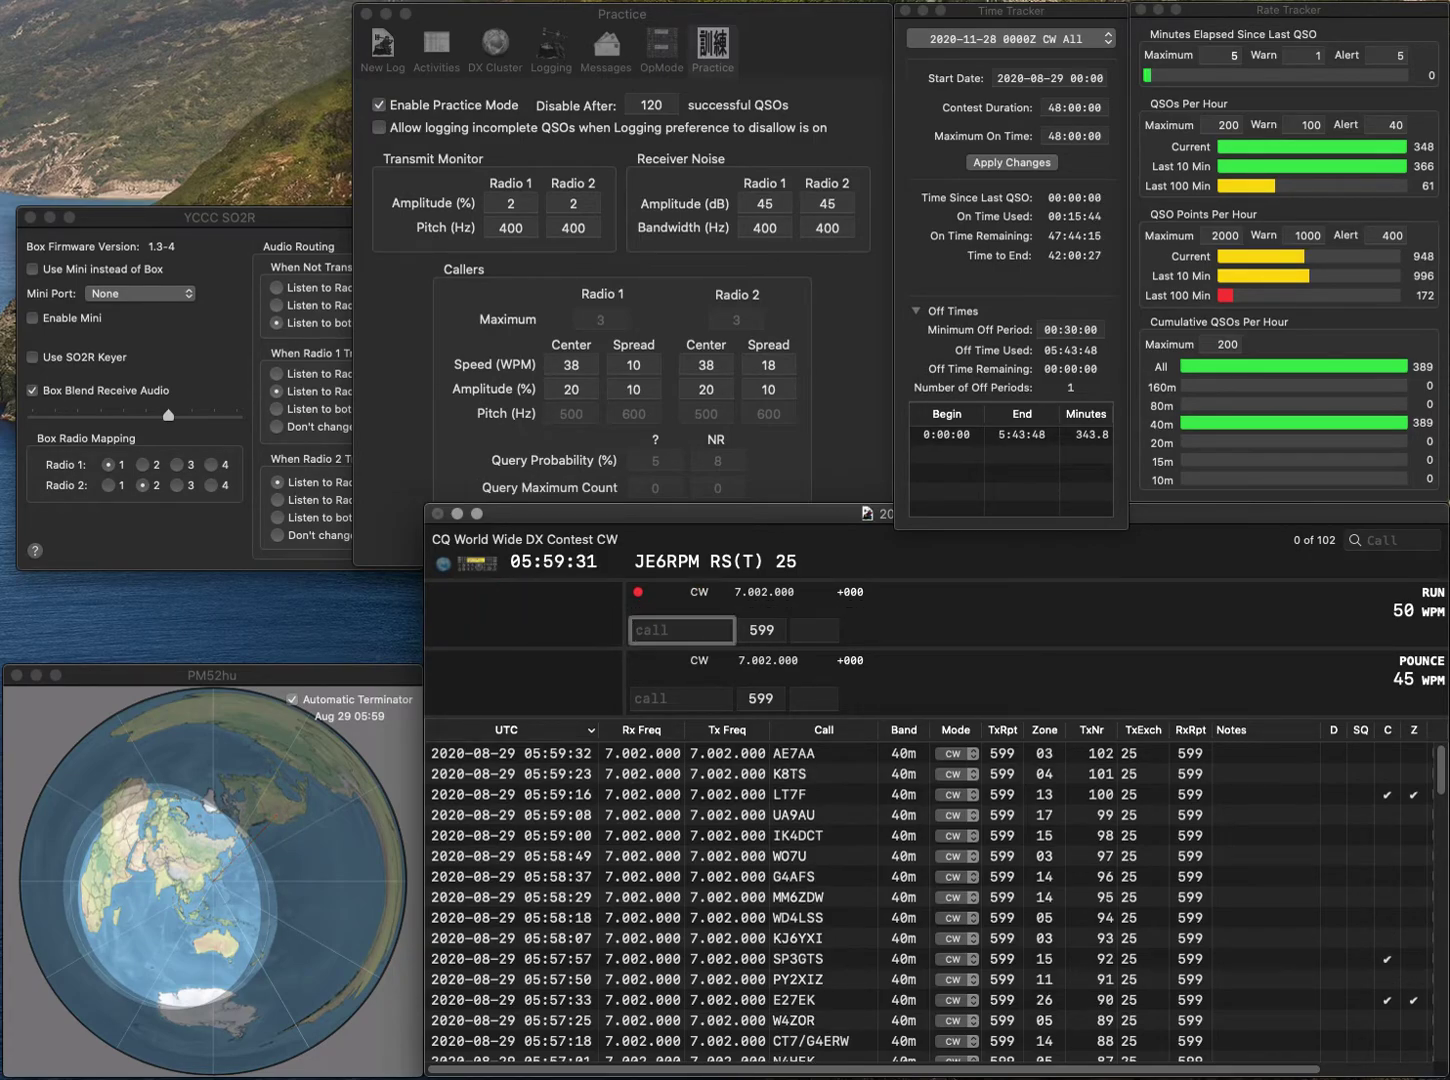
pyautogui.write('KA4Z')
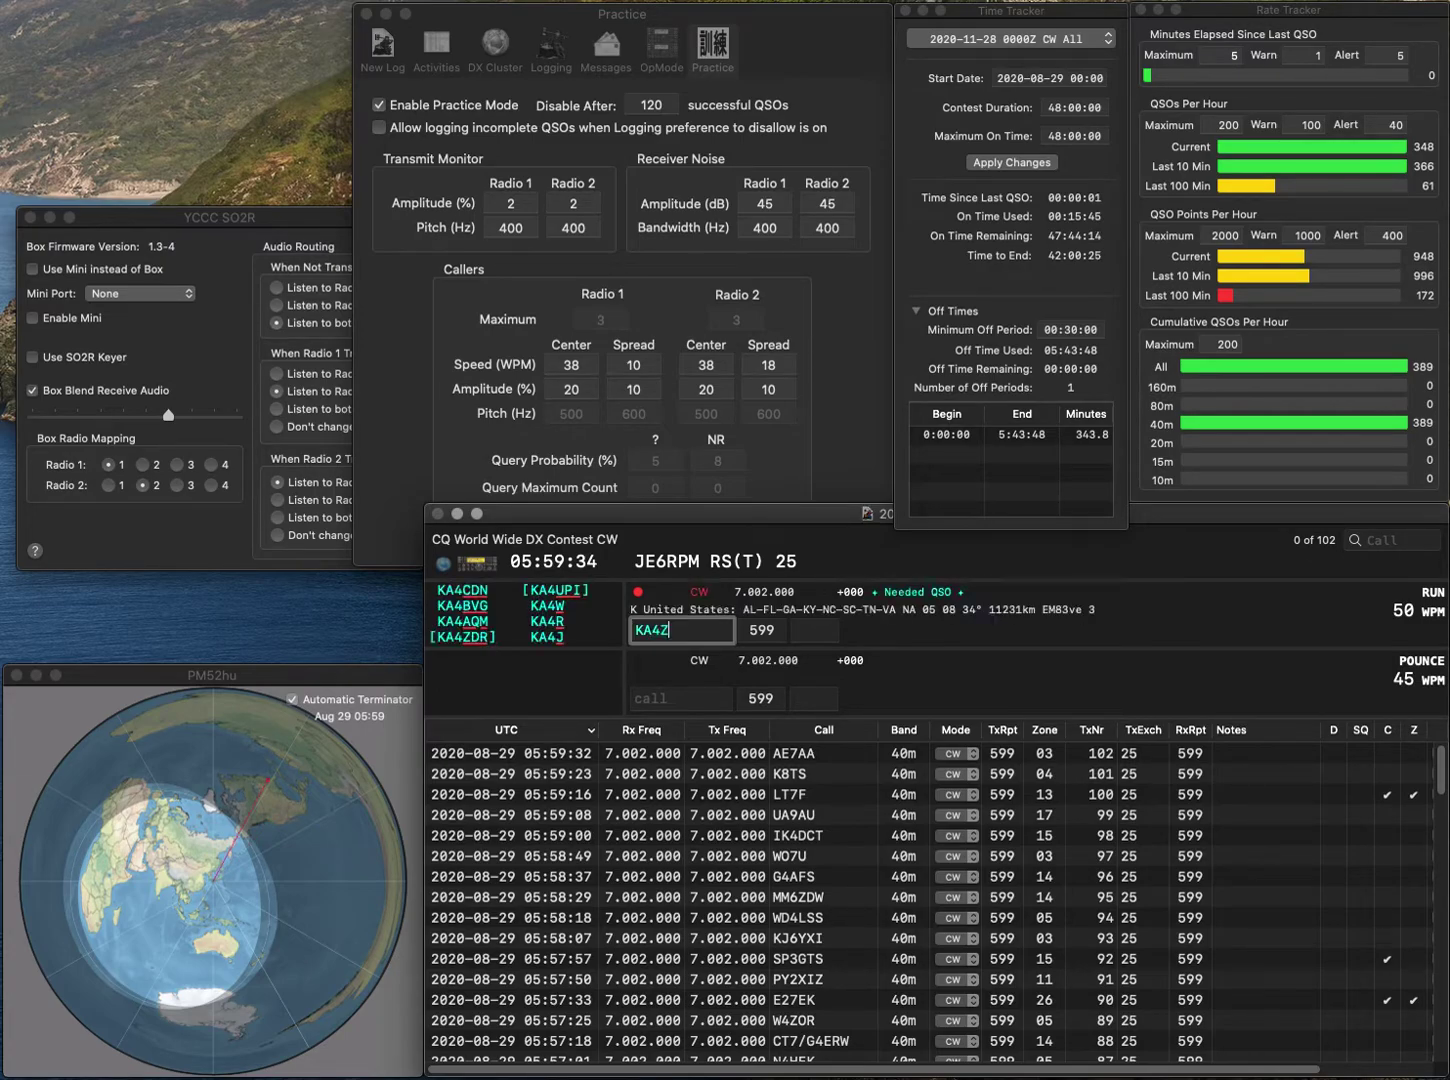
pyautogui.write('FY')
pyautogui.press('Tab')
pyautogui.click(644, 630)
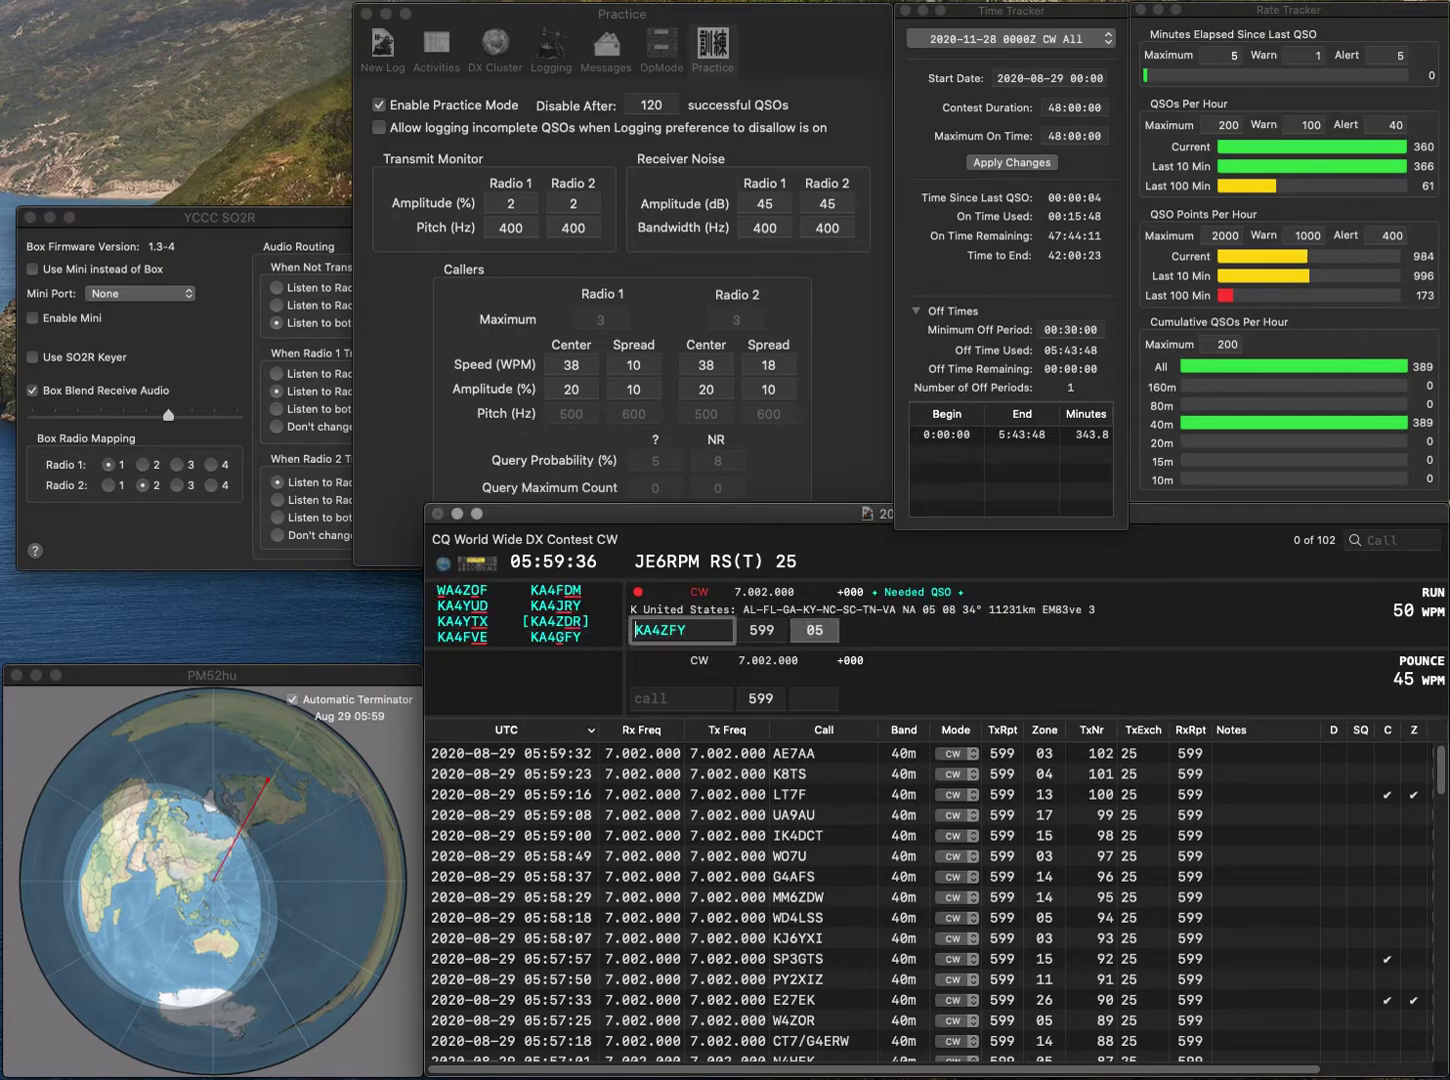
pyautogui.press('Delete')
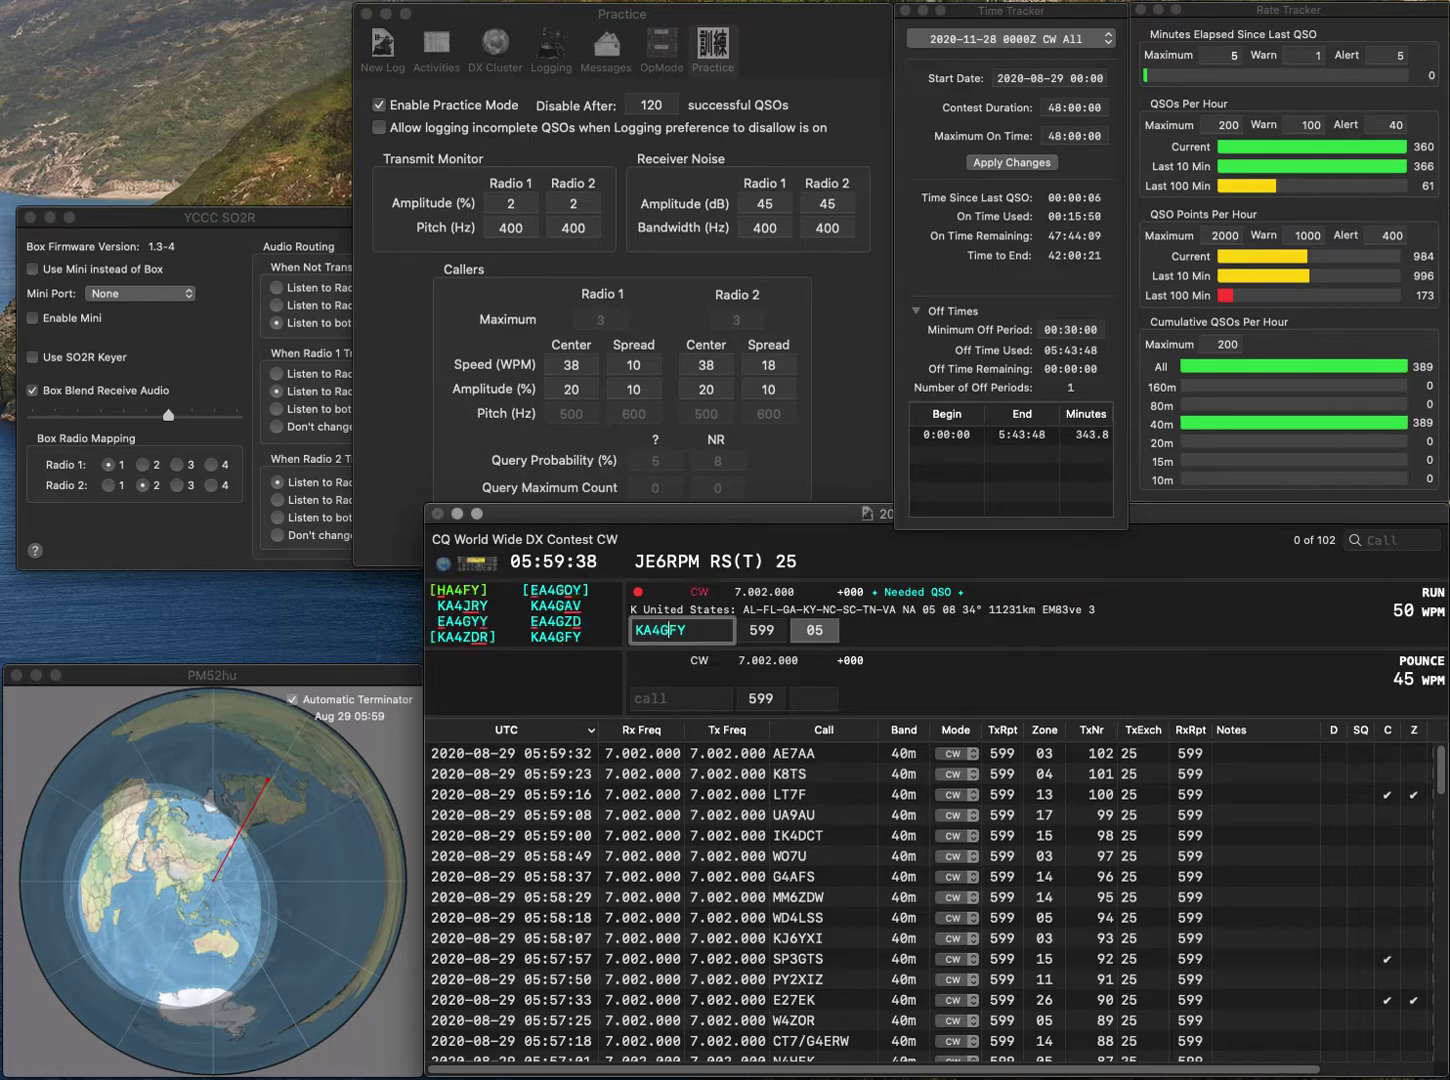
pyautogui.write('G')
pyautogui.press('Tab')
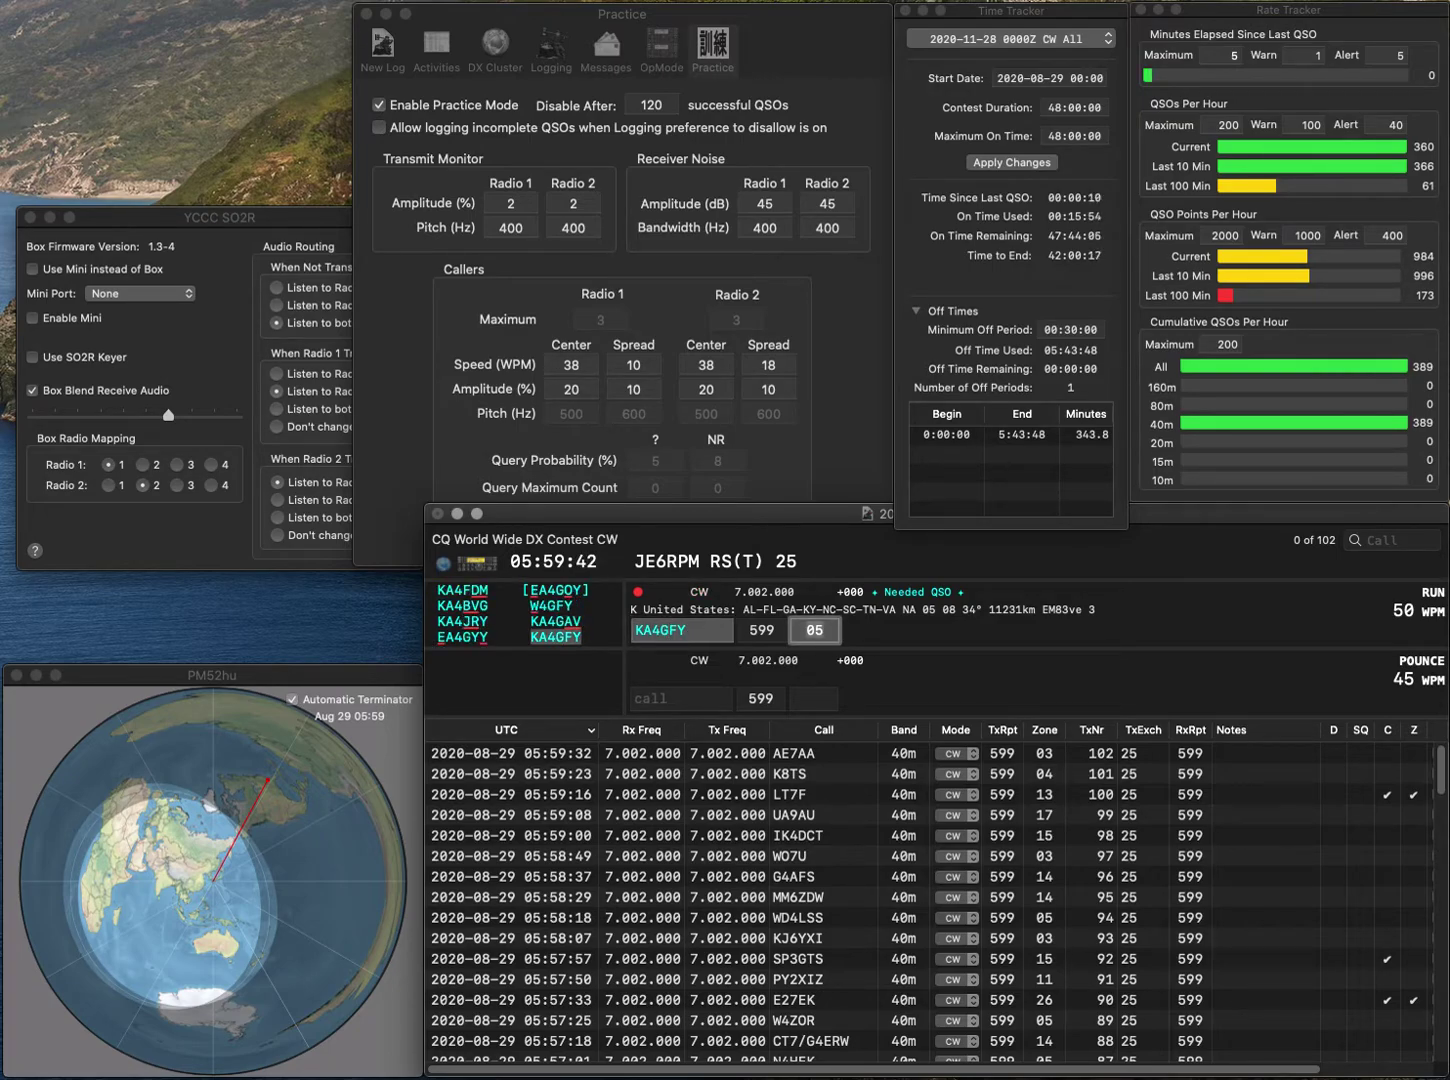
pyautogui.press('Return')
pyautogui.write('K8JQ')
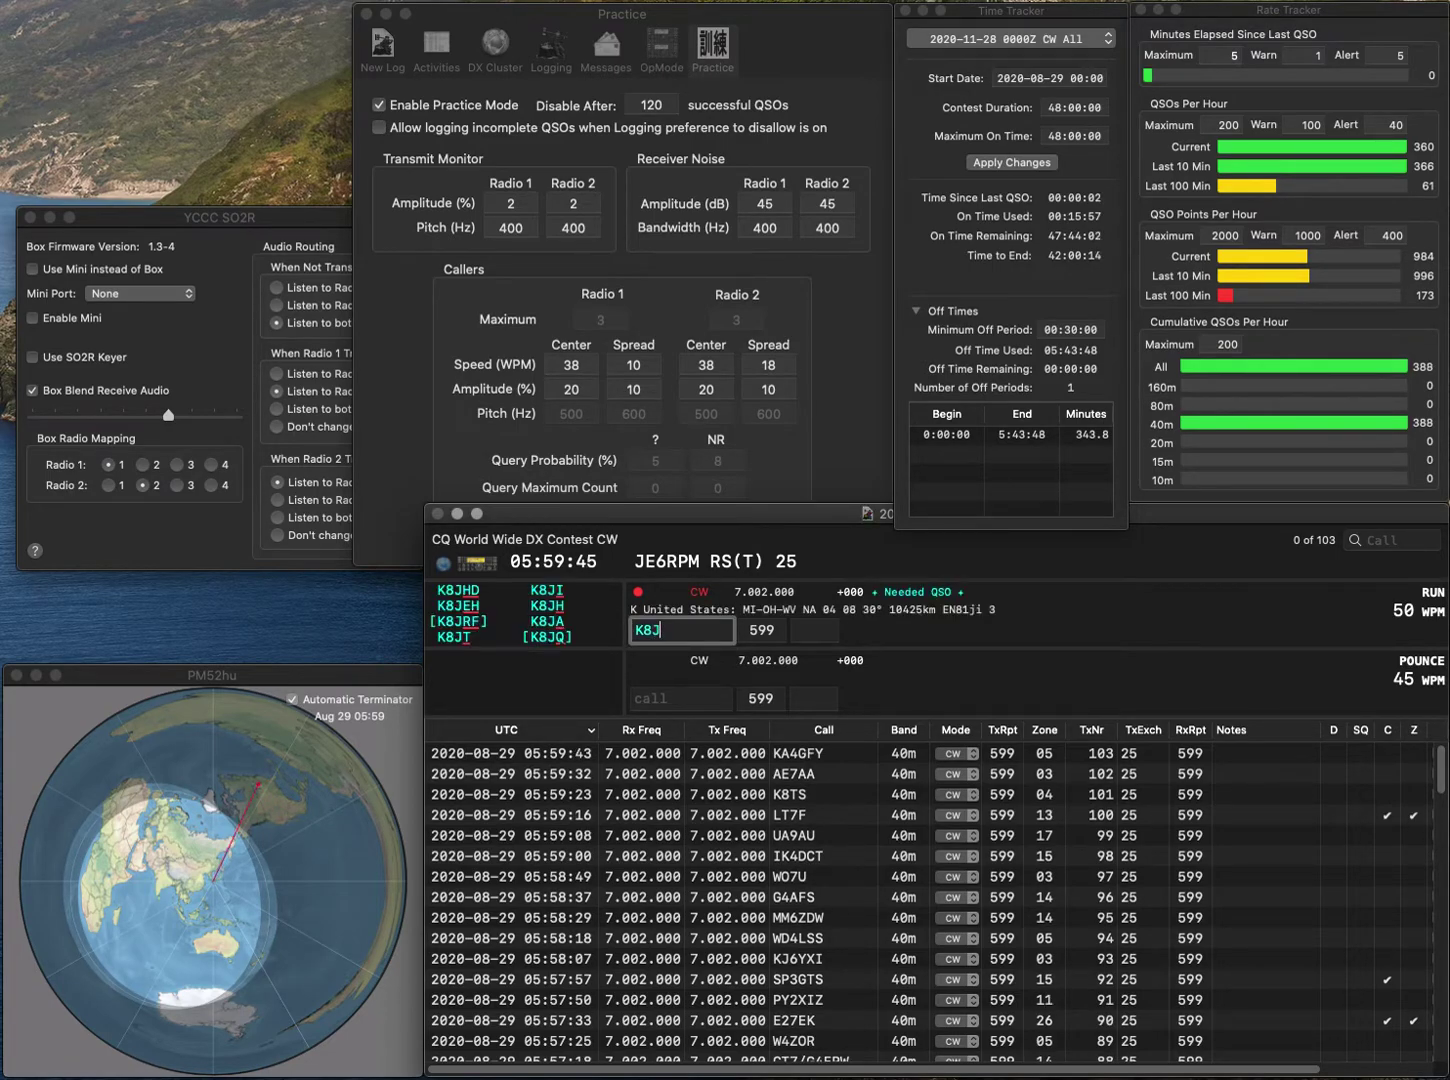
pyautogui.press('Tab')
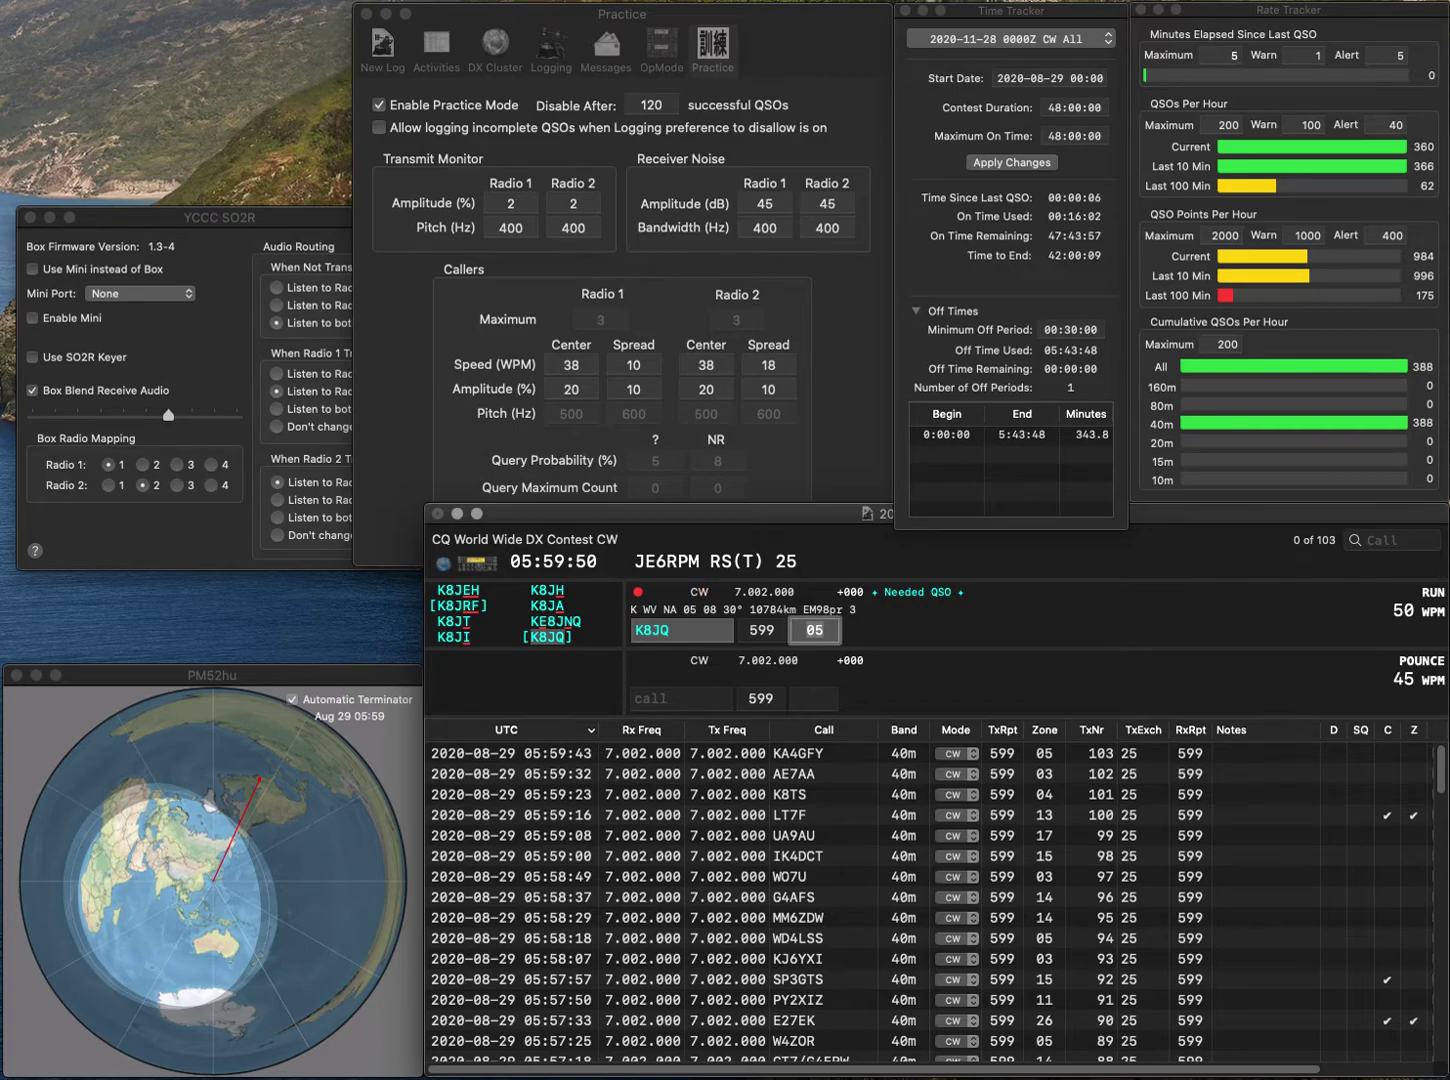
pyautogui.press('Return')
pyautogui.write('UA4W')
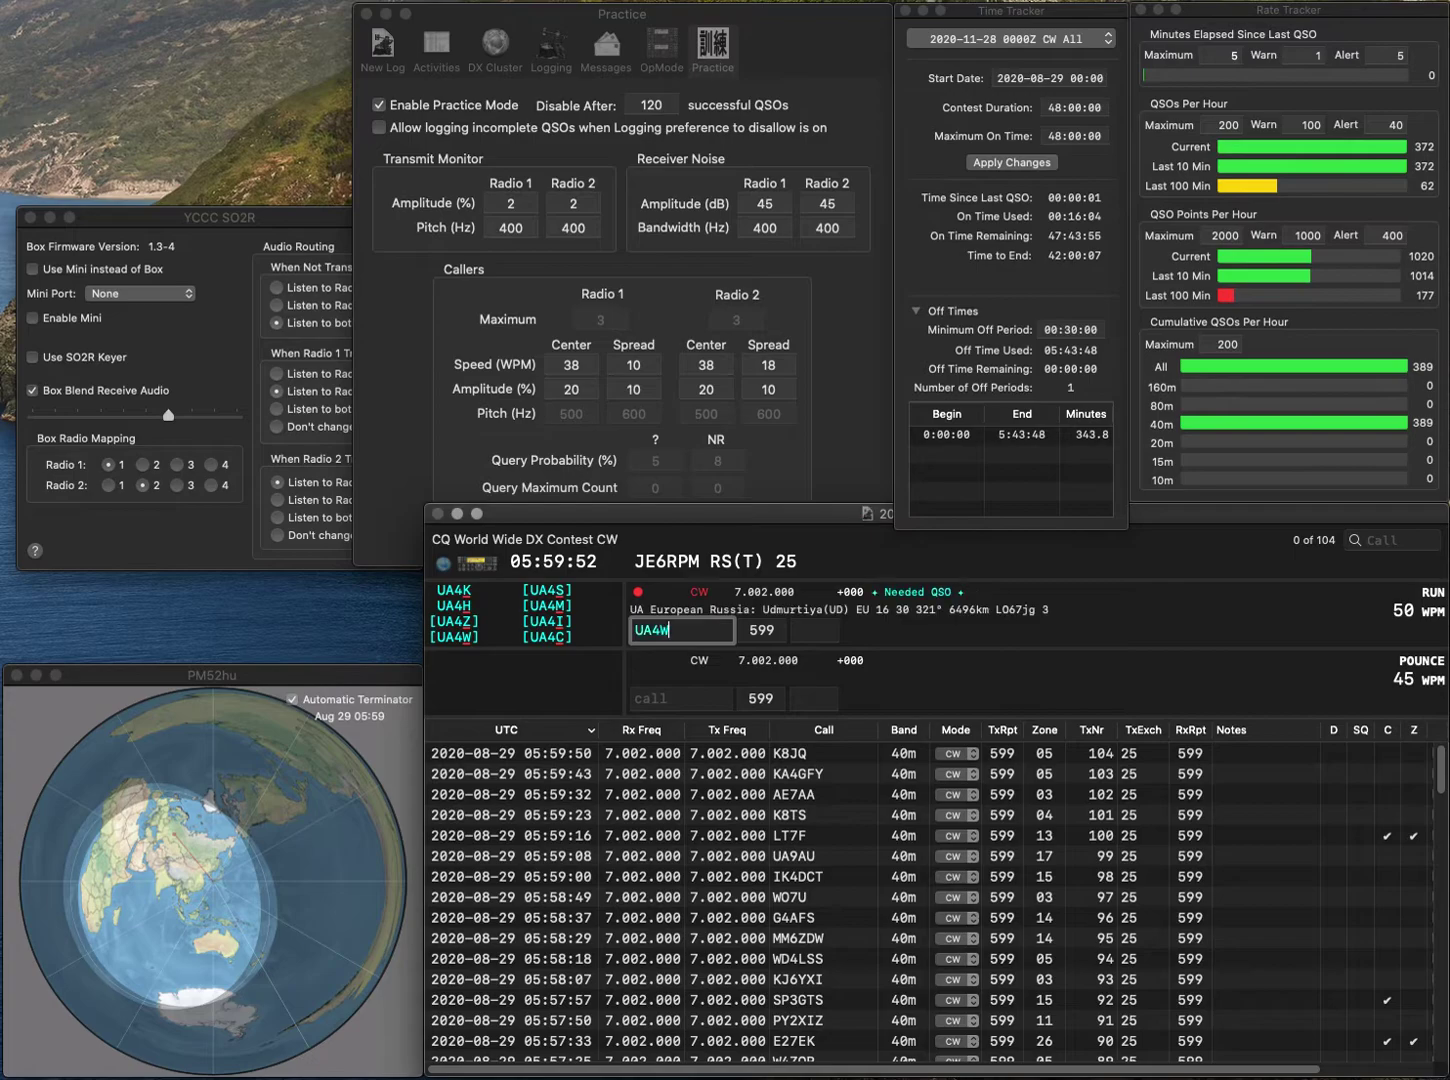
pyautogui.press('space')
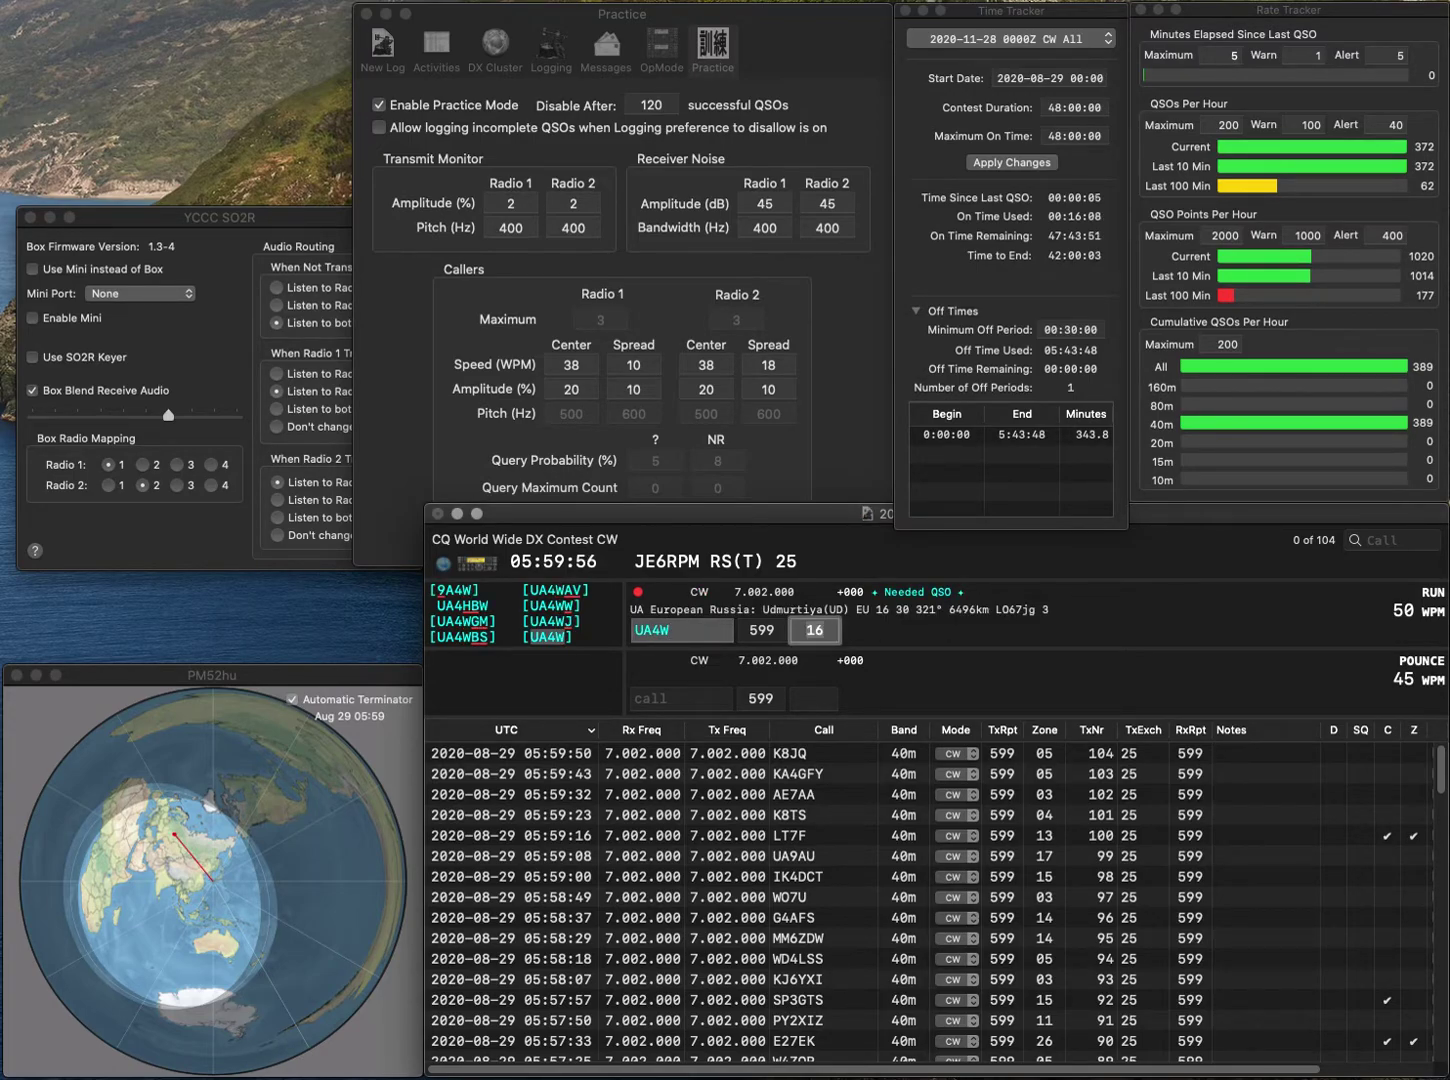
pyautogui.press('Return')
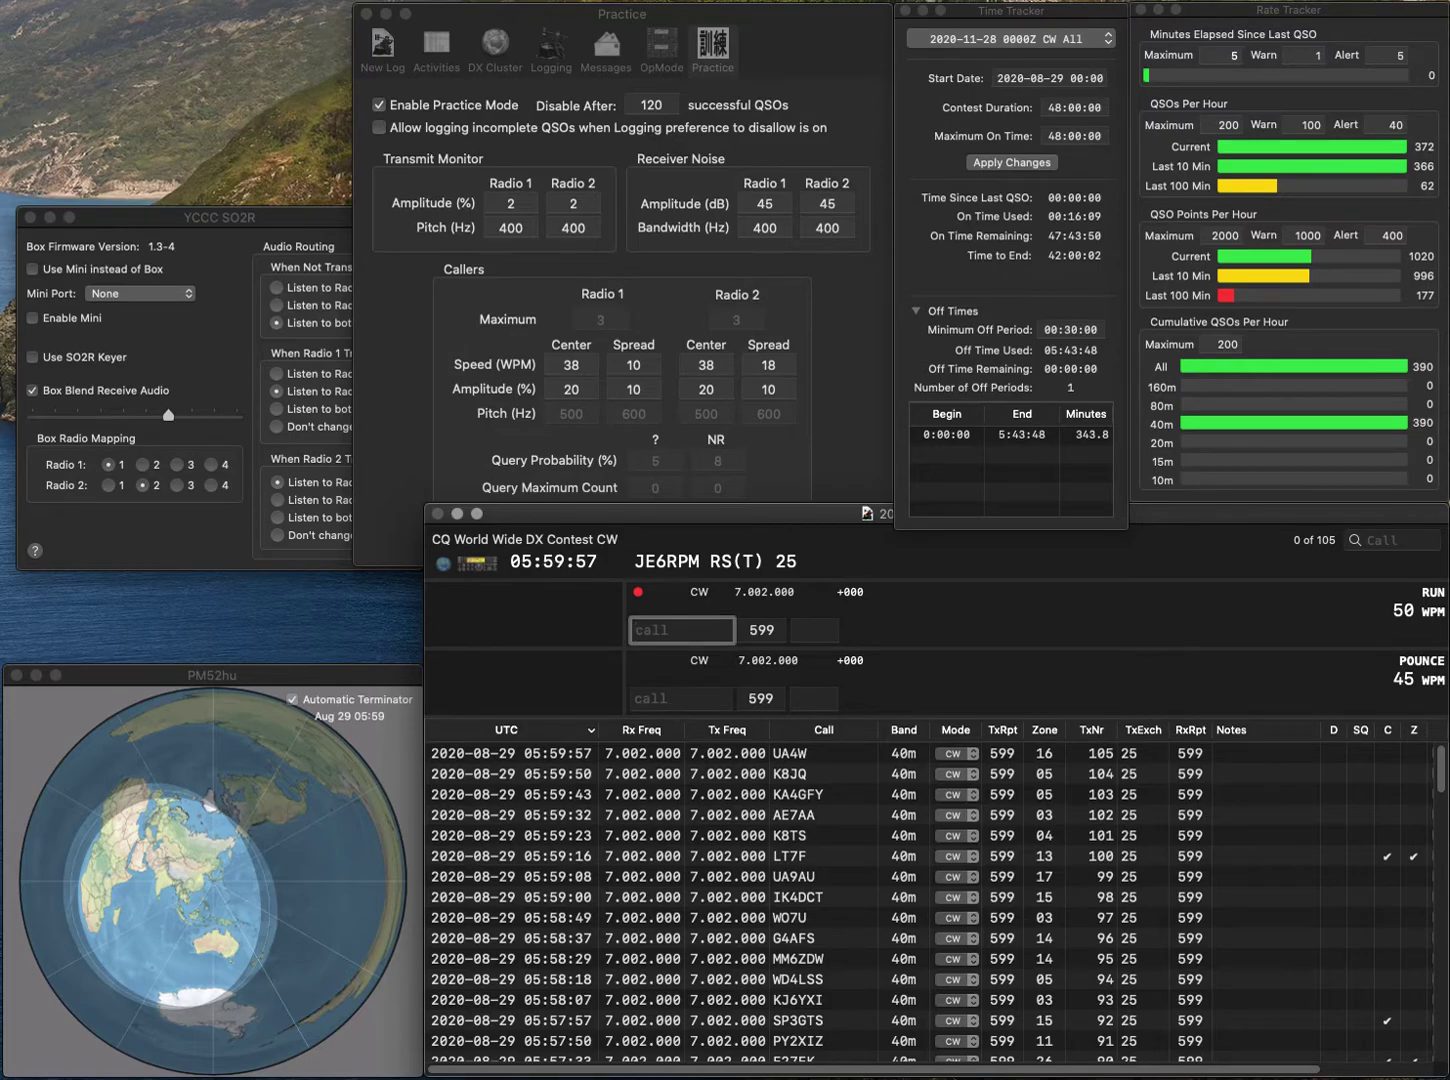
pyautogui.write('DL5WS')
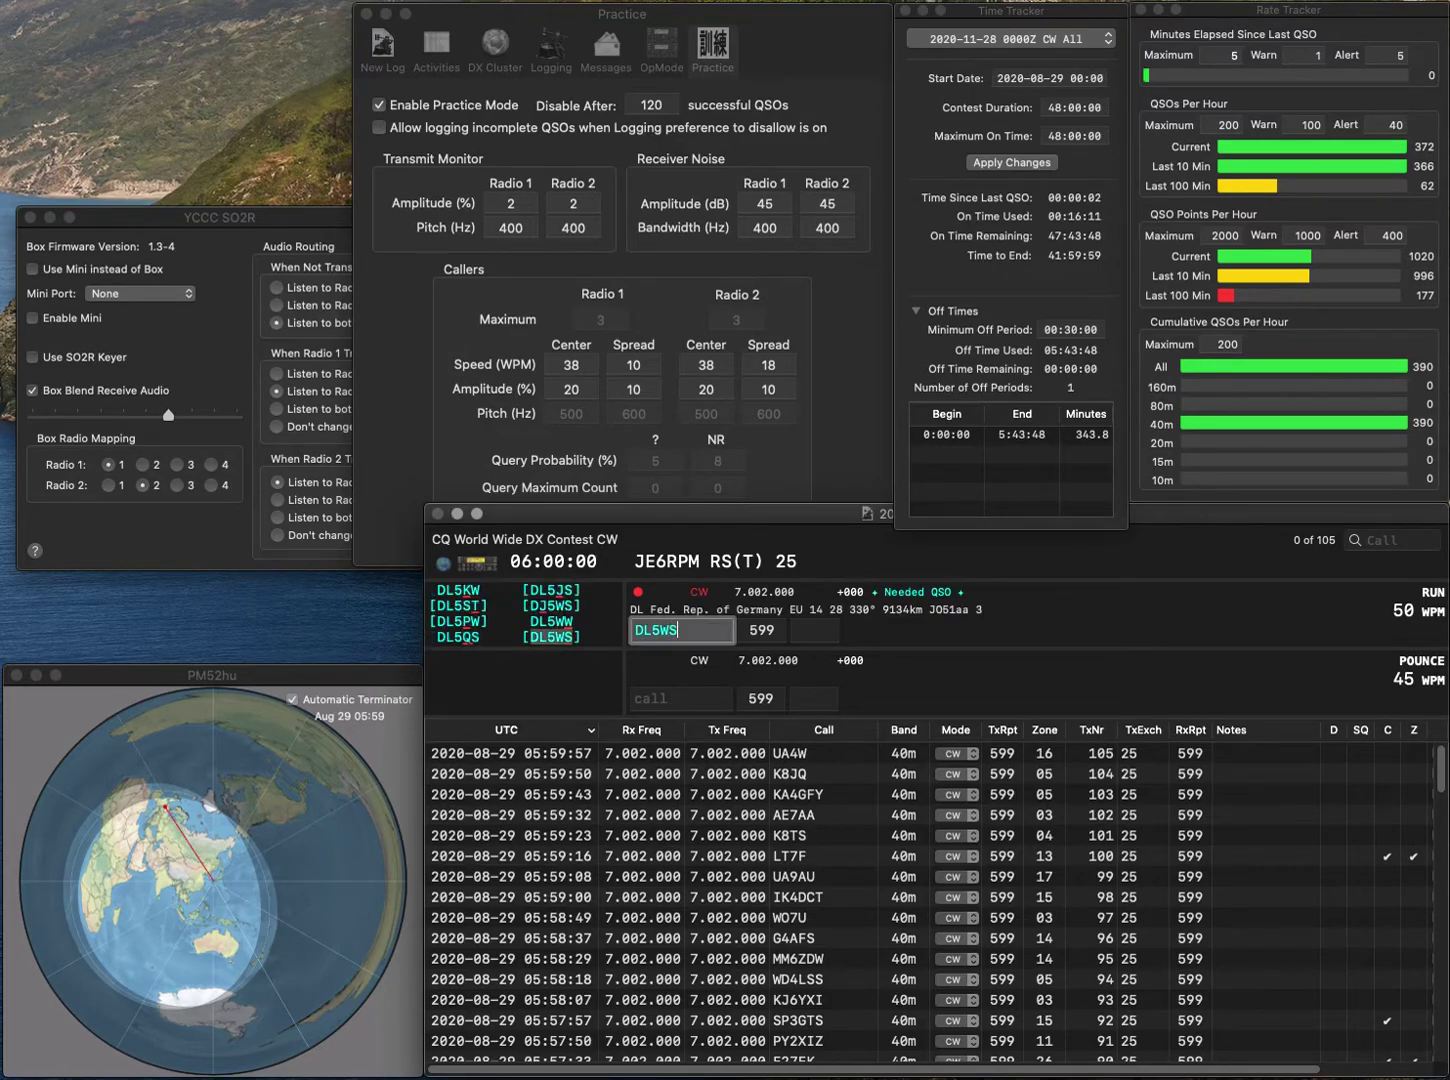
pyautogui.press('Return')
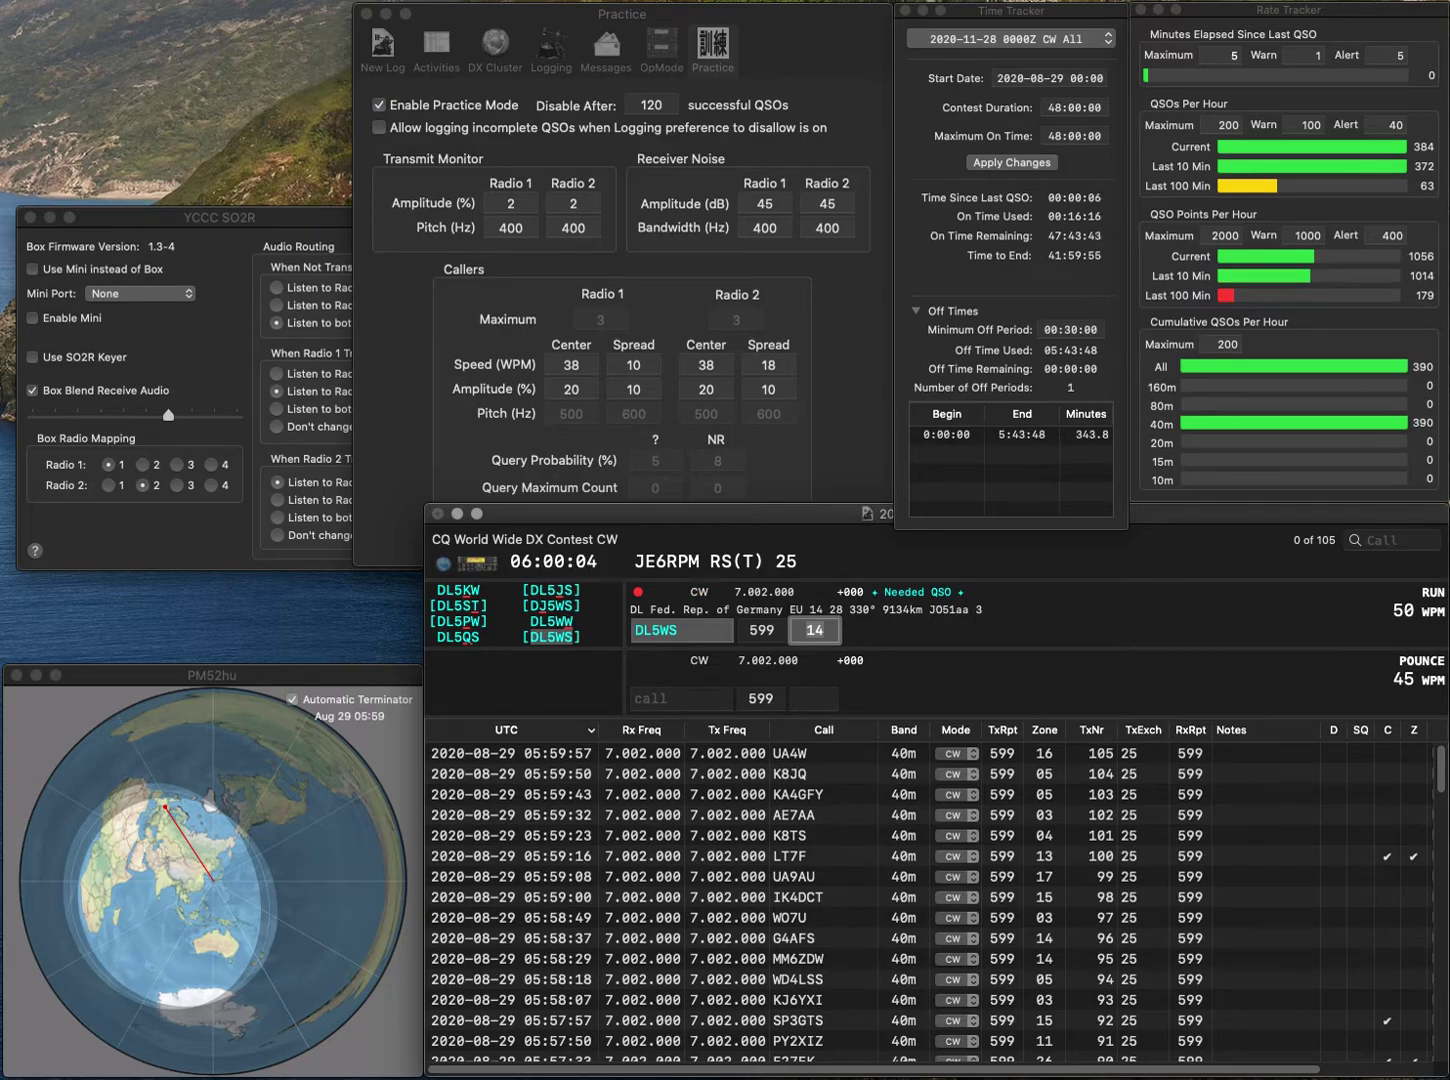
pyautogui.press('Return')
pyautogui.write('TO2O')
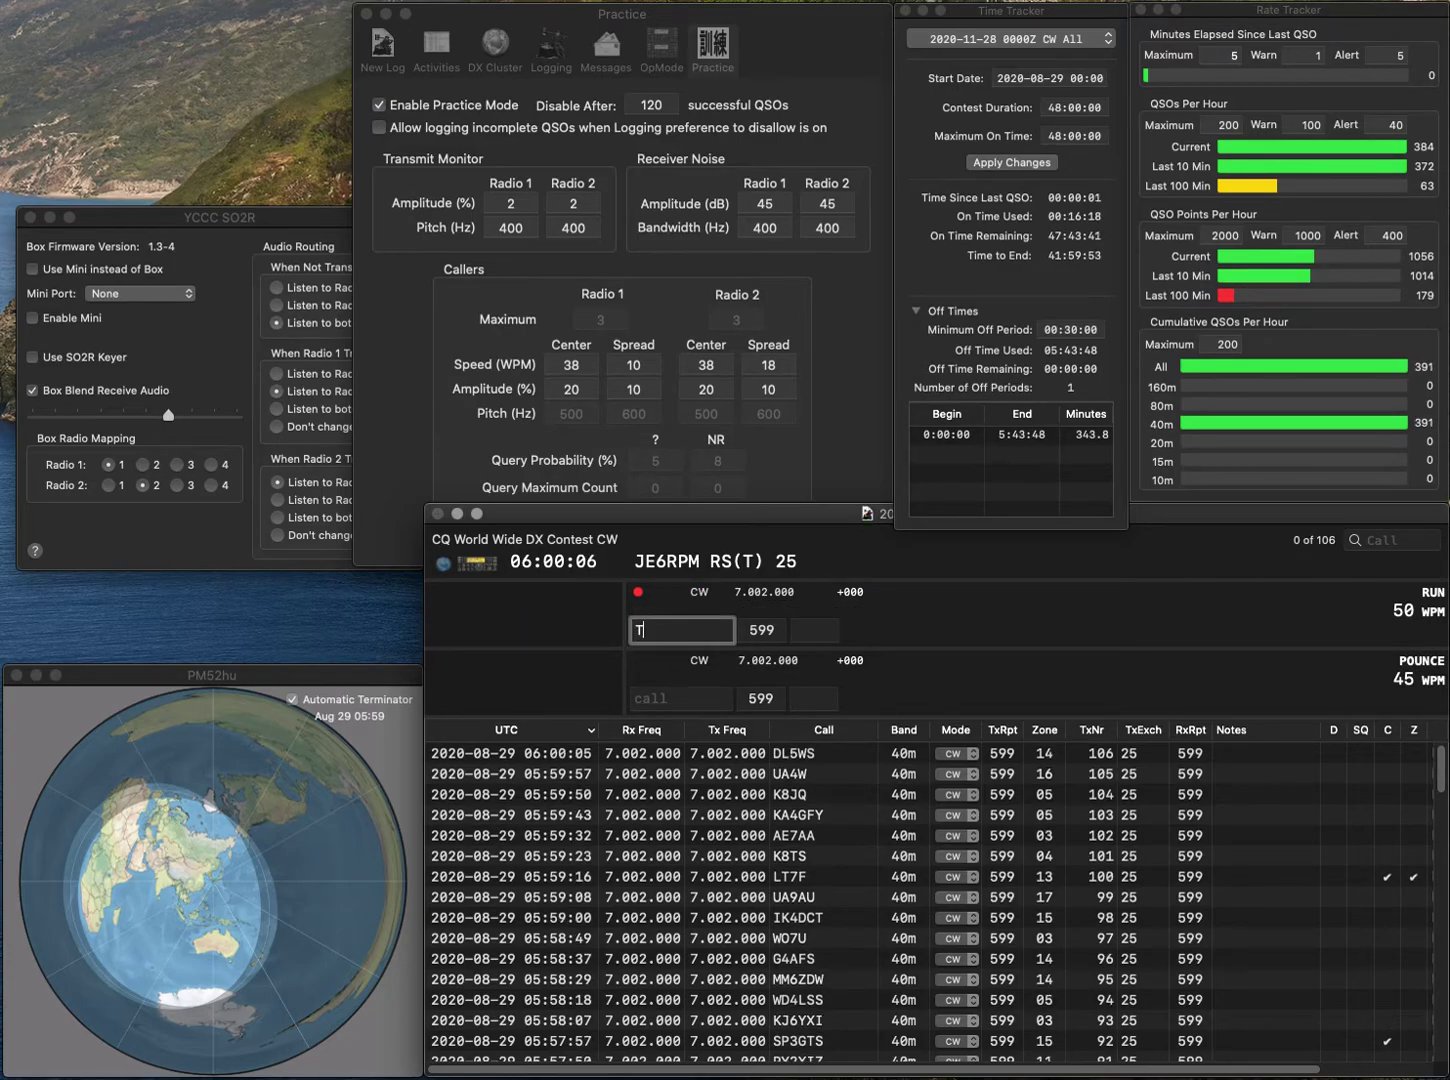
pyautogui.press('space')
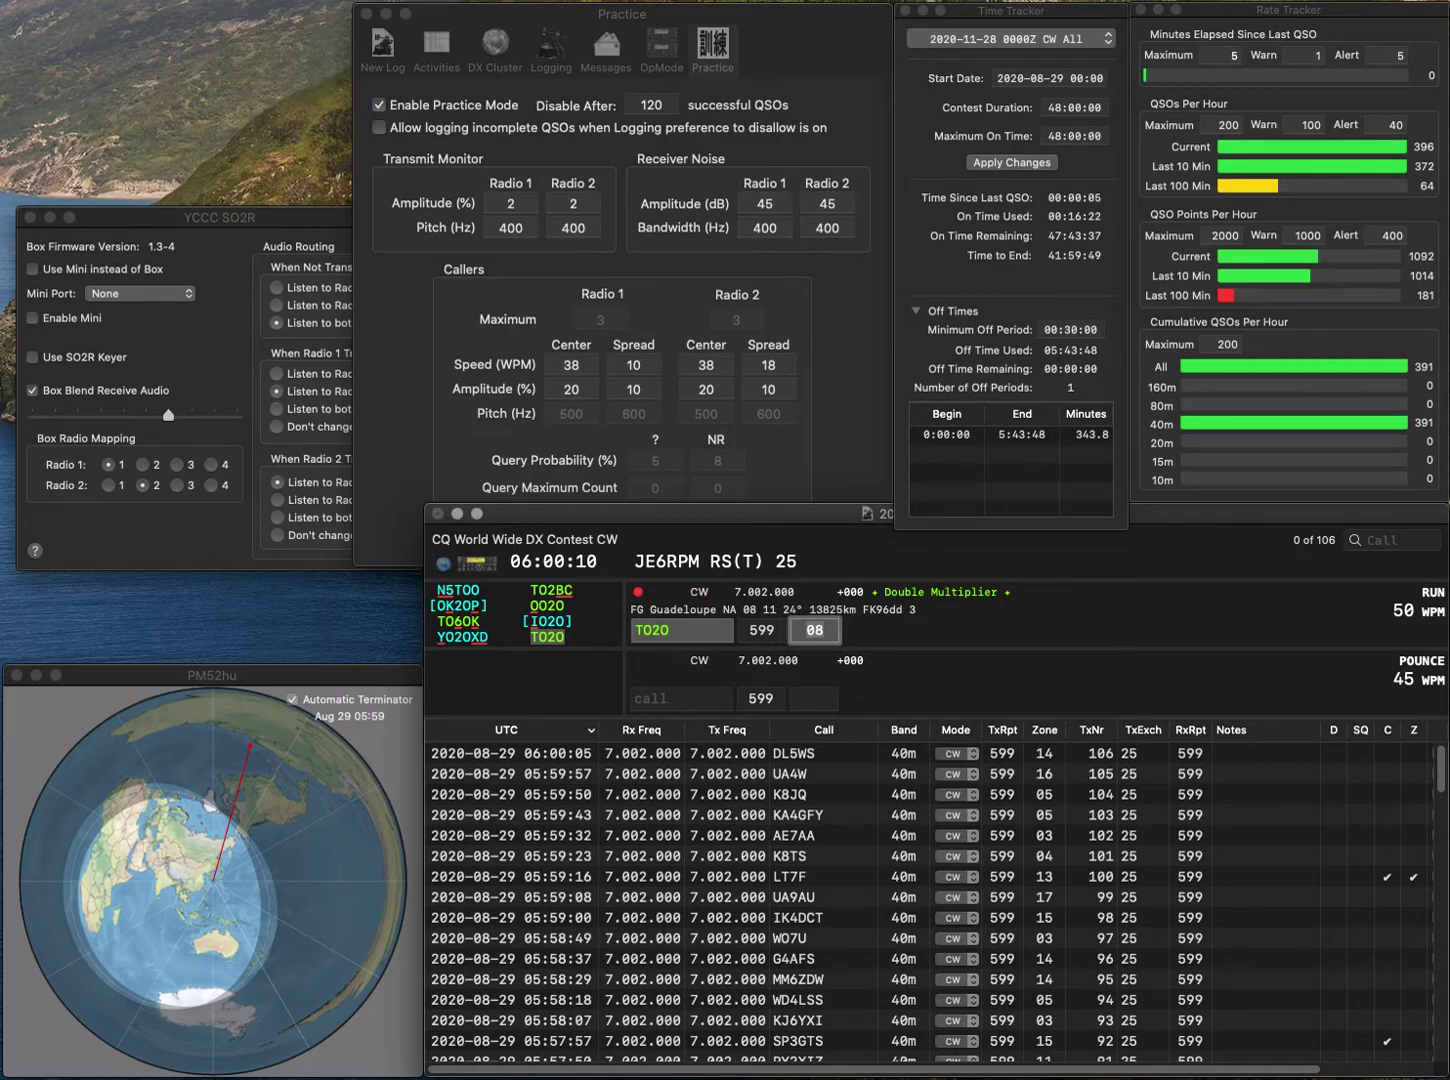
pyautogui.press('Return')
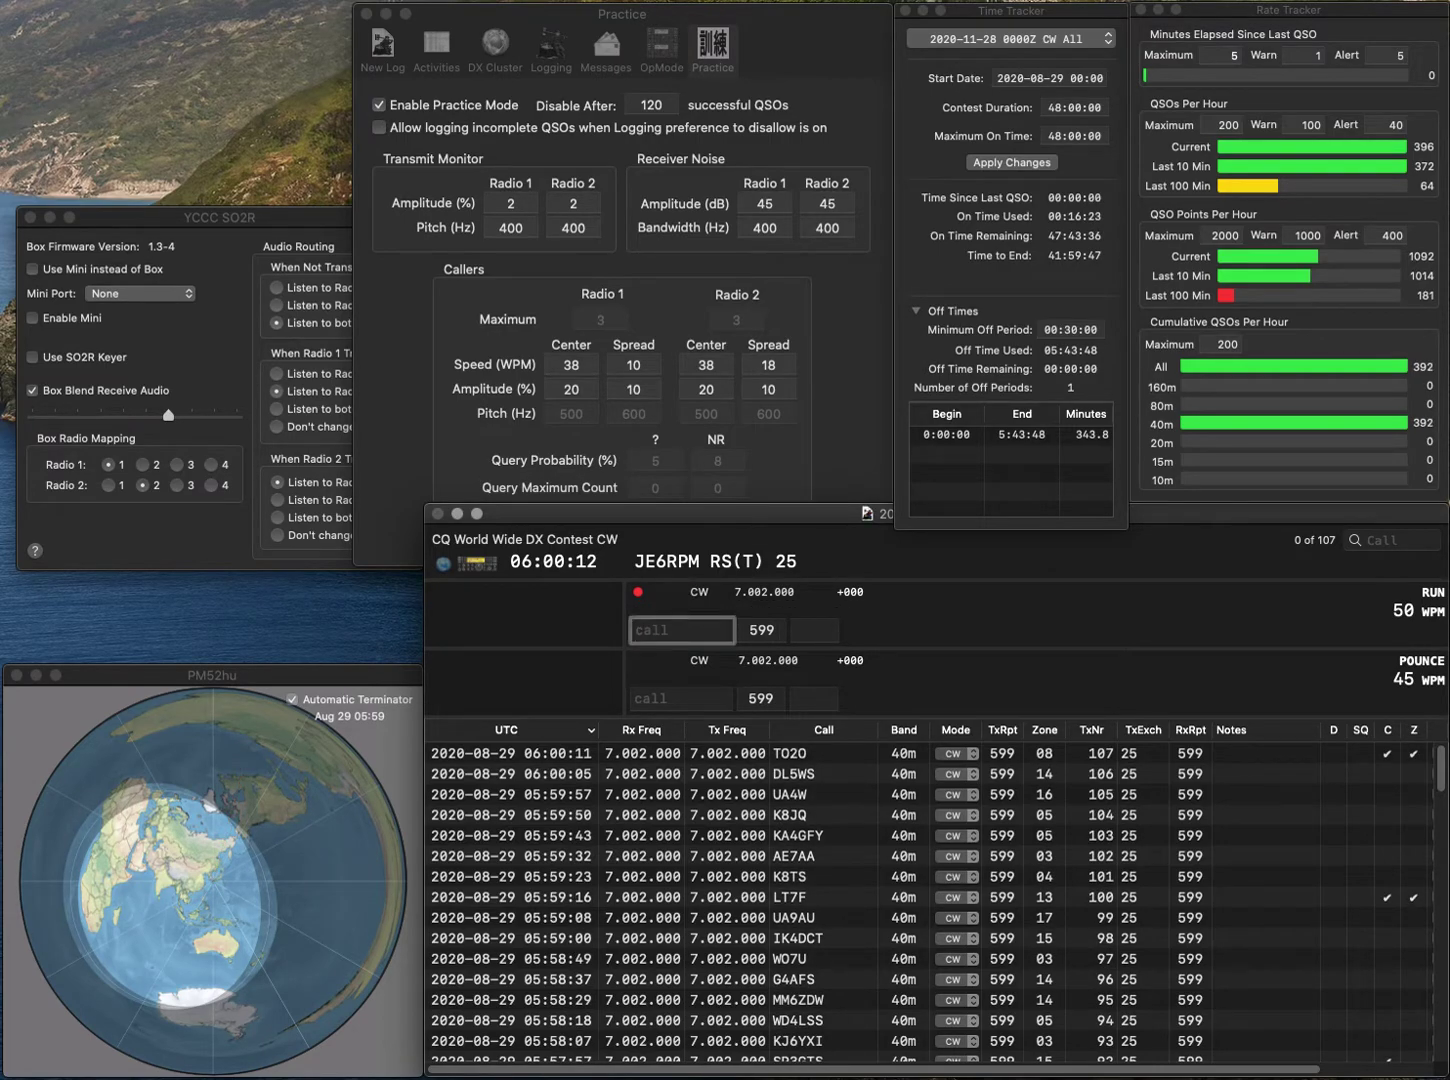
pyautogui.write('SM0OY')
pyautogui.press('space')
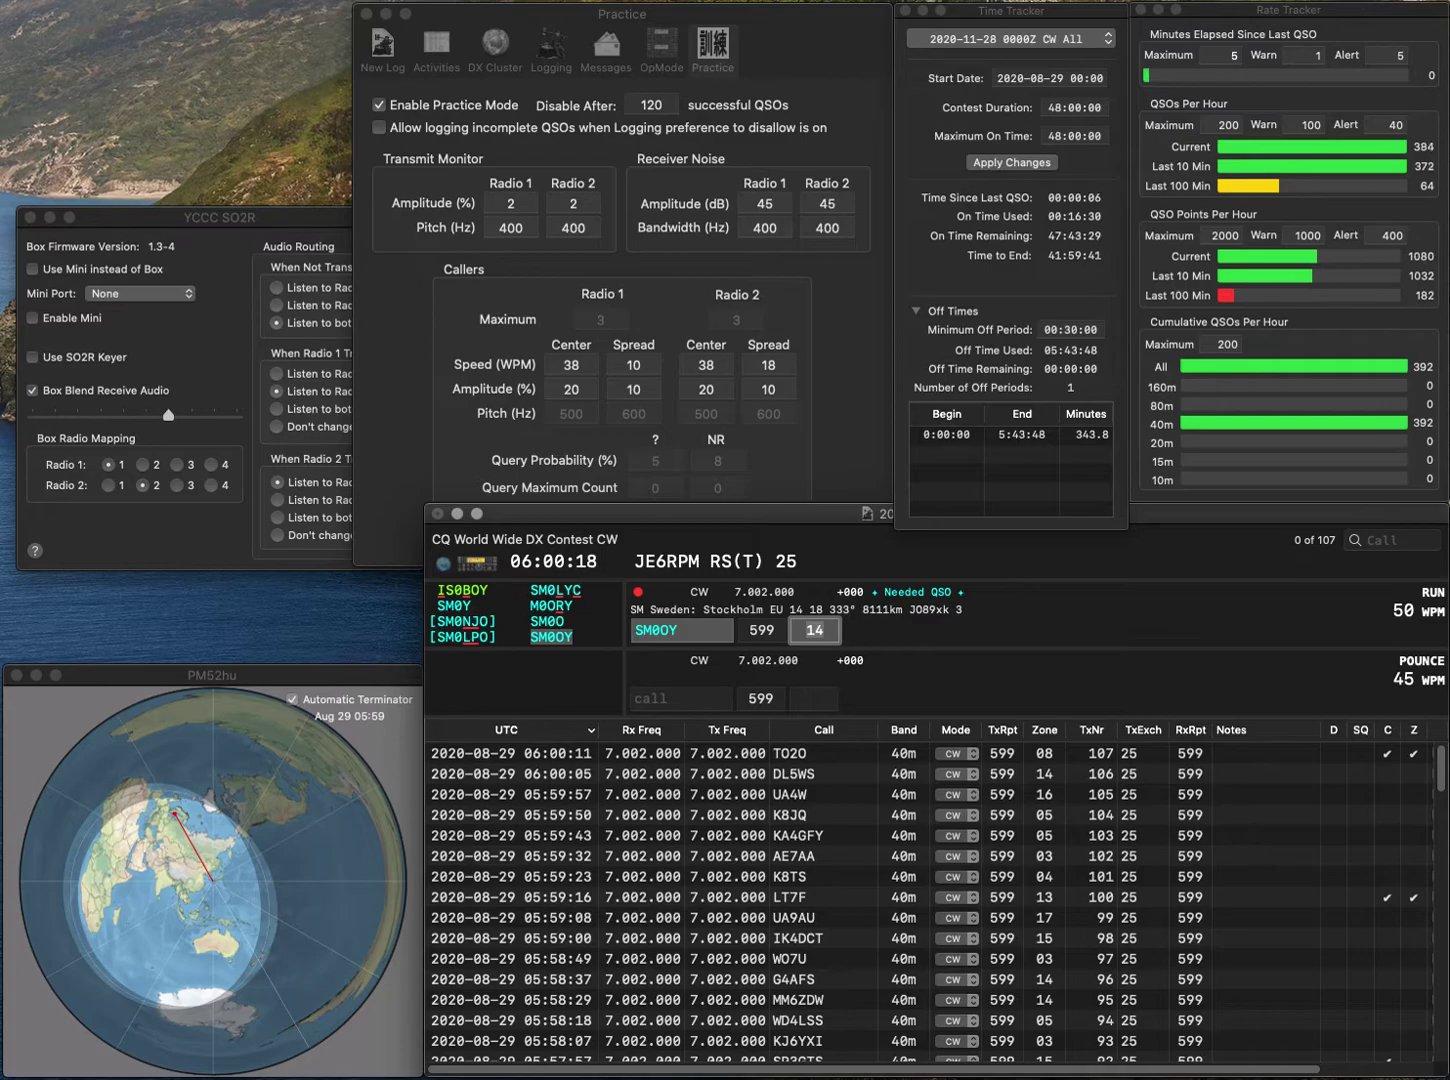
pyautogui.write('HA5T')
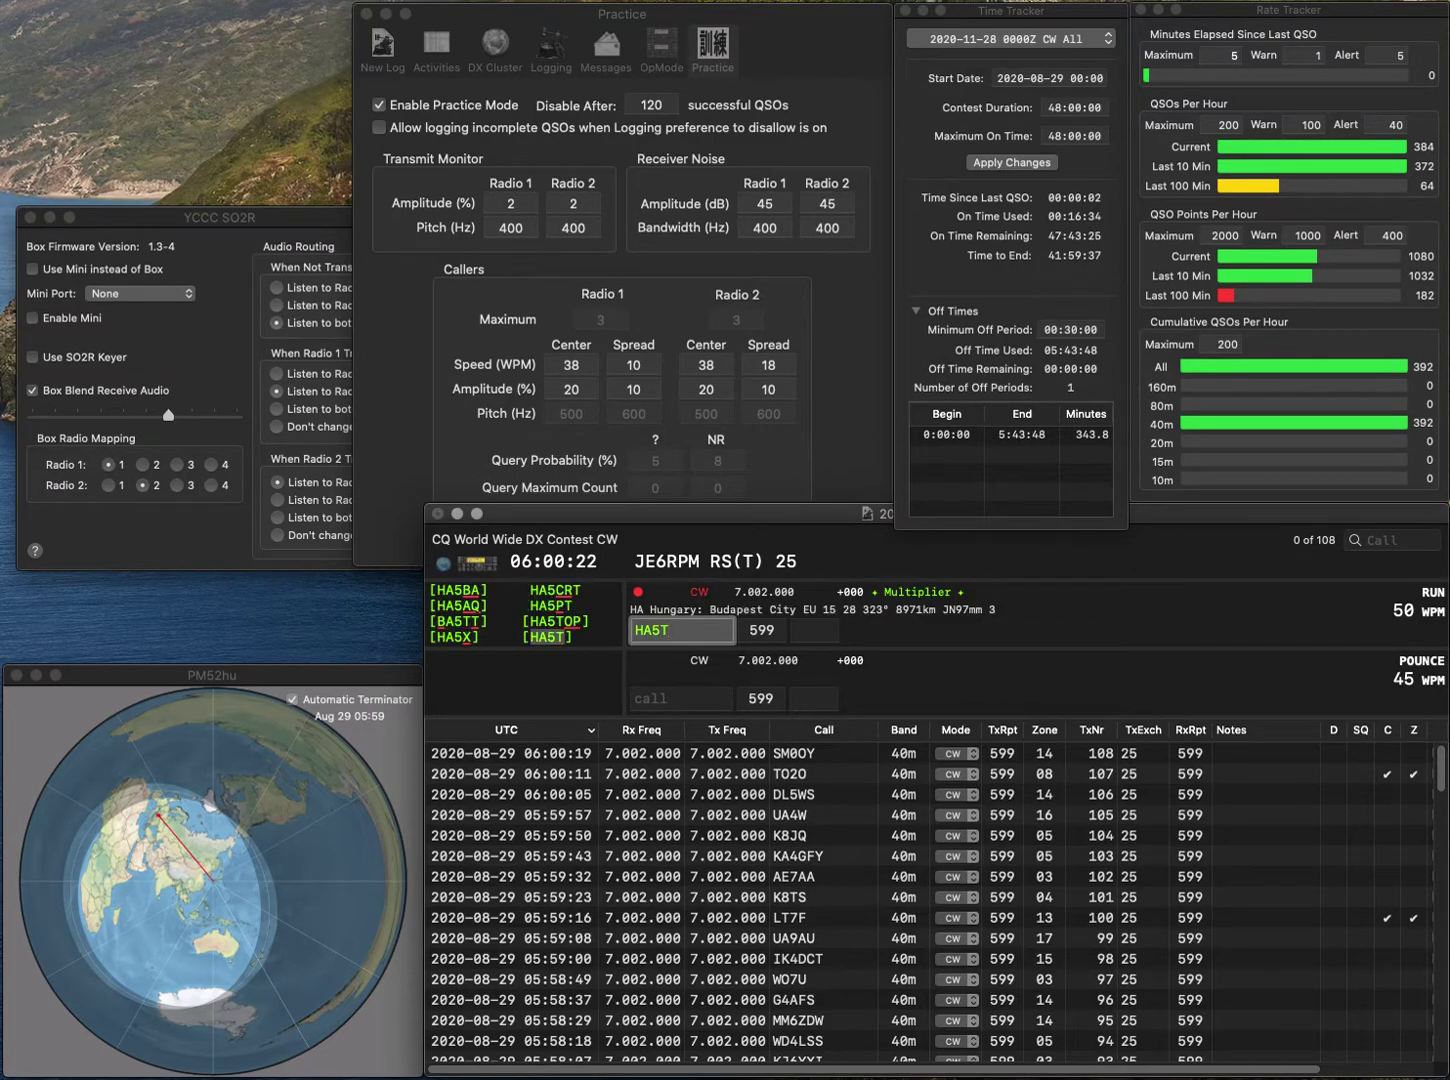
pyautogui.press('Return')
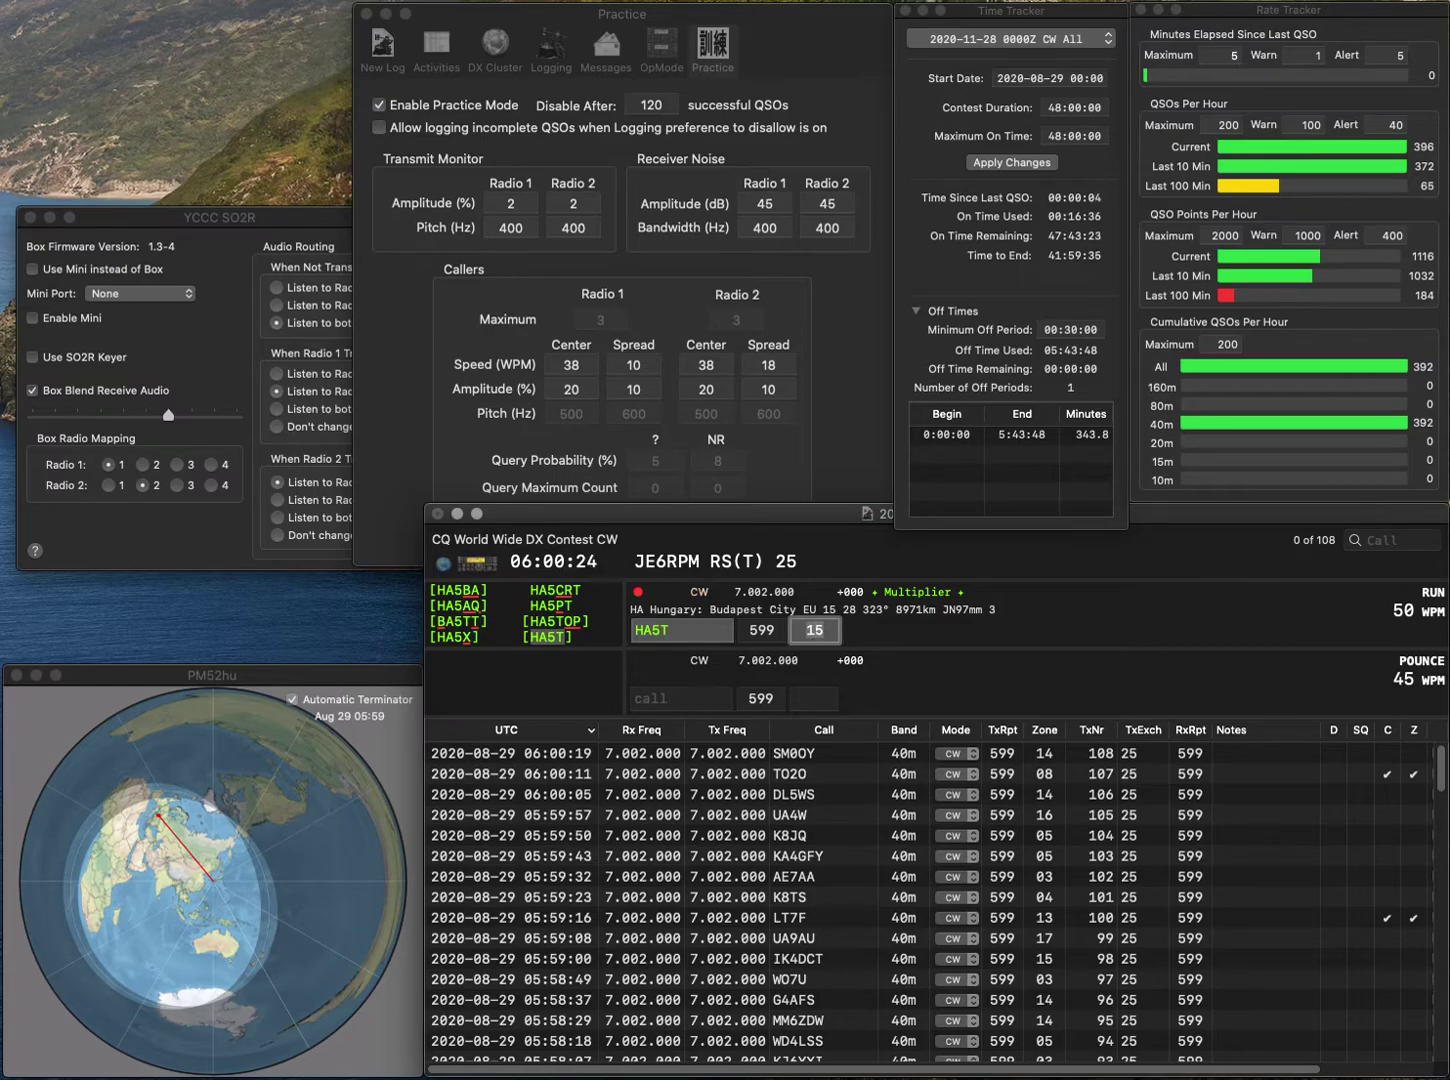
pyautogui.press('Return')
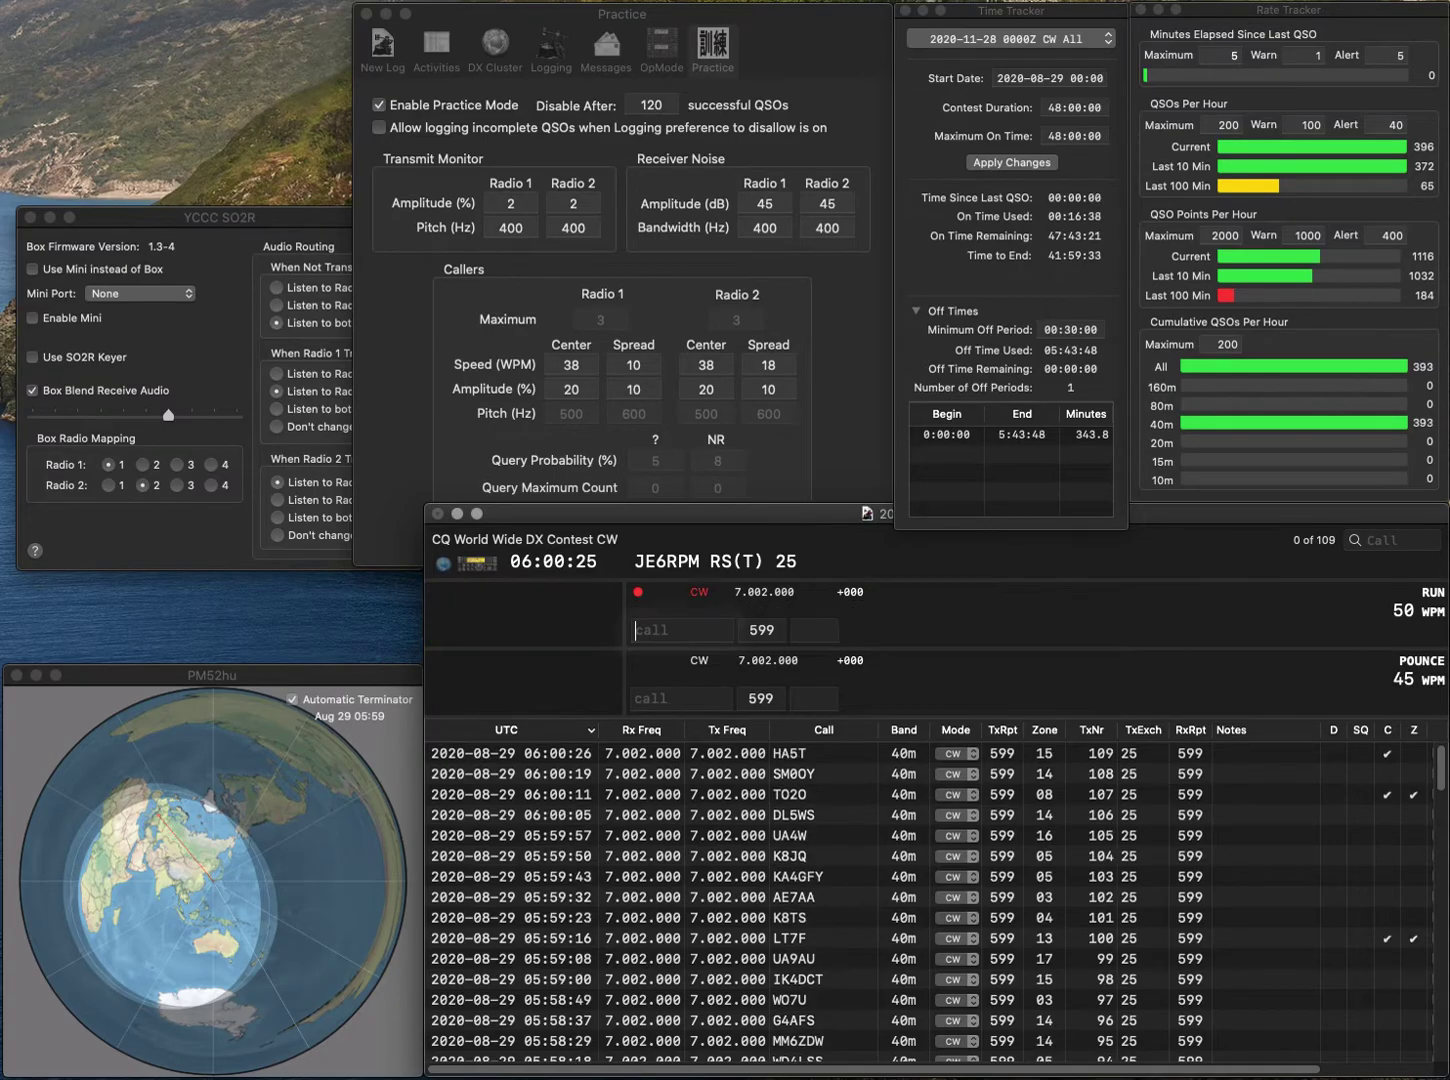
pyautogui.write('HE7S')
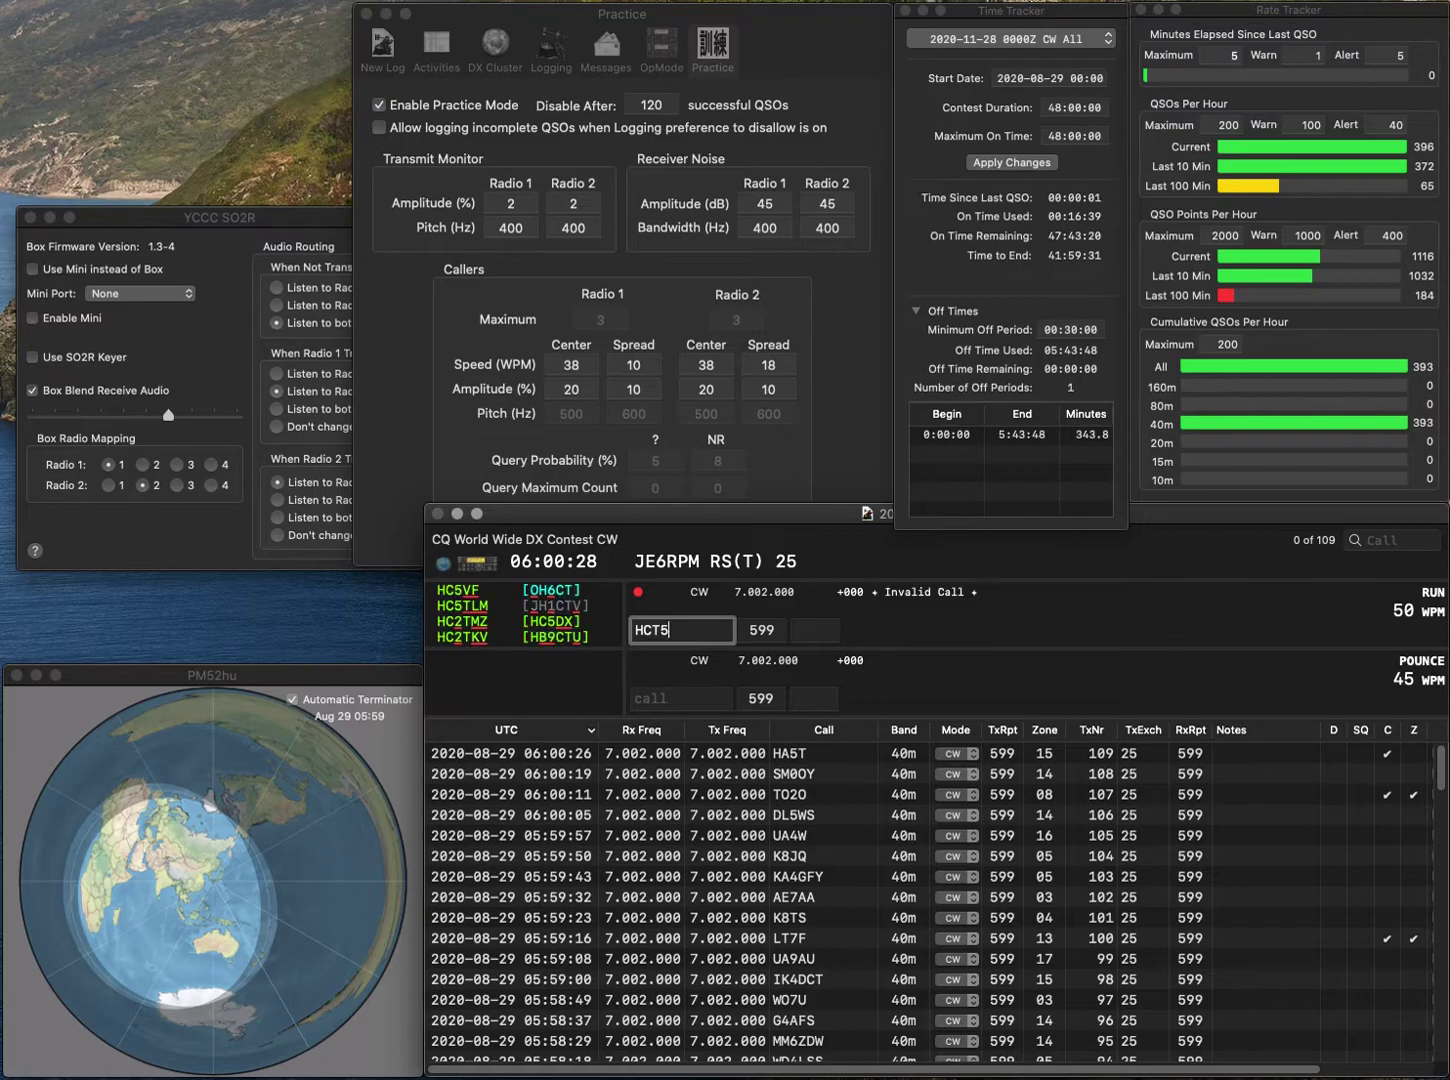
pyautogui.press('BackSpace')
pyautogui.press('BackSpace')
pyautogui.press('BackSpace')
pyautogui.write('C')
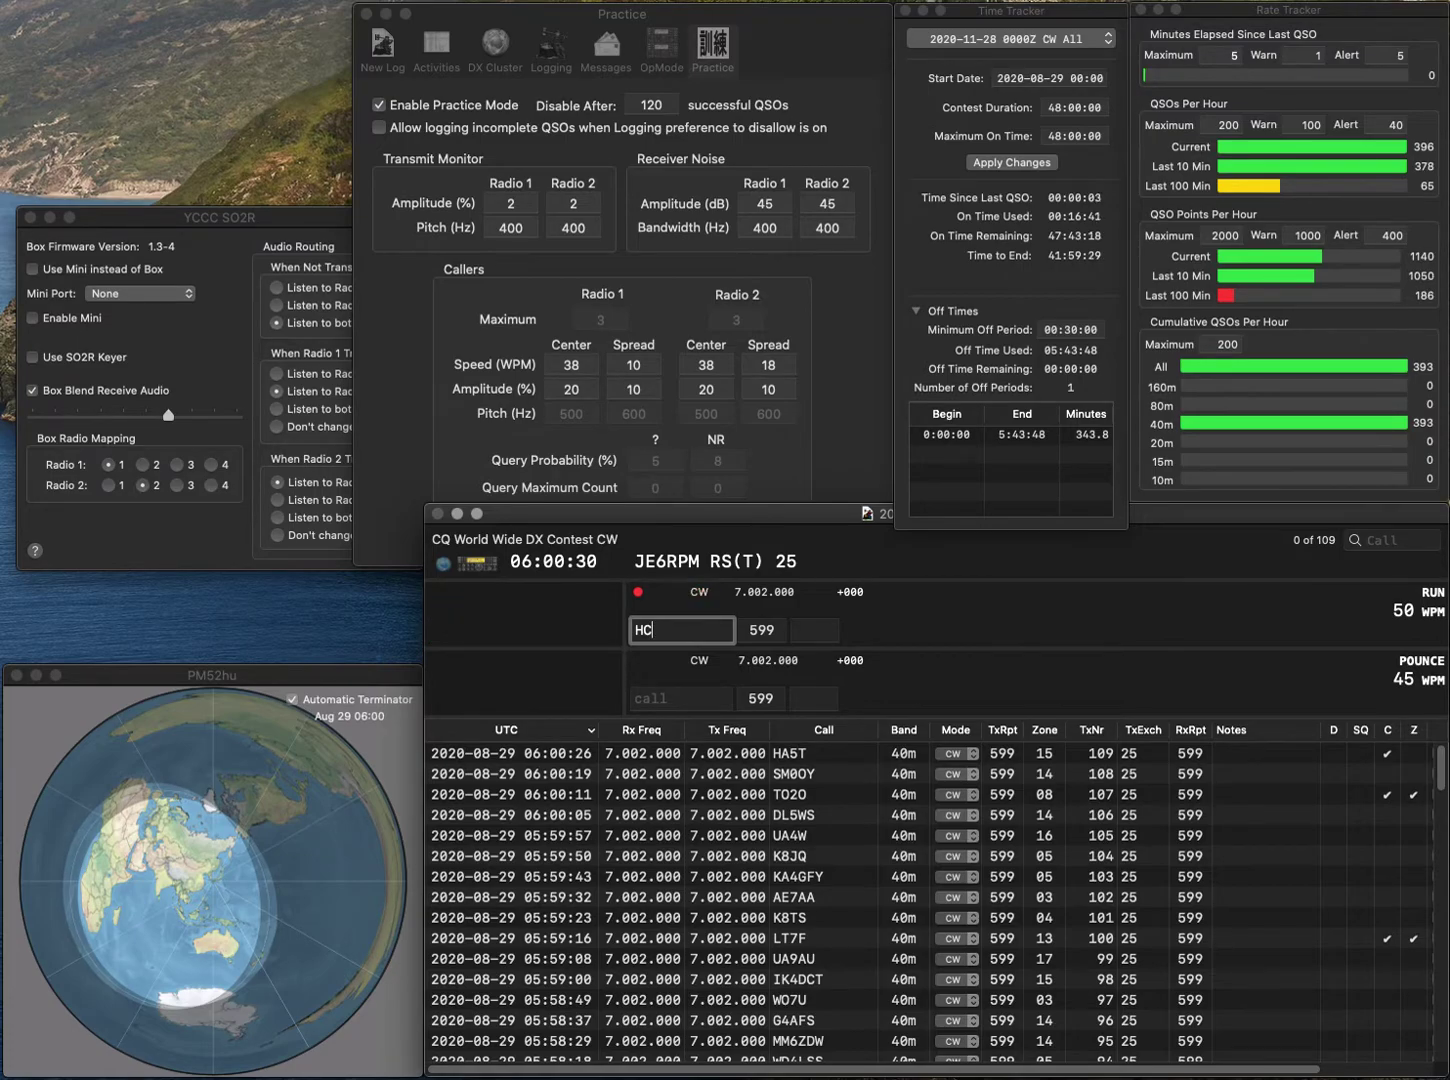
pyautogui.write('5VF')
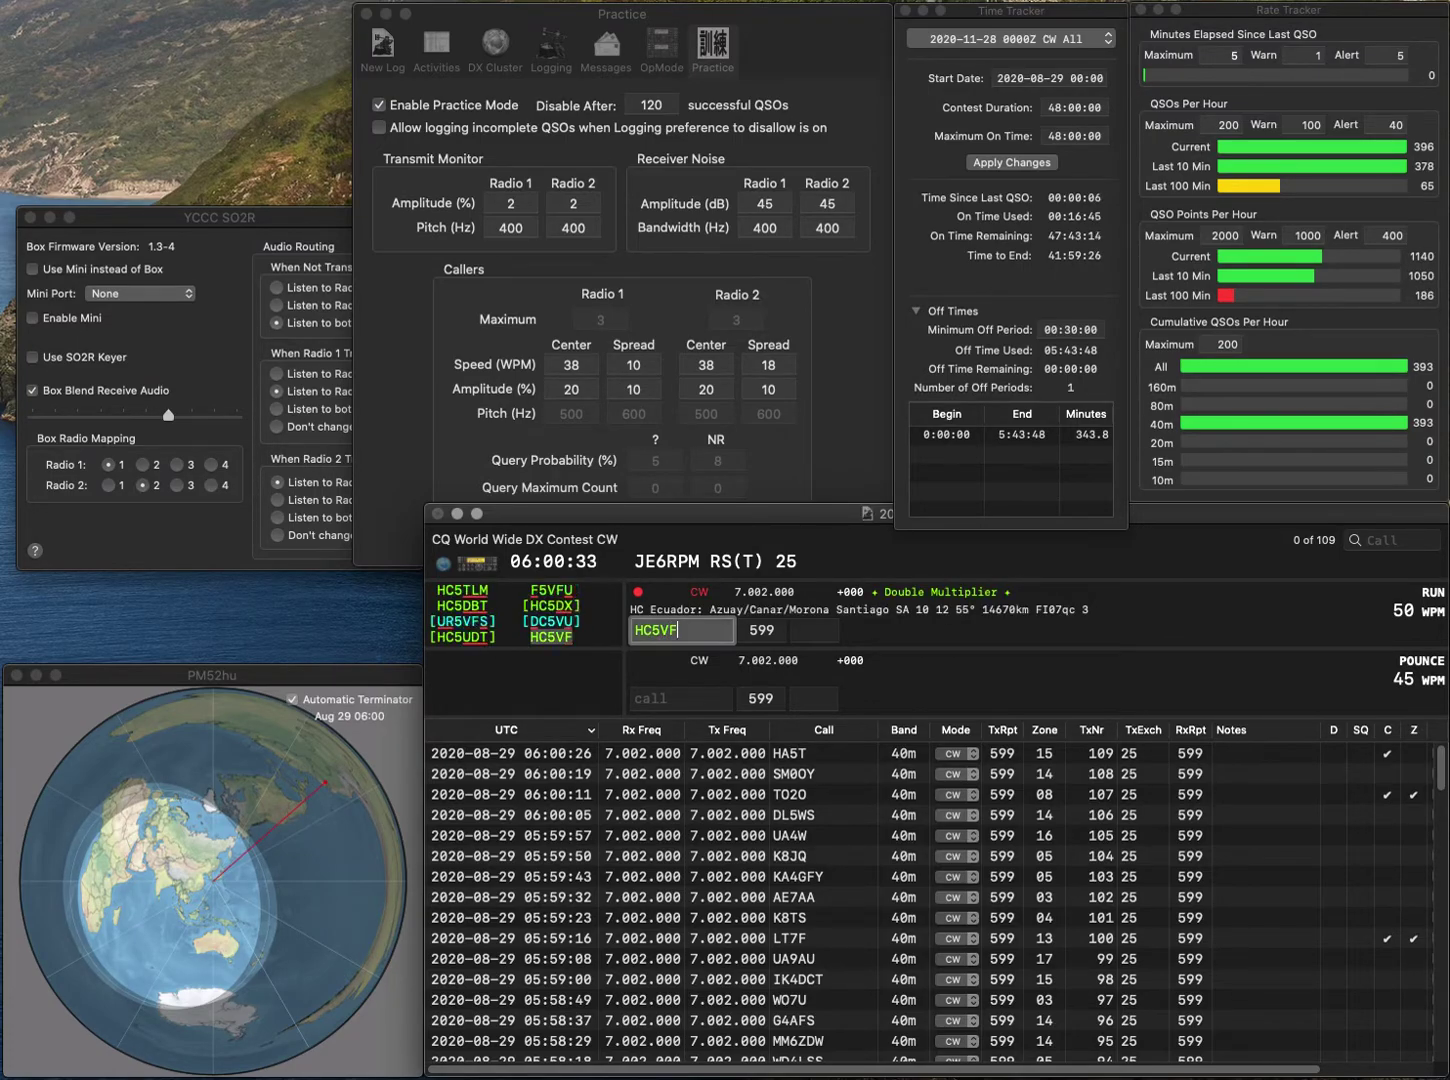
pyautogui.press('space')
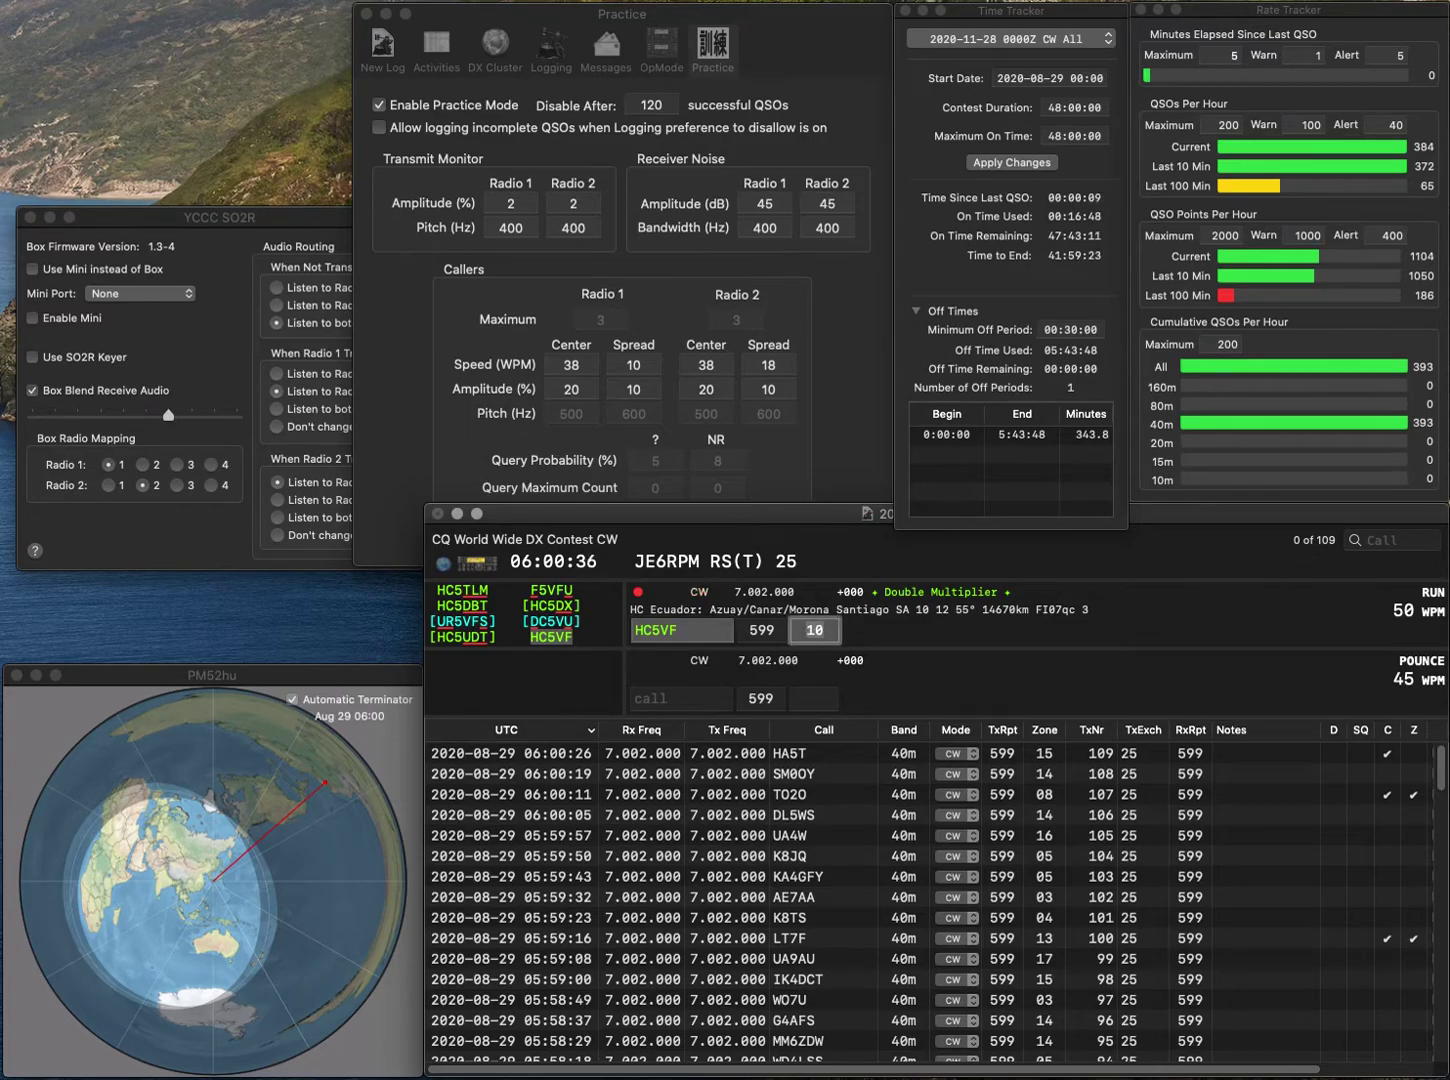
pyautogui.press('Return')
pyautogui.write('N7NM')
pyautogui.press('space')
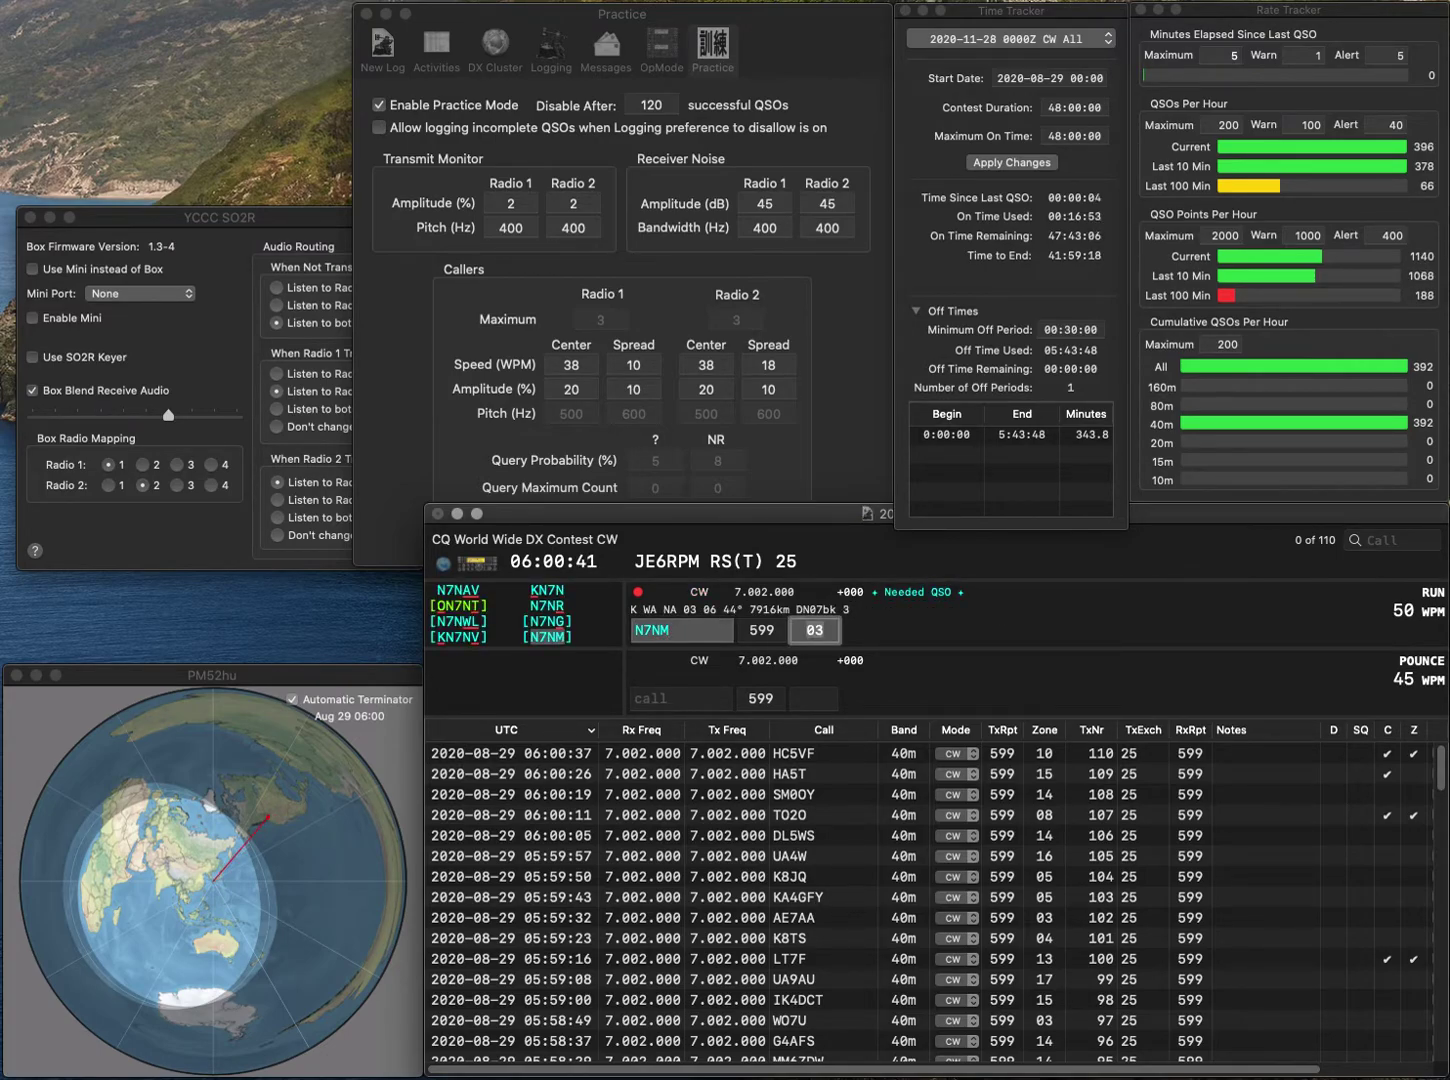
pyautogui.press('Return')
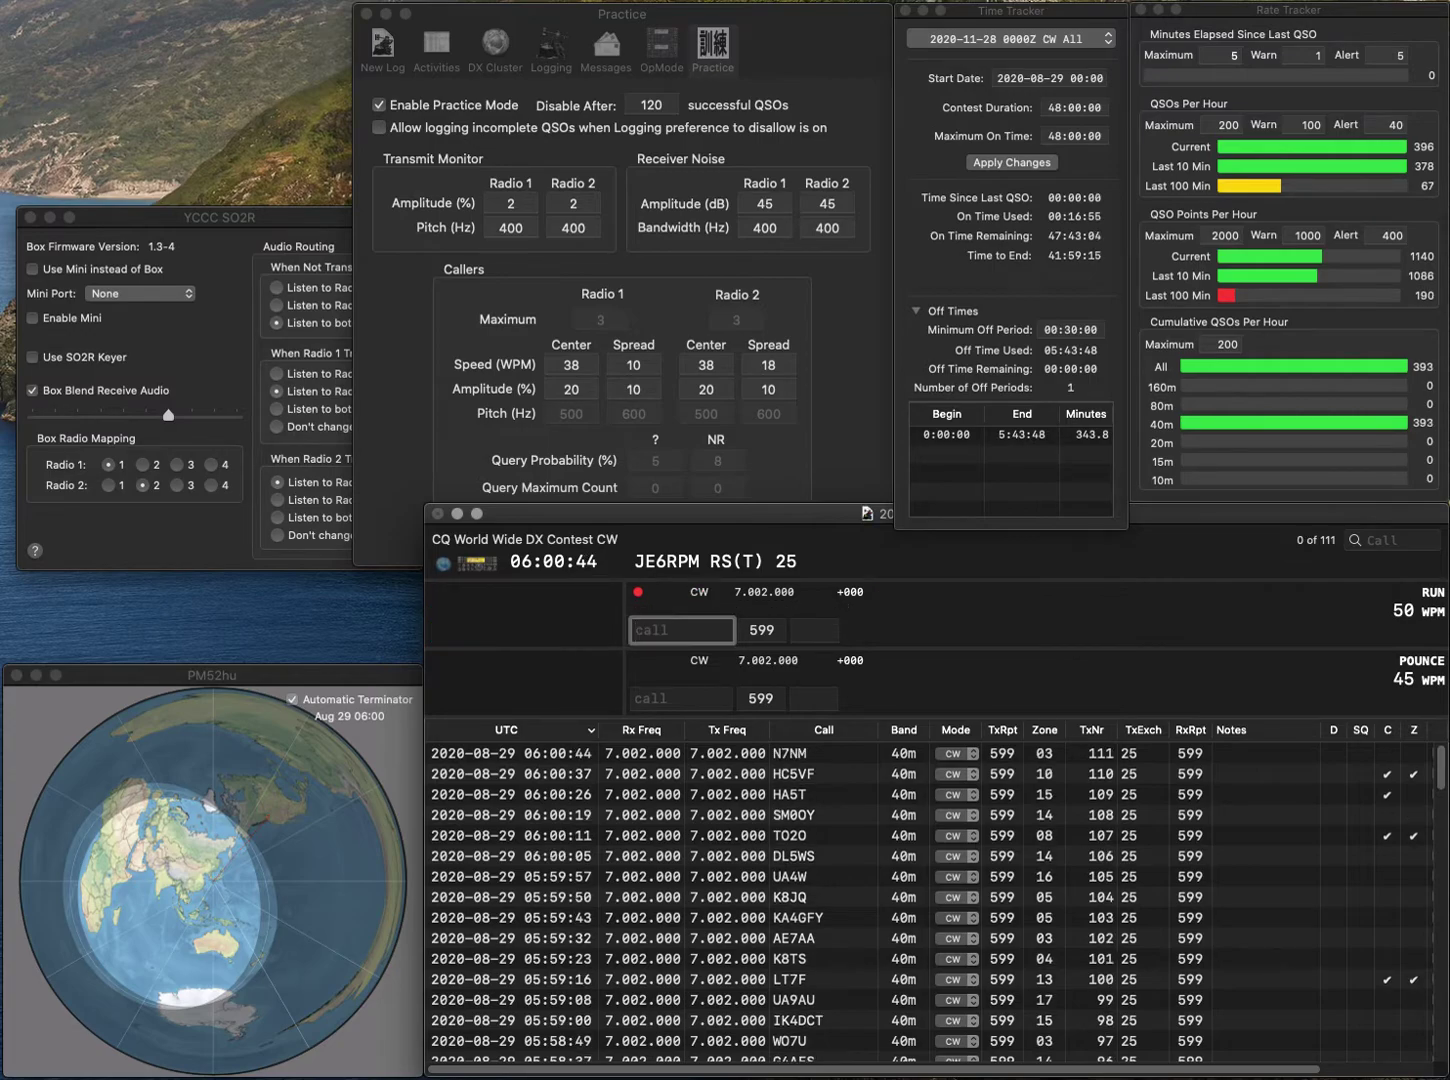
# - Copy the next run-radio caller as PRA2FU, correct the call to RA2FU, and log it in zone 15 with report 599
pyautogui.write('PRA2FU')
pyautogui.press('Home')
pyautogui.press('Delete')
pyautogui.press('Tab')
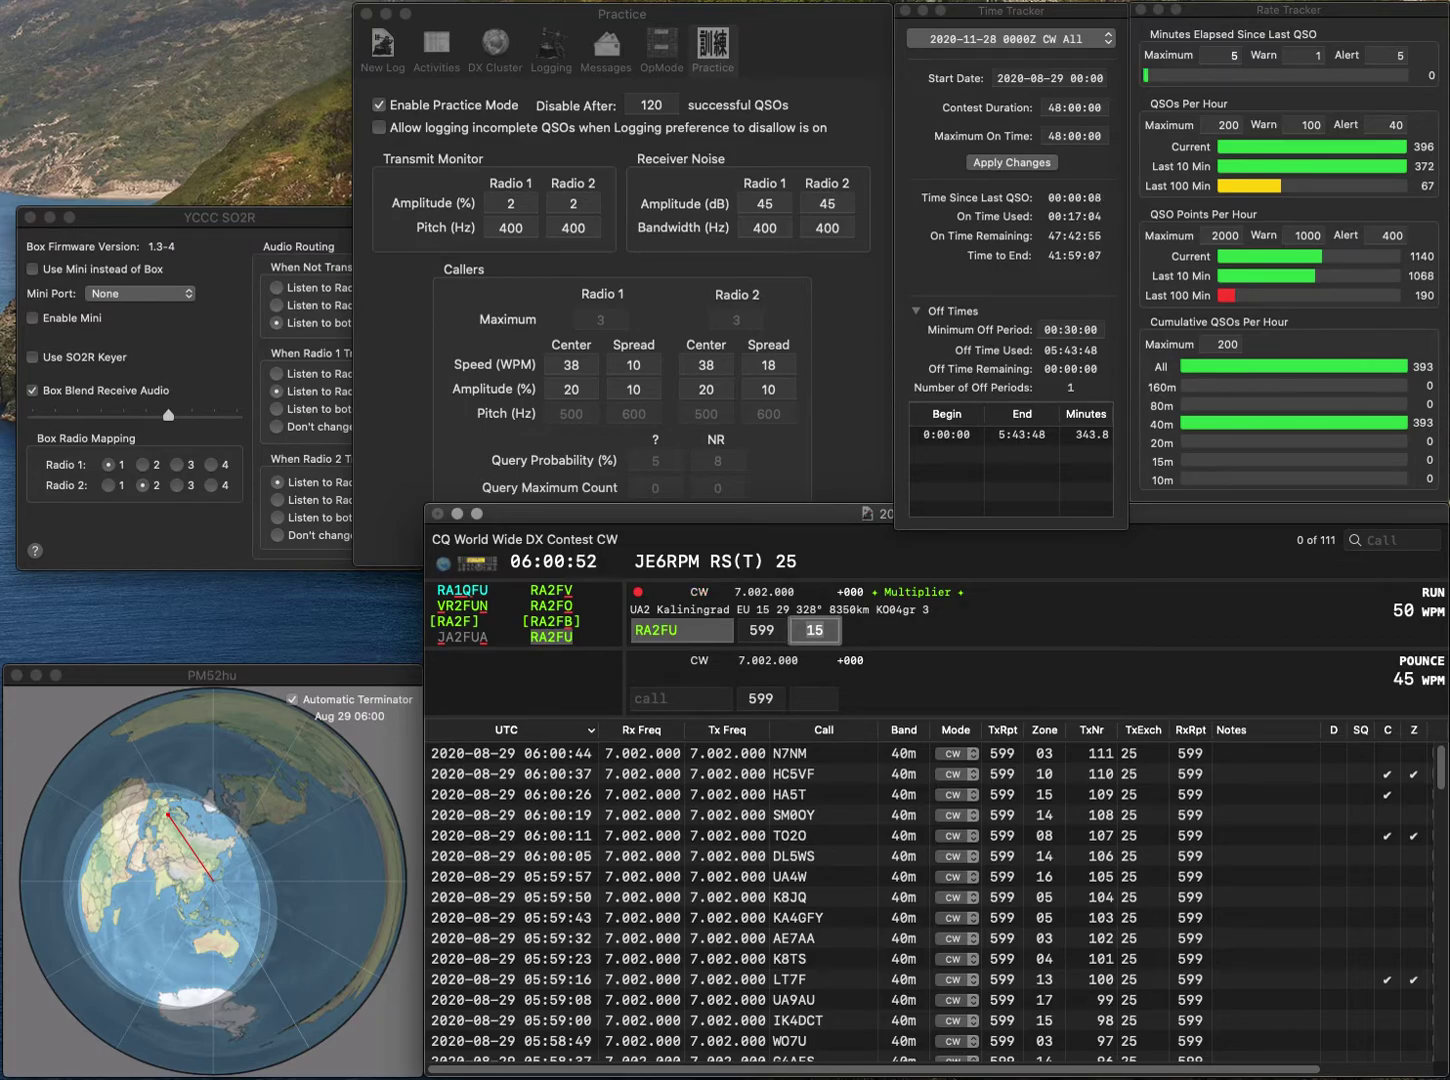
pyautogui.press('Return')
pyautogui.write('K5L')
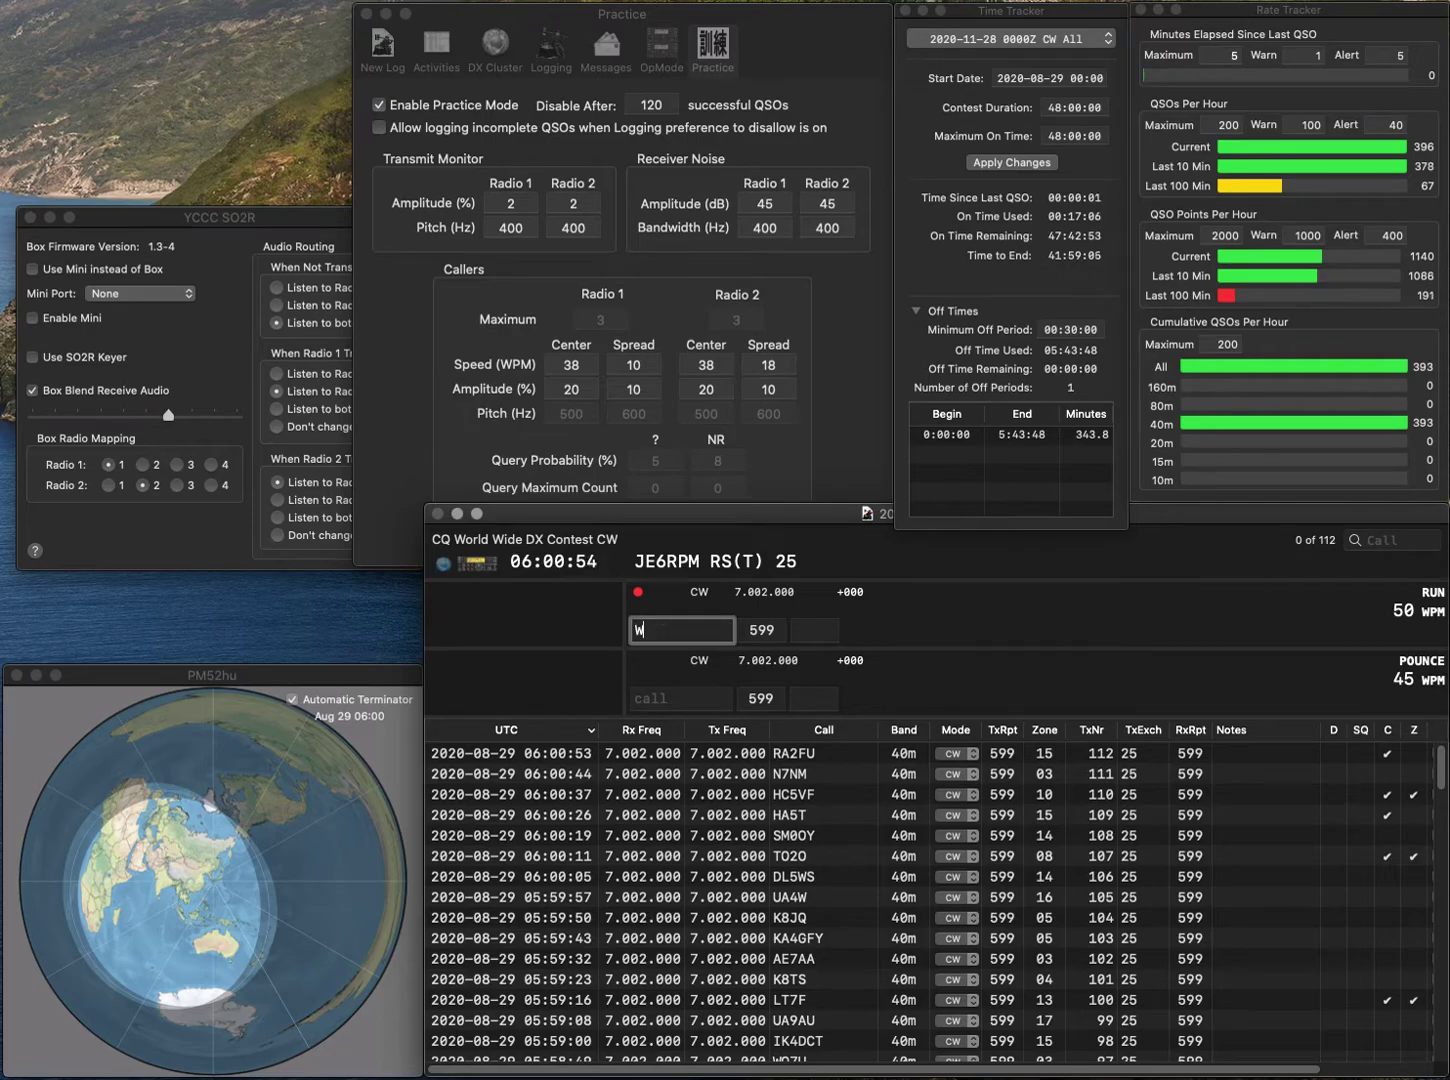
pyautogui.write('H')
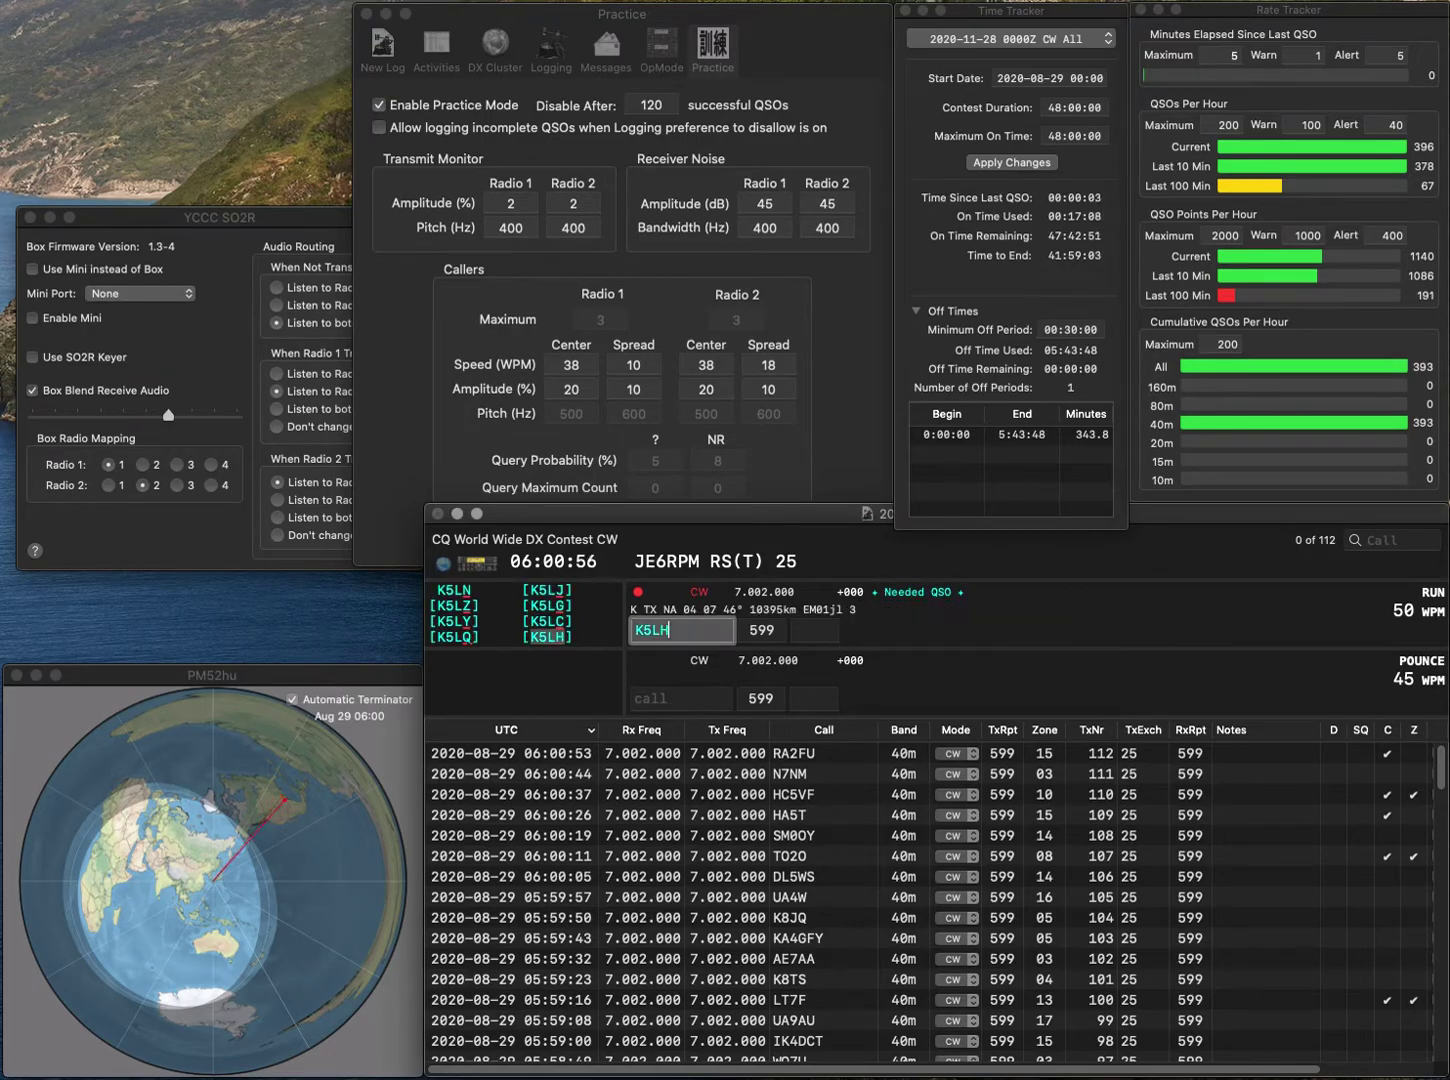
pyautogui.press('Tab')
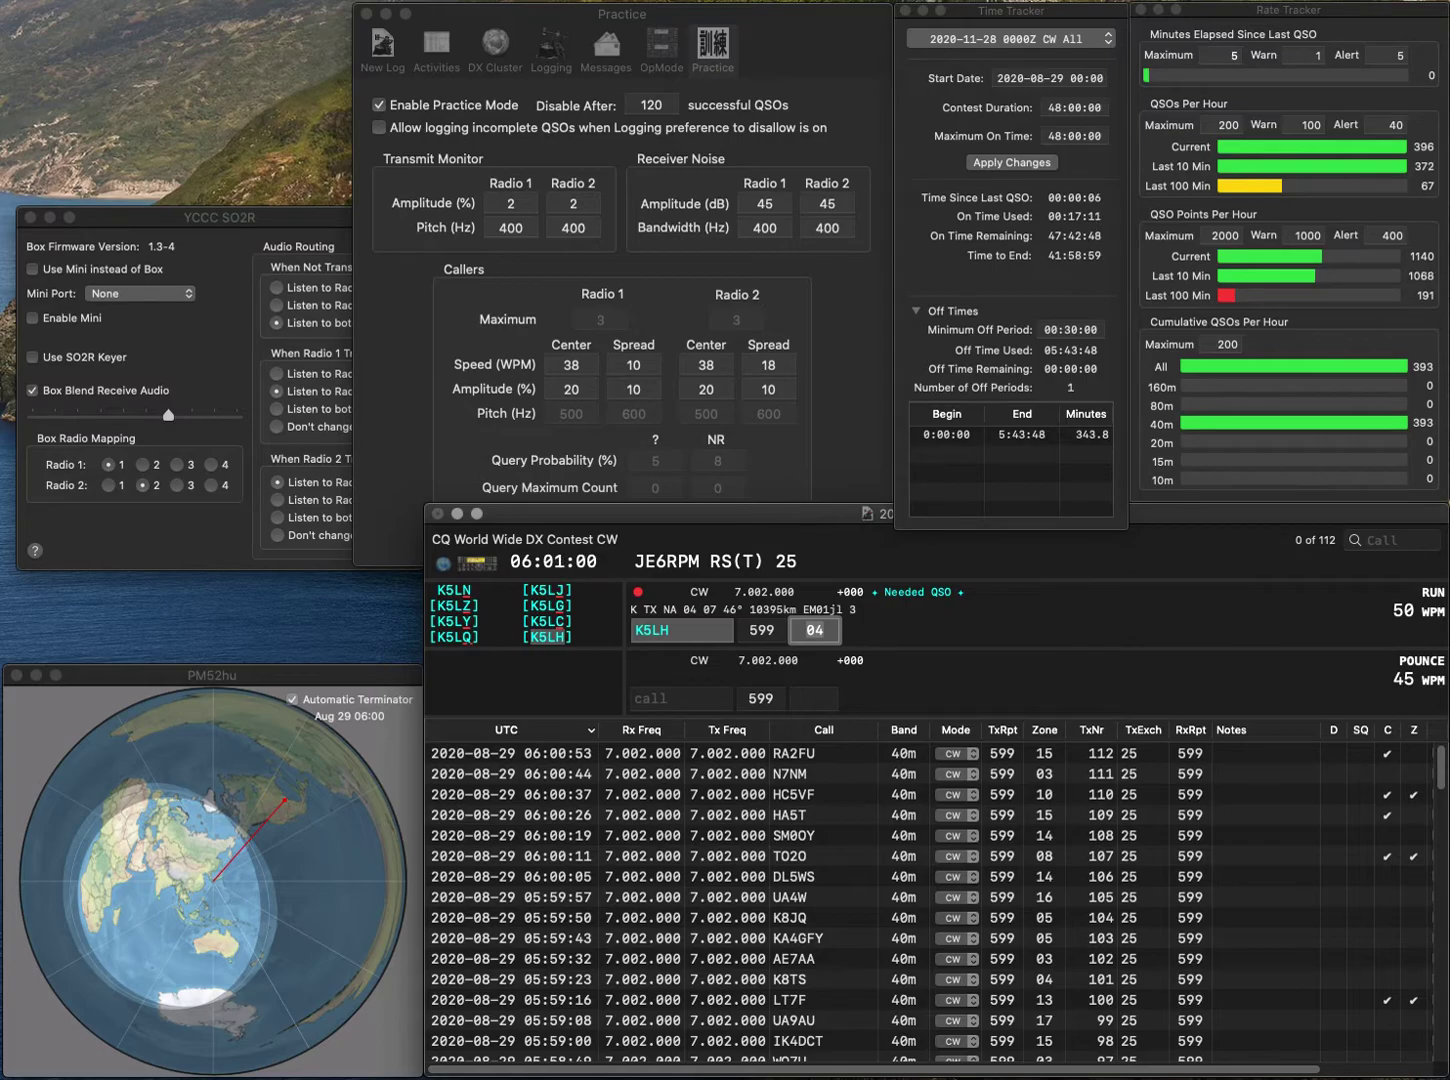
pyautogui.press('Return')
pyautogui.write('W6')
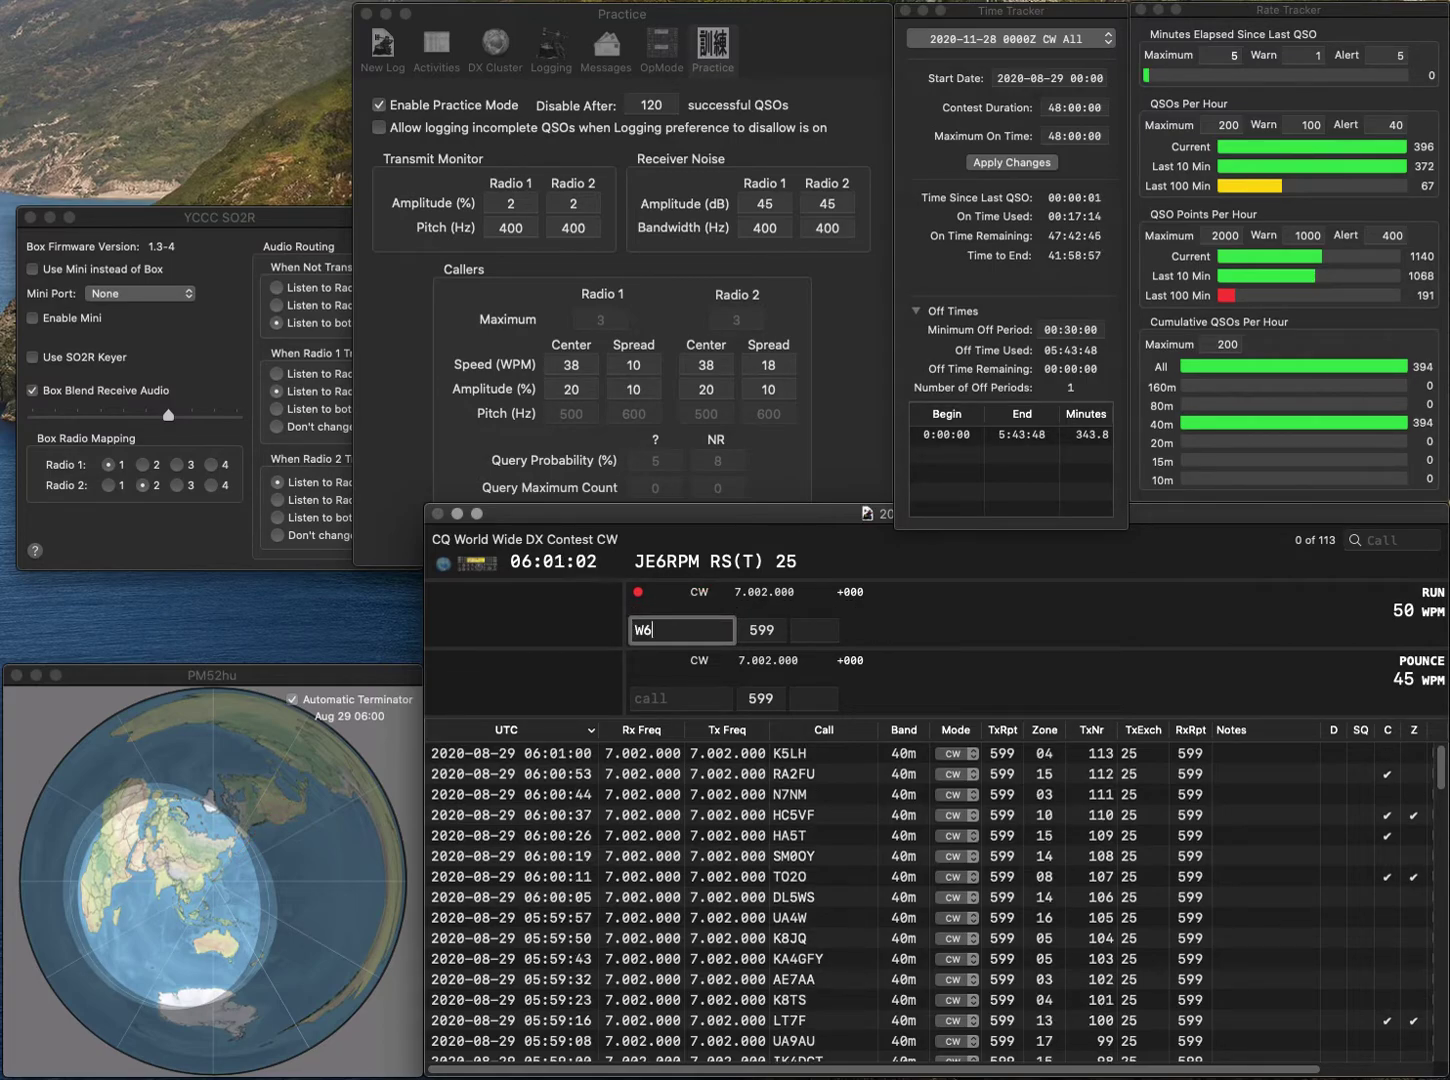
pyautogui.write('JWK')
pyautogui.press('space')
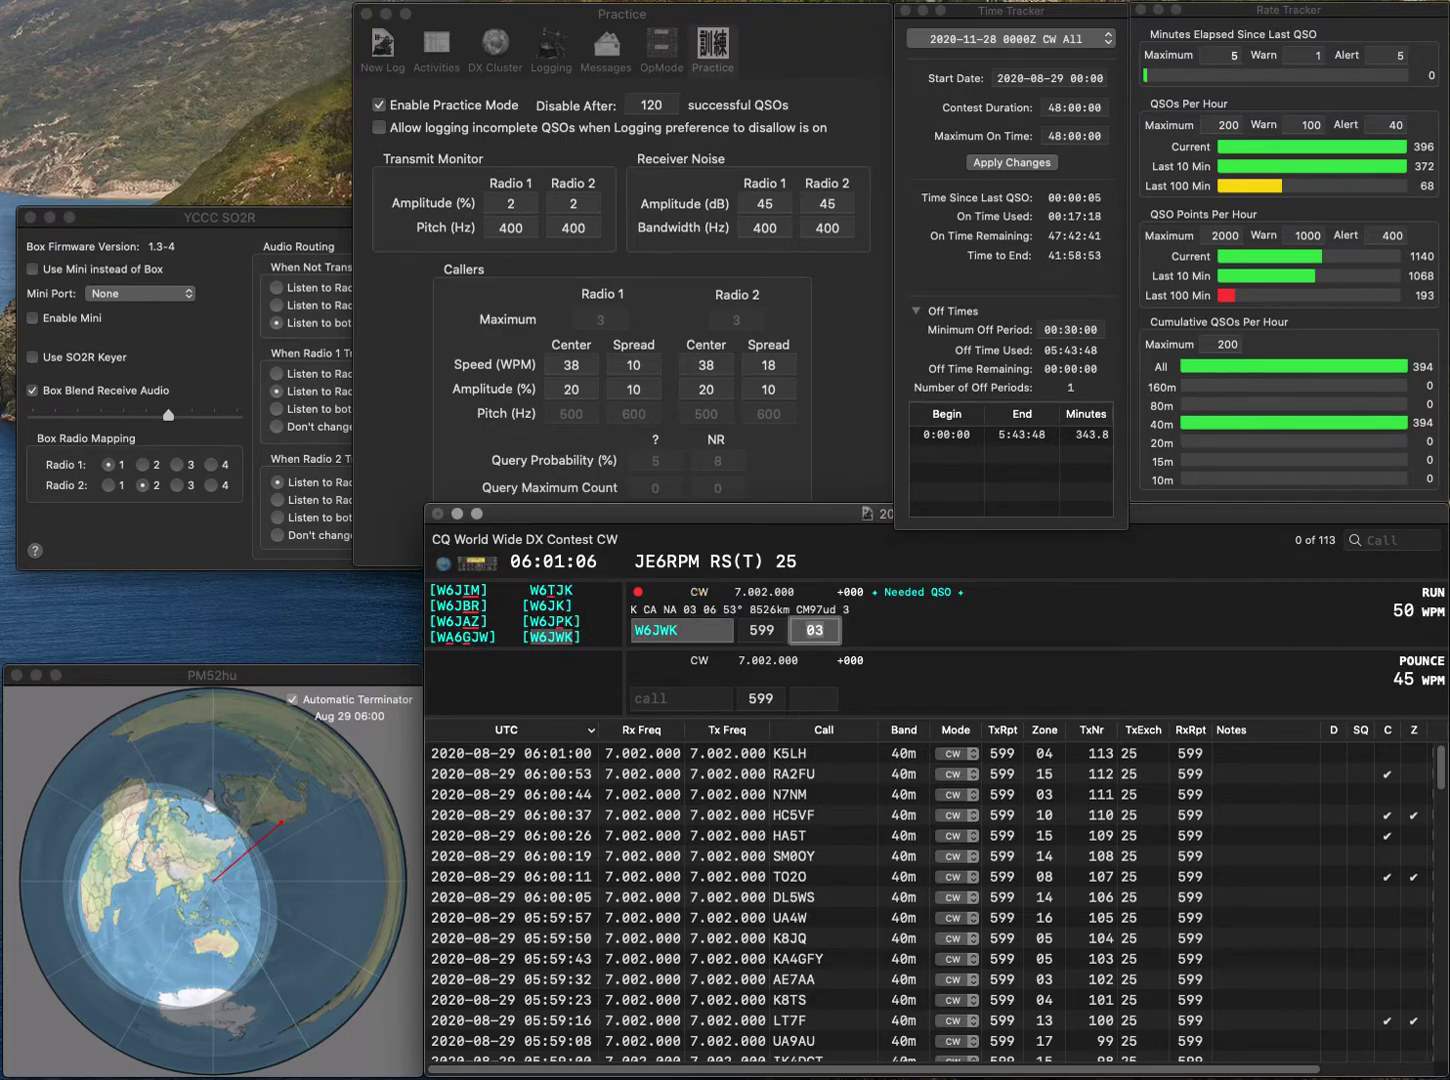
pyautogui.press('Return')
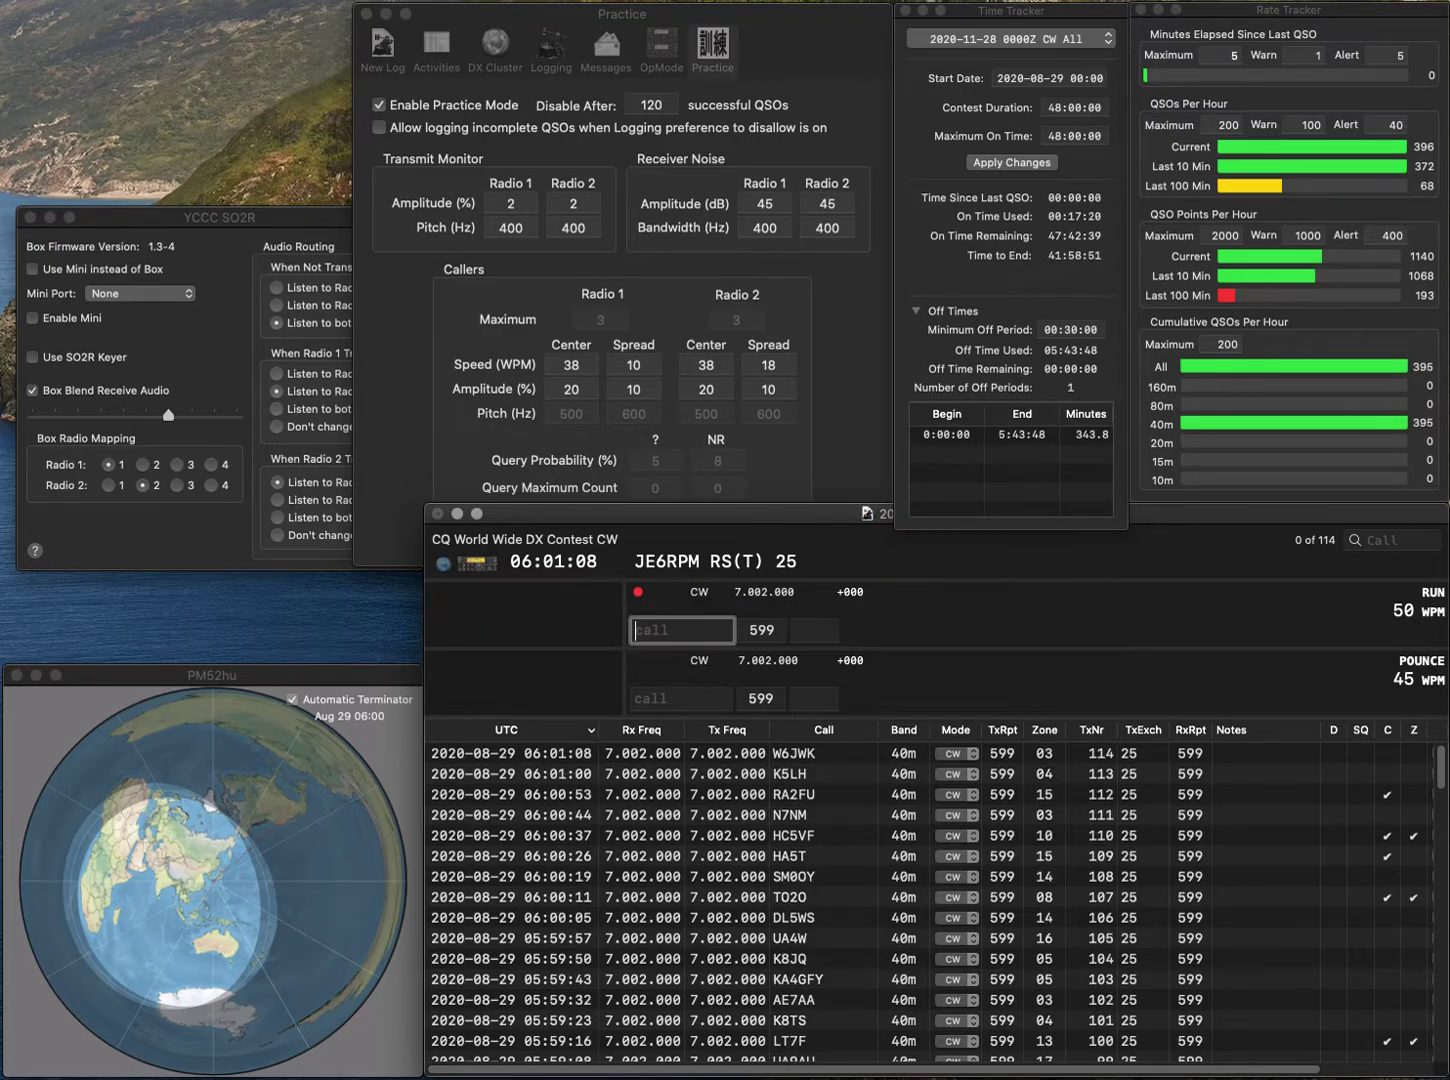
# - Log a run-radio contact with PP5FE in zone 11 with report 599
pyautogui.write('PP5')
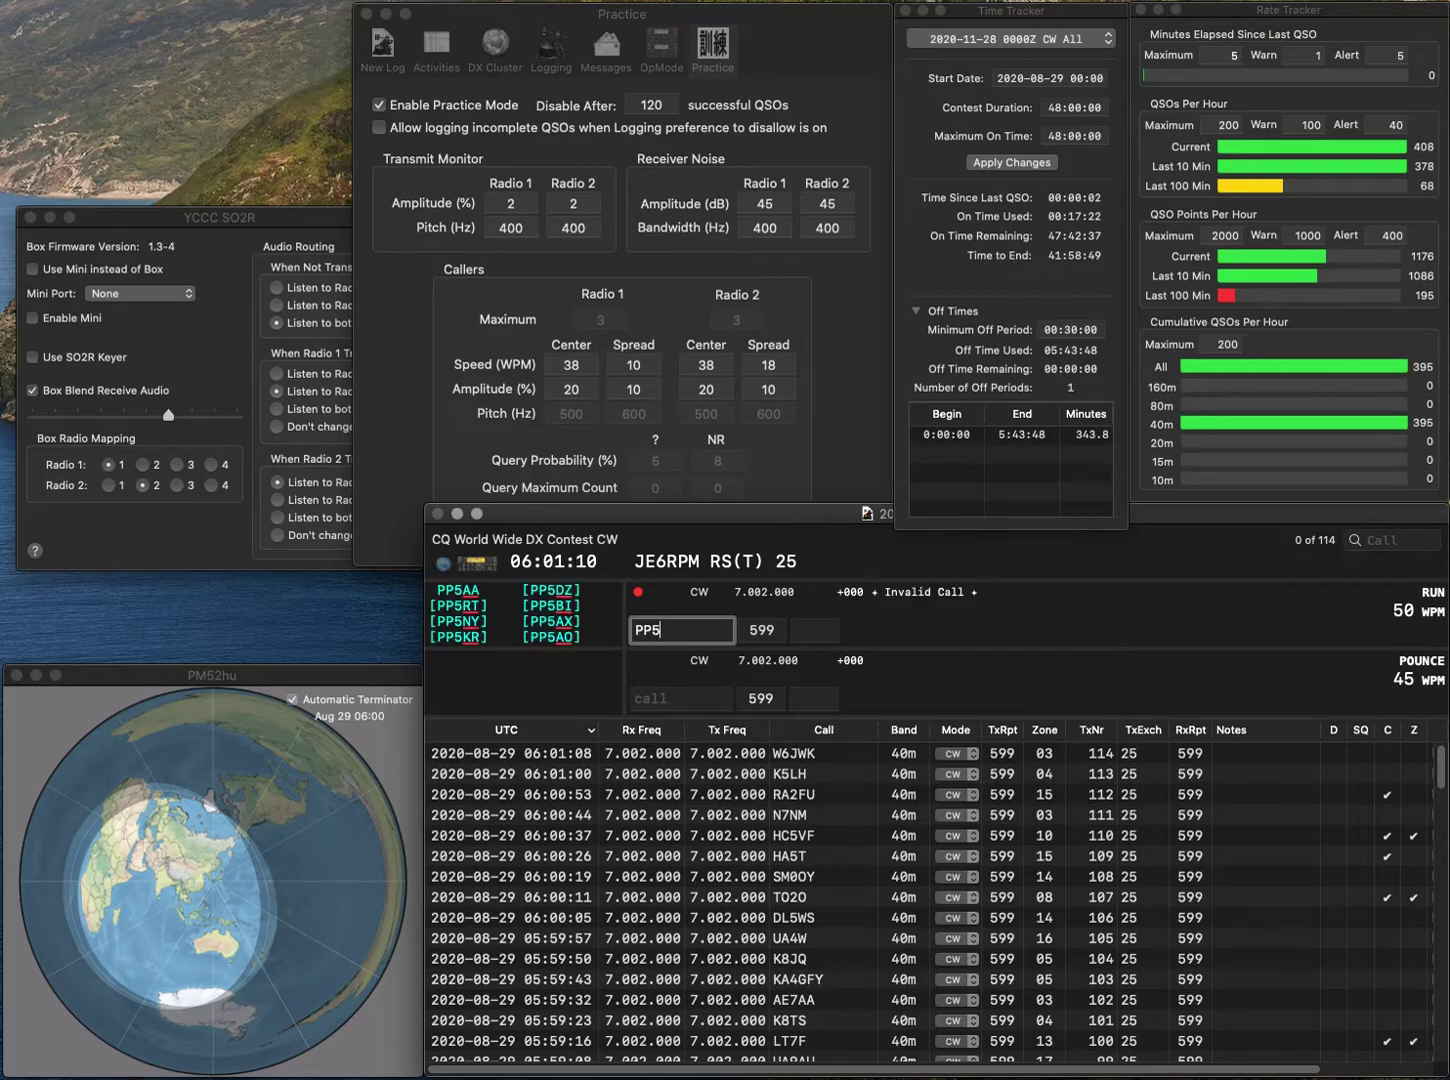
pyautogui.write('FE')
pyautogui.press('space')
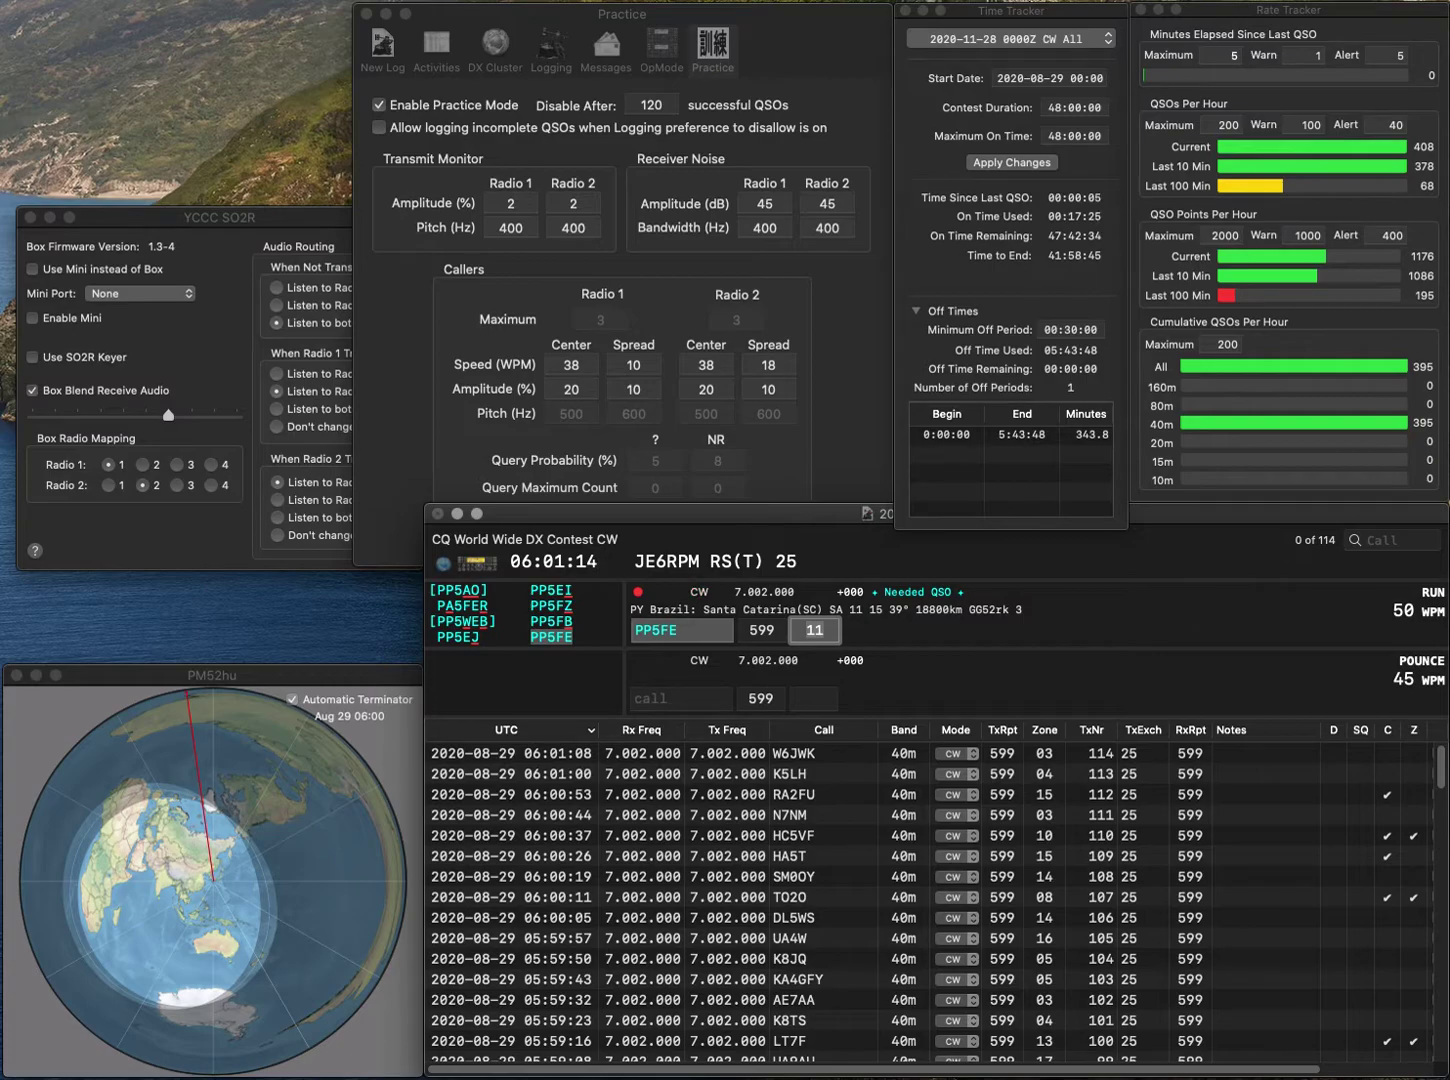
pyautogui.press('Return')
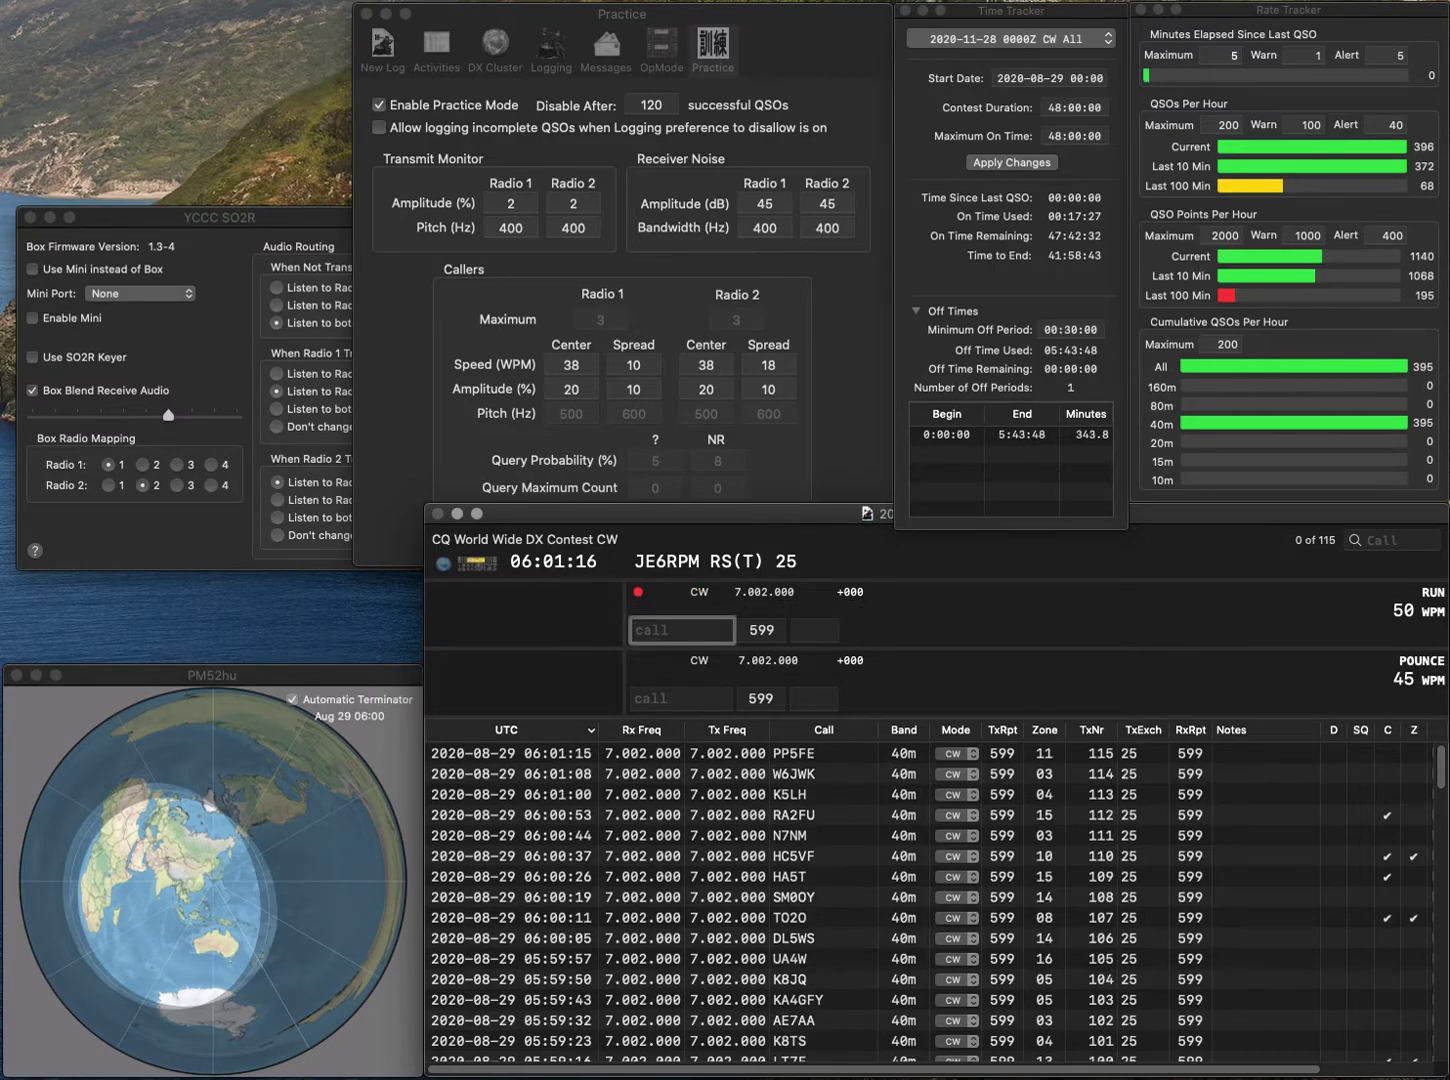
# - Copy the next run-radio caller's suffix AZ, add the prefix W5 before it, and log W5AZ in zone 04 with report 599
pyautogui.write('AZ')
pyautogui.press('Left')
pyautogui.press('Left')
pyautogui.write('W5')
pyautogui.press('Return')
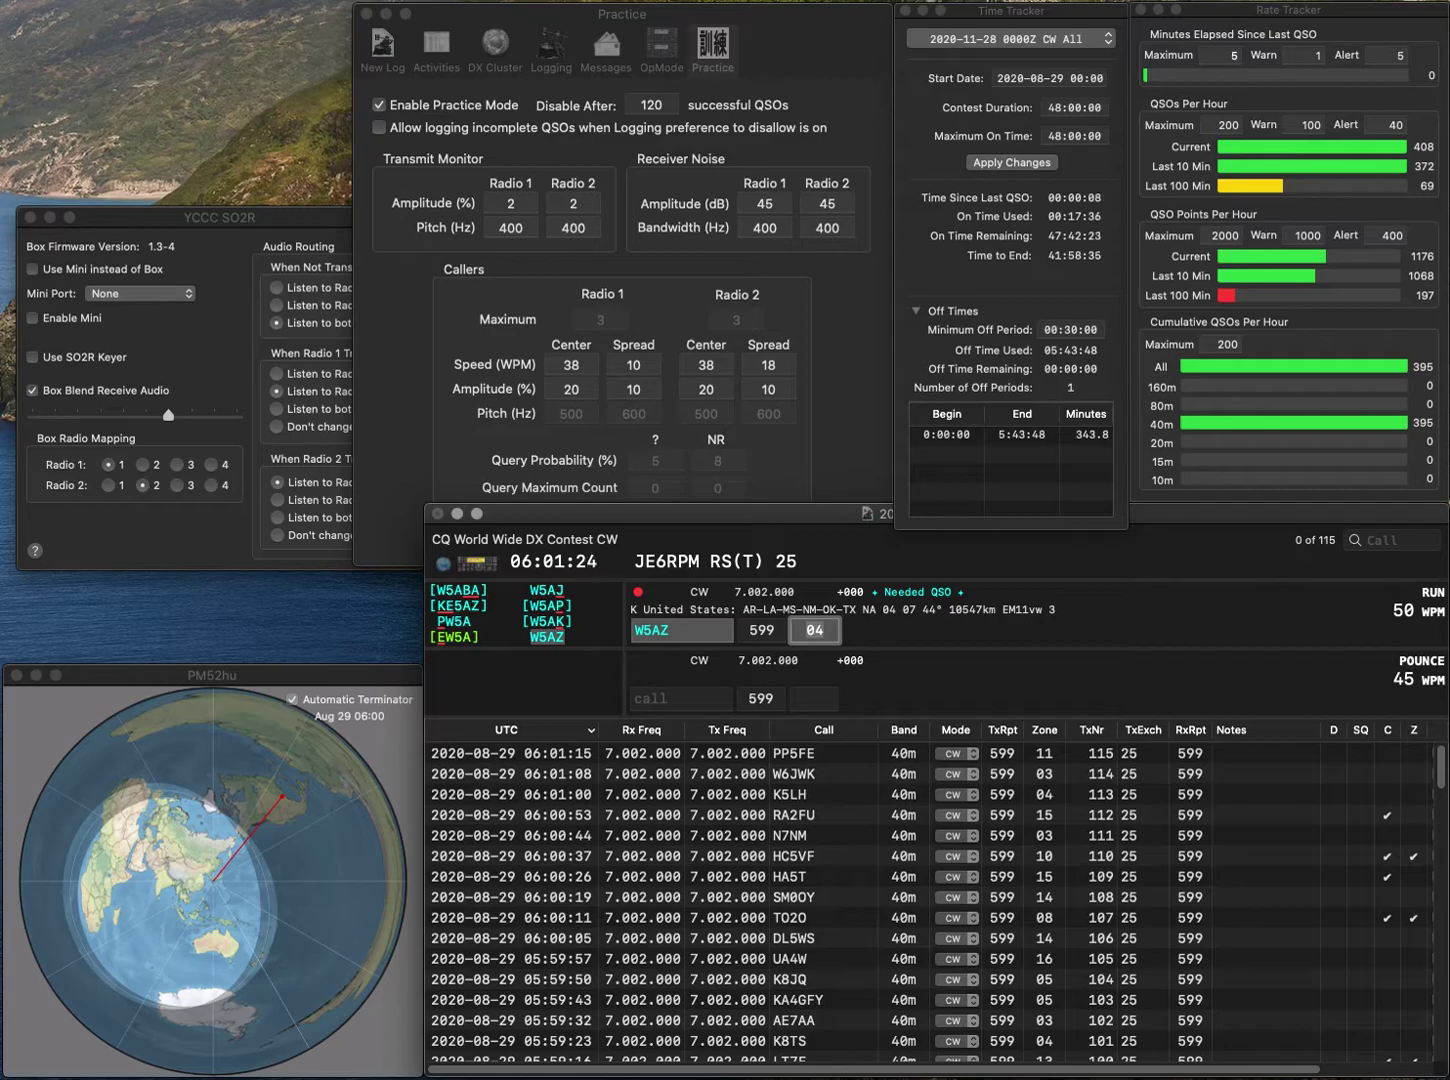
pyautogui.press('Return')
pyautogui.write('I6PZ')
pyautogui.press('space')
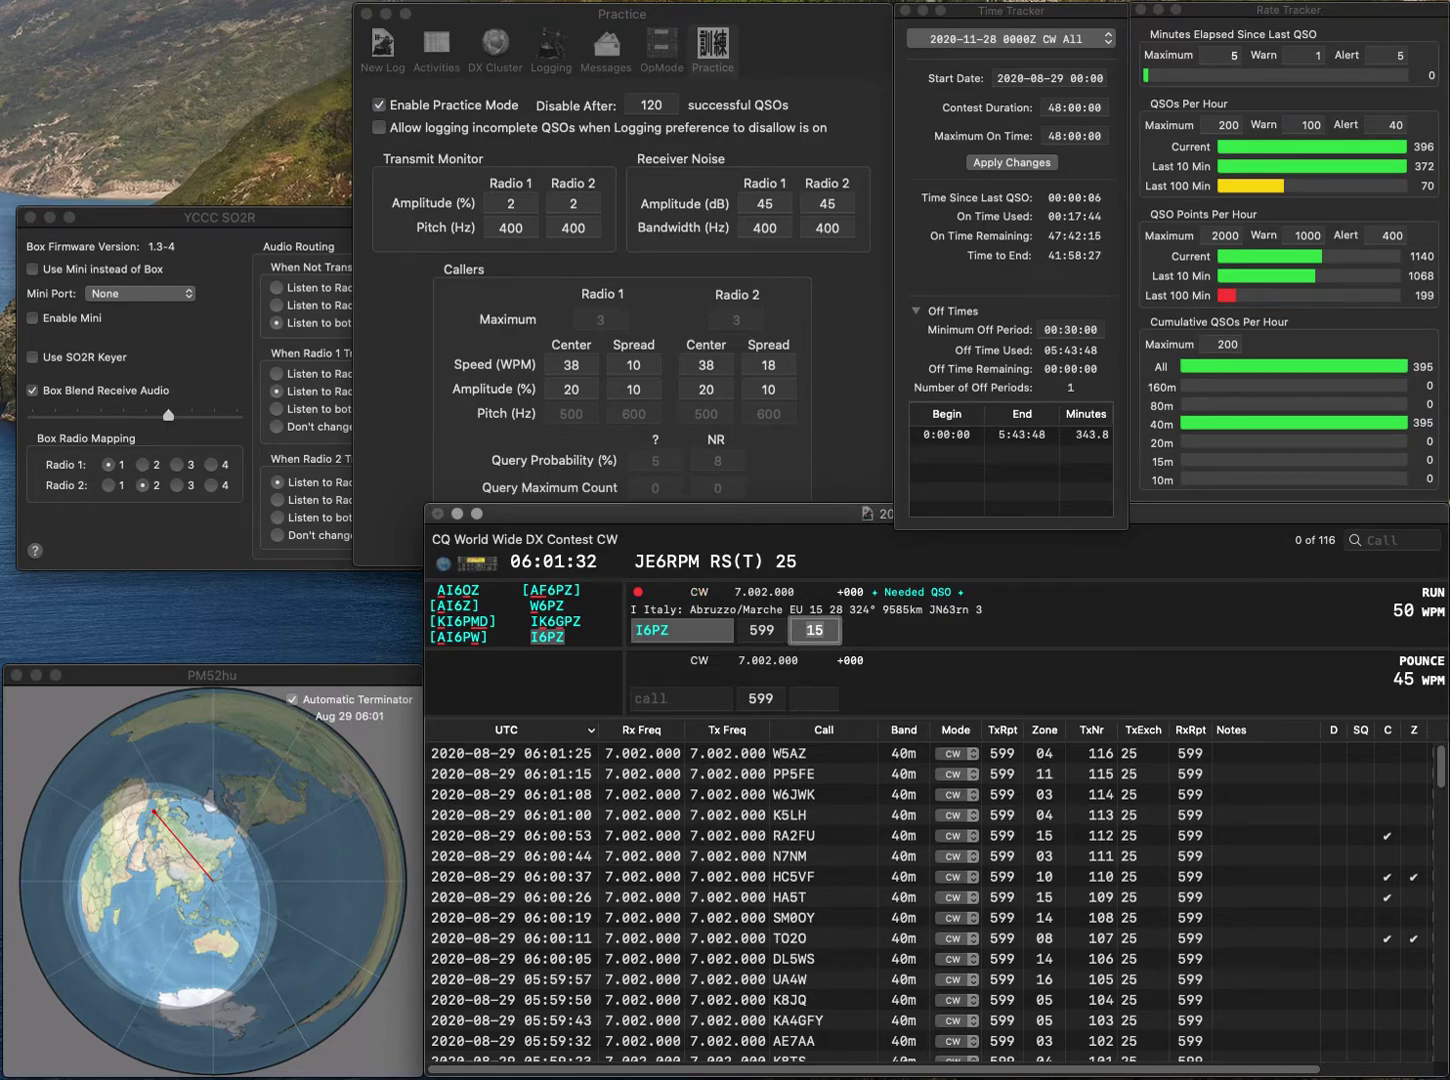
pyautogui.press('Return')
pyautogui.write('H')
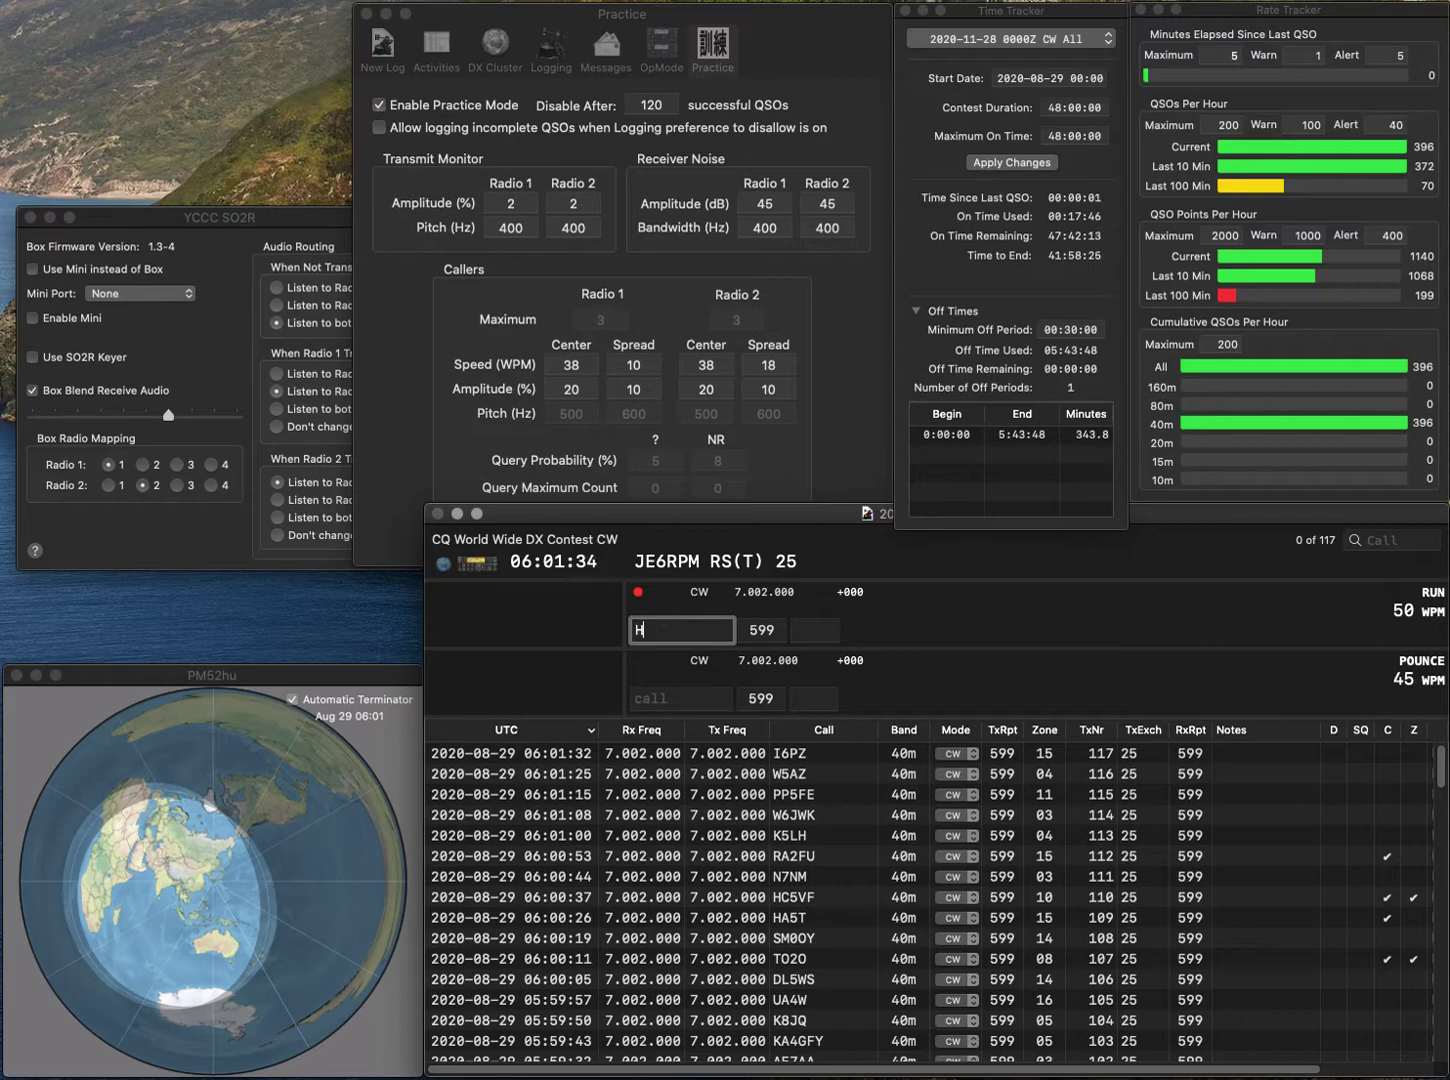
pyautogui.write('A6VV')
pyautogui.press('space')
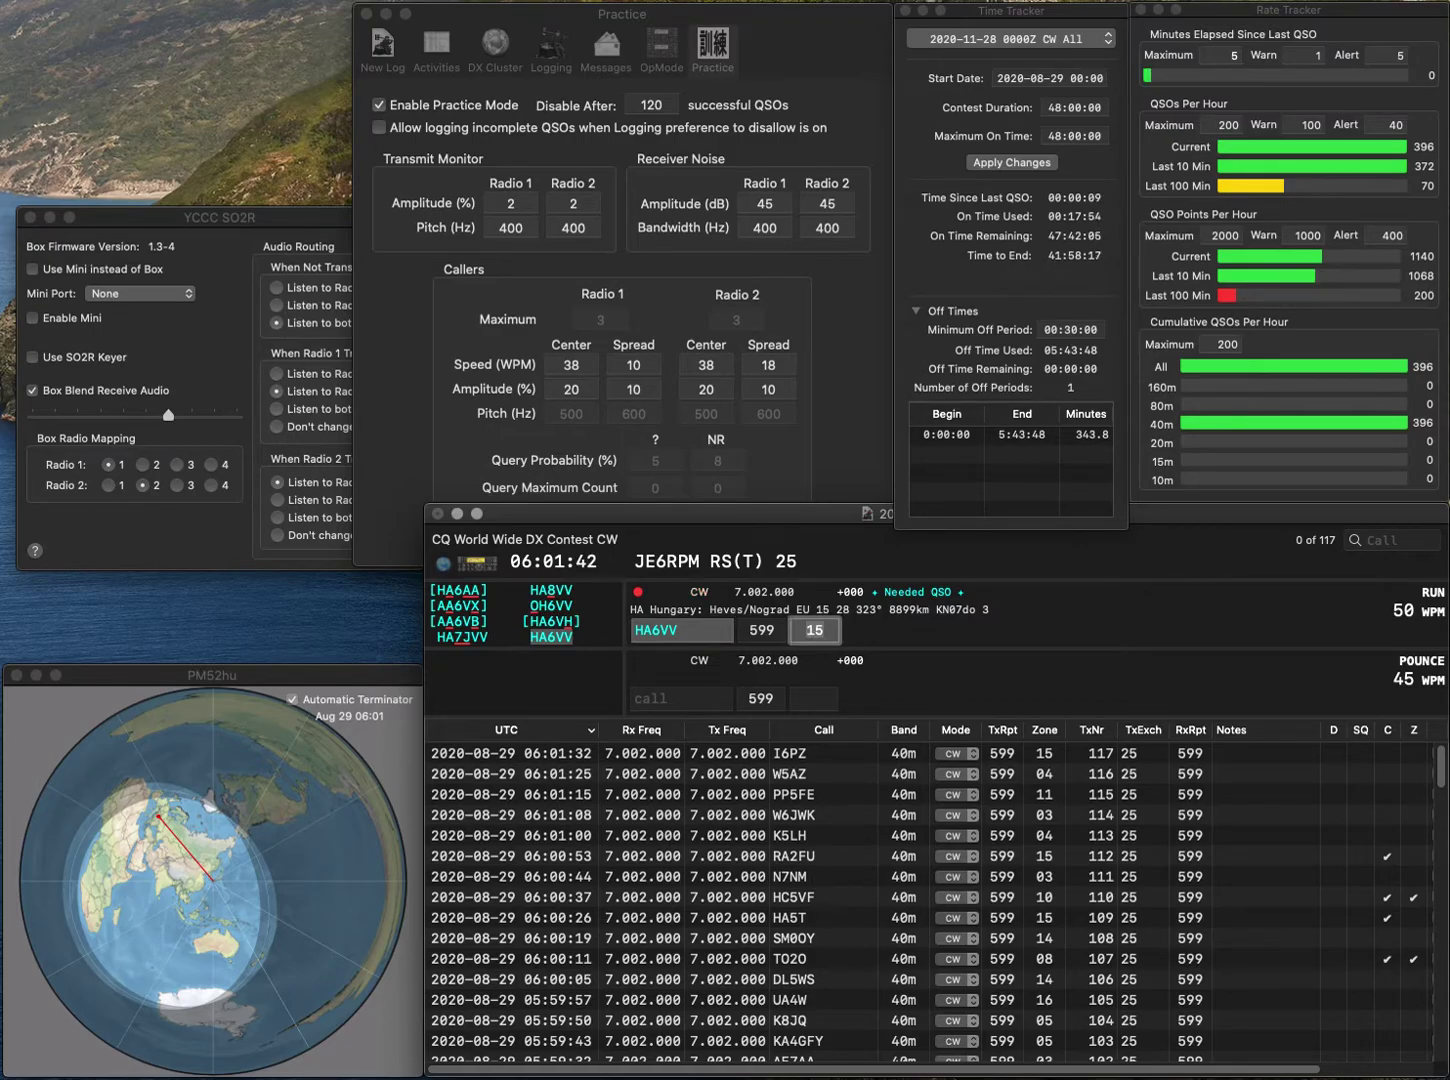
pyautogui.press('Return')
pyautogui.write('WN1GIV')
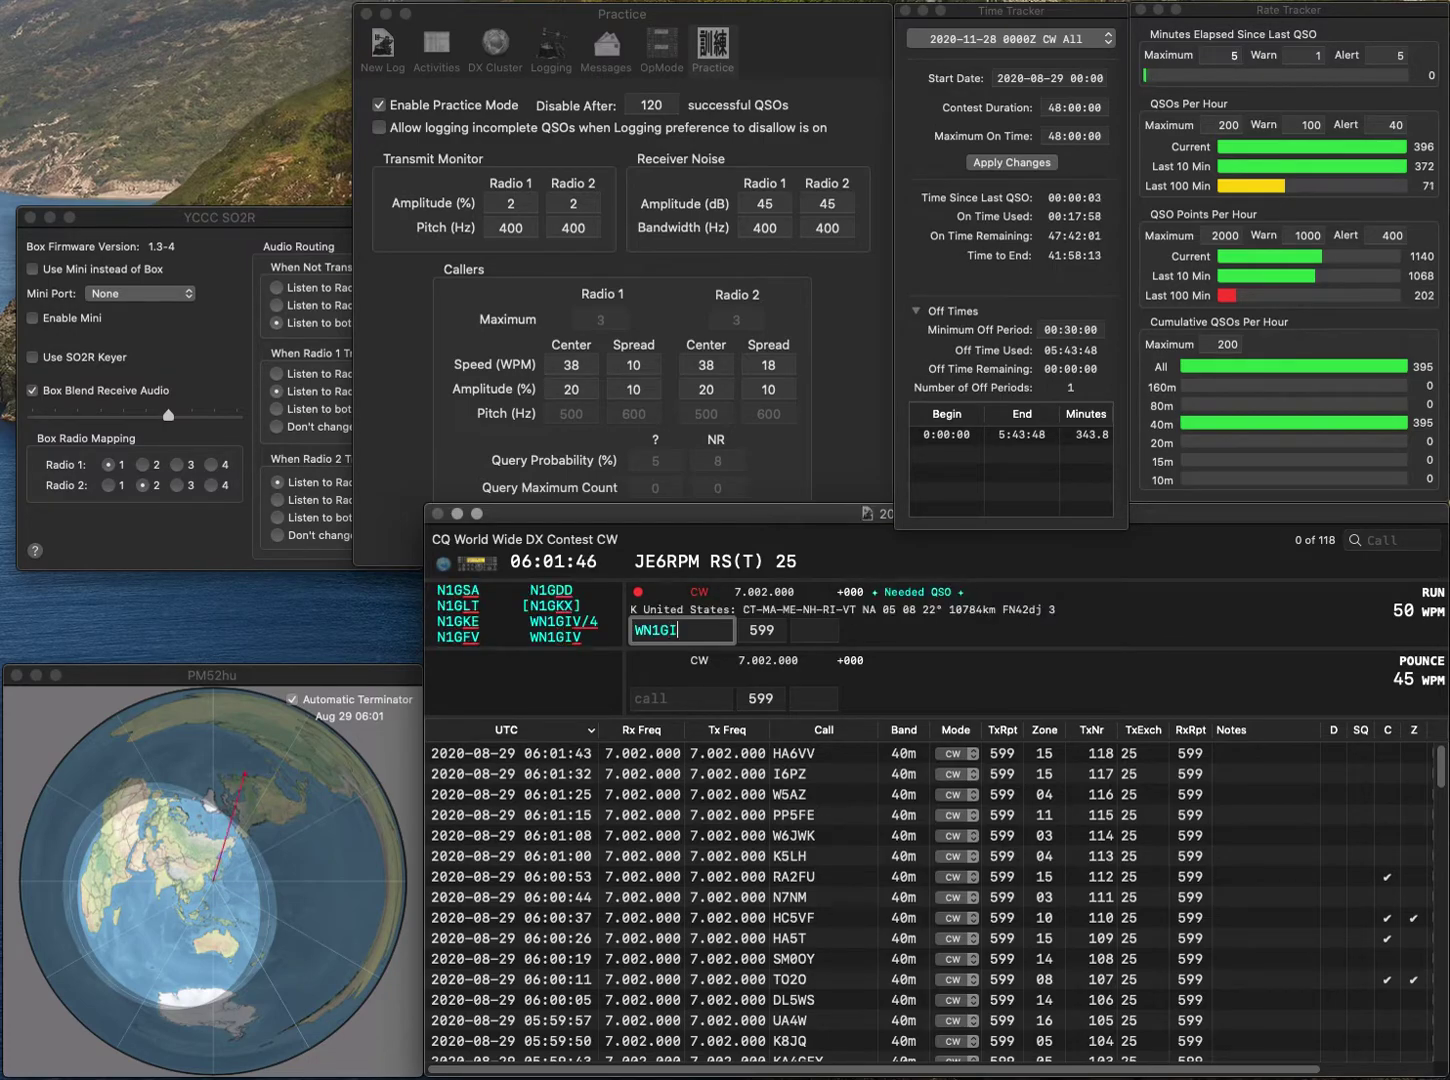
pyautogui.press('space')
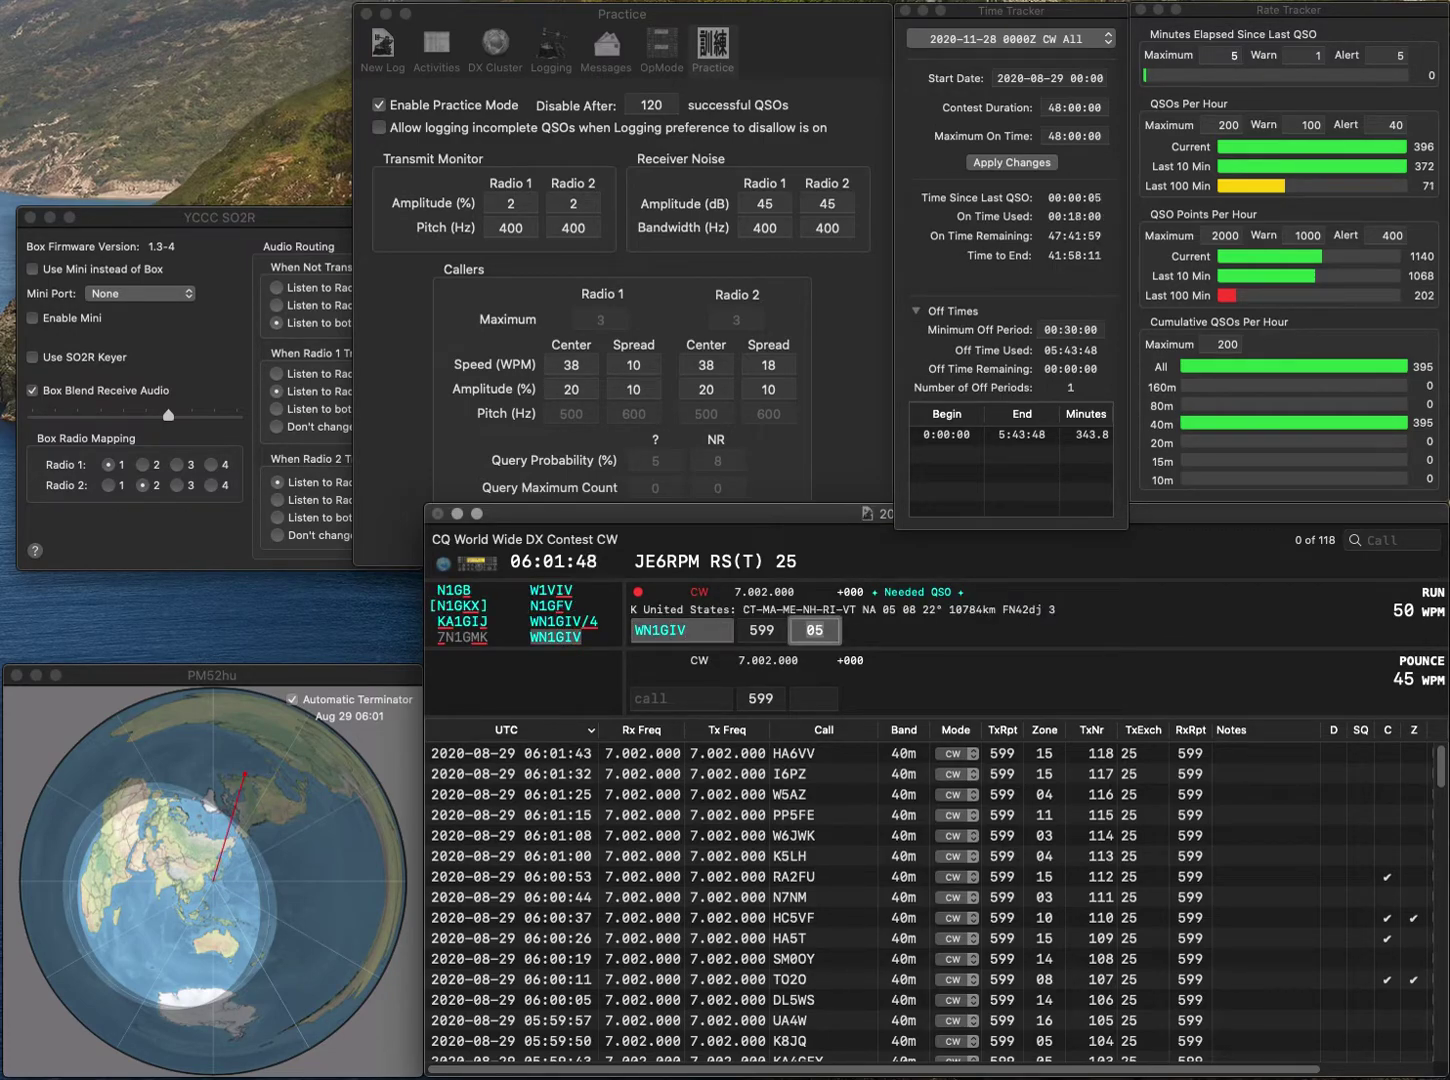
pyautogui.press('Return')
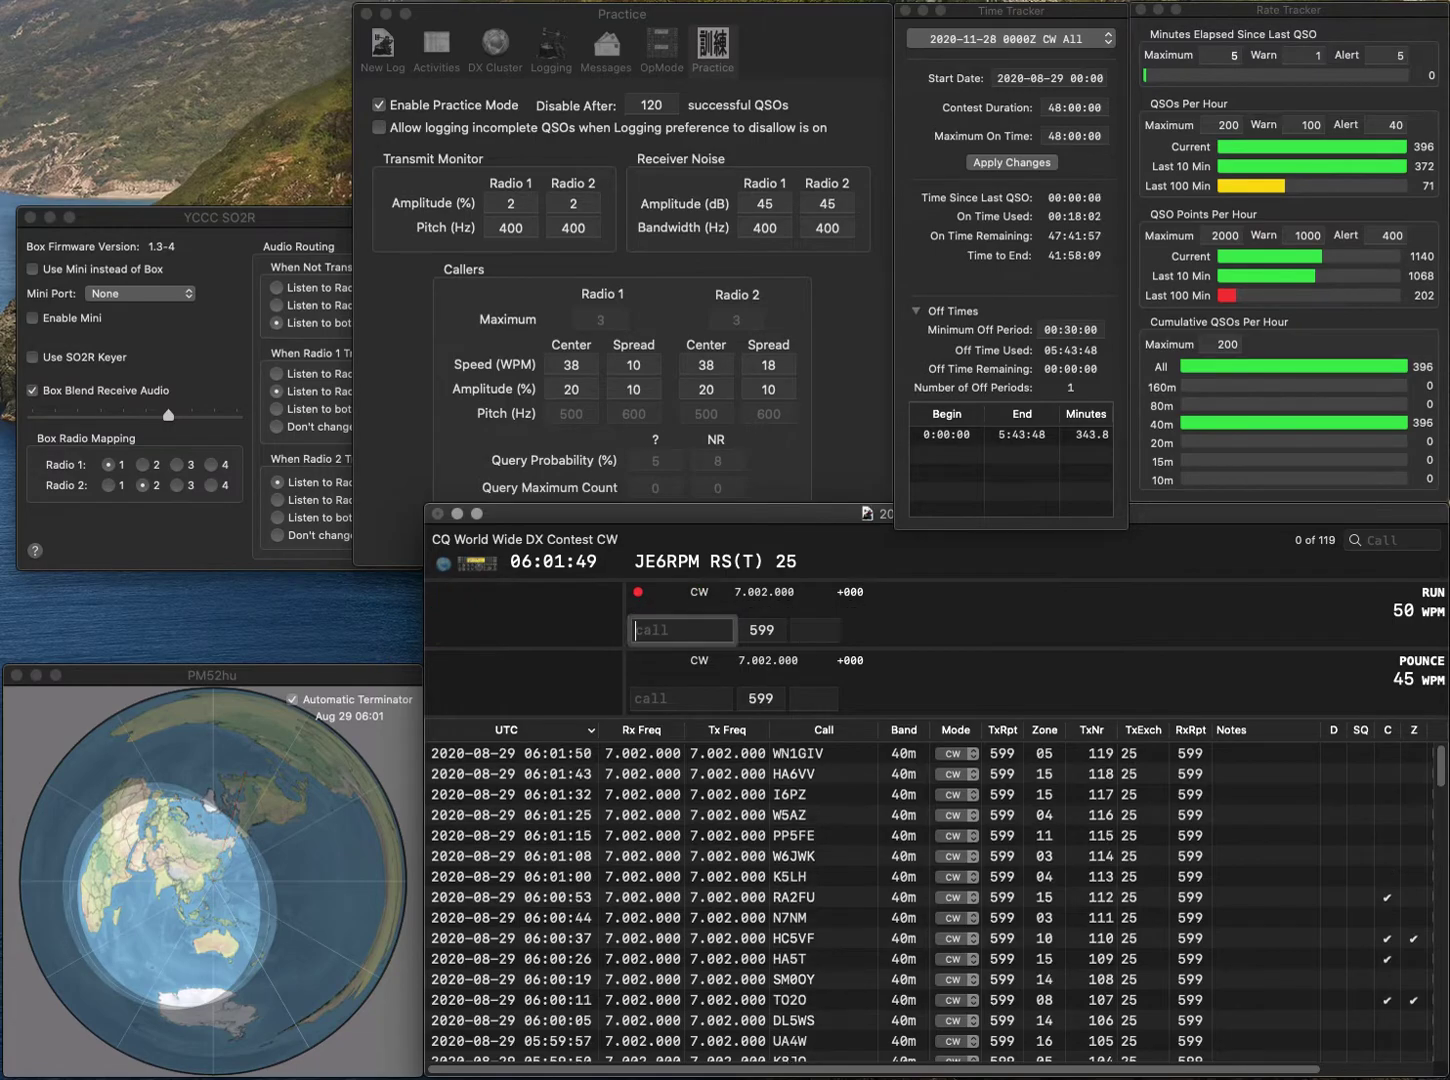
pyautogui.write('BI4XDT')
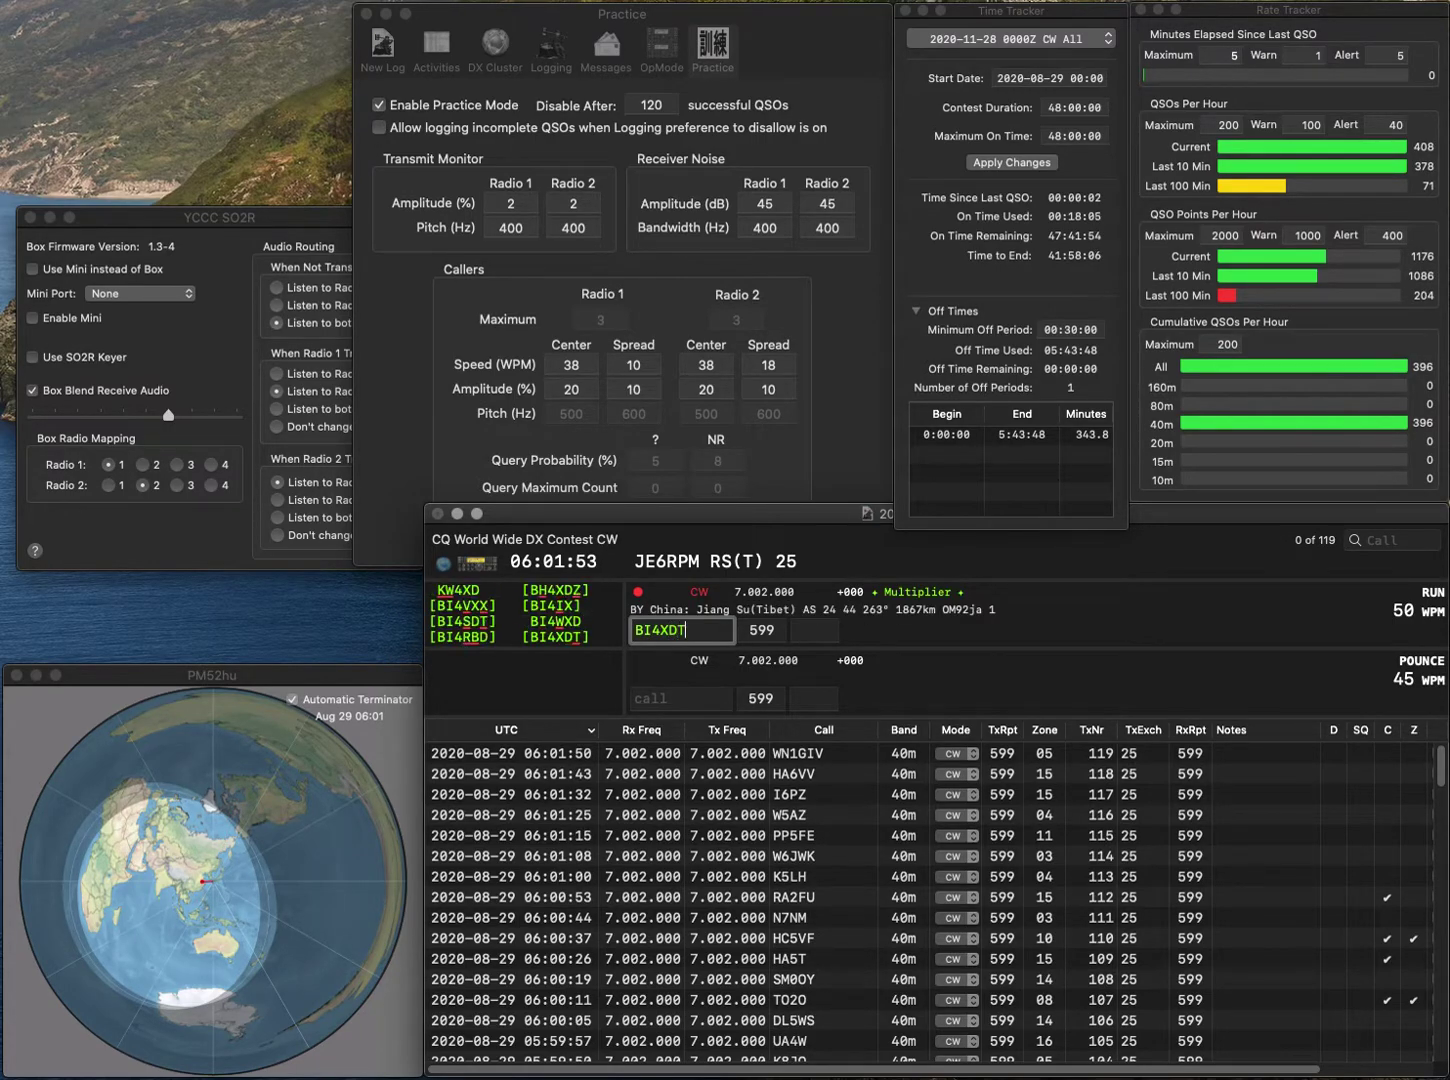
pyautogui.press('Return')
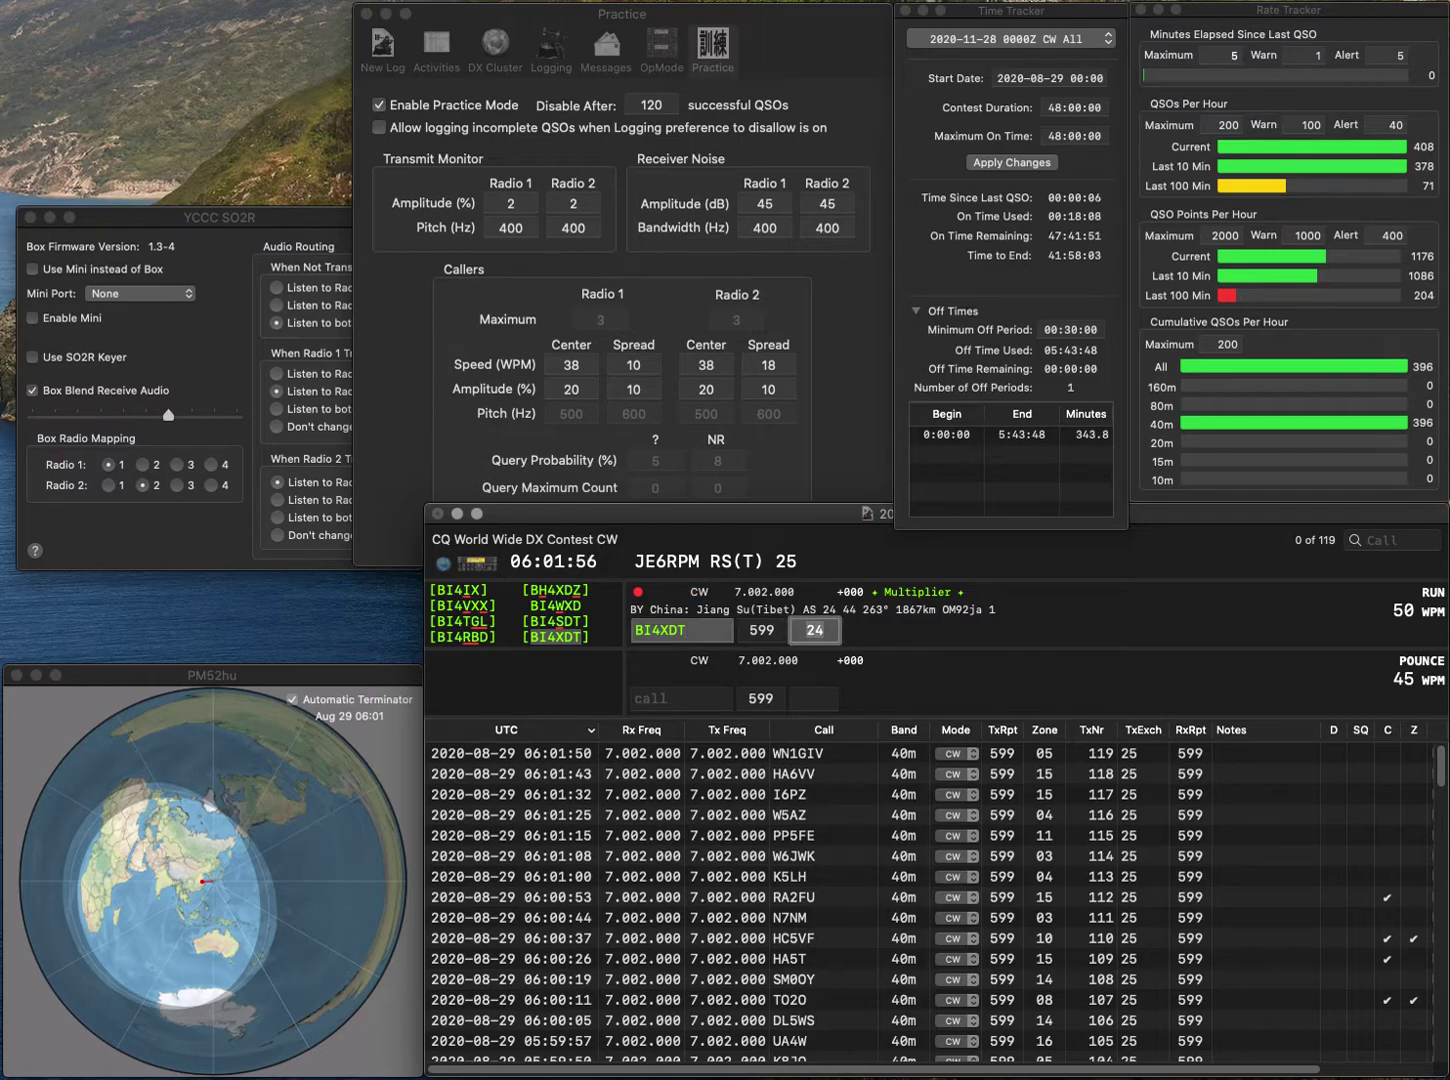
pyautogui.press('Return')
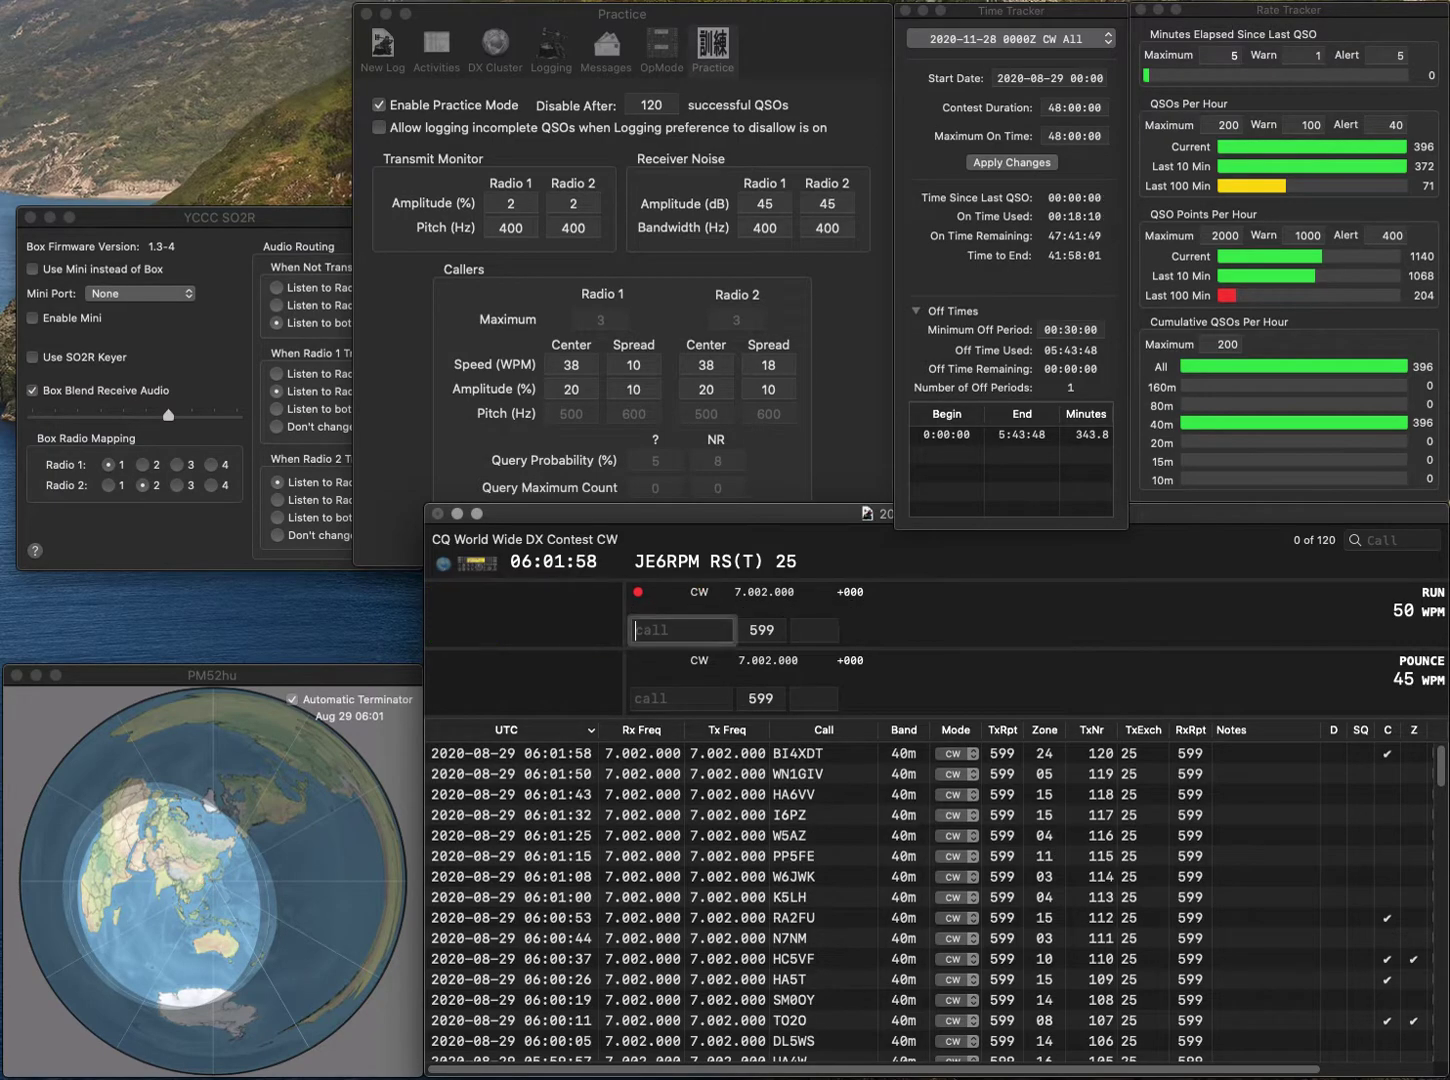